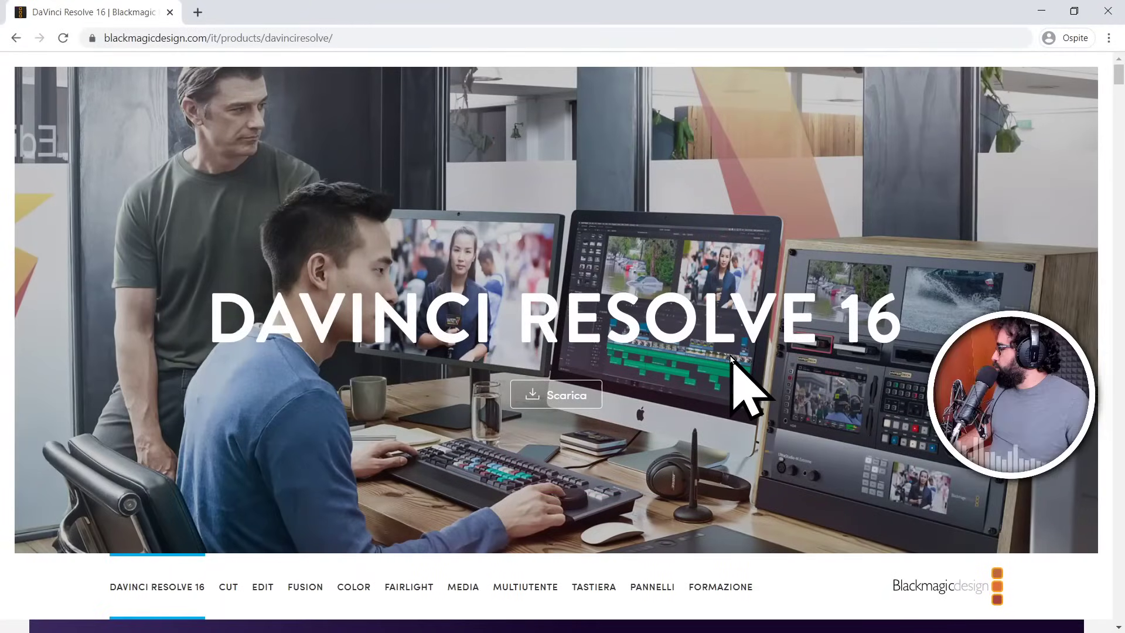
Step: Scroll the Italian DaVinci Resolve 16 page down to the 'Nuove funzioni di collaborazione' section
{"action": "scroll", "coordinate": [756, 410], "scroll_direction": "down", "scroll_amount": 5}
{"action": "scroll", "coordinate": [820, 450], "scroll_direction": "down", "scroll_amount": 3}
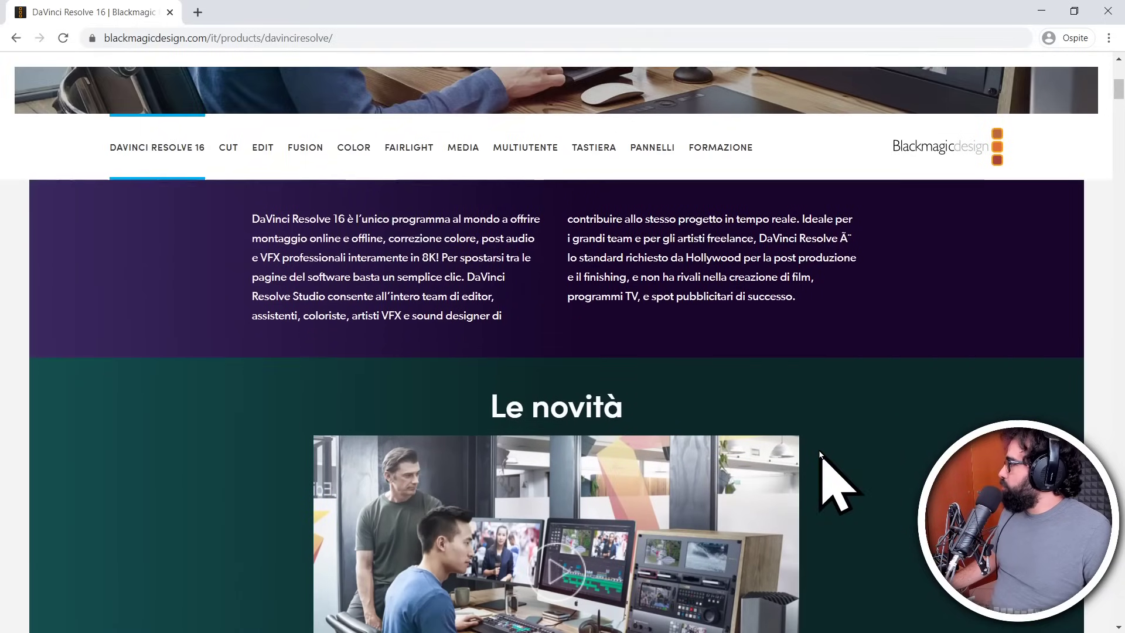
{"action": "scroll", "coordinate": [826, 447], "scroll_direction": "down", "scroll_amount": 3}
{"action": "scroll", "coordinate": [829, 444], "scroll_direction": "down", "scroll_amount": 2}
{"action": "scroll", "coordinate": [833, 441], "scroll_direction": "down", "scroll_amount": 3}
{"action": "scroll", "coordinate": [833, 443], "scroll_direction": "down", "scroll_amount": 3}
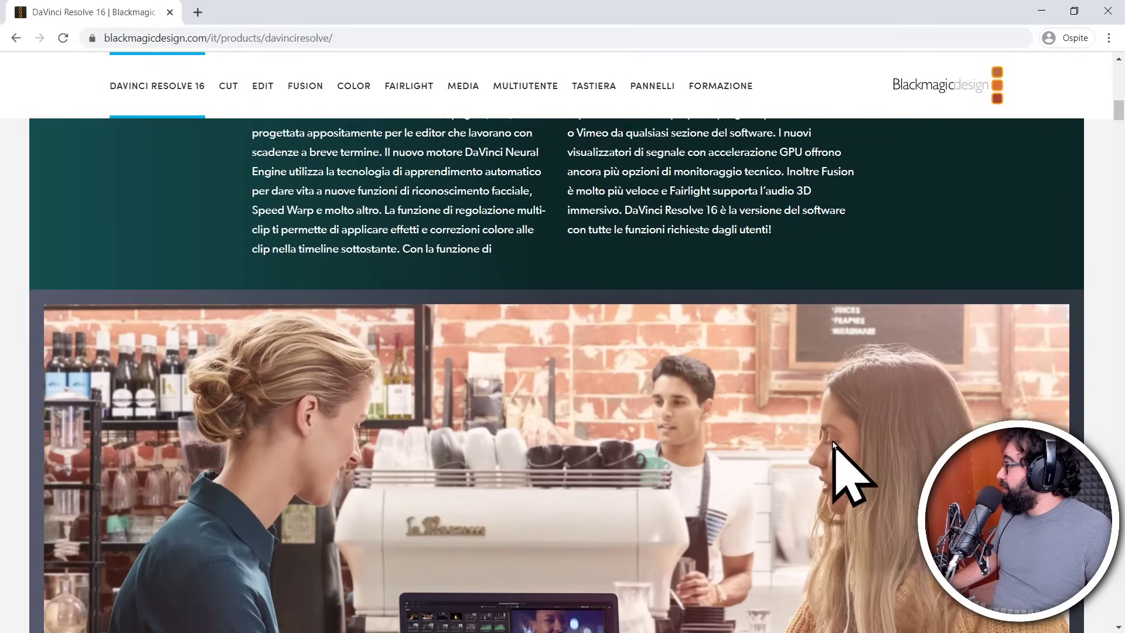
{"action": "scroll", "coordinate": [833, 442], "scroll_direction": "down", "scroll_amount": 2}
{"action": "scroll", "coordinate": [833, 442], "scroll_direction": "down", "scroll_amount": 4}
{"action": "scroll", "coordinate": [833, 444], "scroll_direction": "down", "scroll_amount": 3}
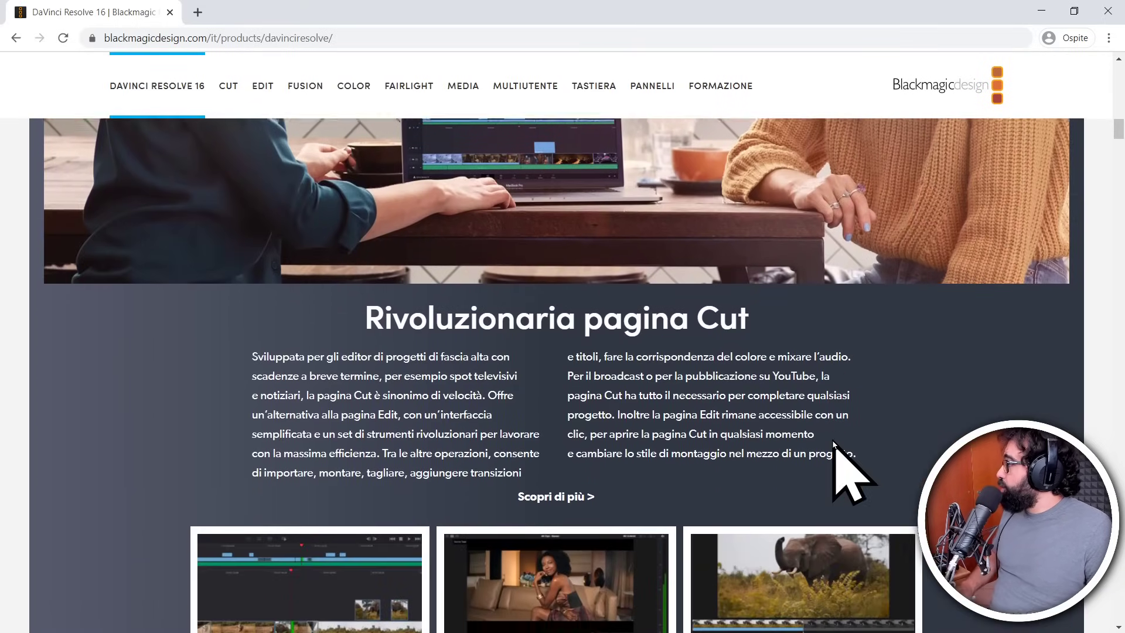
{"action": "scroll", "coordinate": [833, 443], "scroll_direction": "down", "scroll_amount": 3}
{"action": "scroll", "coordinate": [833, 444], "scroll_direction": "down", "scroll_amount": 2}
{"action": "scroll", "coordinate": [900, 477], "scroll_direction": "down", "scroll_amount": 3}
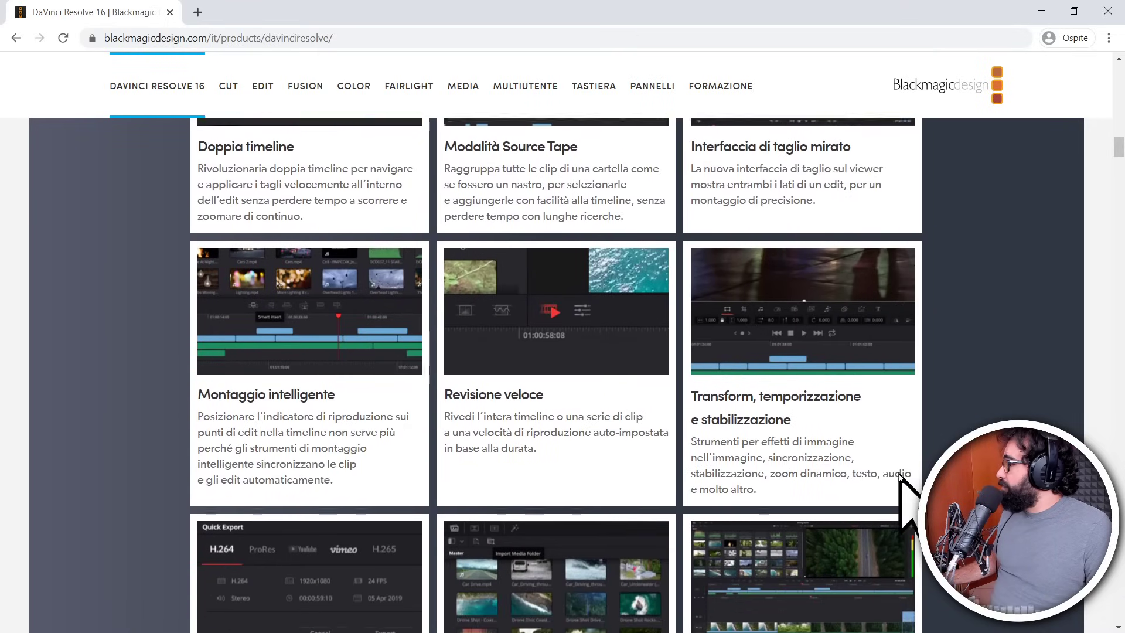
{"action": "scroll", "coordinate": [899, 477], "scroll_direction": "down", "scroll_amount": 3}
{"action": "scroll", "coordinate": [898, 475], "scroll_direction": "down", "scroll_amount": 3}
{"action": "scroll", "coordinate": [896, 472], "scroll_direction": "down", "scroll_amount": 3}
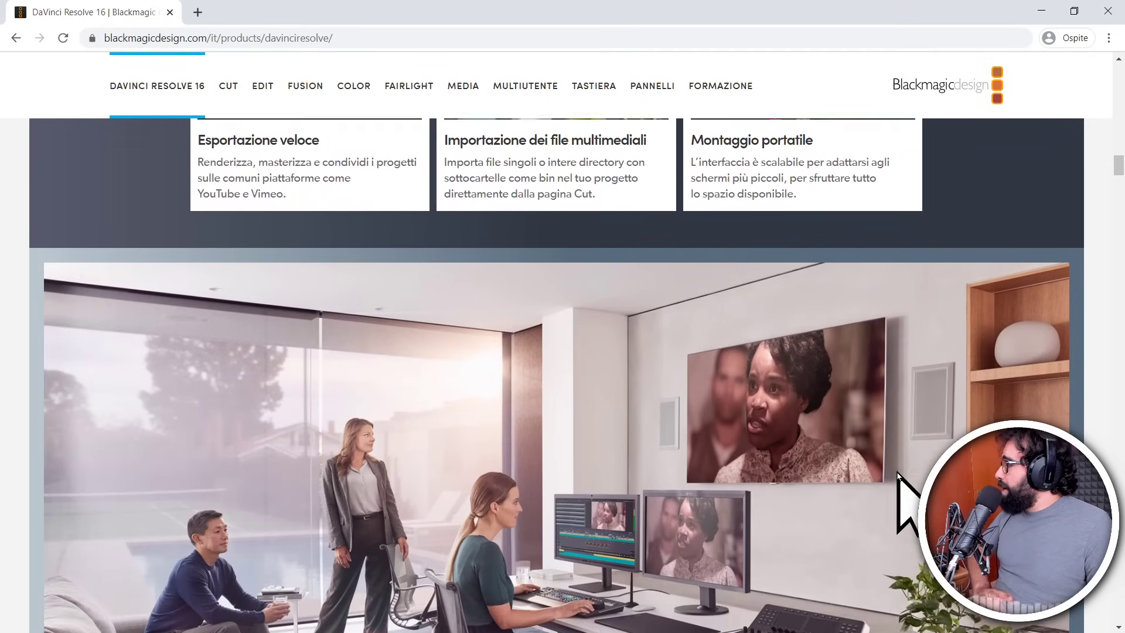
{"action": "scroll", "coordinate": [896, 473], "scroll_direction": "down", "scroll_amount": 3}
{"action": "scroll", "coordinate": [895, 472], "scroll_direction": "down", "scroll_amount": 3}
{"action": "scroll", "coordinate": [893, 473], "scroll_direction": "down", "scroll_amount": 2}
{"action": "scroll", "coordinate": [894, 475], "scroll_direction": "down", "scroll_amount": 3}
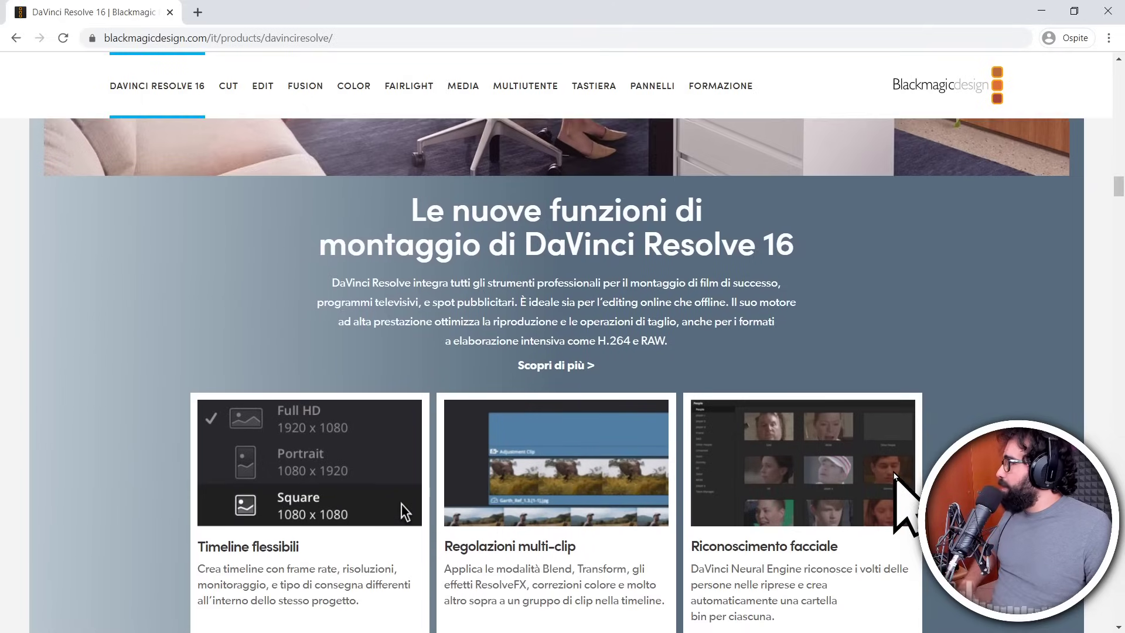
{"action": "scroll", "coordinate": [894, 475], "scroll_direction": "down", "scroll_amount": 3}
{"action": "scroll", "coordinate": [894, 474], "scroll_direction": "down", "scroll_amount": 4}
{"action": "scroll", "coordinate": [894, 475], "scroll_direction": "down", "scroll_amount": 1}
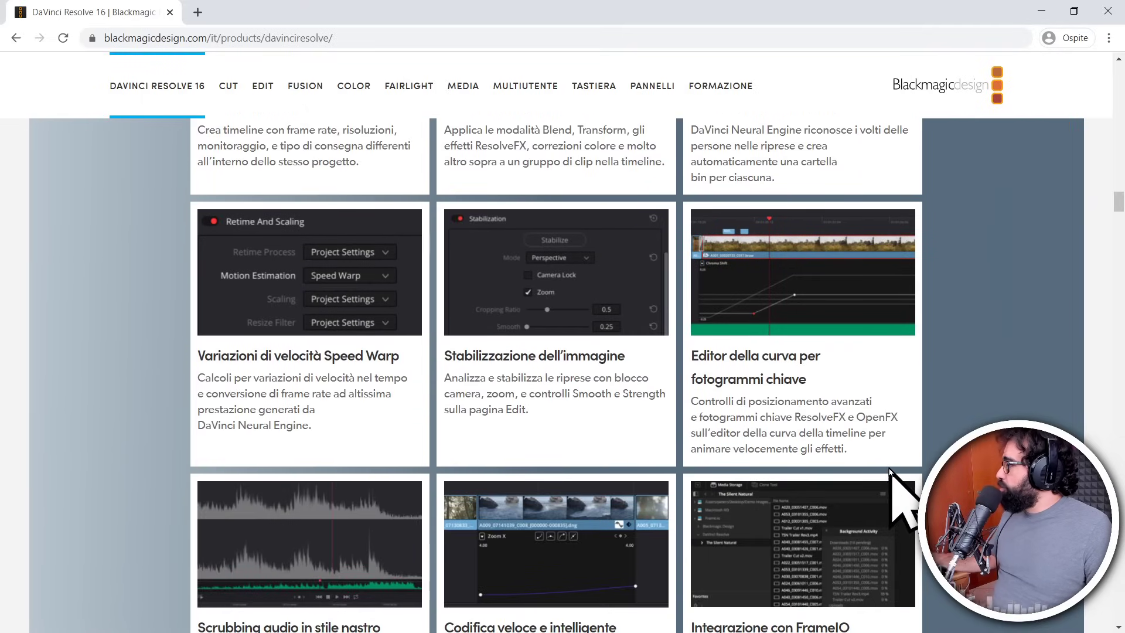
{"action": "scroll", "coordinate": [893, 474], "scroll_direction": "down", "scroll_amount": 4}
{"action": "scroll", "coordinate": [892, 473], "scroll_direction": "down", "scroll_amount": 3}
{"action": "scroll", "coordinate": [889, 471], "scroll_direction": "down", "scroll_amount": 1}
{"action": "scroll", "coordinate": [889, 471], "scroll_direction": "down", "scroll_amount": 1}
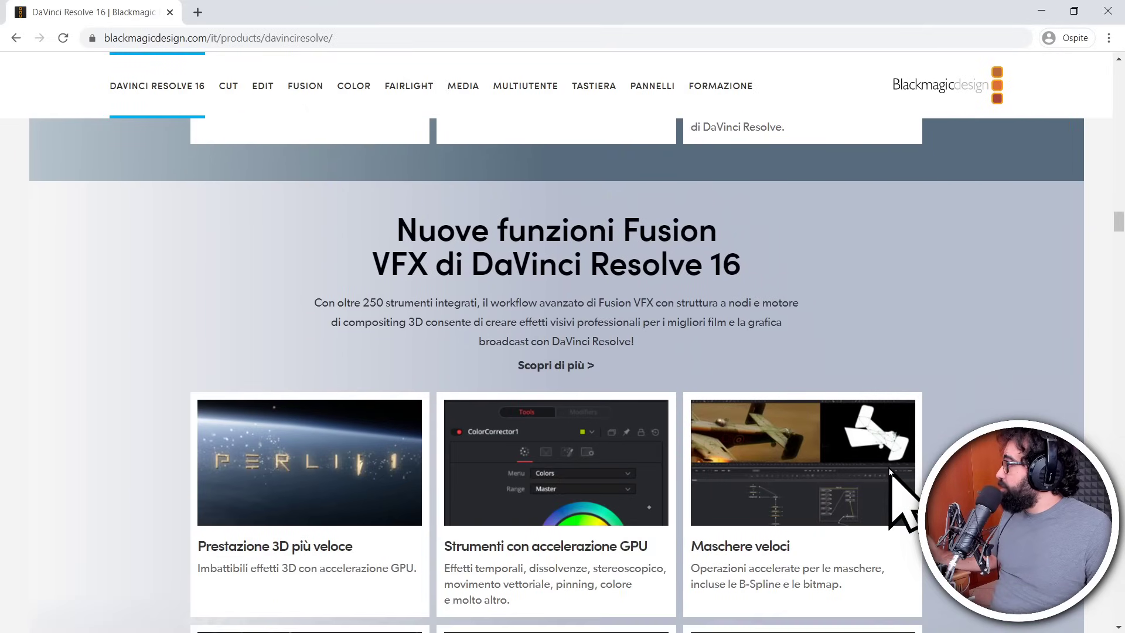
{"action": "scroll", "coordinate": [889, 470], "scroll_direction": "down", "scroll_amount": 4}
{"action": "scroll", "coordinate": [889, 470], "scroll_direction": "down", "scroll_amount": 2}
{"action": "scroll", "coordinate": [889, 471], "scroll_direction": "down", "scroll_amount": 4}
{"action": "scroll", "coordinate": [890, 474], "scroll_direction": "down", "scroll_amount": 4}
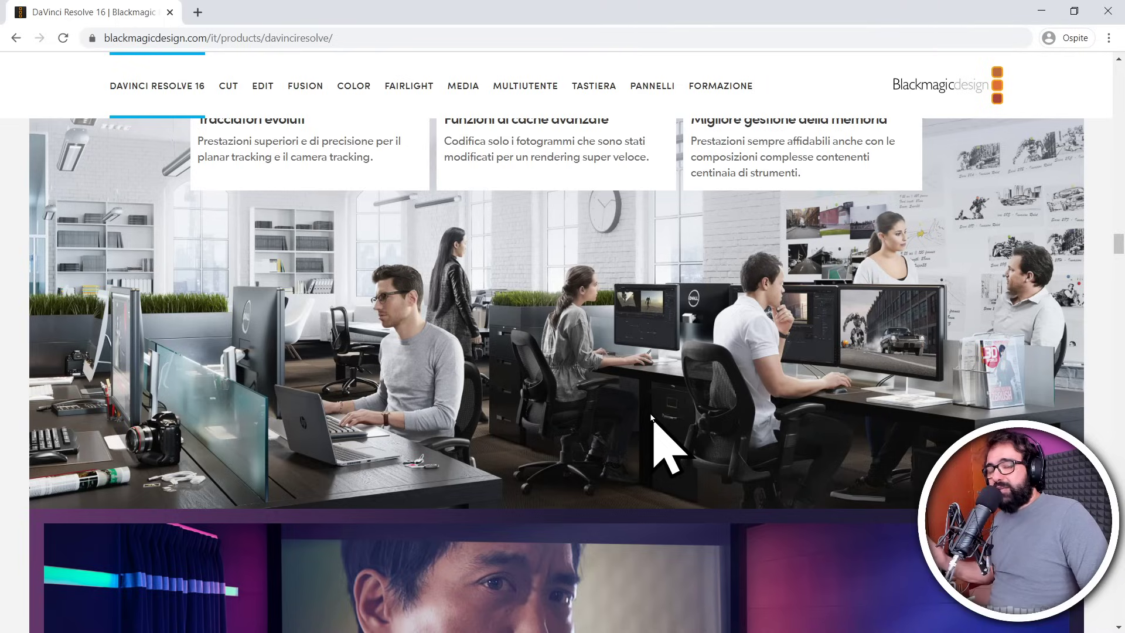
{"action": "scroll", "coordinate": [786, 414], "scroll_direction": "down", "scroll_amount": 3}
{"action": "scroll", "coordinate": [786, 414], "scroll_direction": "down", "scroll_amount": 3}
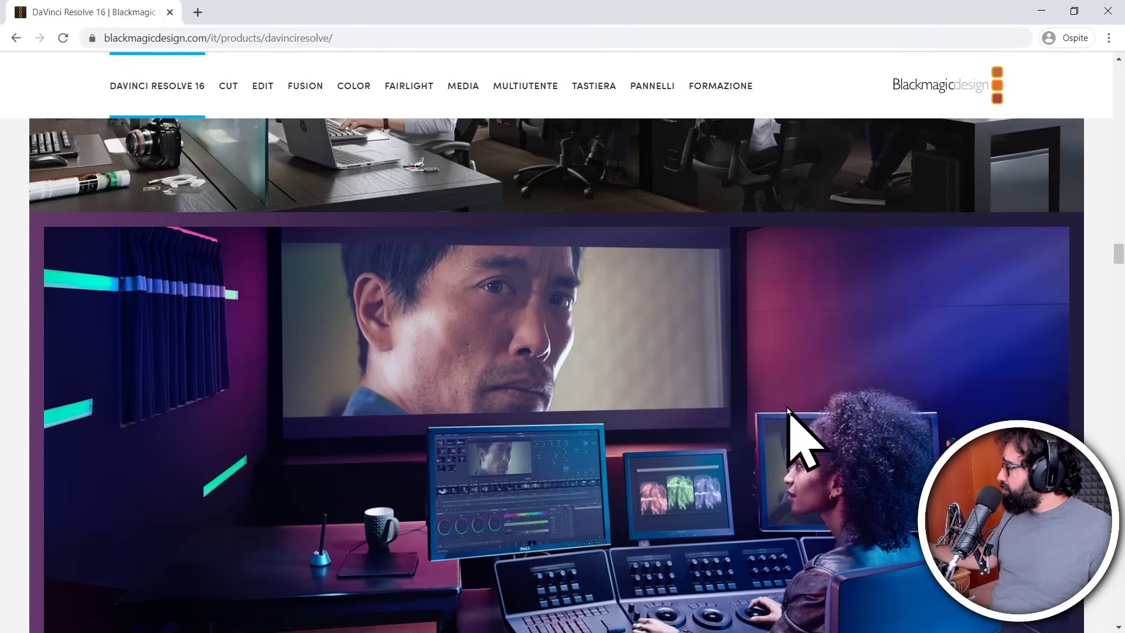
{"action": "scroll", "coordinate": [785, 414], "scroll_direction": "down", "scroll_amount": 3}
{"action": "scroll", "coordinate": [767, 284], "scroll_direction": "down", "scroll_amount": 2}
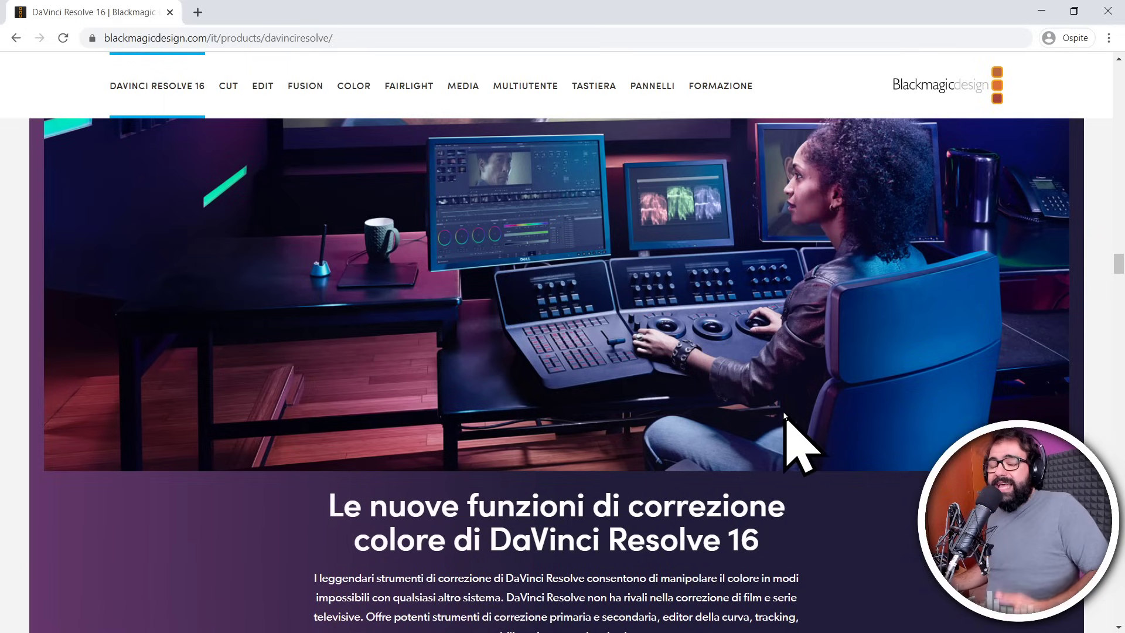
{"action": "scroll", "coordinate": [775, 379], "scroll_direction": "down", "scroll_amount": 3}
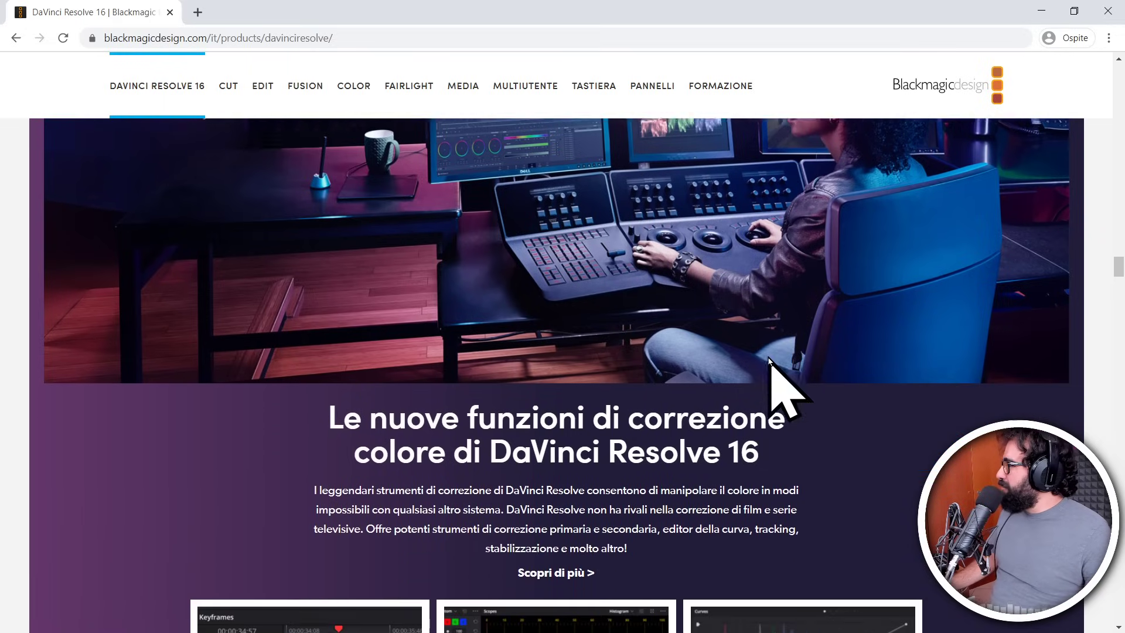
{"action": "scroll", "coordinate": [784, 388], "scroll_direction": "down", "scroll_amount": 3}
{"action": "scroll", "coordinate": [765, 289], "scroll_direction": "down", "scroll_amount": 3}
{"action": "scroll", "coordinate": [799, 432], "scroll_direction": "down", "scroll_amount": 3}
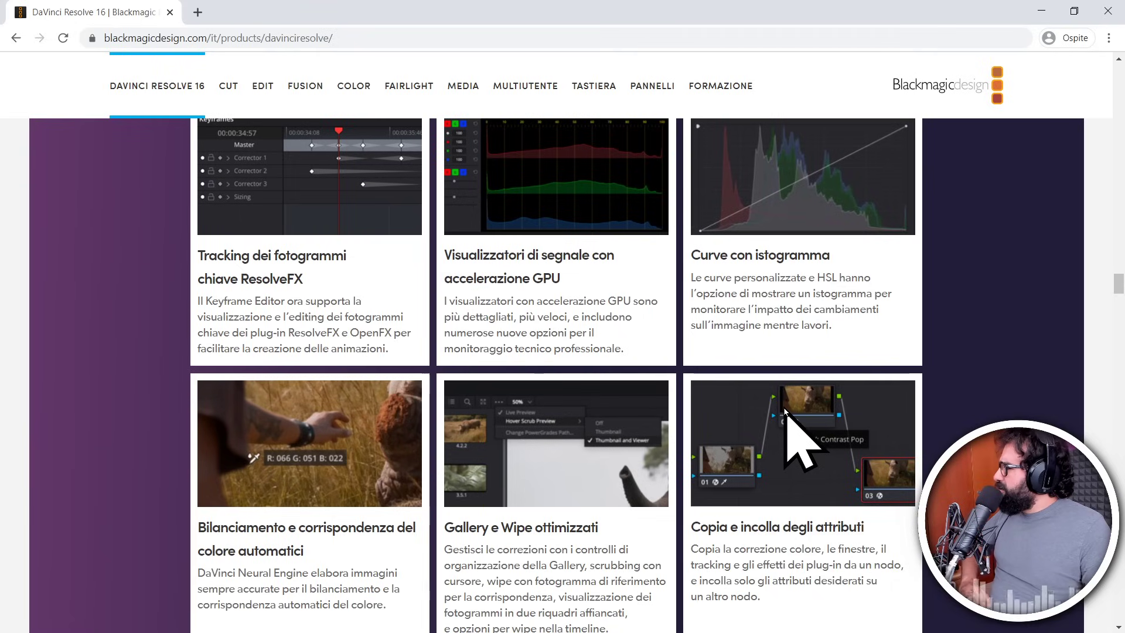
{"action": "scroll", "coordinate": [785, 410], "scroll_direction": "down", "scroll_amount": 2}
{"action": "scroll", "coordinate": [799, 447], "scroll_direction": "down", "scroll_amount": 3}
{"action": "scroll", "coordinate": [809, 459], "scroll_direction": "down", "scroll_amount": 3}
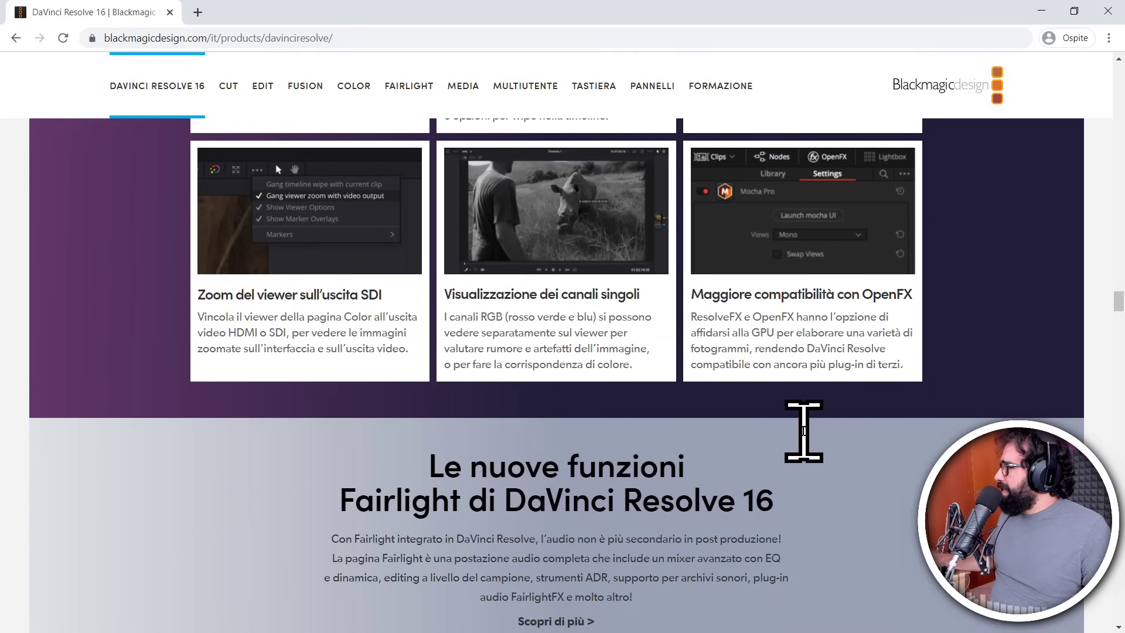
{"action": "scroll", "coordinate": [829, 477], "scroll_direction": "down", "scroll_amount": 1}
{"action": "scroll", "coordinate": [828, 494], "scroll_direction": "down", "scroll_amount": 4}
{"action": "scroll", "coordinate": [836, 494], "scroll_direction": "down", "scroll_amount": 3}
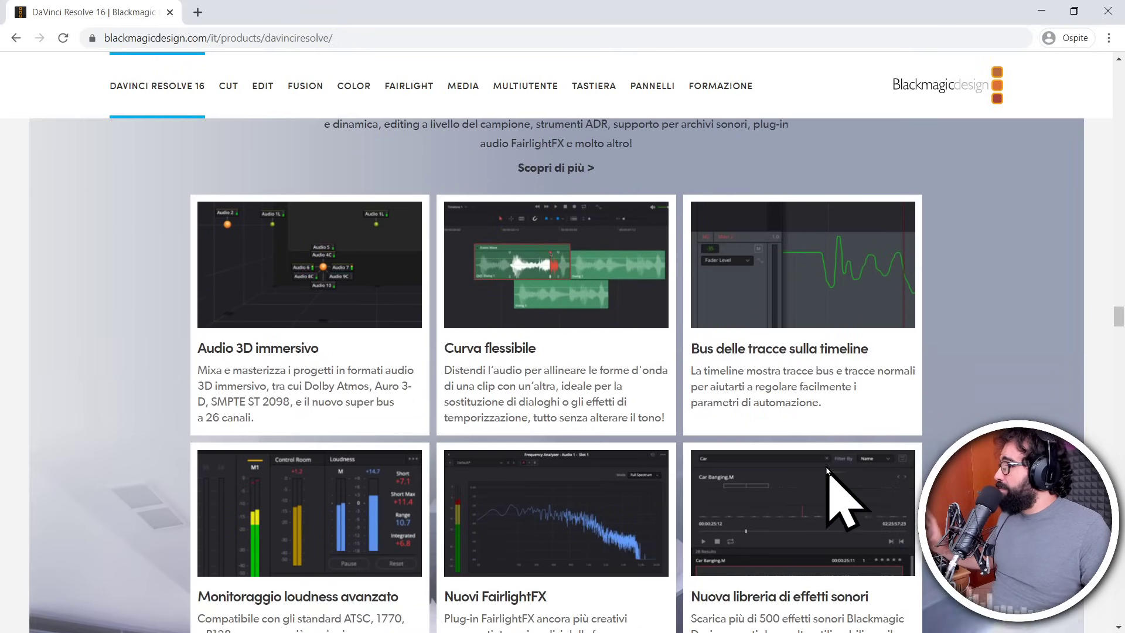
{"action": "scroll", "coordinate": [827, 470], "scroll_direction": "down", "scroll_amount": 1}
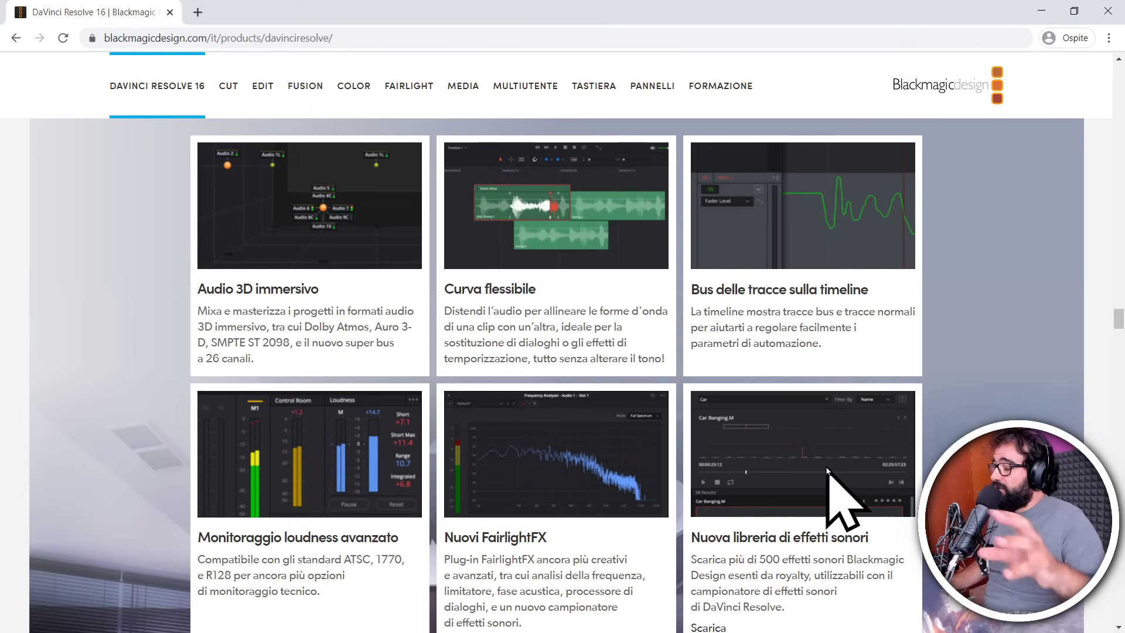
{"action": "scroll", "coordinate": [811, 461], "scroll_direction": "down", "scroll_amount": 3}
{"action": "scroll", "coordinate": [808, 432], "scroll_direction": "down", "scroll_amount": 3}
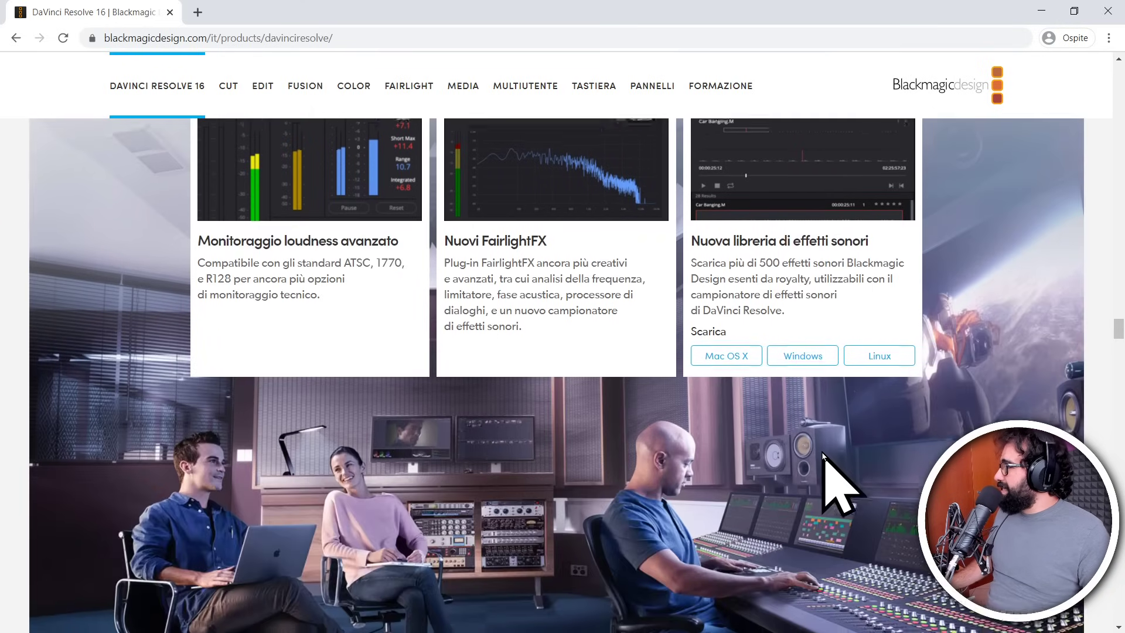
{"action": "scroll", "coordinate": [829, 464], "scroll_direction": "down", "scroll_amount": 3}
{"action": "scroll", "coordinate": [828, 465], "scroll_direction": "down", "scroll_amount": 4}
{"action": "scroll", "coordinate": [823, 454], "scroll_direction": "down", "scroll_amount": 4}
{"action": "scroll", "coordinate": [826, 463], "scroll_direction": "down", "scroll_amount": 3}
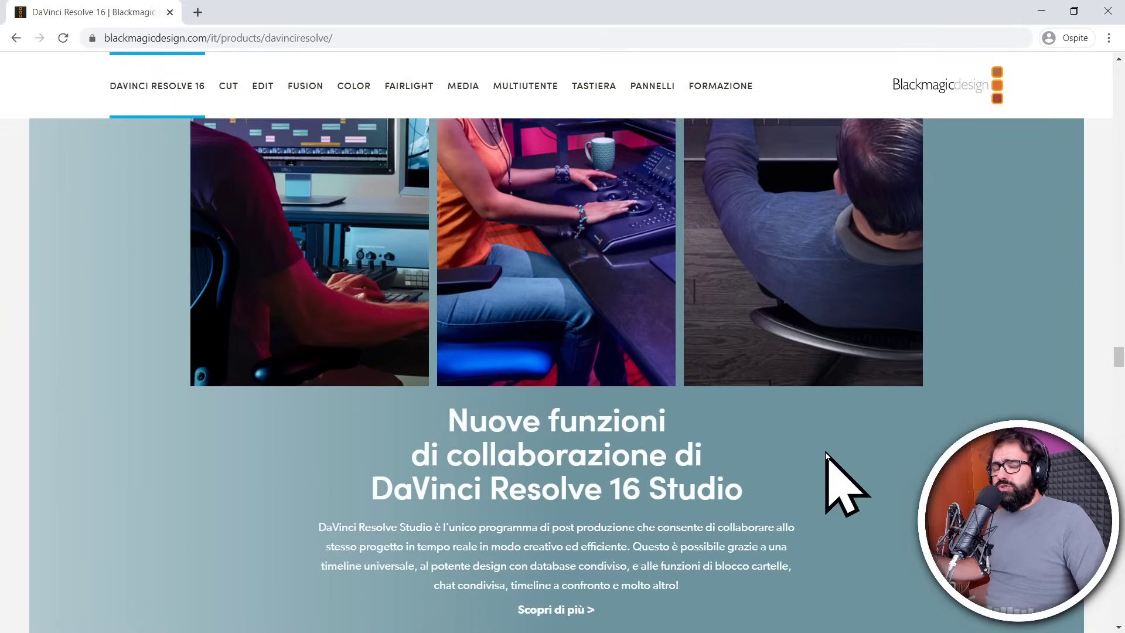
{"action": "scroll", "coordinate": [826, 463], "scroll_direction": "down", "scroll_amount": 2}
{"action": "scroll", "coordinate": [825, 461], "scroll_direction": "down", "scroll_amount": 2}
{"action": "scroll", "coordinate": [825, 461], "scroll_direction": "down", "scroll_amount": 2}
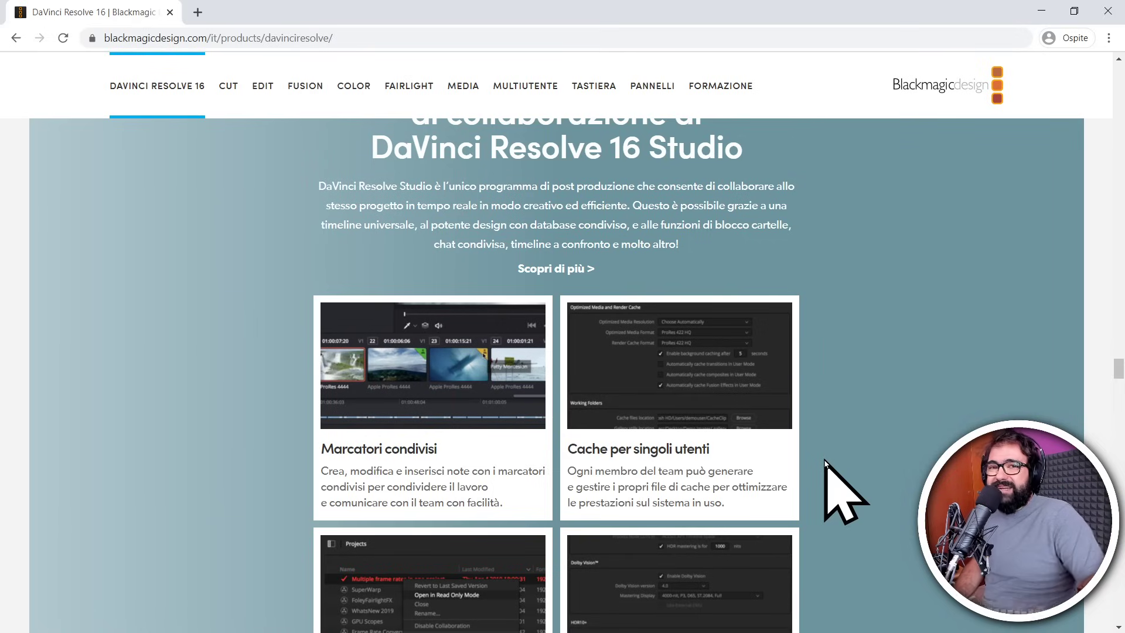
Step: Scroll past Neural Engine, Blackmagic RAW and the control panels to the Fairlight console section
{"action": "scroll", "coordinate": [862, 389], "scroll_direction": "down", "scroll_amount": 8}
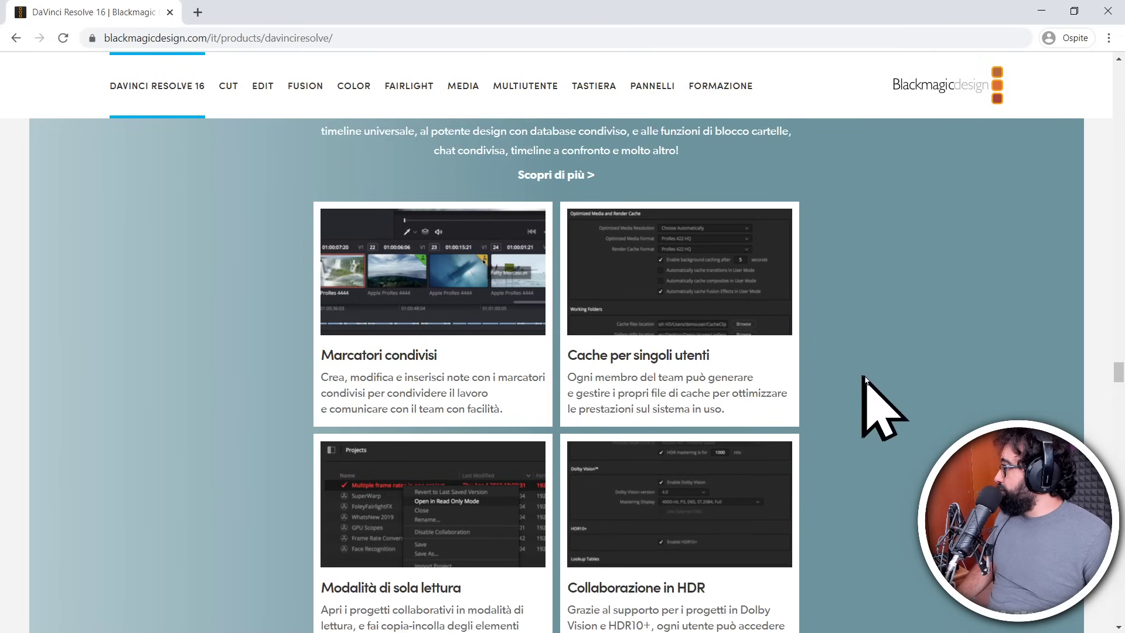
{"action": "scroll", "coordinate": [841, 396], "scroll_direction": "down", "scroll_amount": 5}
{"action": "scroll", "coordinate": [841, 405], "scroll_direction": "down", "scroll_amount": 3}
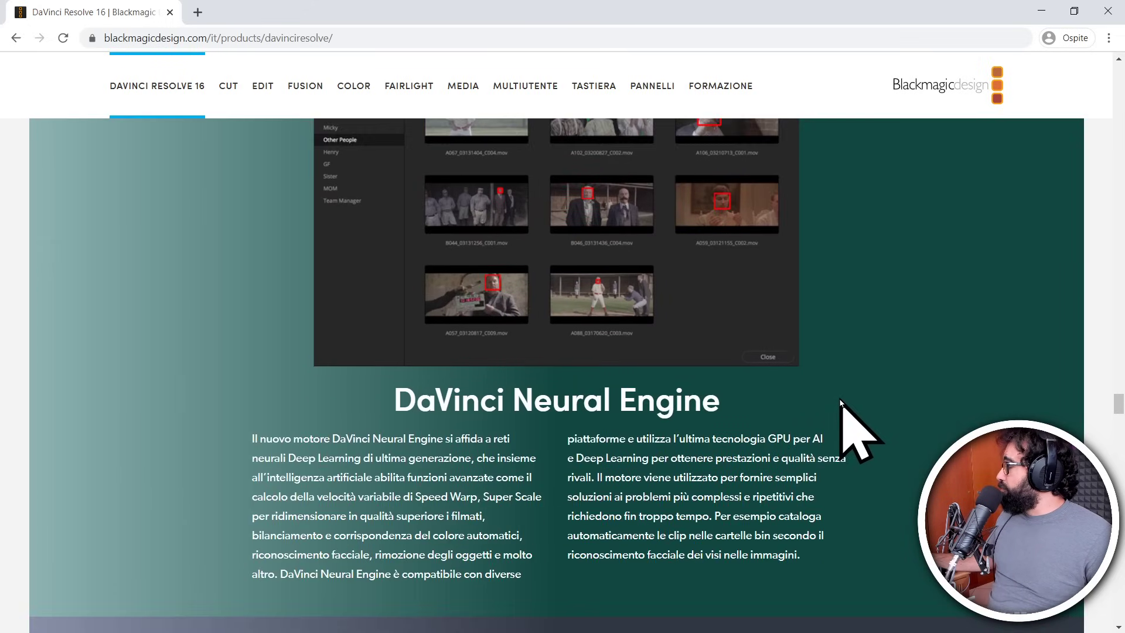
{"action": "scroll", "coordinate": [840, 407], "scroll_direction": "down", "scroll_amount": 2}
{"action": "scroll", "coordinate": [839, 410], "scroll_direction": "down", "scroll_amount": 5}
{"action": "scroll", "coordinate": [838, 410], "scroll_direction": "down", "scroll_amount": 6}
{"action": "scroll", "coordinate": [838, 410], "scroll_direction": "down", "scroll_amount": 3}
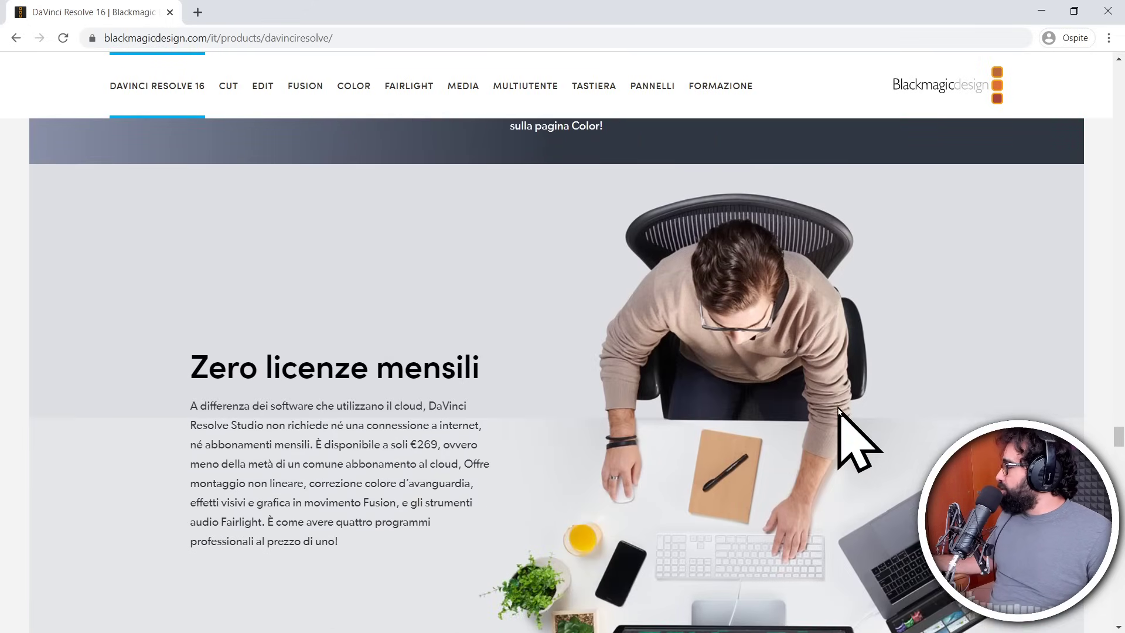
{"action": "scroll", "coordinate": [838, 410], "scroll_direction": "down", "scroll_amount": 5}
{"action": "scroll", "coordinate": [838, 410], "scroll_direction": "down", "scroll_amount": 2}
{"action": "scroll", "coordinate": [839, 410], "scroll_direction": "down", "scroll_amount": 5}
{"action": "scroll", "coordinate": [835, 410], "scroll_direction": "down", "scroll_amount": 2}
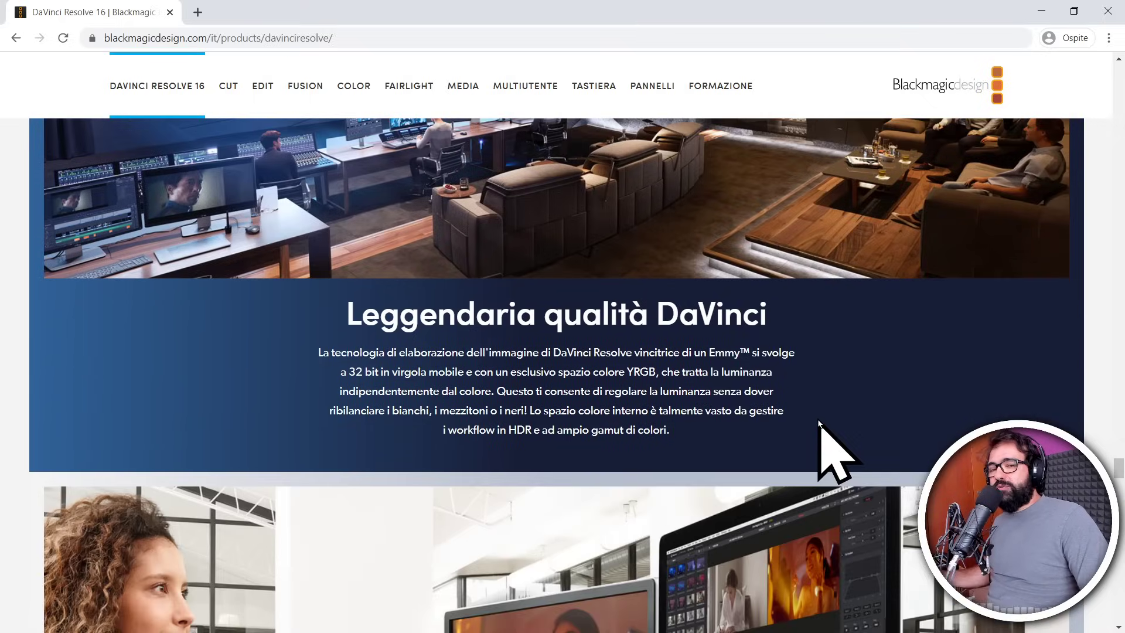
{"action": "scroll", "coordinate": [823, 403], "scroll_direction": "down", "scroll_amount": 3}
{"action": "scroll", "coordinate": [823, 403], "scroll_direction": "down", "scroll_amount": 4}
{"action": "scroll", "coordinate": [836, 432], "scroll_direction": "down", "scroll_amount": 1}
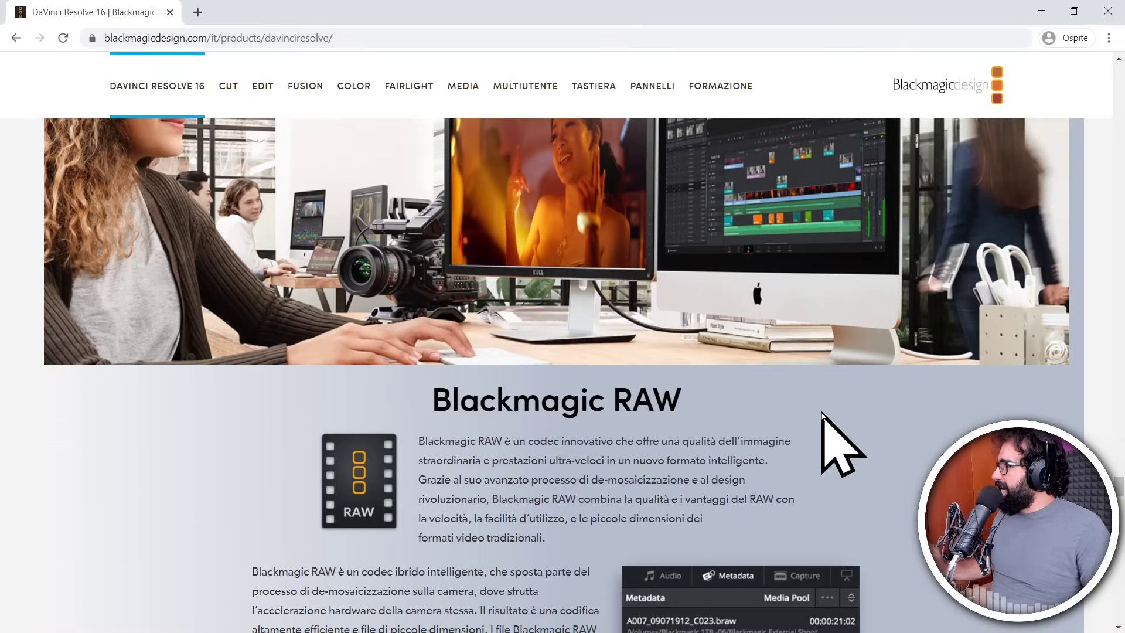
{"action": "scroll", "coordinate": [836, 444], "scroll_direction": "down", "scroll_amount": 4}
{"action": "scroll", "coordinate": [841, 457], "scroll_direction": "down", "scroll_amount": 1}
{"action": "scroll", "coordinate": [835, 446], "scroll_direction": "down", "scroll_amount": 3}
{"action": "scroll", "coordinate": [843, 457], "scroll_direction": "down", "scroll_amount": 5}
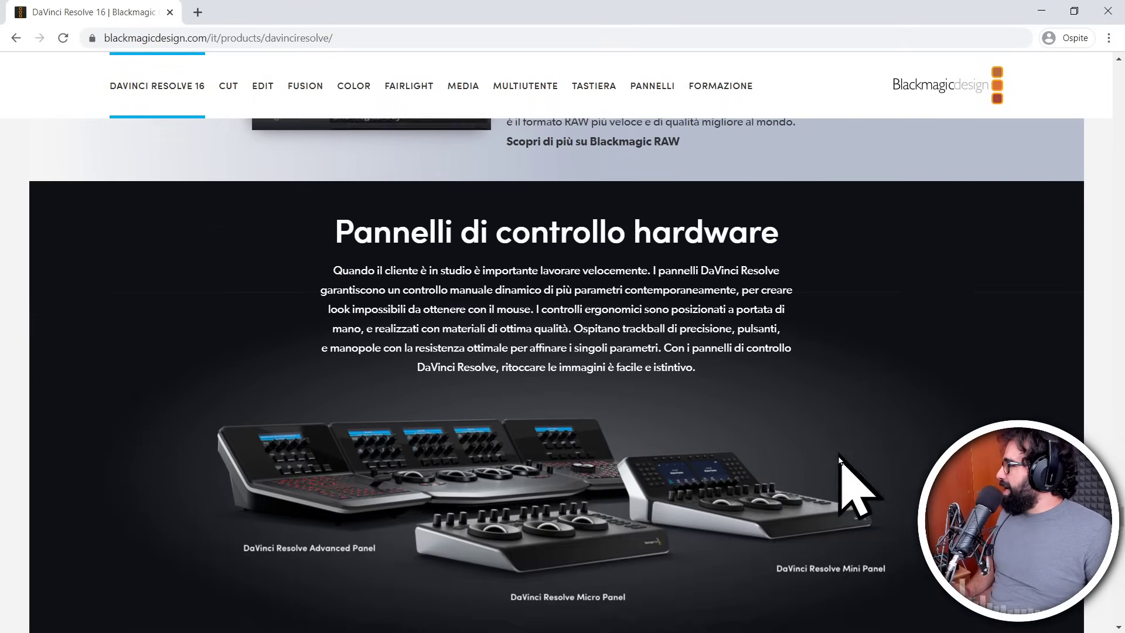
{"action": "scroll", "coordinate": [847, 472], "scroll_direction": "down", "scroll_amount": 7}
{"action": "scroll", "coordinate": [840, 466], "scroll_direction": "down", "scroll_amount": 5}
{"action": "scroll", "coordinate": [844, 463], "scroll_direction": "down", "scroll_amount": 6}
{"action": "scroll", "coordinate": [850, 468], "scroll_direction": "down", "scroll_amount": 3}
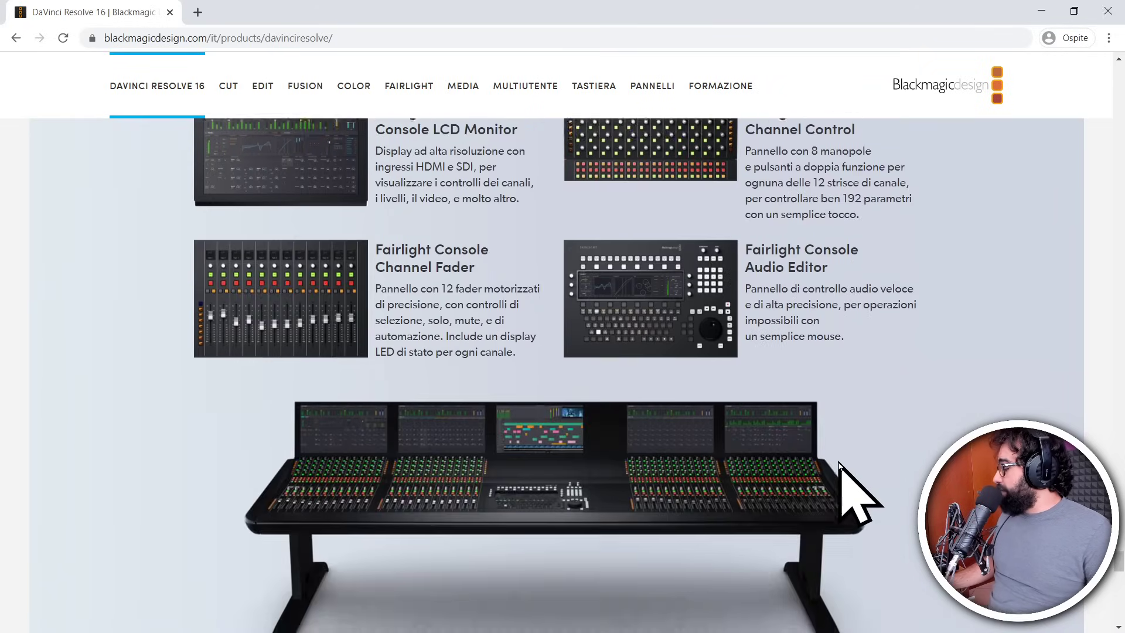
{"action": "scroll", "coordinate": [858, 469], "scroll_direction": "down", "scroll_amount": 4}
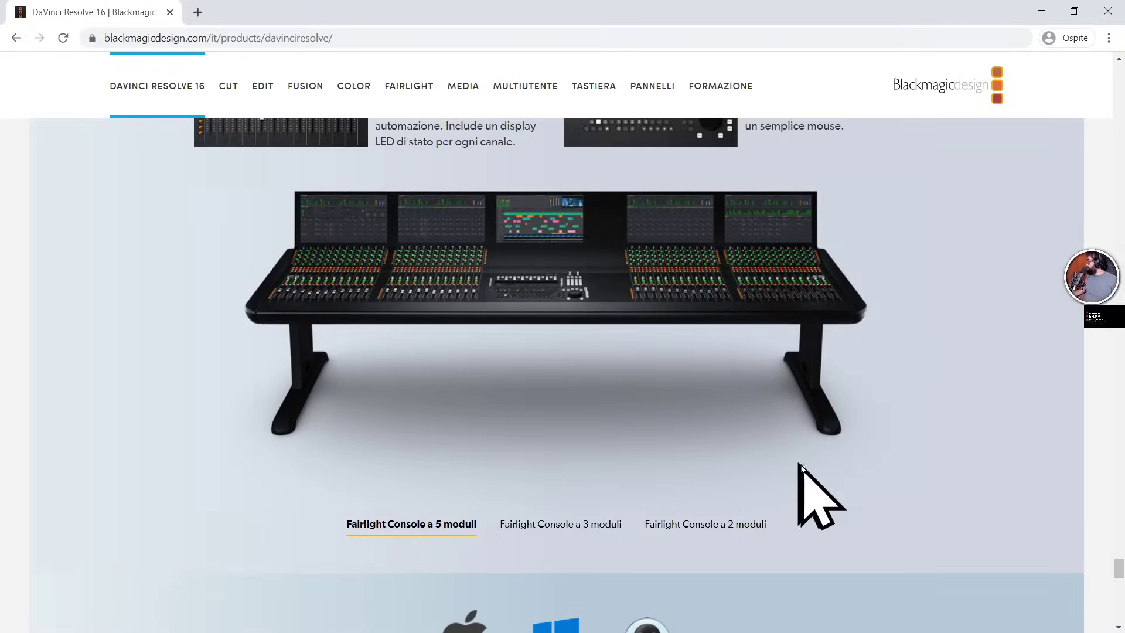
Step: Scroll to the download section comparing free DaVinci Resolve 16 with the €269 Studio version
{"action": "scroll", "coordinate": [800, 465], "scroll_direction": "down", "scroll_amount": 3}
{"action": "scroll", "coordinate": [798, 466], "scroll_direction": "down", "scroll_amount": 4}
{"action": "scroll", "coordinate": [795, 469], "scroll_direction": "down", "scroll_amount": 5}
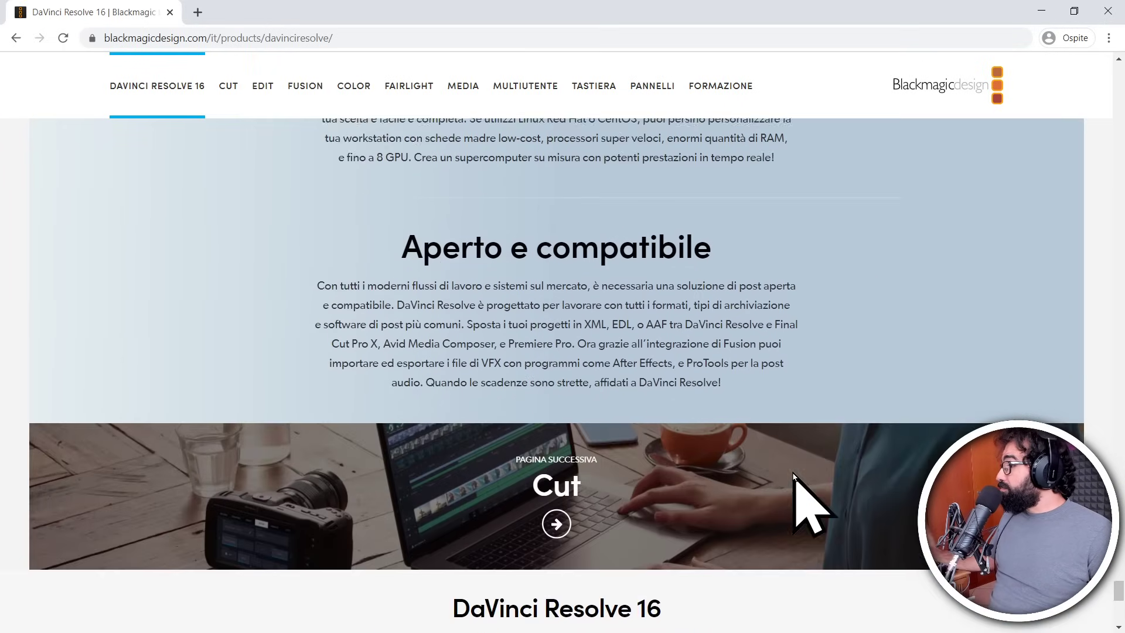
{"action": "scroll", "coordinate": [794, 471], "scroll_direction": "down", "scroll_amount": 4}
{"action": "scroll", "coordinate": [794, 473], "scroll_direction": "down", "scroll_amount": 4}
{"action": "scroll", "coordinate": [793, 480], "scroll_direction": "down", "scroll_amount": 3}
{"action": "scroll", "coordinate": [795, 465], "scroll_direction": "up", "scroll_amount": 3}
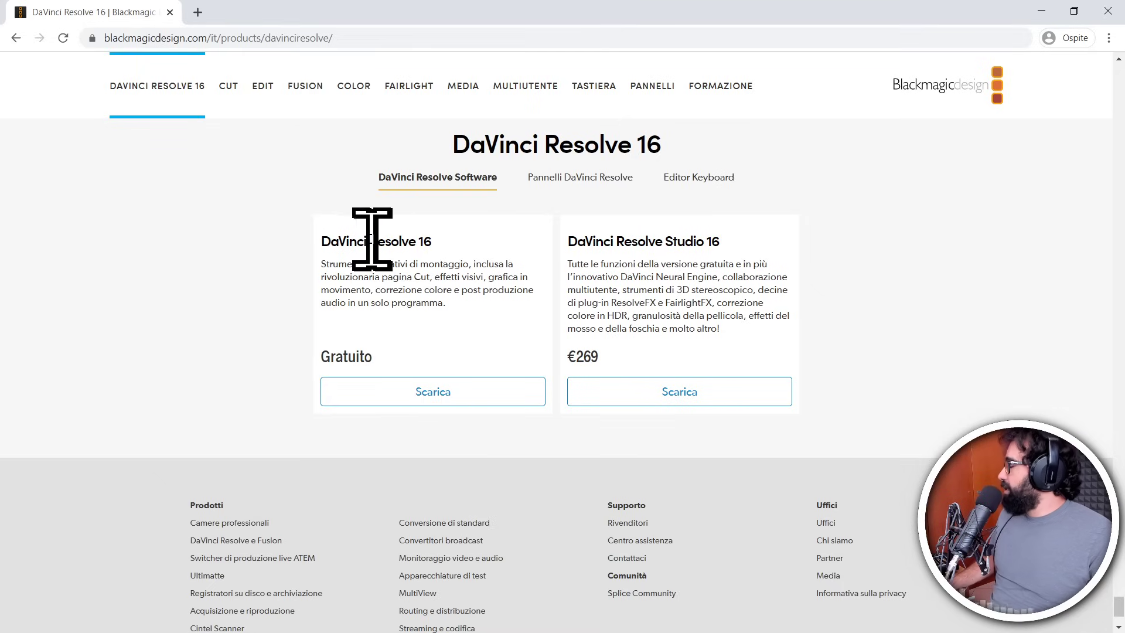
Step: Highlight the free DaVinci Resolve 16 heading, then minimise the browser to show the Project Manager
{"action": "left_click_drag", "start_coordinate": [323, 240], "coordinate": [449, 243]}
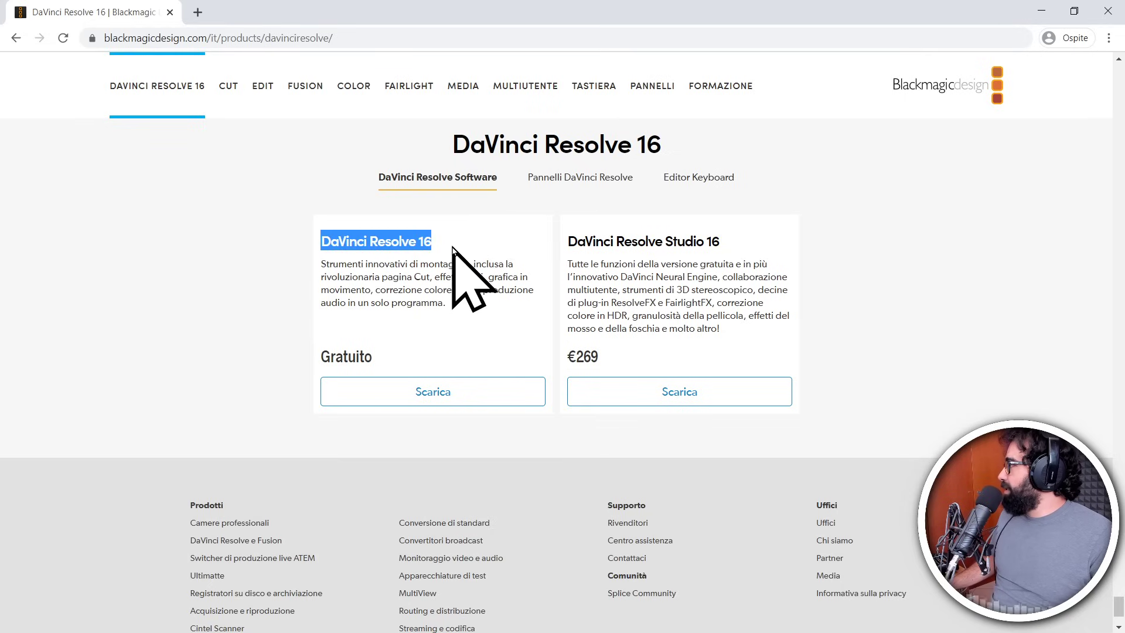
{"action": "left_click", "coordinate": [452, 249]}
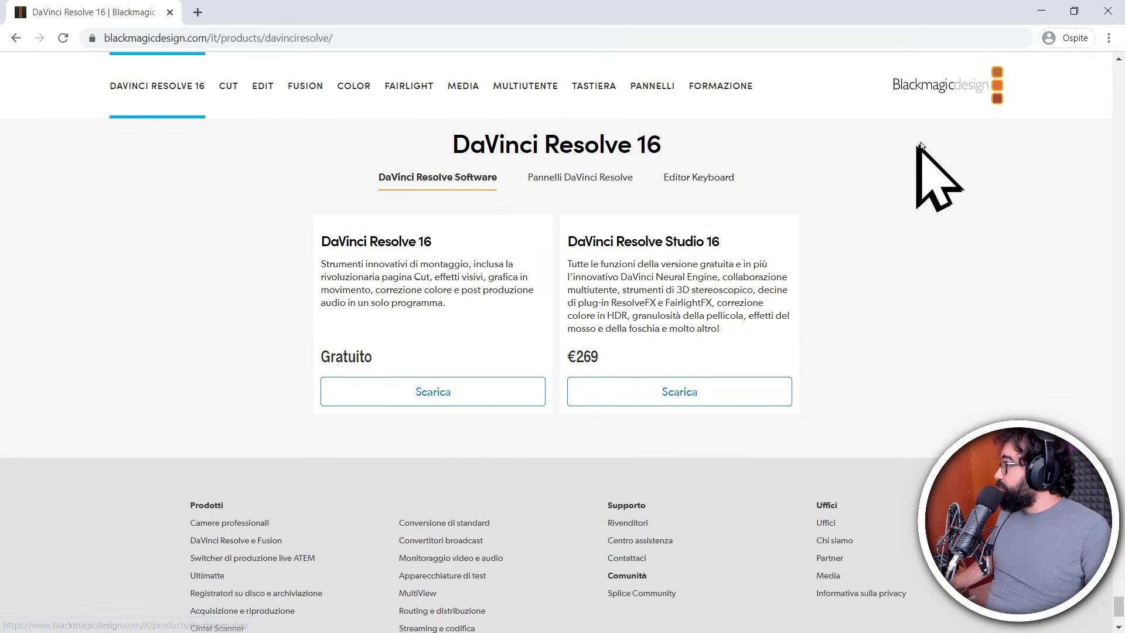
{"action": "left_click", "coordinate": [1041, 13]}
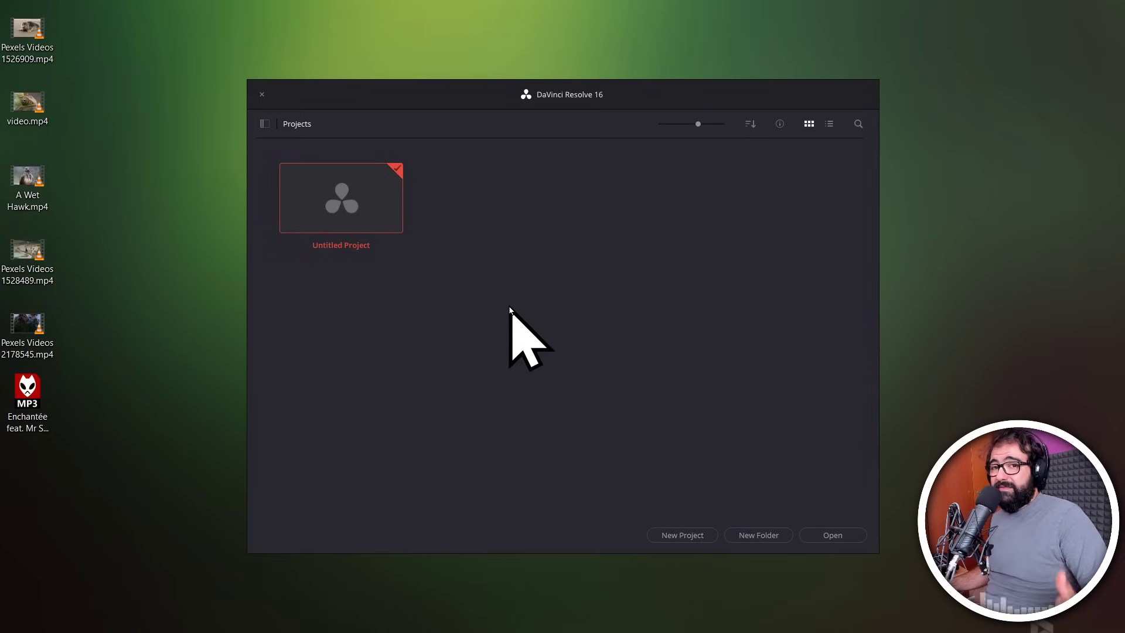
Step: Create and open a new project named 'Guida per principianti'
{"action": "left_click", "coordinate": [690, 537]}
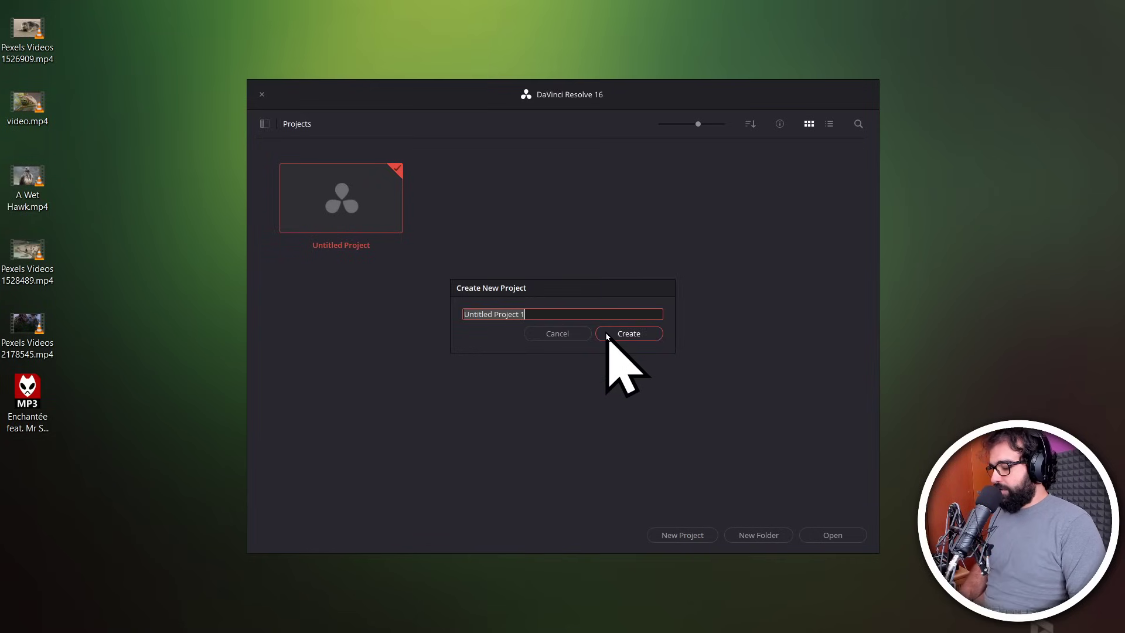
{"action": "type", "text": "Guida per principianti"}
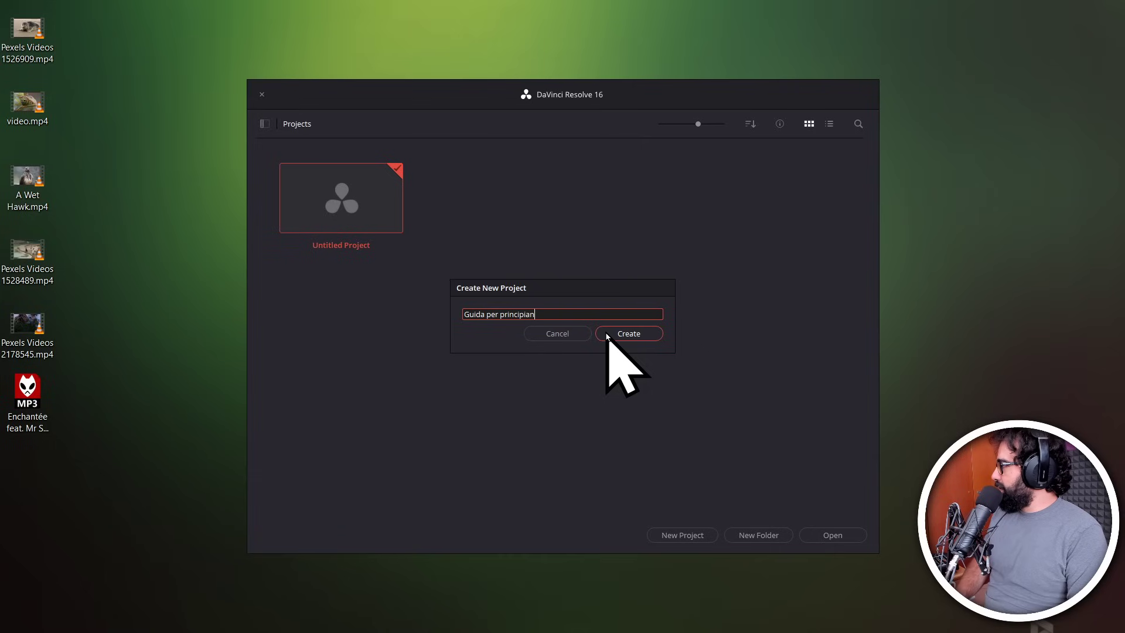
{"action": "left_click", "coordinate": [641, 335]}
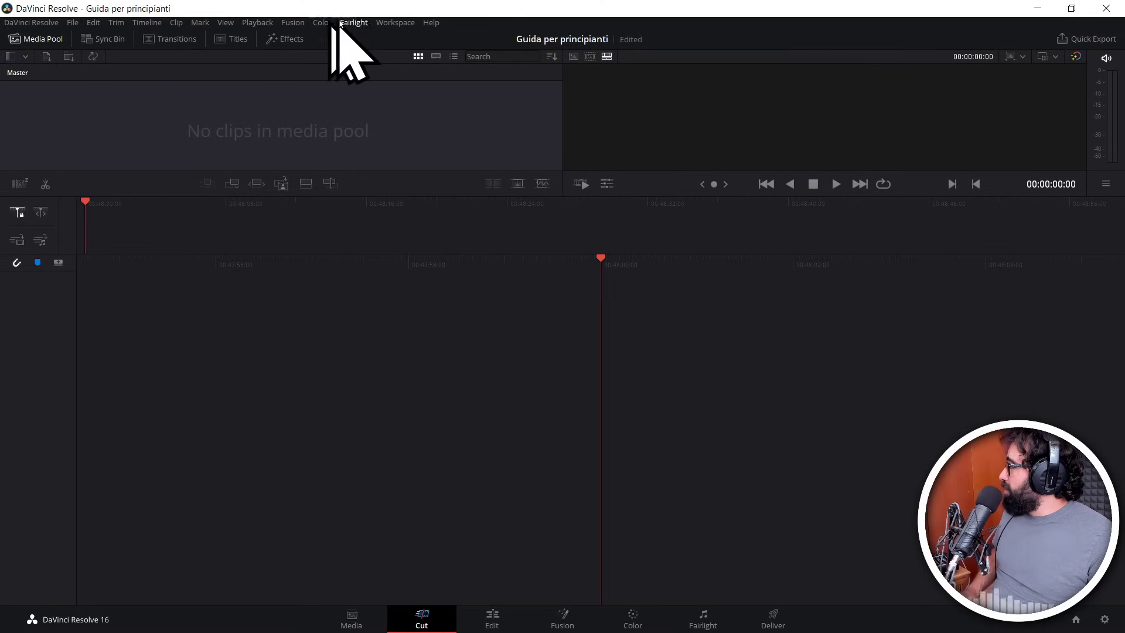
Step: Choose Reset UI Layout from the Workspace menu to restore the default interface
{"action": "left_click", "coordinate": [397, 24]}
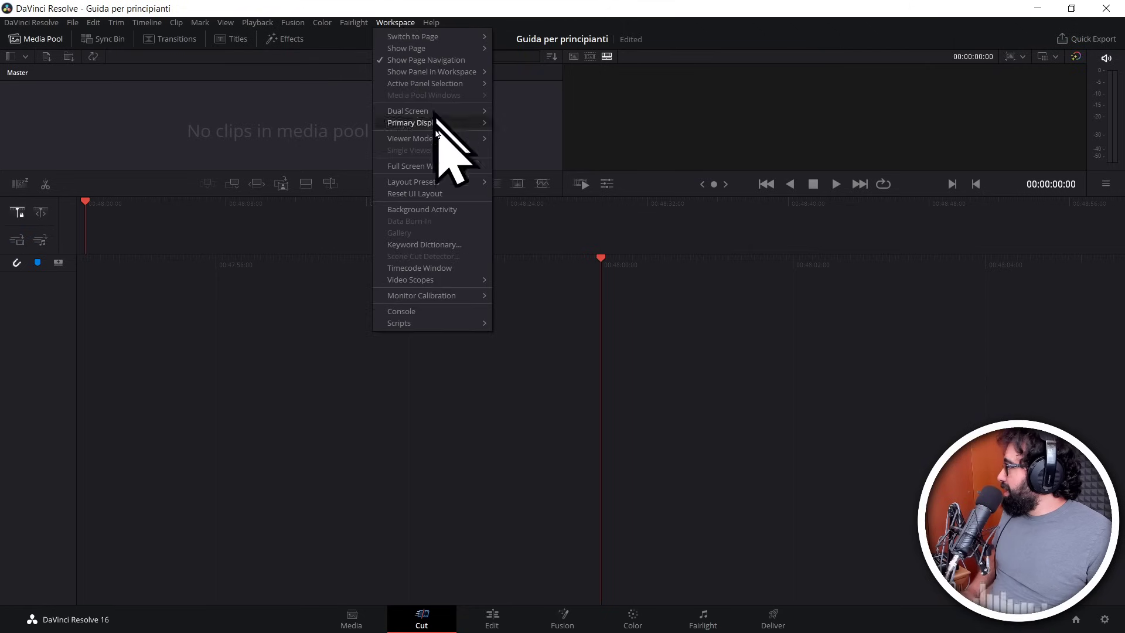
{"action": "mouse_move", "coordinate": [390, 182]}
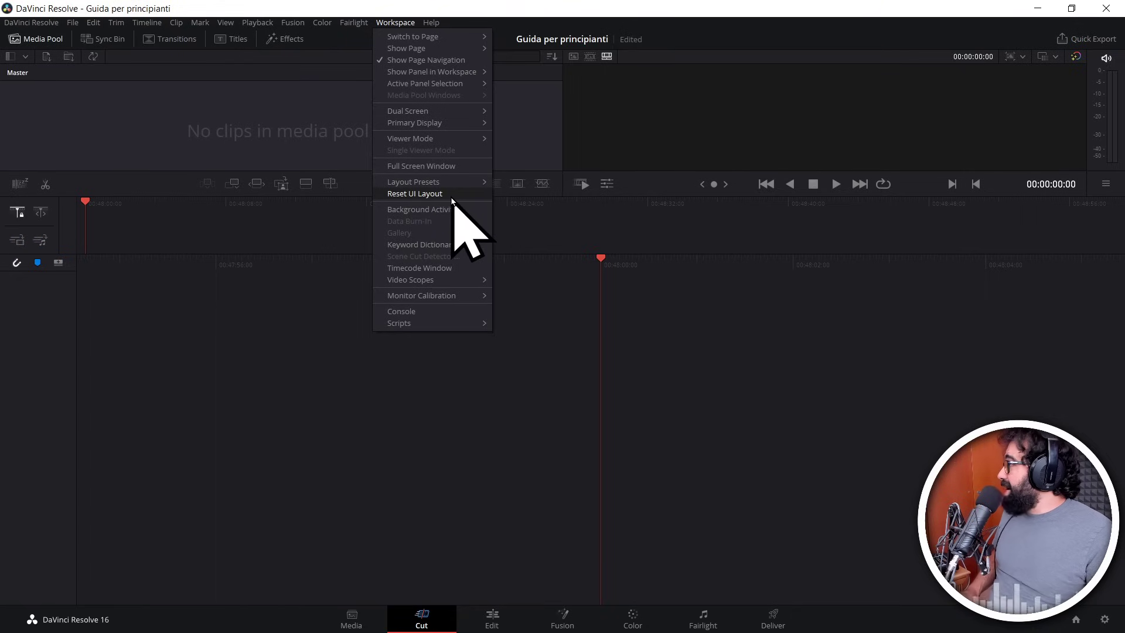
{"action": "left_click", "coordinate": [445, 195]}
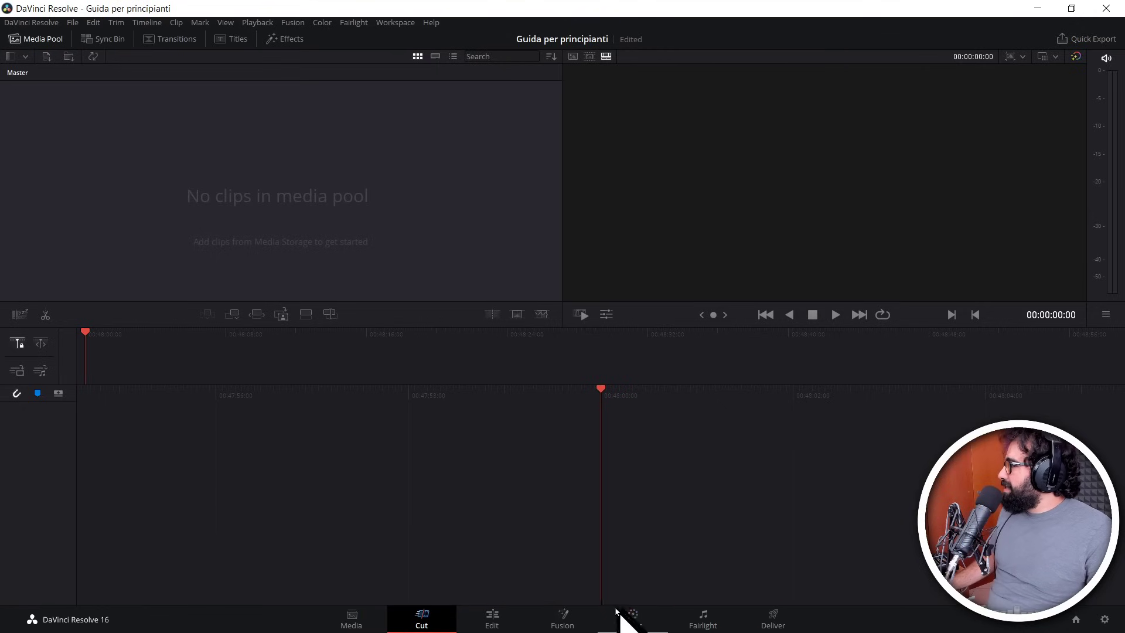
{"action": "left_click", "coordinate": [348, 624]}
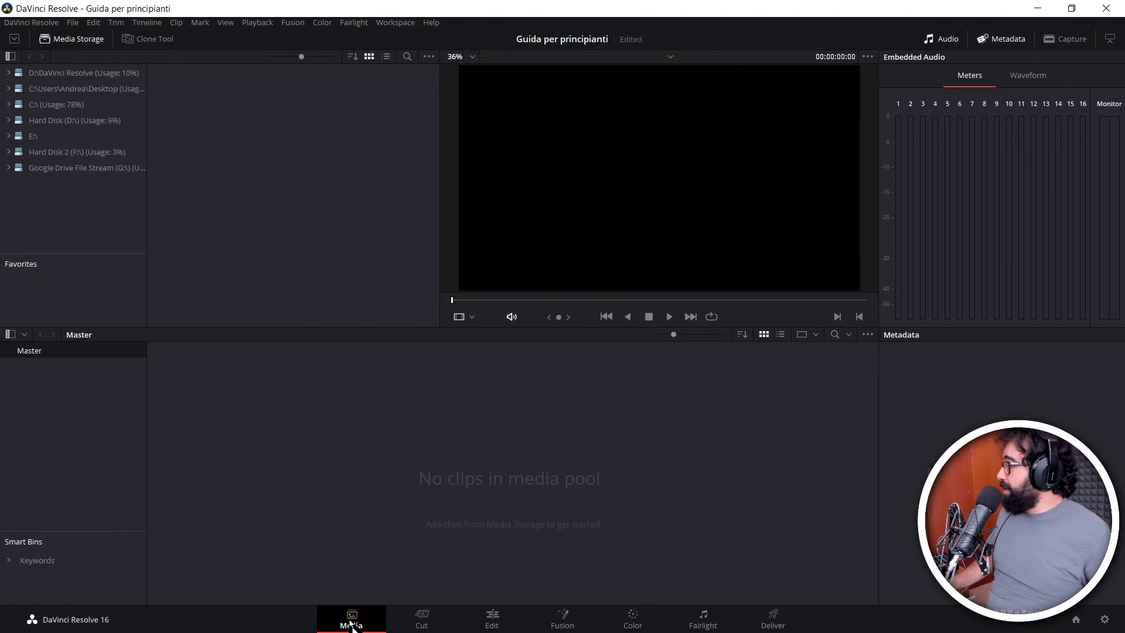
{"action": "left_click", "coordinate": [424, 615]}
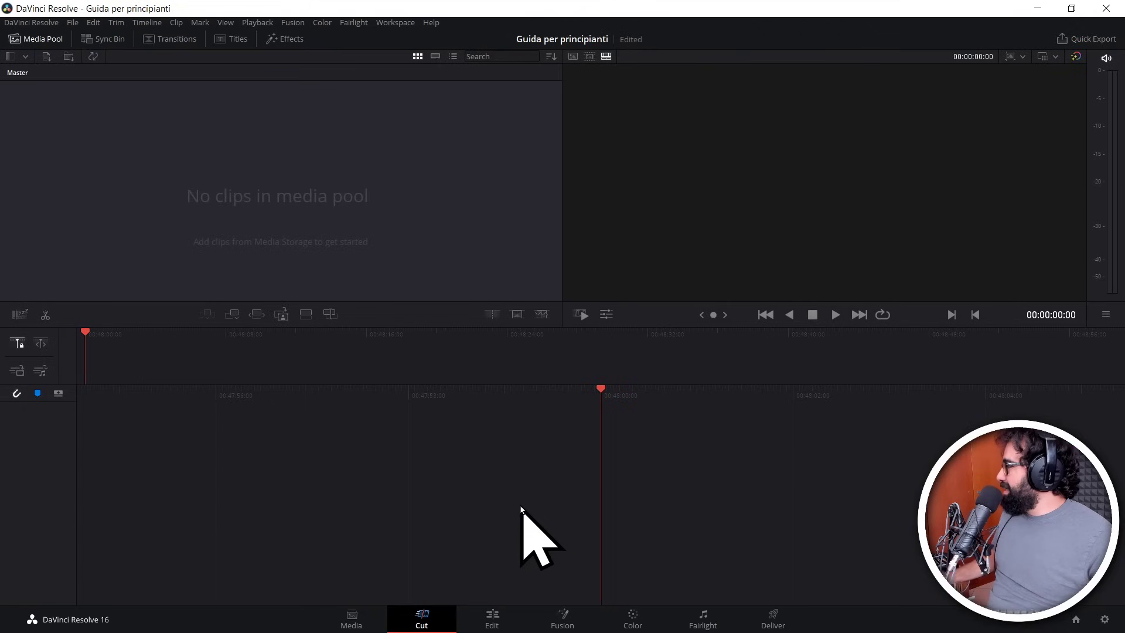
Step: Go to the Edit page with its viewers, media pool and timeline
{"action": "left_click", "coordinate": [489, 619]}
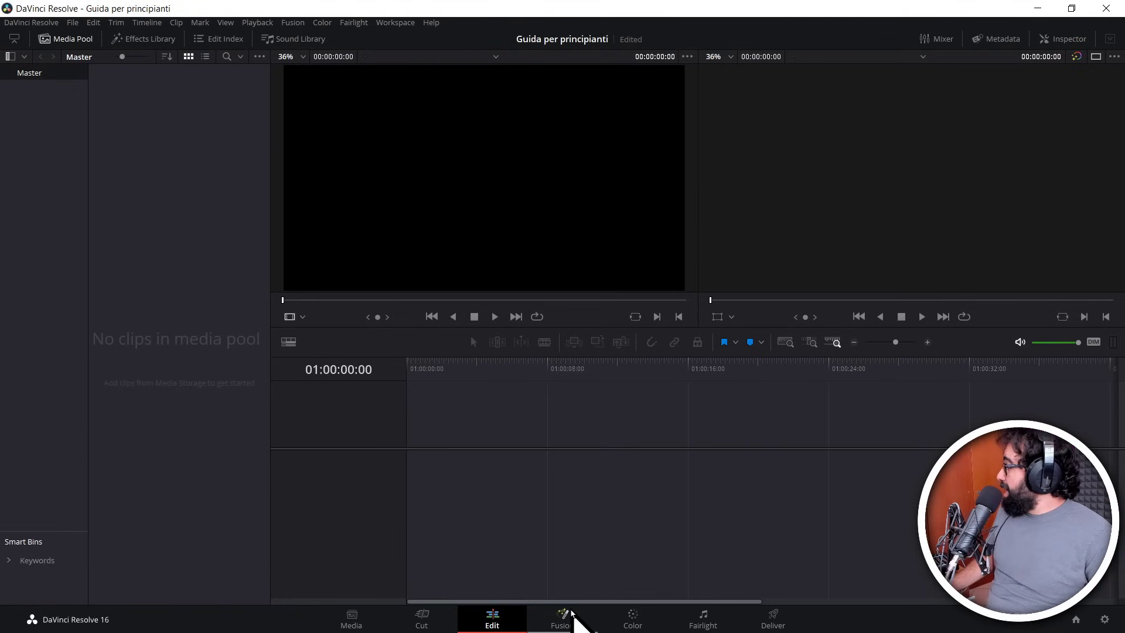
Step: Go to the Fusion page with its viewers and node area
{"action": "left_click", "coordinate": [558, 616]}
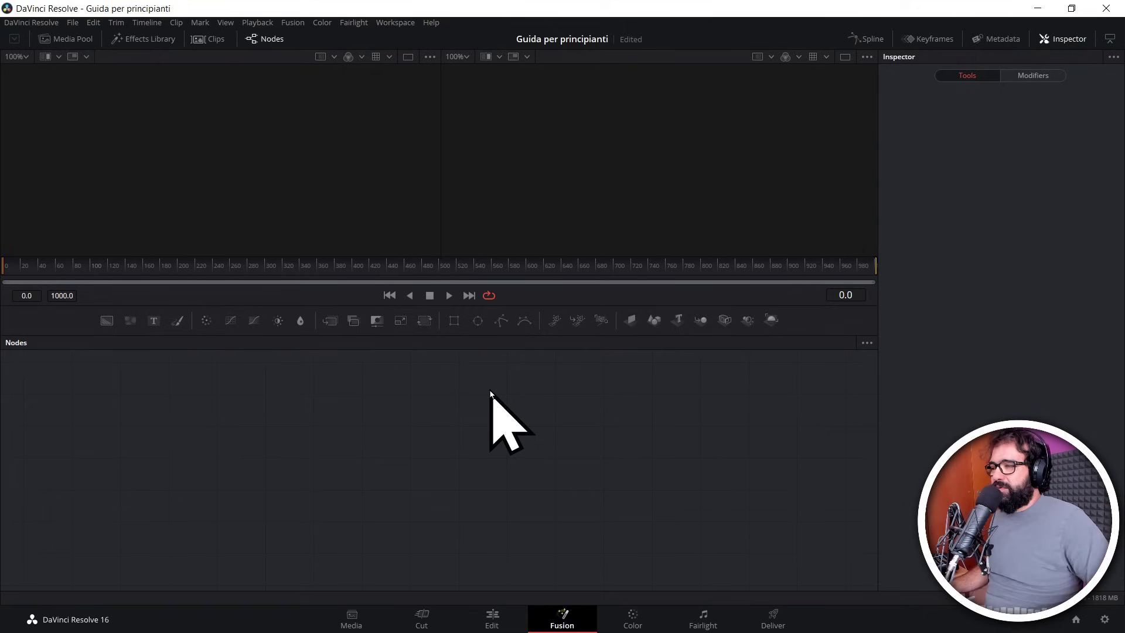
Step: Visit the Color grading page, then move on to the Fairlight audio page
{"action": "left_click", "coordinate": [644, 624]}
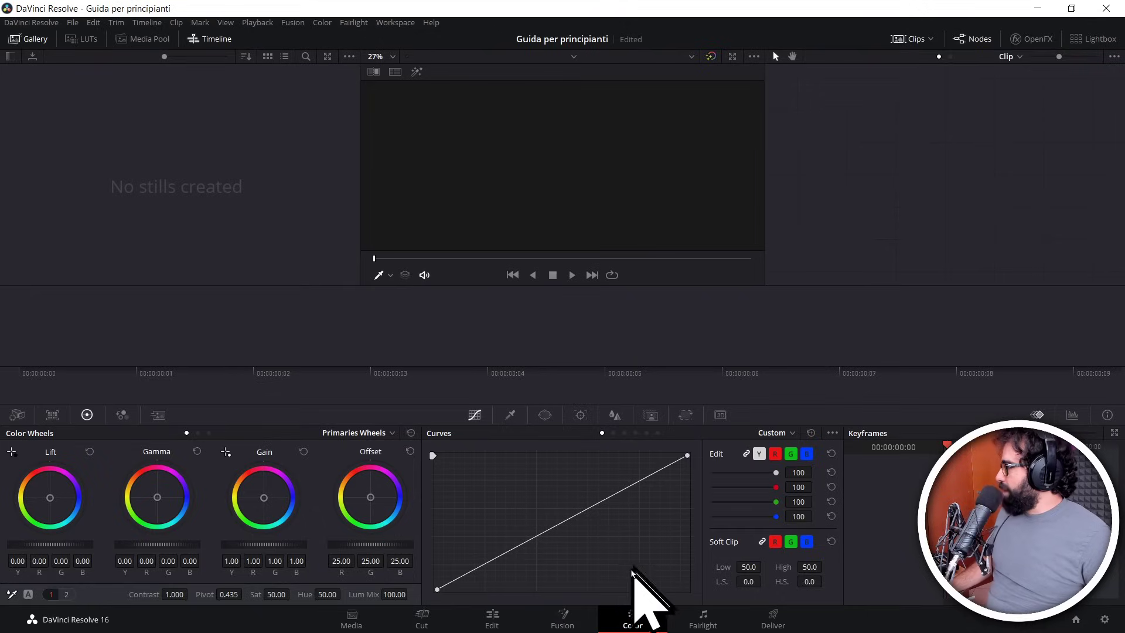
{"action": "left_click", "coordinate": [704, 617]}
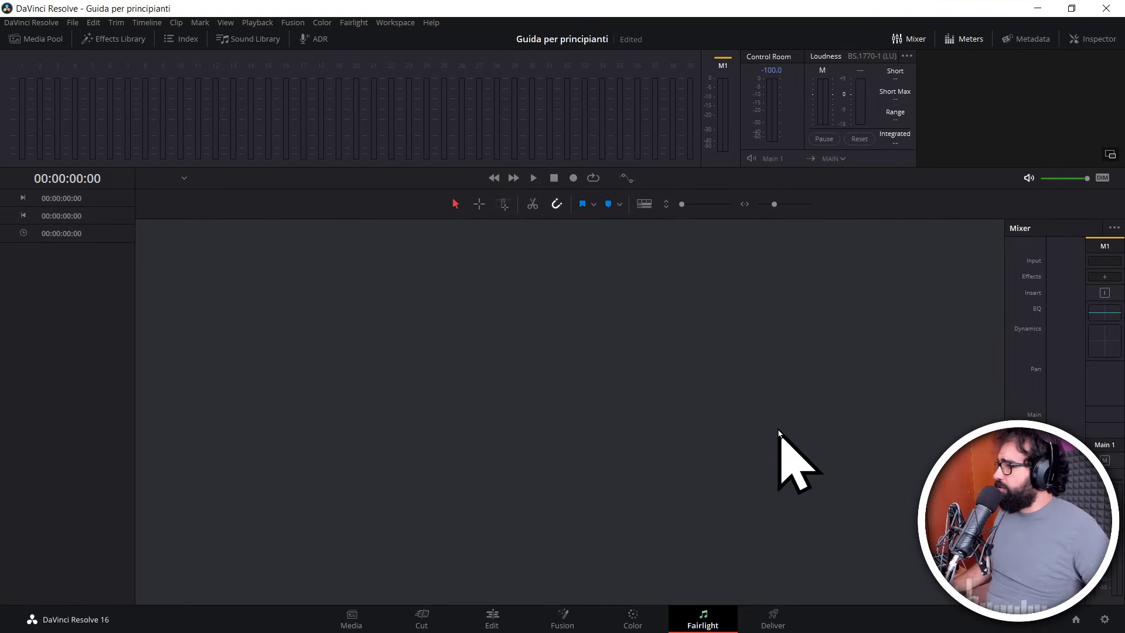
Step: Go to the Deliver page showing the Custom render preset and empty render queue
{"action": "left_click", "coordinate": [773, 623]}
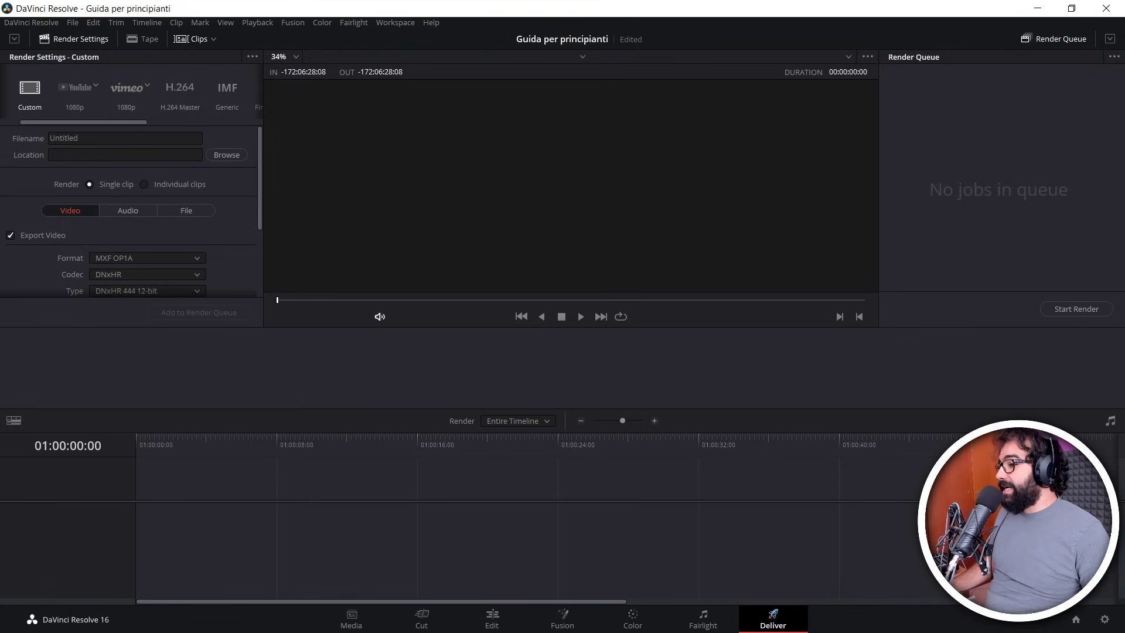
Step: Switch back to the Edit page, where the media pool and timeline are still empty
{"action": "left_click", "coordinate": [514, 621]}
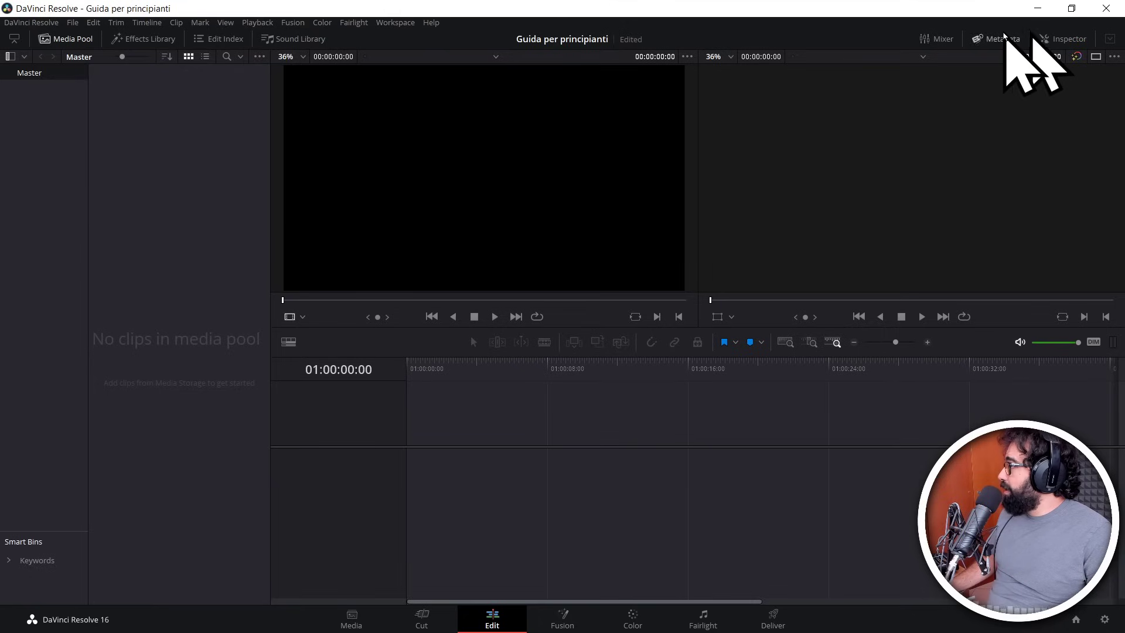
Step: Toggle the Inspector, Metadata and Mixer panels on and off to explore the layout
{"action": "left_click", "coordinate": [1065, 37]}
{"action": "left_click", "coordinate": [1065, 37]}
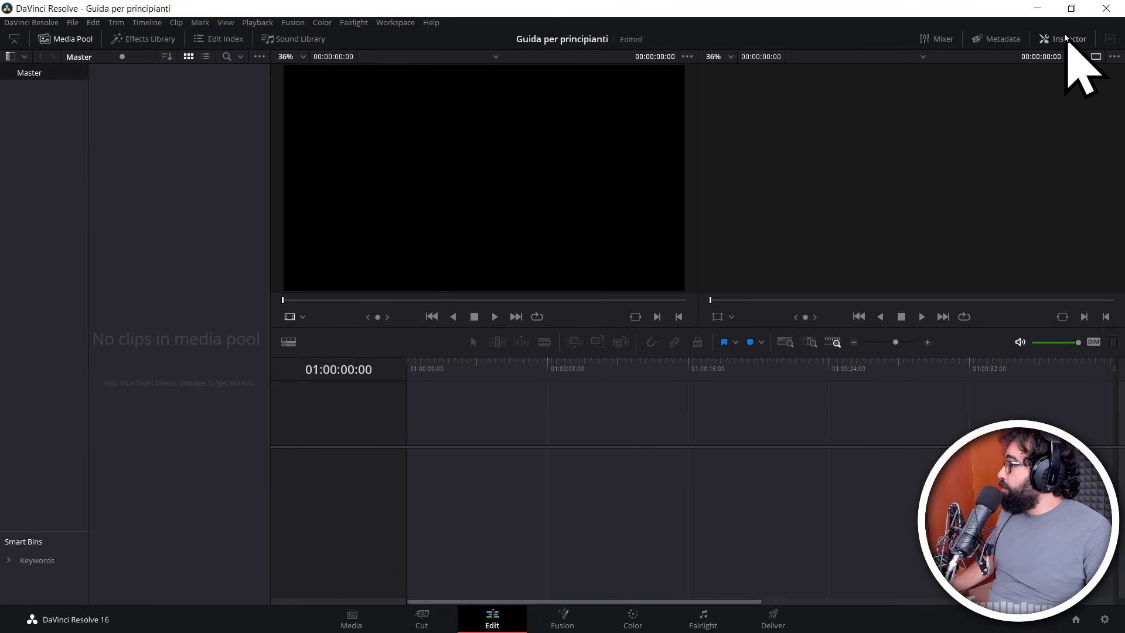
{"action": "left_click", "coordinate": [1065, 36]}
{"action": "left_click", "coordinate": [1065, 37]}
{"action": "left_click", "coordinate": [991, 36]}
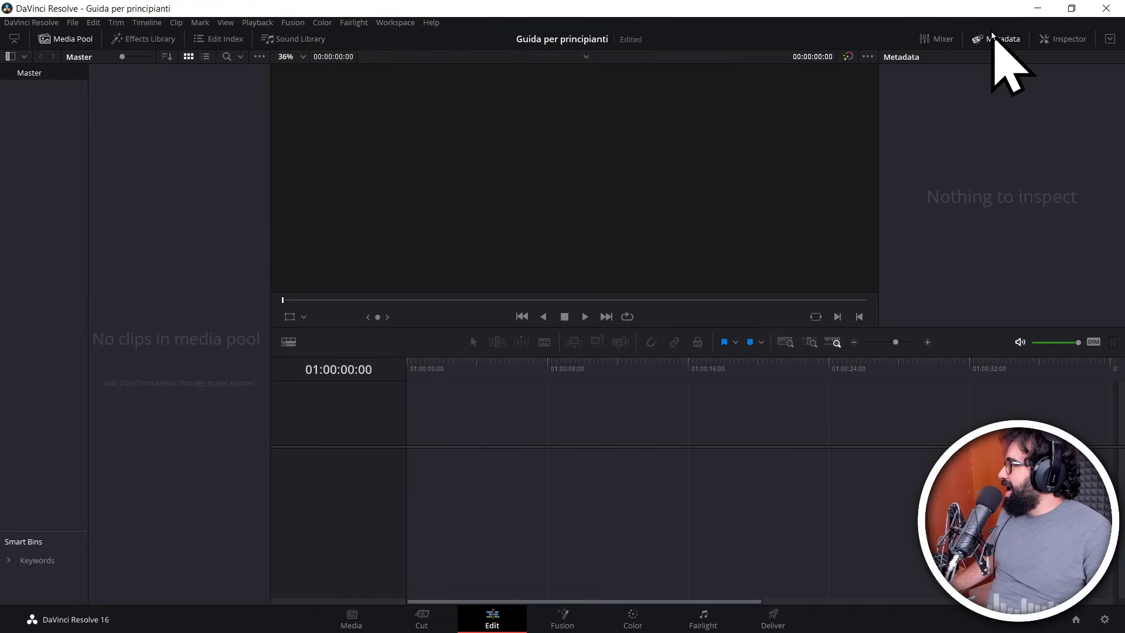
{"action": "left_click", "coordinate": [991, 35]}
{"action": "left_click", "coordinate": [942, 40]}
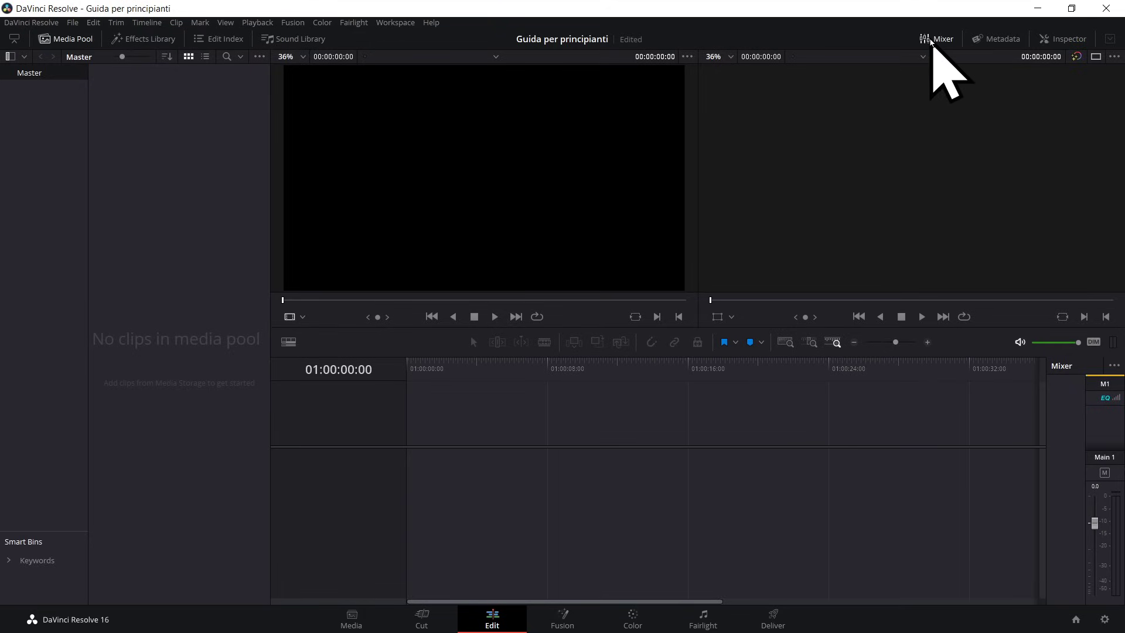
{"action": "left_click", "coordinate": [930, 40]}
{"action": "left_click", "coordinate": [930, 40]}
{"action": "left_click", "coordinate": [930, 40]}
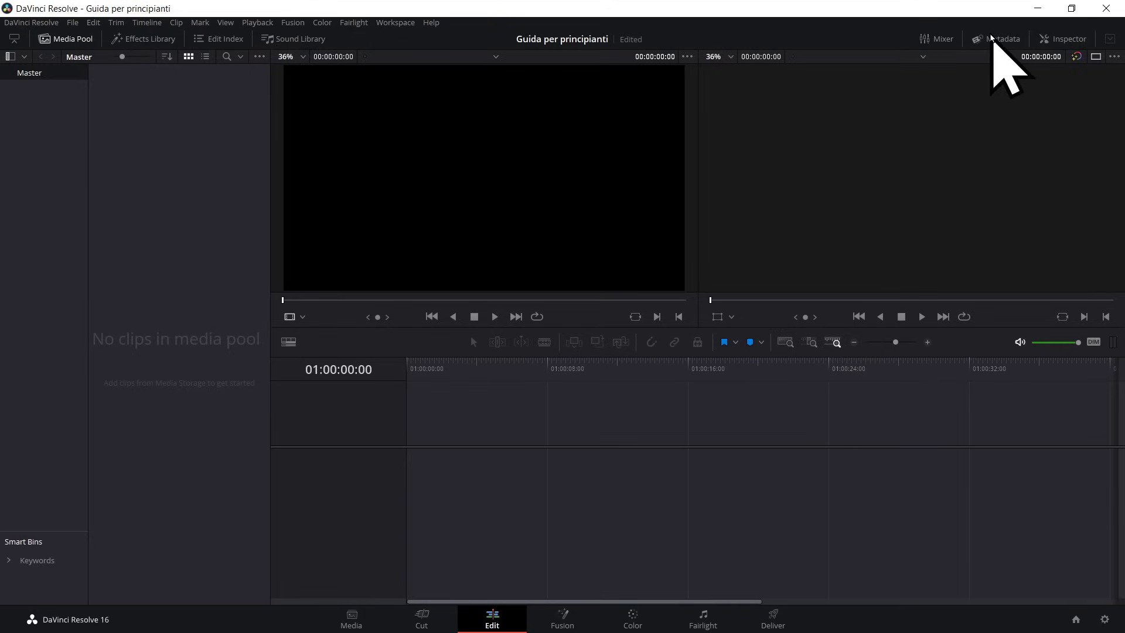
{"action": "left_click", "coordinate": [992, 38]}
{"action": "left_click", "coordinate": [996, 38]}
{"action": "left_click", "coordinate": [1038, 40]}
{"action": "left_click", "coordinate": [1038, 40]}
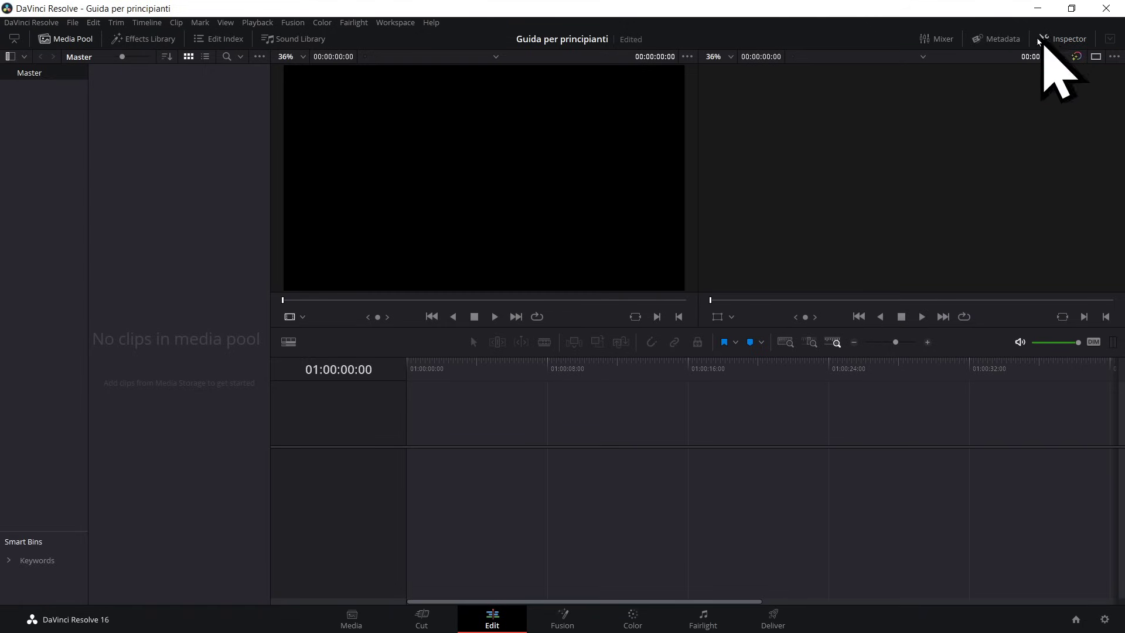
Step: Toggle the Effects Library, Edit Index and Sound Library panels, then restore the Media Pool
{"action": "left_click", "coordinate": [151, 39]}
{"action": "left_click", "coordinate": [149, 40]}
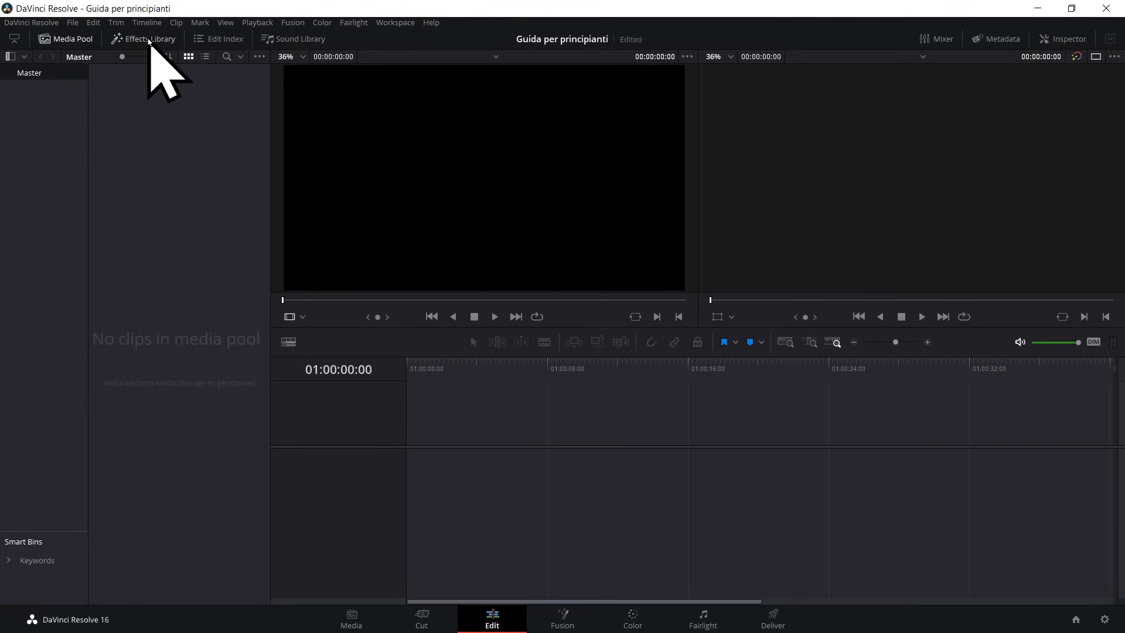
{"action": "left_click", "coordinate": [150, 40]}
{"action": "left_click", "coordinate": [151, 41]}
{"action": "left_click", "coordinate": [212, 41]}
{"action": "left_click", "coordinate": [215, 40]}
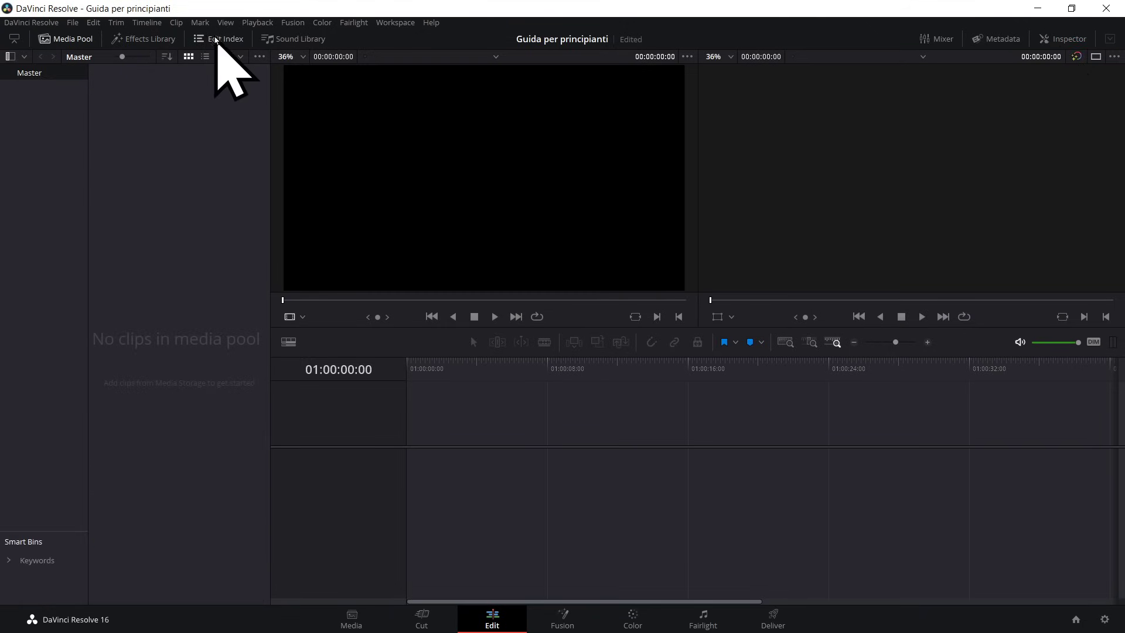
{"action": "left_click", "coordinate": [284, 41]}
{"action": "left_click", "coordinate": [284, 41]}
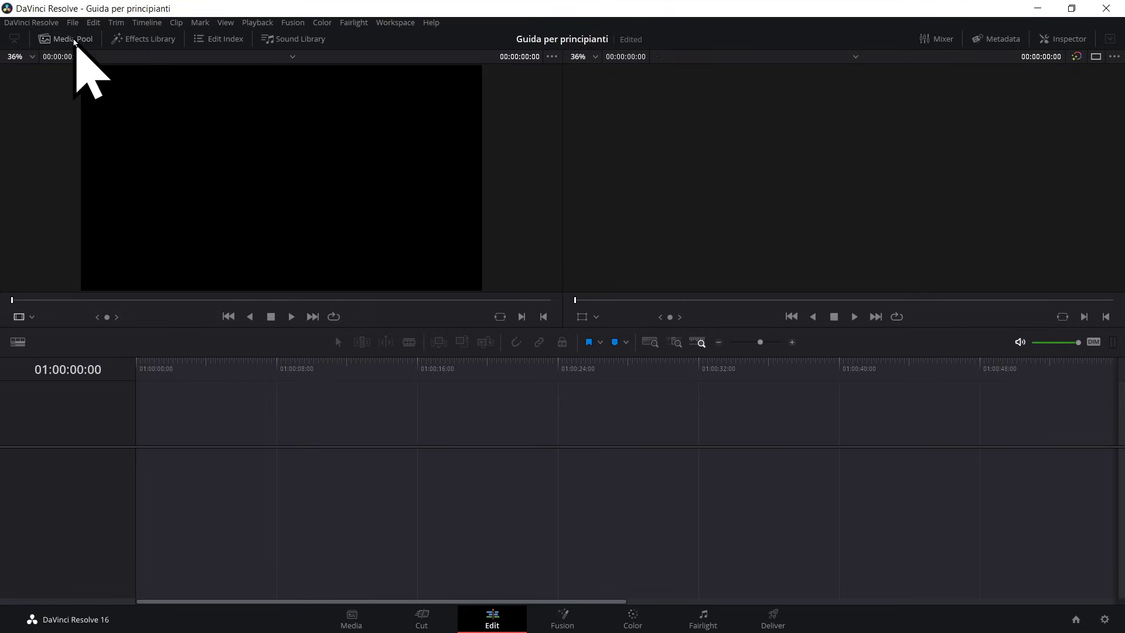
{"action": "left_click", "coordinate": [74, 42]}
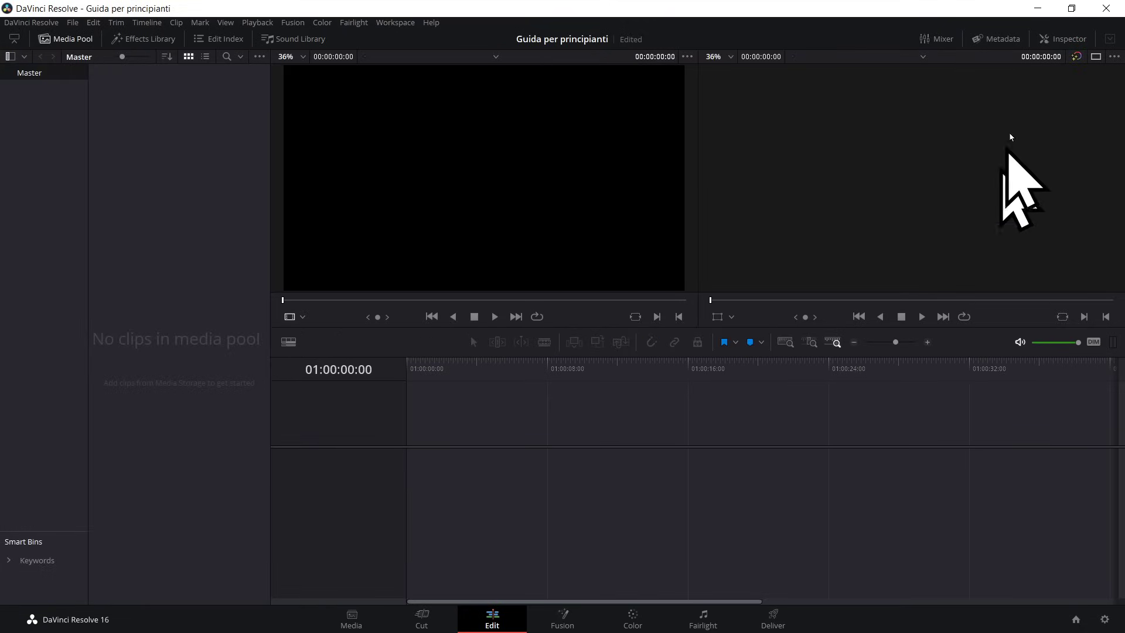
Step: Flip the Inspector once more, then switch to the Fairlight audio page
{"action": "left_click", "coordinate": [1063, 39]}
{"action": "left_click", "coordinate": [1063, 38]}
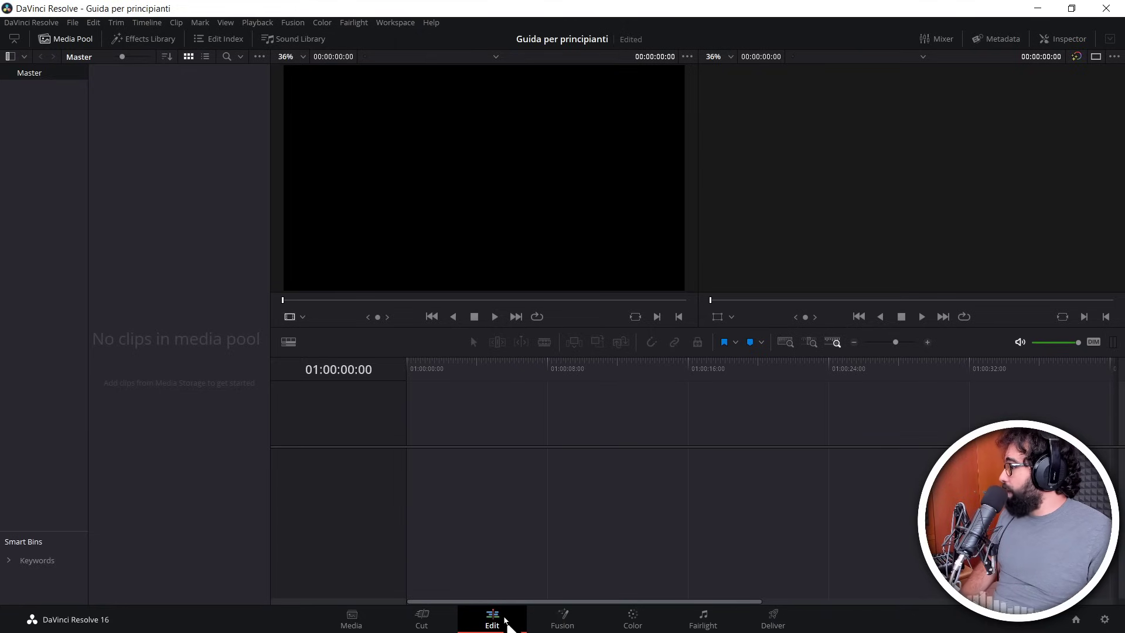
{"action": "left_click", "coordinate": [709, 621]}
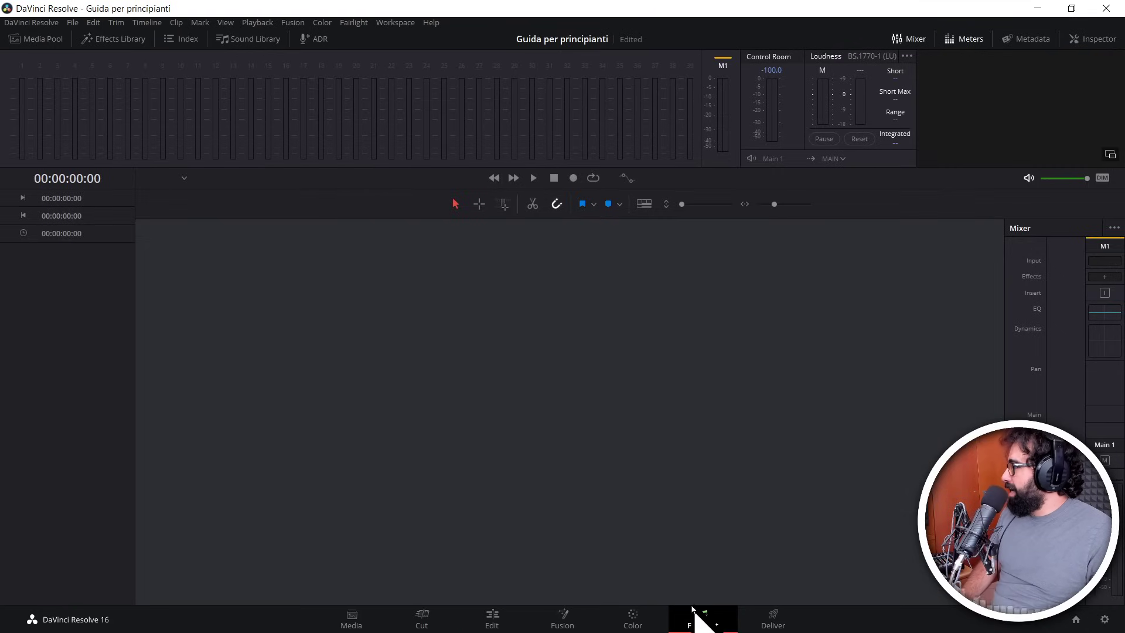
{"action": "left_click", "coordinate": [491, 618]}
{"action": "left_click", "coordinate": [563, 620]}
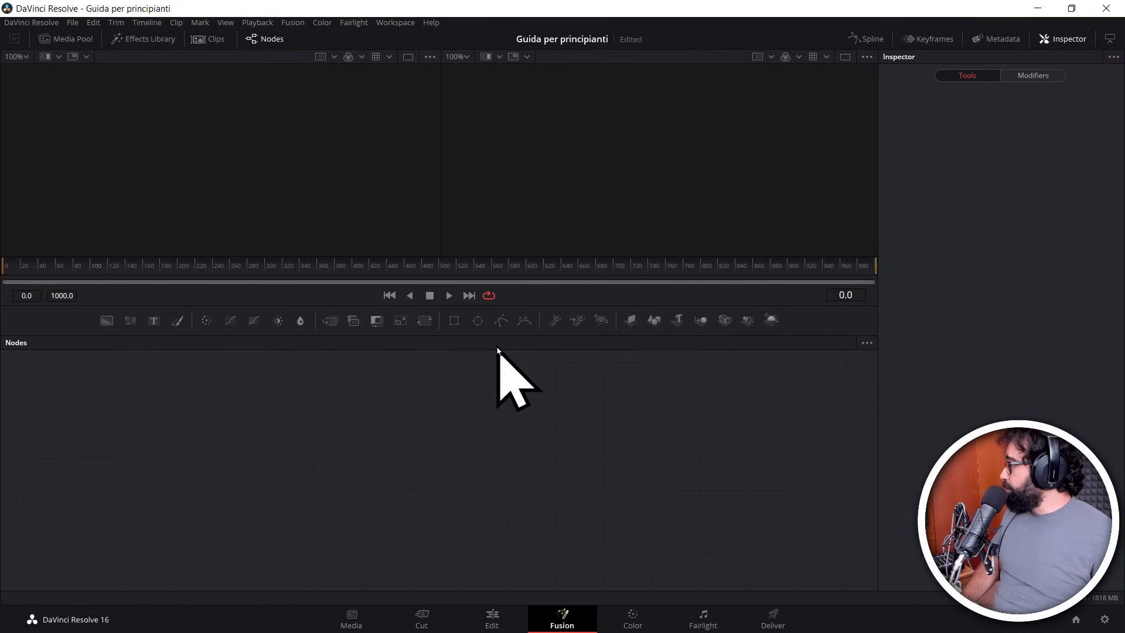
Step: Switch to the Media page to browse storage for importing clips
{"action": "left_click", "coordinate": [353, 614]}
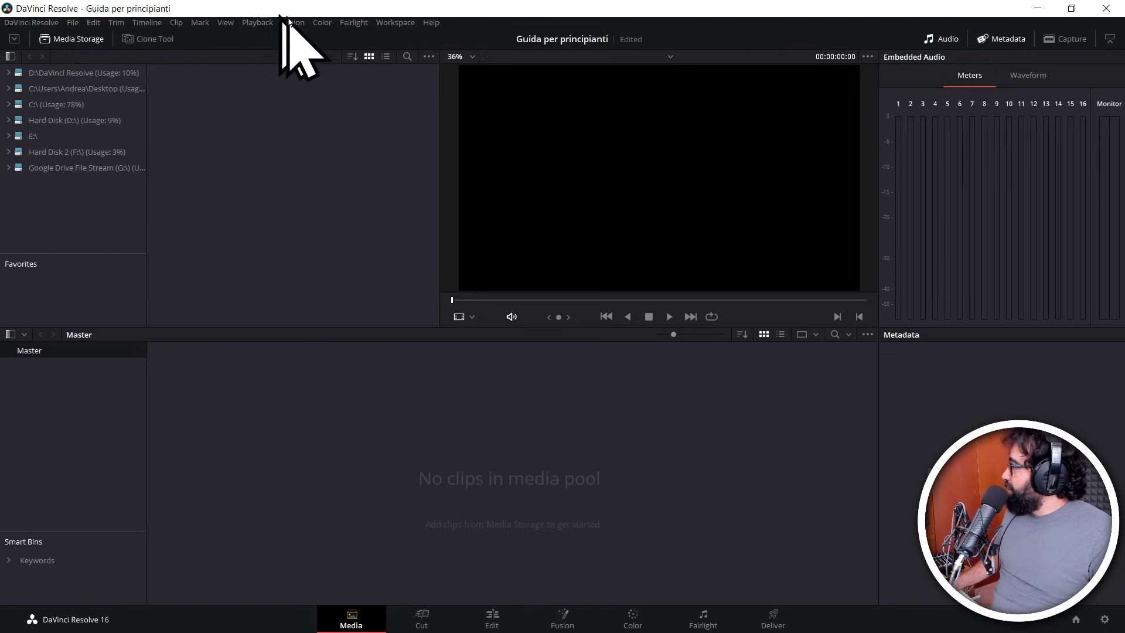
{"action": "double_click", "coordinate": [227, 12]}
{"action": "left_click_drag", "start_coordinate": [227, 13], "coordinate": [377, 37]}
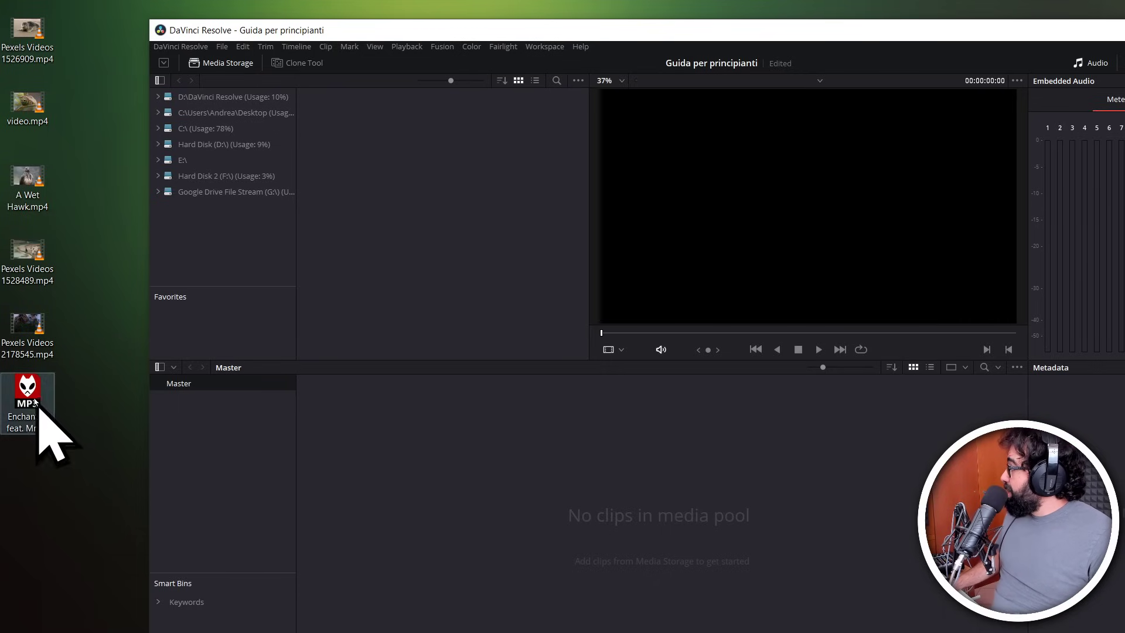
{"action": "left_click", "coordinate": [27, 449]}
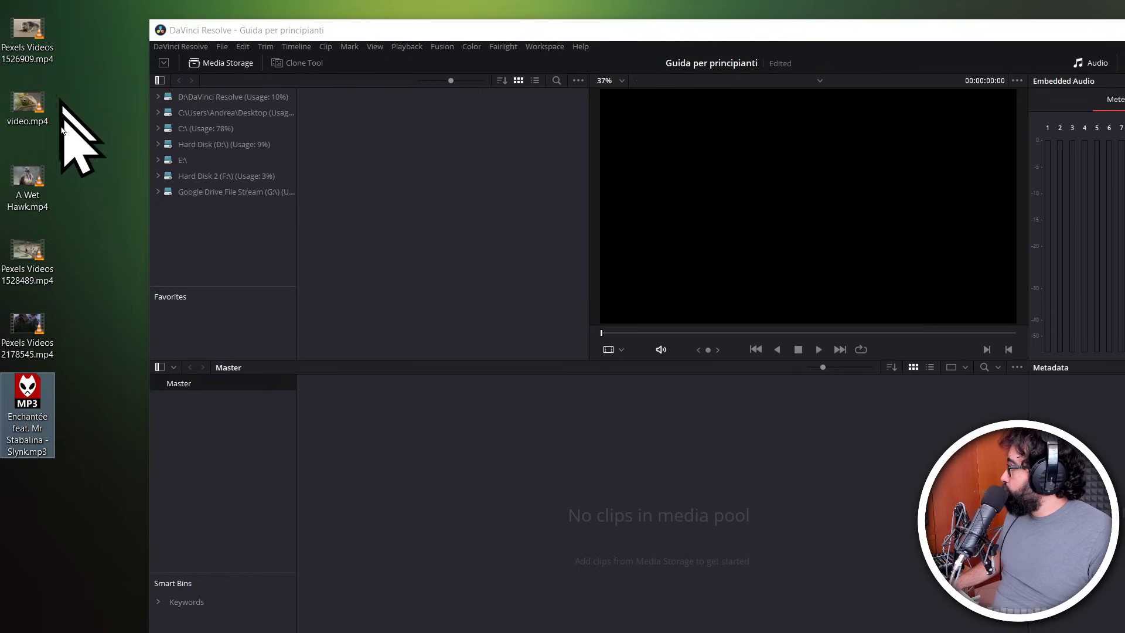
{"action": "mouse_move", "coordinate": [61, 417]}
{"action": "left_mouse_down"}
{"action": "mouse_move", "coordinate": [6, 27]}
{"action": "mouse_move", "coordinate": [469, 199]}
{"action": "mouse_move", "coordinate": [465, 184]}
{"action": "mouse_move", "coordinate": [27, 32]}
{"action": "left_mouse_up"}
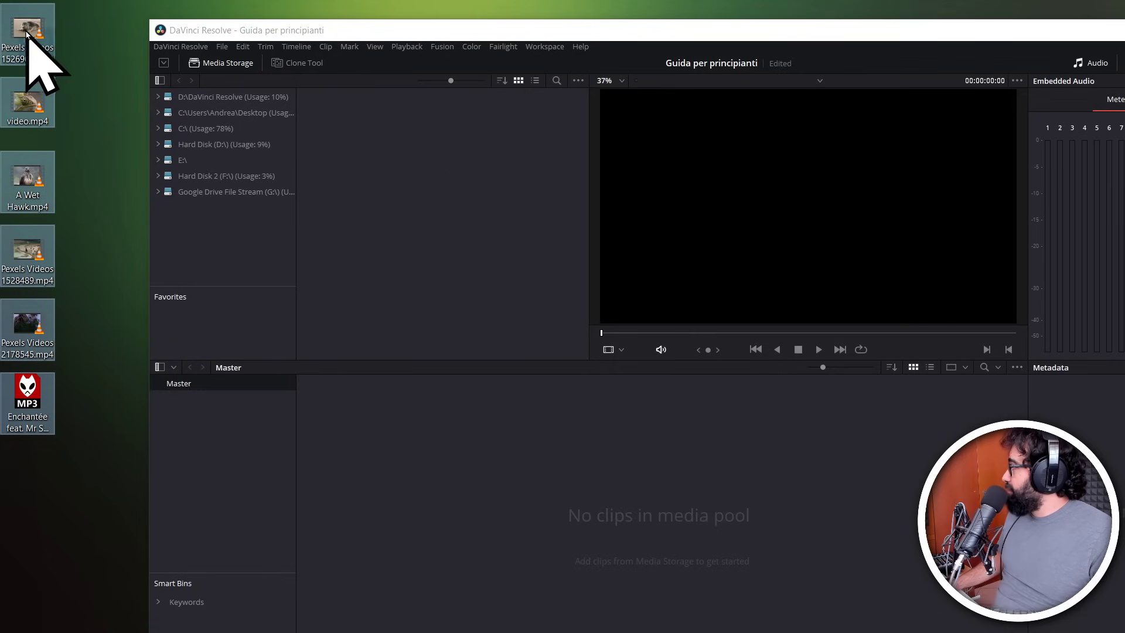
{"action": "double_click", "coordinate": [337, 30]}
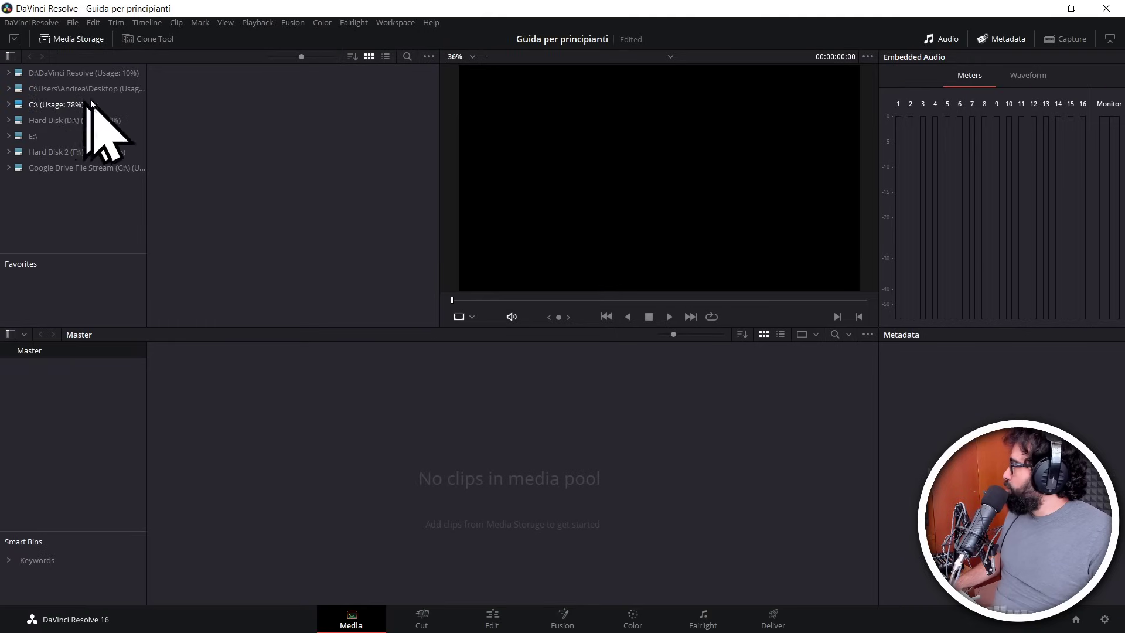
Step: Add the Desktop folder as a Media Storage location and browse its six clips
{"action": "right_click", "coordinate": [34, 187]}
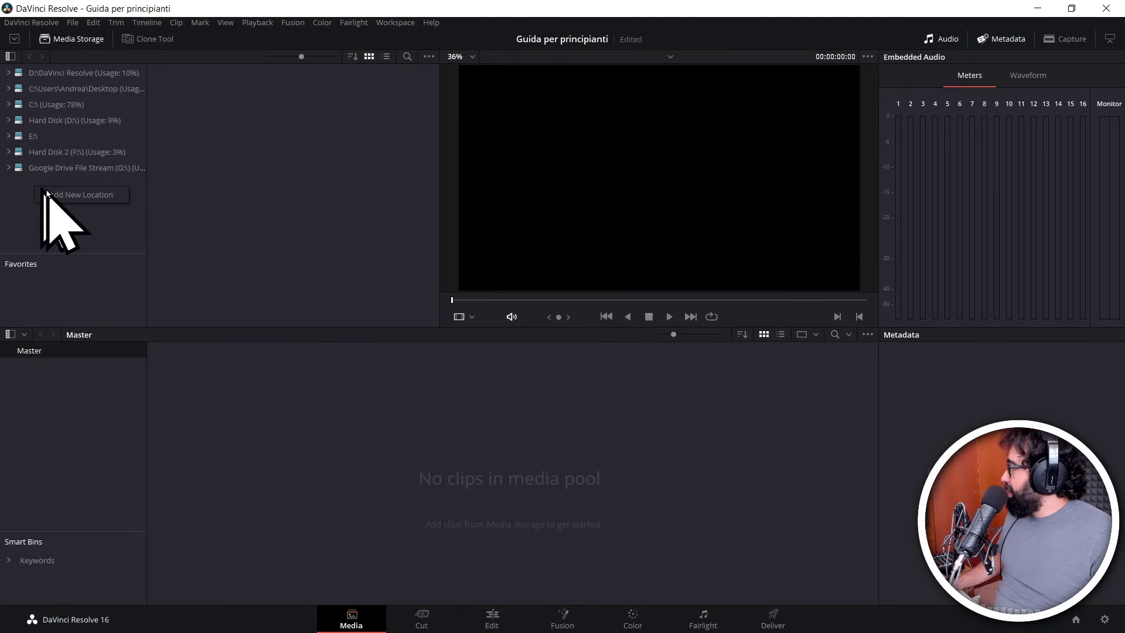
{"action": "left_click", "coordinate": [81, 195]}
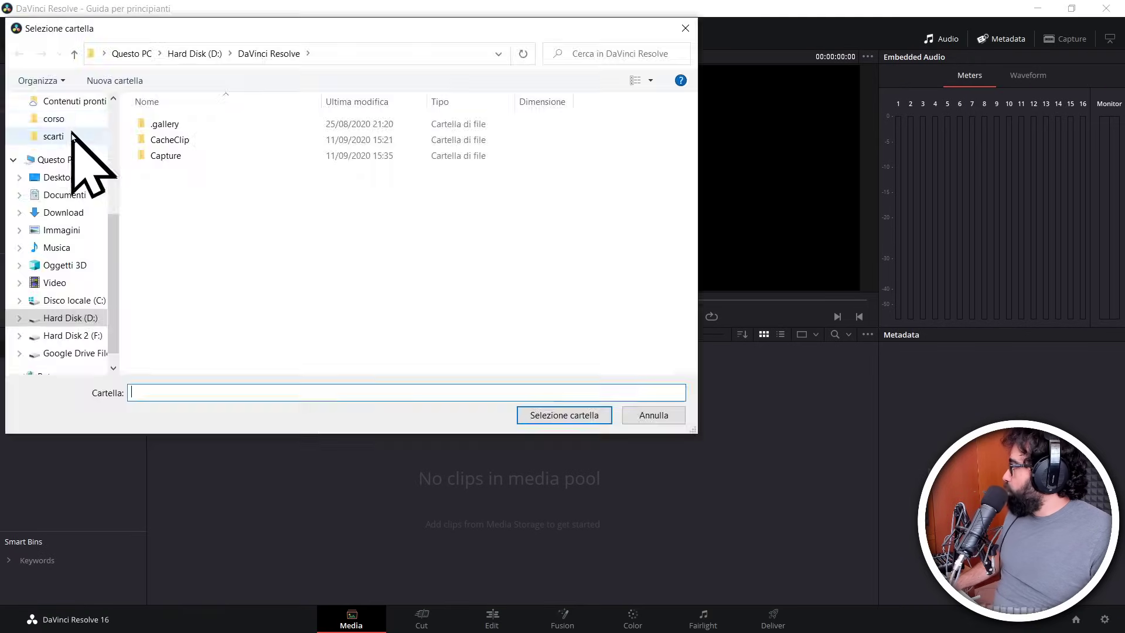
{"action": "left_click_drag", "start_coordinate": [225, 22], "coordinate": [364, 79]}
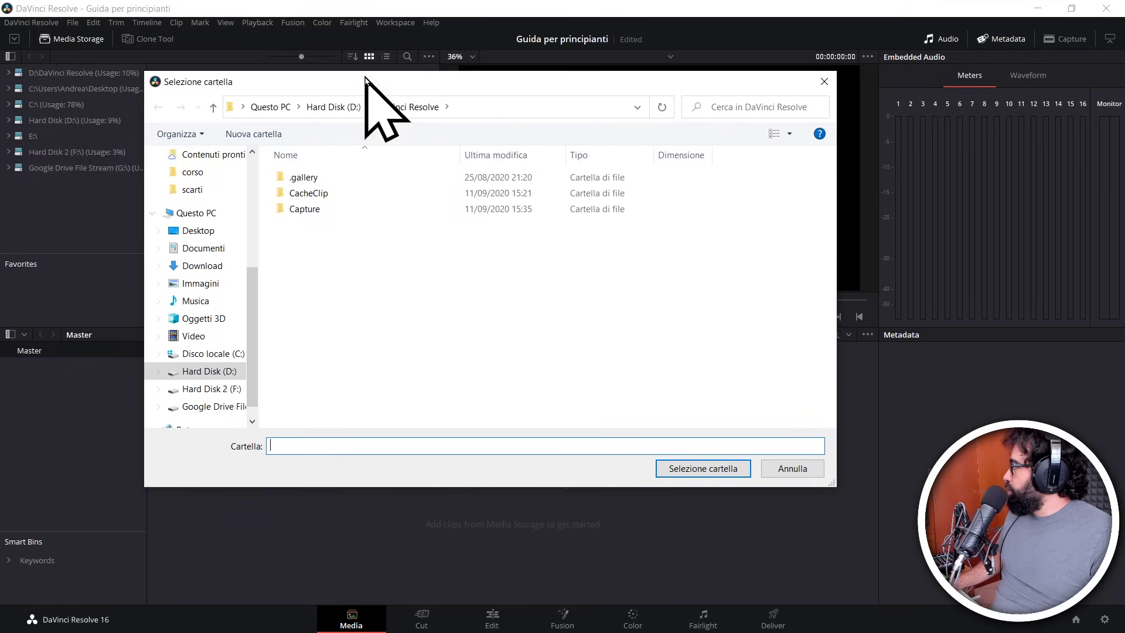
{"action": "left_click", "coordinate": [198, 231]}
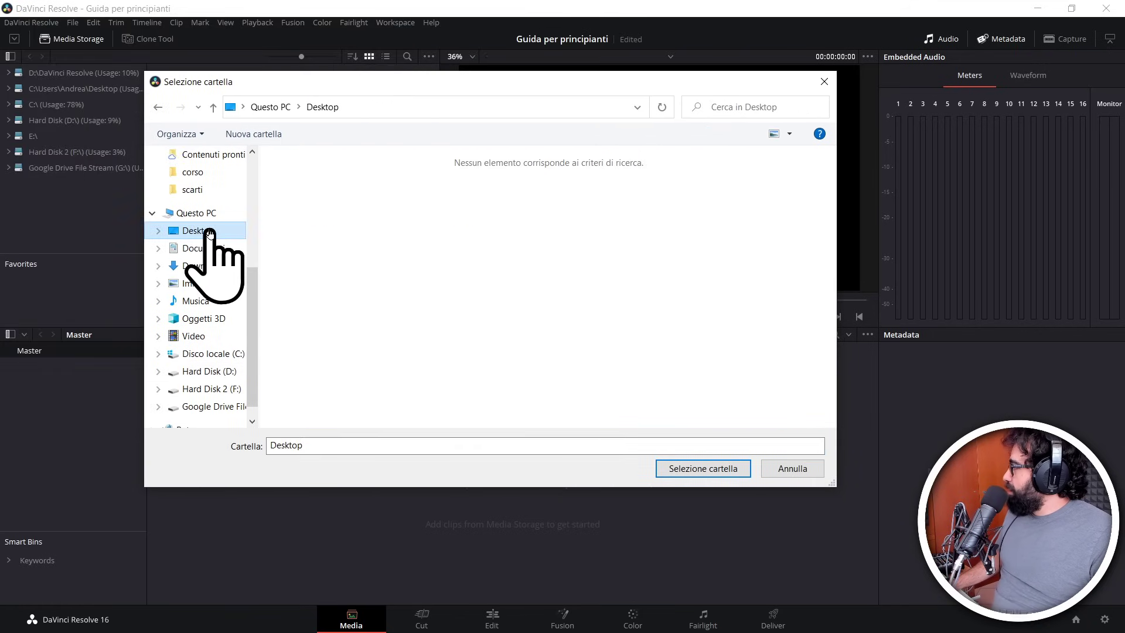
{"action": "left_click", "coordinate": [697, 470]}
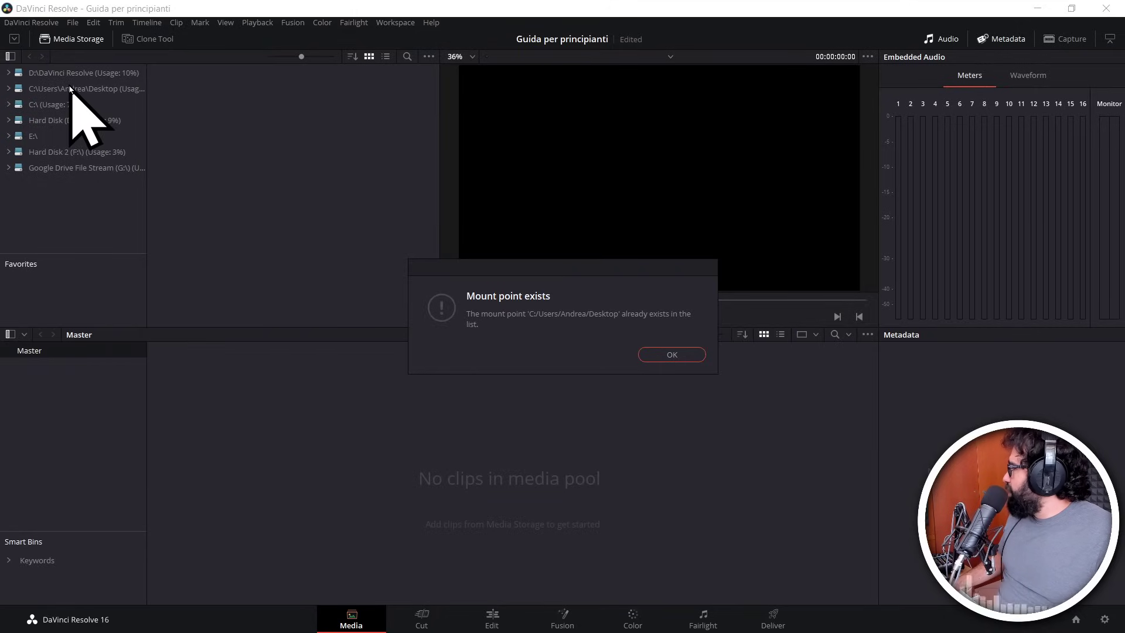
{"action": "left_click", "coordinate": [677, 354]}
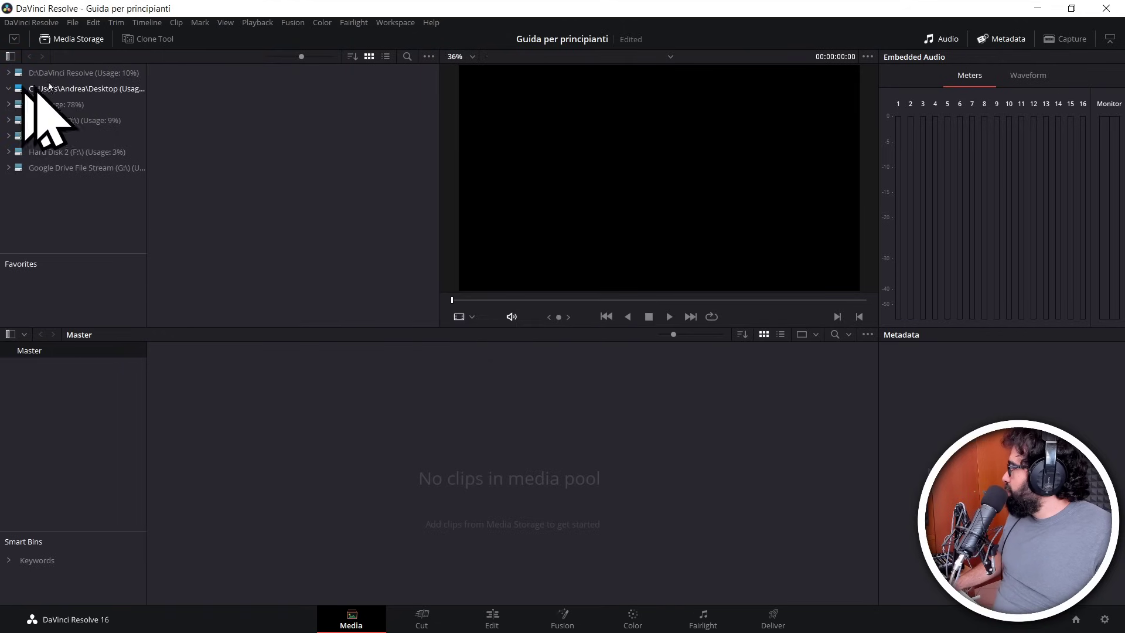
{"action": "left_click", "coordinate": [76, 89]}
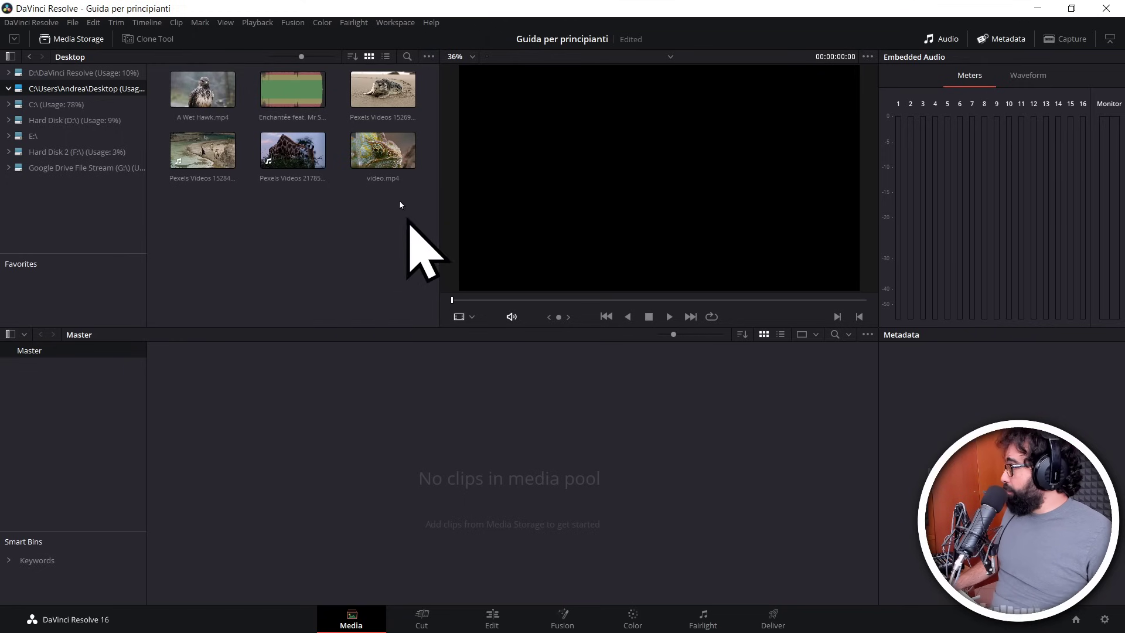
Step: Select Pexels Videos 1528489.mp4 and scrub through the penguin footage in the viewer
{"action": "left_click", "coordinate": [202, 165]}
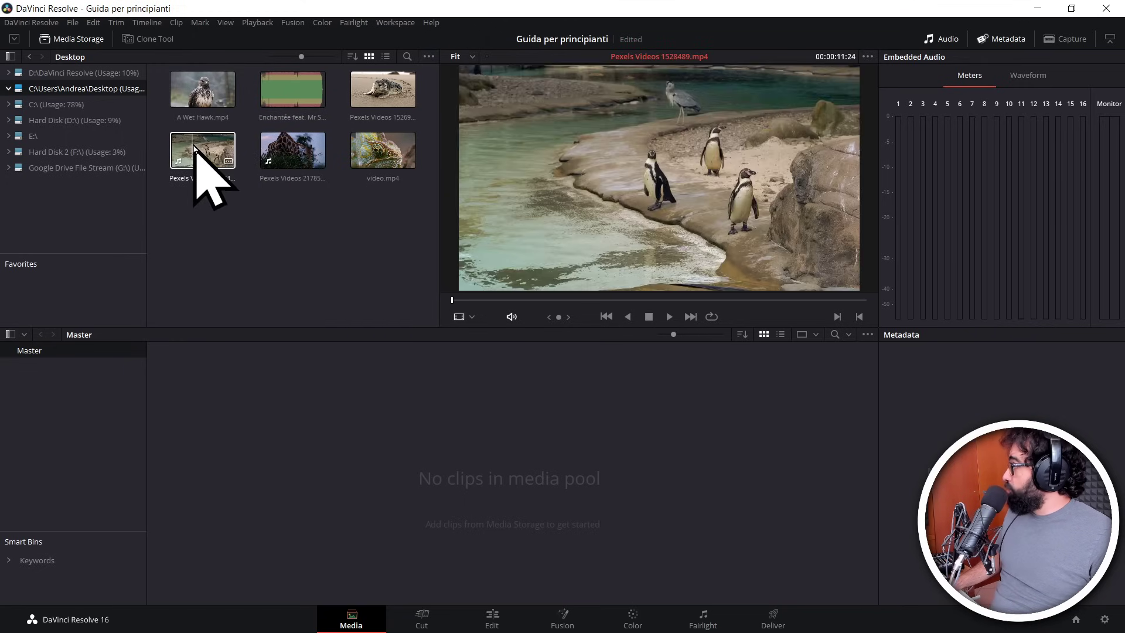
{"action": "mouse_move", "coordinate": [195, 148]}
{"action": "left_mouse_down"}
{"action": "mouse_move", "coordinate": [409, 490]}
{"action": "mouse_move", "coordinate": [248, 227]}
{"action": "left_mouse_up"}
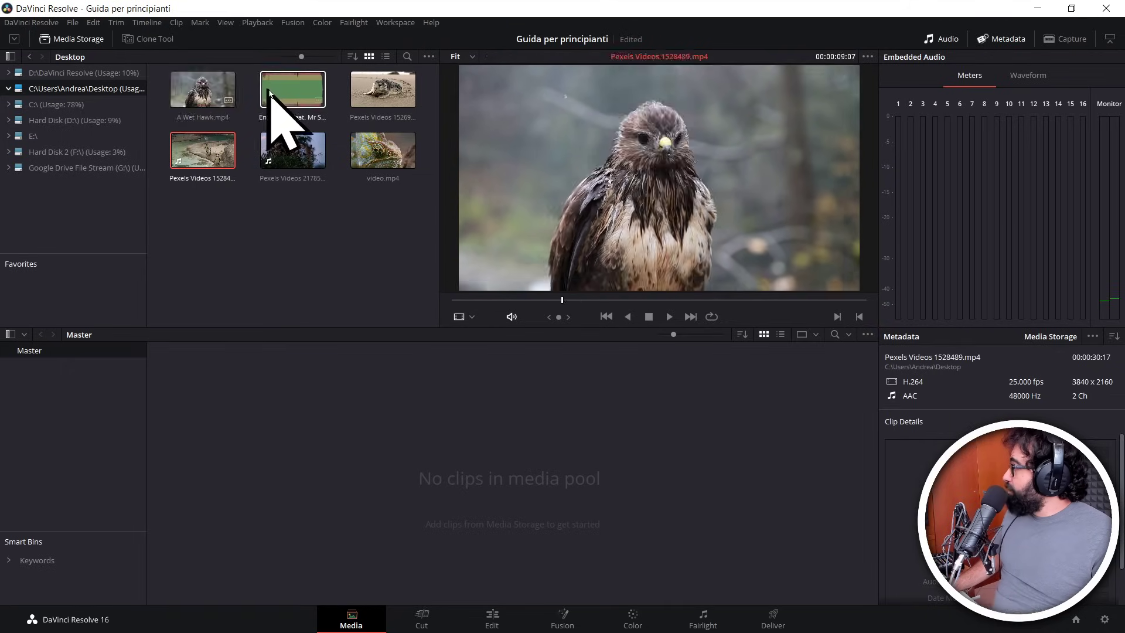
Step: Play the previewed clip, then drag A Wet Hawk.mp4 into the Media Pool
{"action": "key", "text": "space"}
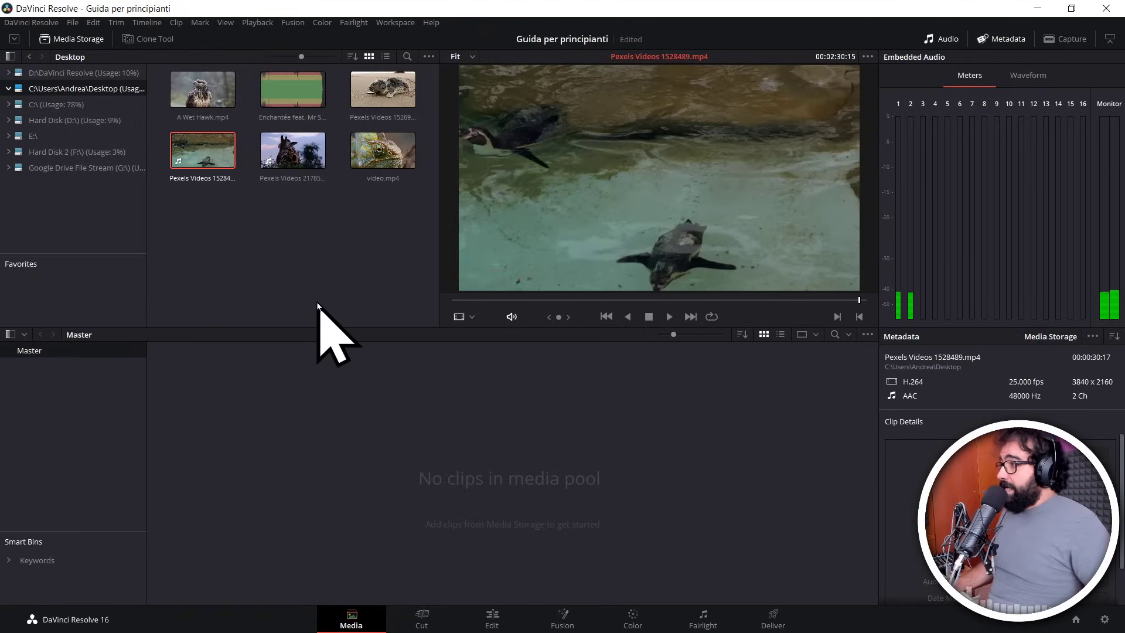
{"action": "mouse_move", "coordinate": [209, 96]}
{"action": "left_mouse_down"}
{"action": "mouse_move", "coordinate": [199, 140]}
{"action": "mouse_move", "coordinate": [246, 431]}
{"action": "mouse_move", "coordinate": [276, 446]}
{"action": "left_mouse_up"}
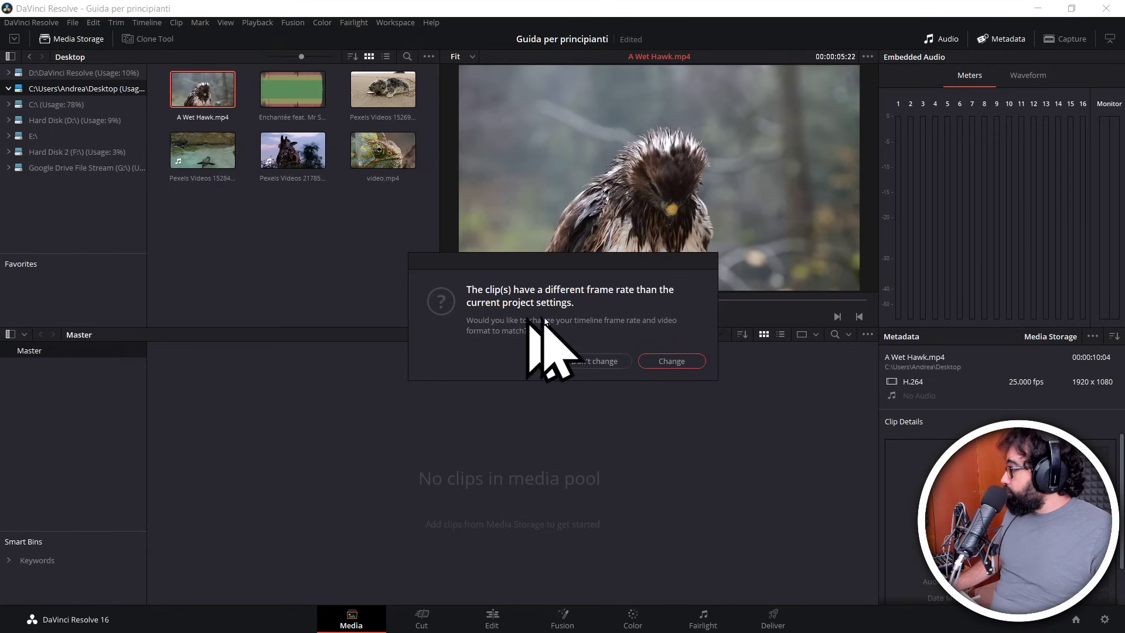
Step: Keep the project frame rate, then delete A Wet Hawk.mp4 from the media pool
{"action": "left_click", "coordinate": [596, 362]}
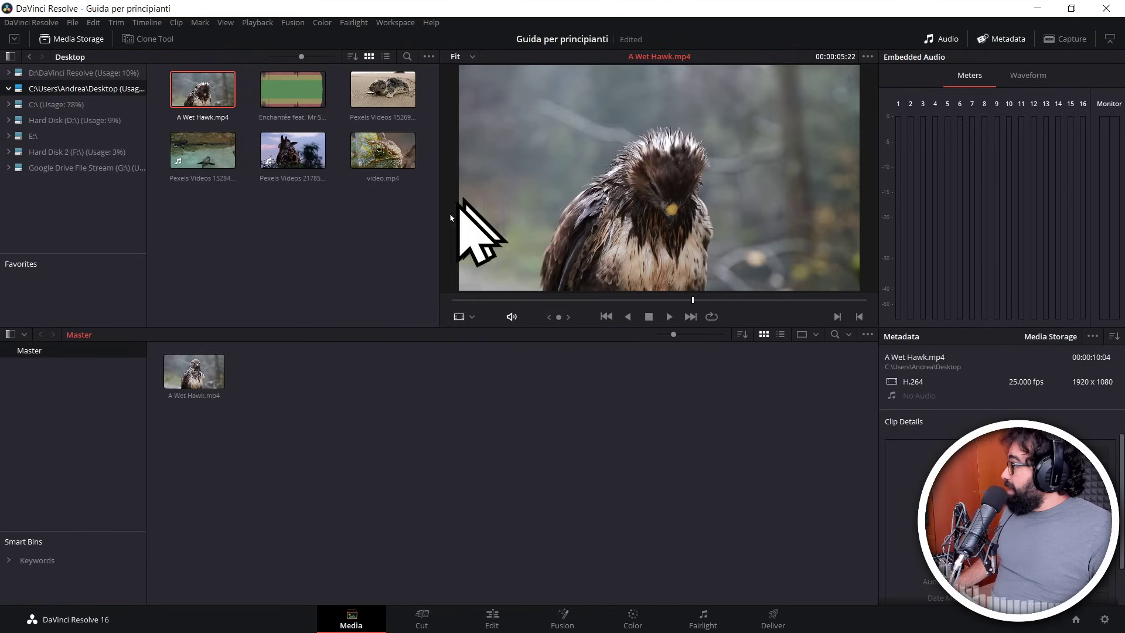
{"action": "left_click", "coordinate": [210, 374]}
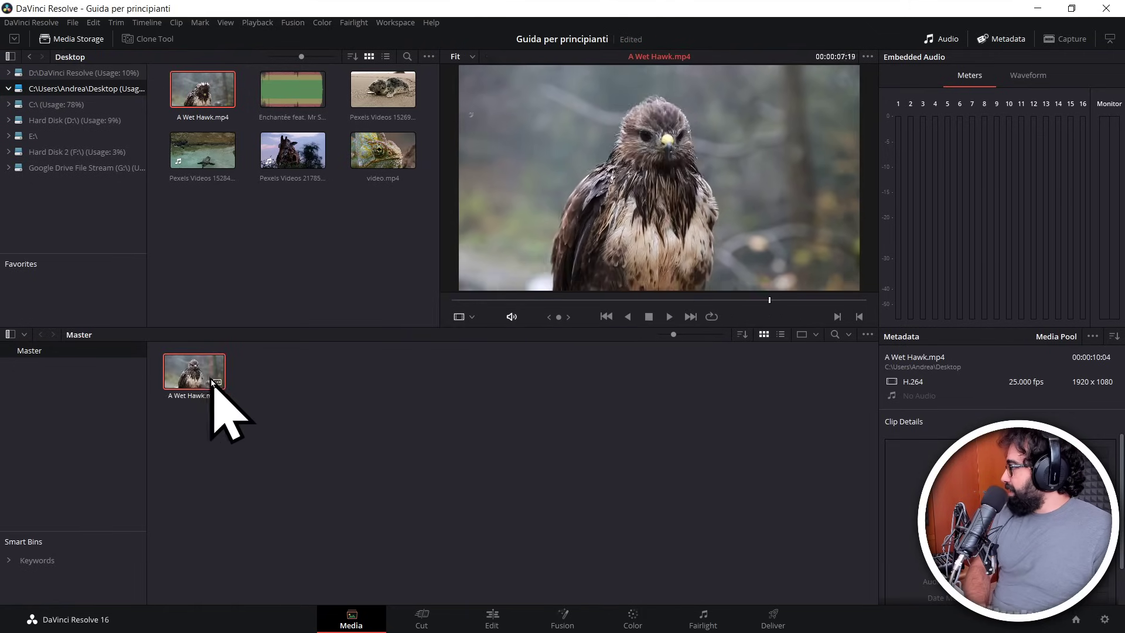
{"action": "key", "text": "Delete"}
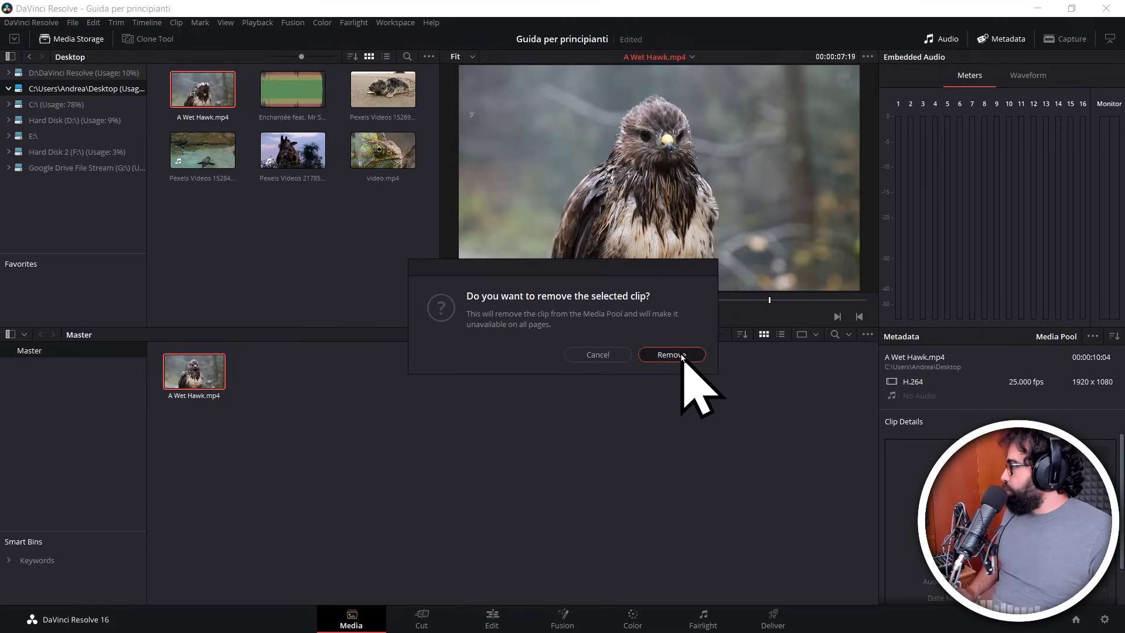
{"action": "left_click", "coordinate": [682, 355]}
{"action": "left_click", "coordinate": [75, 22]}
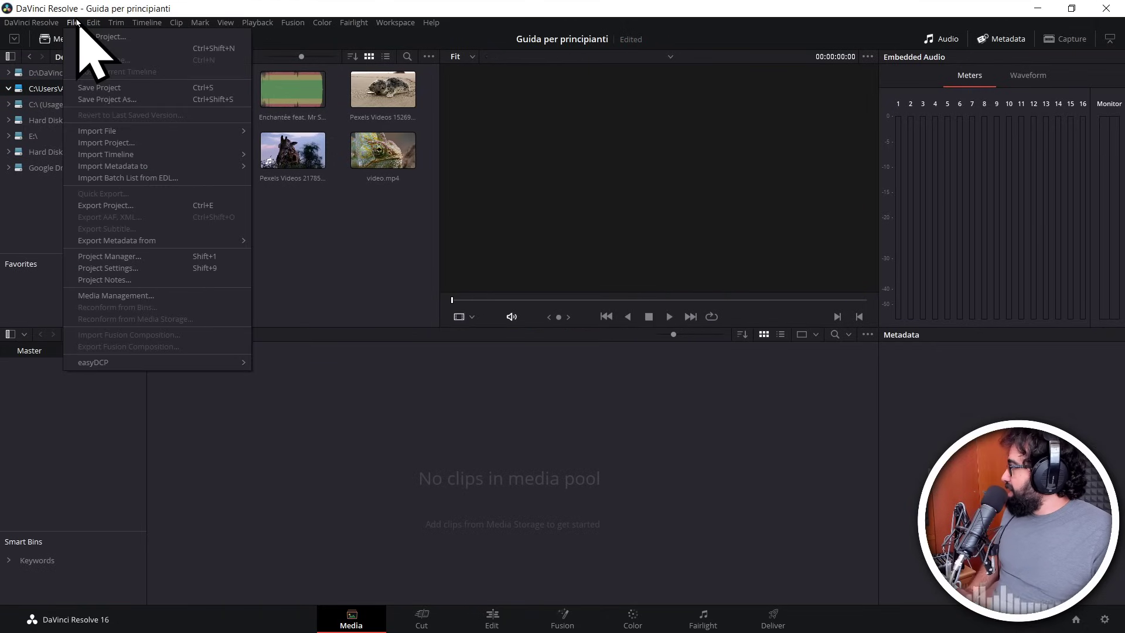
Step: In Project Settings keep 1920 x 1080 HD, set timeline frame rate to 24, and save
{"action": "left_click", "coordinate": [128, 269]}
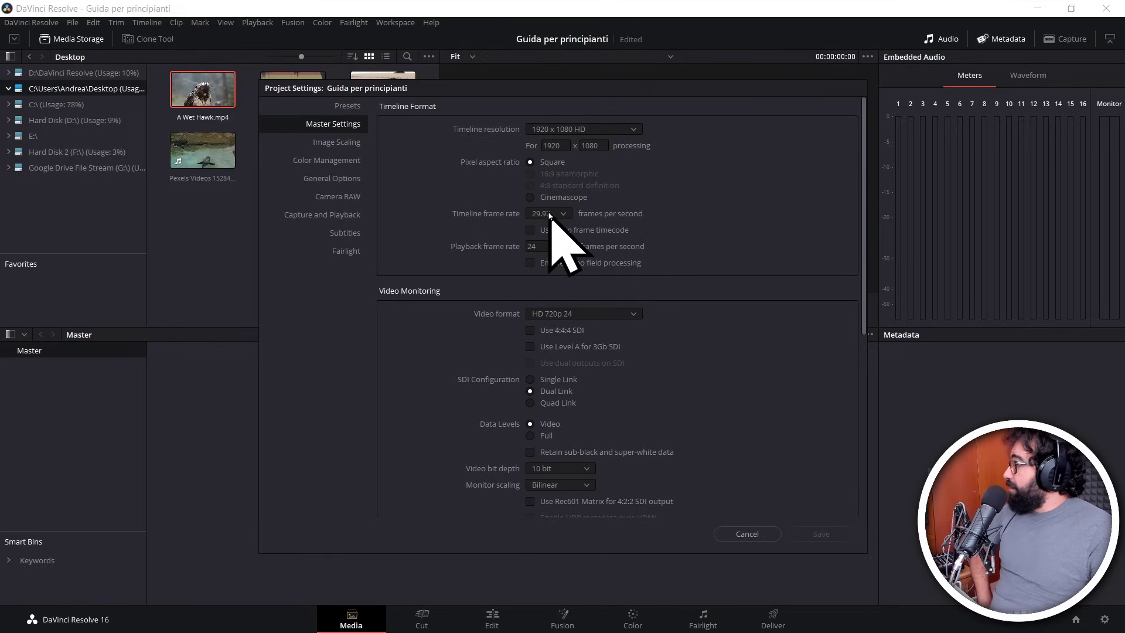
{"action": "left_click", "coordinate": [631, 130]}
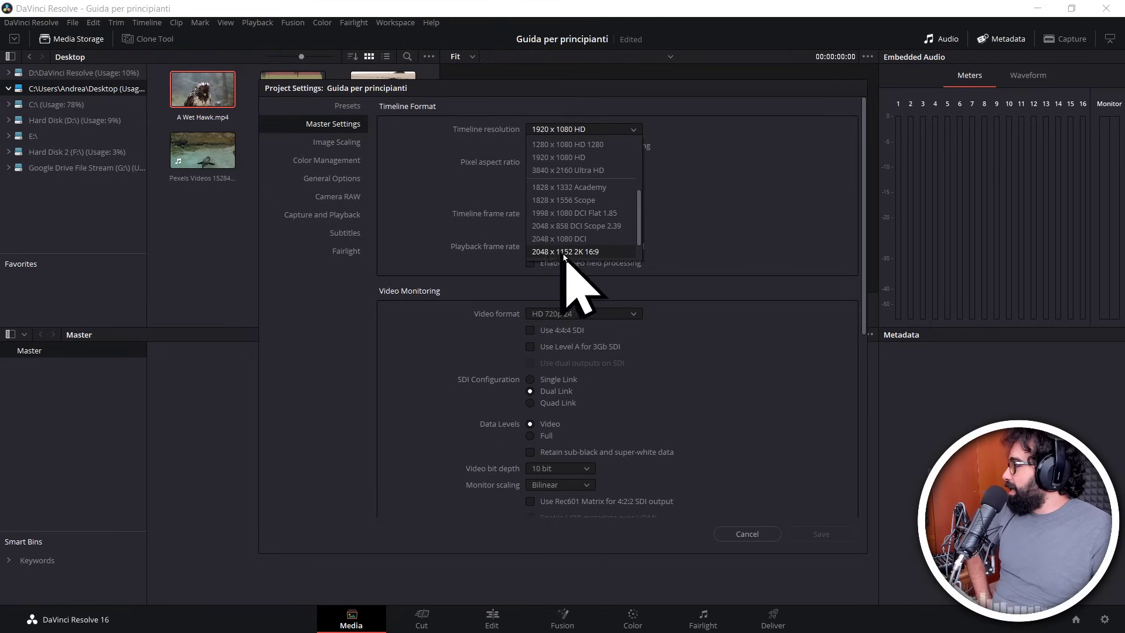
{"action": "scroll", "coordinate": [572, 258], "scroll_direction": "down", "scroll_amount": 5}
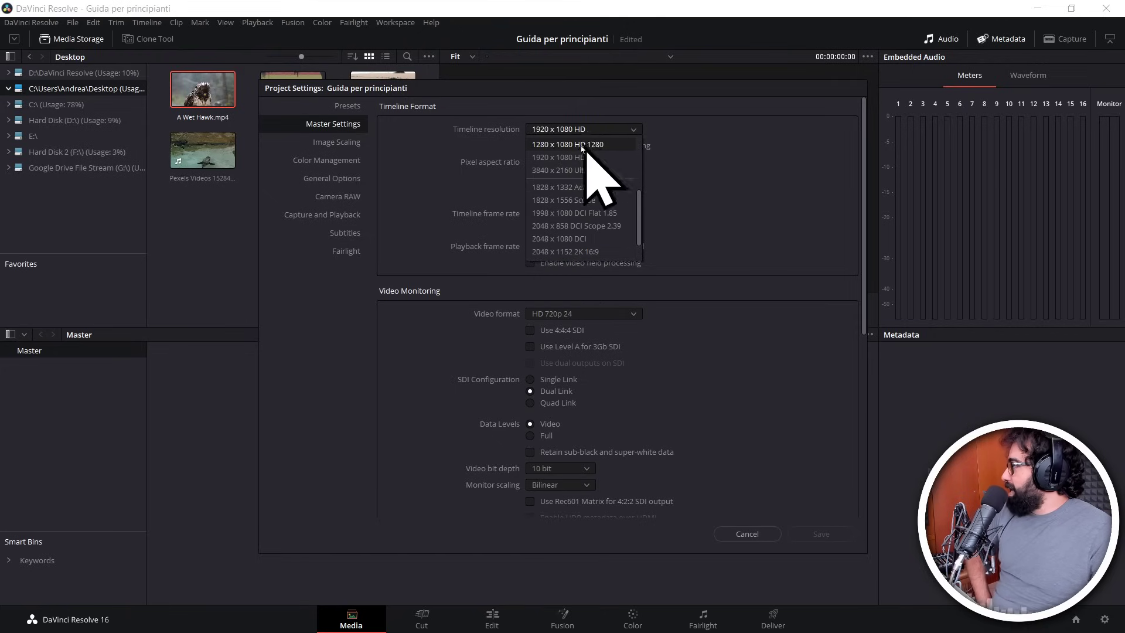
{"action": "left_click", "coordinate": [628, 130]}
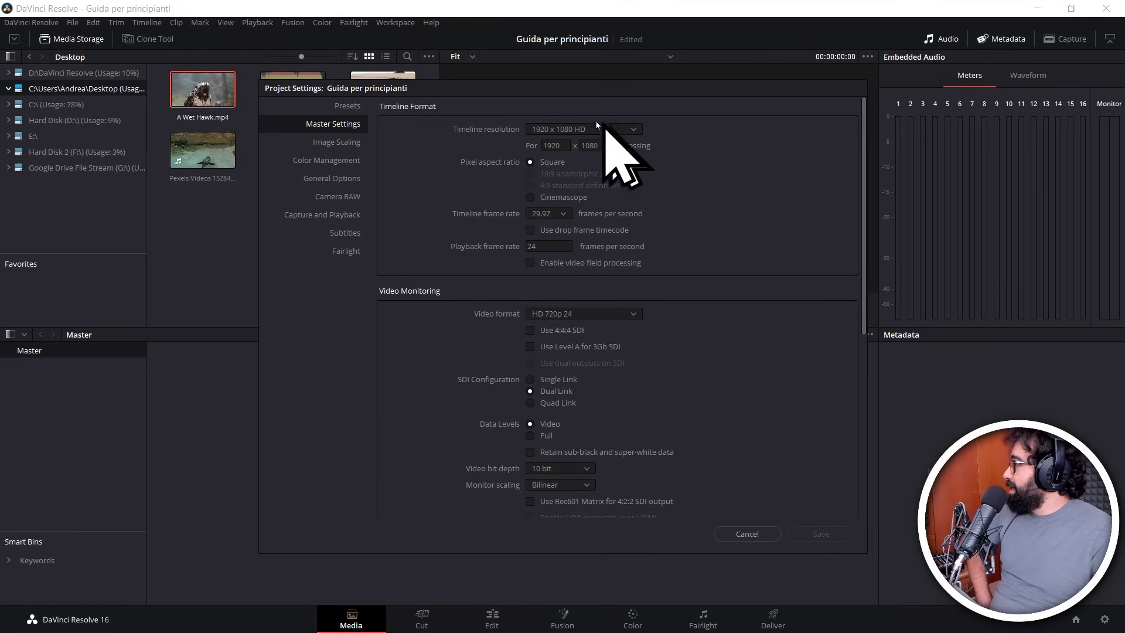
{"action": "left_click", "coordinate": [564, 213]}
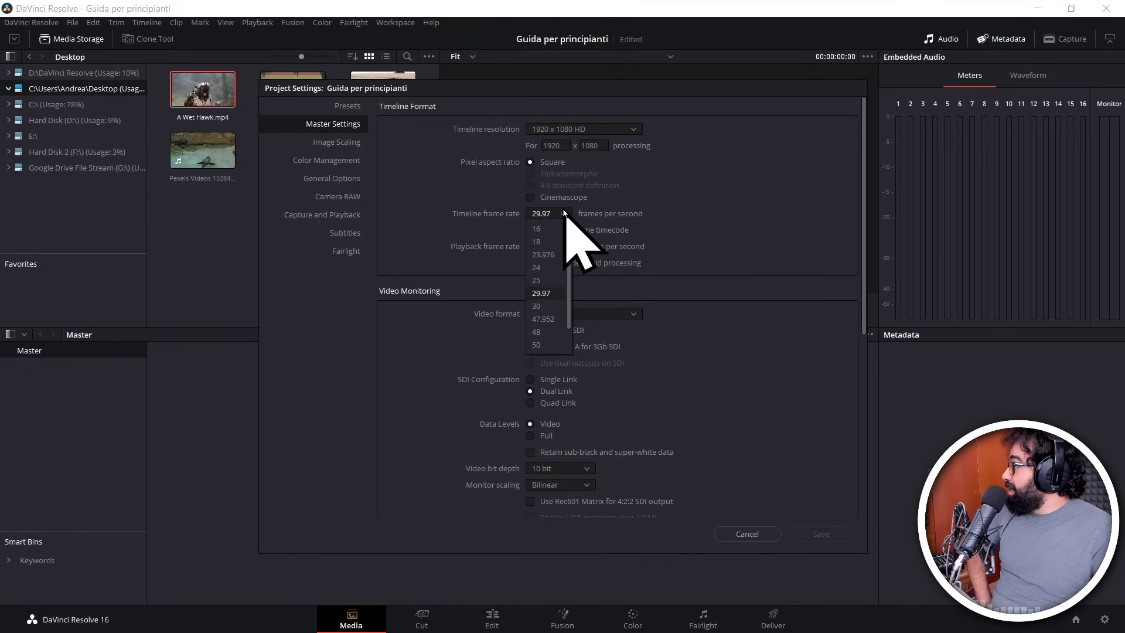
{"action": "left_click", "coordinate": [544, 267]}
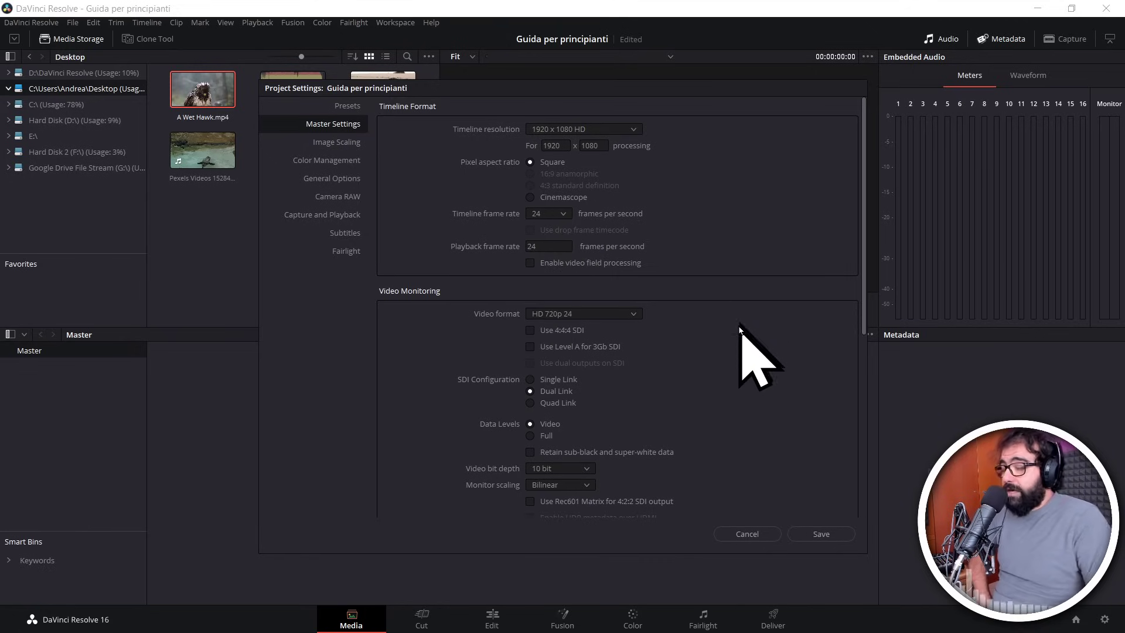
{"action": "left_click", "coordinate": [562, 214]}
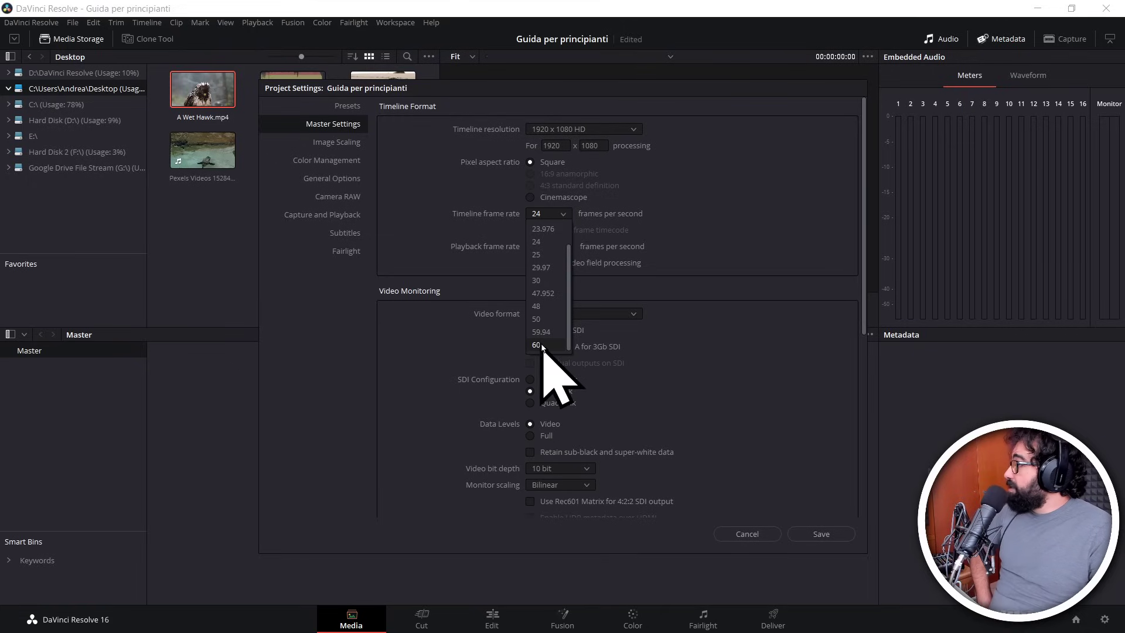
{"action": "left_click", "coordinate": [650, 240]}
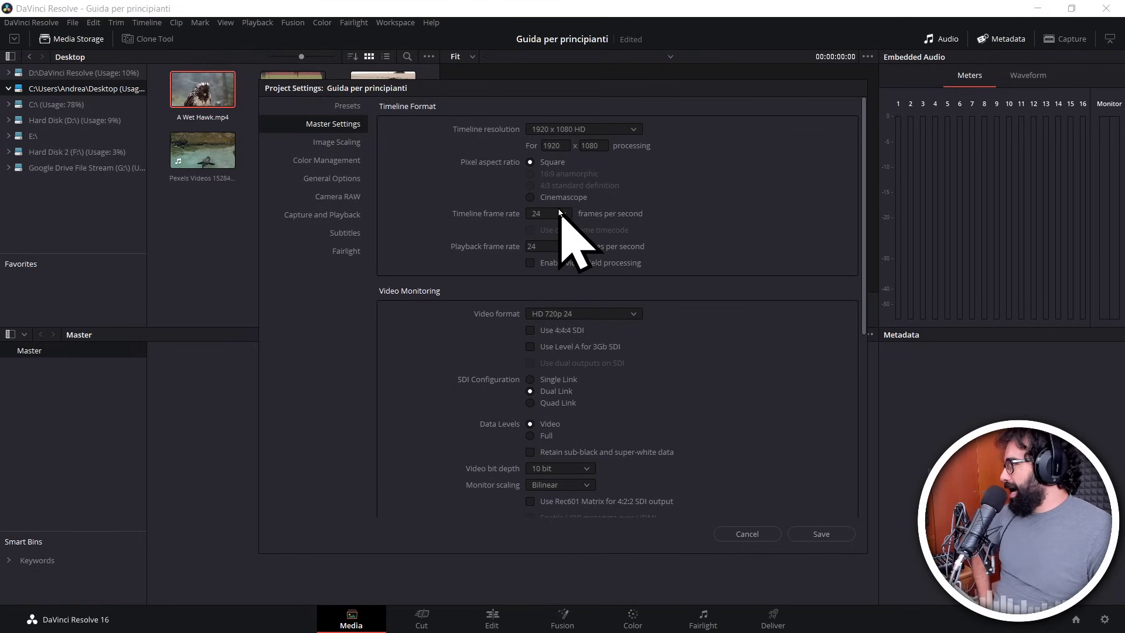
{"action": "left_click", "coordinate": [821, 534]}
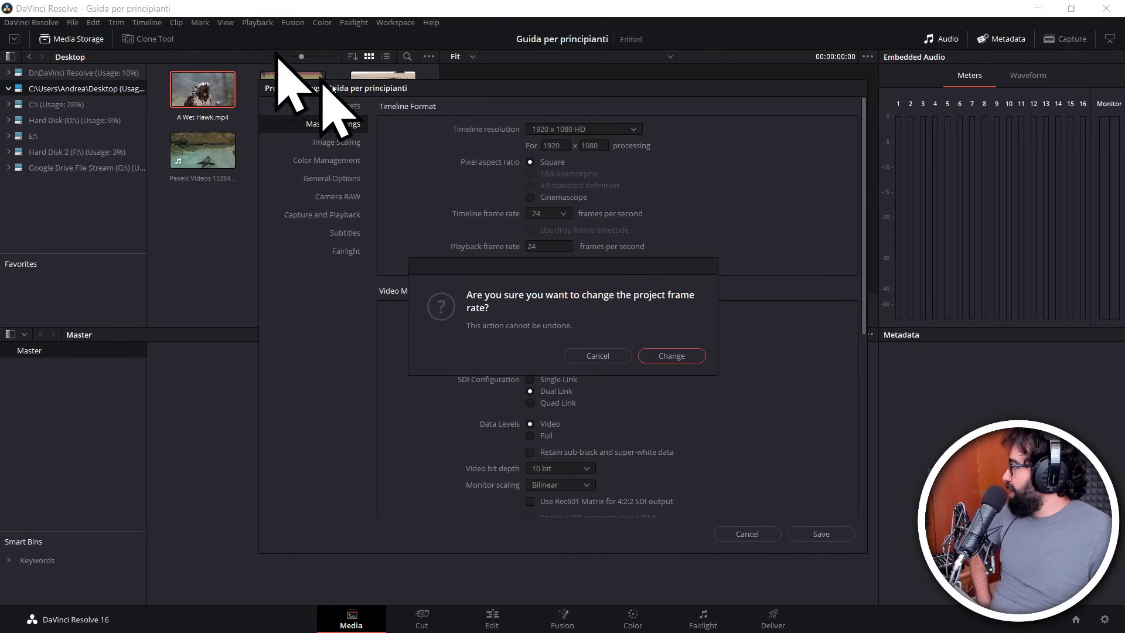
{"action": "left_click", "coordinate": [669, 357]}
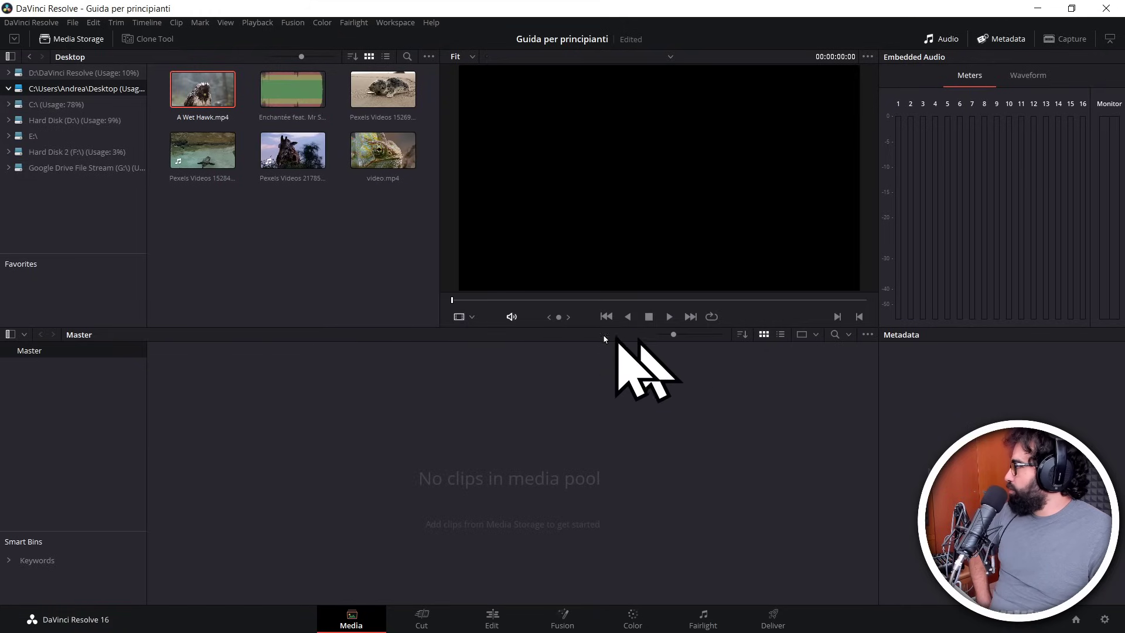
Step: Drag A Wet Hawk.mp4 into the media pool again, keeping the 24 fps project frame rate
{"action": "left_click", "coordinate": [73, 24]}
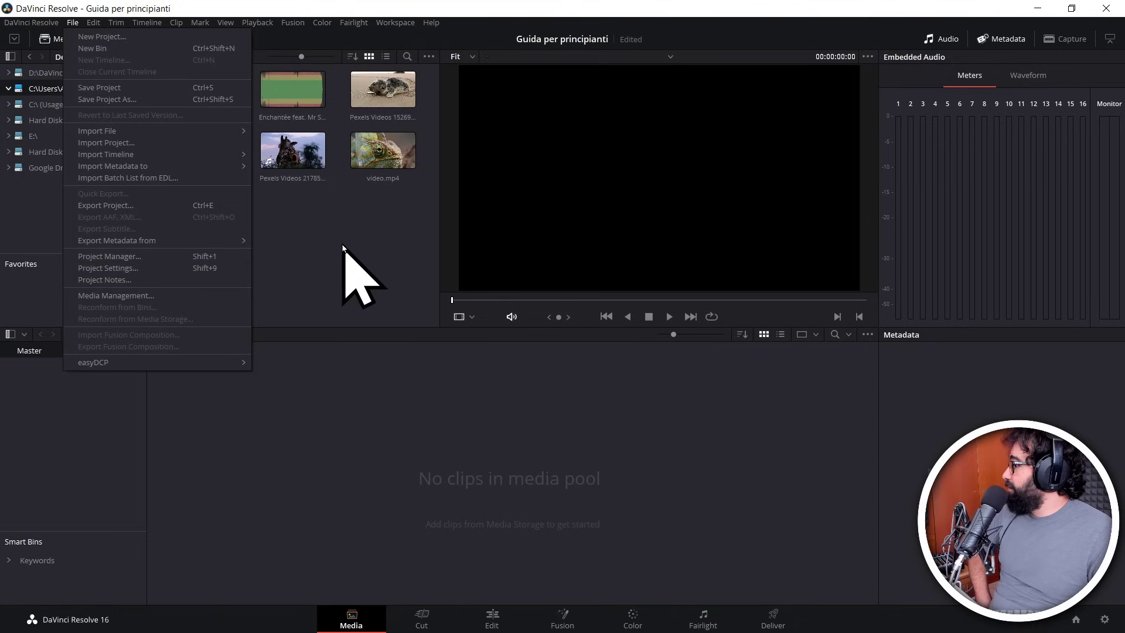
{"action": "left_click", "coordinate": [351, 276]}
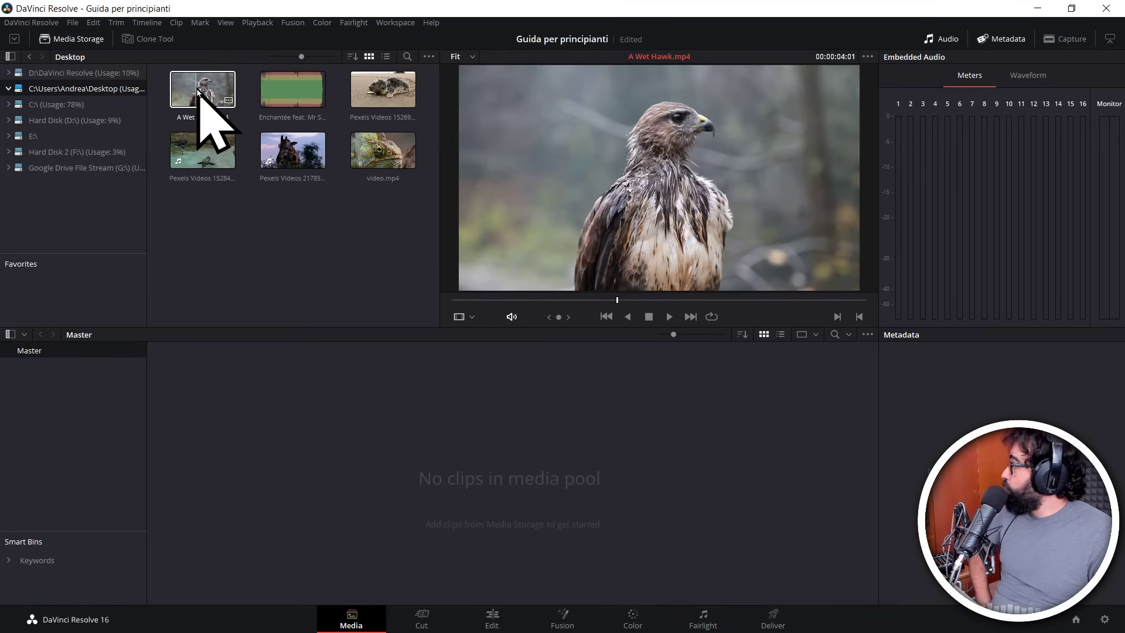
{"action": "left_click_drag", "start_coordinate": [201, 111], "coordinate": [281, 422]}
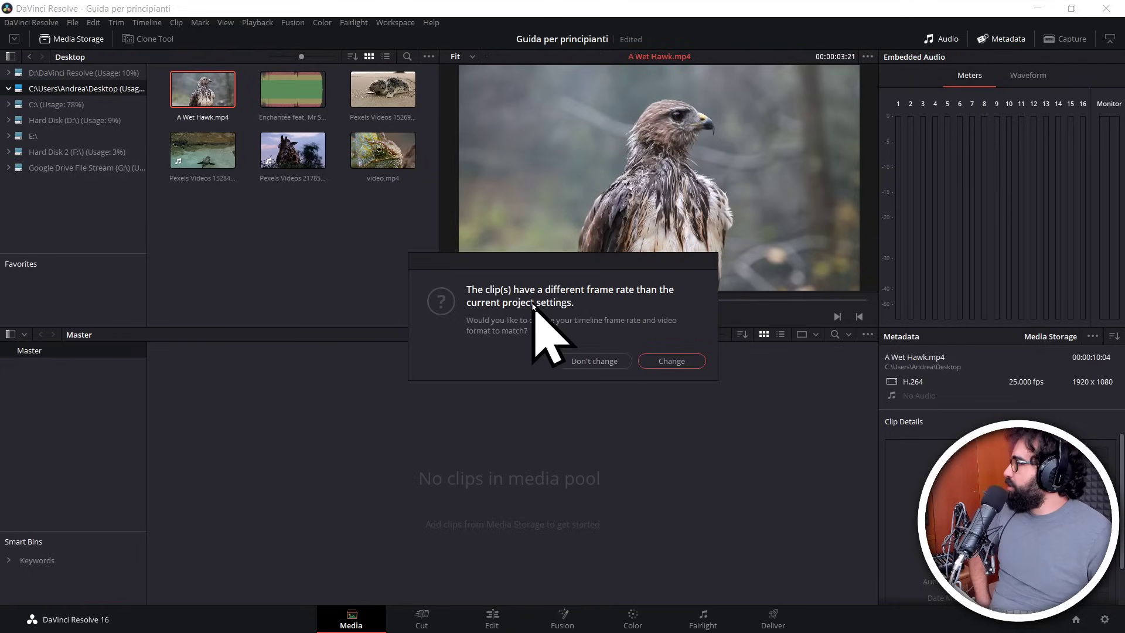
{"action": "left_click", "coordinate": [598, 355]}
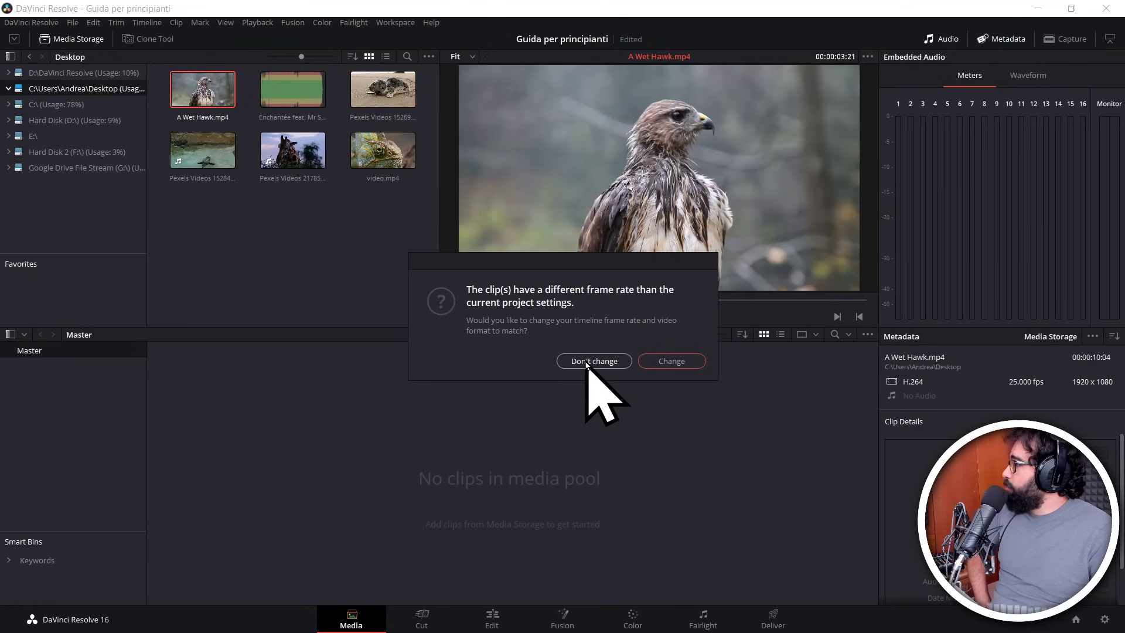
{"action": "left_click", "coordinate": [586, 363]}
Step: Add the penguin clip, then the four remaining Desktop clips, to the Master media pool
{"action": "mouse_move", "coordinate": [411, 228]}
{"action": "left_mouse_down"}
{"action": "mouse_move", "coordinate": [292, 103]}
{"action": "mouse_move", "coordinate": [328, 139]}
{"action": "mouse_move", "coordinate": [321, 124]}
{"action": "left_mouse_up"}
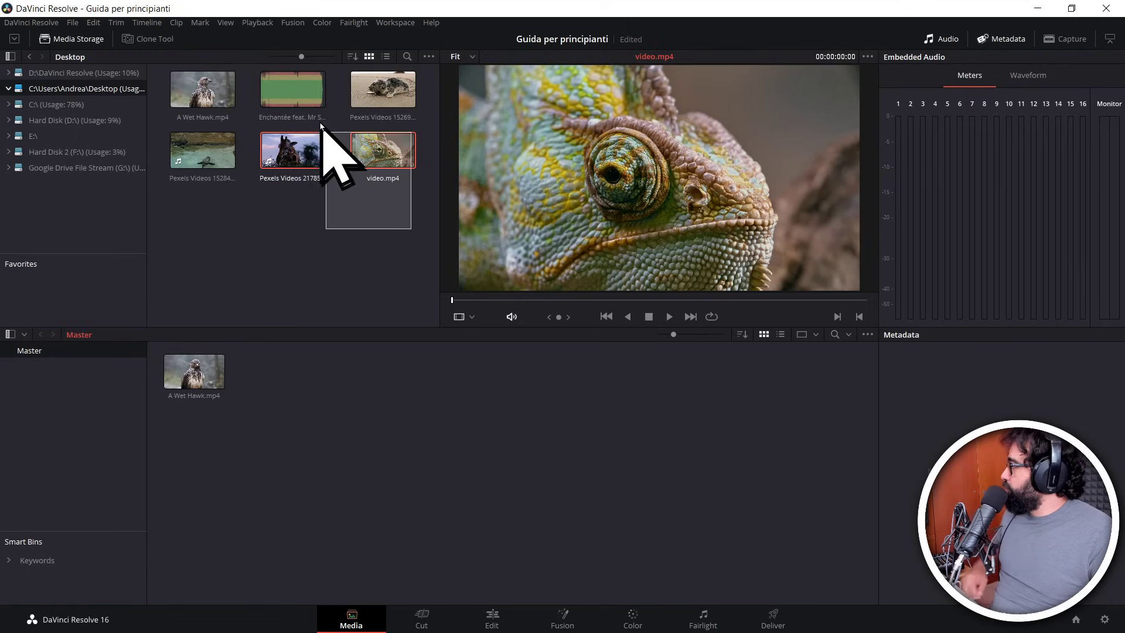
{"action": "left_click_drag", "start_coordinate": [321, 124], "coordinate": [352, 202]}
{"action": "left_click", "coordinate": [187, 150]}
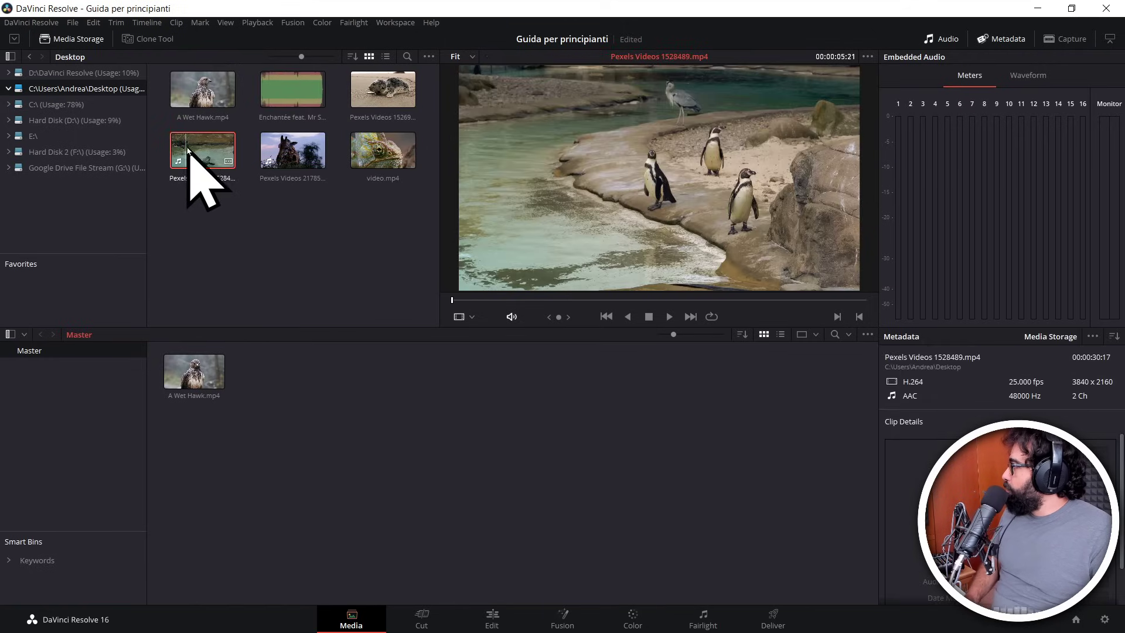
{"action": "left_click_drag", "start_coordinate": [187, 150], "coordinate": [344, 458]}
{"action": "left_click_drag", "start_coordinate": [384, 238], "coordinate": [279, 77]}
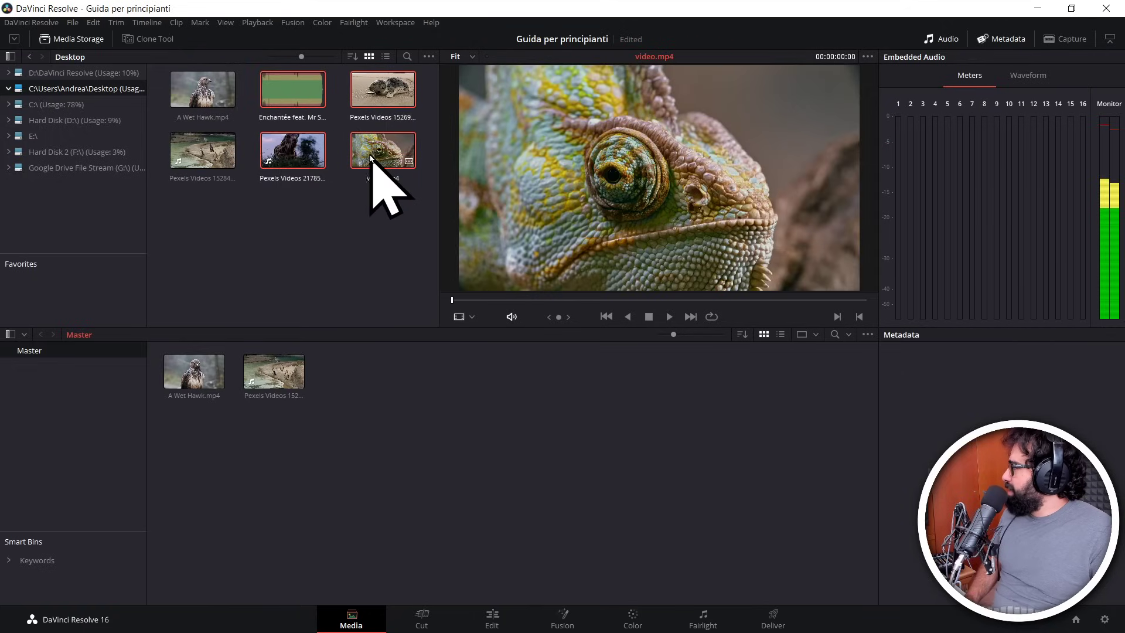
{"action": "left_click_drag", "start_coordinate": [370, 157], "coordinate": [434, 486]}
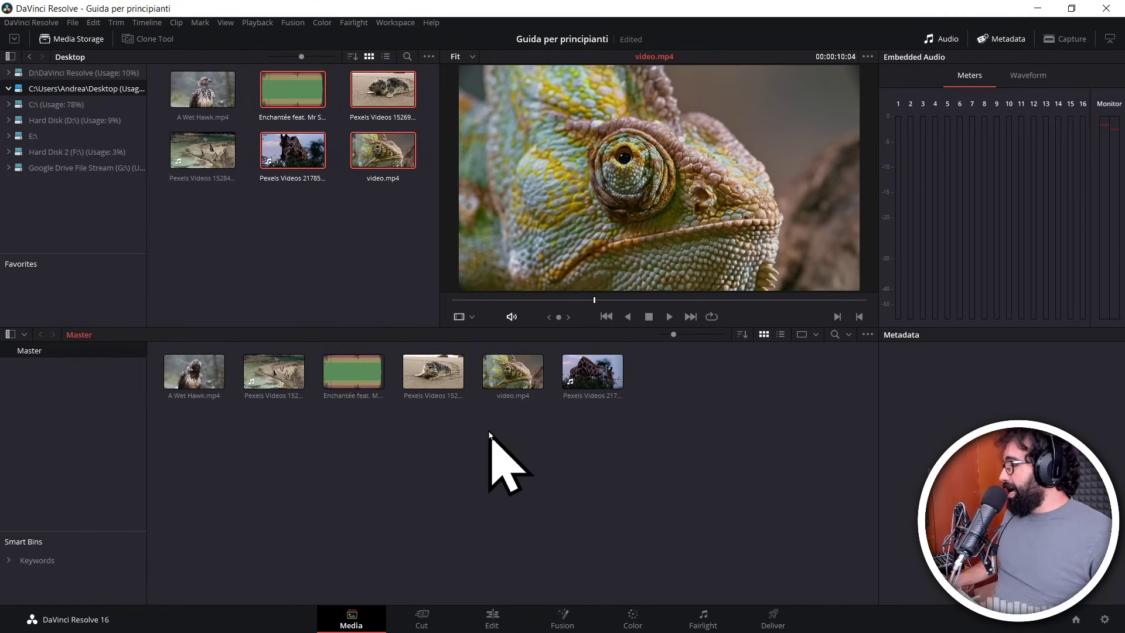
Step: On the Cut page, drop the seal clip from the Media Pool onto the timeline track
{"action": "left_click", "coordinate": [417, 625]}
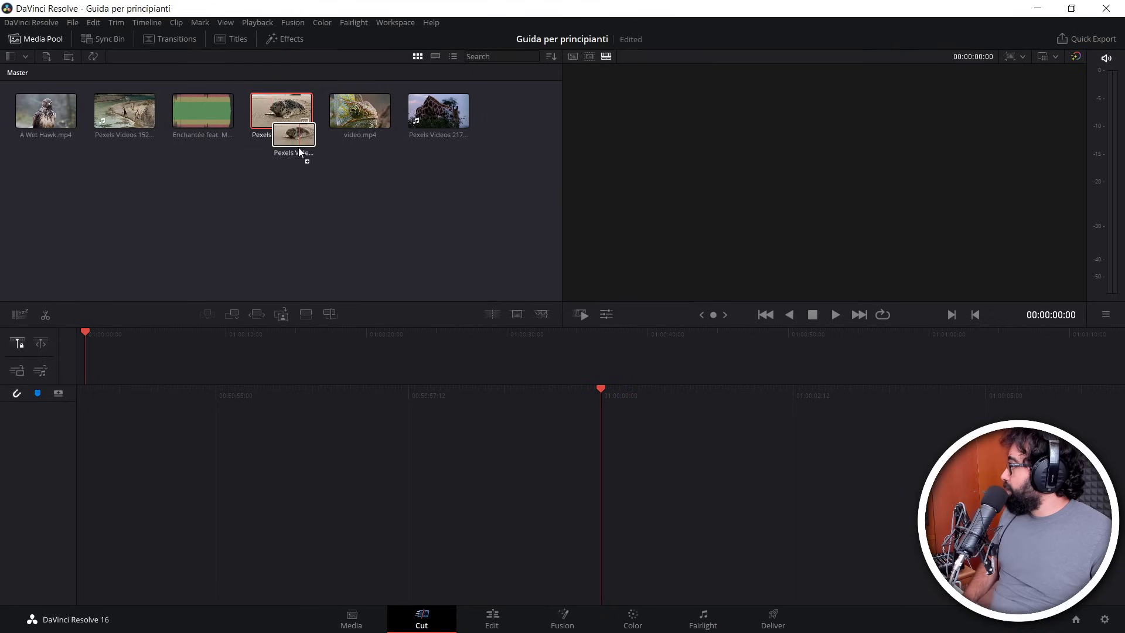
{"action": "left_click_drag", "start_coordinate": [677, 489], "coordinate": [677, 489]}
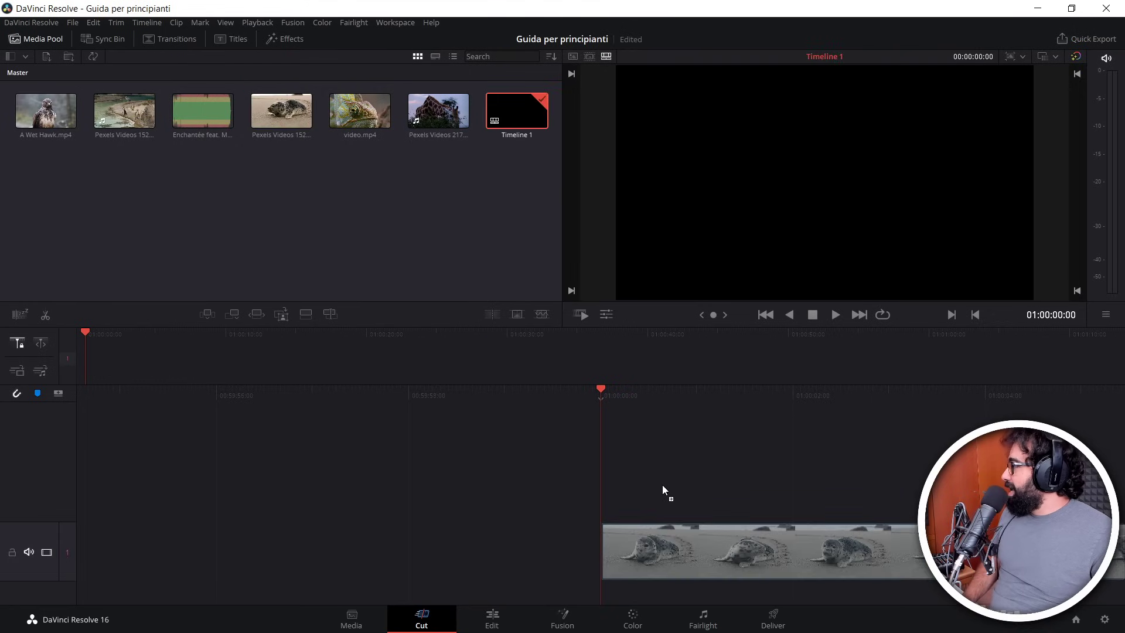
{"action": "left_click_drag", "start_coordinate": [420, 195], "coordinate": [687, 558]}
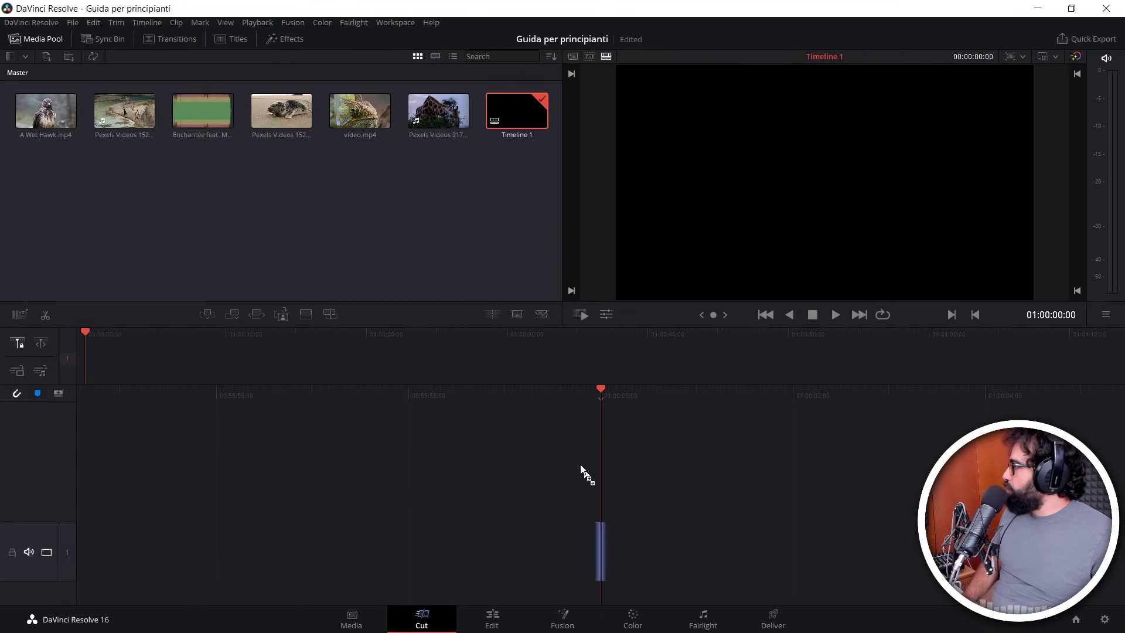
{"action": "mouse_move", "coordinate": [687, 557]}
{"action": "left_mouse_down"}
{"action": "mouse_move", "coordinate": [406, 226]}
{"action": "mouse_move", "coordinate": [709, 588]}
{"action": "mouse_move", "coordinate": [310, 286]}
{"action": "left_mouse_up"}
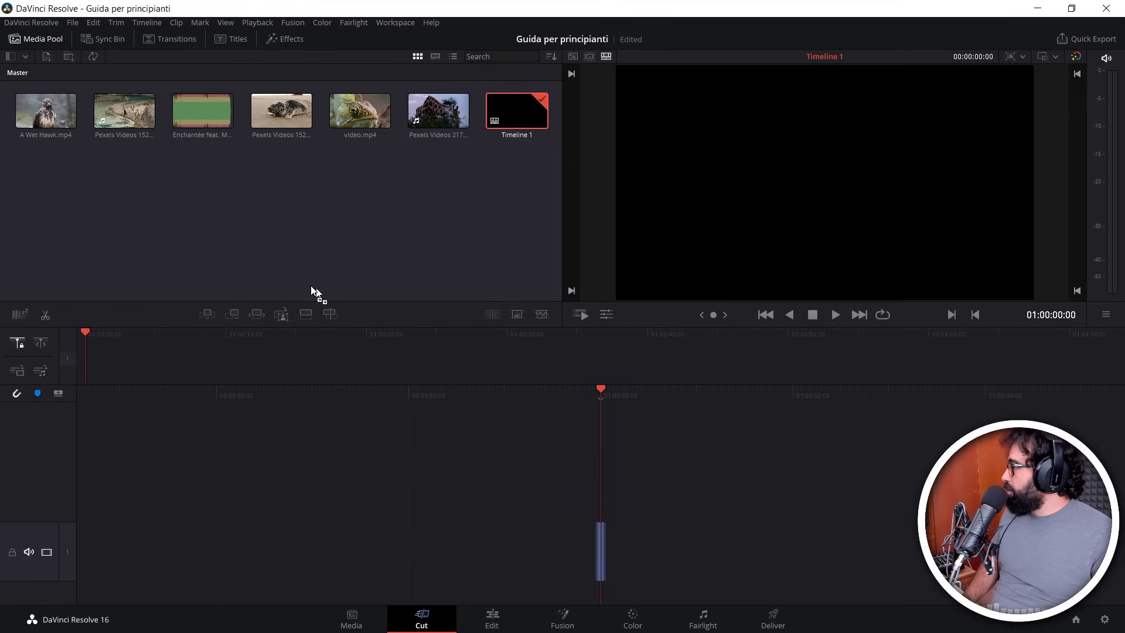
{"action": "left_click_drag", "start_coordinate": [276, 212], "coordinate": [673, 545]}
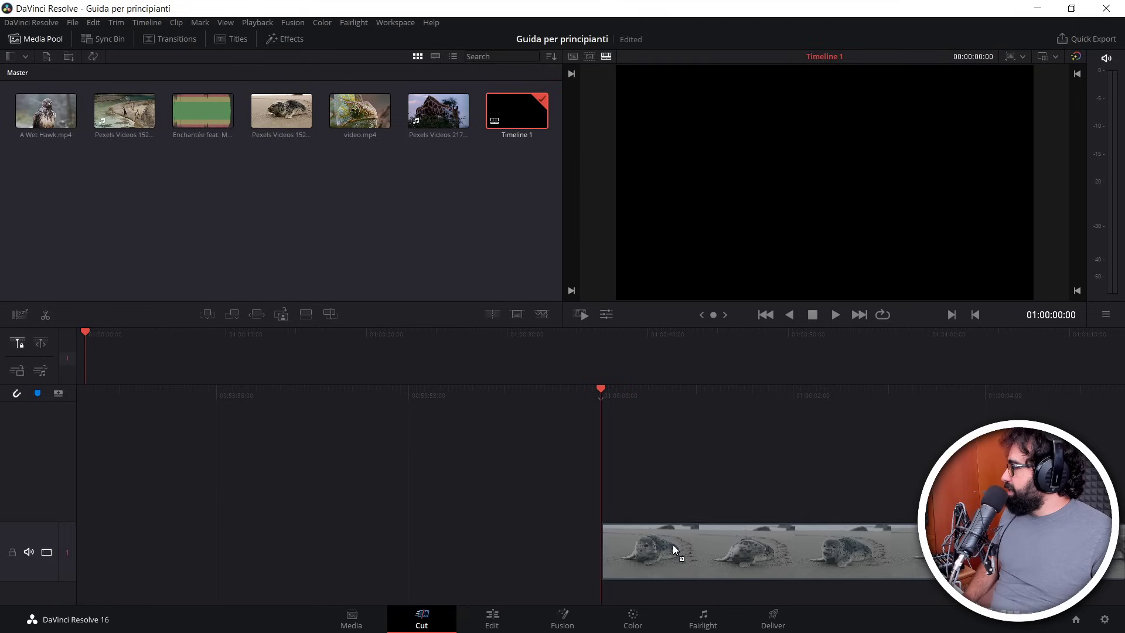
{"action": "left_click_drag", "start_coordinate": [668, 547], "coordinate": [668, 547]}
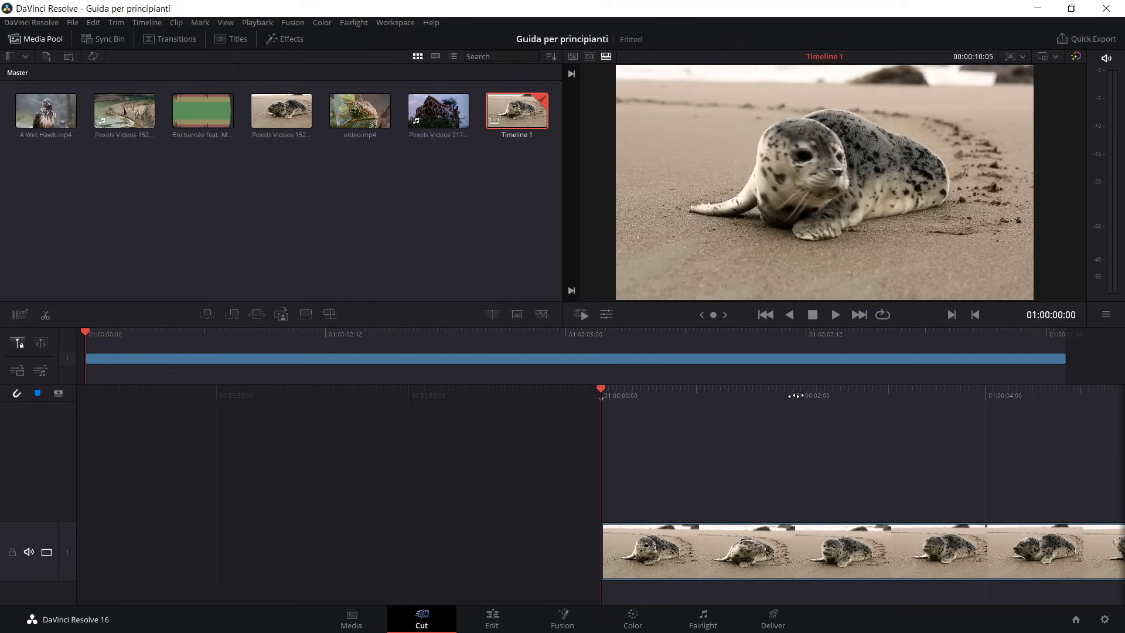
Step: Scrub back and forth through the seal clip to review its footage
{"action": "left_click_drag", "start_coordinate": [856, 394], "coordinate": [408, 390]}
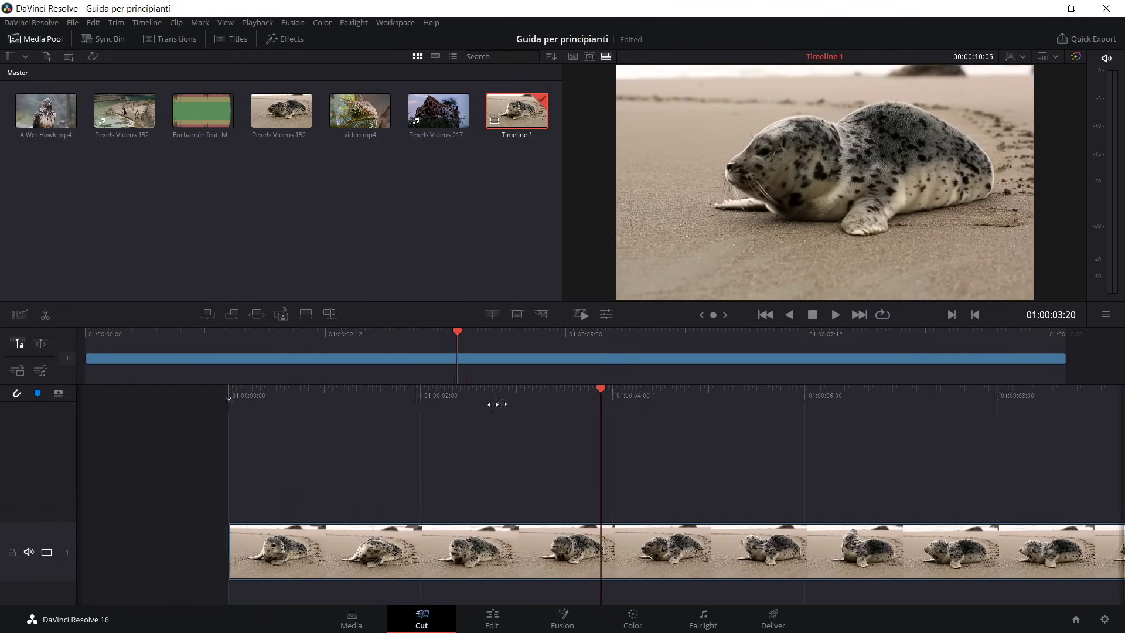
{"action": "left_click_drag", "start_coordinate": [408, 391], "coordinate": [496, 390]}
{"action": "mouse_move", "coordinate": [528, 355]}
{"action": "left_mouse_down"}
{"action": "mouse_move", "coordinate": [877, 352]}
{"action": "mouse_move", "coordinate": [215, 357]}
{"action": "left_mouse_up"}
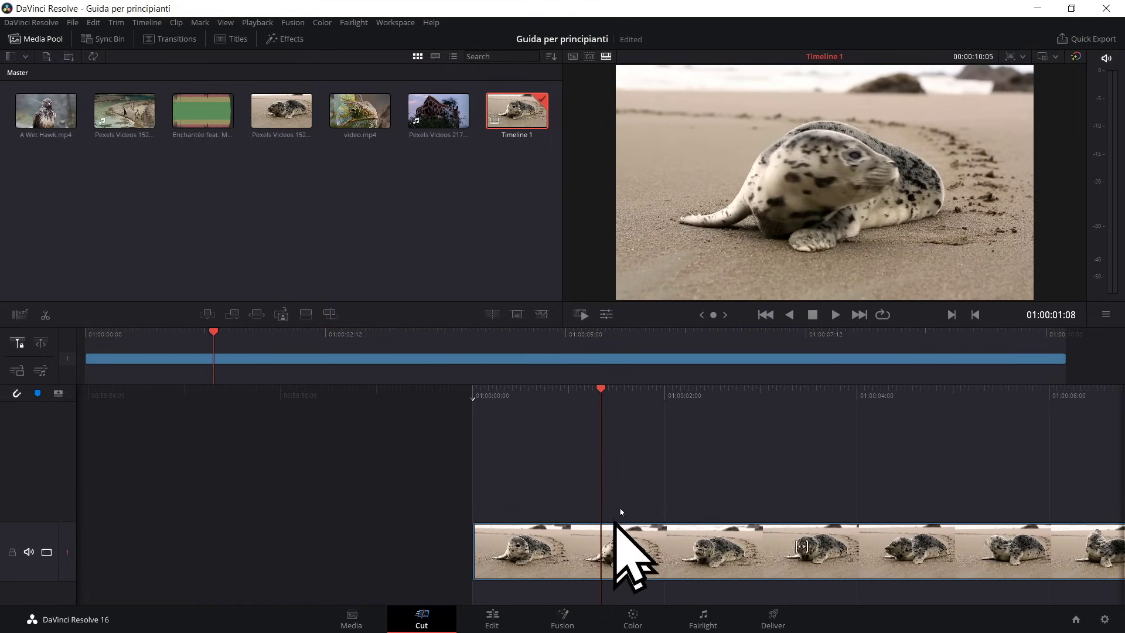
{"action": "left_click_drag", "start_coordinate": [931, 401], "coordinate": [526, 401]}
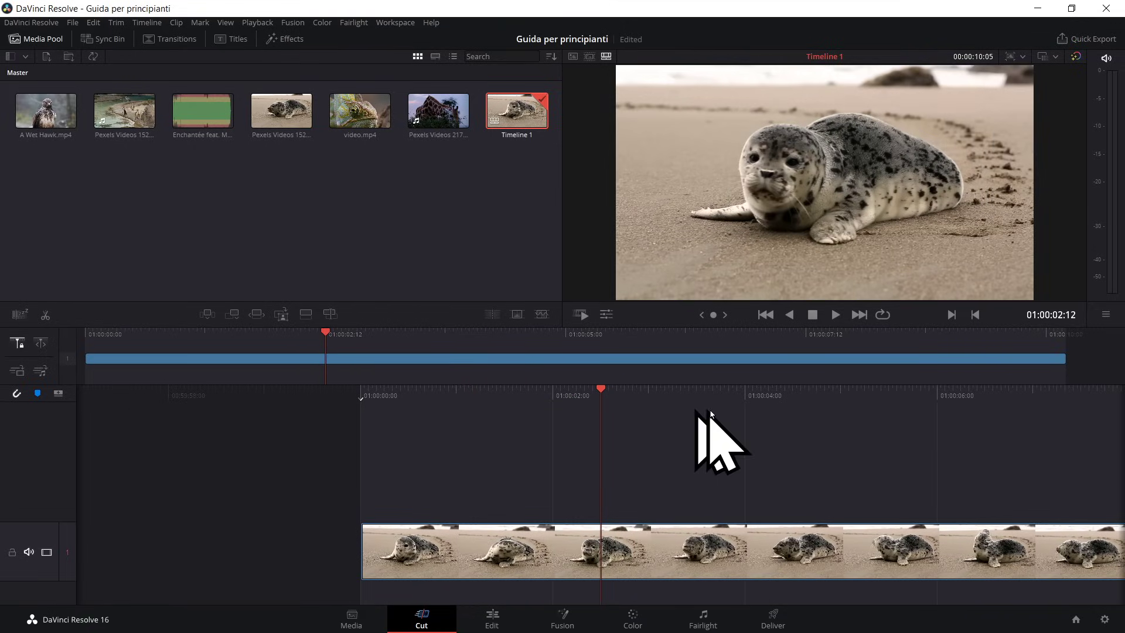
{"action": "left_click_drag", "start_coordinate": [834, 397], "coordinate": [603, 402]}
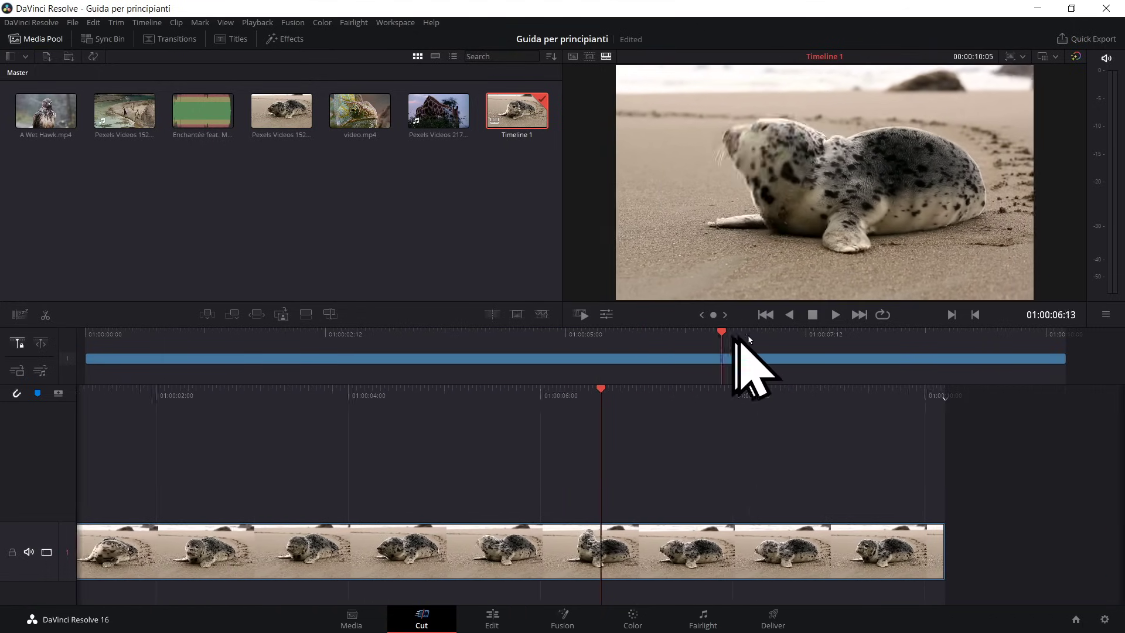
{"action": "mouse_move", "coordinate": [568, 335]}
{"action": "left_mouse_down"}
{"action": "mouse_move", "coordinate": [331, 340]}
{"action": "mouse_move", "coordinate": [1096, 400]}
{"action": "left_mouse_up"}
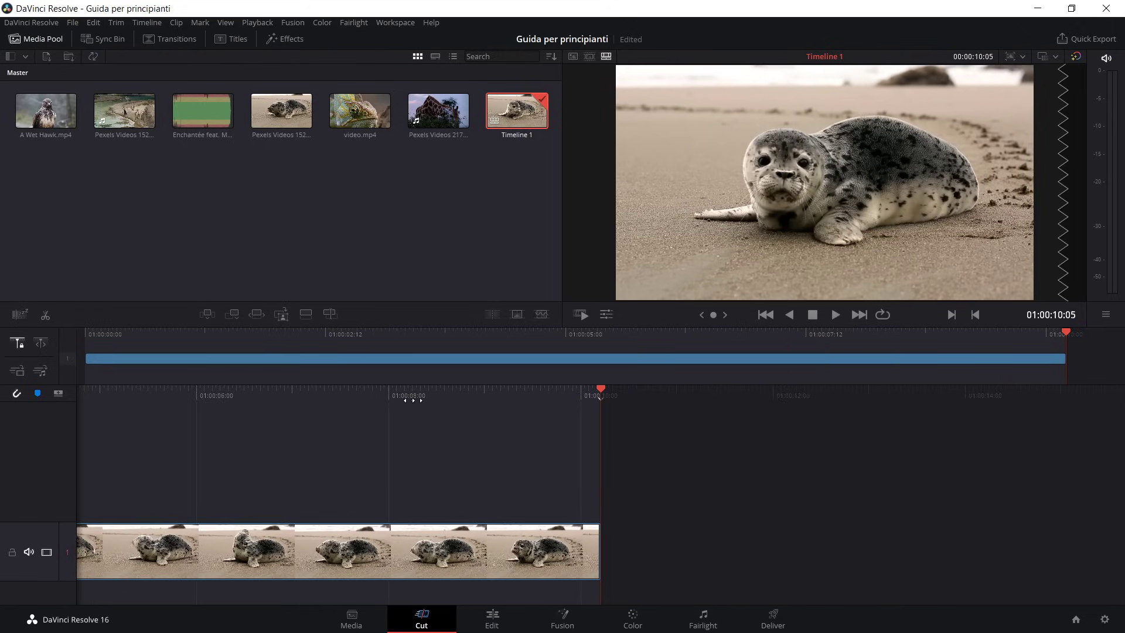
{"action": "mouse_move", "coordinate": [697, 398]}
{"action": "left_mouse_down"}
{"action": "mouse_move", "coordinate": [613, 417]}
{"action": "mouse_move", "coordinate": [581, 409]}
{"action": "left_mouse_up"}
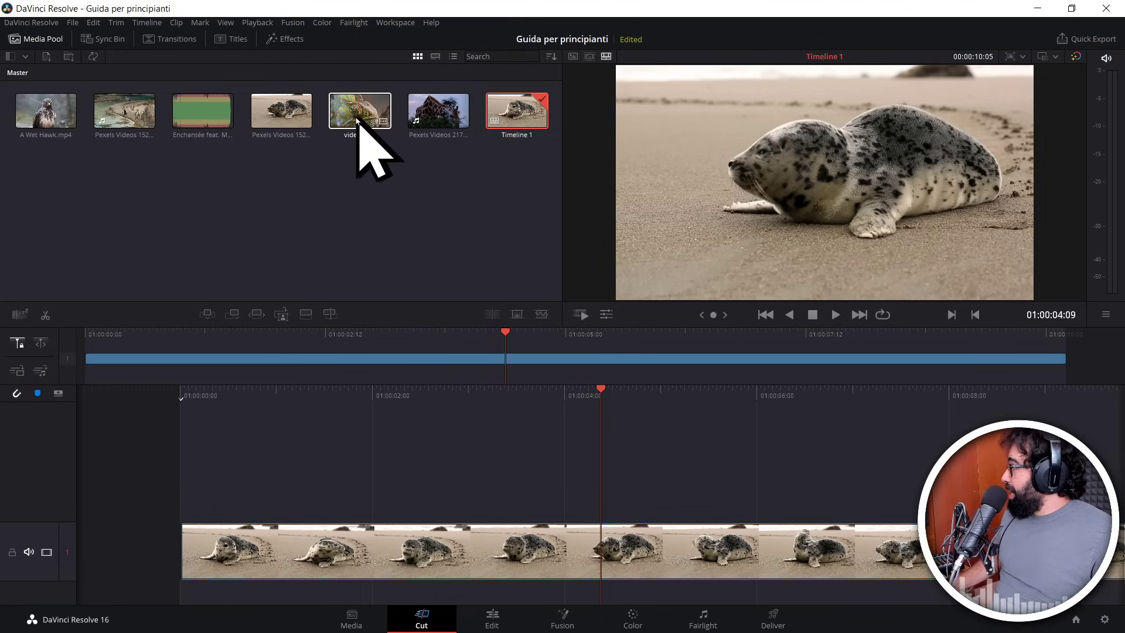
{"action": "left_click_drag", "start_coordinate": [349, 109], "coordinate": [1113, 486]}
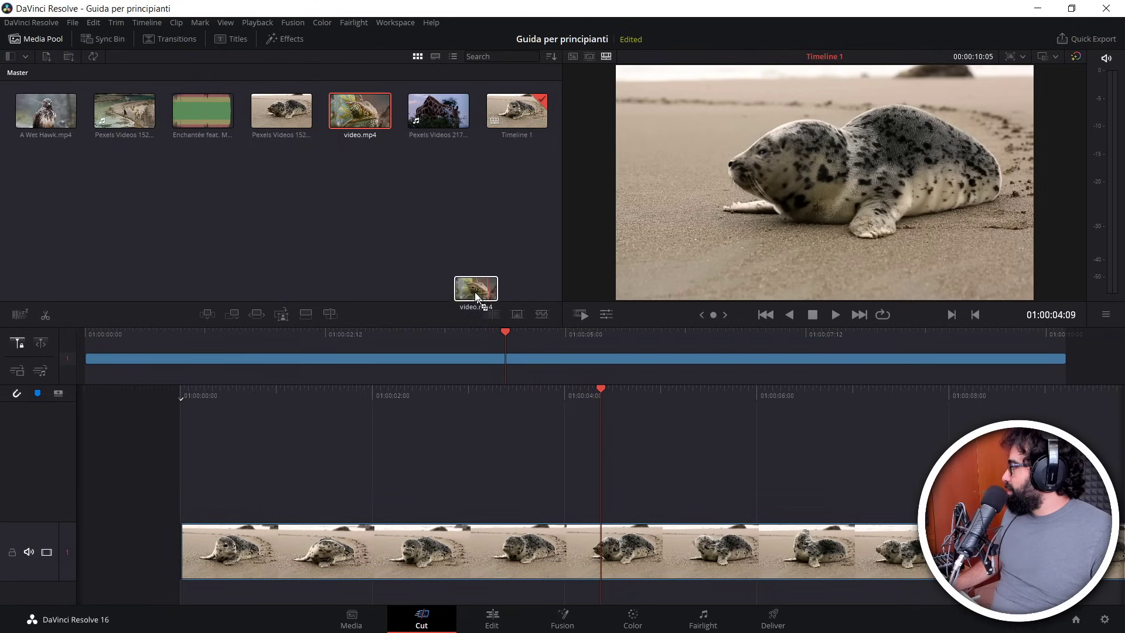
{"action": "left_click_drag", "start_coordinate": [909, 390], "coordinate": [317, 394]}
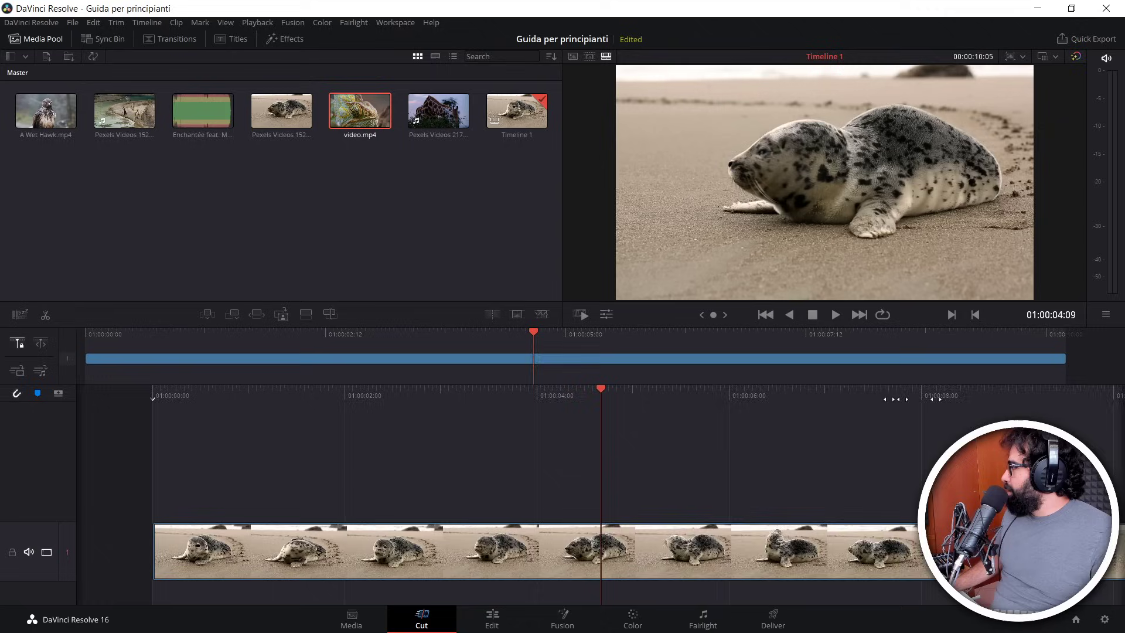
{"action": "left_click_drag", "start_coordinate": [355, 120], "coordinate": [668, 546]}
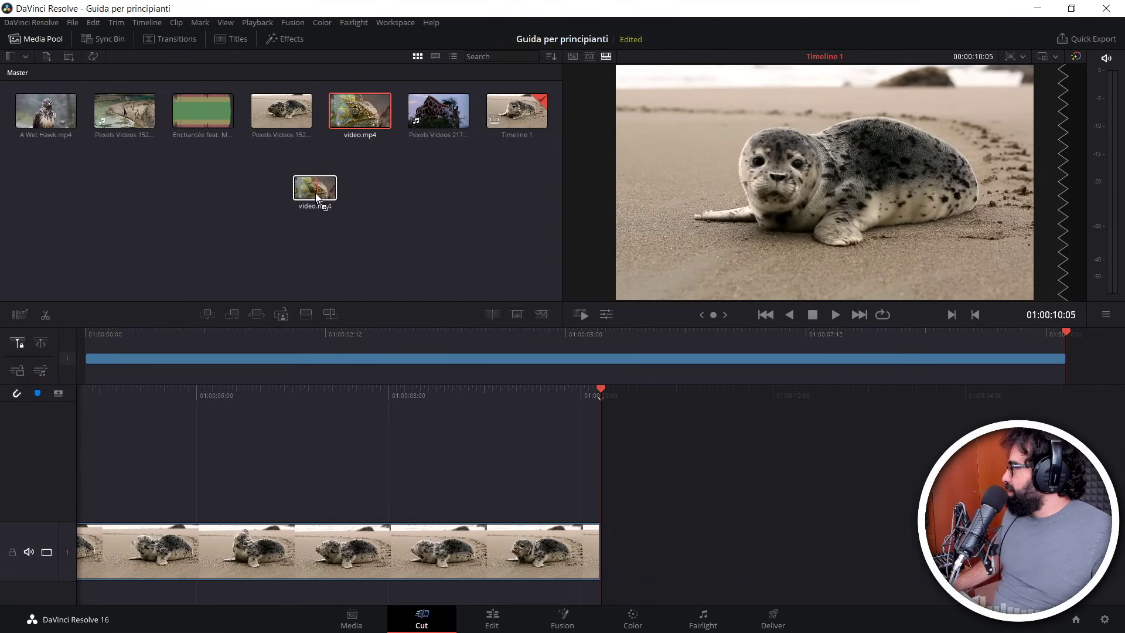
{"action": "mouse_move", "coordinate": [668, 549]}
{"action": "left_mouse_down"}
{"action": "mouse_move", "coordinate": [693, 564]}
{"action": "mouse_move", "coordinate": [658, 462]}
{"action": "left_mouse_up"}
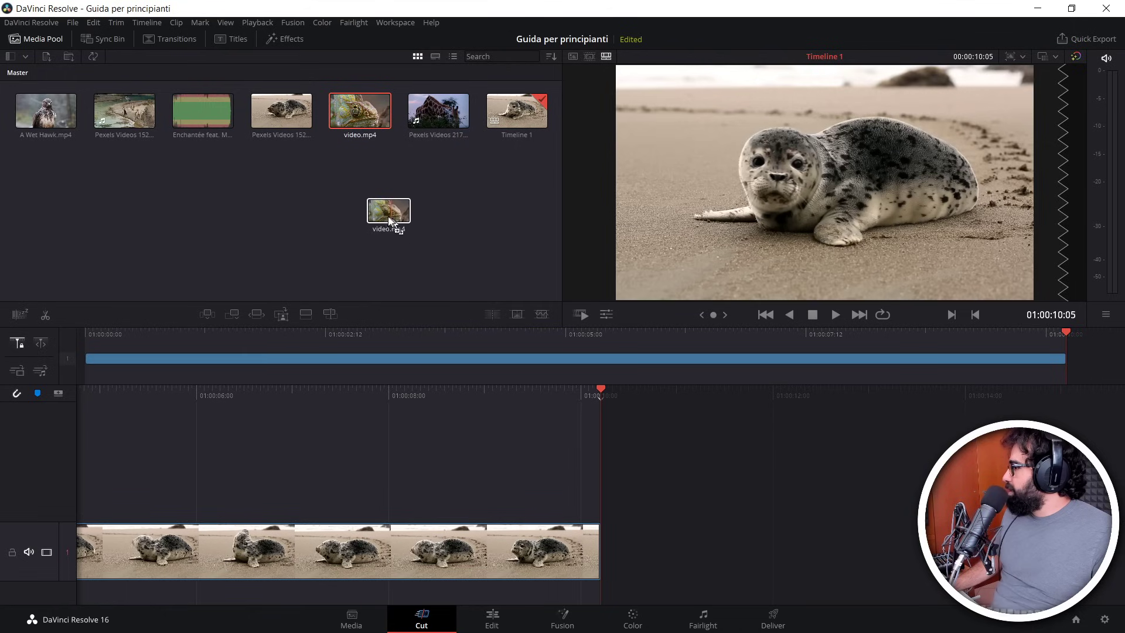
{"action": "left_click_drag", "start_coordinate": [668, 561], "coordinate": [681, 484]}
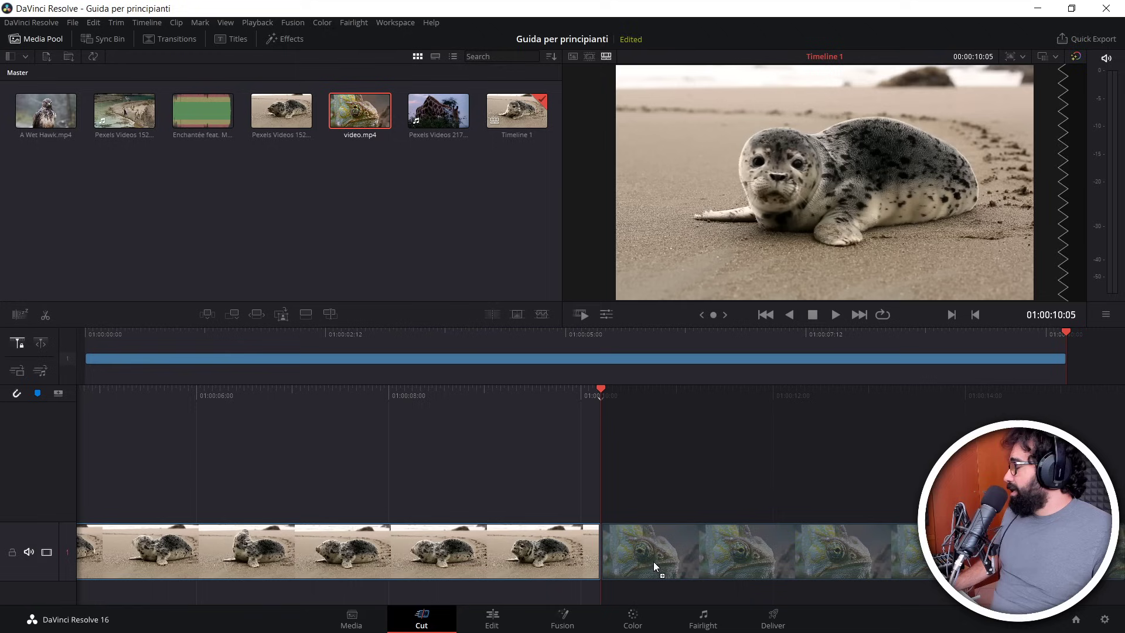
{"action": "left_click_drag", "start_coordinate": [653, 561], "coordinate": [653, 563]}
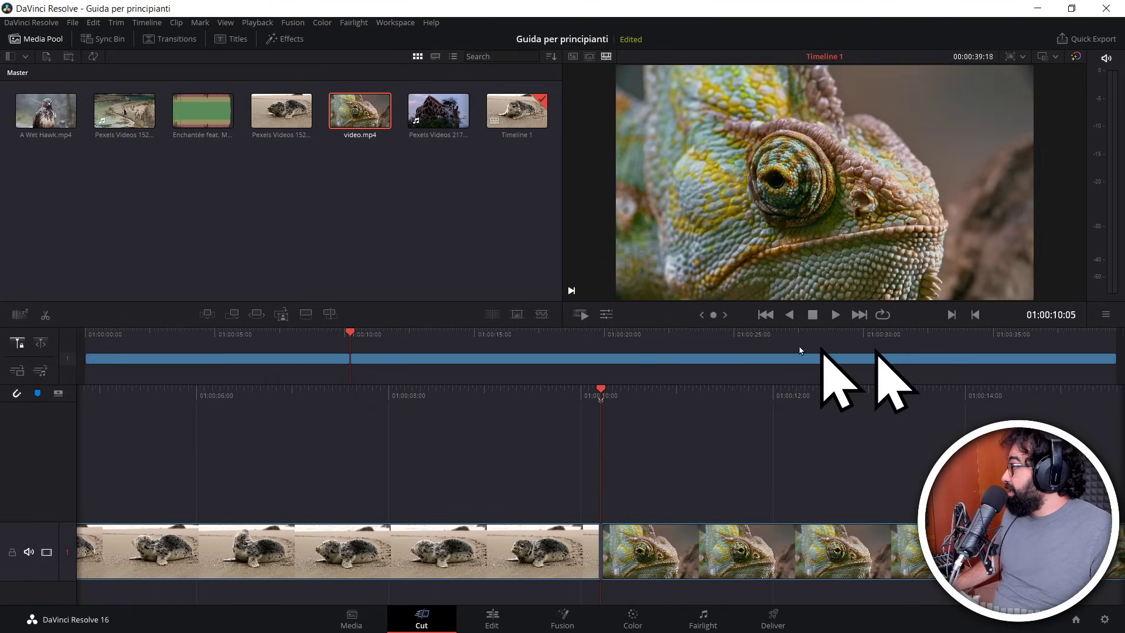
{"action": "mouse_move", "coordinate": [346, 332]}
{"action": "left_mouse_down"}
{"action": "mouse_move", "coordinate": [183, 333]}
{"action": "mouse_move", "coordinate": [600, 355]}
{"action": "mouse_move", "coordinate": [239, 346]}
{"action": "left_mouse_up"}
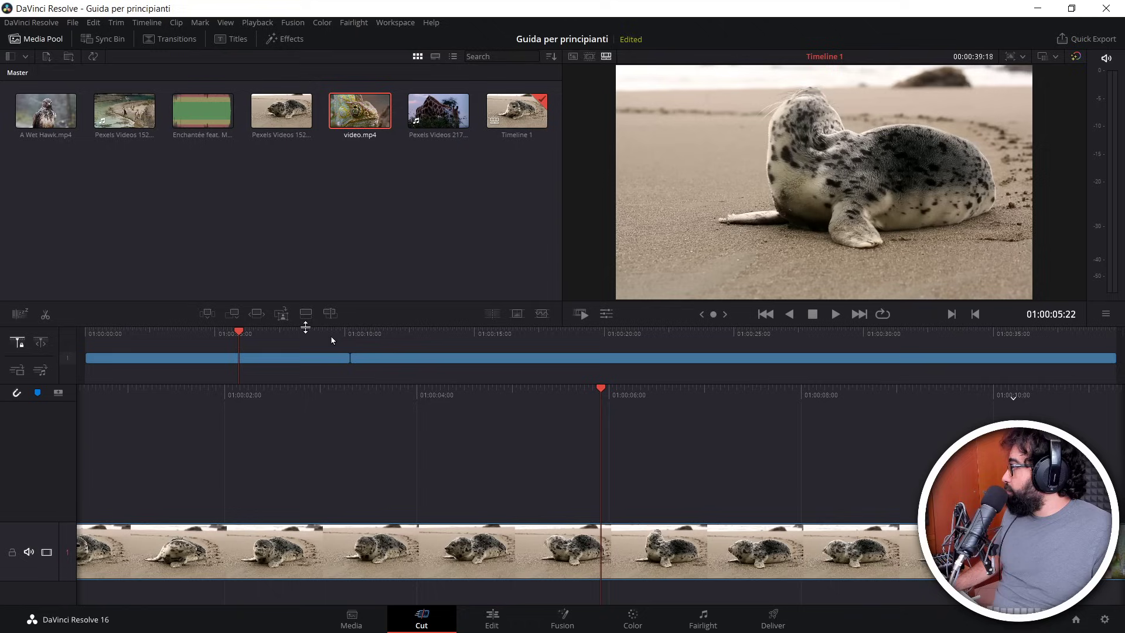
{"action": "left_click", "coordinate": [273, 364]}
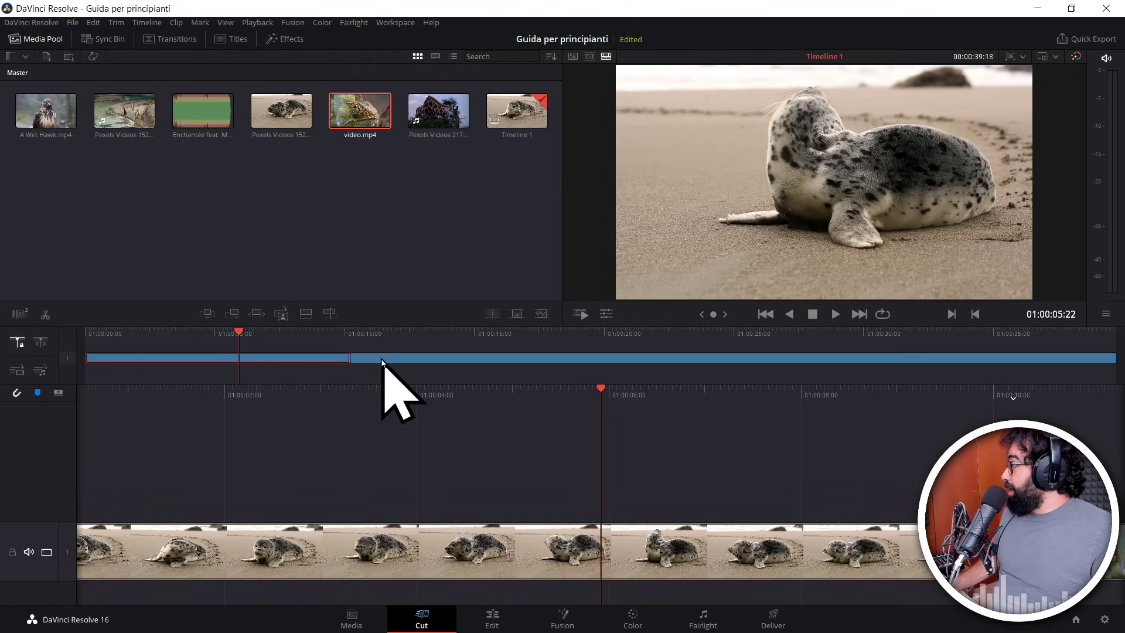
{"action": "left_click", "coordinate": [382, 362]}
{"action": "left_click", "coordinate": [292, 364]}
{"action": "left_click", "coordinate": [377, 364]}
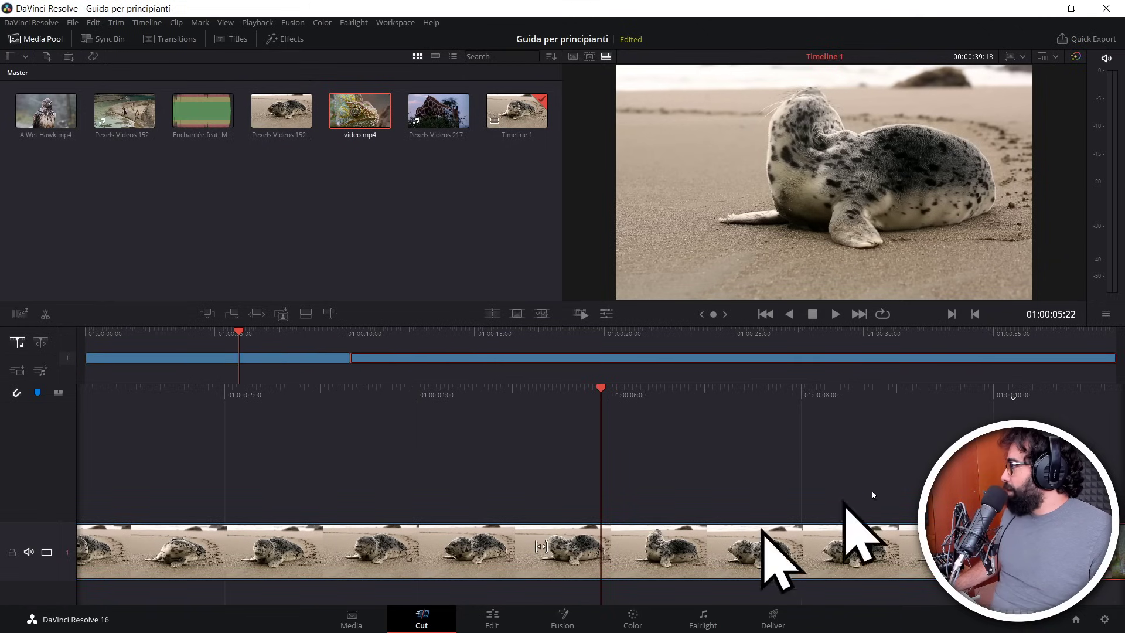
{"action": "left_click_drag", "start_coordinate": [1005, 396], "coordinate": [709, 402]}
{"action": "left_click", "coordinate": [674, 559]}
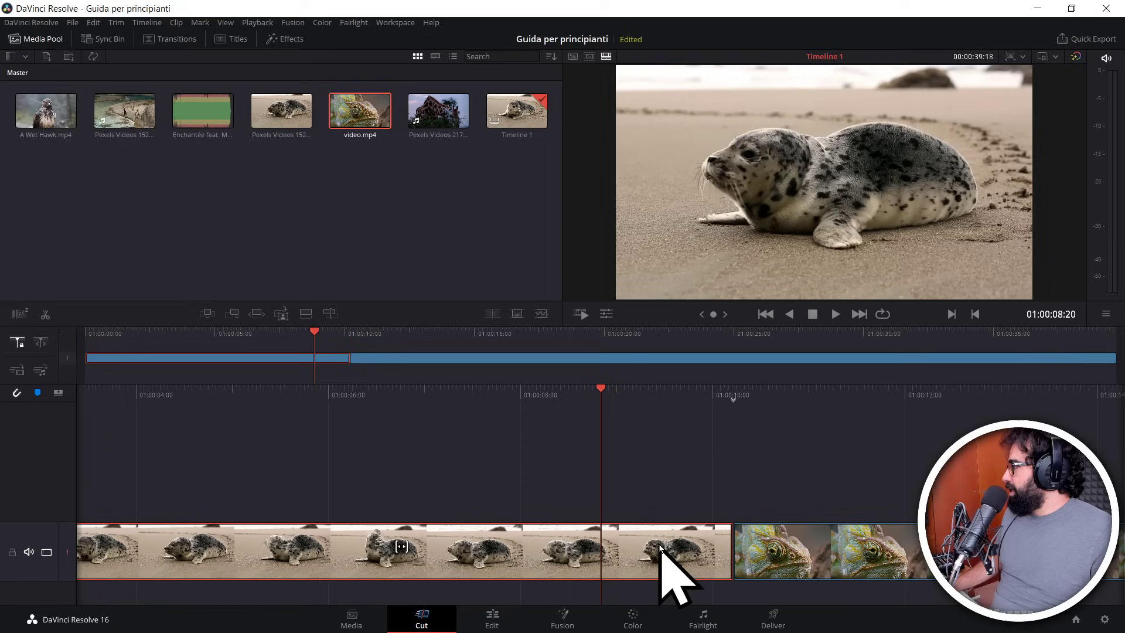
{"action": "left_click", "coordinate": [806, 564]}
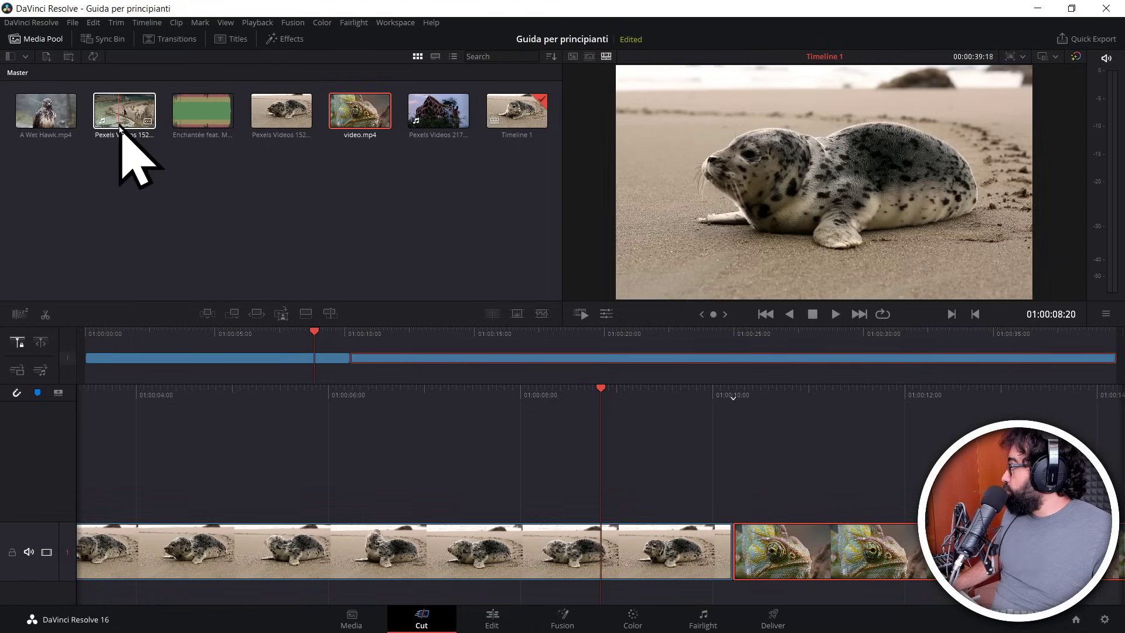
Step: Place the penguin clip at the sequence end, right after the chameleon clip
{"action": "left_click_drag", "start_coordinate": [1018, 333], "coordinate": [1115, 338]}
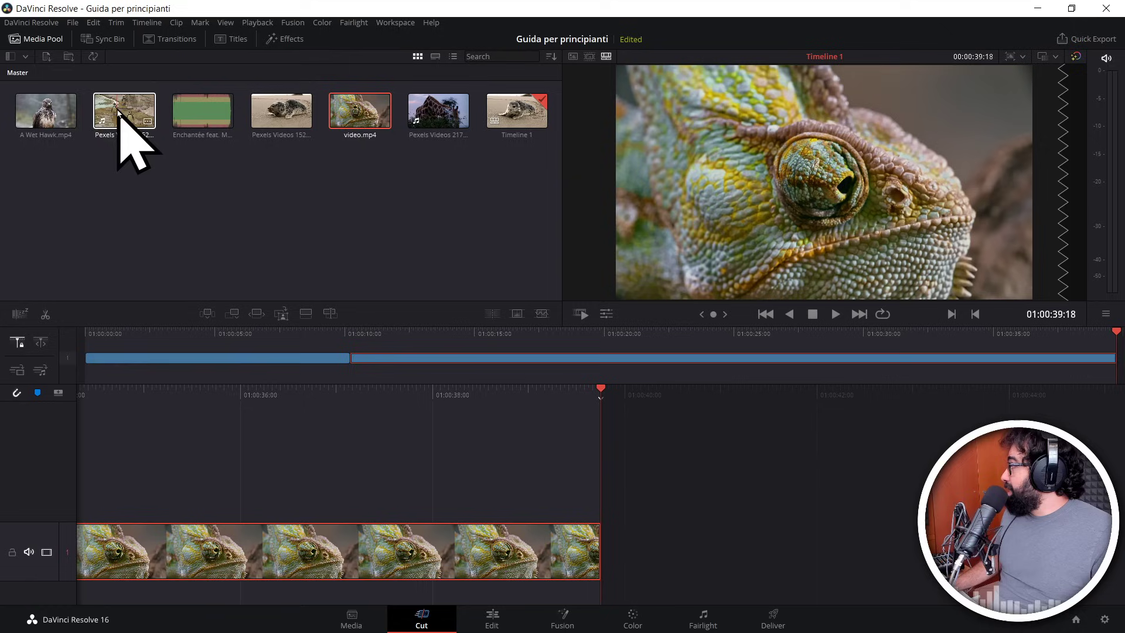
{"action": "left_click_drag", "start_coordinate": [116, 112], "coordinate": [658, 532]}
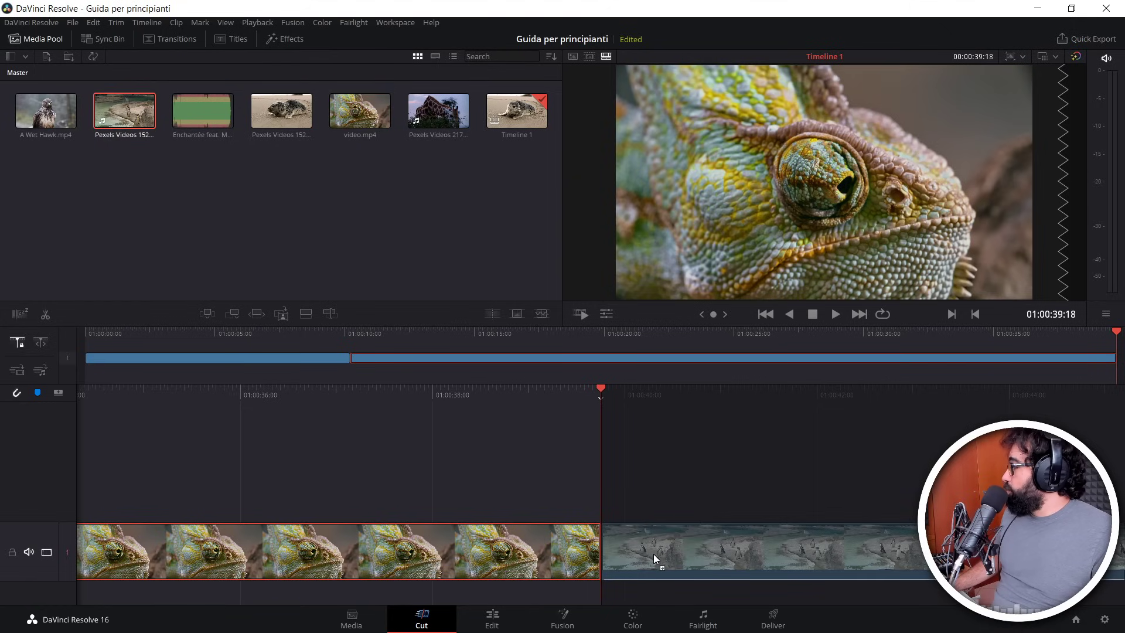
{"action": "left_click_drag", "start_coordinate": [653, 554], "coordinate": [655, 556]}
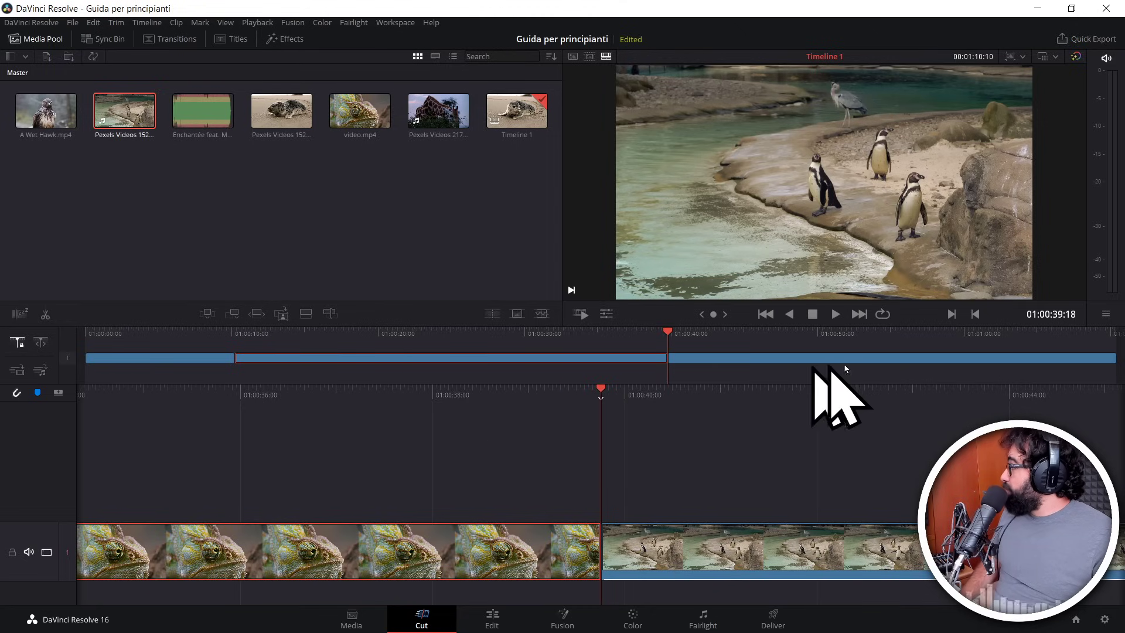
Step: Select the seal, penguin and chameleon clips in turn to check the sequence order
{"action": "left_click", "coordinate": [185, 358]}
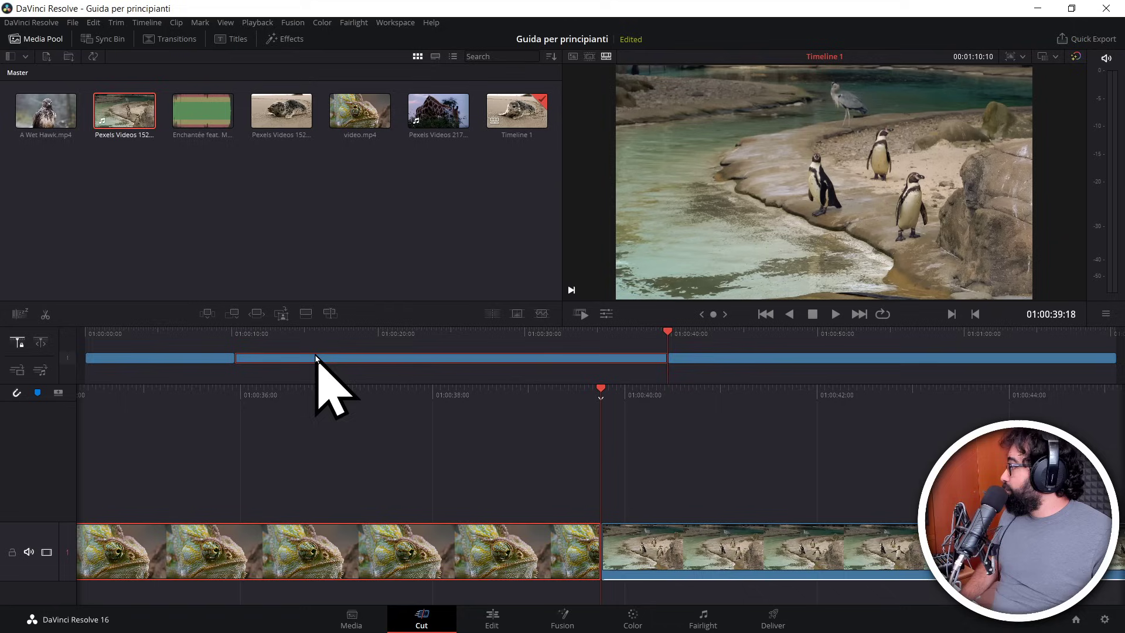
{"action": "left_click_drag", "start_coordinate": [315, 358], "coordinate": [708, 353]}
{"action": "left_click", "coordinate": [704, 359]}
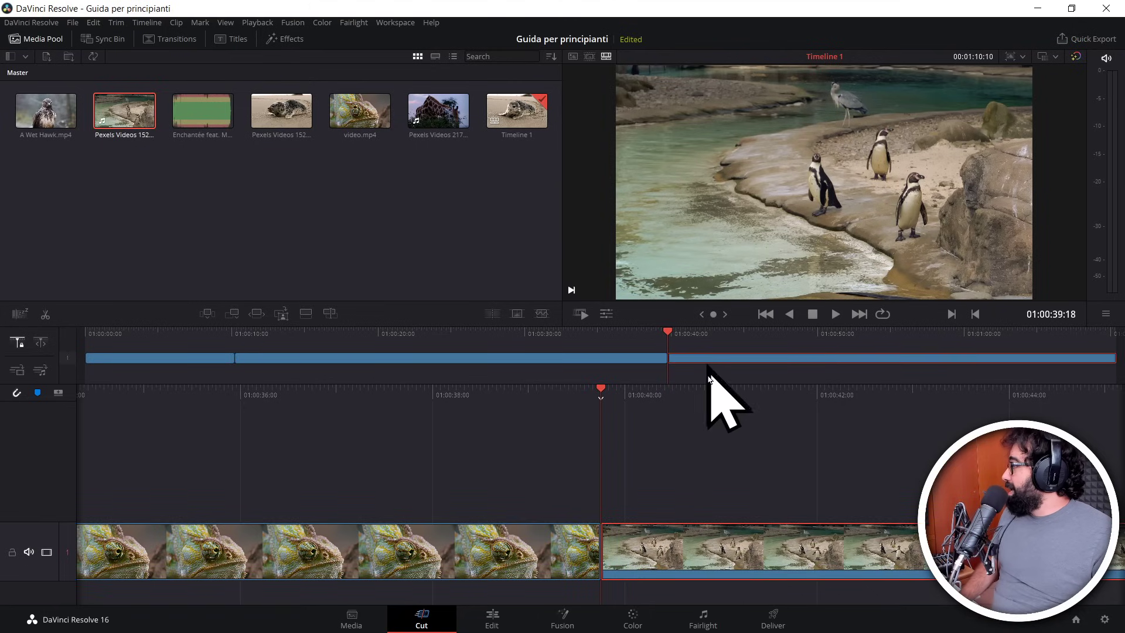
{"action": "left_click", "coordinate": [492, 359]}
{"action": "mouse_move", "coordinate": [791, 337]}
{"action": "left_mouse_down"}
{"action": "mouse_move", "coordinate": [861, 337]}
{"action": "mouse_move", "coordinate": [789, 350]}
{"action": "mouse_move", "coordinate": [425, 355]}
{"action": "mouse_move", "coordinate": [475, 358]}
{"action": "left_mouse_up"}
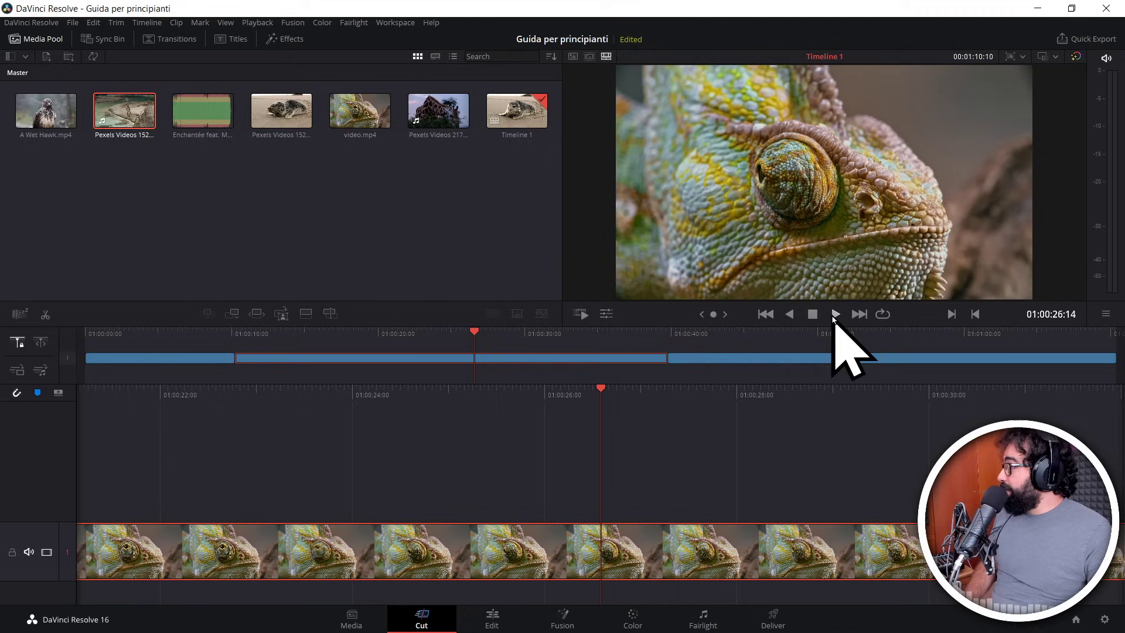
{"action": "left_click", "coordinate": [836, 315]}
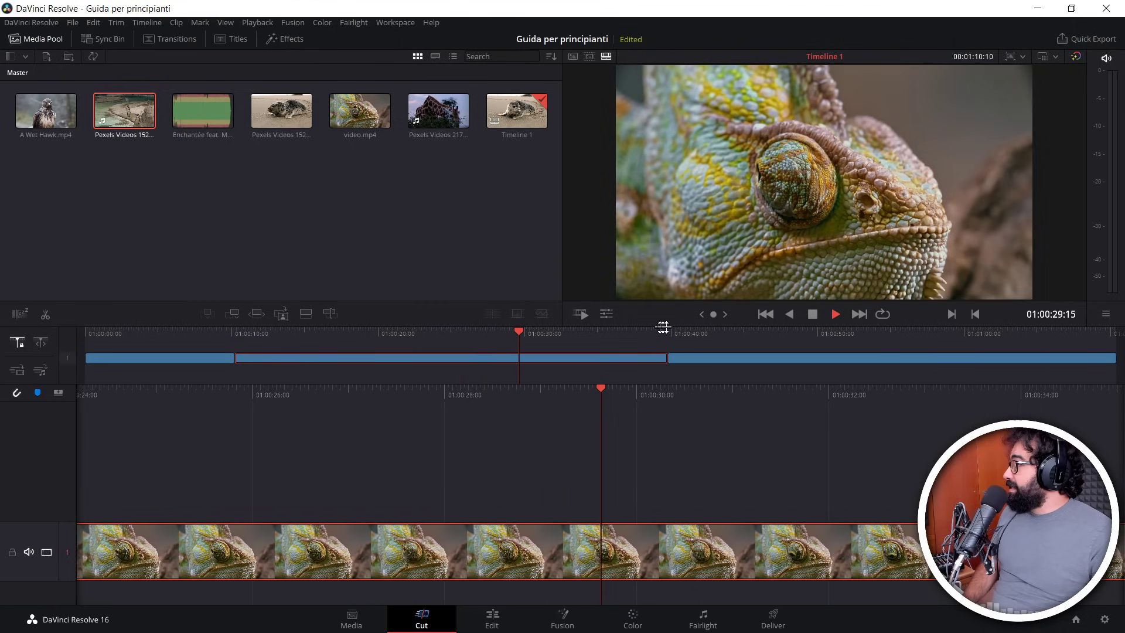
{"action": "left_click", "coordinate": [735, 335]}
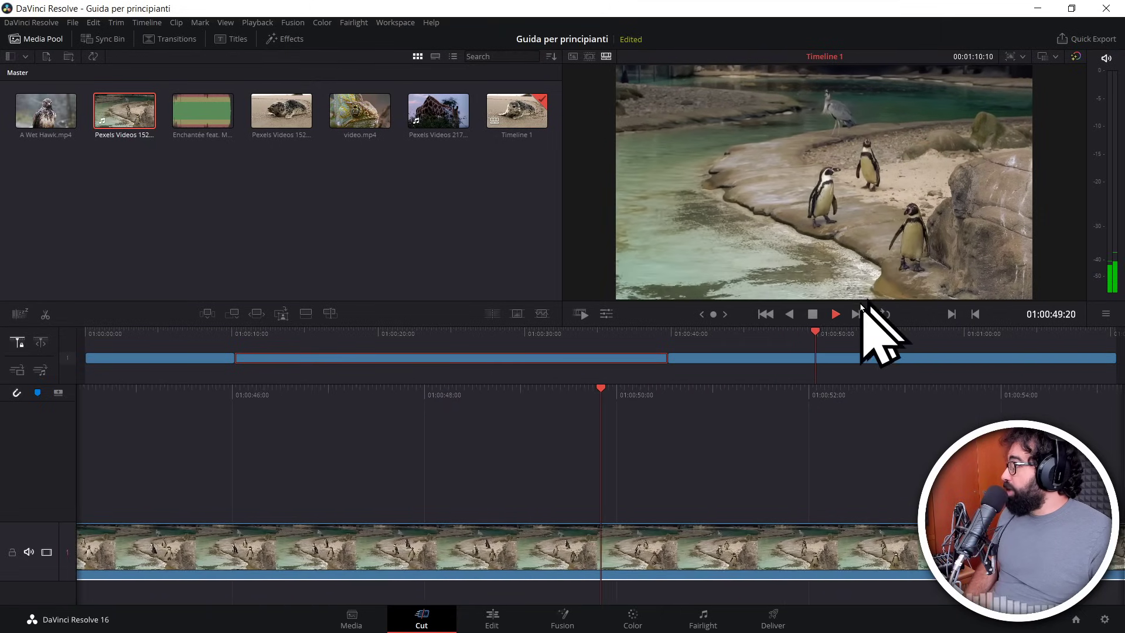
{"action": "left_click", "coordinate": [835, 314]}
{"action": "left_click", "coordinate": [589, 352]}
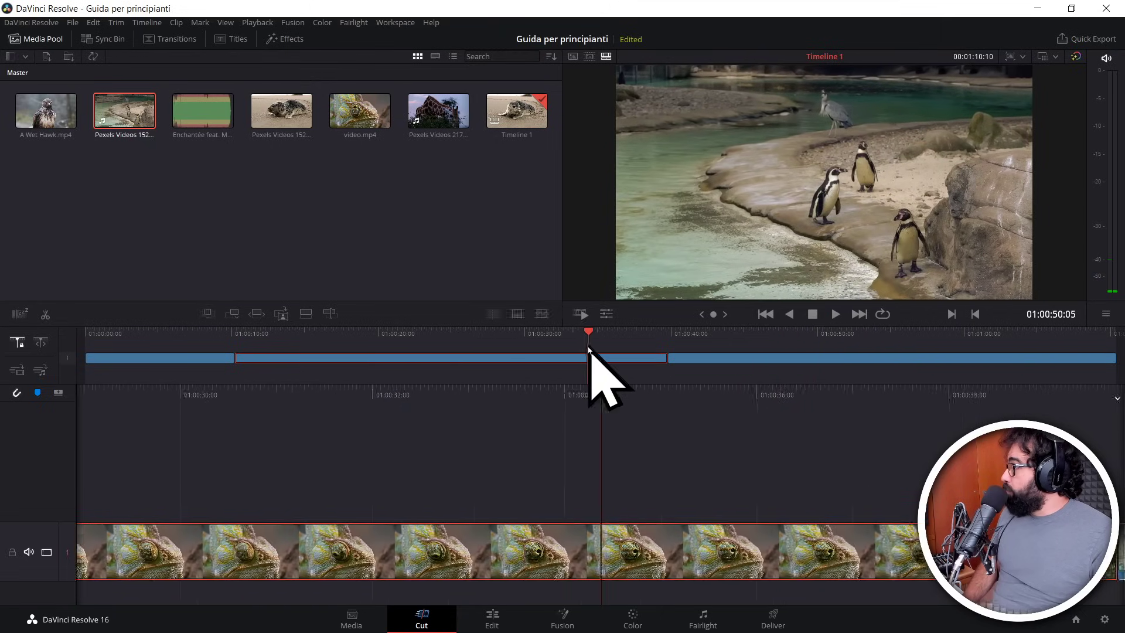
{"action": "left_click", "coordinate": [155, 355]}
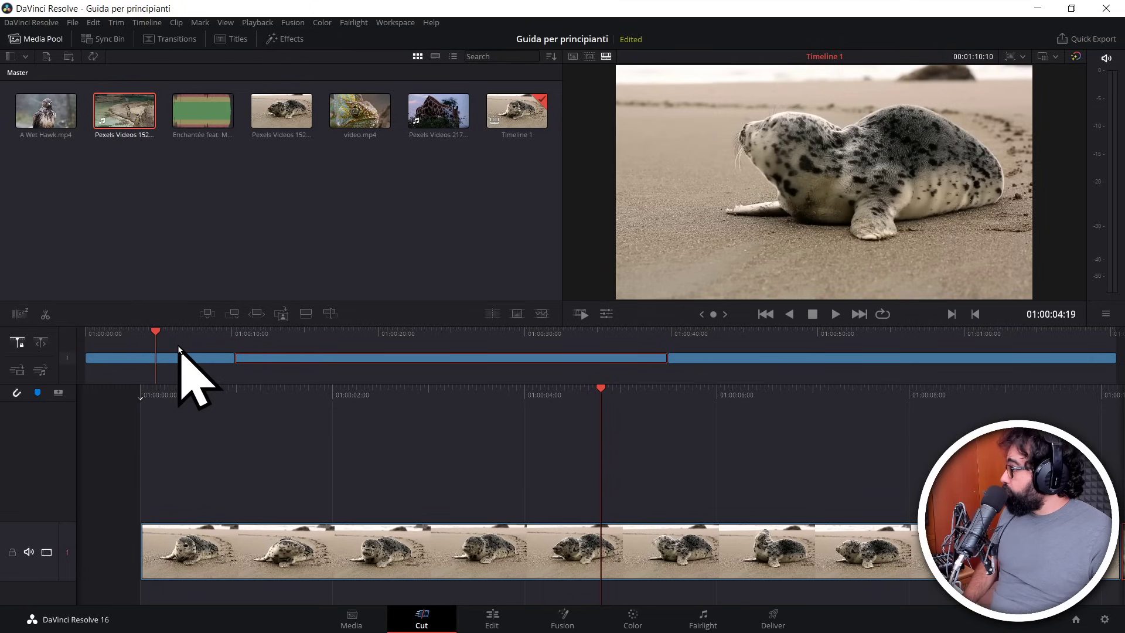
{"action": "key", "text": "space"}
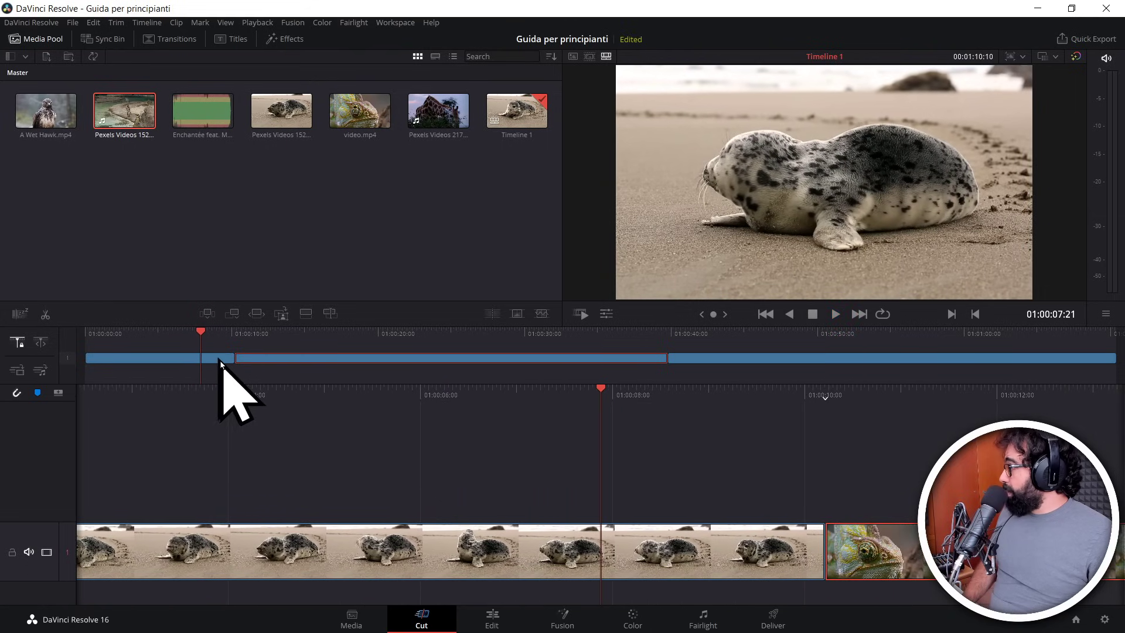
{"action": "key", "text": "space"}
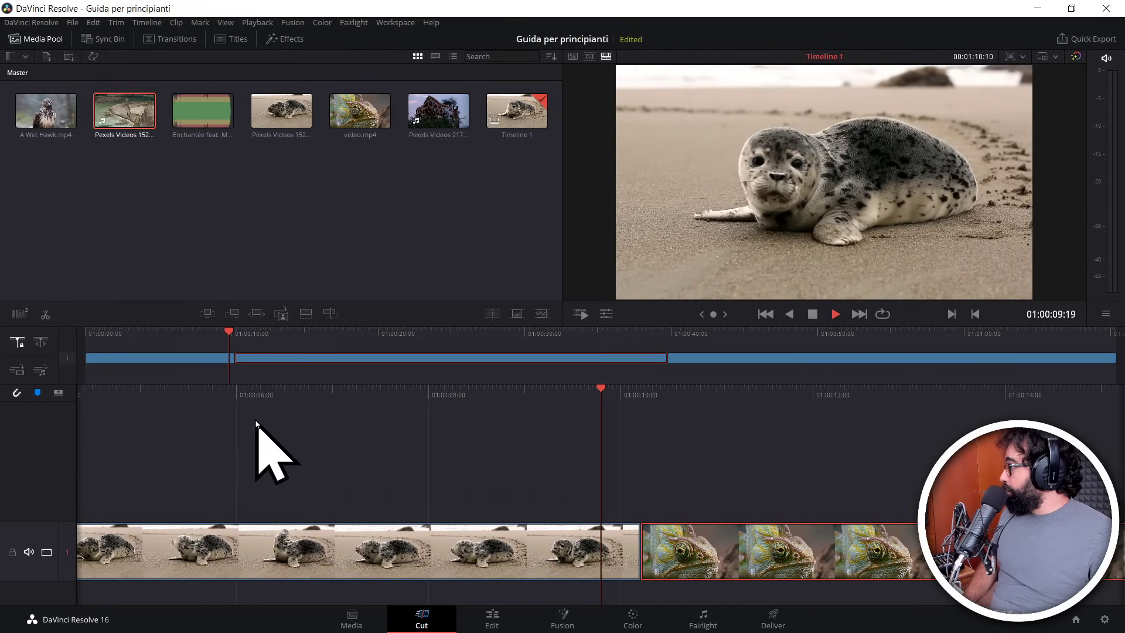
{"action": "key", "text": "space"}
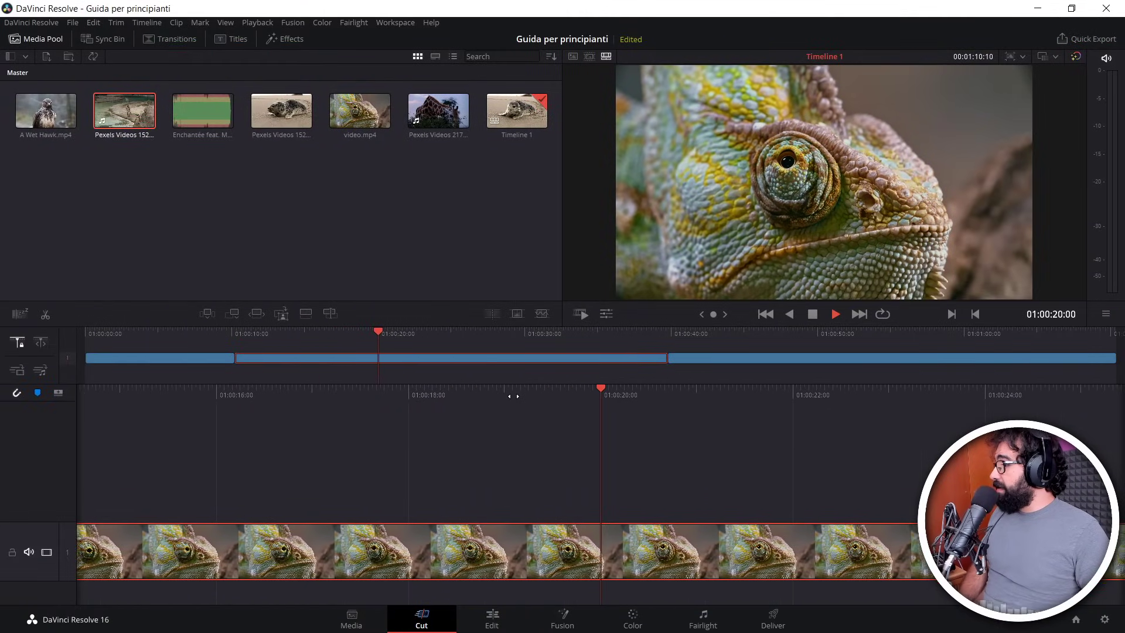
{"action": "key", "text": "space"}
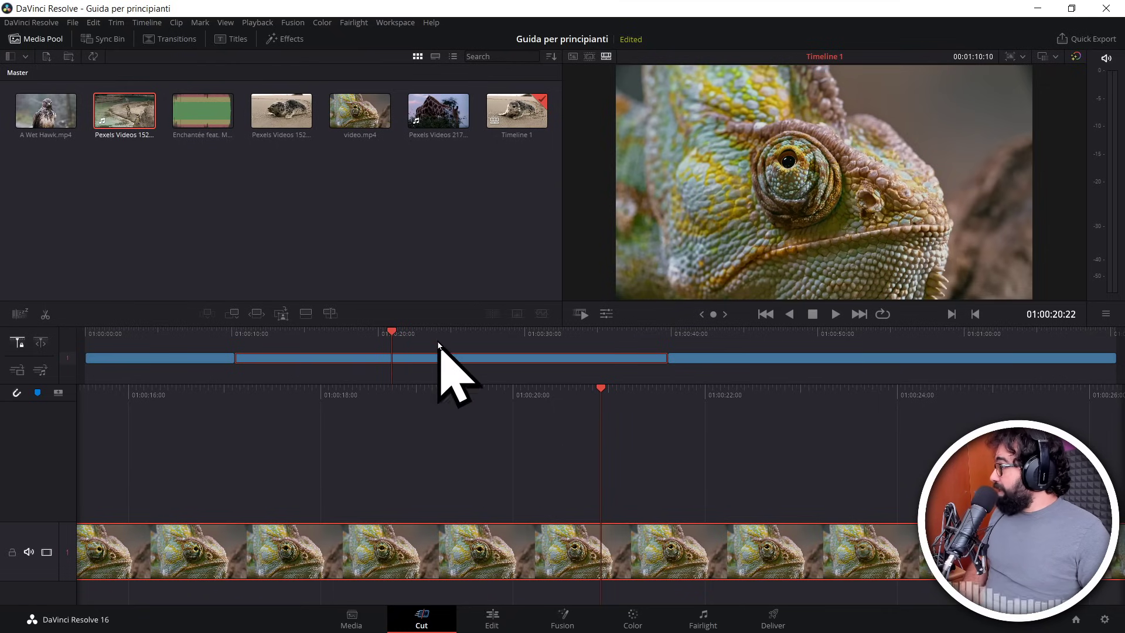
{"action": "left_click_drag", "start_coordinate": [438, 344], "coordinate": [455, 339]}
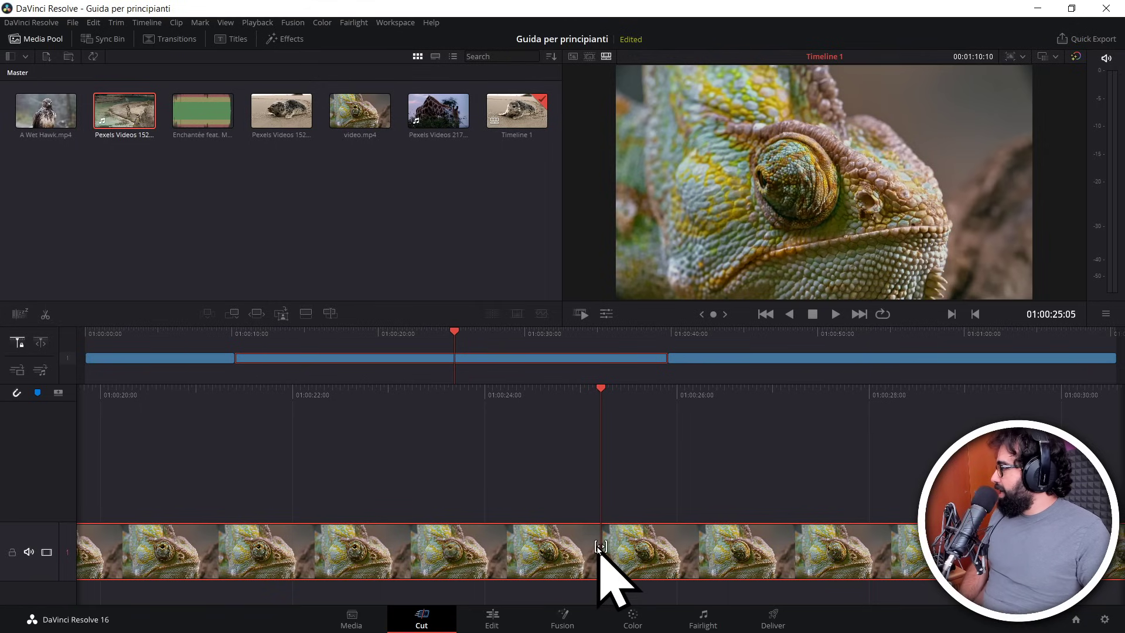
Step: Split the chameleon clip at the playhead and select its second half
{"action": "right_click", "coordinate": [599, 546]}
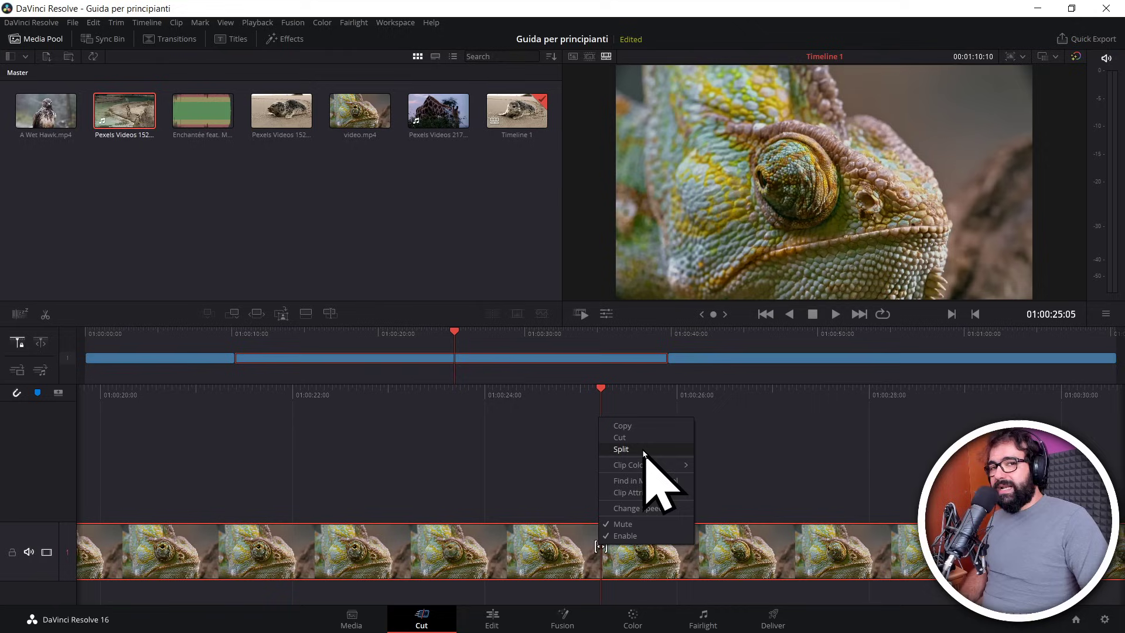
{"action": "left_click", "coordinate": [601, 546]}
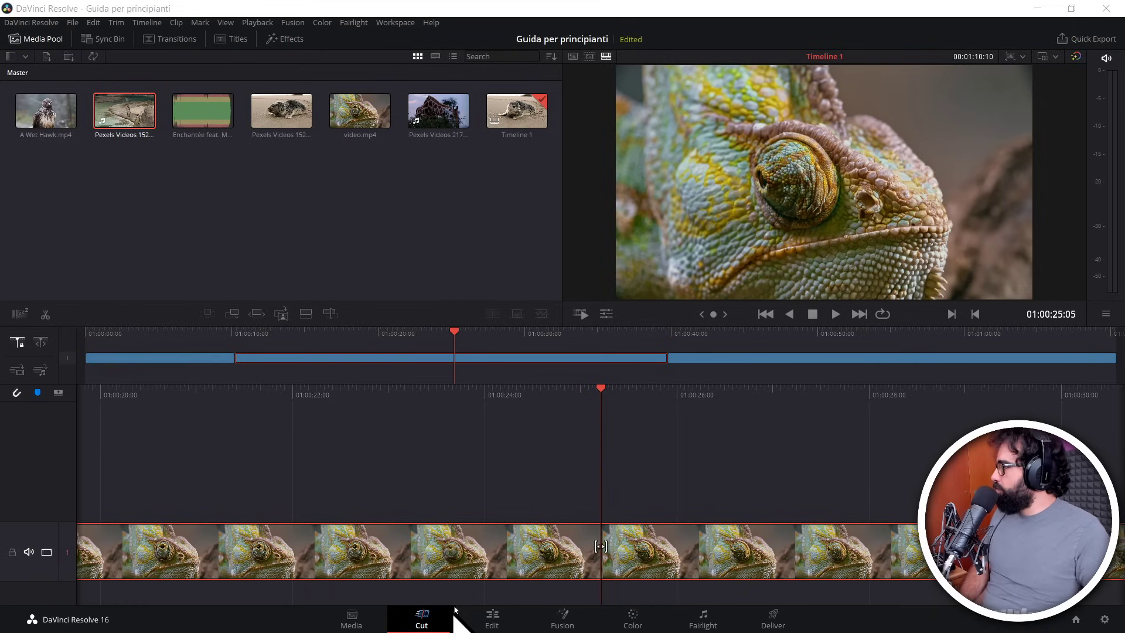
{"action": "right_click", "coordinate": [600, 546]}
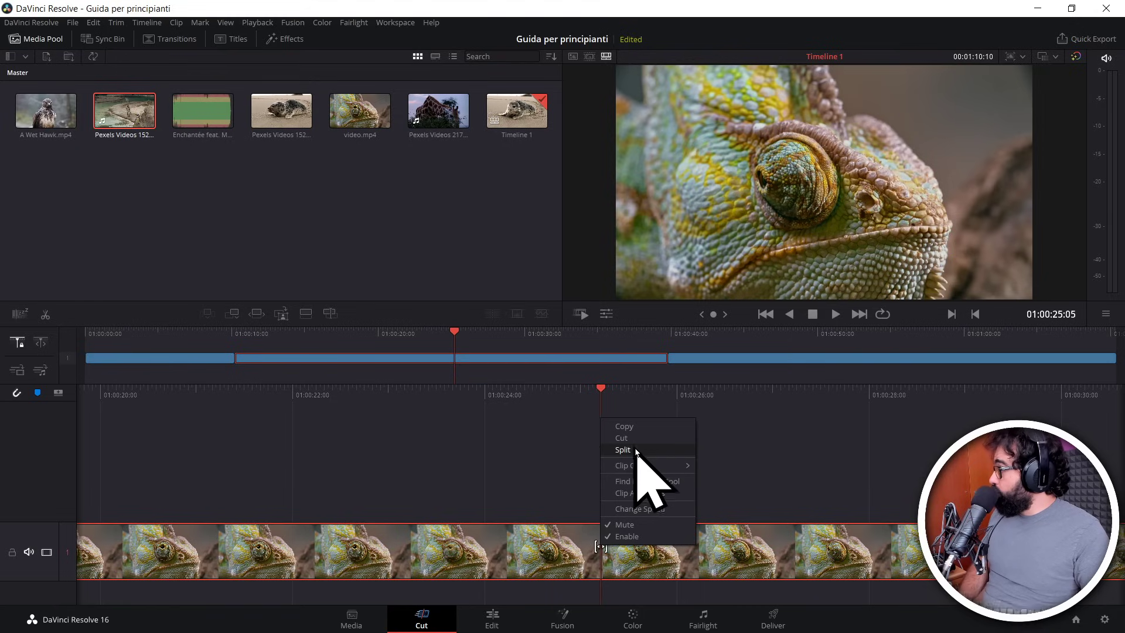
{"action": "left_click", "coordinate": [636, 452]}
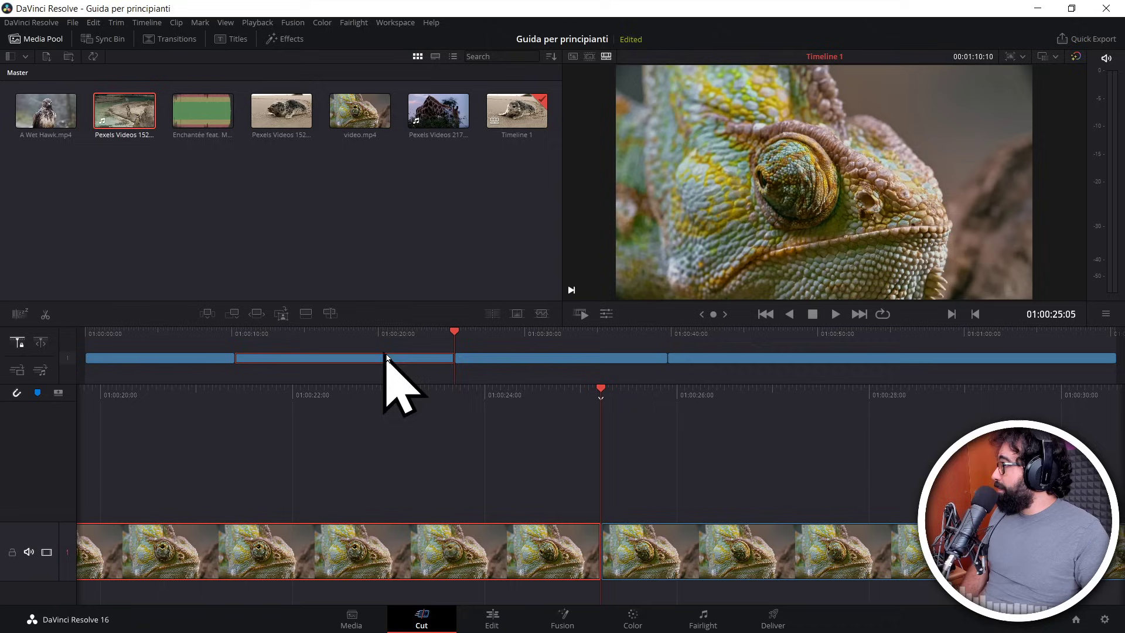
{"action": "left_click", "coordinate": [507, 362]}
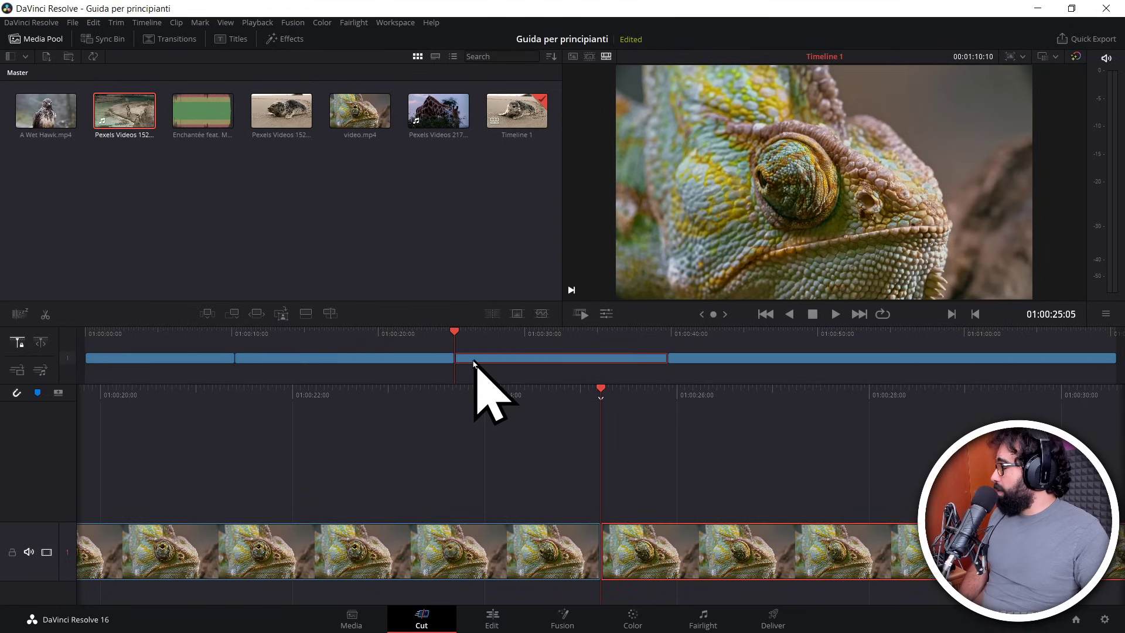
Step: Play back the section around the chameleon cut to check it
{"action": "left_click", "coordinate": [427, 333]}
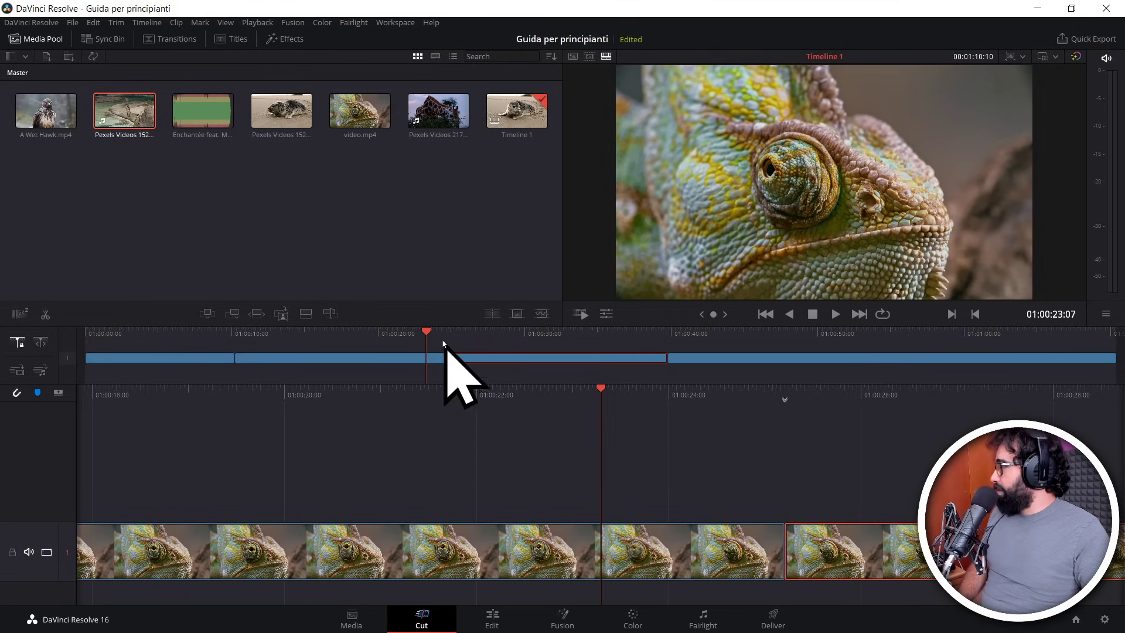
{"action": "key", "text": "shift+Right"}
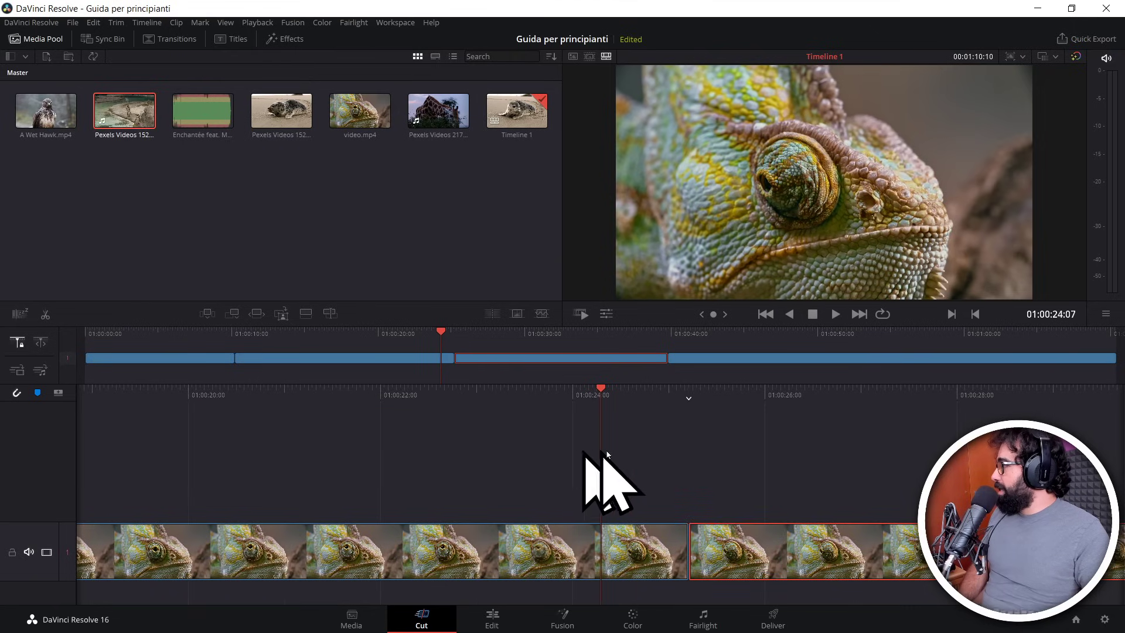
{"action": "mouse_move", "coordinate": [685, 389]}
{"action": "left_mouse_down"}
{"action": "mouse_move", "coordinate": [635, 387]}
{"action": "mouse_move", "coordinate": [680, 390]}
{"action": "left_mouse_up"}
{"action": "key", "text": "space"}
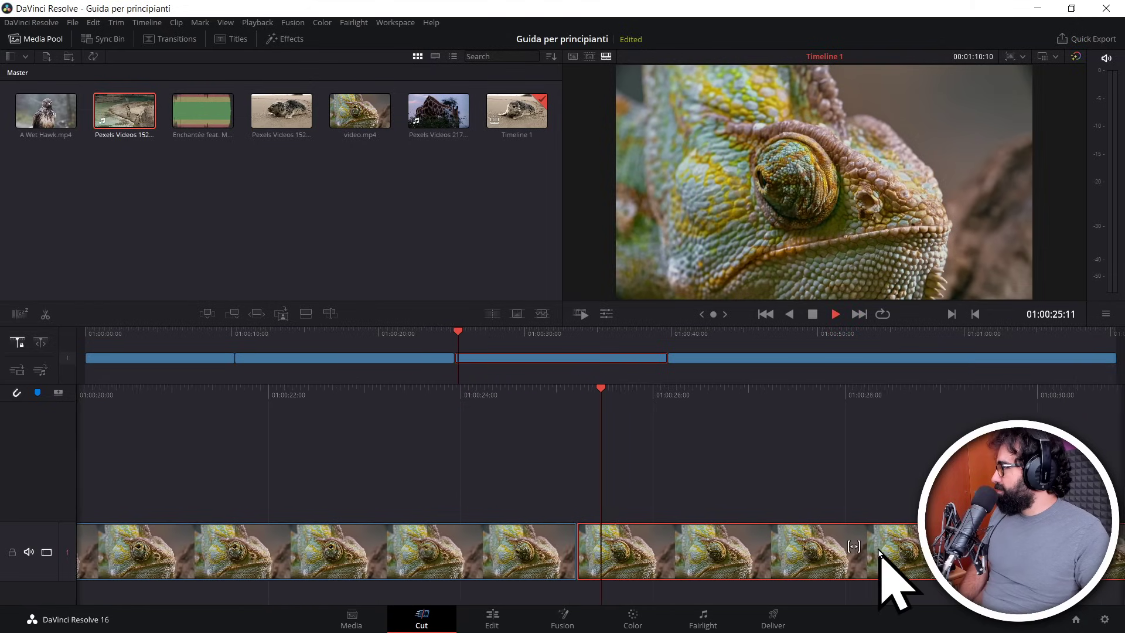
{"action": "key", "text": "space"}
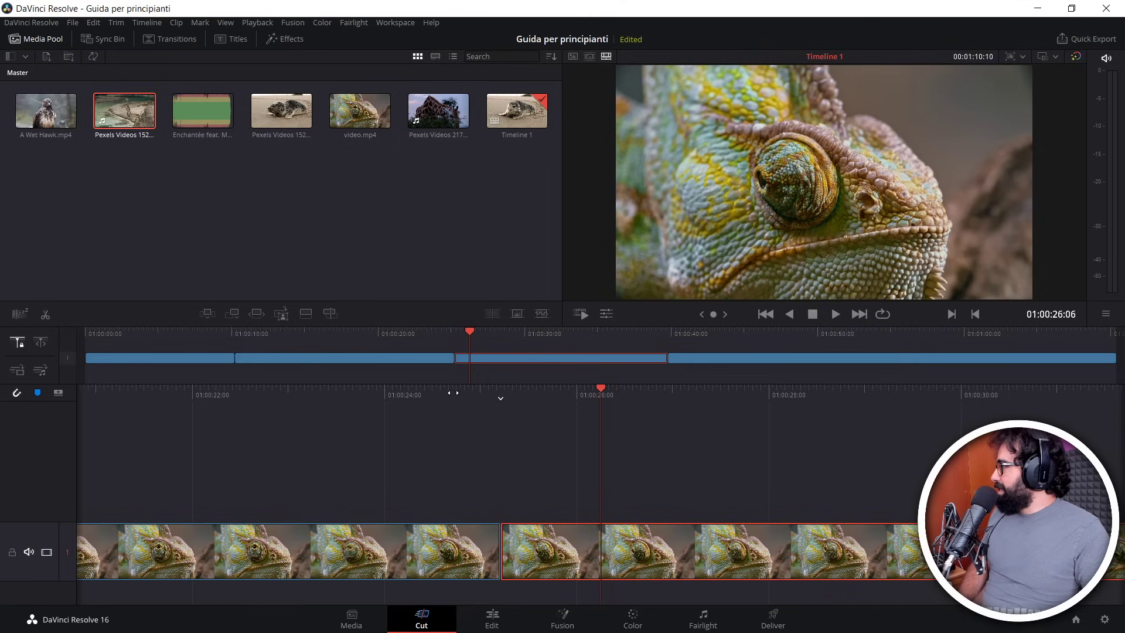
{"action": "left_click_drag", "start_coordinate": [453, 392], "coordinate": [677, 394]}
{"action": "key", "text": "space"}
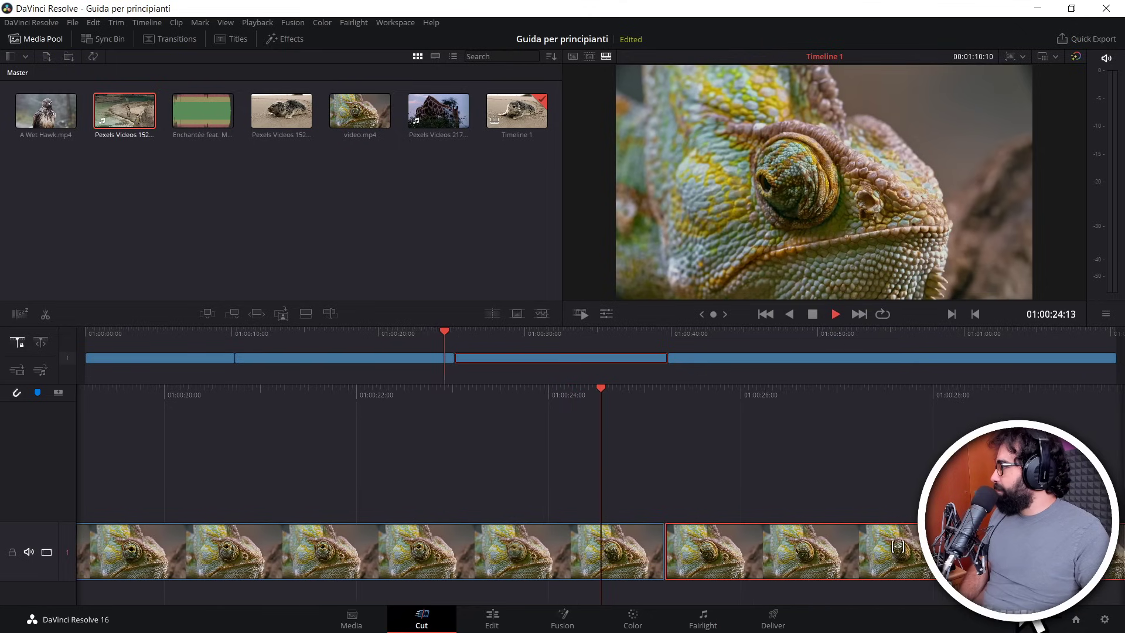
{"action": "key", "text": "space"}
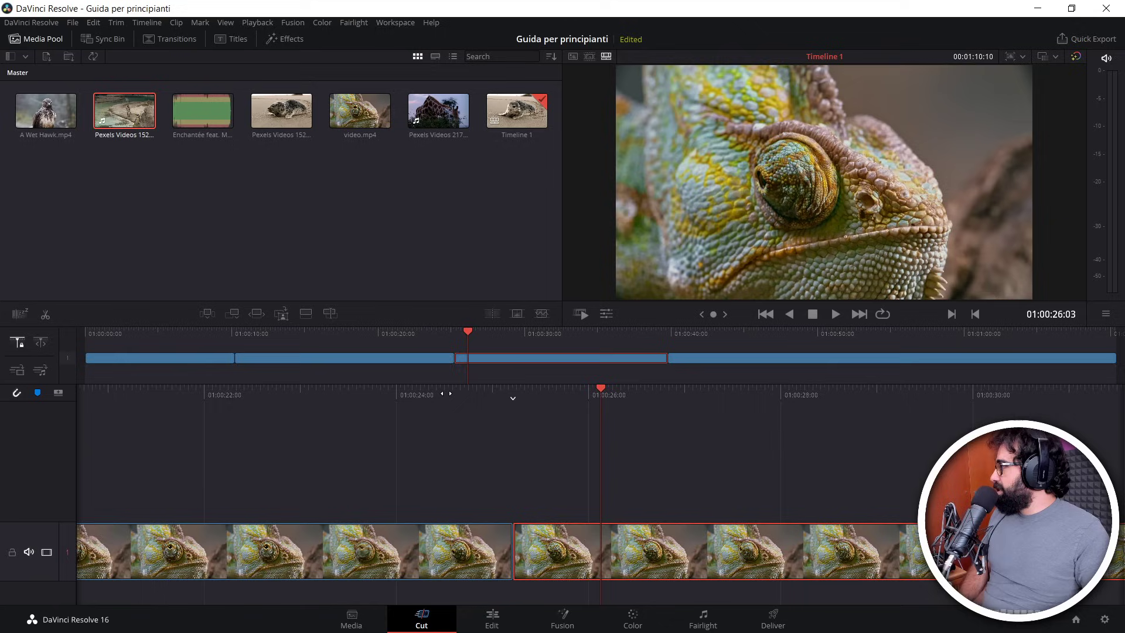
Step: With the playhead at 01:00:24:04, delete the selected chameleon section, then select the penguin clip
{"action": "left_click_drag", "start_coordinate": [445, 394], "coordinate": [633, 399]}
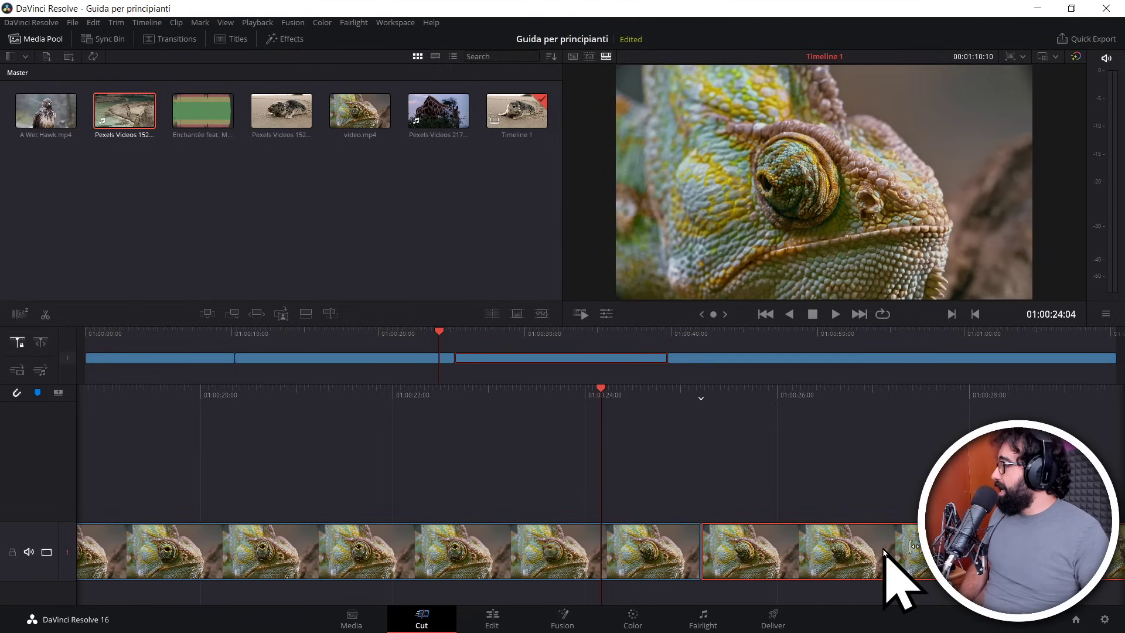
{"action": "key", "text": "Delete"}
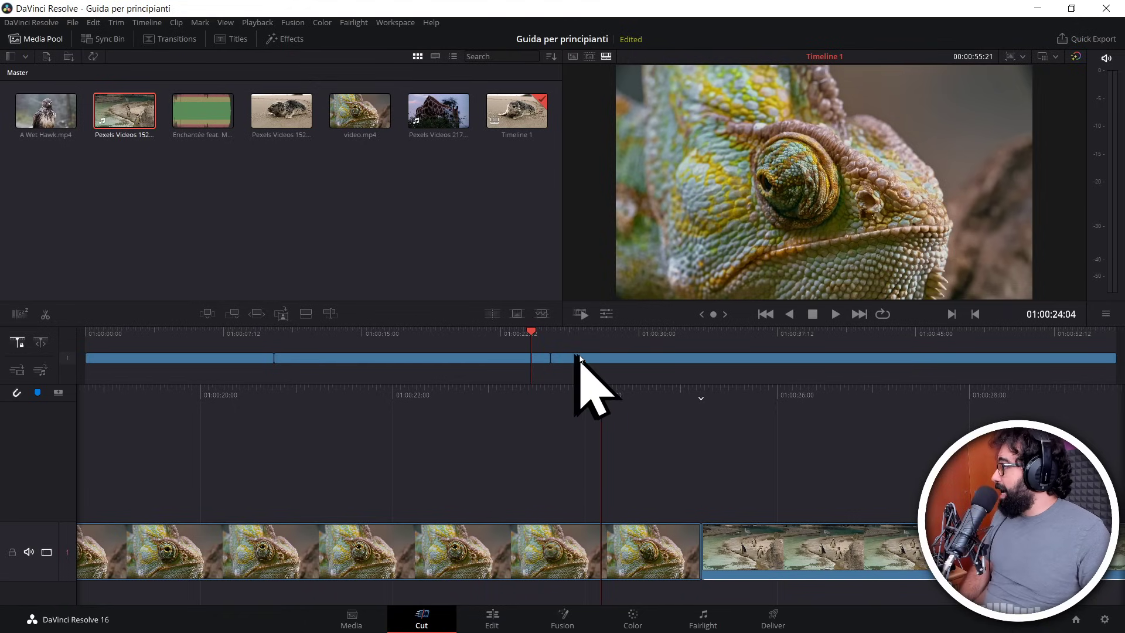
{"action": "left_click", "coordinate": [596, 363]}
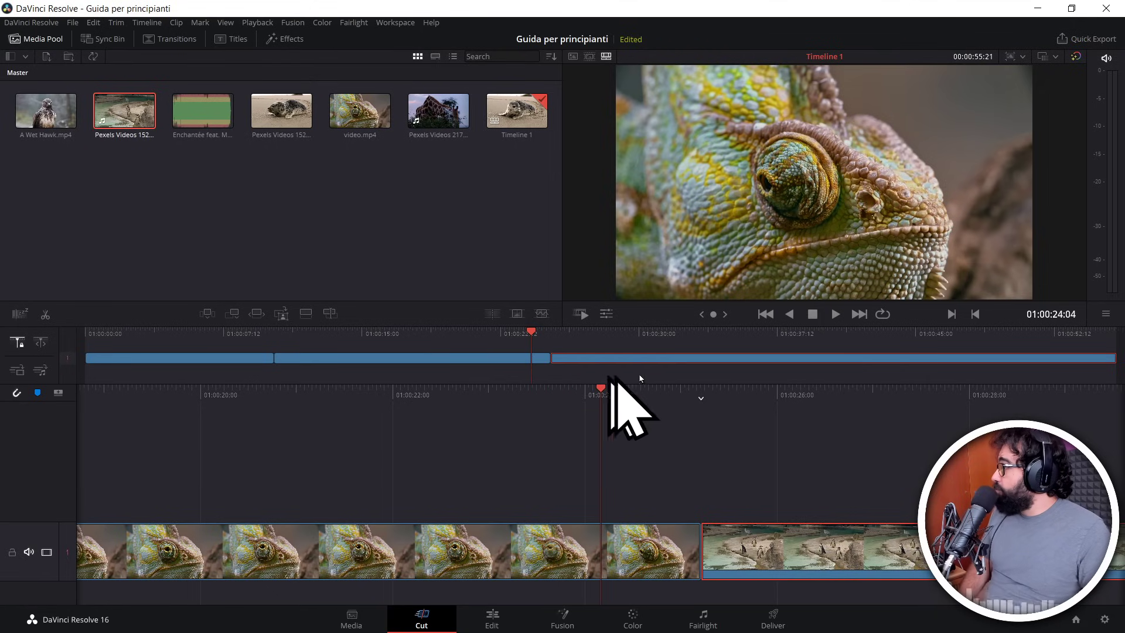
Step: Split the penguin clip at 01:00:41:04 and ripple-delete its opening portion
{"action": "left_click_drag", "start_coordinate": [825, 335], "coordinate": [845, 363]}
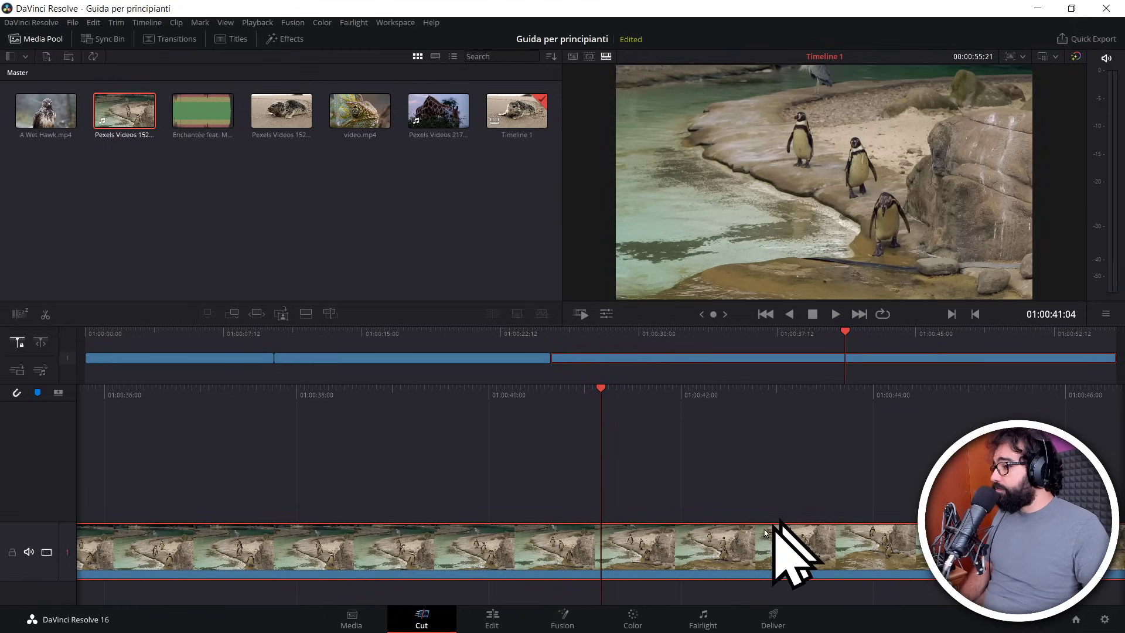
{"action": "right_click", "coordinate": [600, 547]}
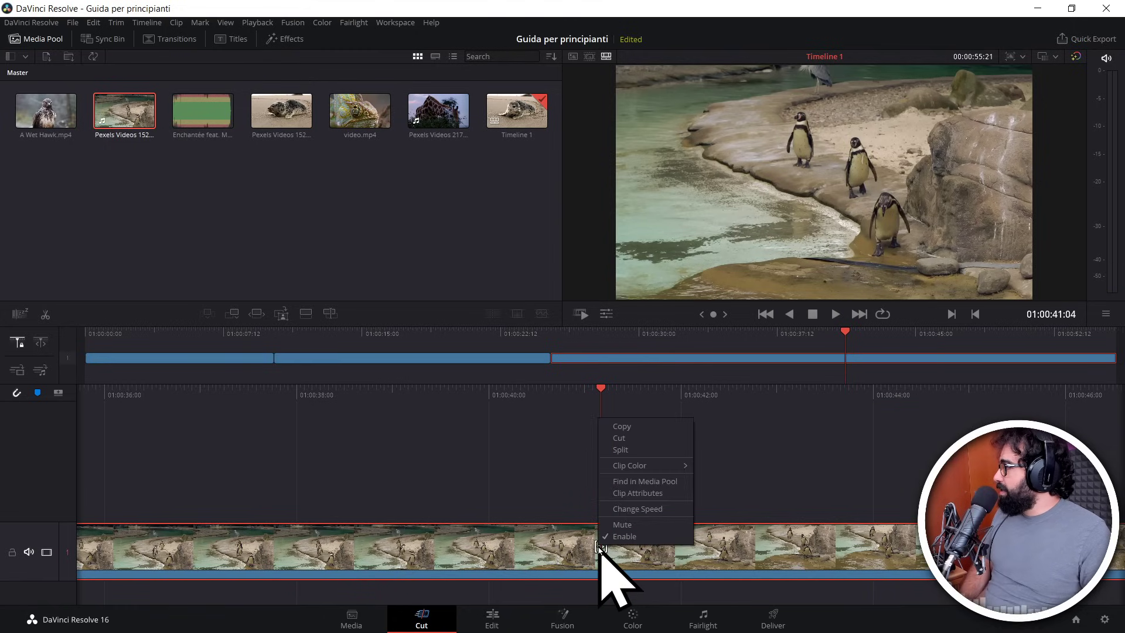
{"action": "left_click", "coordinate": [644, 452]}
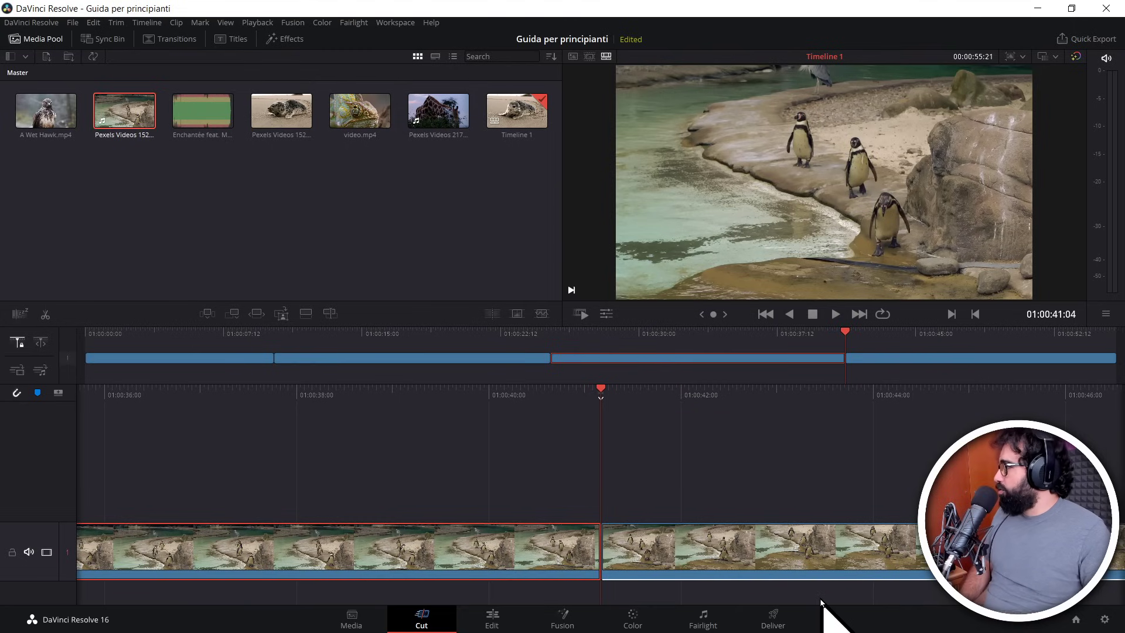
{"action": "key", "text": "Delete"}
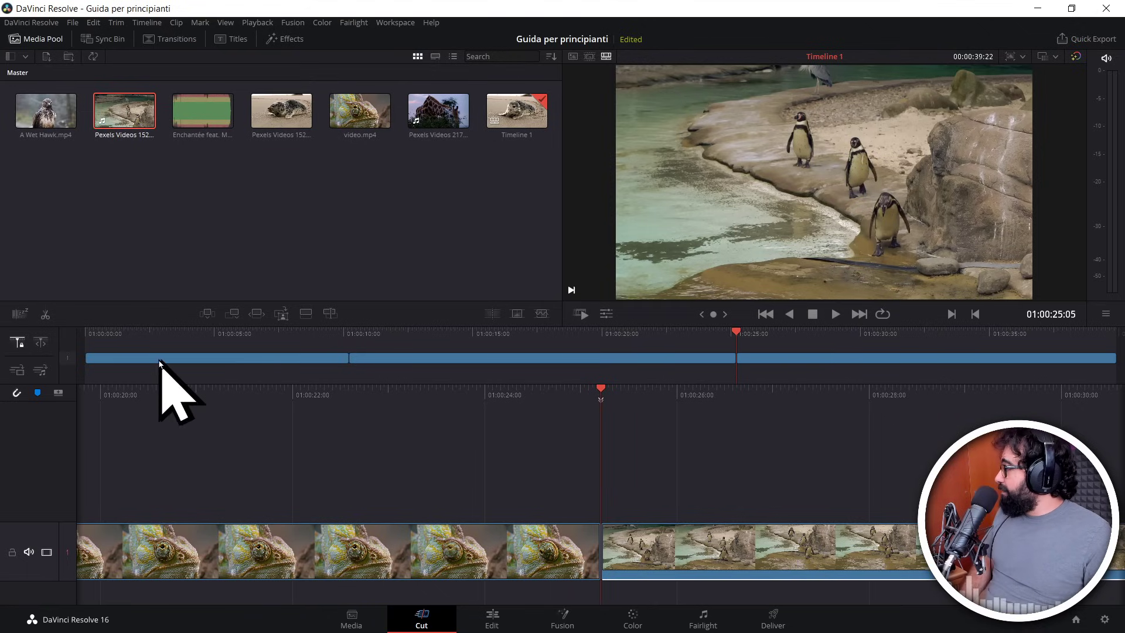
{"action": "left_click_drag", "start_coordinate": [126, 341], "coordinate": [671, 340]}
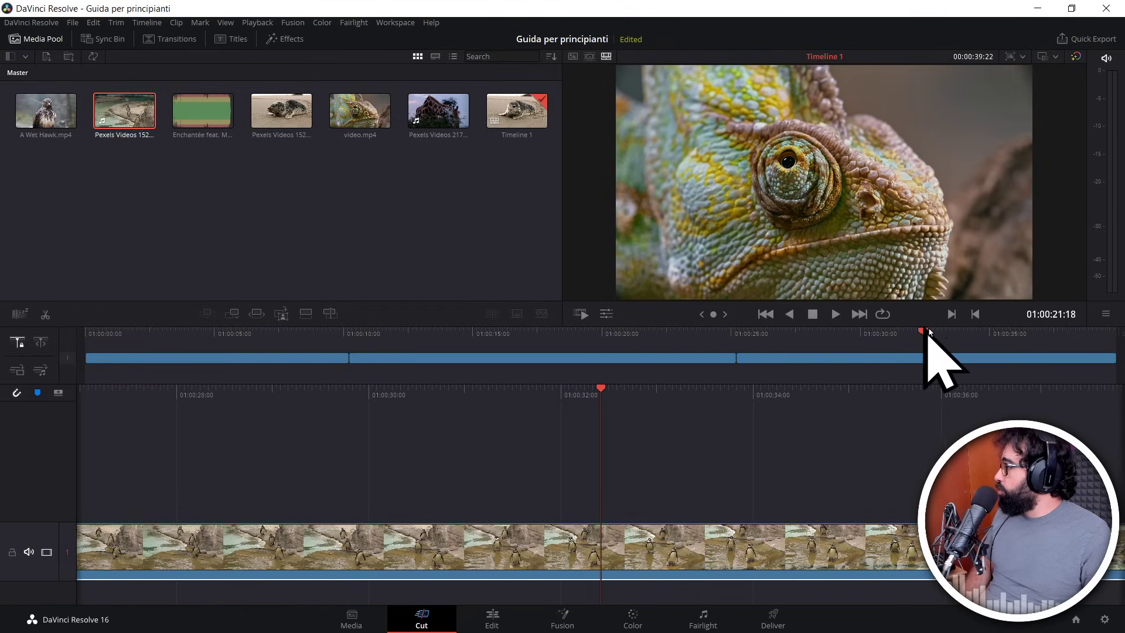
{"action": "left_click_drag", "start_coordinate": [671, 340], "coordinate": [1058, 331]}
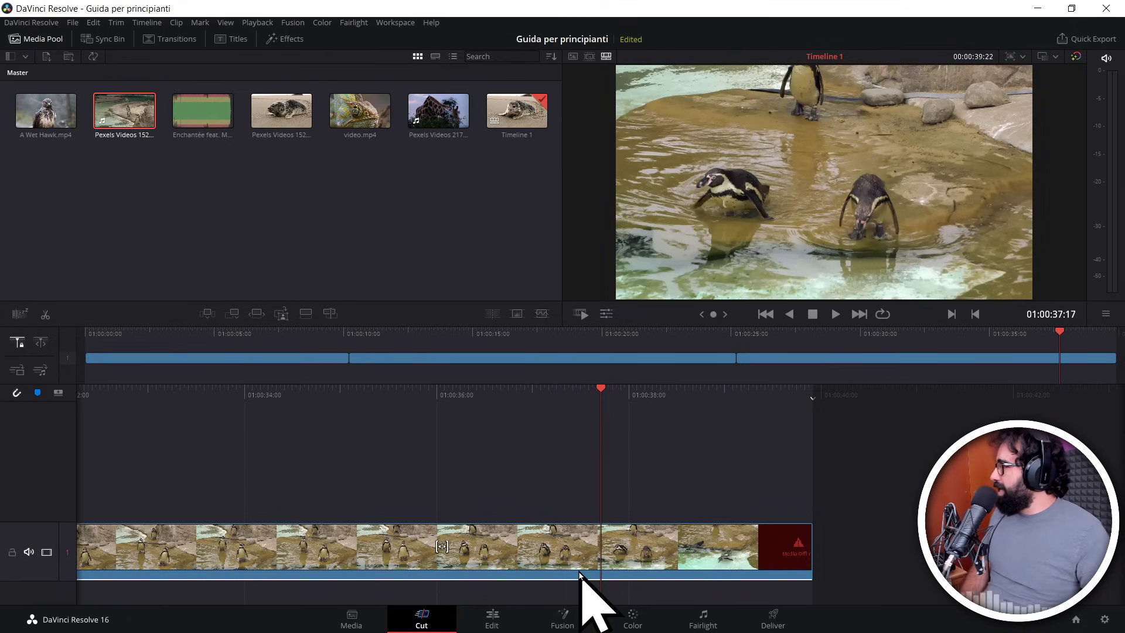
{"action": "scroll", "coordinate": [721, 410], "scroll_direction": "up", "scroll_amount": 10}
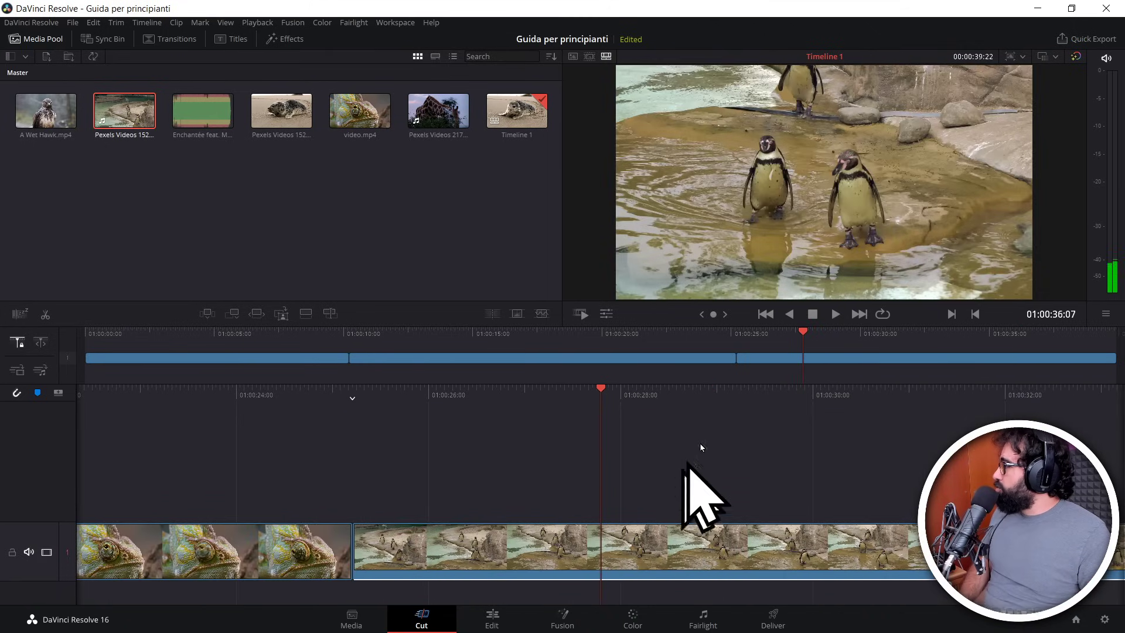
{"action": "mouse_move", "coordinate": [703, 354]}
{"action": "left_mouse_down"}
{"action": "mouse_move", "coordinate": [228, 347]}
{"action": "mouse_move", "coordinate": [151, 367]}
{"action": "left_mouse_up"}
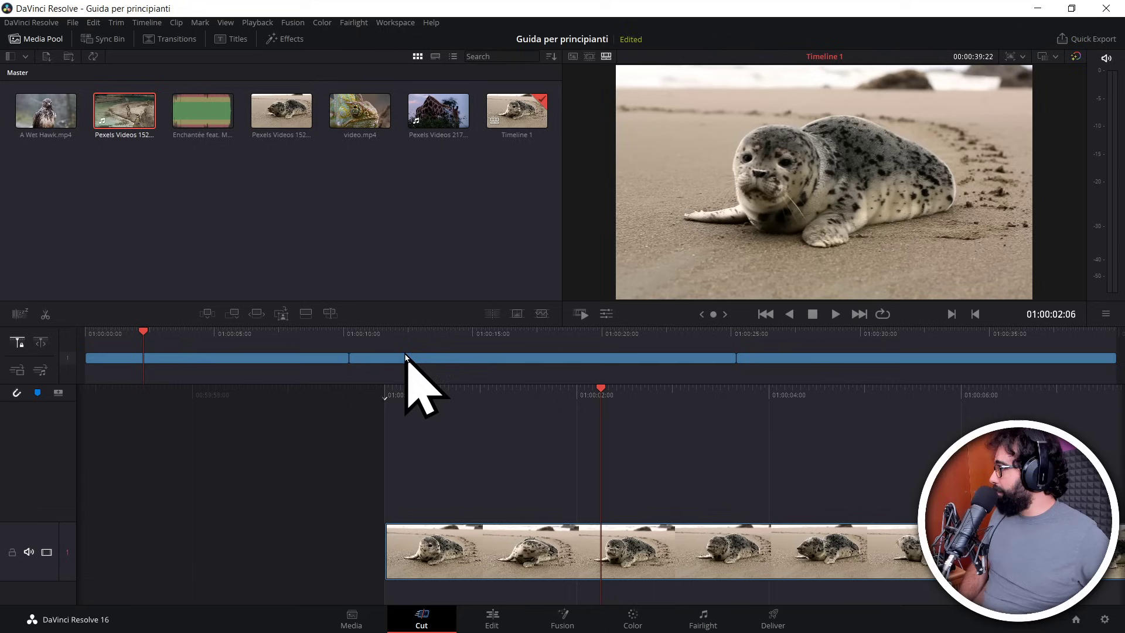
Step: Park the playhead on the seal–chameleon cut and grab that edit point for trimming
{"action": "left_click_drag", "start_coordinate": [395, 343], "coordinate": [363, 343]}
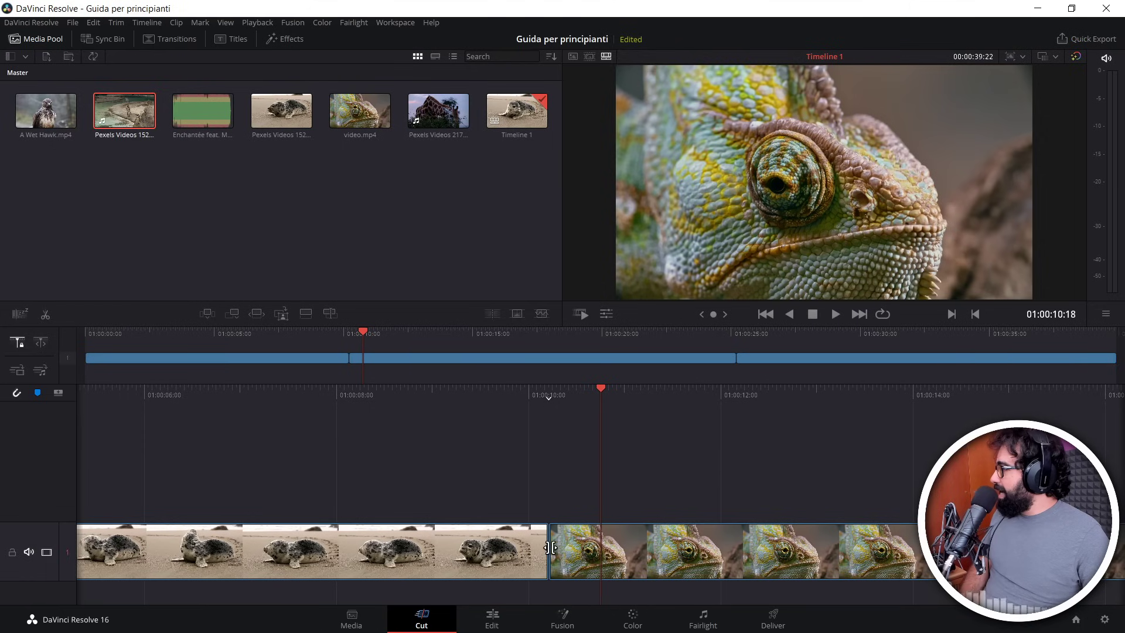
{"action": "mouse_move", "coordinate": [556, 552]}
{"action": "left_mouse_down"}
{"action": "mouse_move", "coordinate": [818, 549]}
{"action": "mouse_move", "coordinate": [550, 554]}
{"action": "left_mouse_up"}
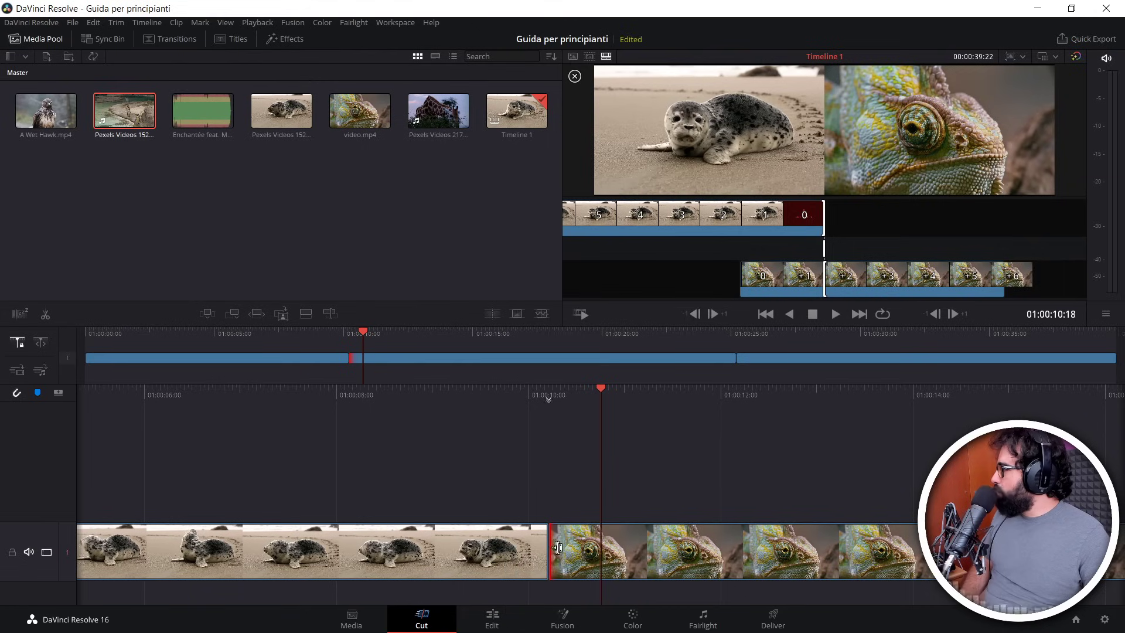
Step: Drag the chameleon clip's in-point later, slightly shortening the seal clip's tail
{"action": "mouse_move", "coordinate": [557, 546]}
{"action": "left_mouse_down"}
{"action": "mouse_move", "coordinate": [725, 555]}
{"action": "mouse_move", "coordinate": [568, 556]}
{"action": "left_mouse_up"}
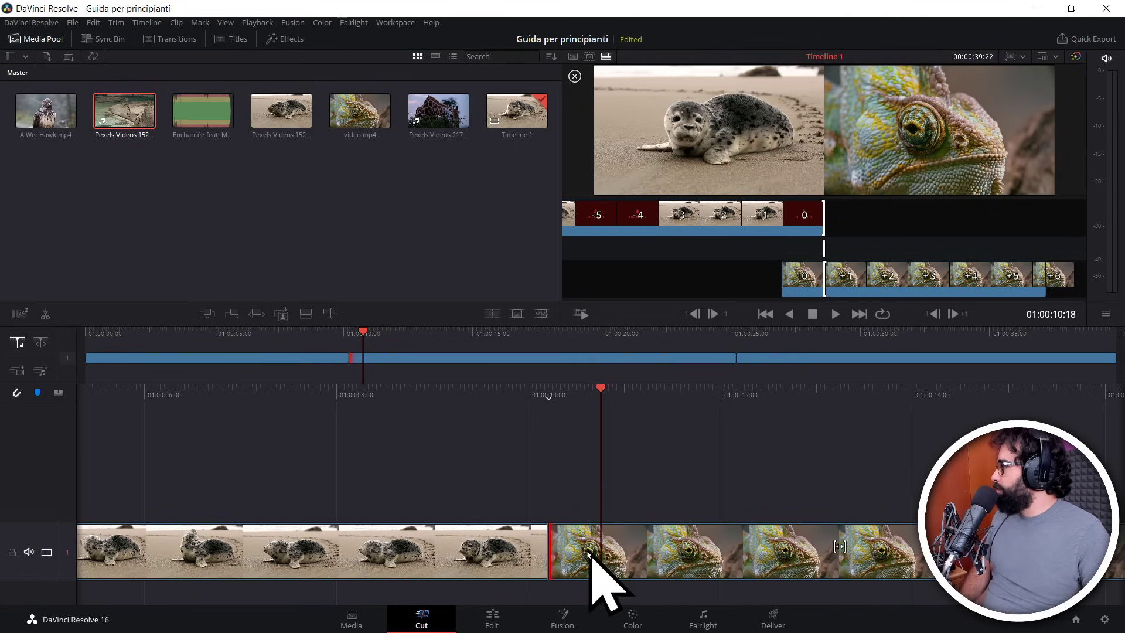
{"action": "mouse_move", "coordinate": [557, 547]}
{"action": "left_mouse_down"}
{"action": "mouse_move", "coordinate": [585, 550]}
{"action": "mouse_move", "coordinate": [562, 554]}
{"action": "left_mouse_up"}
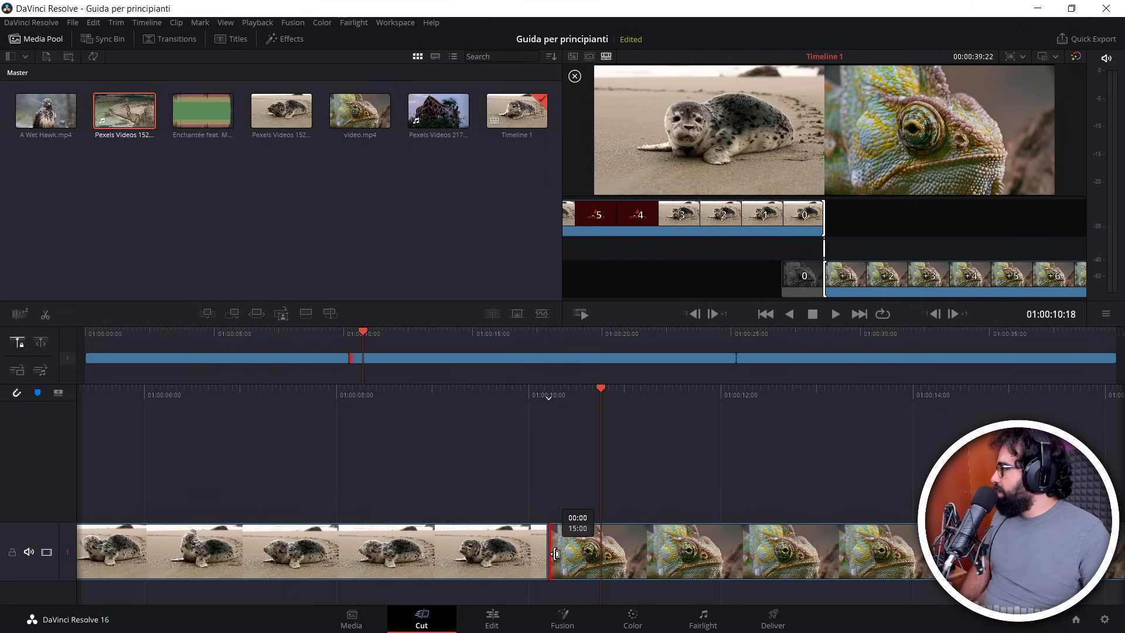
{"action": "left_click_drag", "start_coordinate": [562, 554], "coordinate": [559, 560]}
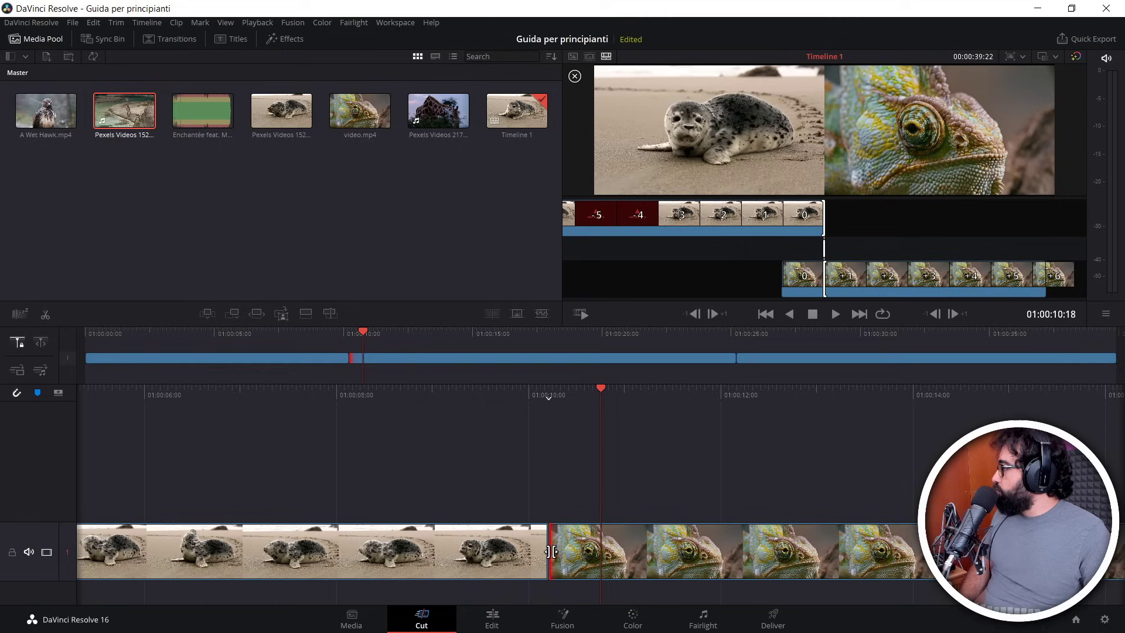
{"action": "mouse_move", "coordinate": [544, 552]}
{"action": "left_mouse_down"}
{"action": "mouse_move", "coordinate": [355, 569]}
{"action": "mouse_move", "coordinate": [757, 553]}
{"action": "mouse_move", "coordinate": [640, 561]}
{"action": "left_mouse_up"}
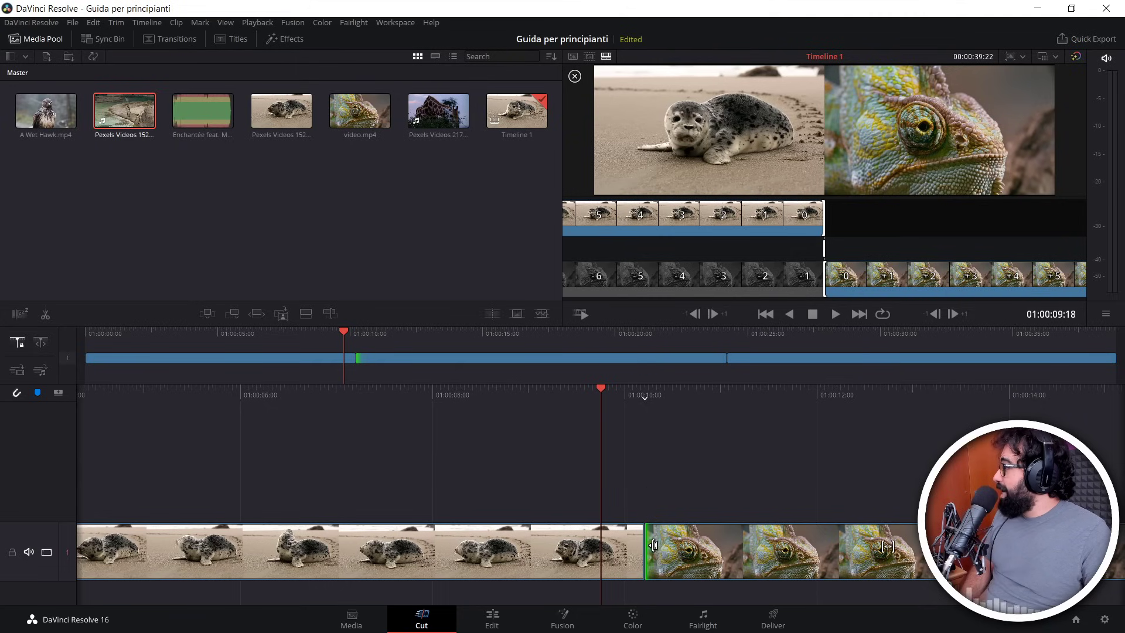
{"action": "mouse_move", "coordinate": [654, 546]}
{"action": "left_mouse_down"}
{"action": "mouse_move", "coordinate": [421, 548]}
{"action": "mouse_move", "coordinate": [943, 563]}
{"action": "left_mouse_up"}
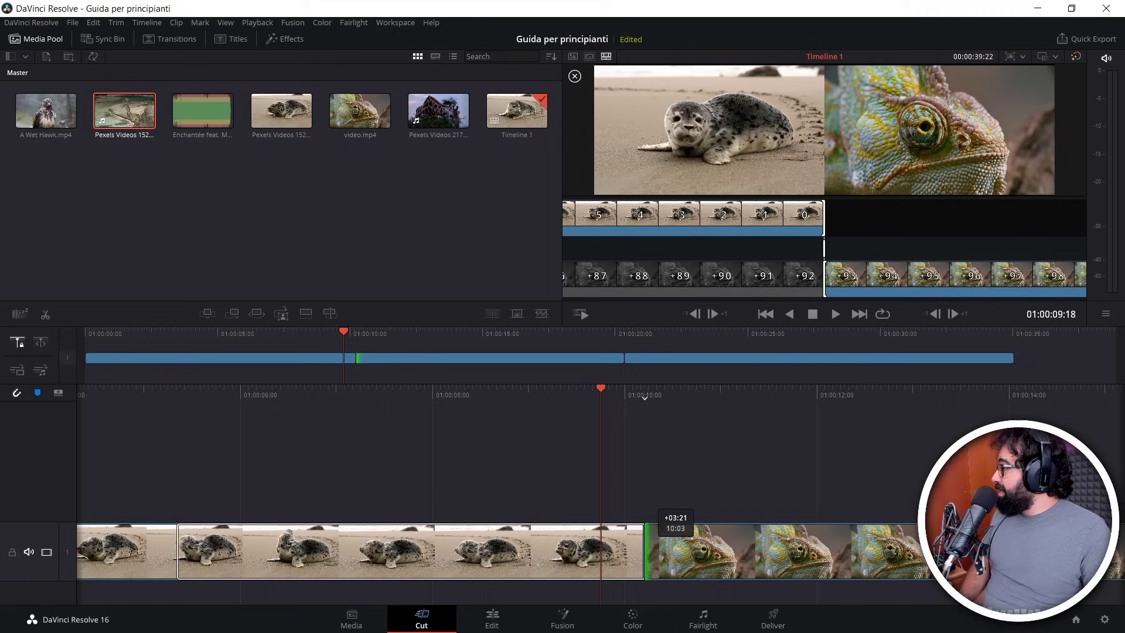
{"action": "left_click_drag", "start_coordinate": [944, 563], "coordinate": [943, 563]}
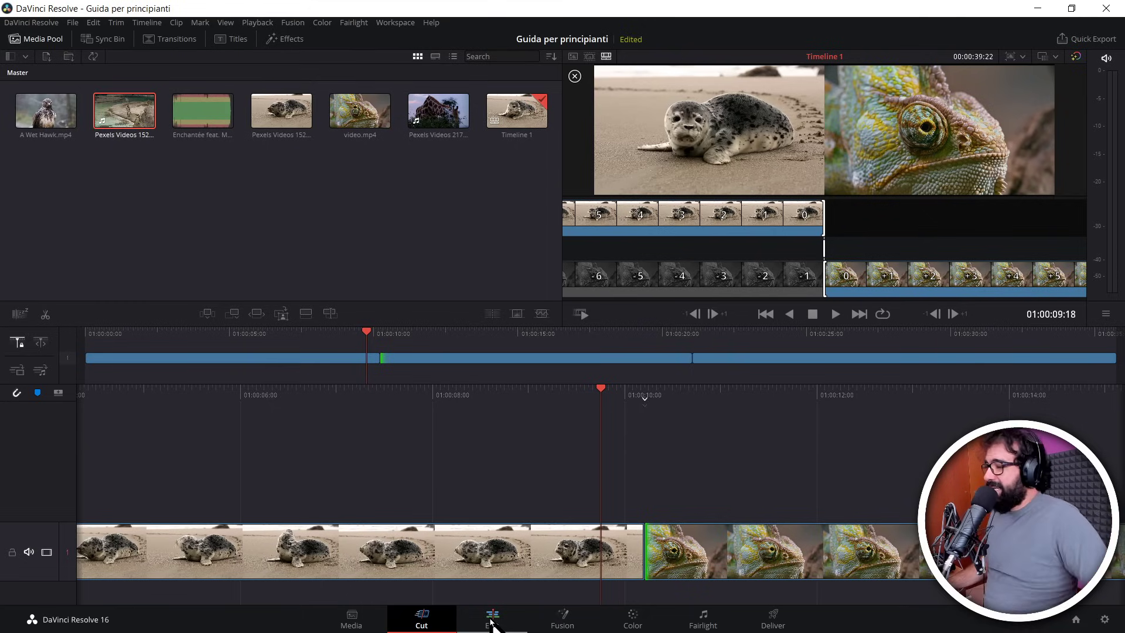
Step: Switch to the Edit page and select the seal clip on Timeline 1
{"action": "left_click", "coordinate": [491, 624]}
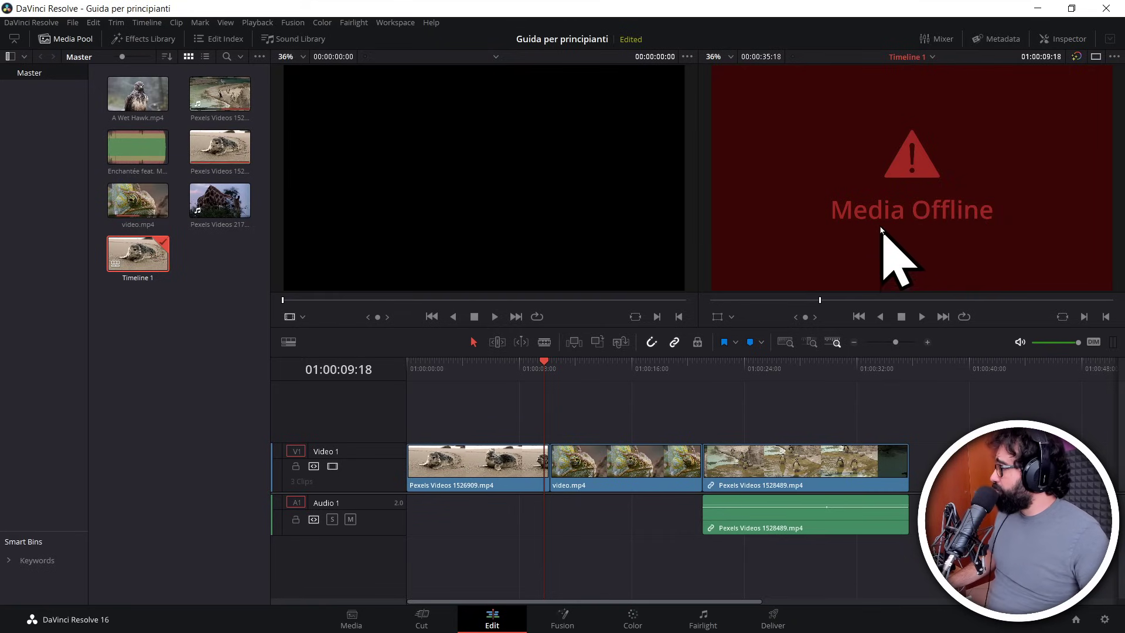
{"action": "left_click", "coordinate": [492, 466]}
{"action": "left_click", "coordinate": [480, 365]}
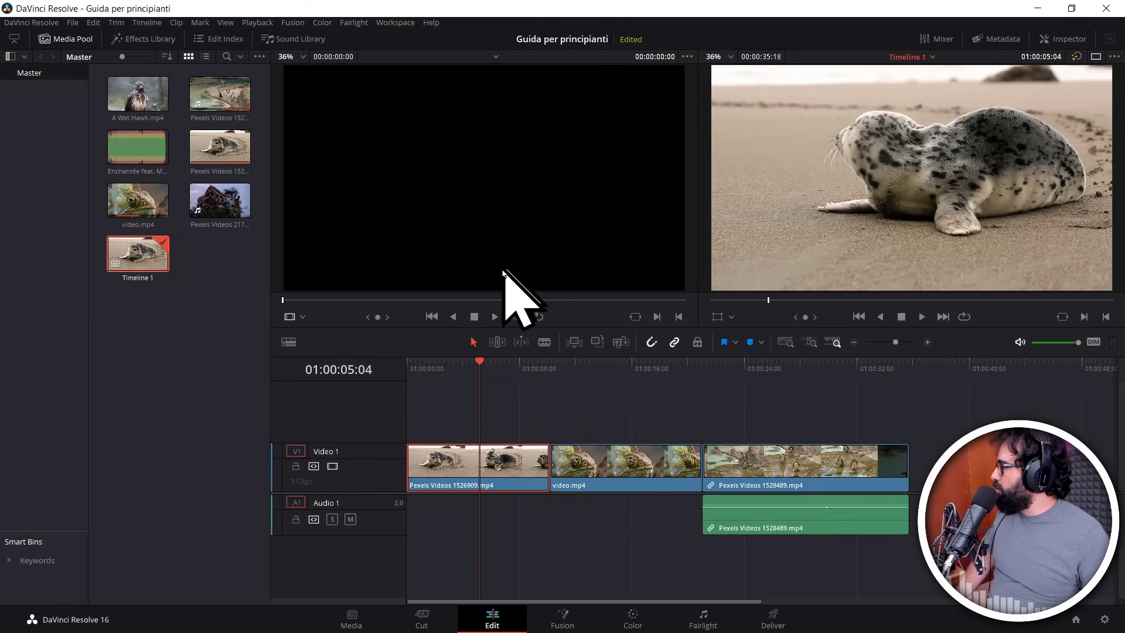
Step: Load the seal, chameleon and penguin clips one by one into the source viewer
{"action": "double_click", "coordinate": [509, 466]}
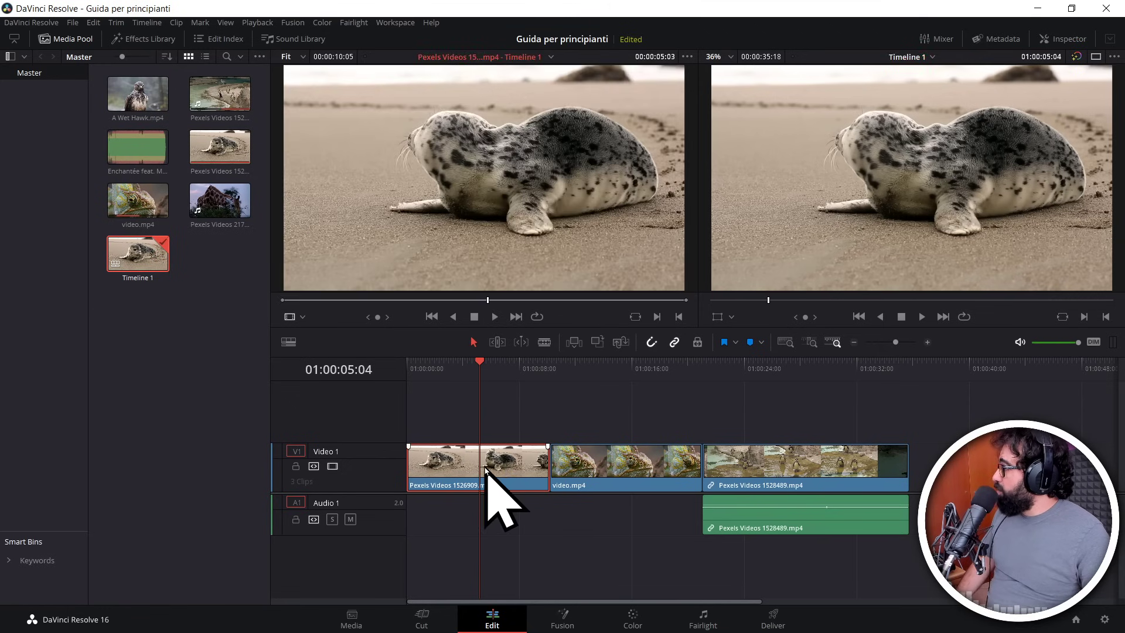
{"action": "double_click", "coordinate": [642, 469]}
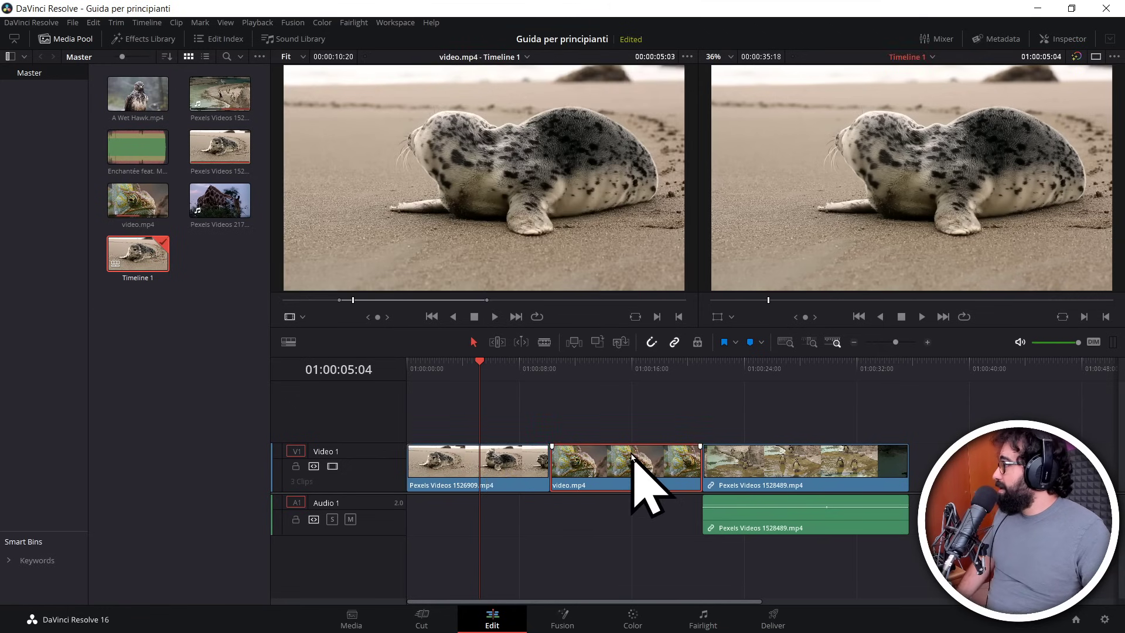
{"action": "double_click", "coordinate": [768, 468]}
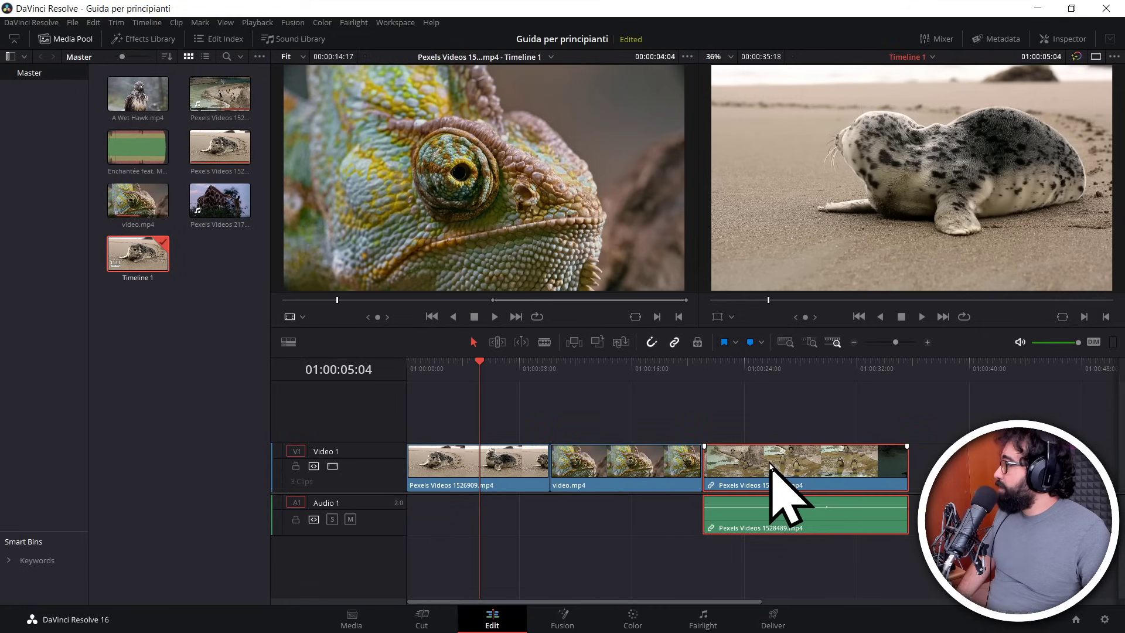
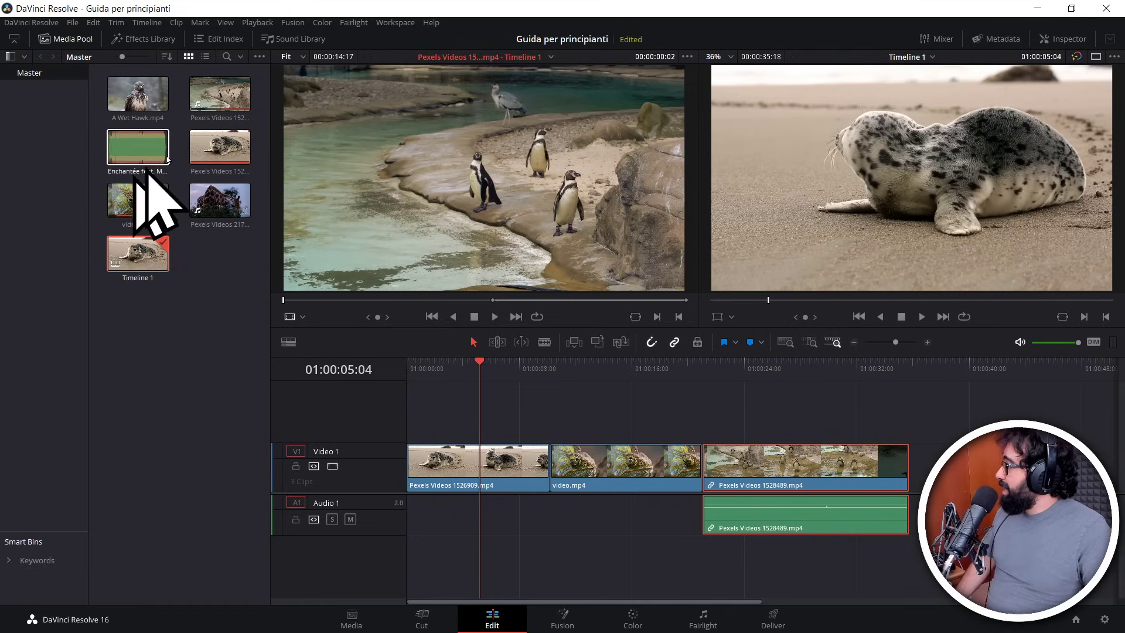
Step: Zoom the timeline out until the three clips sit compactly at its start
{"action": "left_click", "coordinate": [853, 344]}
{"action": "left_click", "coordinate": [854, 345]}
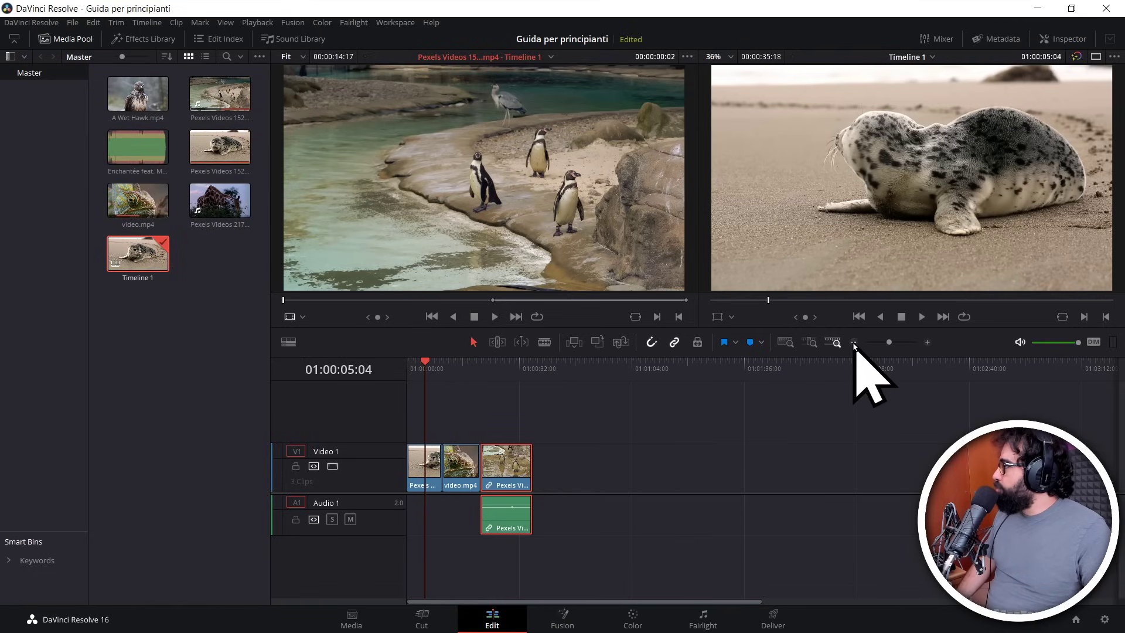
{"action": "left_click", "coordinate": [929, 342]}
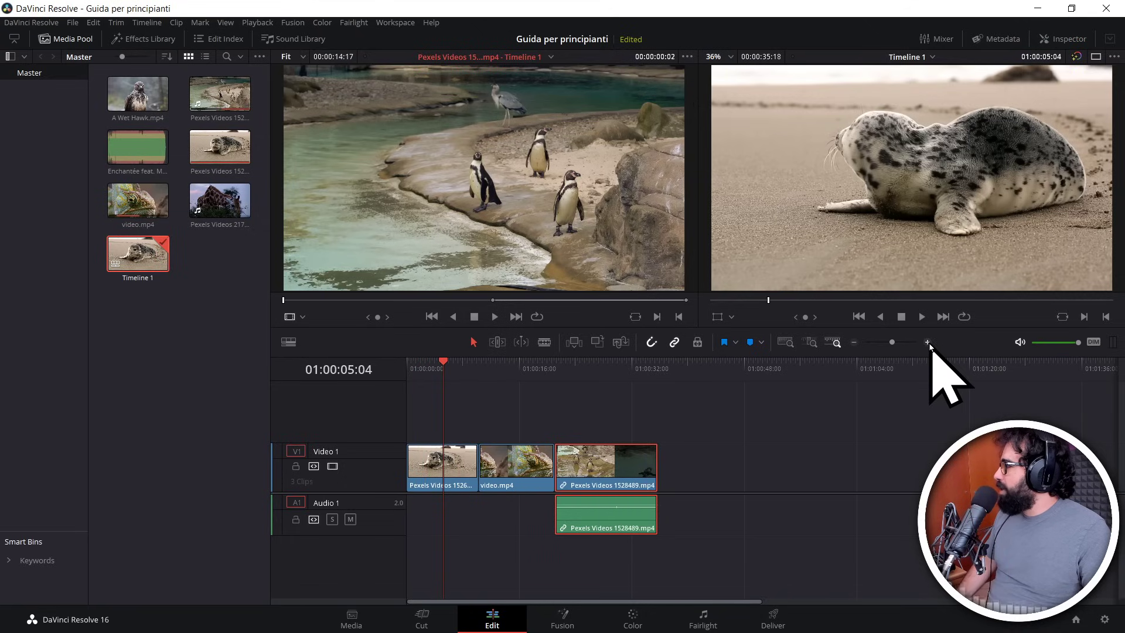
{"action": "left_click", "coordinate": [853, 343]}
{"action": "left_click", "coordinate": [853, 344]}
{"action": "left_click", "coordinate": [853, 343]}
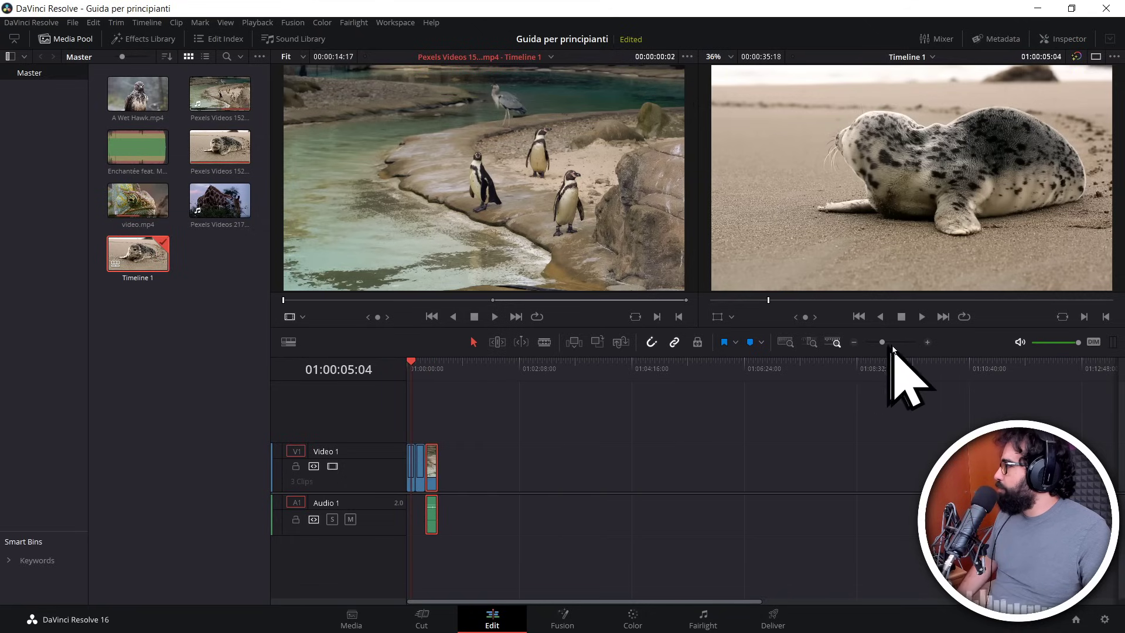
{"action": "left_click", "coordinate": [927, 342]}
{"action": "left_click", "coordinate": [927, 342]}
{"action": "left_click", "coordinate": [927, 342]}
{"action": "left_click", "coordinate": [927, 342]}
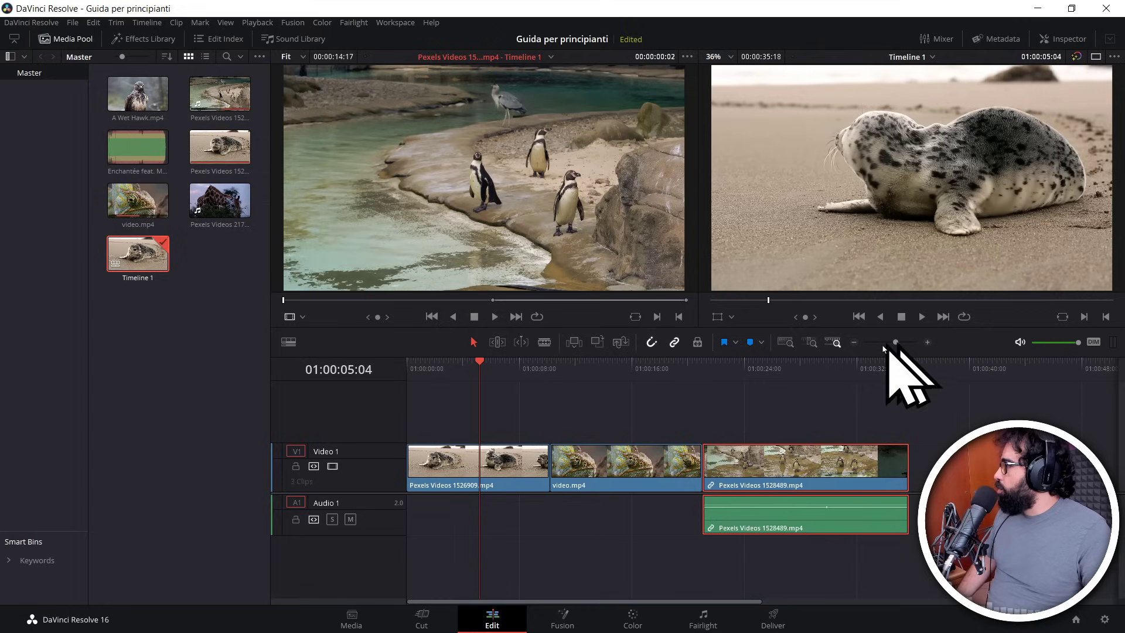
{"action": "left_click", "coordinate": [854, 343]}
{"action": "left_click", "coordinate": [853, 343]}
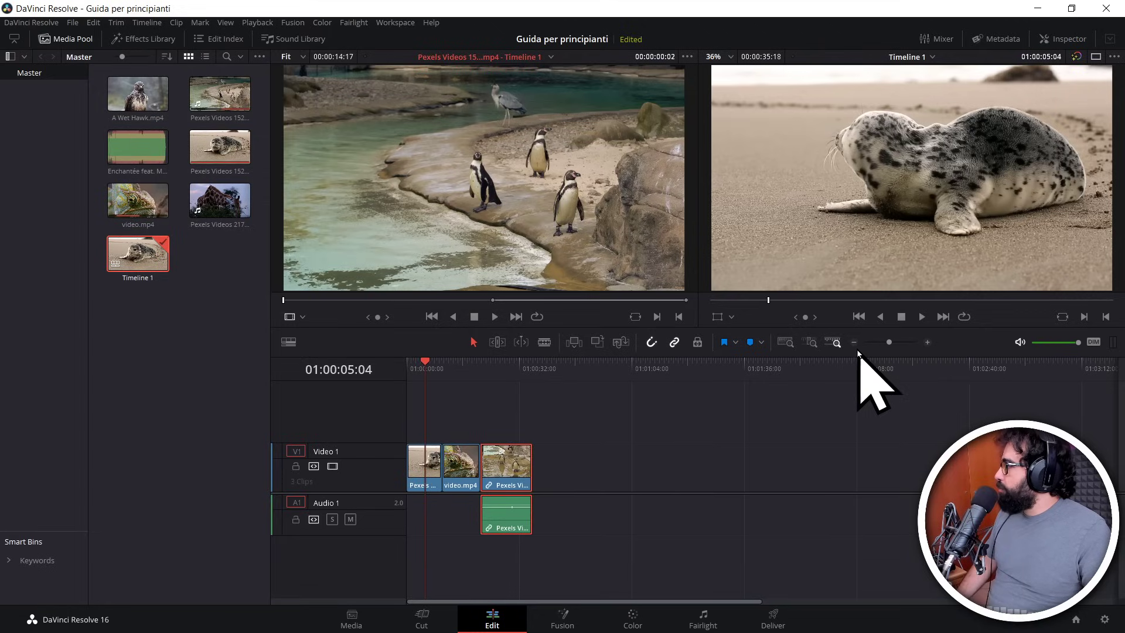
Step: Append A Wet Hawk.mp4 after the last clip on Video 1, then preview the chameleon and penguin clips
{"action": "left_click", "coordinate": [138, 121]}
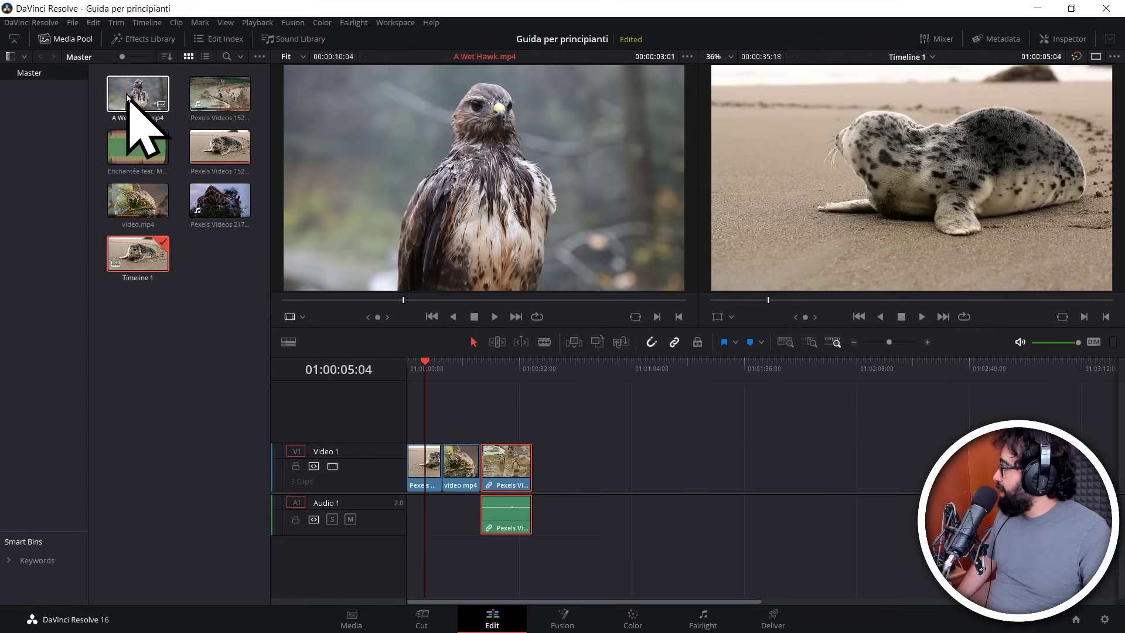
{"action": "left_click_drag", "start_coordinate": [138, 121], "coordinate": [475, 308]}
{"action": "left_click_drag", "start_coordinate": [551, 384], "coordinate": [559, 484]}
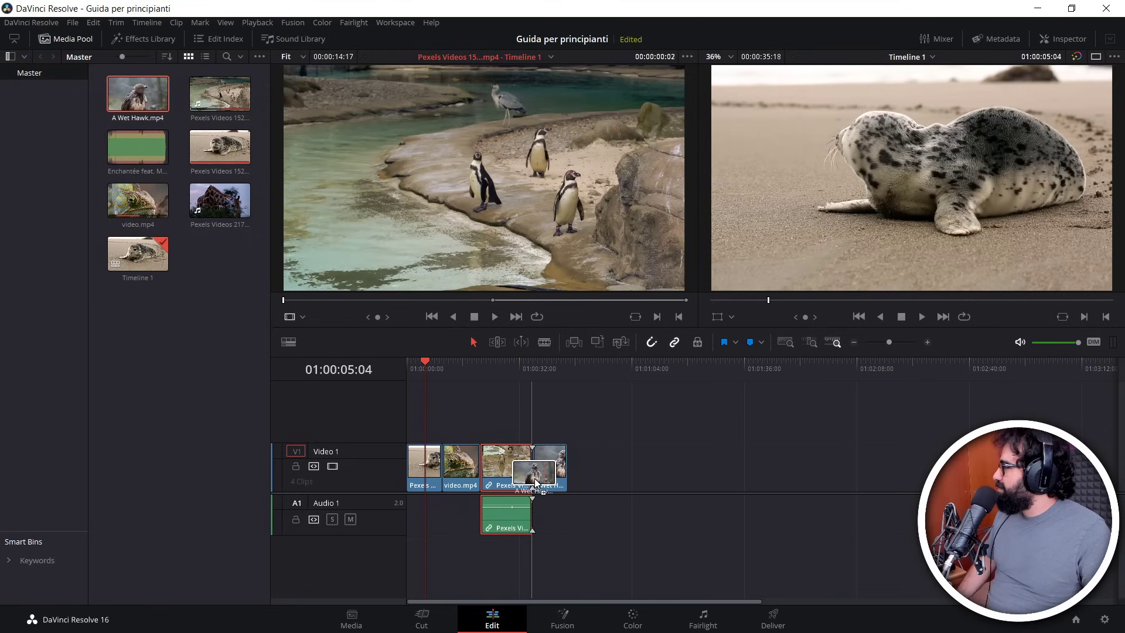
{"action": "left_click_drag", "start_coordinate": [539, 484], "coordinate": [553, 474]}
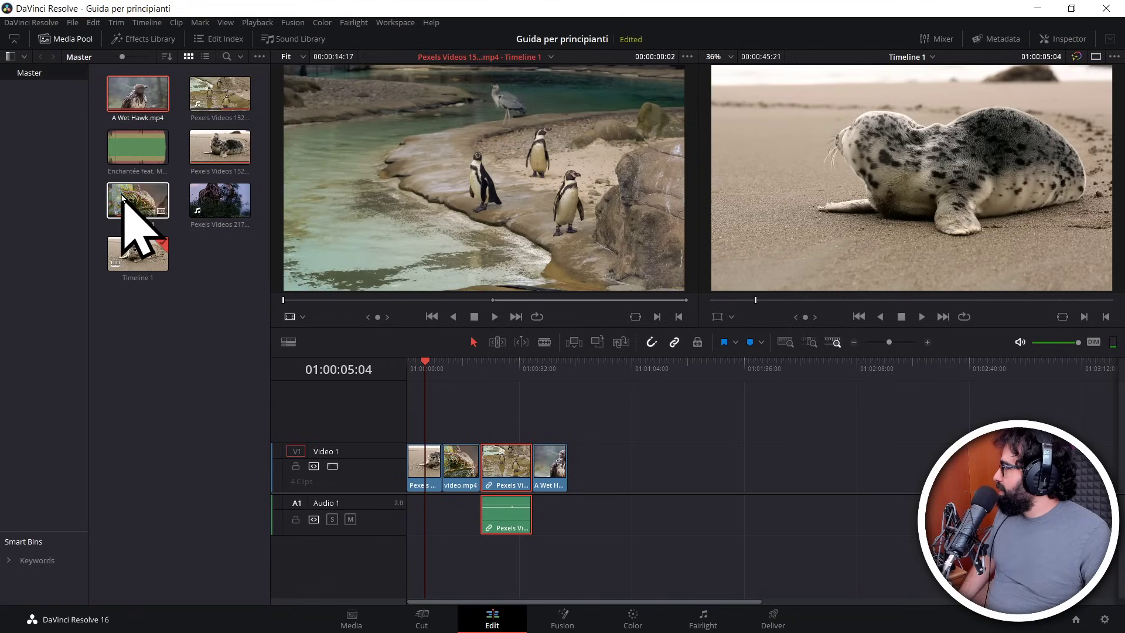
{"action": "left_click", "coordinate": [148, 200]}
{"action": "left_click", "coordinate": [223, 361]}
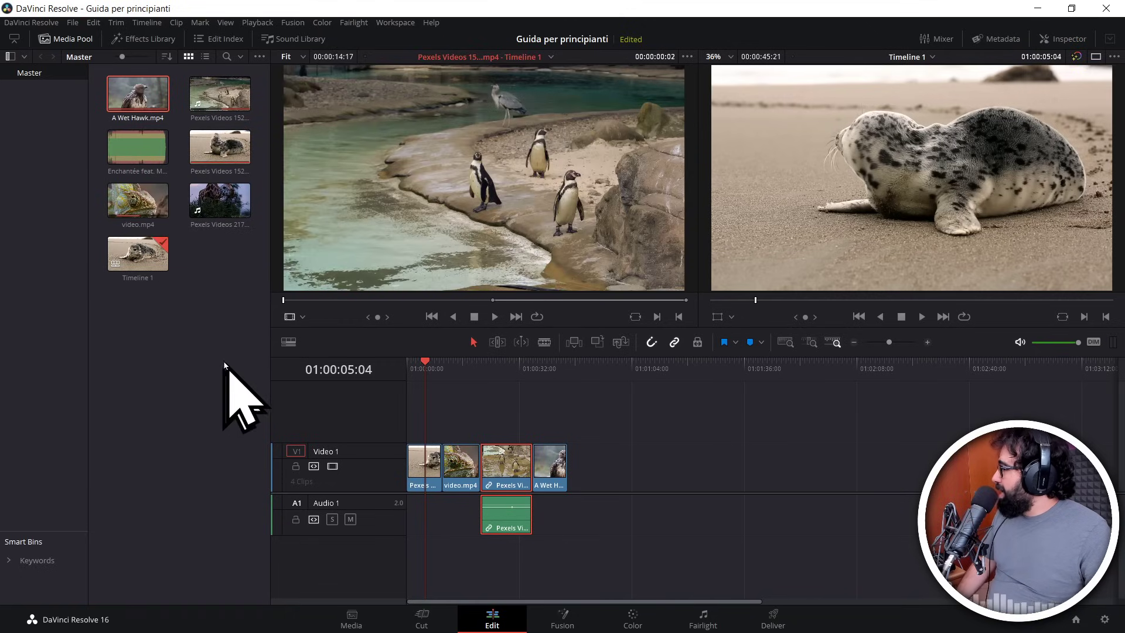
{"action": "left_click", "coordinate": [238, 315]}
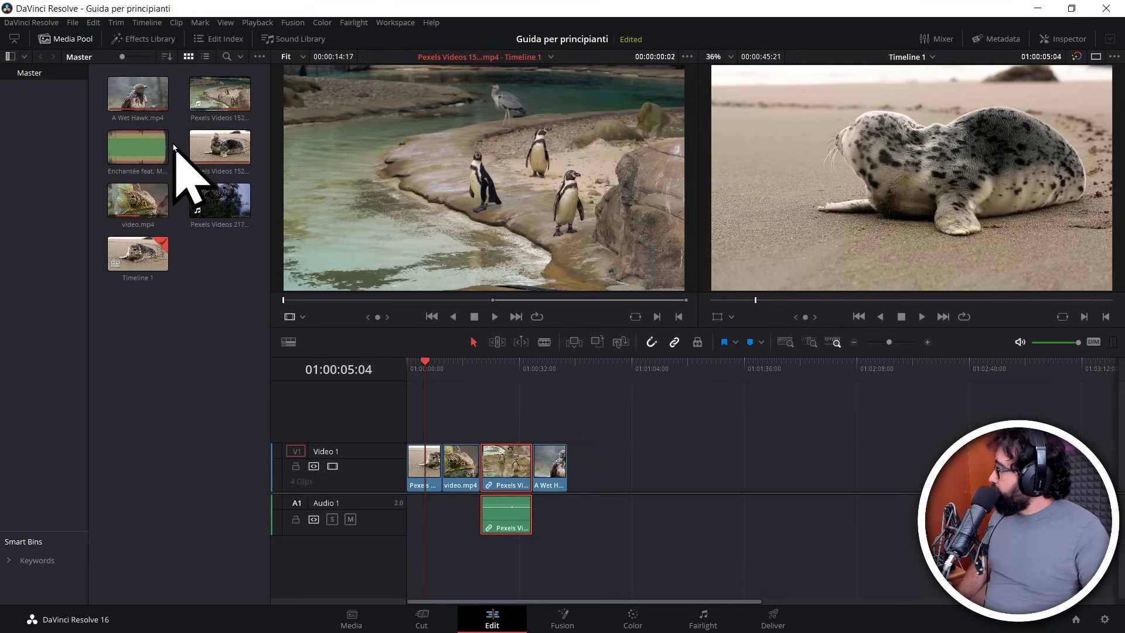
{"action": "left_click", "coordinate": [199, 105]}
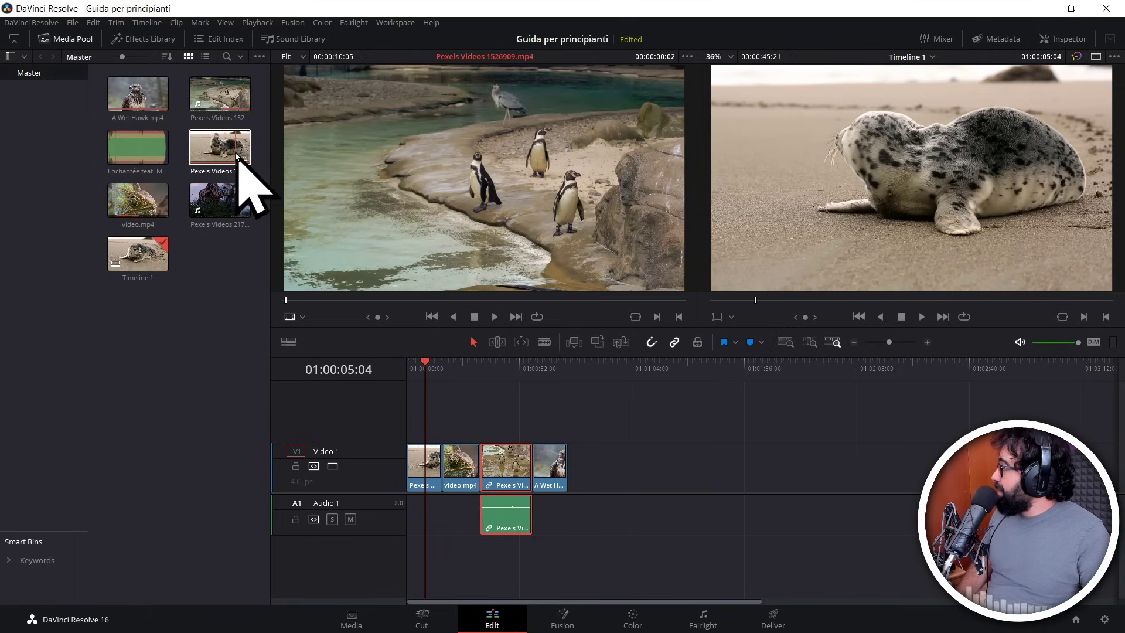
{"action": "left_click", "coordinate": [133, 212]}
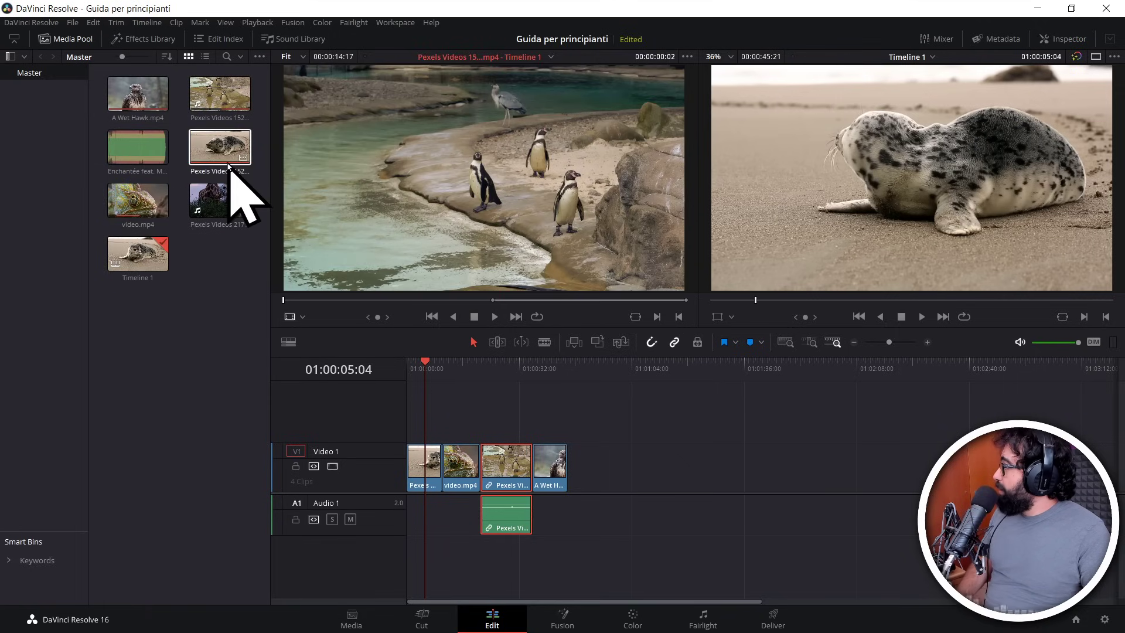
{"action": "left_click", "coordinate": [120, 103]}
{"action": "left_click", "coordinate": [213, 149]}
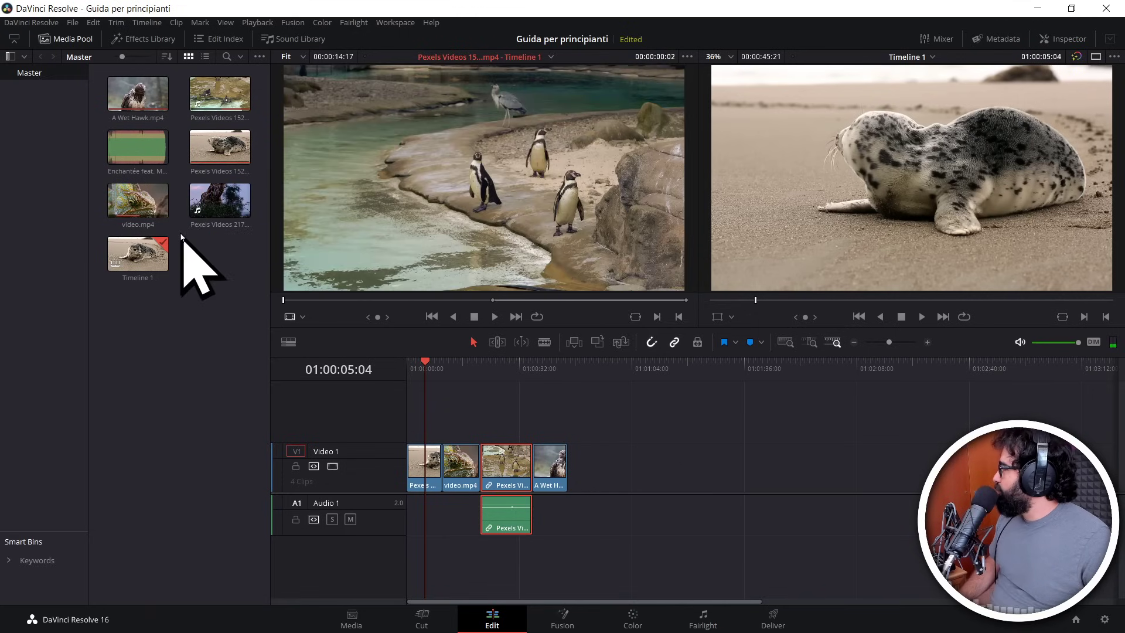
Step: Drop the giraffe Pexels clip with its audio after A Wet Hawk on V1/A1
{"action": "left_click_drag", "start_coordinate": [229, 205], "coordinate": [588, 487]}
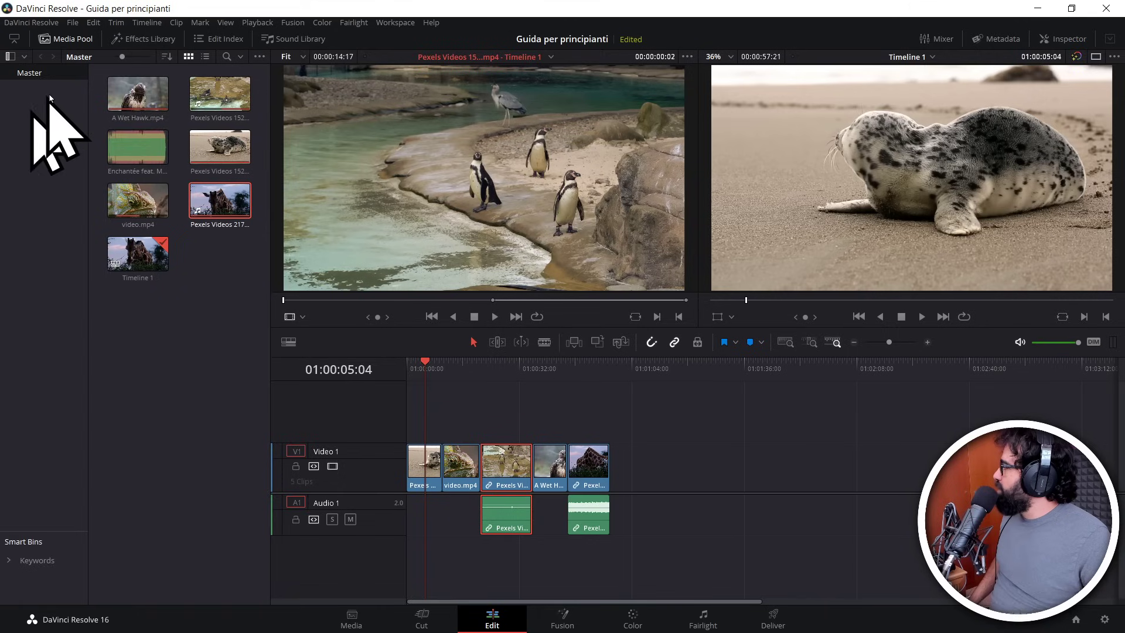
Step: Place Enchantée feat. Mr Stabalina - Slynk.mp3 on a new Audio 2 track at the timeline start
{"action": "left_click", "coordinate": [129, 142]}
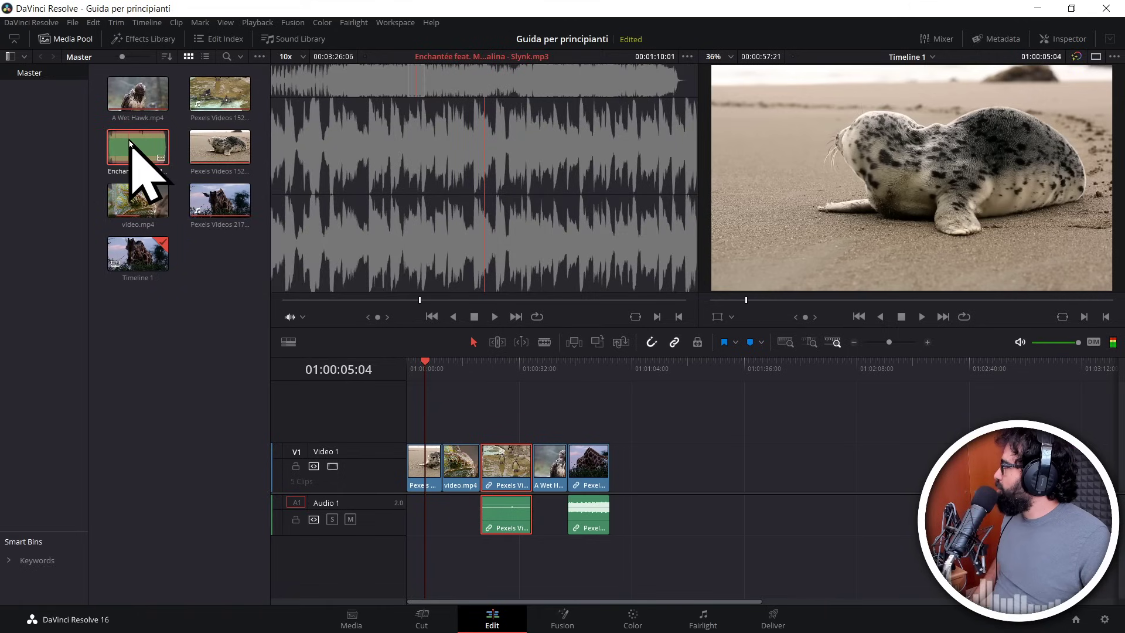
{"action": "left_click_drag", "start_coordinate": [130, 142], "coordinate": [403, 526]}
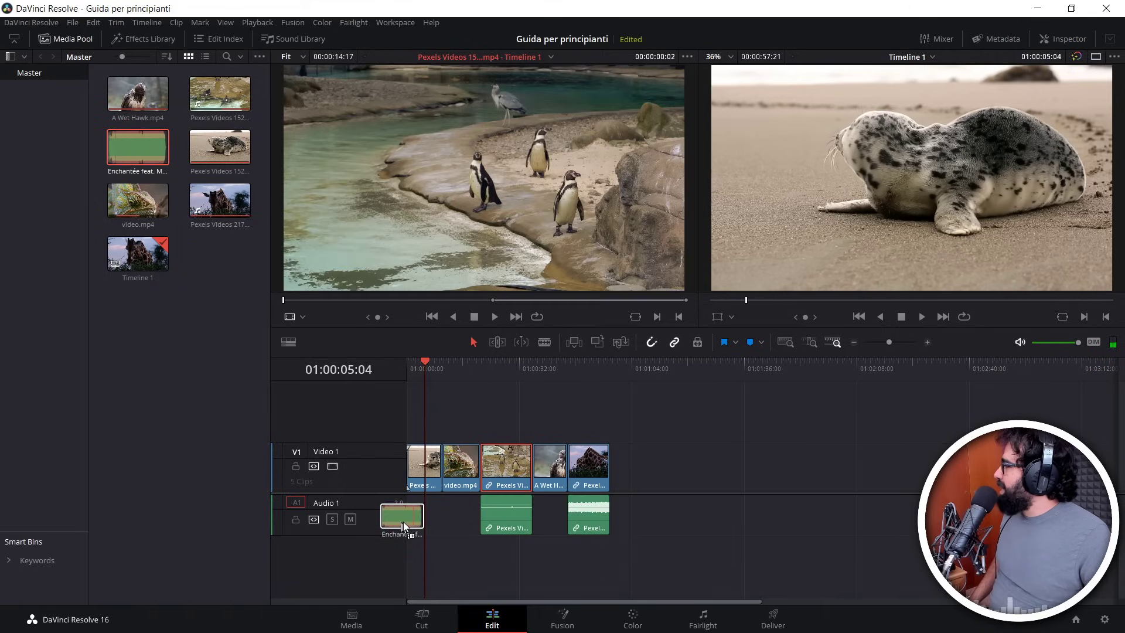
{"action": "mouse_move", "coordinate": [403, 526]}
{"action": "left_mouse_down"}
{"action": "mouse_move", "coordinate": [456, 513]}
{"action": "mouse_move", "coordinate": [437, 514]}
{"action": "mouse_move", "coordinate": [459, 545]}
{"action": "mouse_move", "coordinate": [441, 537]}
{"action": "mouse_move", "coordinate": [413, 563]}
{"action": "mouse_move", "coordinate": [460, 564]}
{"action": "mouse_move", "coordinate": [409, 557]}
{"action": "left_mouse_up"}
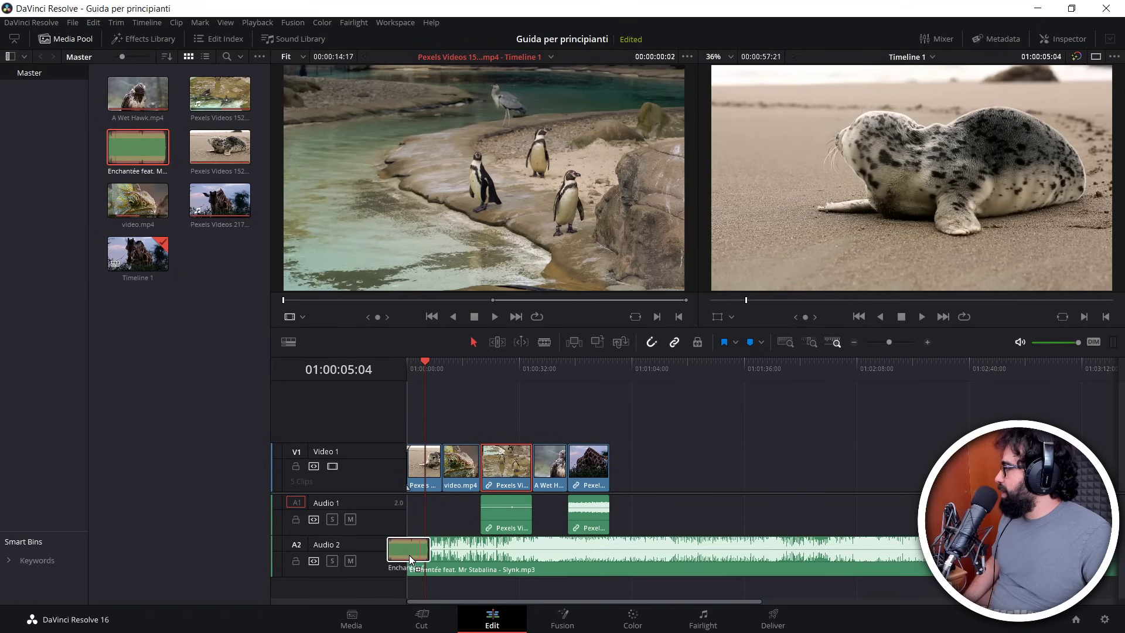
{"action": "left_click_drag", "start_coordinate": [409, 558], "coordinate": [652, 561]}
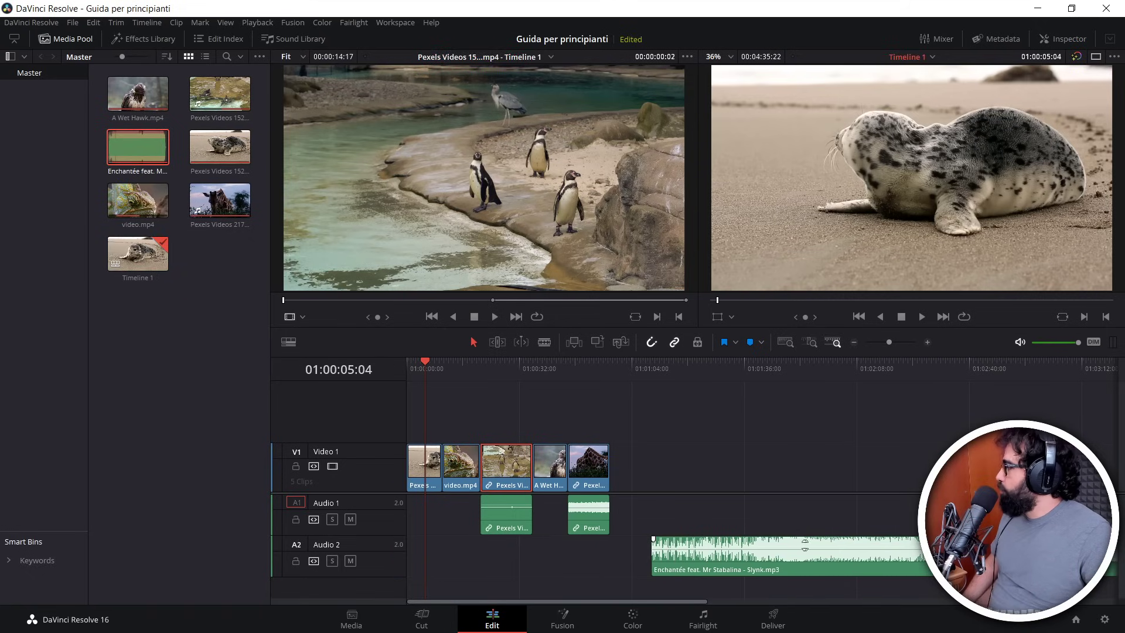
{"action": "left_click_drag", "start_coordinate": [875, 541], "coordinate": [875, 551]}
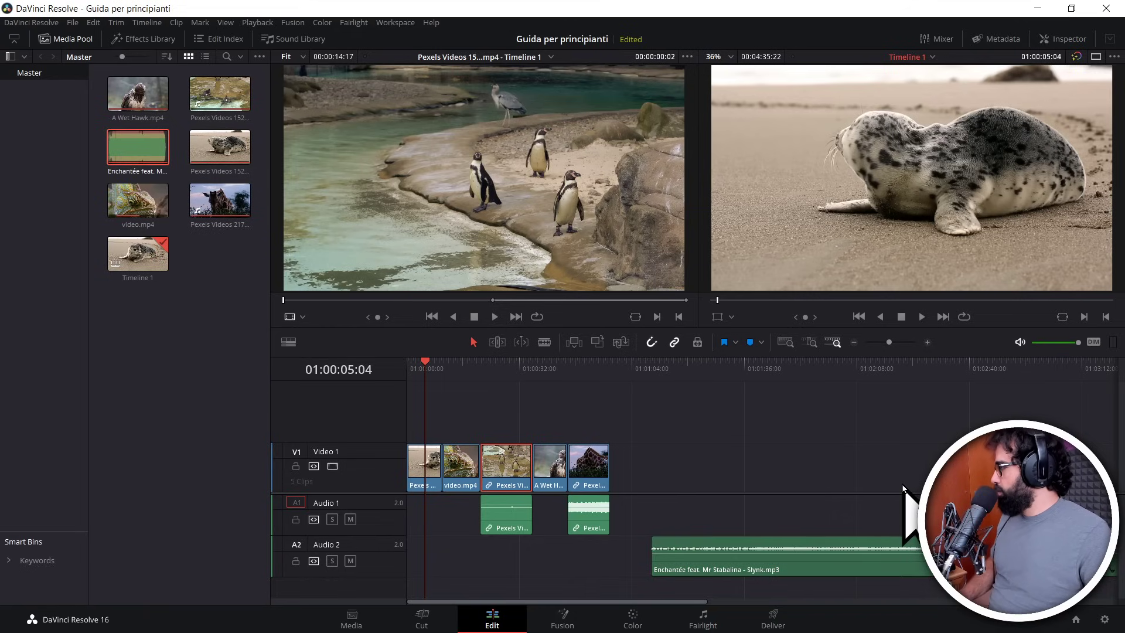
{"action": "key", "text": "ctrl+z"}
{"action": "left_click_drag", "start_coordinate": [930, 573], "coordinate": [678, 566]}
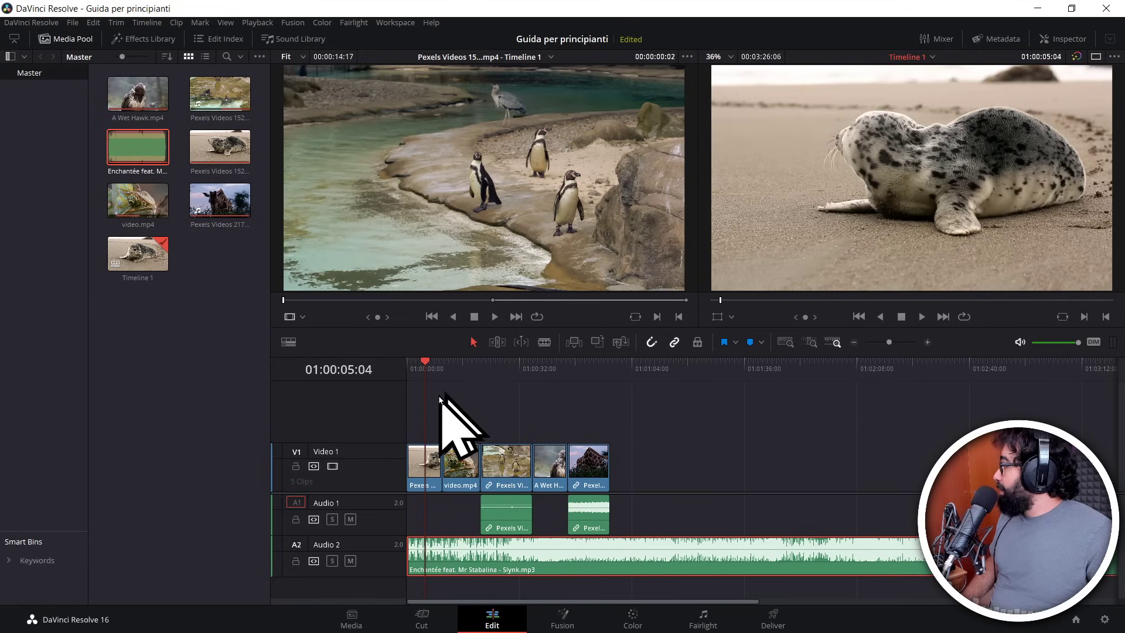
{"action": "left_click_drag", "start_coordinate": [426, 364], "coordinate": [408, 365]}
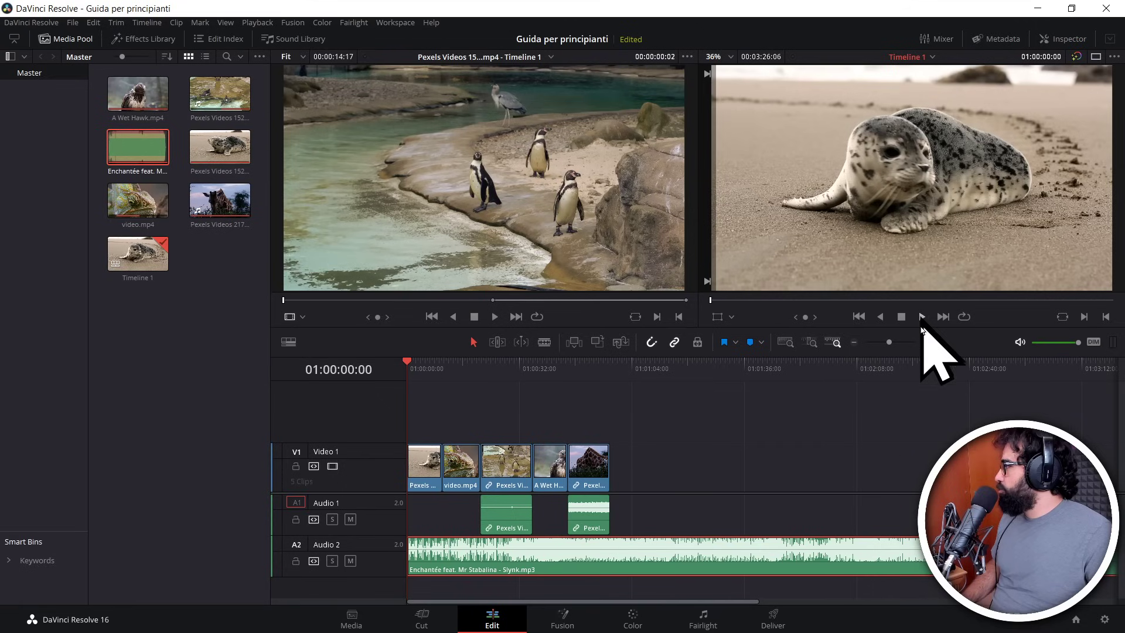
{"action": "key", "text": "space"}
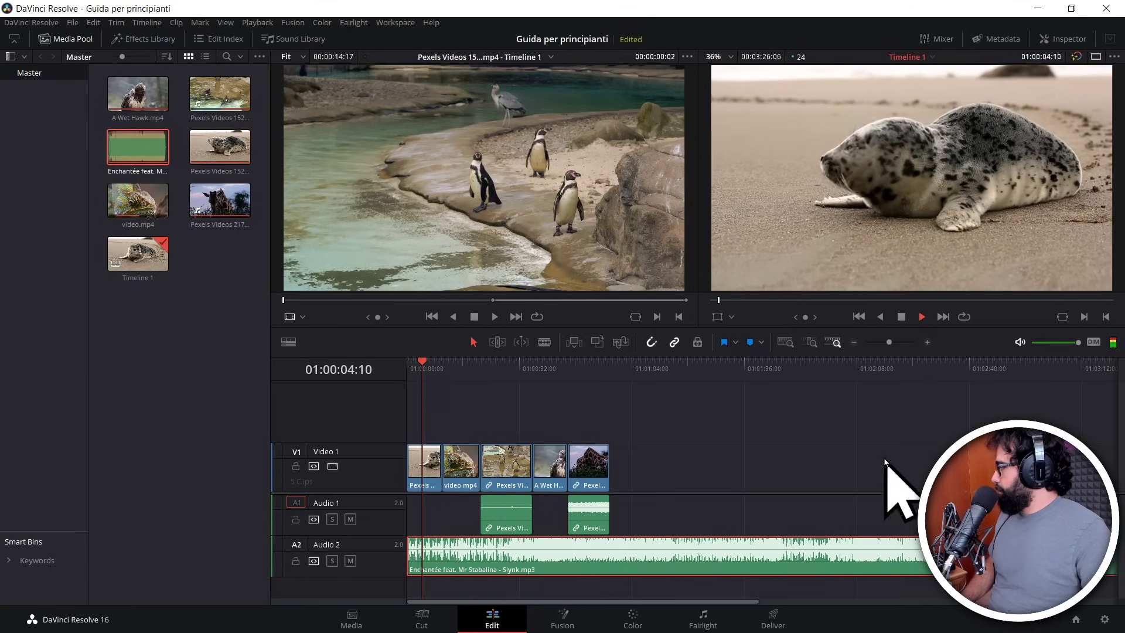
{"action": "left_click", "coordinate": [461, 367]}
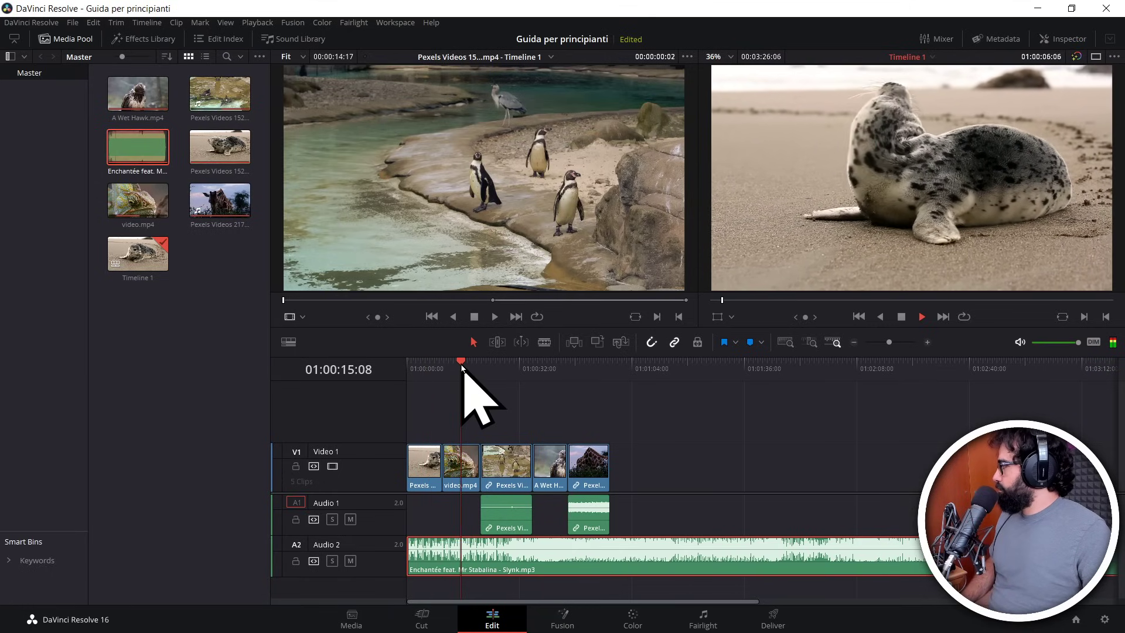
{"action": "left_click", "coordinate": [494, 364]}
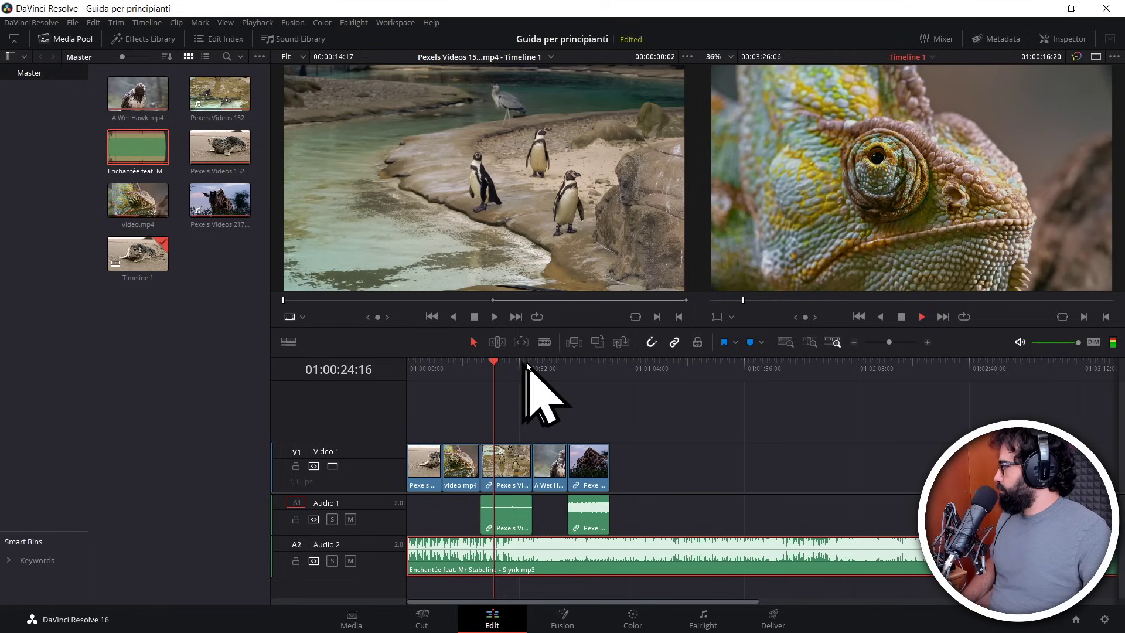
{"action": "left_click", "coordinate": [545, 364]}
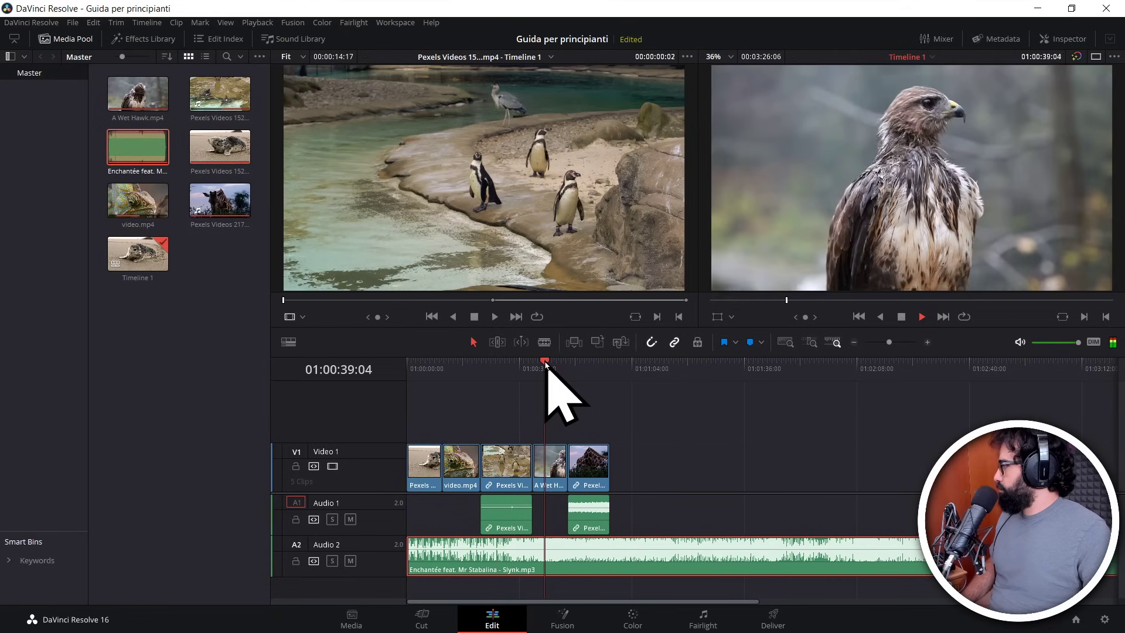
{"action": "left_click", "coordinate": [585, 364]}
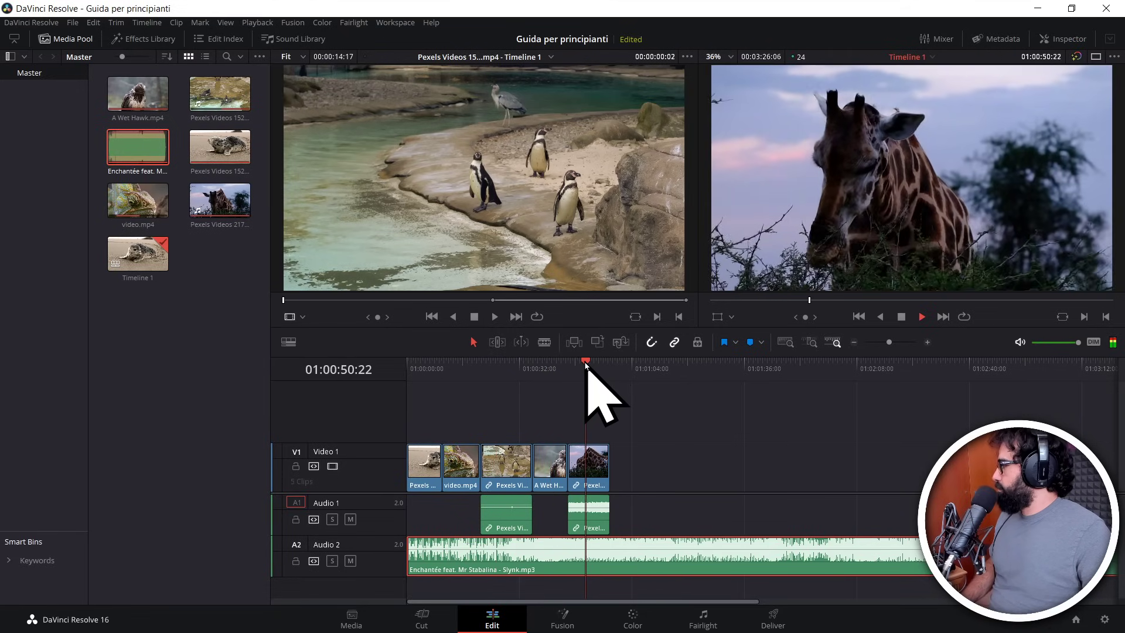
{"action": "key", "text": "space"}
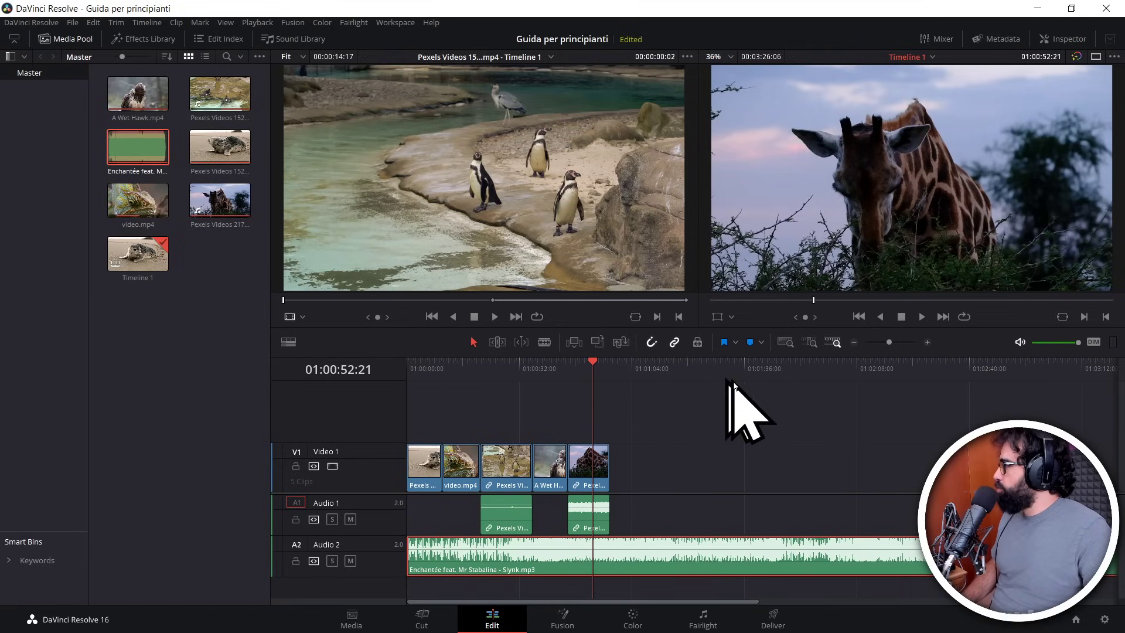
{"action": "key", "text": "space"}
{"action": "key", "text": "space"}
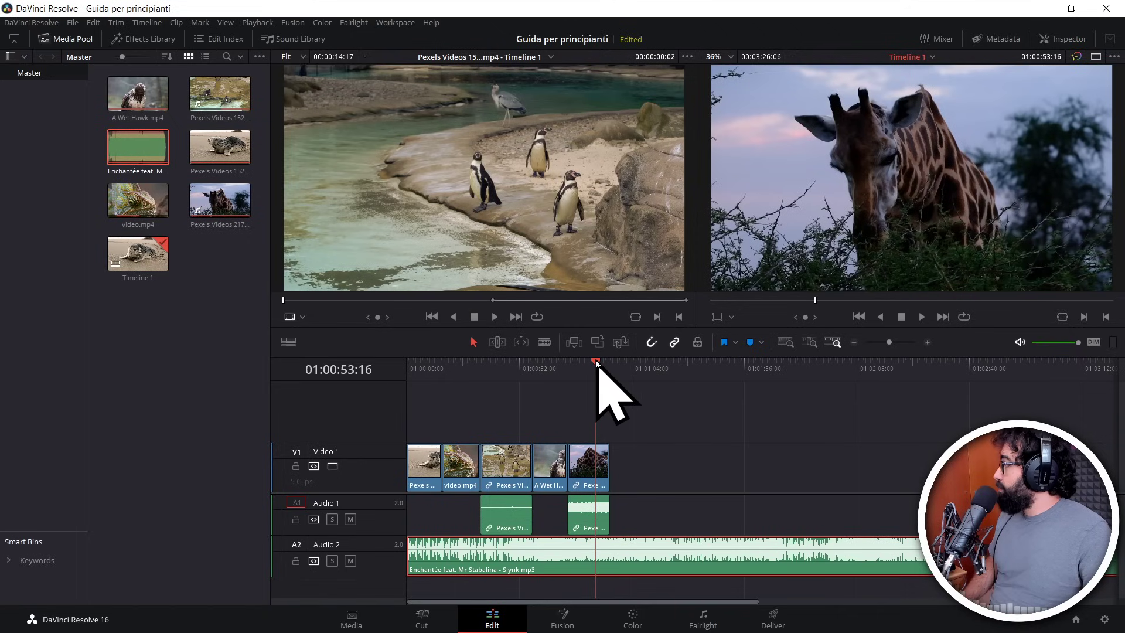
{"action": "left_click_drag", "start_coordinate": [596, 363], "coordinate": [389, 375]}
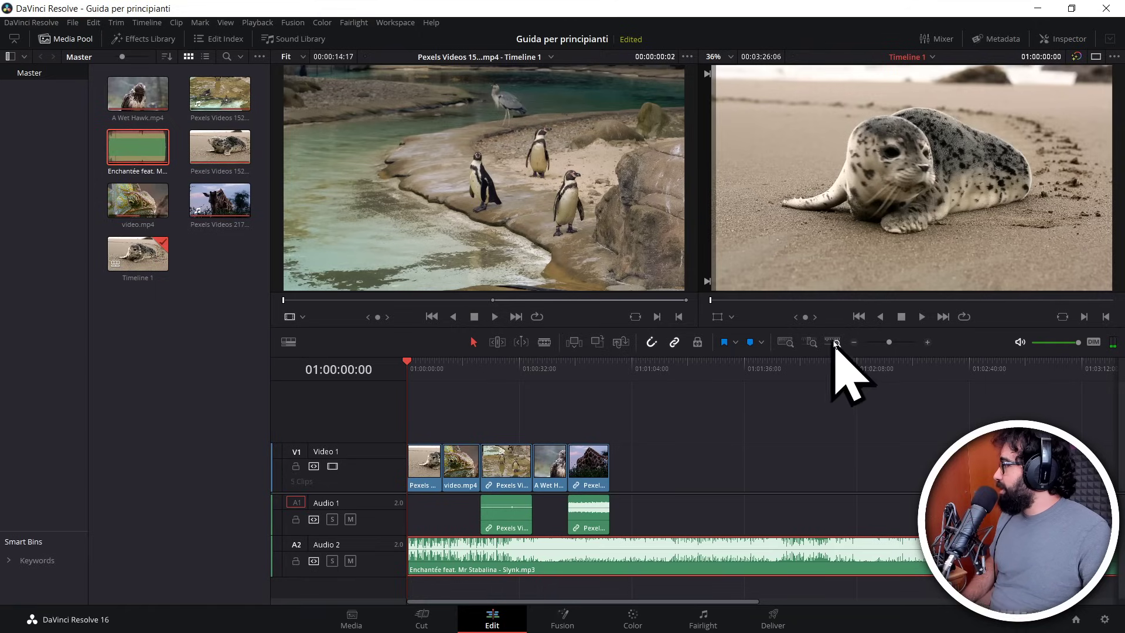
Step: Trim the Enchantée music's end on Audio 2 so it stops just after the last video clip
{"action": "left_click", "coordinate": [852, 345]}
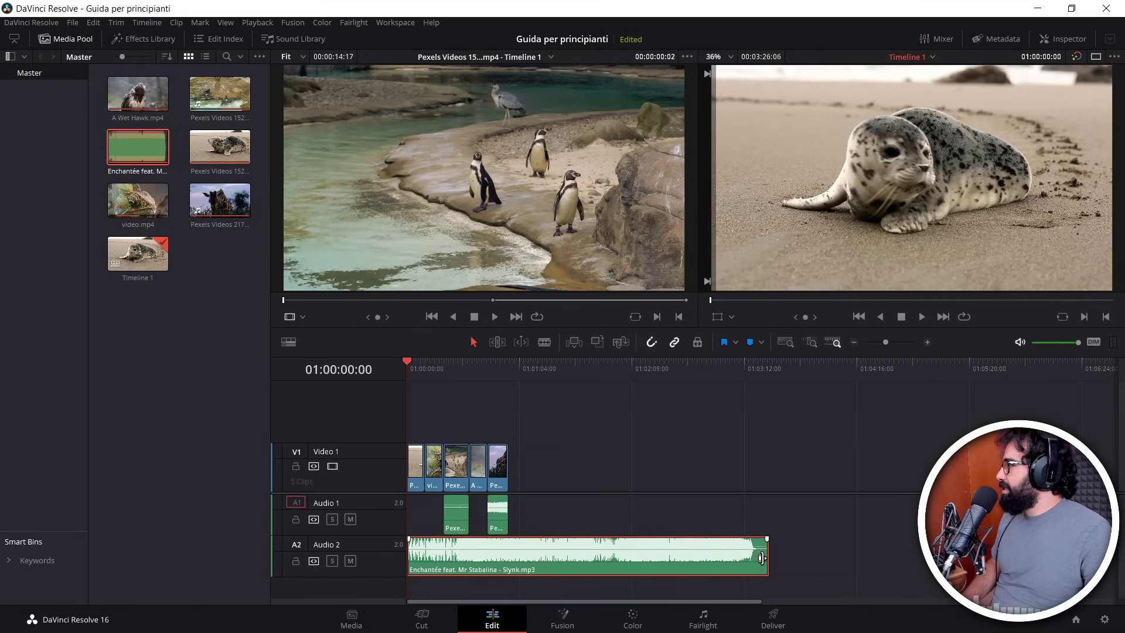
{"action": "left_click", "coordinate": [761, 558]}
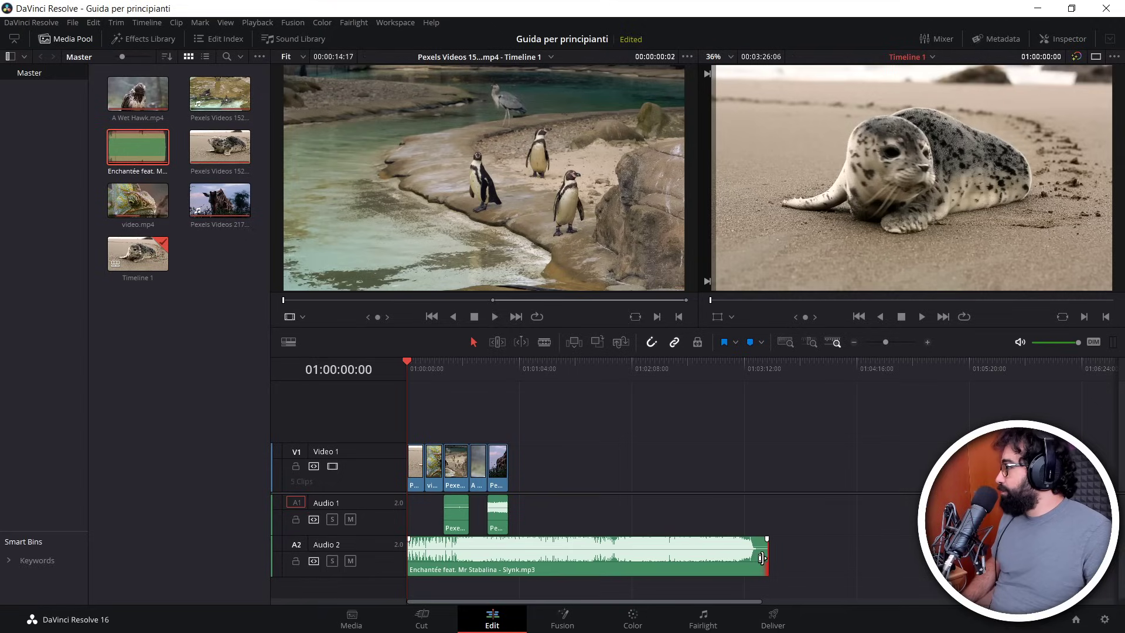
{"action": "left_click_drag", "start_coordinate": [761, 558], "coordinate": [569, 560]}
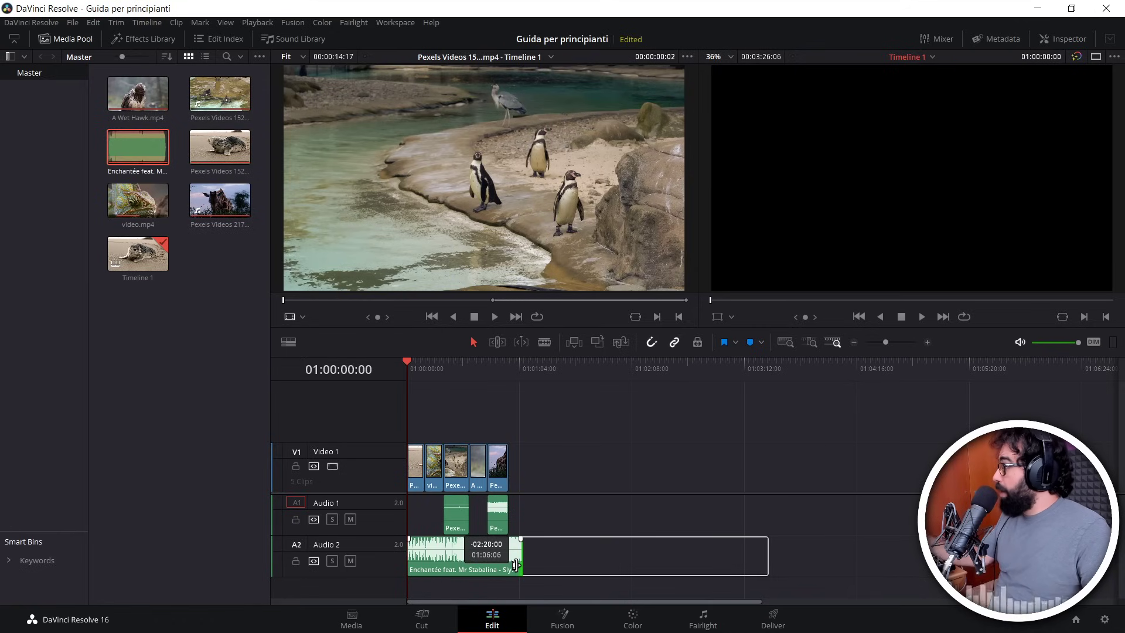
{"action": "left_click_drag", "start_coordinate": [514, 572], "coordinate": [520, 572]}
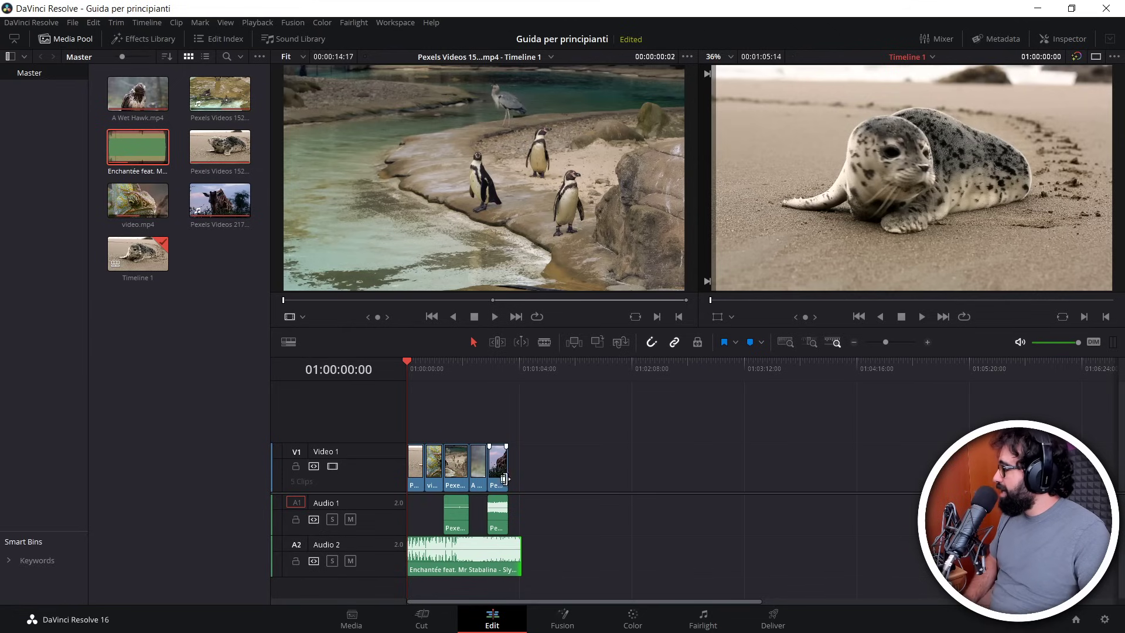
{"action": "left_click", "coordinate": [927, 343]}
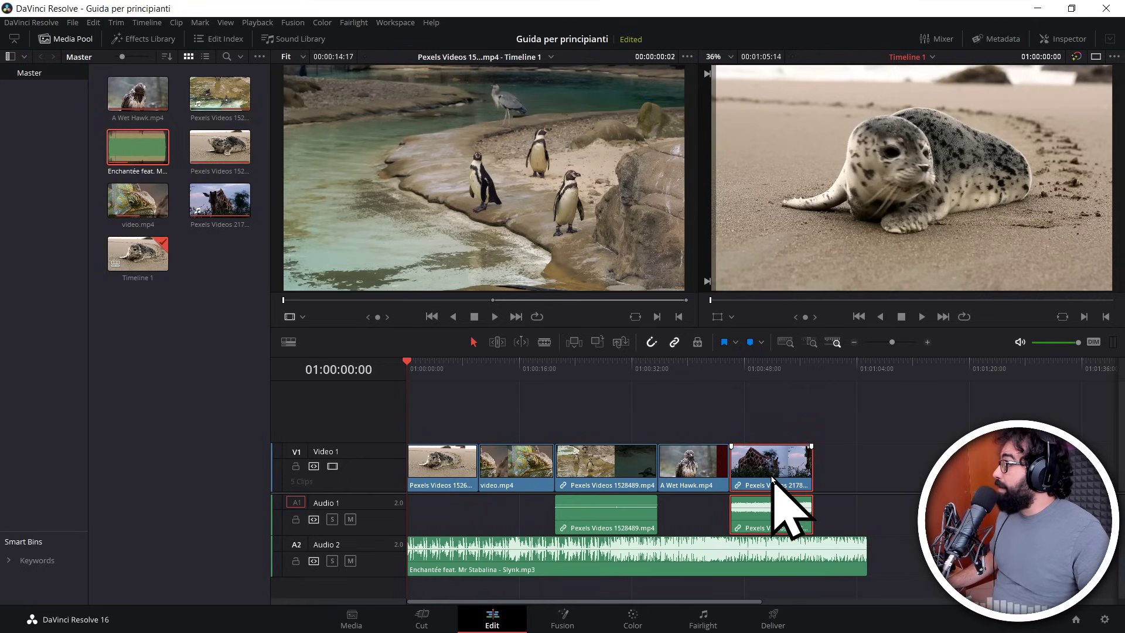
Step: Shift the giraffe, hawk, Pexels Videos 1528489 and video.mp4 clips right to open gaps
{"action": "left_click_drag", "start_coordinate": [772, 478], "coordinate": [910, 481]}
{"action": "left_click_drag", "start_coordinate": [706, 473], "coordinate": [825, 474]}
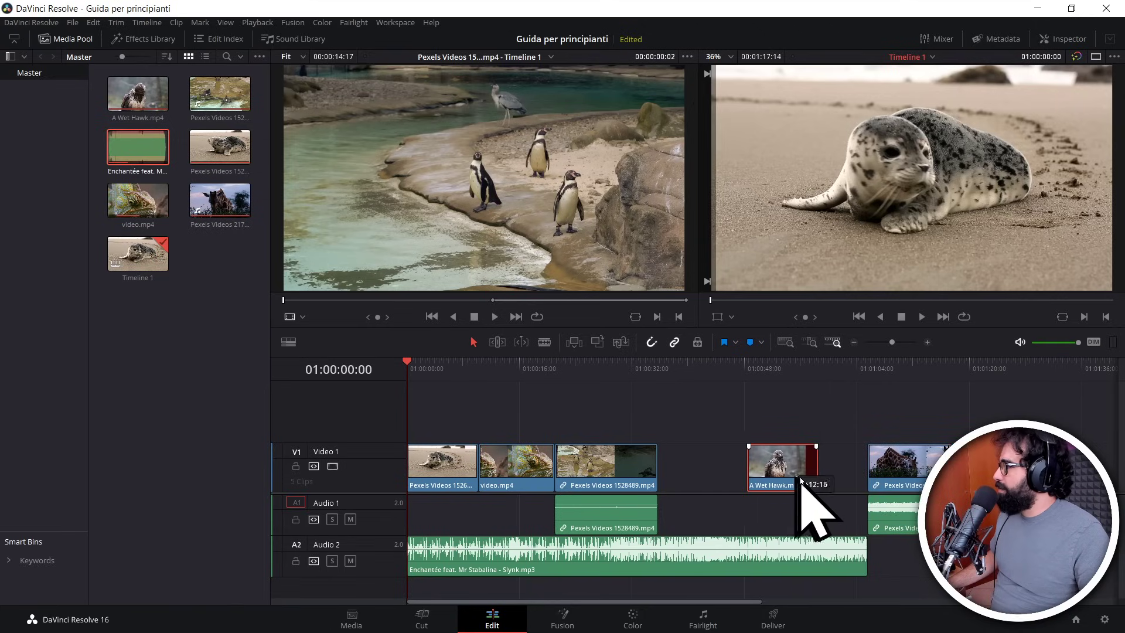
{"action": "left_click_drag", "start_coordinate": [624, 468], "coordinate": [694, 469]}
{"action": "left_click_drag", "start_coordinate": [533, 473], "coordinate": [567, 473]}
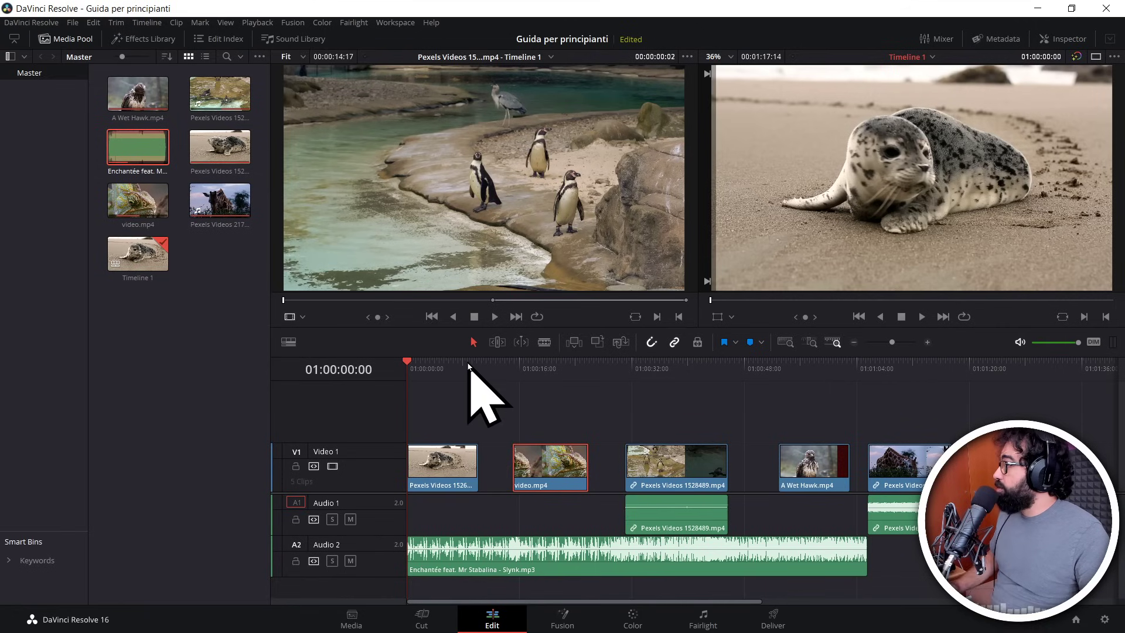
Step: Play the timeline from around eight seconds, stopping at 01:00:16:13
{"action": "left_click", "coordinate": [469, 361]}
{"action": "key", "text": "space"}
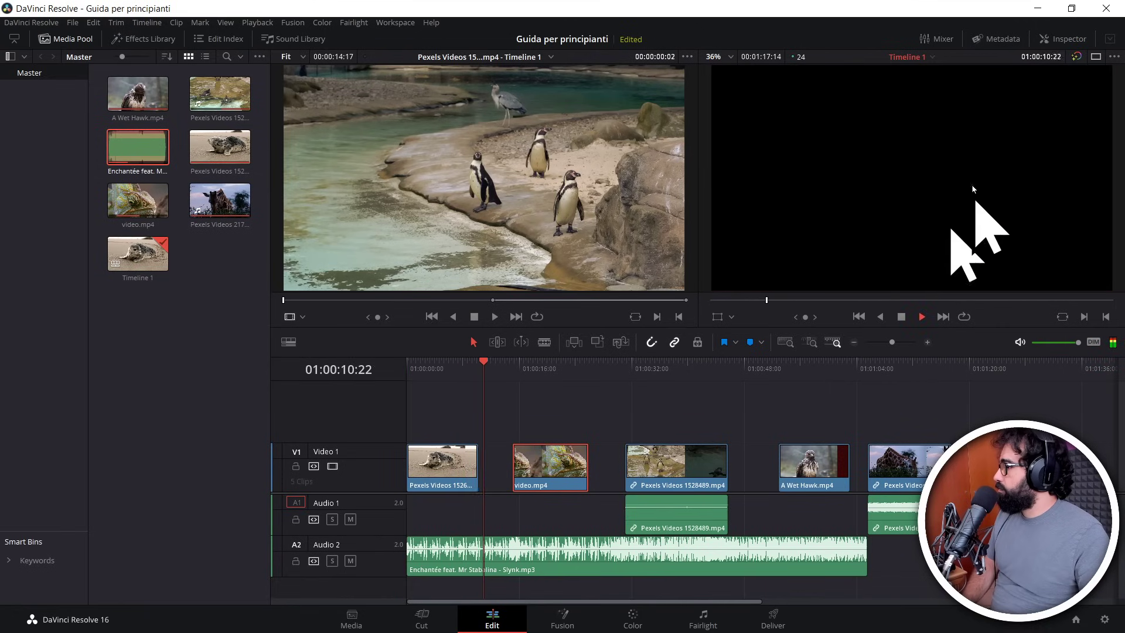
{"action": "key", "text": "space"}
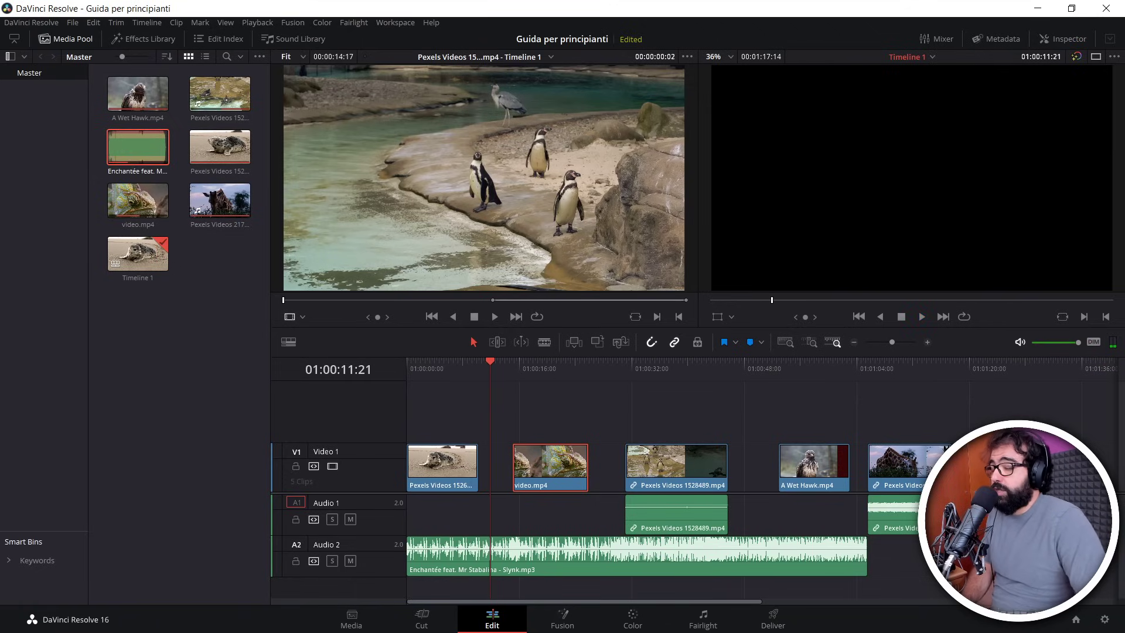
{"action": "key", "text": "space"}
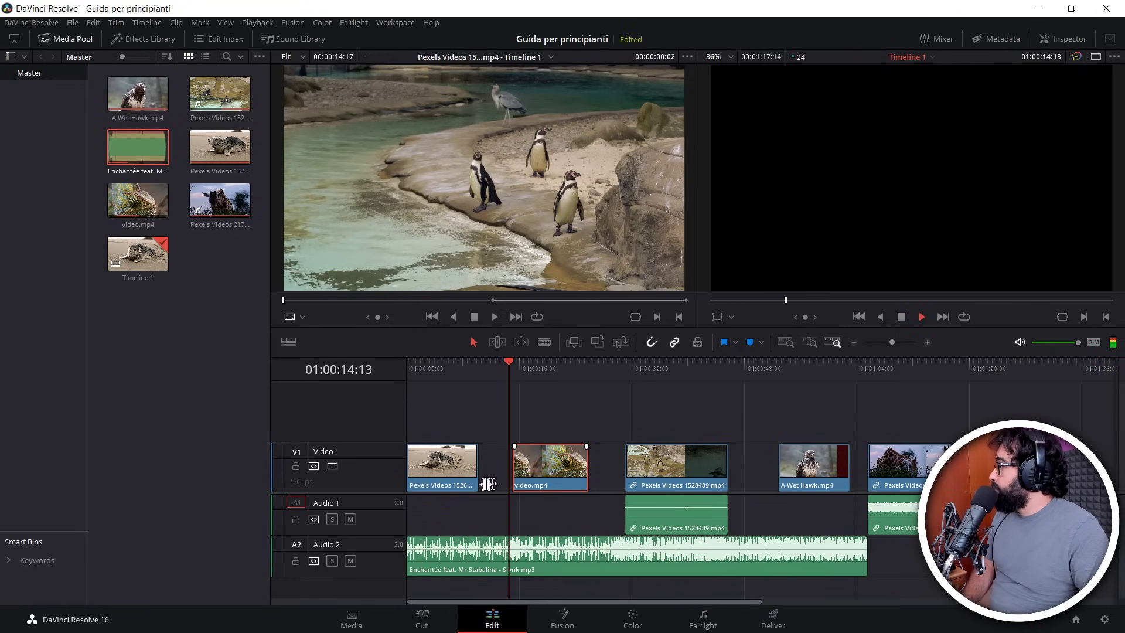
{"action": "key", "text": "space"}
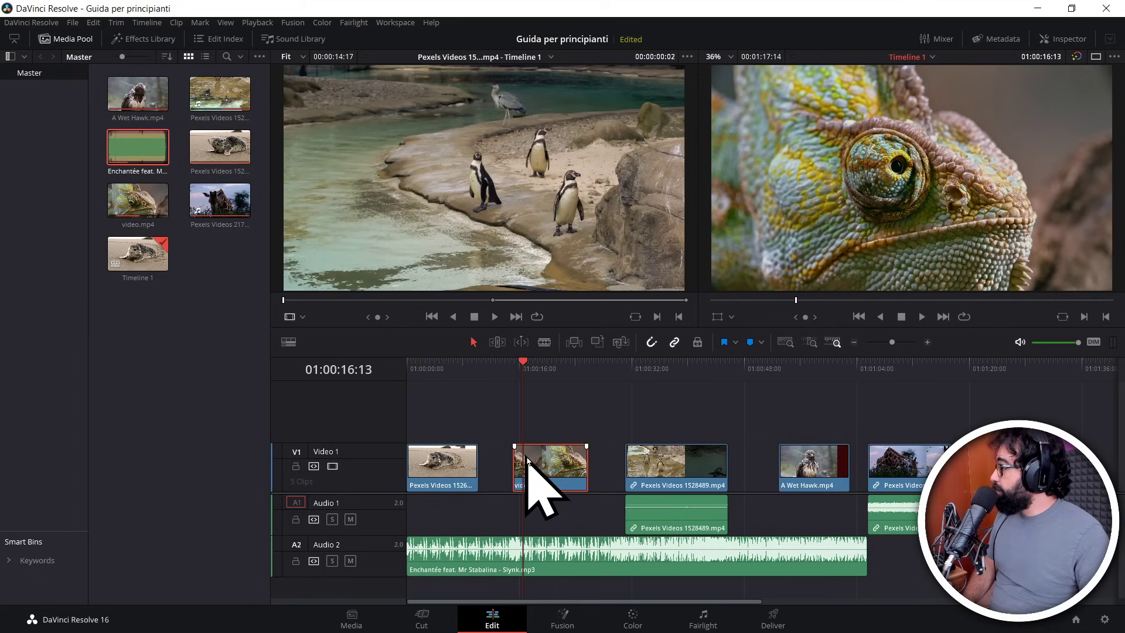
Step: Butt video.mp4 and Pexels Videos 1528489 together, with hawk and giraffe following after a small gap
{"action": "left_click_drag", "start_coordinate": [557, 483], "coordinate": [522, 483]}
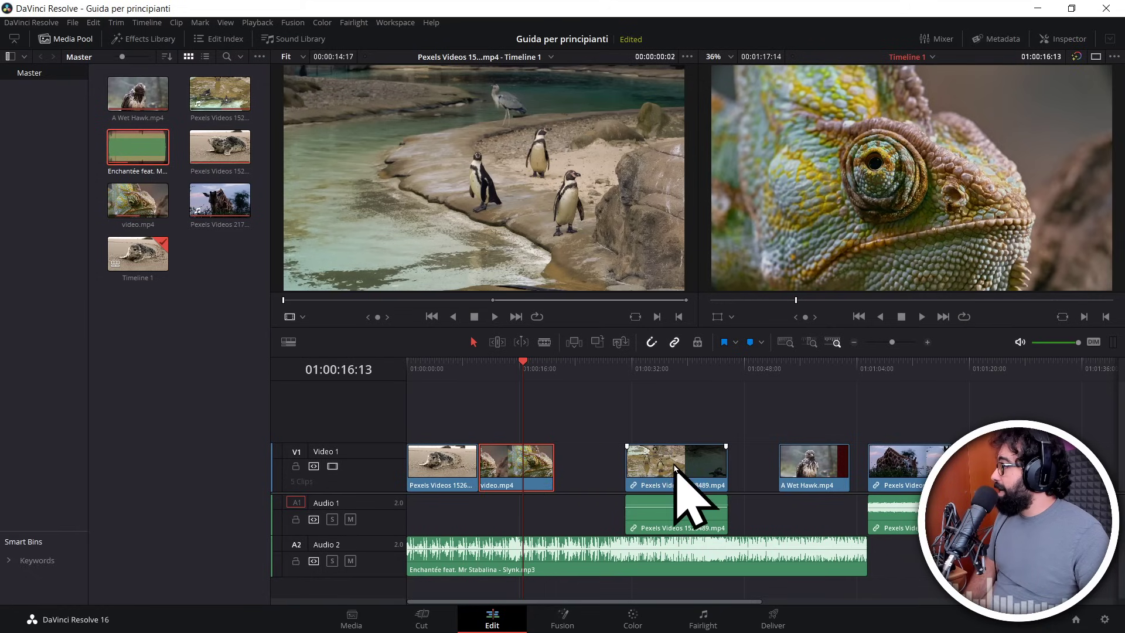
{"action": "mouse_move", "coordinate": [675, 467]}
{"action": "left_mouse_down"}
{"action": "mouse_move", "coordinate": [648, 502]}
{"action": "mouse_move", "coordinate": [645, 469]}
{"action": "left_mouse_up"}
{"action": "mouse_move", "coordinate": [902, 466]}
{"action": "left_mouse_down"}
{"action": "mouse_move", "coordinate": [963, 466]}
{"action": "mouse_move", "coordinate": [928, 466]}
{"action": "left_mouse_up"}
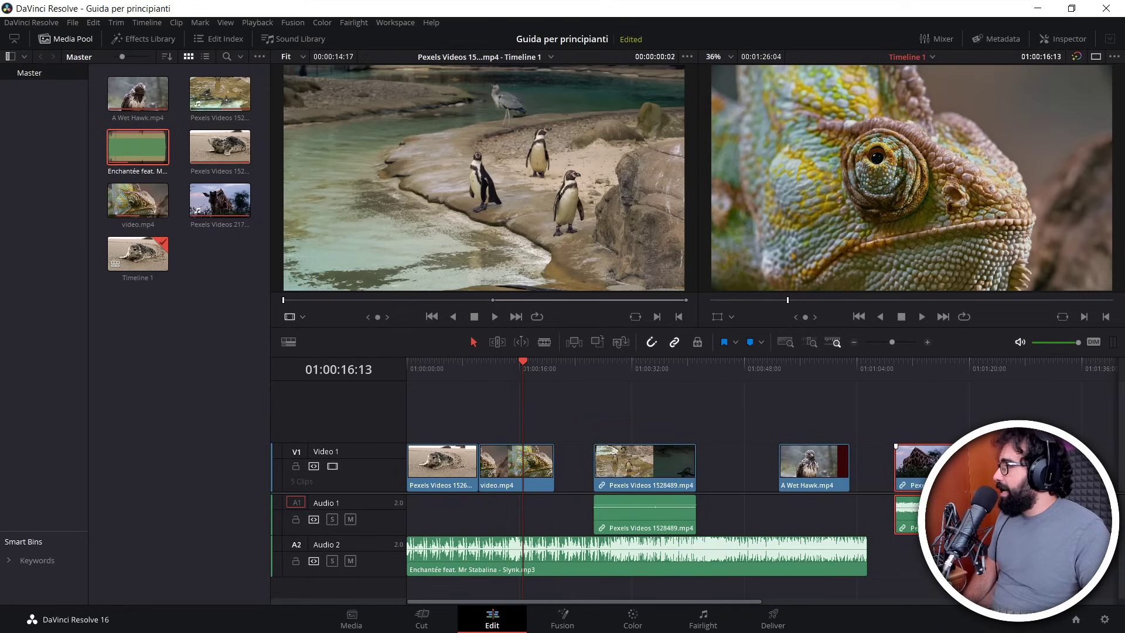
{"action": "left_click_drag", "start_coordinate": [820, 479], "coordinate": [779, 479]}
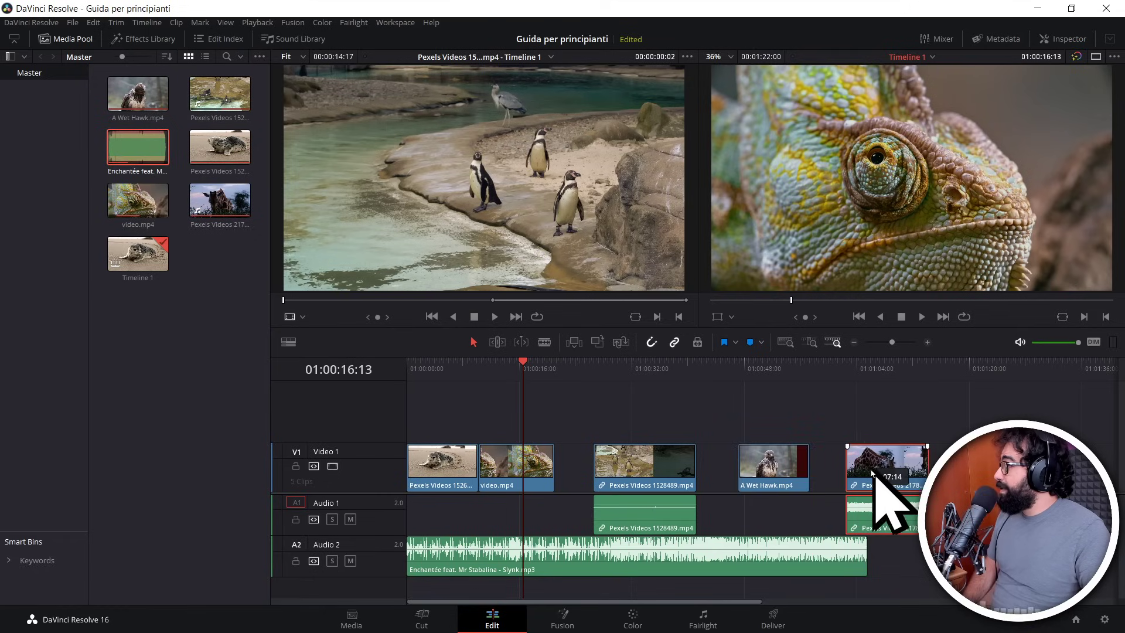
{"action": "left_click_drag", "start_coordinate": [931, 468], "coordinate": [871, 468]}
{"action": "left_click_drag", "start_coordinate": [674, 469], "coordinate": [635, 468]}
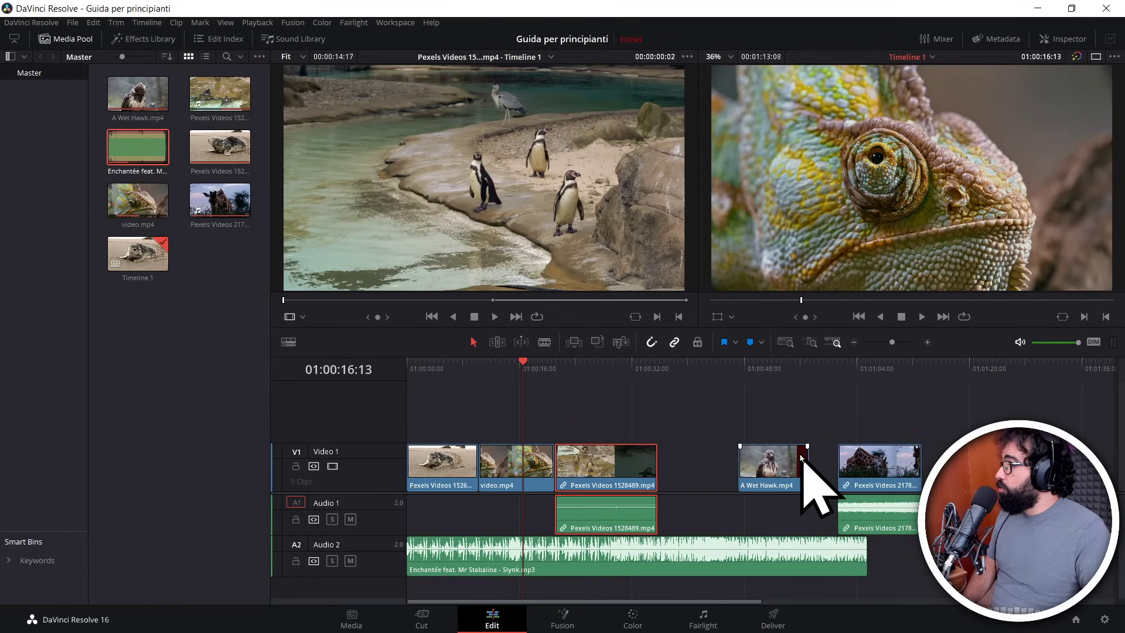
{"action": "left_click_drag", "start_coordinate": [776, 462], "coordinate": [696, 461]}
{"action": "left_click_drag", "start_coordinate": [876, 466], "coordinate": [768, 466]}
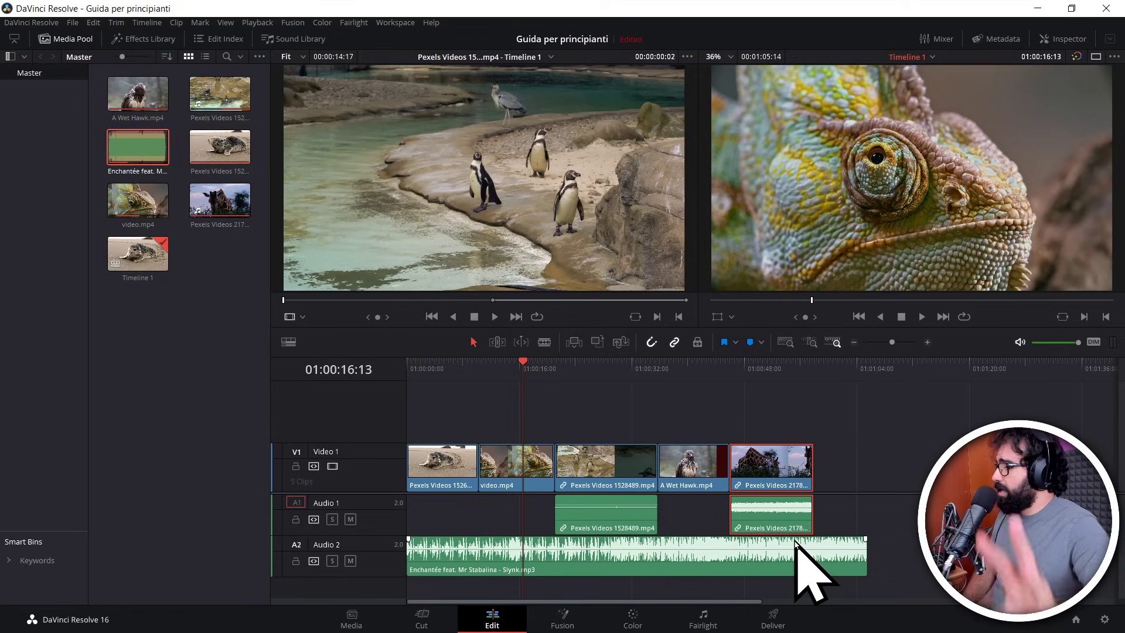
{"action": "left_click_drag", "start_coordinate": [766, 478], "coordinate": [792, 477]}
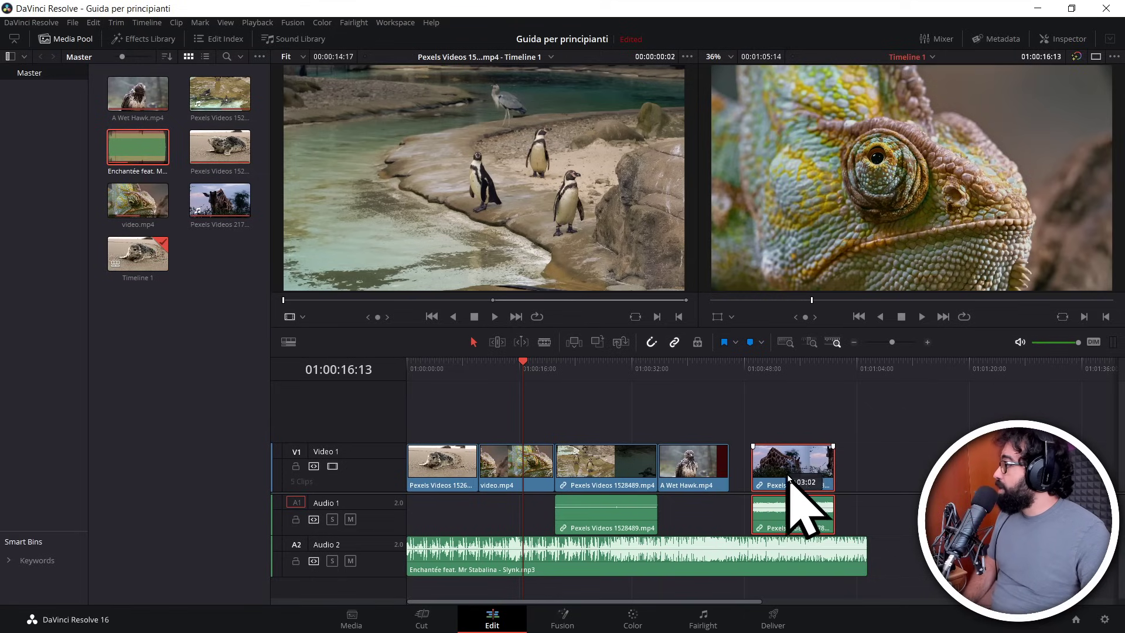
{"action": "left_click_drag", "start_coordinate": [682, 463], "coordinate": [708, 463]}
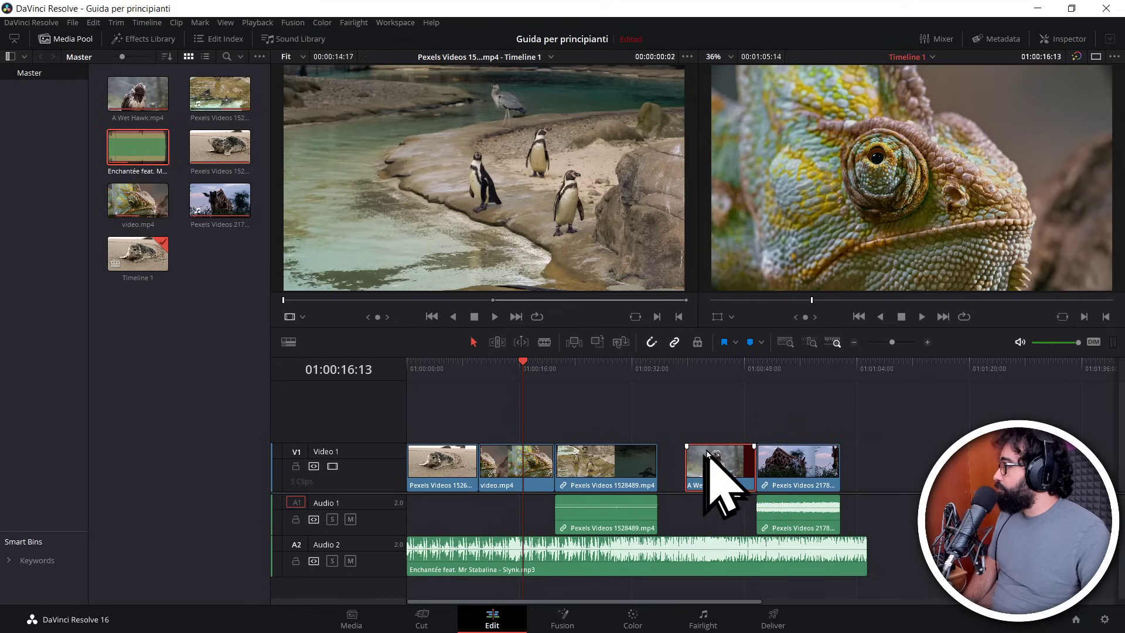
Step: Select the A Wet Hawk clip, magnify the timeline around it and nudge it earlier
{"action": "left_click", "coordinate": [711, 366]}
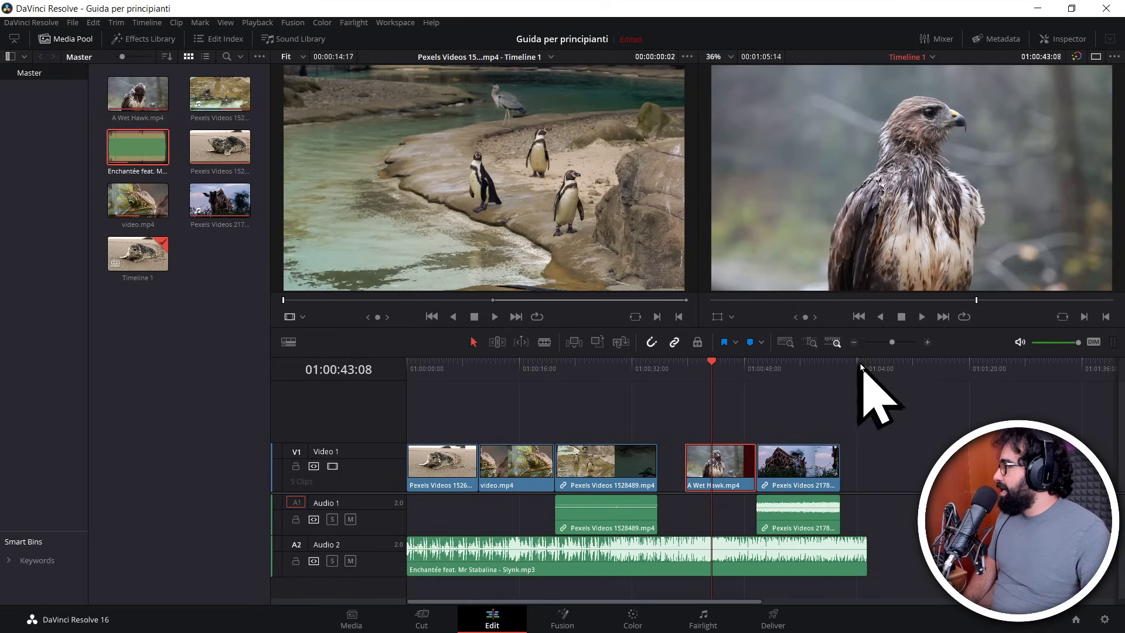
{"action": "left_click", "coordinate": [927, 343]}
{"action": "left_click", "coordinate": [928, 343]}
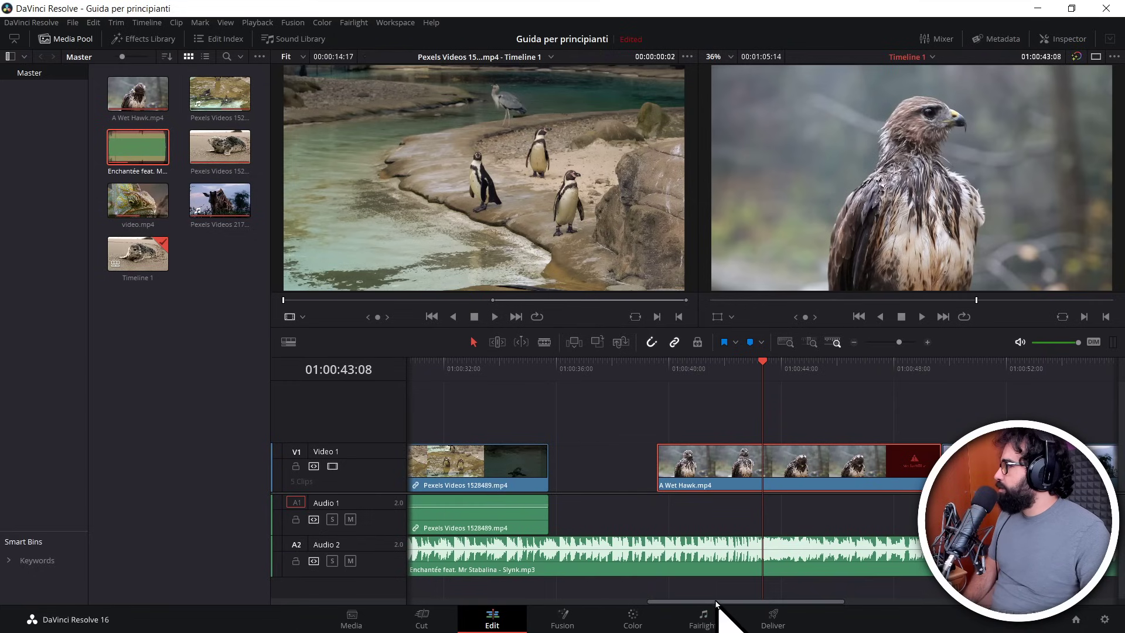
{"action": "left_click_drag", "start_coordinate": [719, 603], "coordinate": [770, 603]}
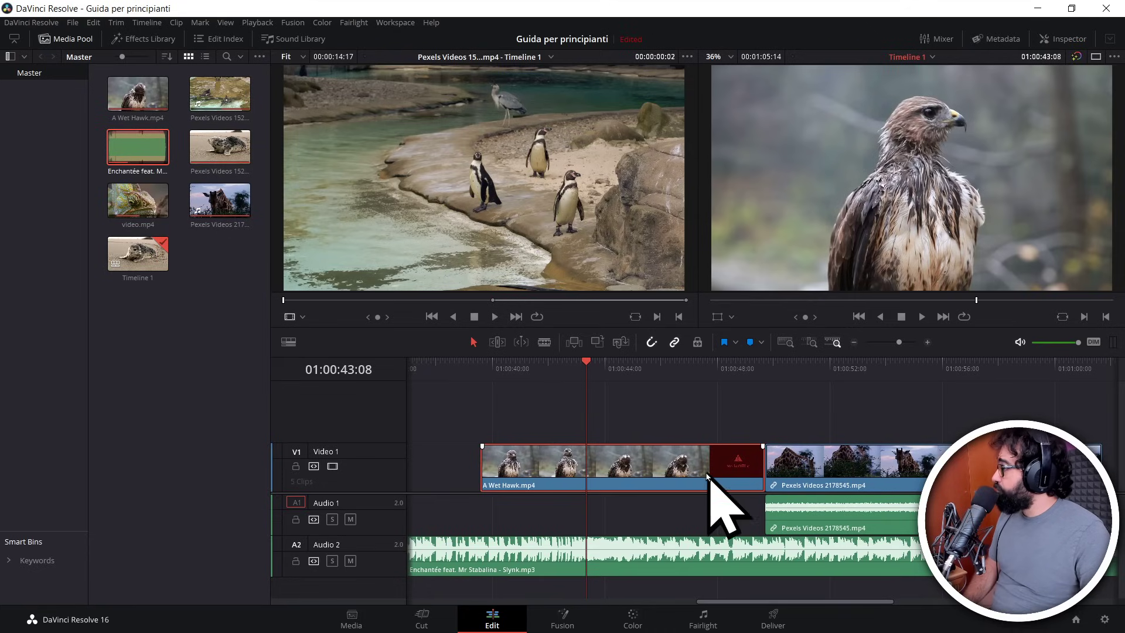
{"action": "left_click_drag", "start_coordinate": [632, 473], "coordinate": [593, 472]}
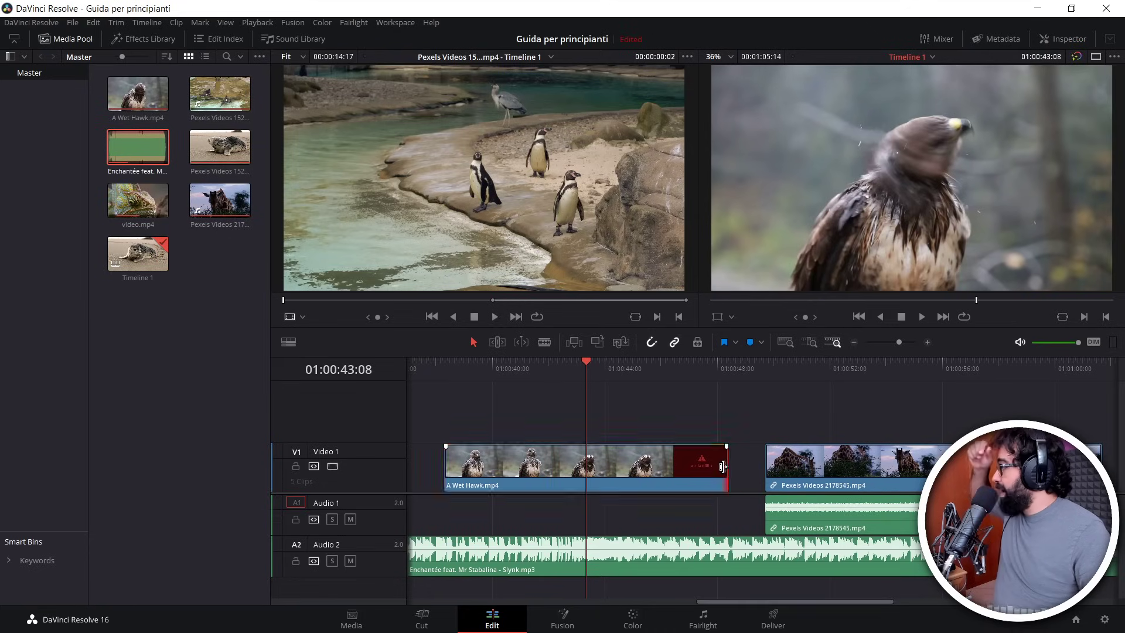
Step: Trim the hawk clip's start and end, undo two trims, then shorten its end
{"action": "mouse_move", "coordinate": [724, 469]}
{"action": "left_mouse_down"}
{"action": "mouse_move", "coordinate": [579, 477]}
{"action": "mouse_move", "coordinate": [702, 475]}
{"action": "left_mouse_up"}
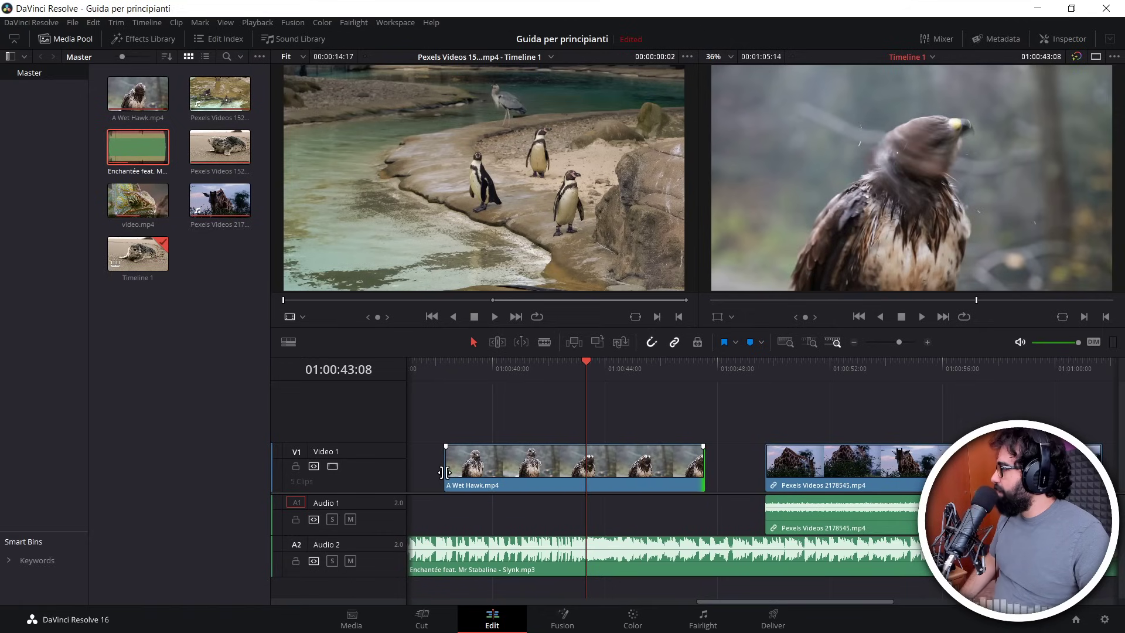
{"action": "left_click_drag", "start_coordinate": [448, 470], "coordinate": [483, 473]}
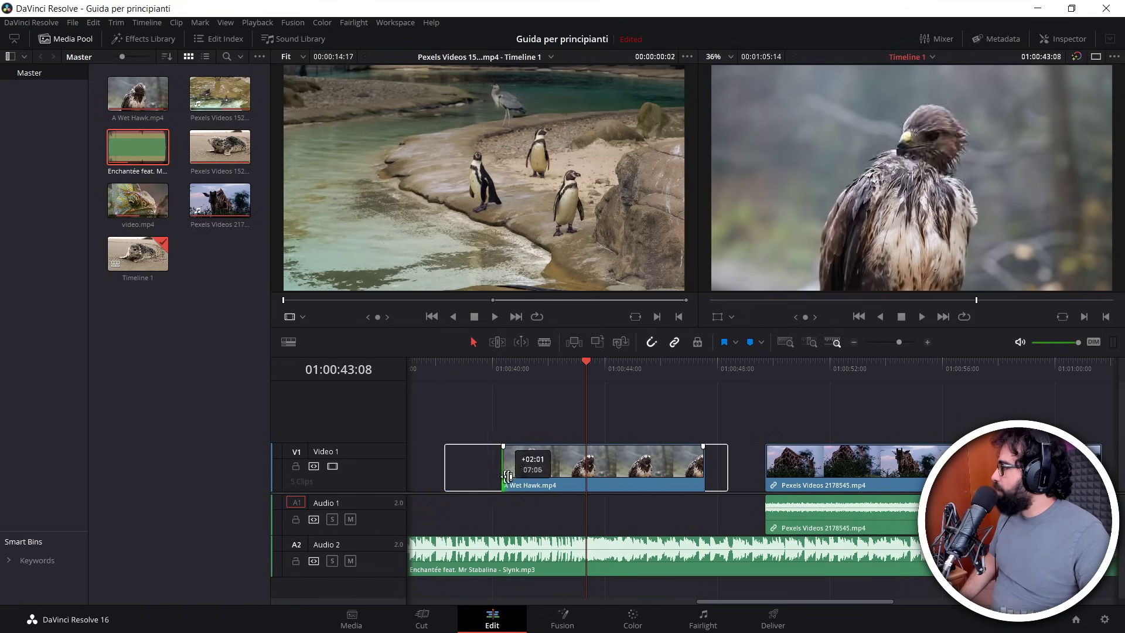
{"action": "left_click_drag", "start_coordinate": [703, 468], "coordinate": [681, 469]}
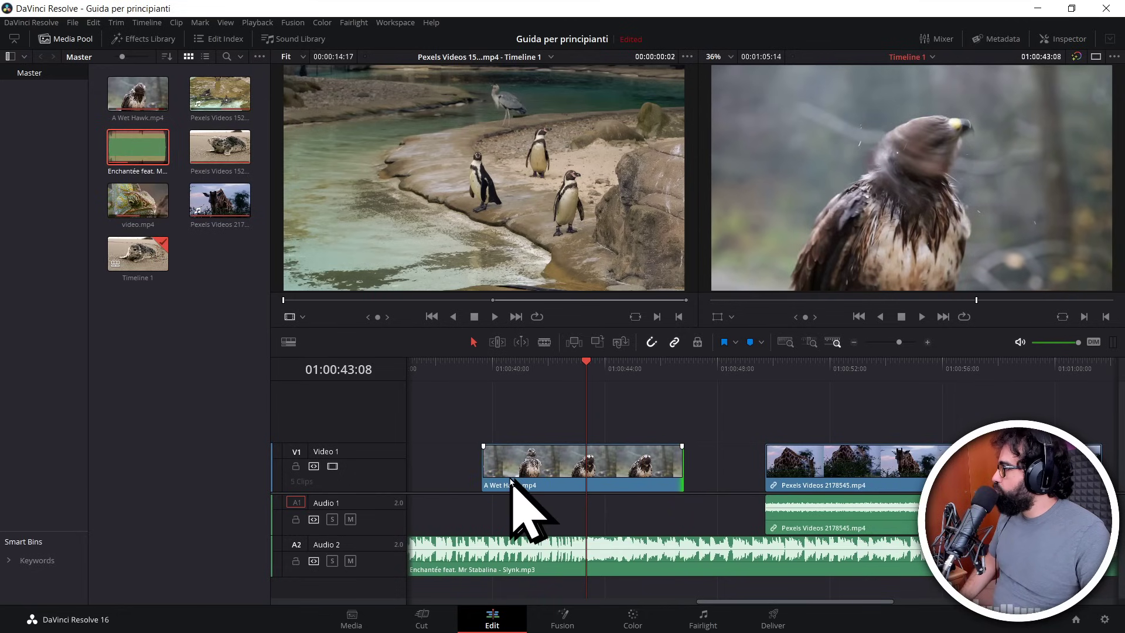
{"action": "mouse_move", "coordinate": [491, 468]}
{"action": "left_mouse_down"}
{"action": "mouse_move", "coordinate": [505, 467]}
{"action": "mouse_move", "coordinate": [500, 457]}
{"action": "left_mouse_up"}
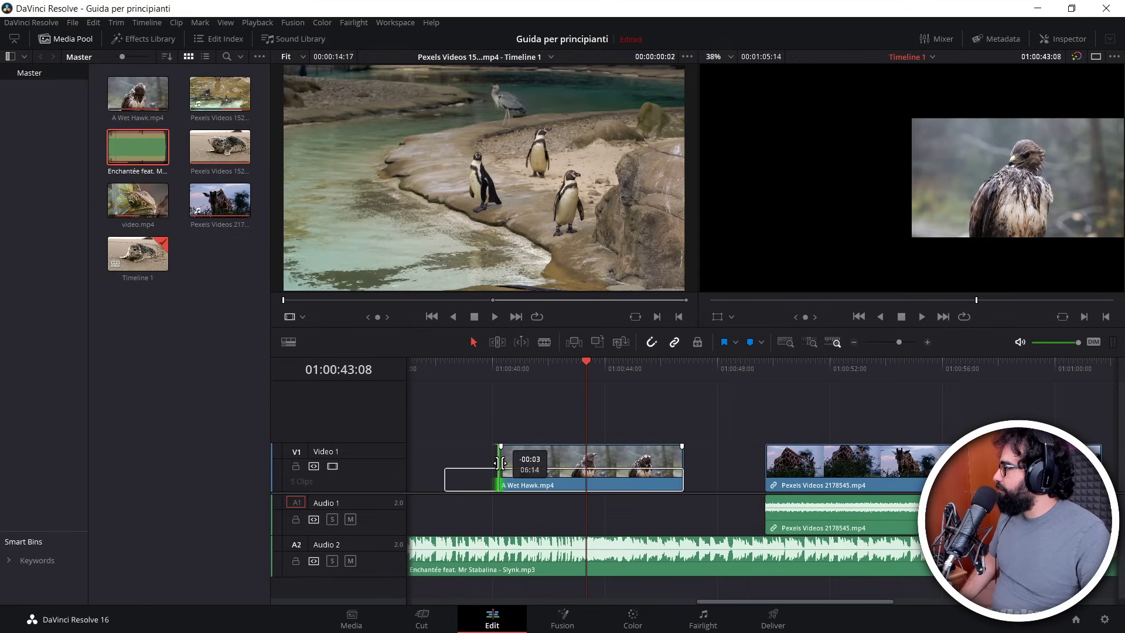
{"action": "key", "text": "ctrl+z"}
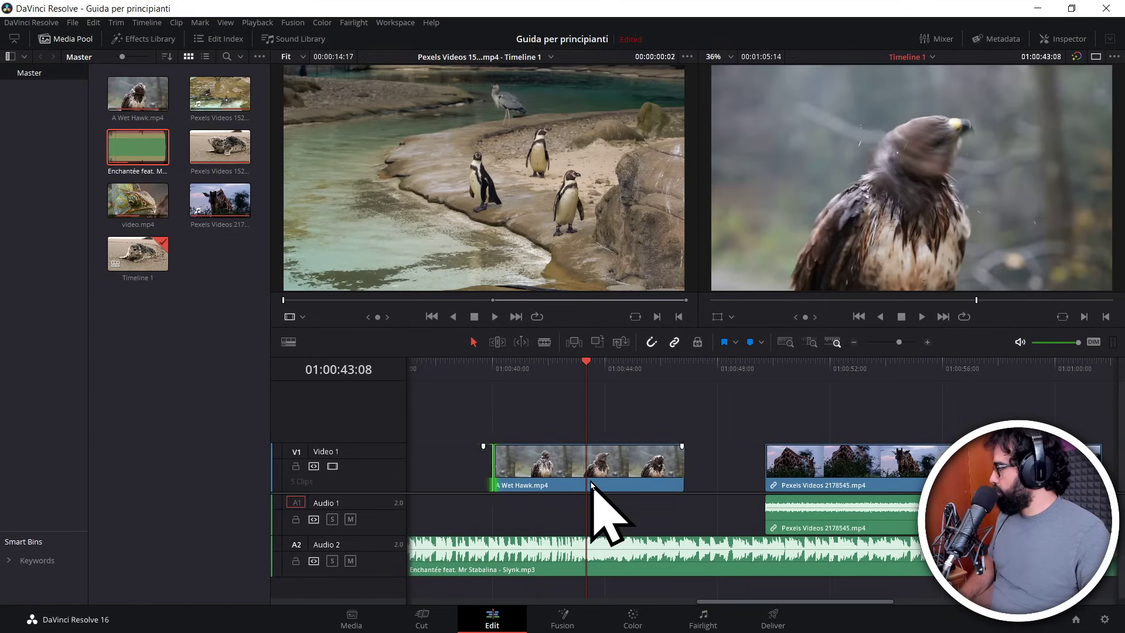
{"action": "key", "text": "ctrl+z"}
{"action": "mouse_move", "coordinate": [703, 464]}
{"action": "left_mouse_down"}
{"action": "mouse_move", "coordinate": [672, 469]}
{"action": "mouse_move", "coordinate": [752, 475]}
{"action": "mouse_move", "coordinate": [638, 476]}
{"action": "left_mouse_up"}
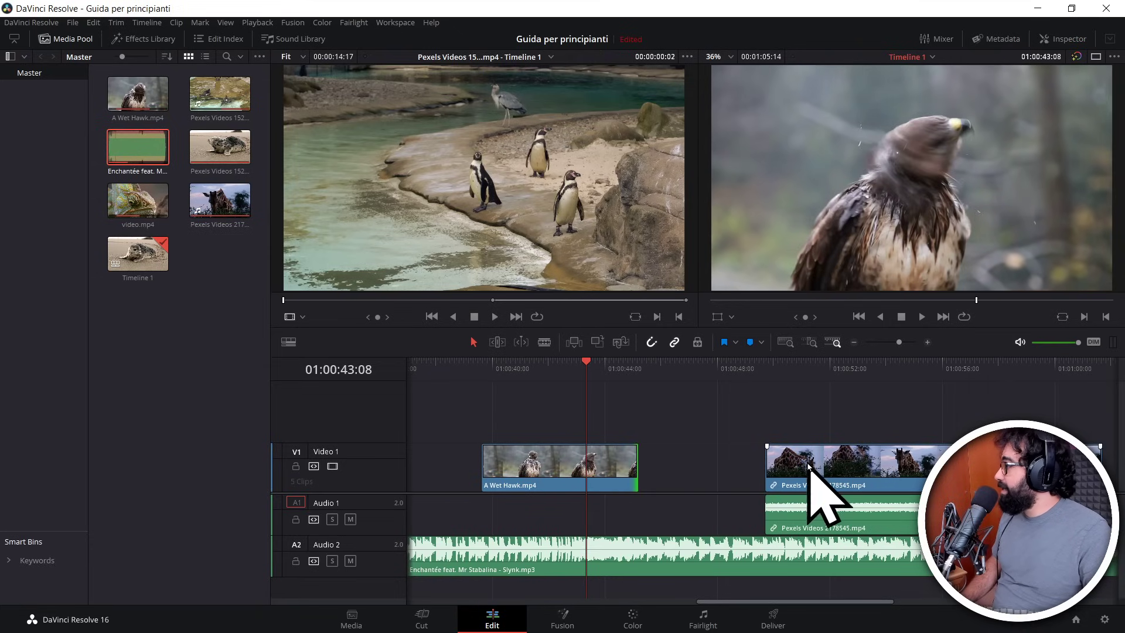
Step: Reposition the giraffe clip, then delete the A Wet Hawk clip, undo, and delete again
{"action": "left_click_drag", "start_coordinate": [802, 476], "coordinate": [756, 467]}
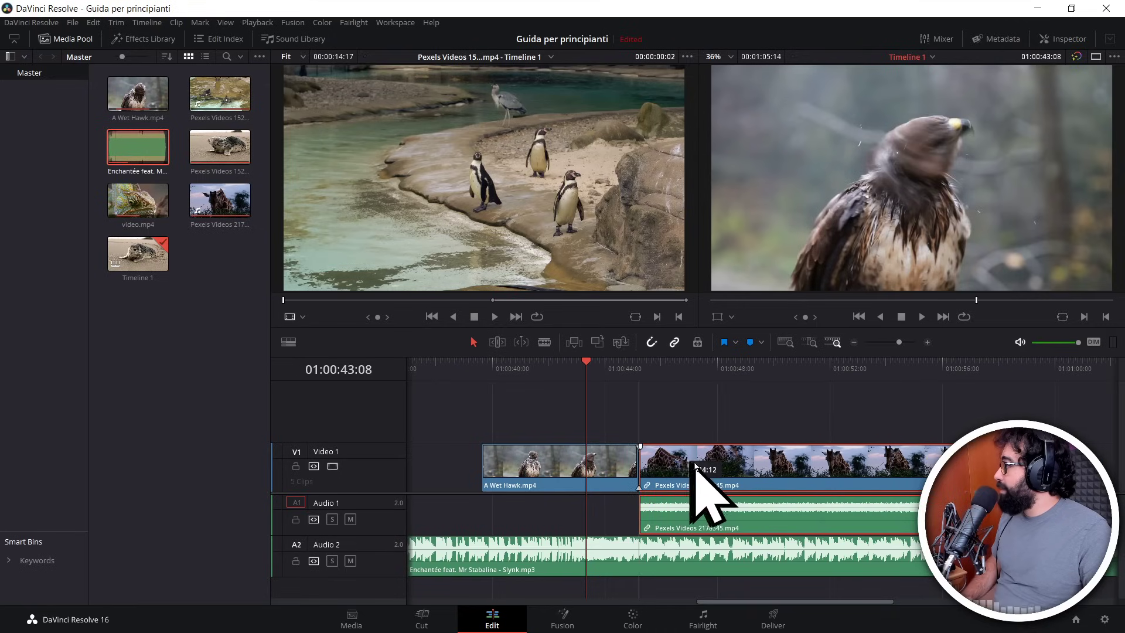
{"action": "mouse_move", "coordinate": [756, 466]}
{"action": "left_mouse_down"}
{"action": "mouse_move", "coordinate": [686, 481]}
{"action": "mouse_move", "coordinate": [797, 468]}
{"action": "left_mouse_up"}
{"action": "left_click", "coordinate": [582, 460]}
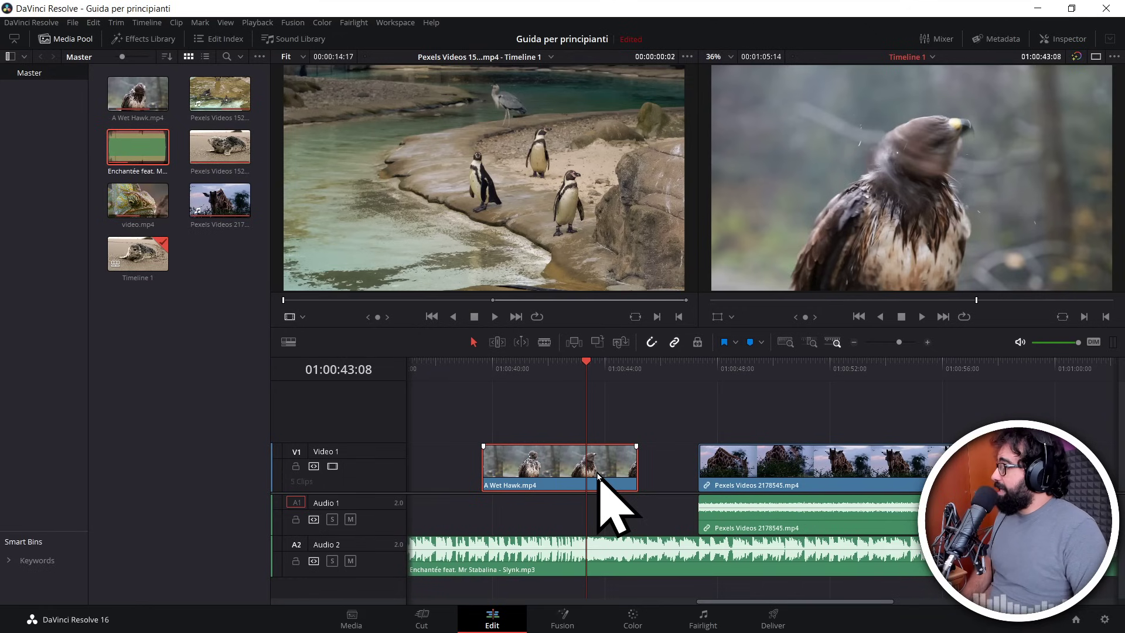
{"action": "key", "text": "Delete"}
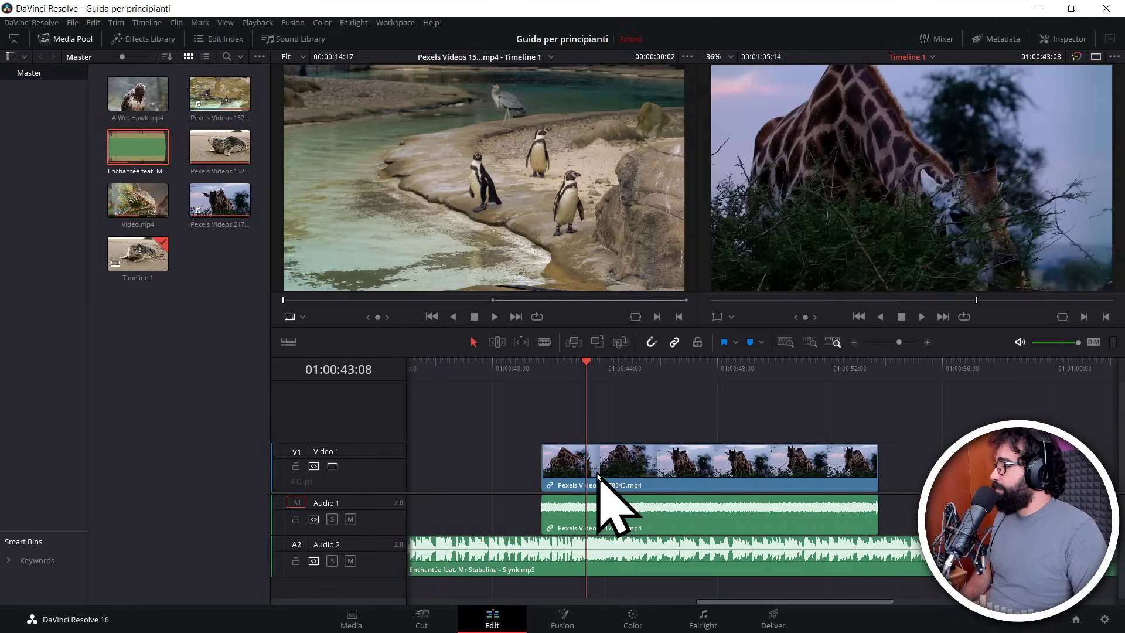
{"action": "key", "text": "ctrl+z"}
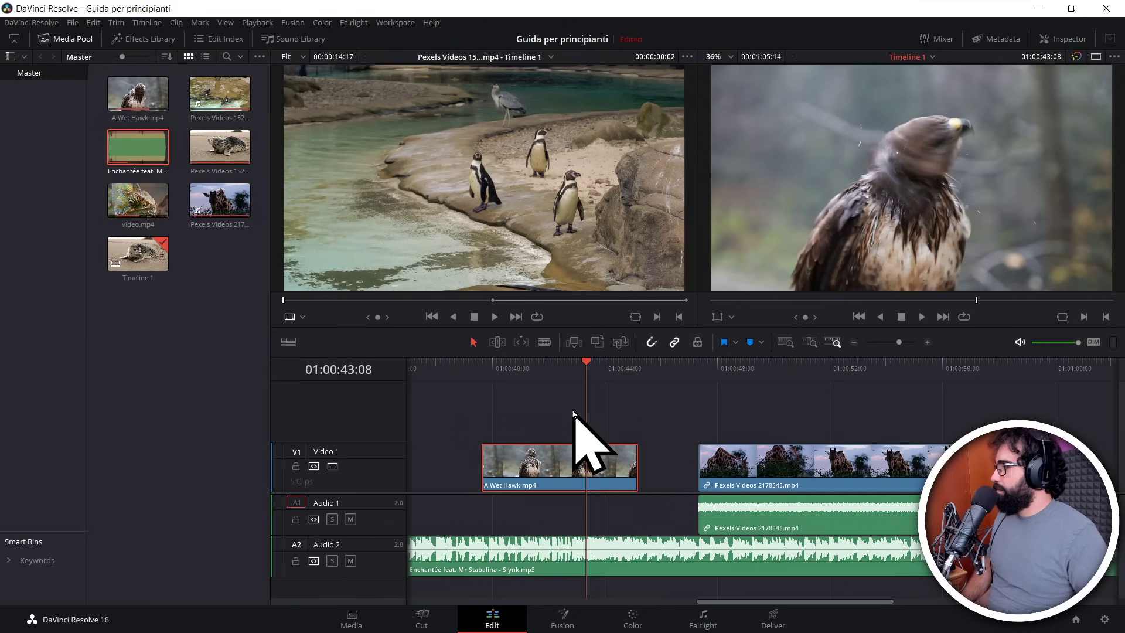
{"action": "key", "text": "Delete"}
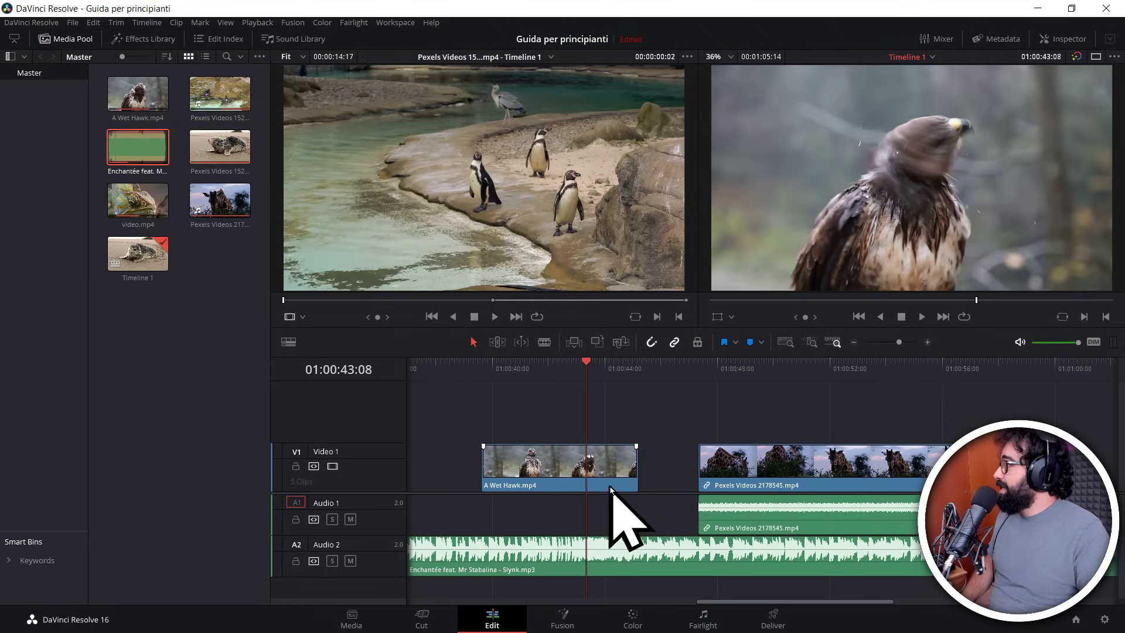
Step: Slide the hawk and giraffe clips left against the penguin clip on Video 1
{"action": "left_click", "coordinate": [854, 342]}
{"action": "left_click", "coordinate": [854, 343]}
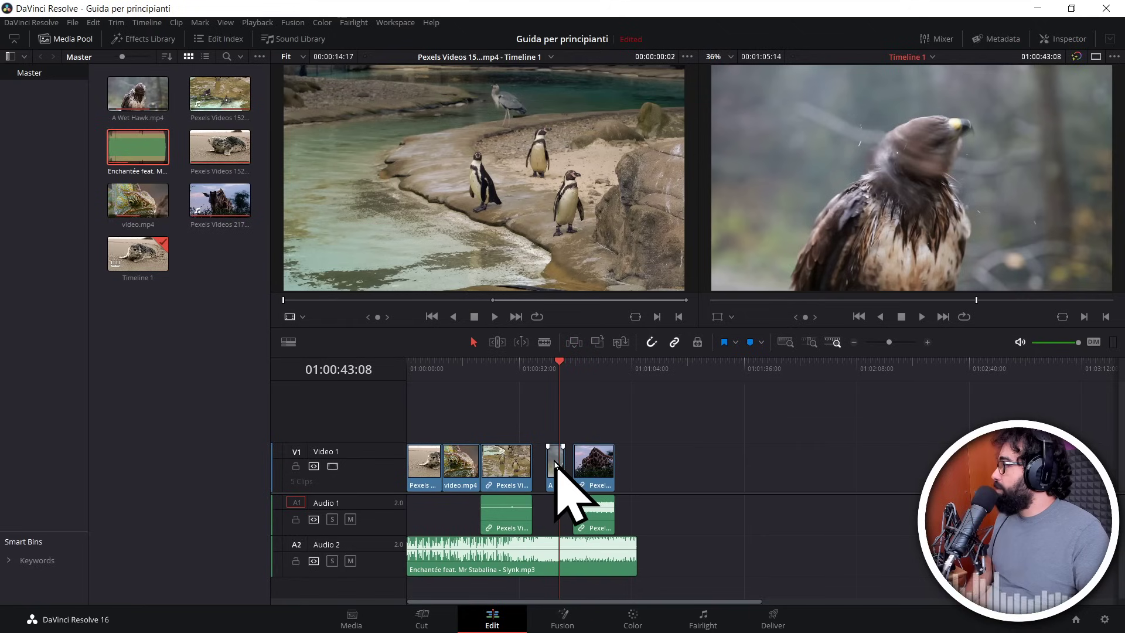
{"action": "mouse_move", "coordinate": [555, 463]}
{"action": "left_mouse_down"}
{"action": "mouse_move", "coordinate": [541, 463]}
{"action": "mouse_move", "coordinate": [572, 471]}
{"action": "left_mouse_up"}
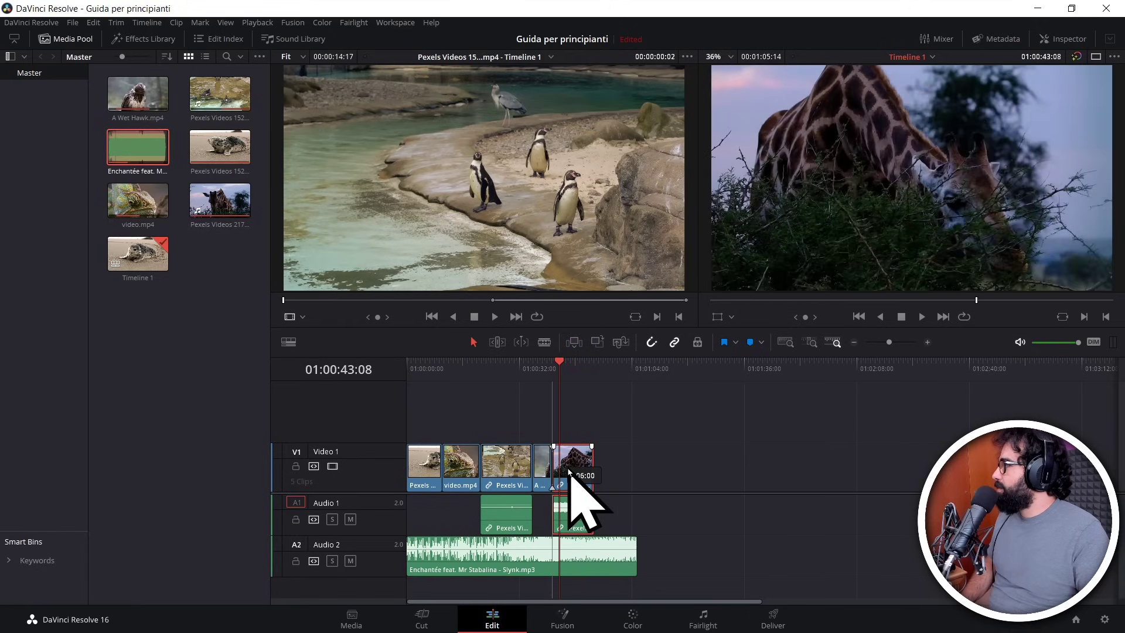
{"action": "left_click", "coordinate": [532, 365]}
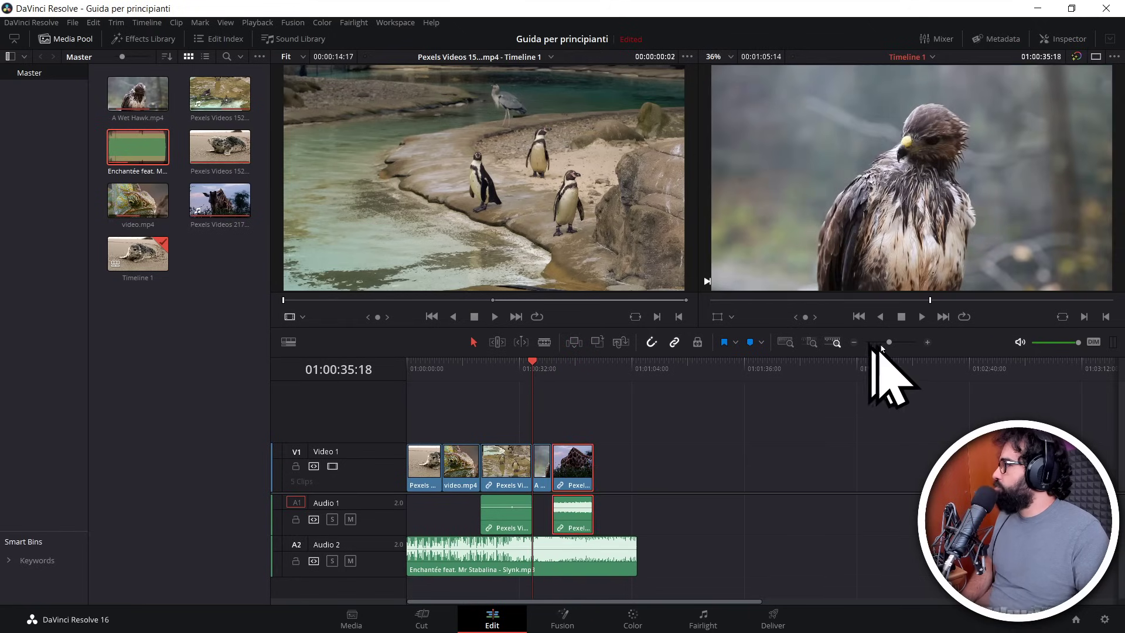
Step: Delete the A Wet Hawk clip, undo the deletion, and park the playhead inside it
{"action": "left_click", "coordinate": [927, 342]}
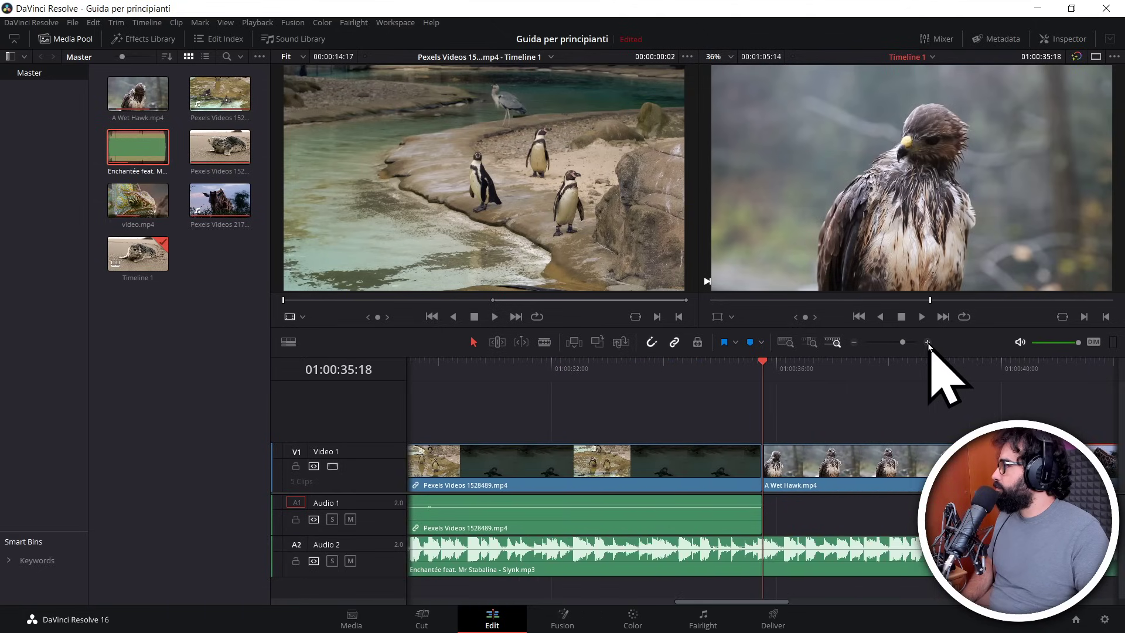
{"action": "scroll", "coordinate": [844, 515], "scroll_direction": "up", "scroll_amount": 2}
{"action": "scroll", "coordinate": [816, 527], "scroll_direction": "up", "scroll_amount": 2}
{"action": "scroll", "coordinate": [806, 503], "scroll_direction": "right", "scroll_amount": 2}
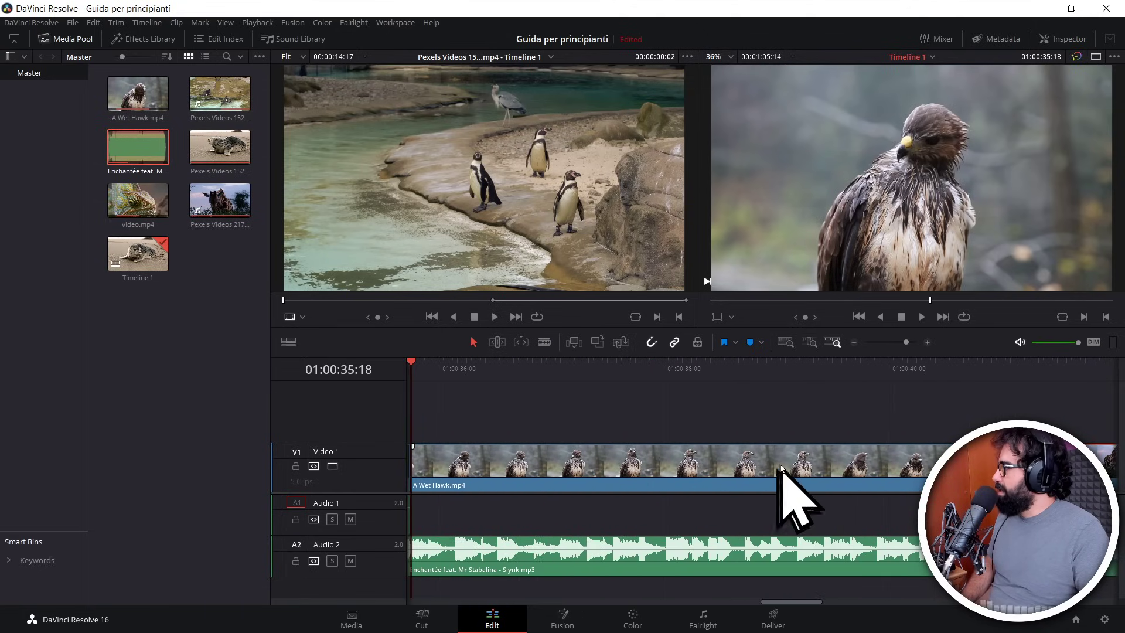
{"action": "scroll", "coordinate": [849, 463], "scroll_direction": "left", "scroll_amount": 1}
{"action": "left_click", "coordinate": [854, 342]}
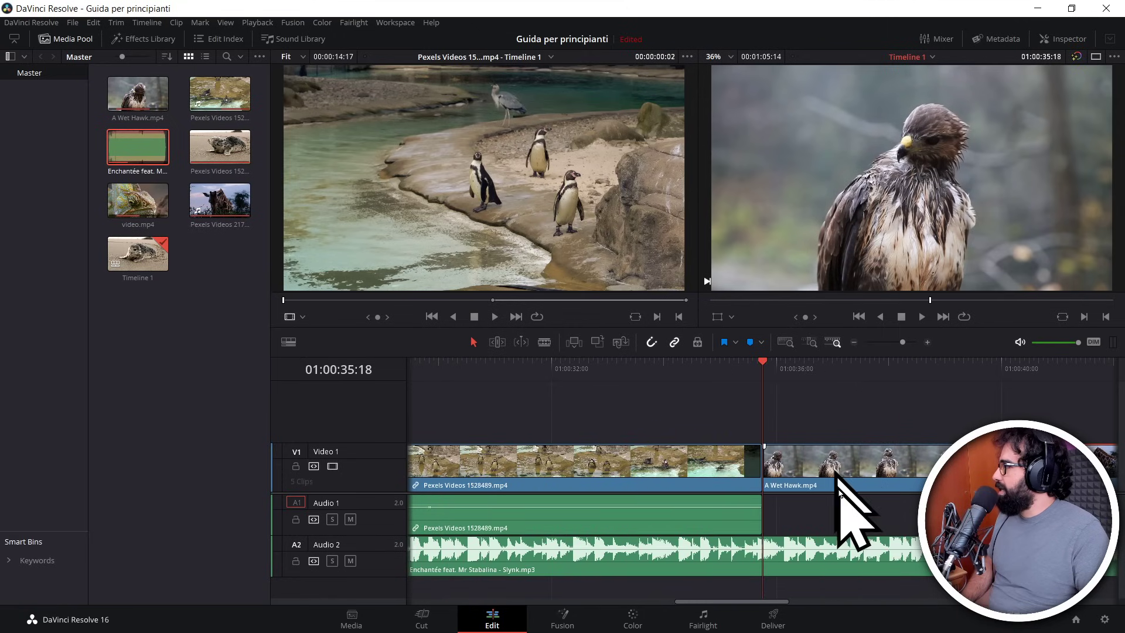
{"action": "scroll", "coordinate": [854, 519], "scroll_direction": "right", "scroll_amount": 2}
{"action": "scroll", "coordinate": [820, 519], "scroll_direction": "right", "scroll_amount": 1}
{"action": "left_click", "coordinate": [767, 463]}
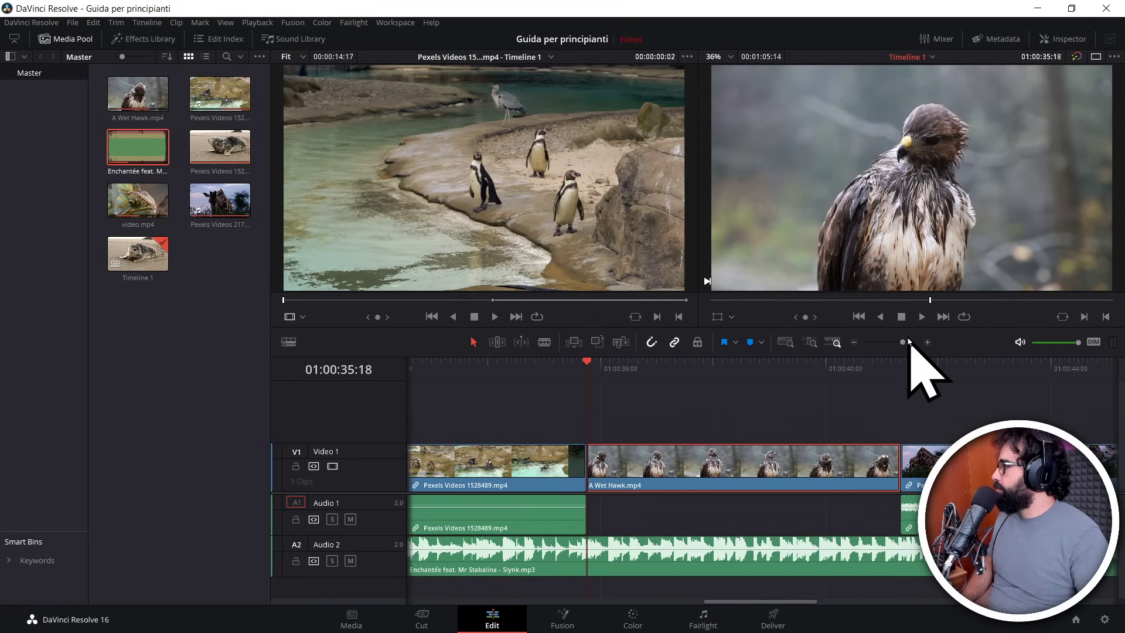
{"action": "key", "text": "Delete"}
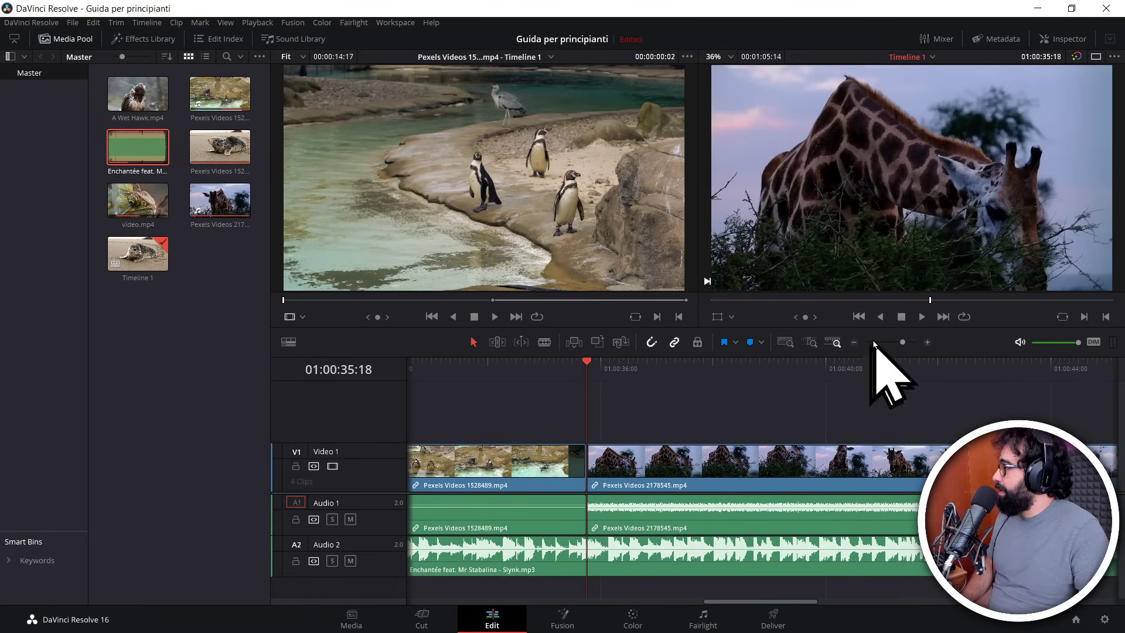
{"action": "key", "text": "ctrl+z"}
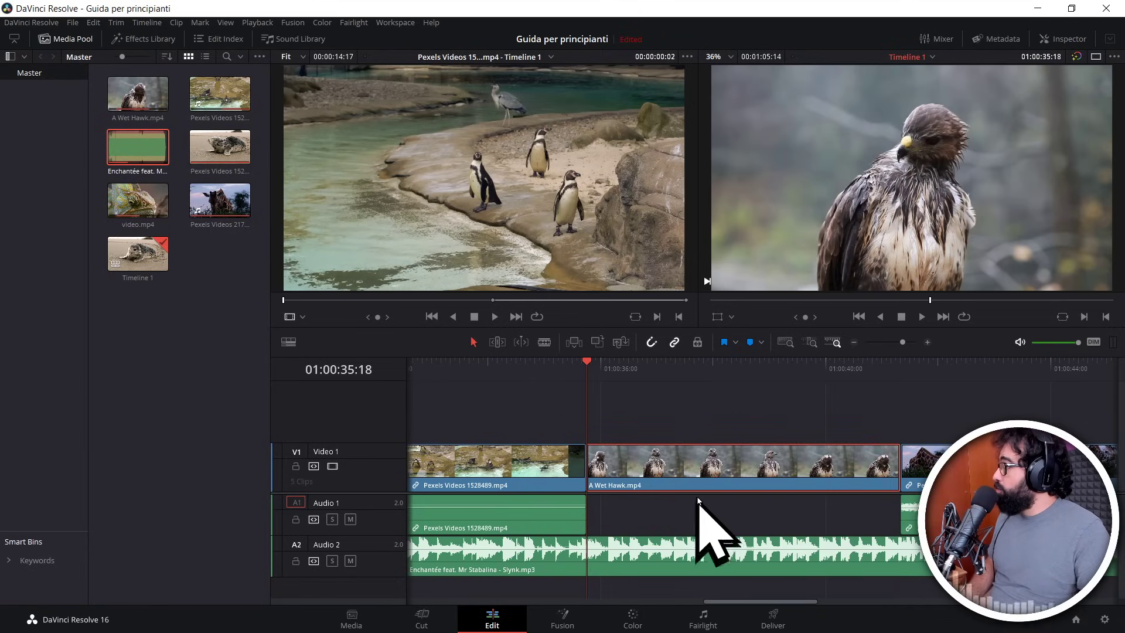
{"action": "left_click", "coordinate": [677, 365]}
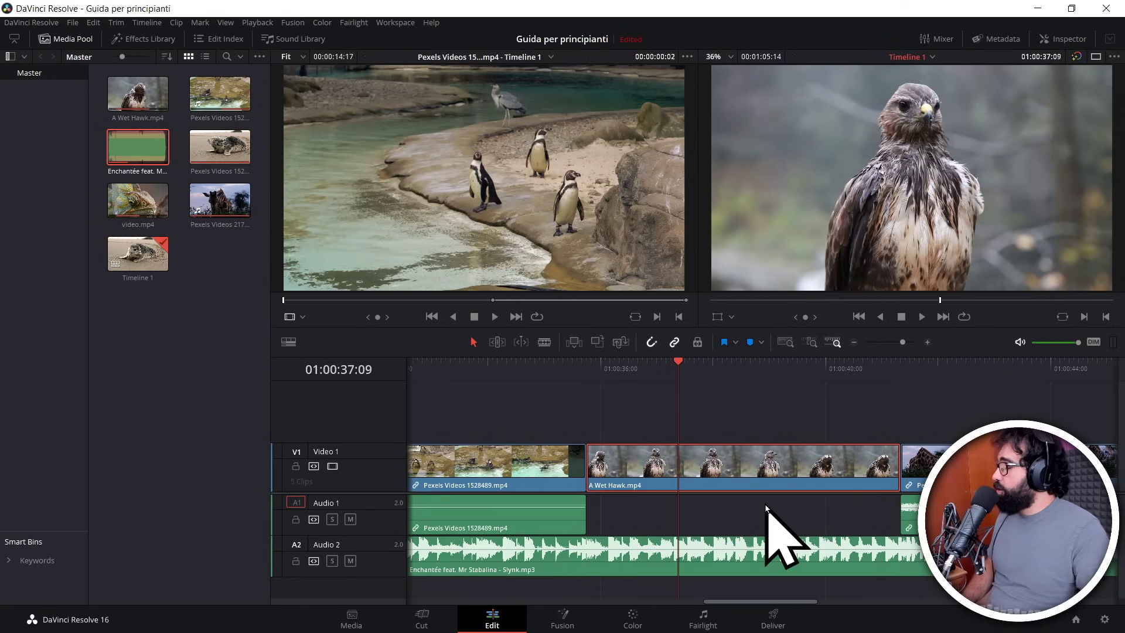
Step: Delete the A Wet Hawk clip, then undo to restore it
{"action": "key", "text": "BackSpace"}
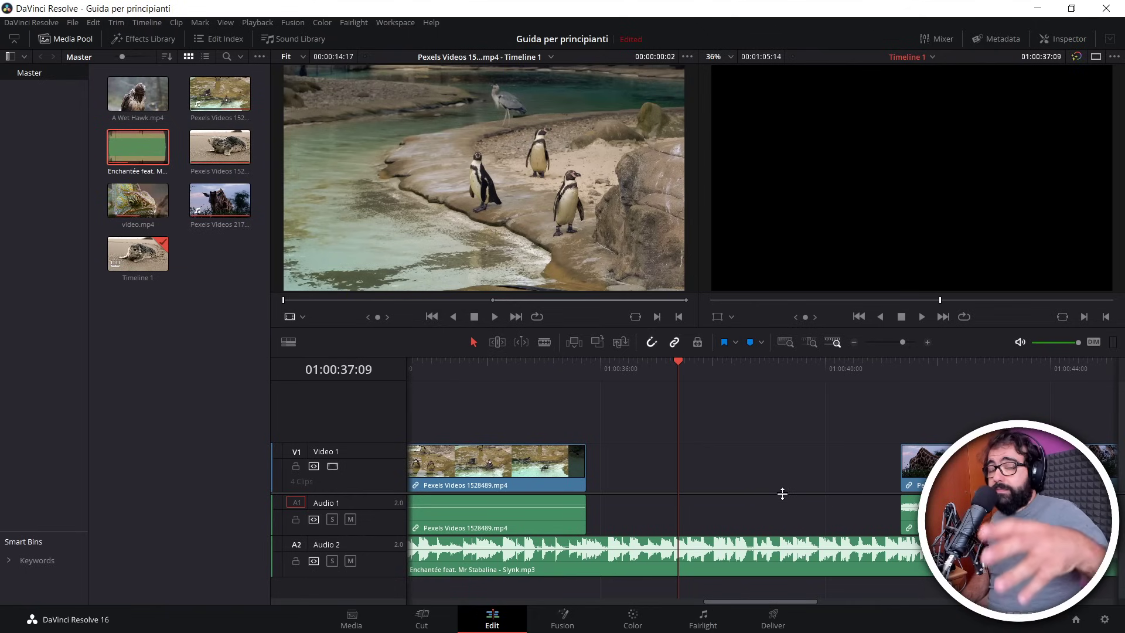
{"action": "key", "text": "ctrl+z"}
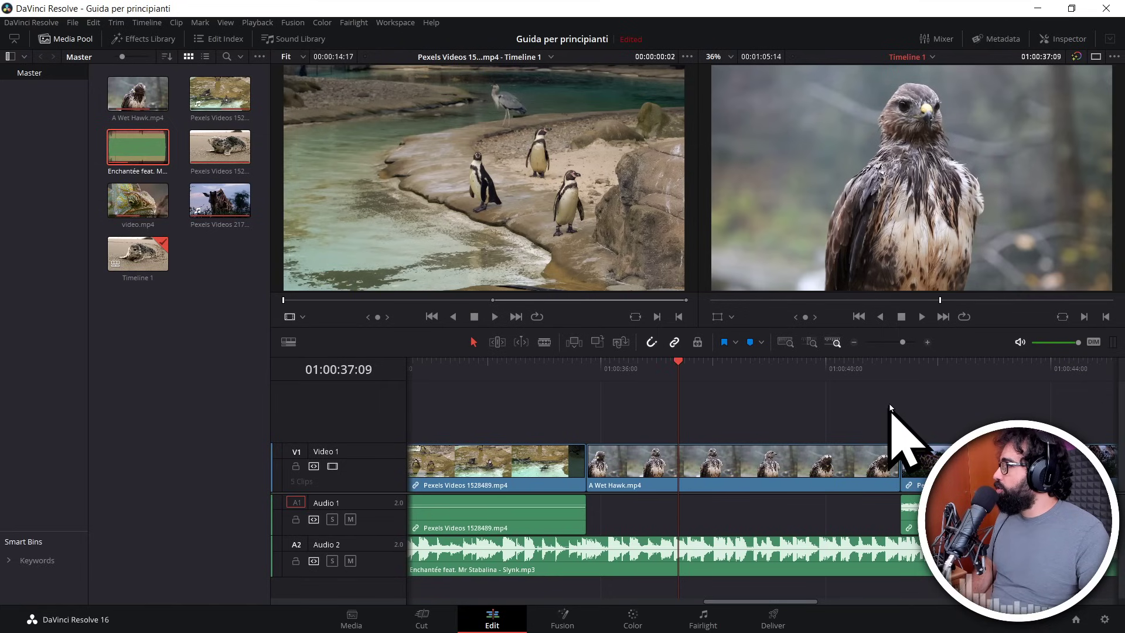
{"action": "scroll", "coordinate": [785, 487], "scroll_direction": "right", "scroll_amount": 5}
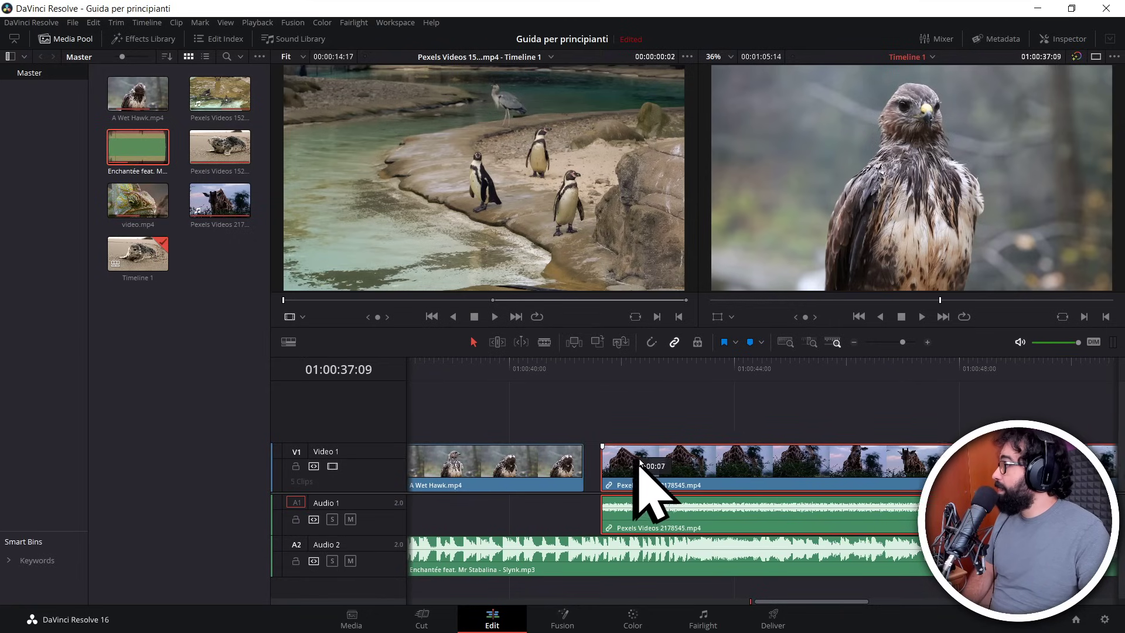
Step: Drag the giraffe clip along V1 with snapping toggled, dropping it at the hawk clip's end
{"action": "left_click_drag", "start_coordinate": [611, 464], "coordinate": [644, 464]}
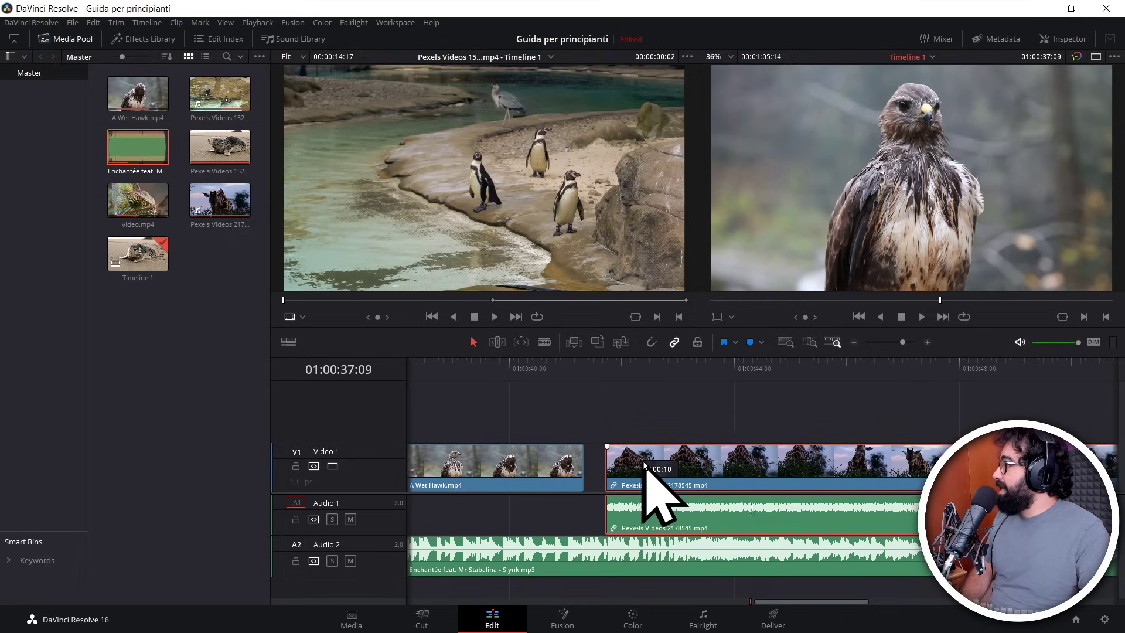
{"action": "left_click", "coordinate": [651, 342]}
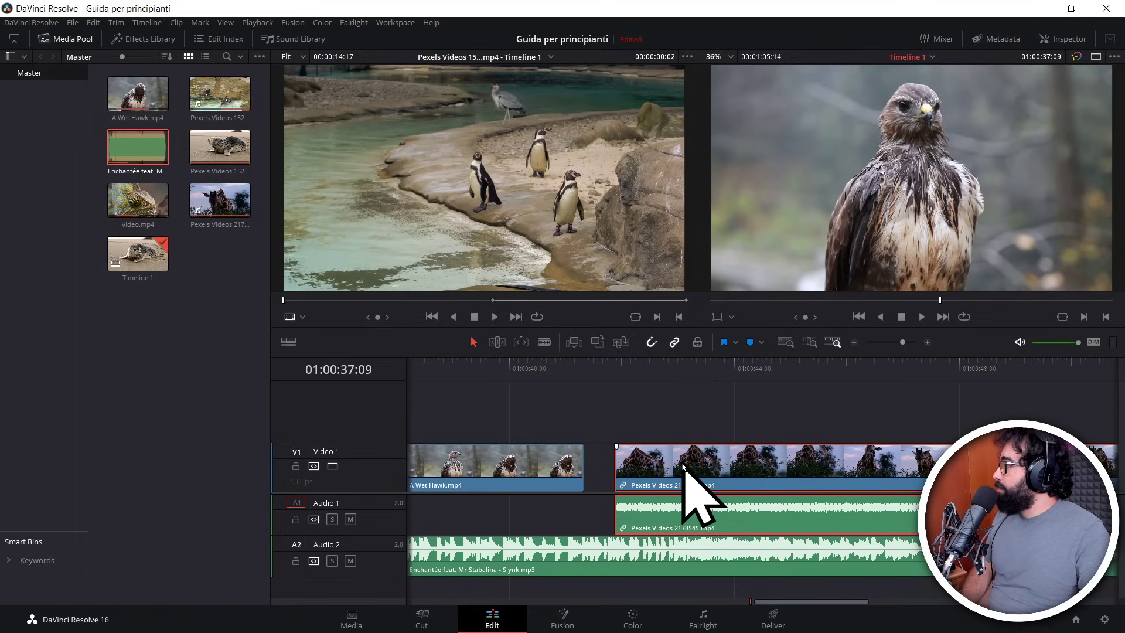
{"action": "left_click_drag", "start_coordinate": [669, 466], "coordinate": [660, 467]}
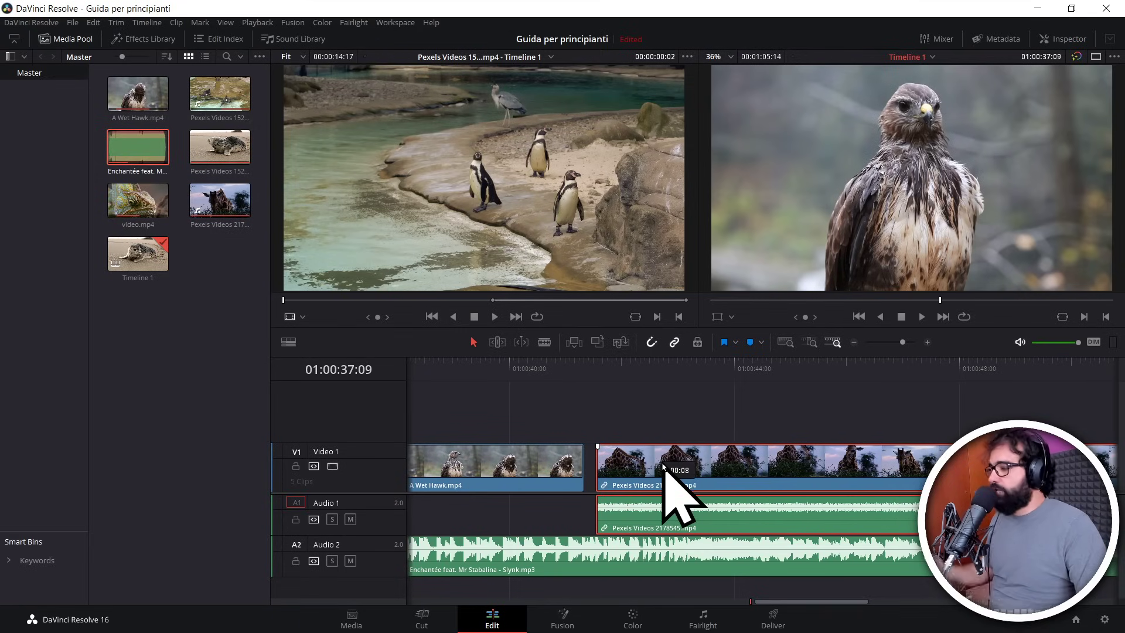
{"action": "left_click_drag", "start_coordinate": [663, 466], "coordinate": [699, 468]}
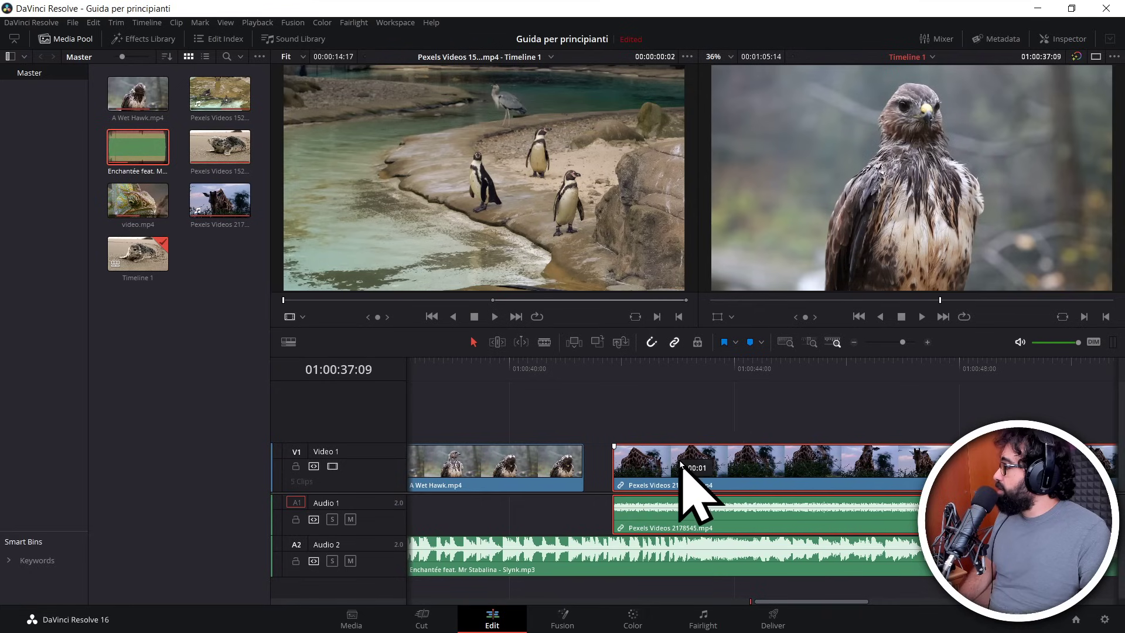
{"action": "left_click", "coordinate": [651, 342]}
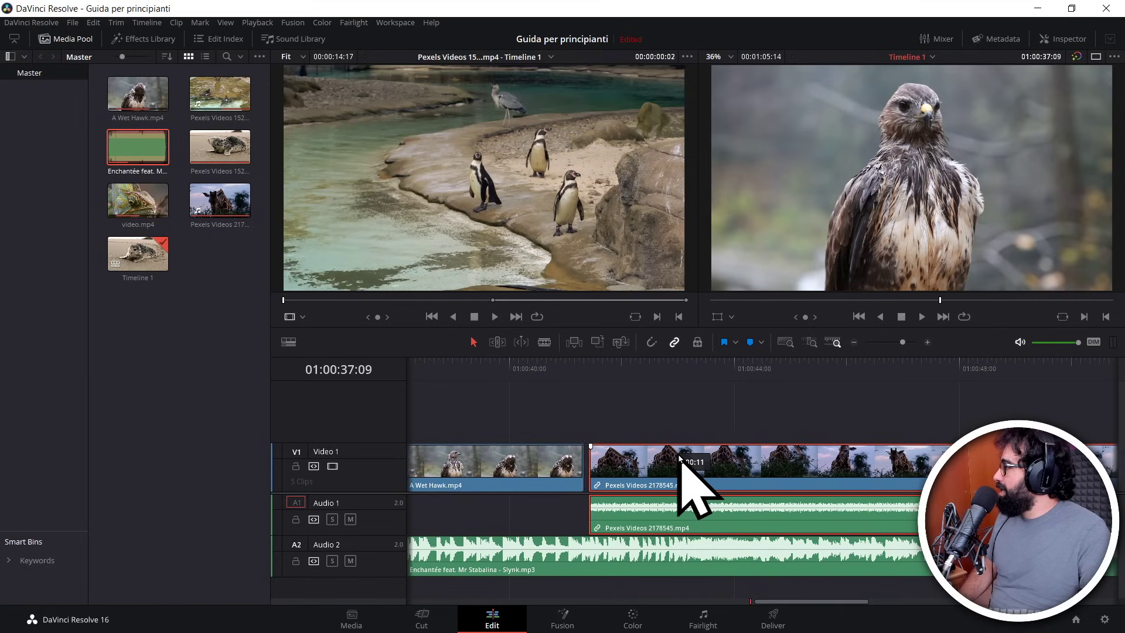
{"action": "left_click_drag", "start_coordinate": [685, 456], "coordinate": [660, 456]}
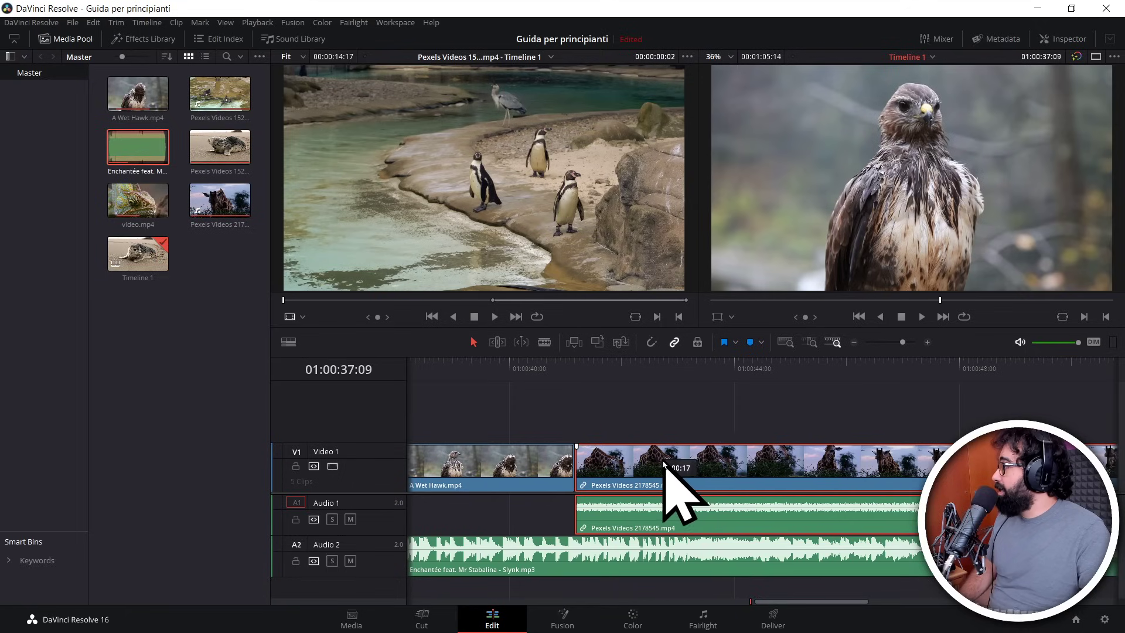
{"action": "left_click_drag", "start_coordinate": [693, 467], "coordinate": [646, 472]}
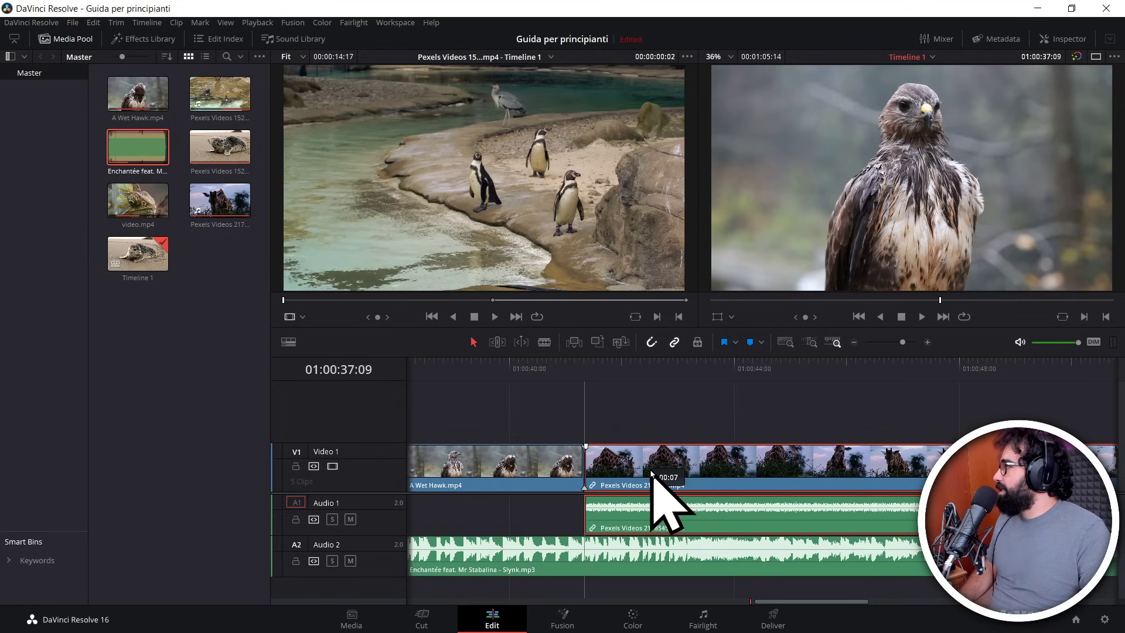
Step: Zoom the timeline out and slide the giraffe clip slightly later, leaving a gap after the hawk
{"action": "left_click", "coordinate": [854, 342]}
{"action": "left_click", "coordinate": [853, 342]}
{"action": "left_click", "coordinate": [853, 343]}
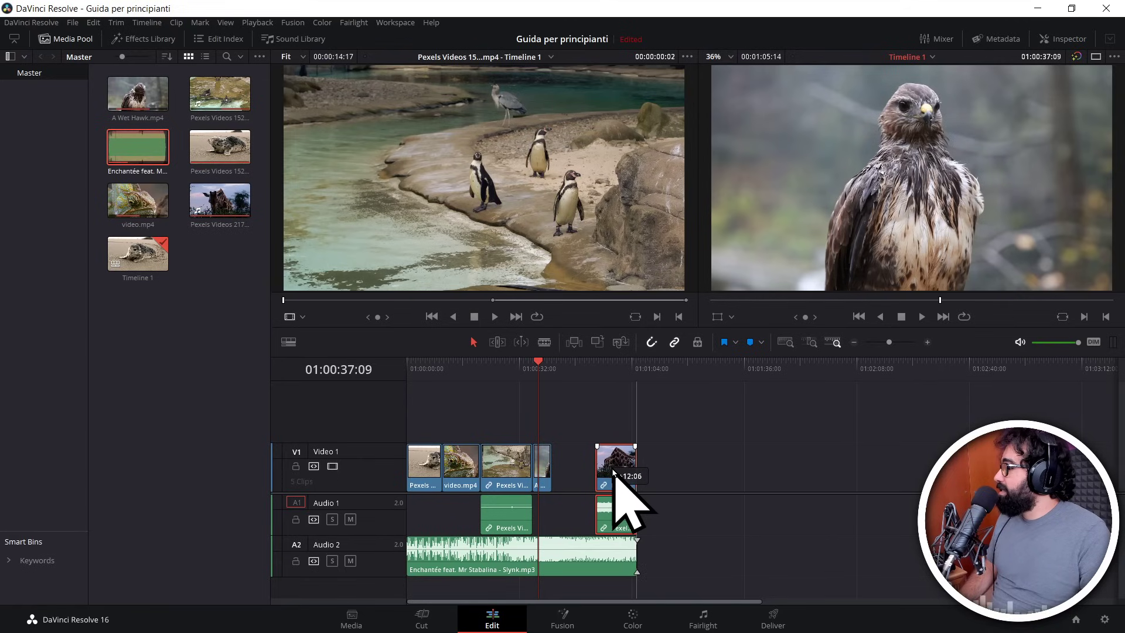
{"action": "left_click_drag", "start_coordinate": [595, 471], "coordinate": [613, 472]}
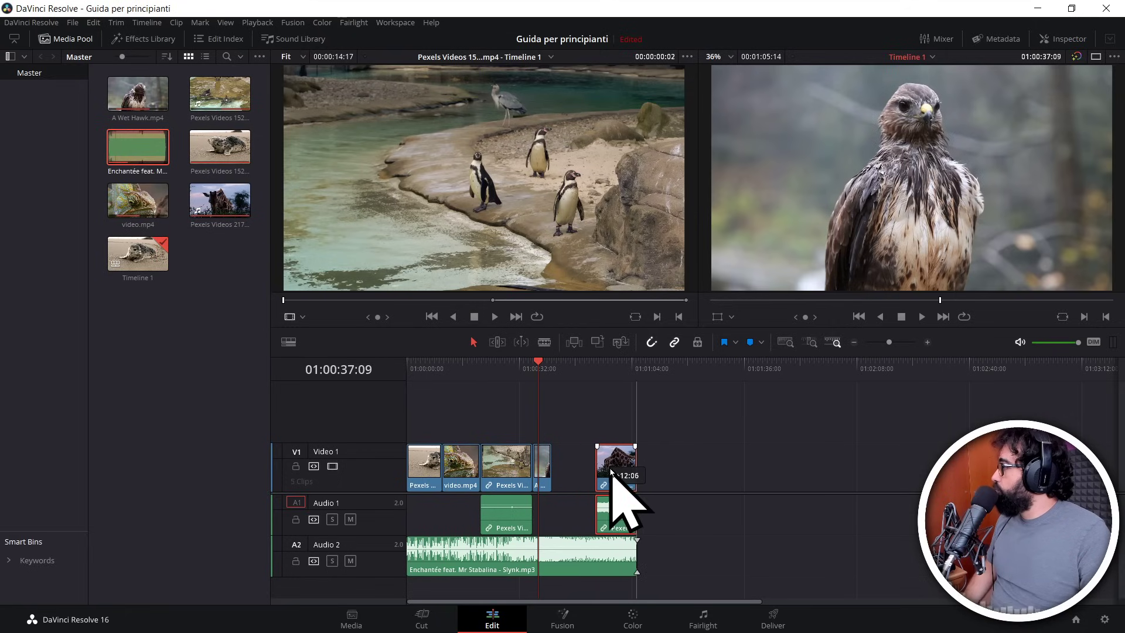
{"action": "left_click", "coordinate": [651, 343]}
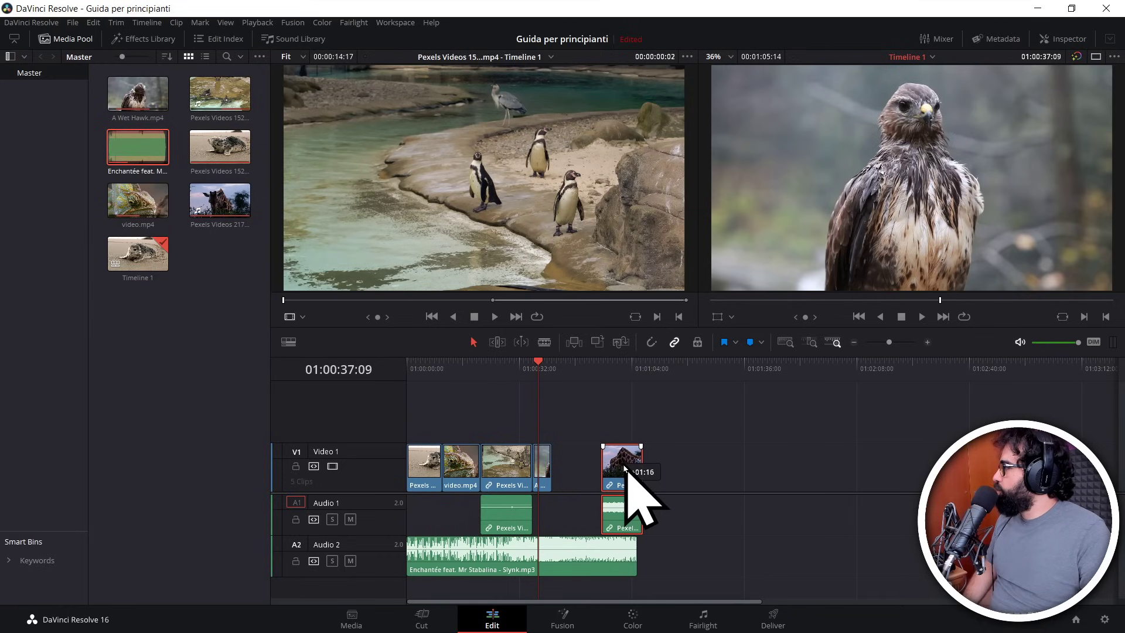
{"action": "left_click_drag", "start_coordinate": [617, 467], "coordinate": [614, 467]}
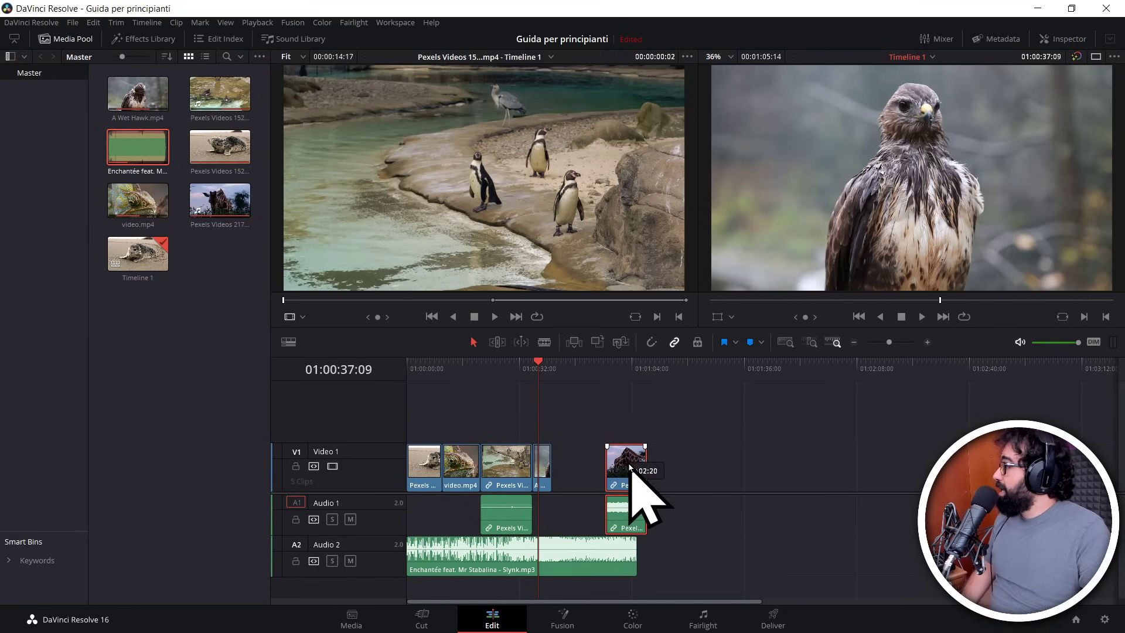
{"action": "left_click", "coordinate": [651, 342]}
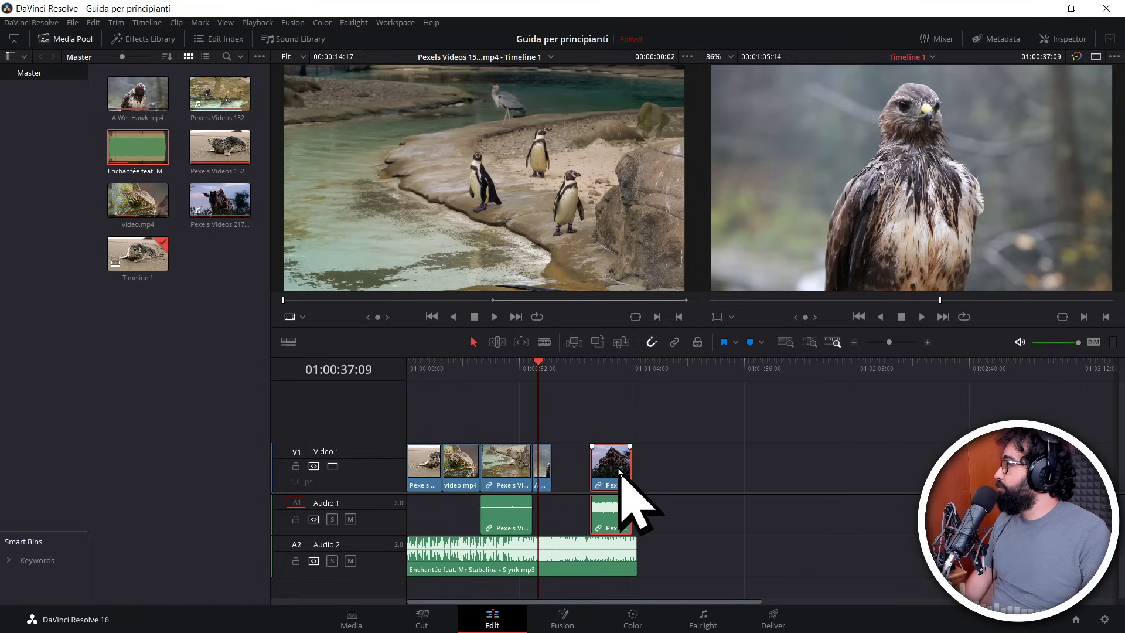
{"action": "left_click_drag", "start_coordinate": [619, 470], "coordinate": [629, 472]}
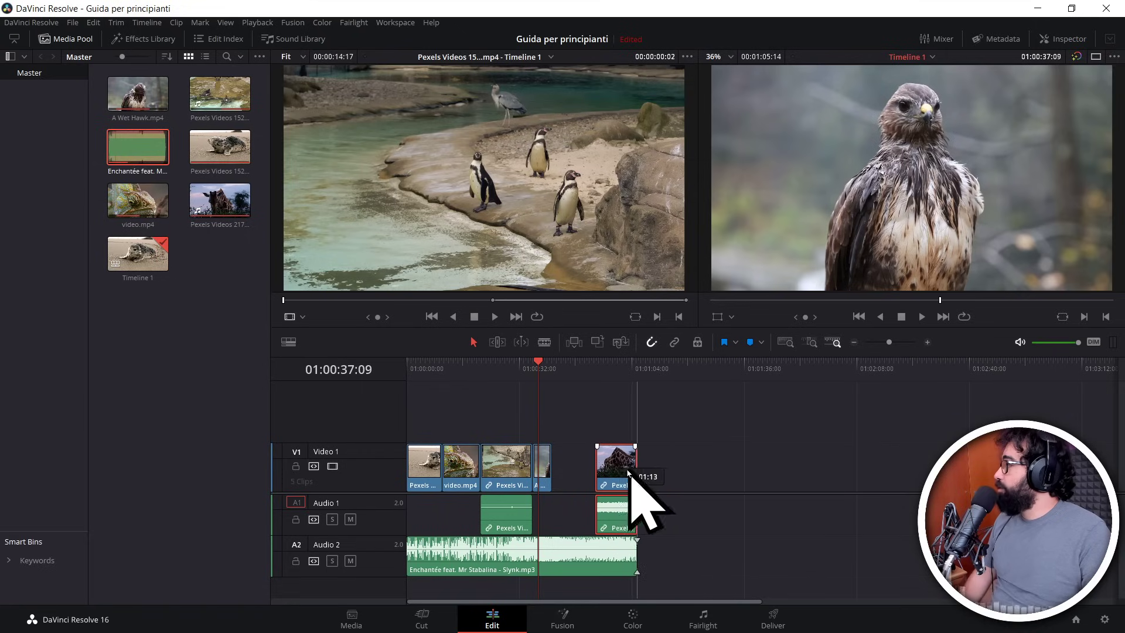
{"action": "left_click_drag", "start_coordinate": [628, 472], "coordinate": [627, 472]}
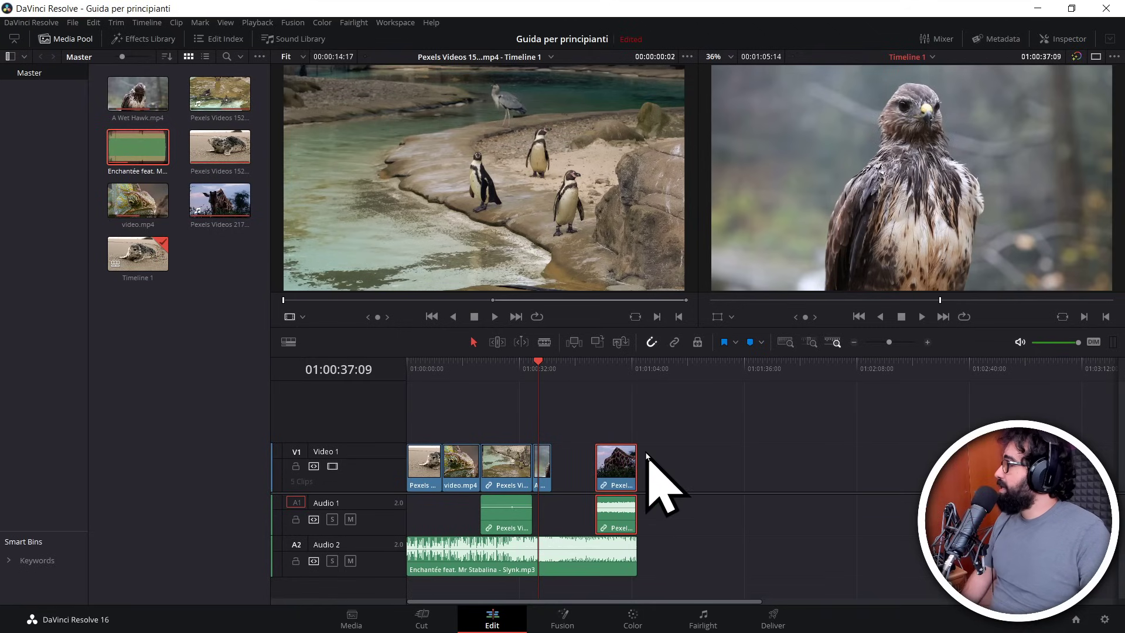
Step: Turn off Linked Selection and try moving the last clip's video and audio separately
{"action": "left_click", "coordinate": [675, 343]}
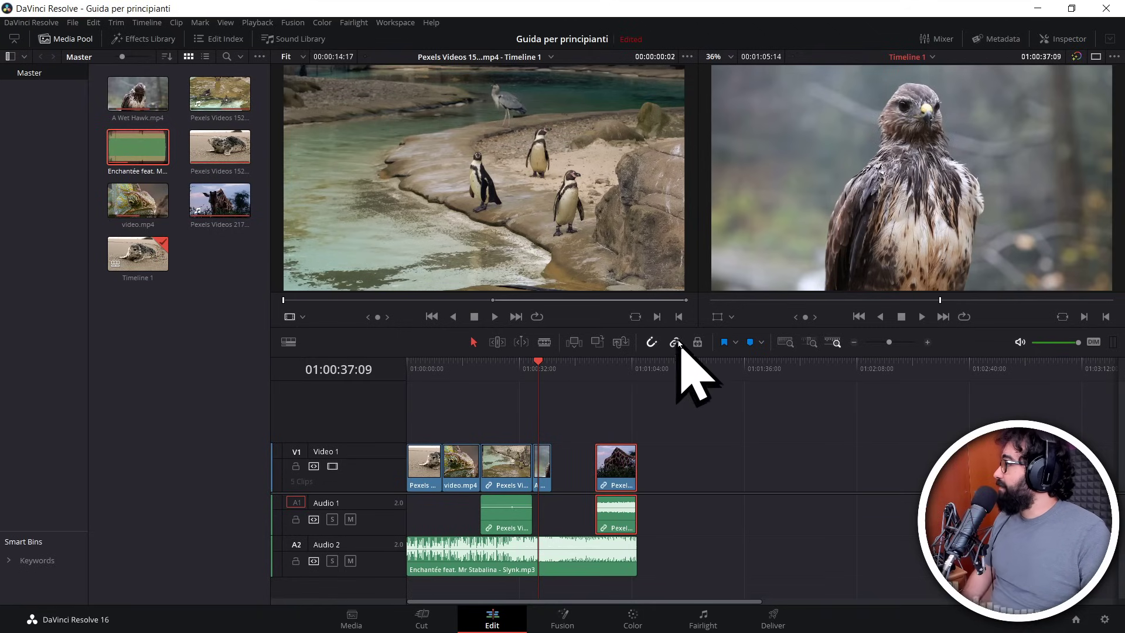
{"action": "left_click", "coordinate": [673, 410]}
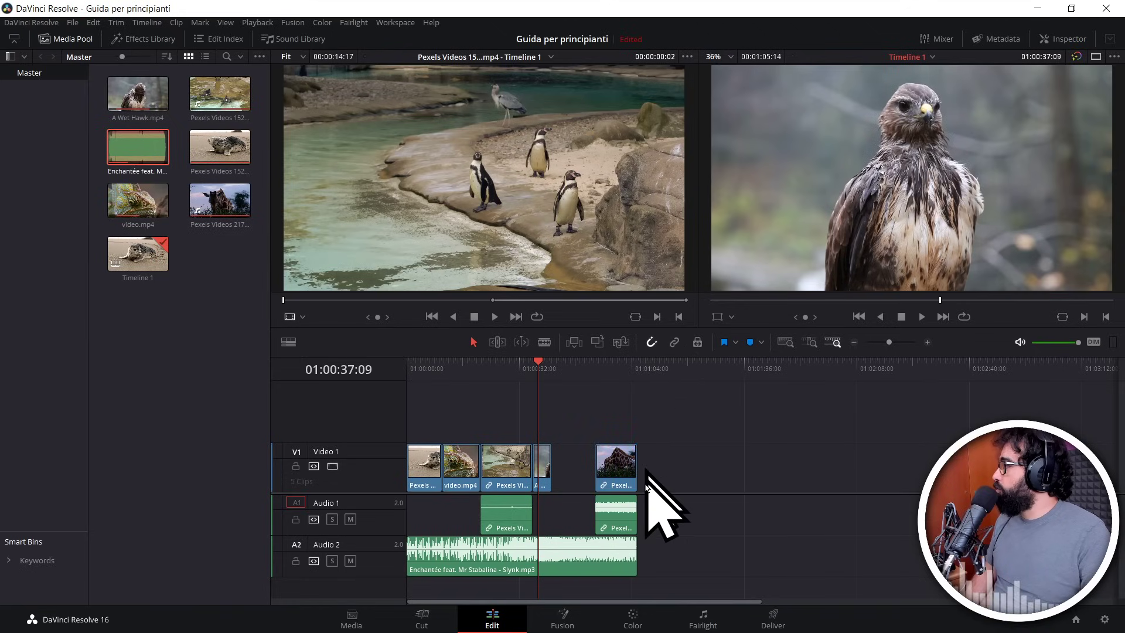
{"action": "mouse_move", "coordinate": [619, 469]}
{"action": "left_mouse_down"}
{"action": "mouse_move", "coordinate": [600, 474]}
{"action": "mouse_move", "coordinate": [625, 475]}
{"action": "left_mouse_up"}
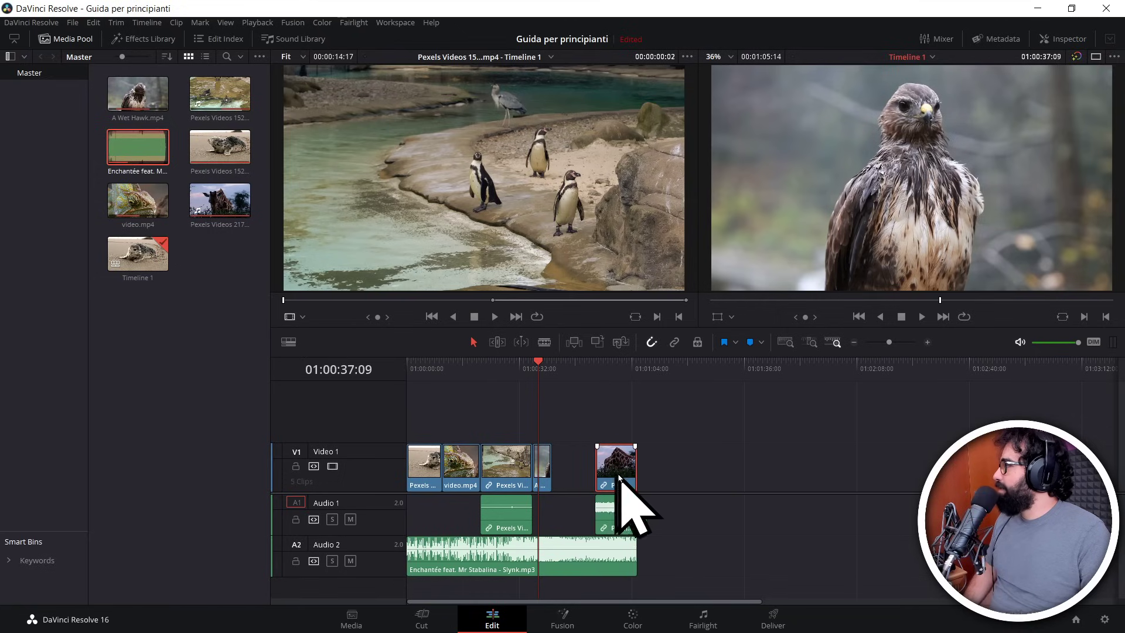
{"action": "mouse_move", "coordinate": [610, 515]}
{"action": "left_mouse_down"}
{"action": "mouse_move", "coordinate": [675, 509]}
{"action": "mouse_move", "coordinate": [609, 513]}
{"action": "left_mouse_up"}
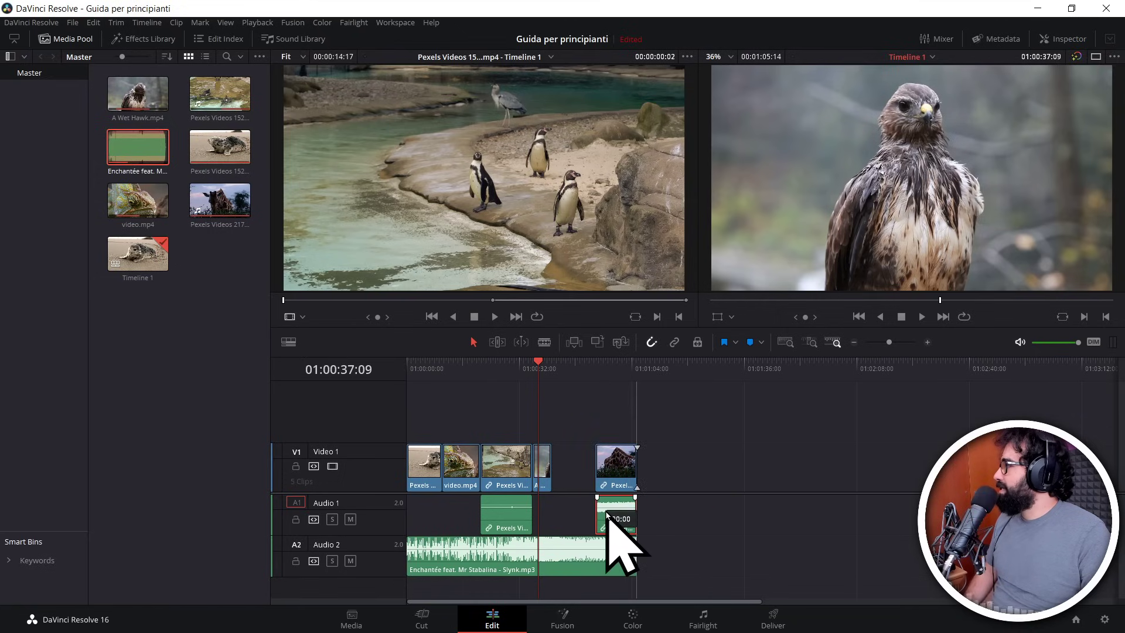
{"action": "mouse_move", "coordinate": [505, 515]}
{"action": "left_mouse_down"}
{"action": "mouse_move", "coordinate": [523, 518]}
{"action": "mouse_move", "coordinate": [502, 520]}
{"action": "left_mouse_up"}
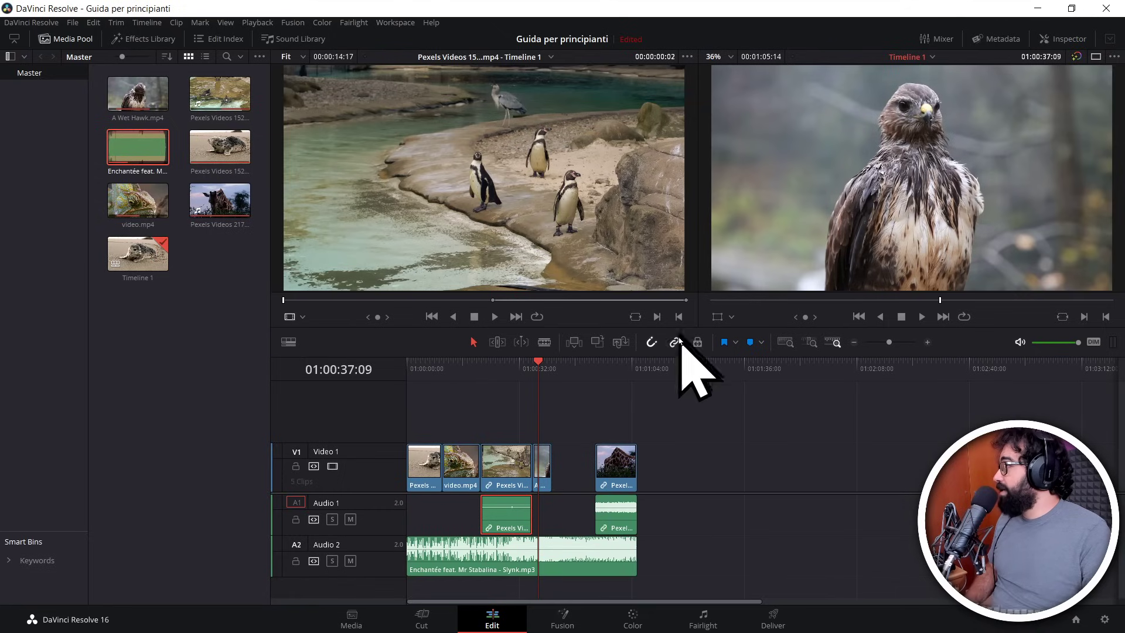
Step: Nudge the last clip left and relink its video and audio with Link Clips
{"action": "left_click_drag", "start_coordinate": [619, 490], "coordinate": [605, 491]}
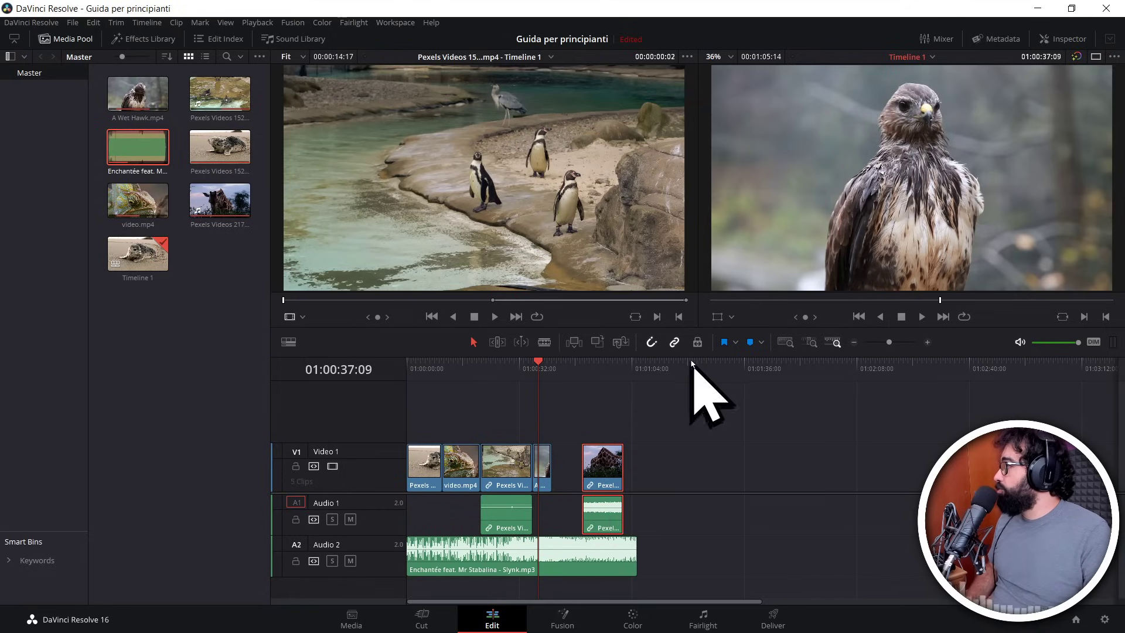
{"action": "right_click", "coordinate": [598, 463]}
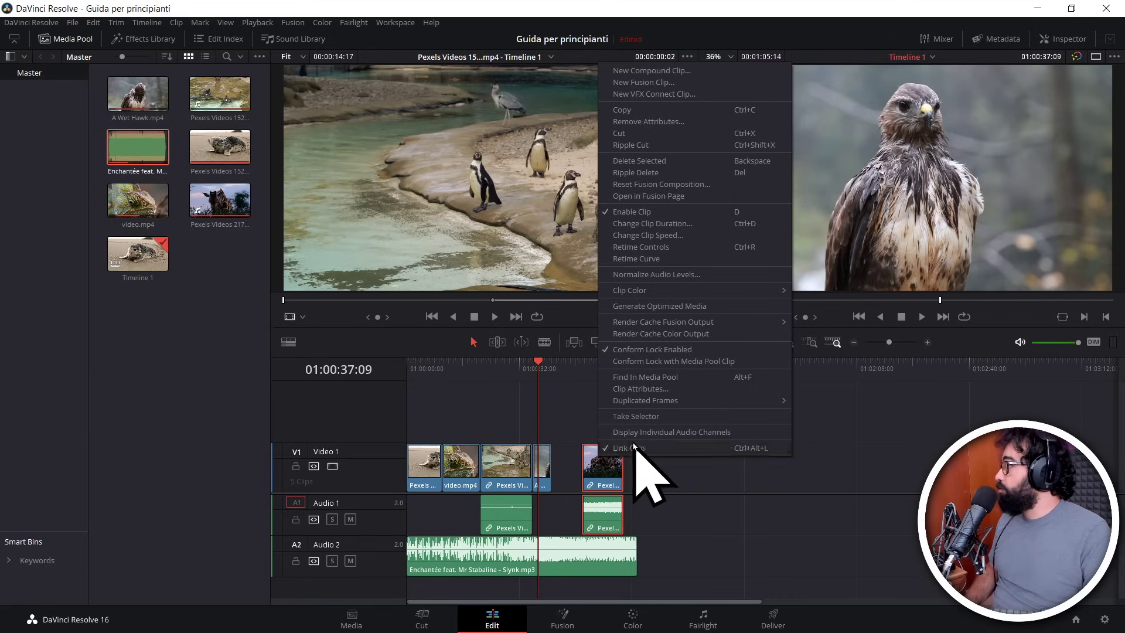
{"action": "left_click", "coordinate": [612, 516]}
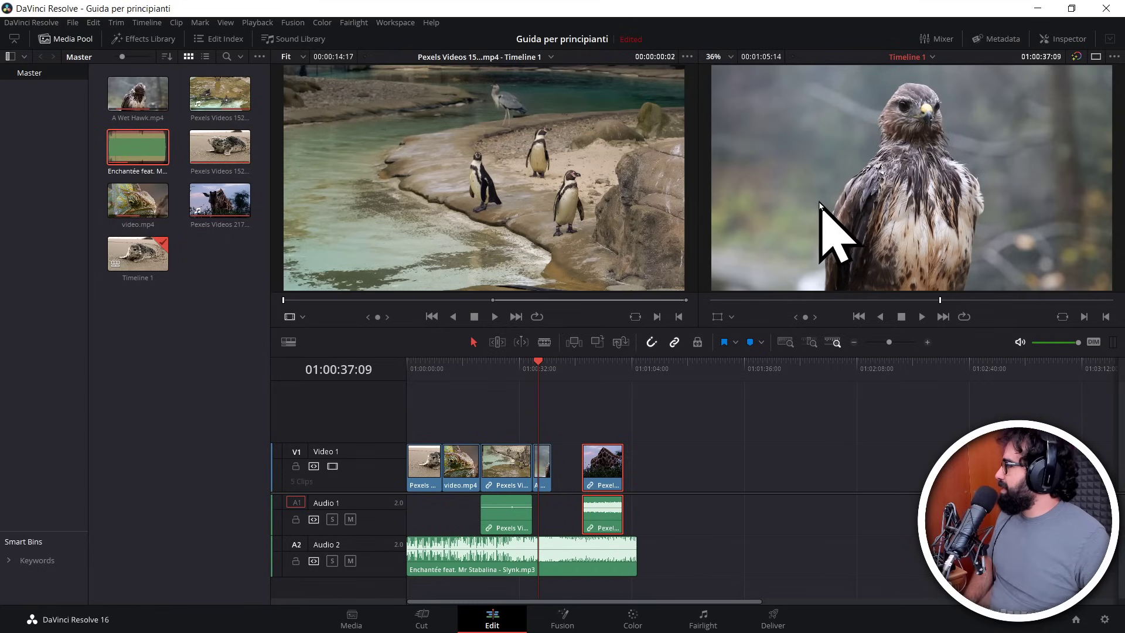
Step: Drag the last clip, the short A clip and the third Pexels clip right, opening gaps
{"action": "mouse_move", "coordinate": [607, 463]}
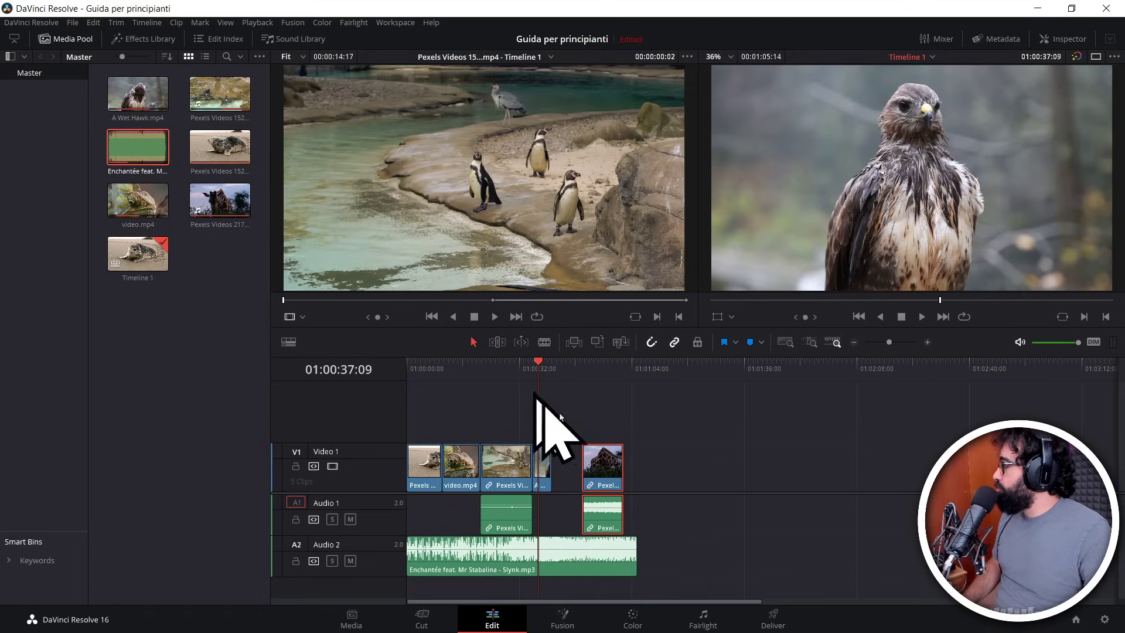
{"action": "left_click_drag", "start_coordinate": [609, 474], "coordinate": [685, 476]}
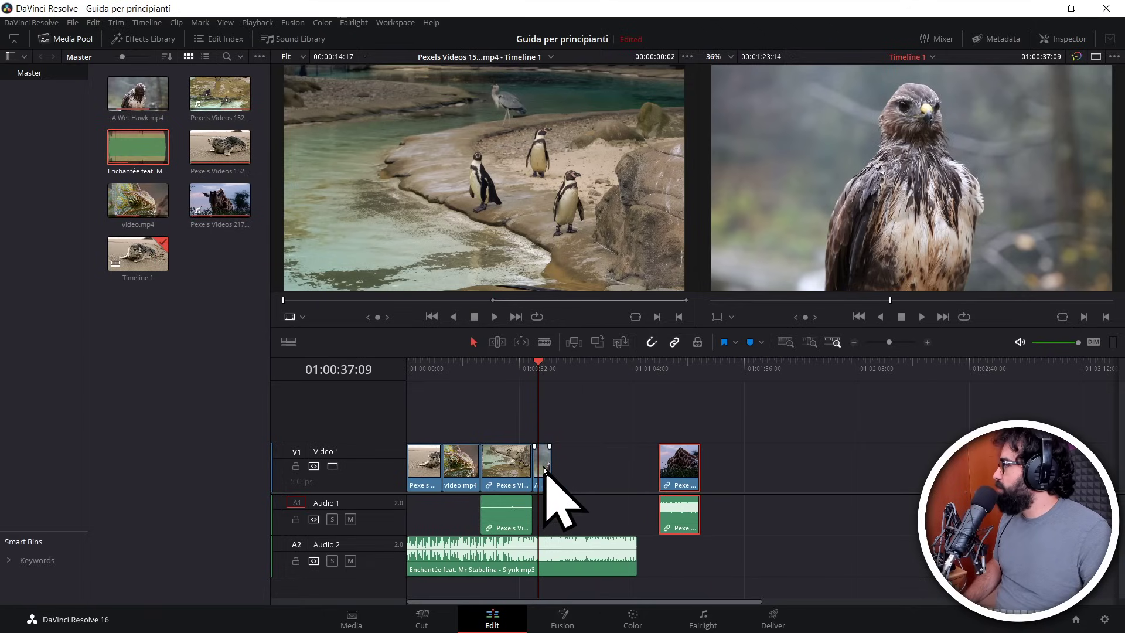
{"action": "left_click_drag", "start_coordinate": [546, 474], "coordinate": [602, 475]}
{"action": "left_click_drag", "start_coordinate": [526, 476], "coordinate": [532, 477]}
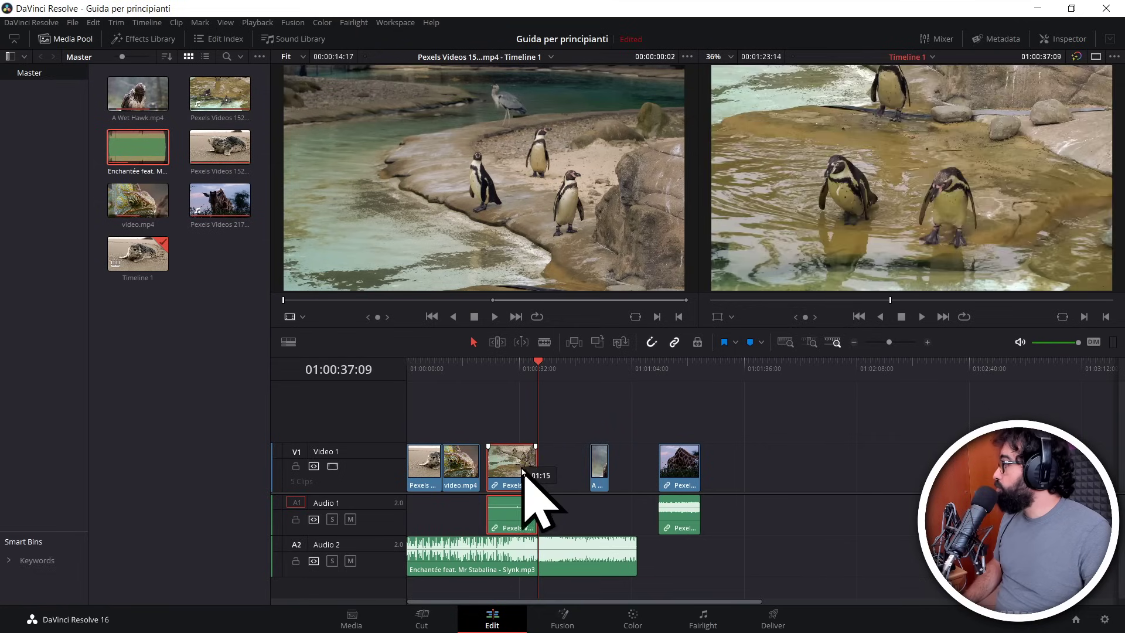
{"action": "left_click_drag", "start_coordinate": [598, 469], "coordinate": [602, 469]}
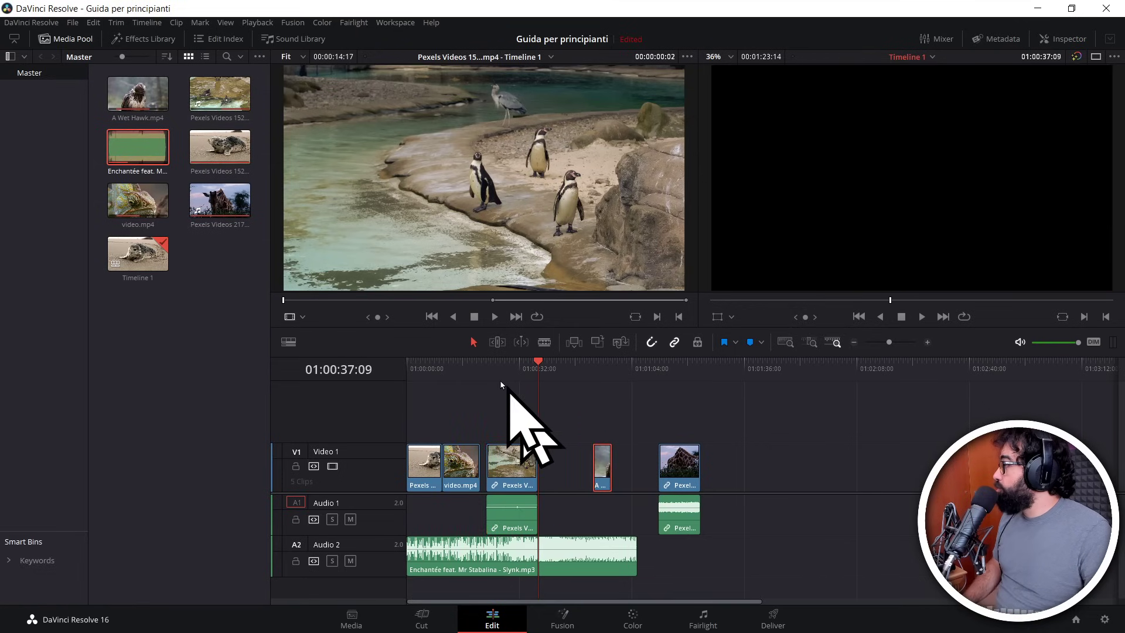
Step: Switch to Trim Edit Mode and zoom the timeline in on the hawk clip
{"action": "left_click", "coordinate": [498, 343]}
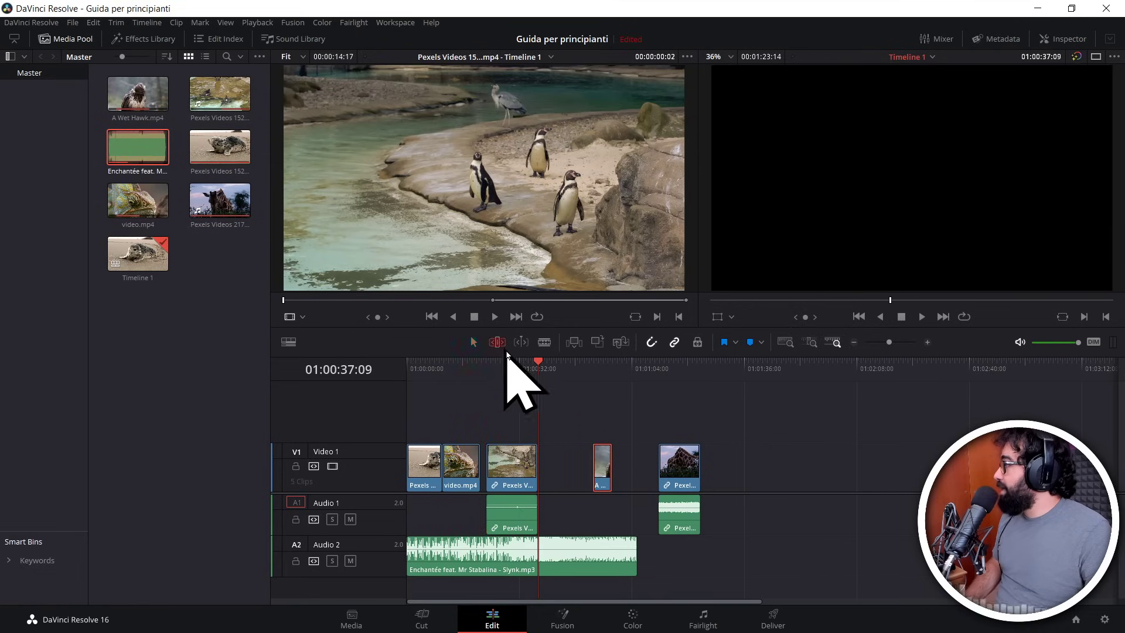
{"action": "left_click", "coordinate": [593, 366]}
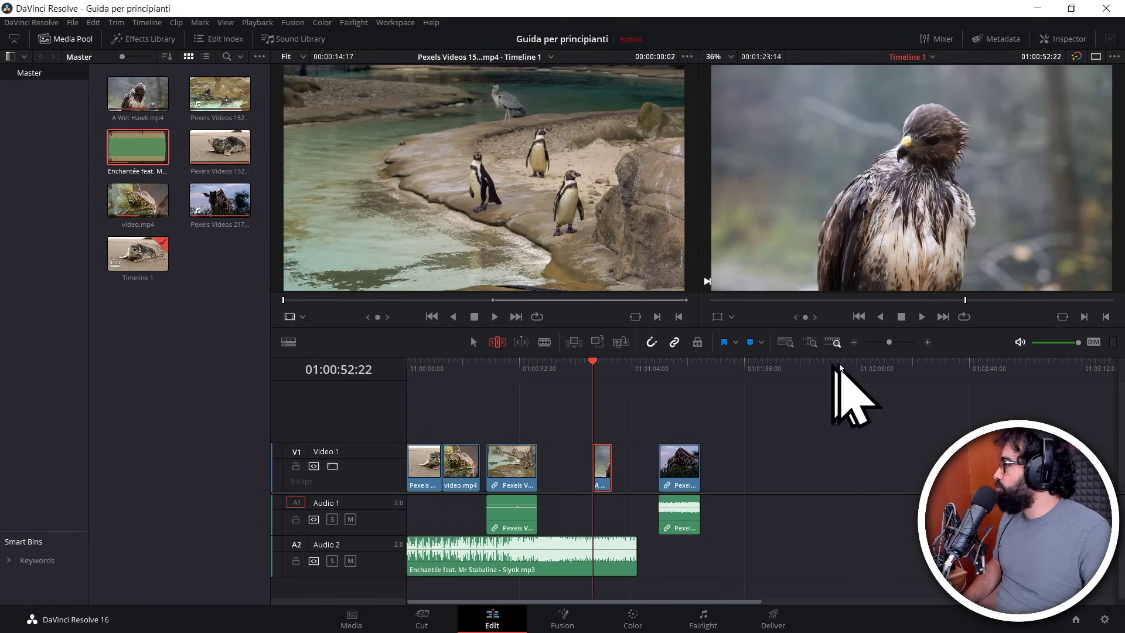
{"action": "left_click", "coordinate": [926, 343]}
{"action": "left_click", "coordinate": [927, 342]}
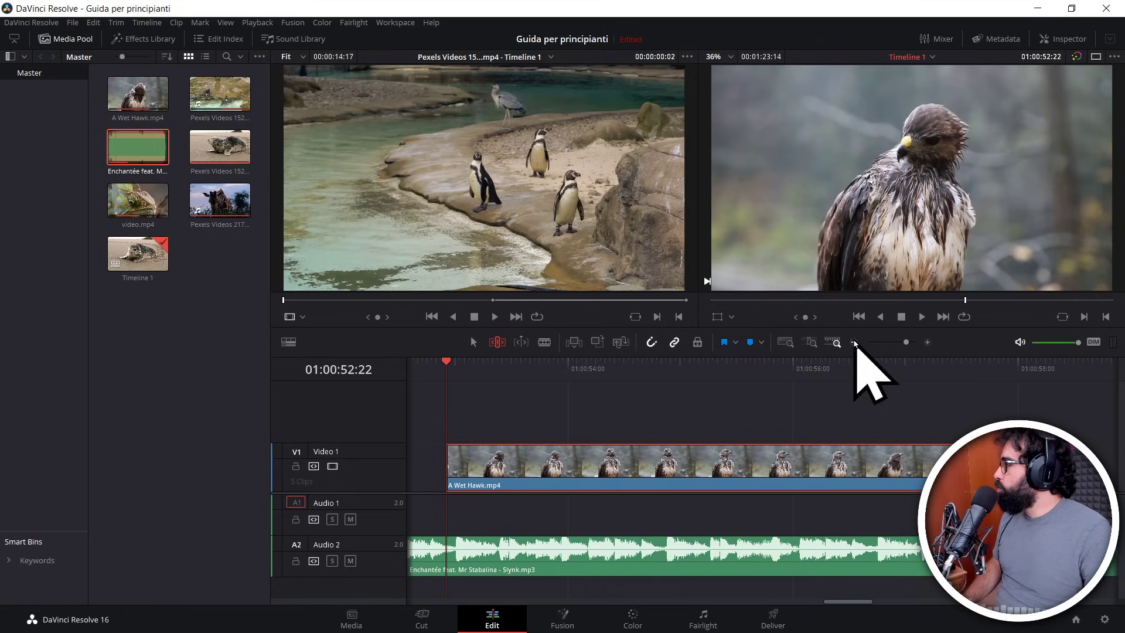
{"action": "left_click", "coordinate": [855, 344]}
{"action": "scroll", "coordinate": [820, 410], "scroll_direction": "up", "scroll_amount": 3}
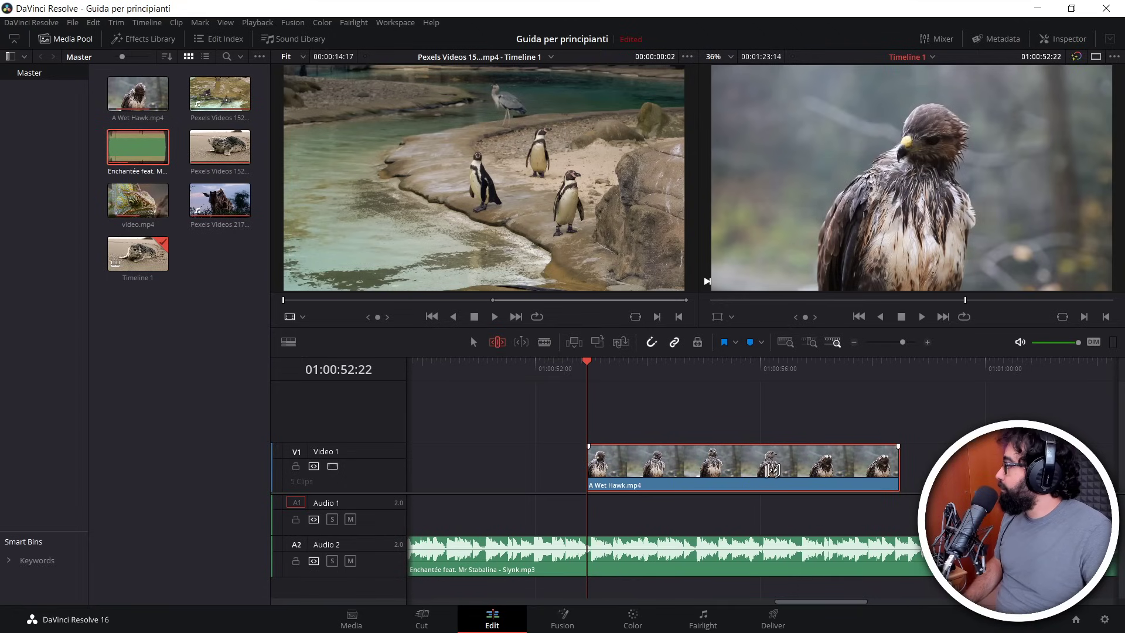
Step: Slip the A Wet Hawk footage back and forth within its unchanged timeline slot
{"action": "mouse_move", "coordinate": [771, 469]}
{"action": "left_mouse_down"}
{"action": "mouse_move", "coordinate": [802, 470]}
{"action": "mouse_move", "coordinate": [700, 471]}
{"action": "mouse_move", "coordinate": [752, 471]}
{"action": "mouse_move", "coordinate": [742, 472]}
{"action": "left_mouse_up"}
{"action": "left_click", "coordinate": [474, 342]}
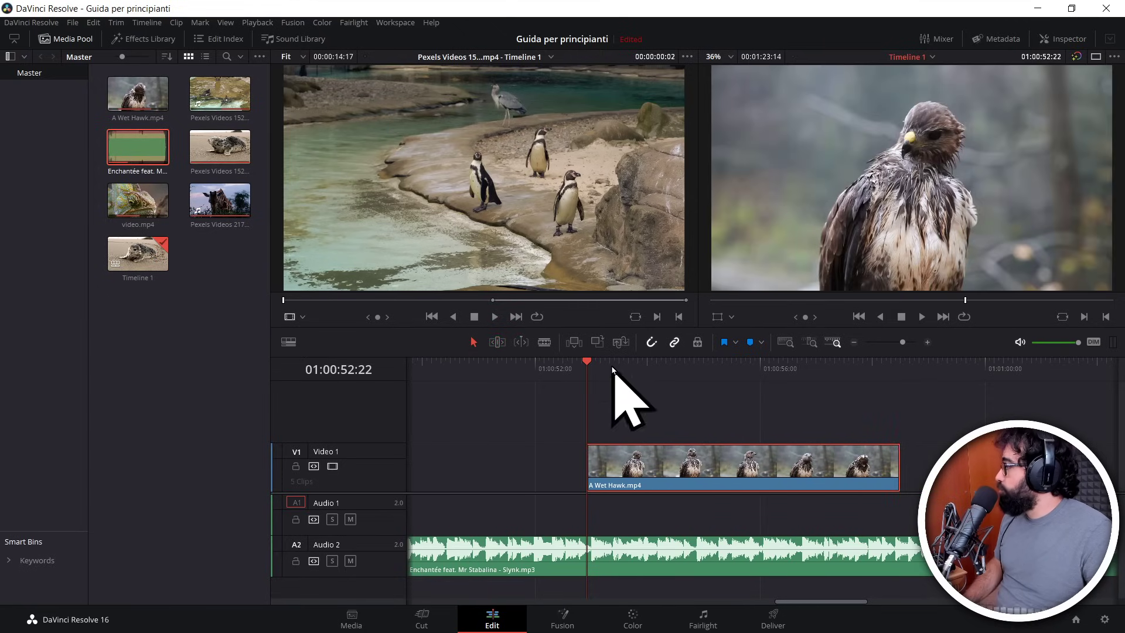
{"action": "left_click", "coordinate": [496, 342]}
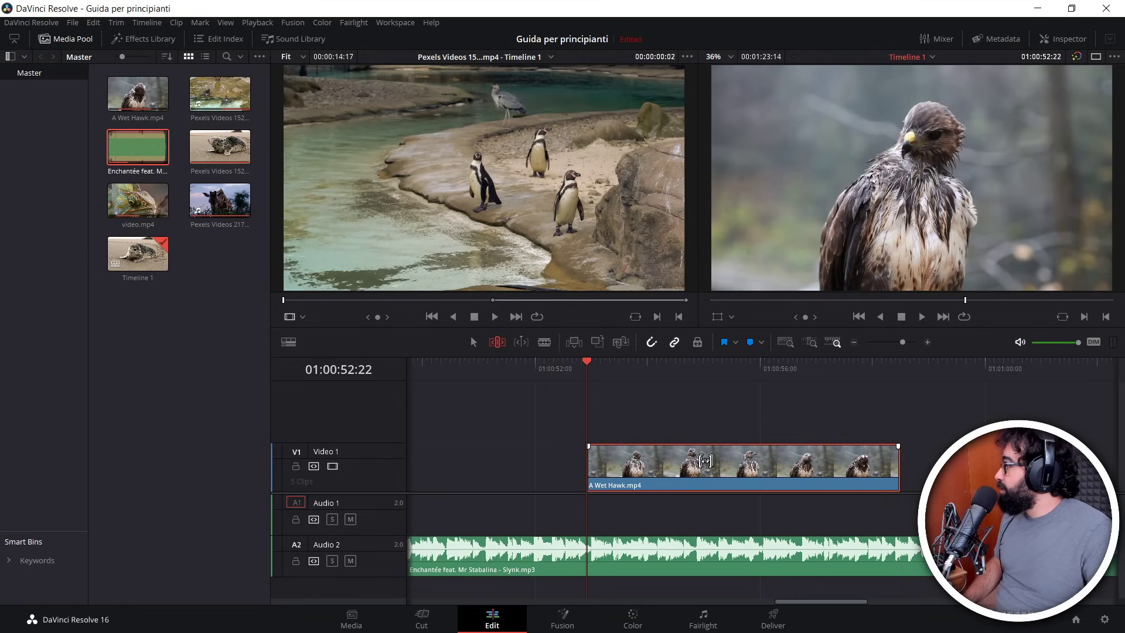
{"action": "mouse_move", "coordinate": [692, 446]}
{"action": "left_mouse_down"}
{"action": "mouse_move", "coordinate": [678, 457]}
{"action": "mouse_move", "coordinate": [720, 455]}
{"action": "left_mouse_up"}
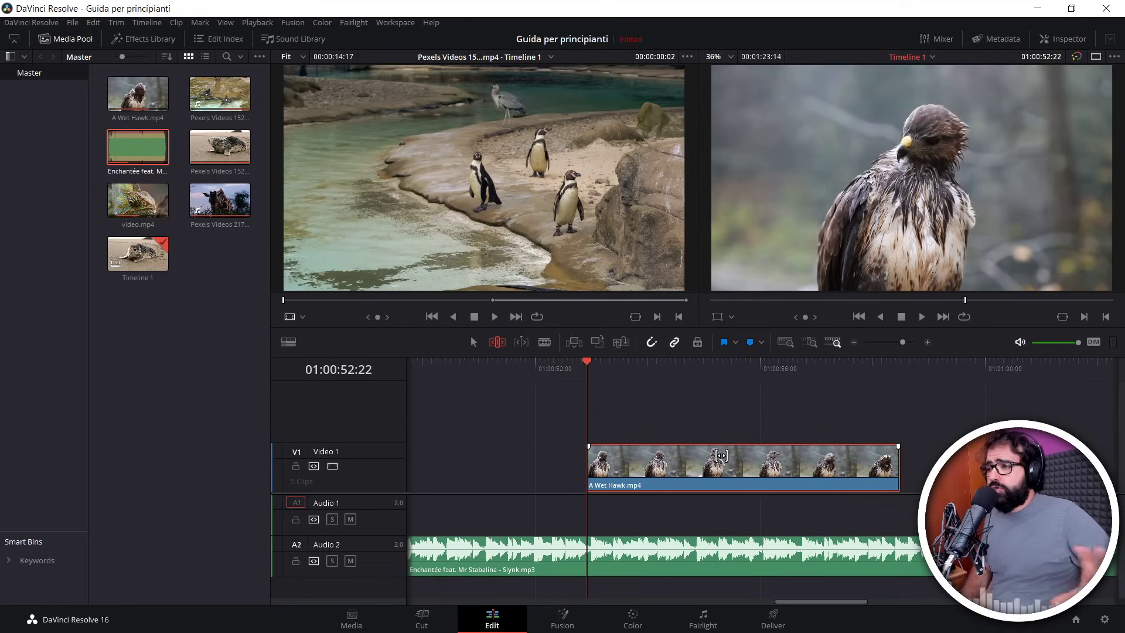
{"action": "mouse_move", "coordinate": [710, 472]}
{"action": "left_mouse_down"}
{"action": "mouse_move", "coordinate": [726, 465]}
{"action": "mouse_move", "coordinate": [609, 473]}
{"action": "left_mouse_up"}
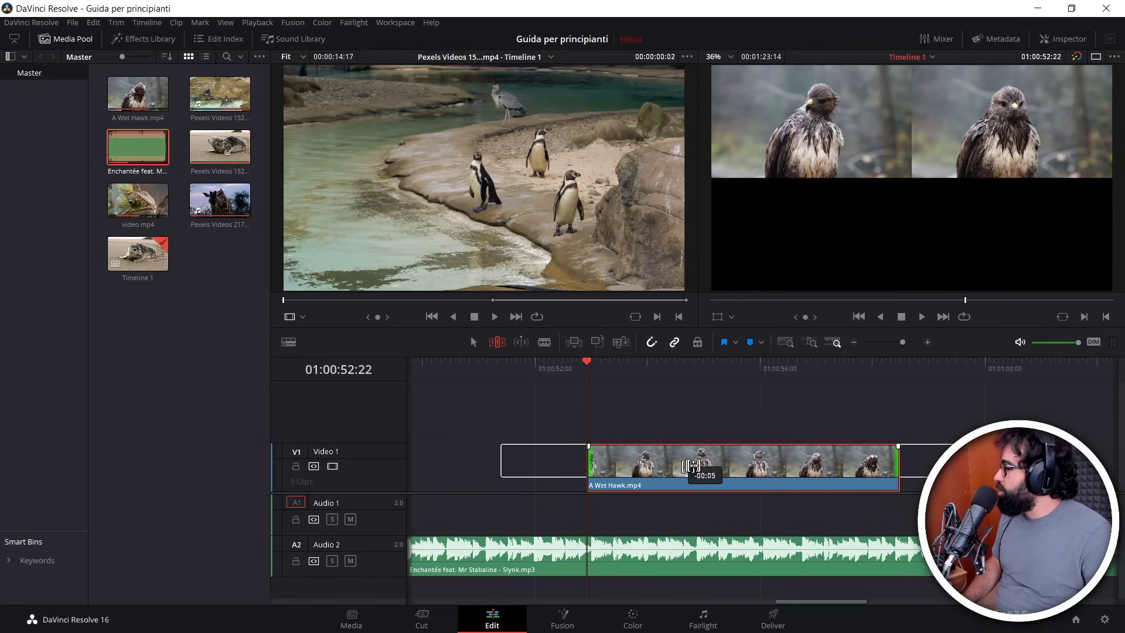
{"action": "mouse_move", "coordinate": [609, 473]}
{"action": "left_mouse_down"}
{"action": "mouse_move", "coordinate": [794, 468]}
{"action": "mouse_move", "coordinate": [738, 468]}
{"action": "left_mouse_up"}
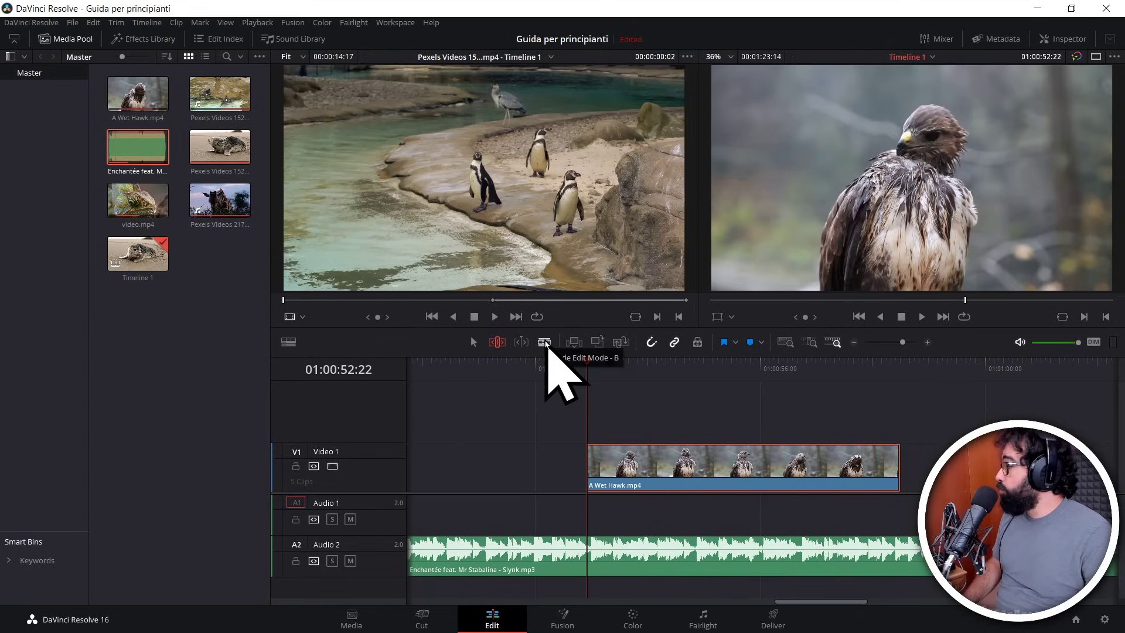
Step: Cut the A Wet Hawk clip at three points with the Blade tool, then return to Selection
{"action": "left_click", "coordinate": [544, 343]}
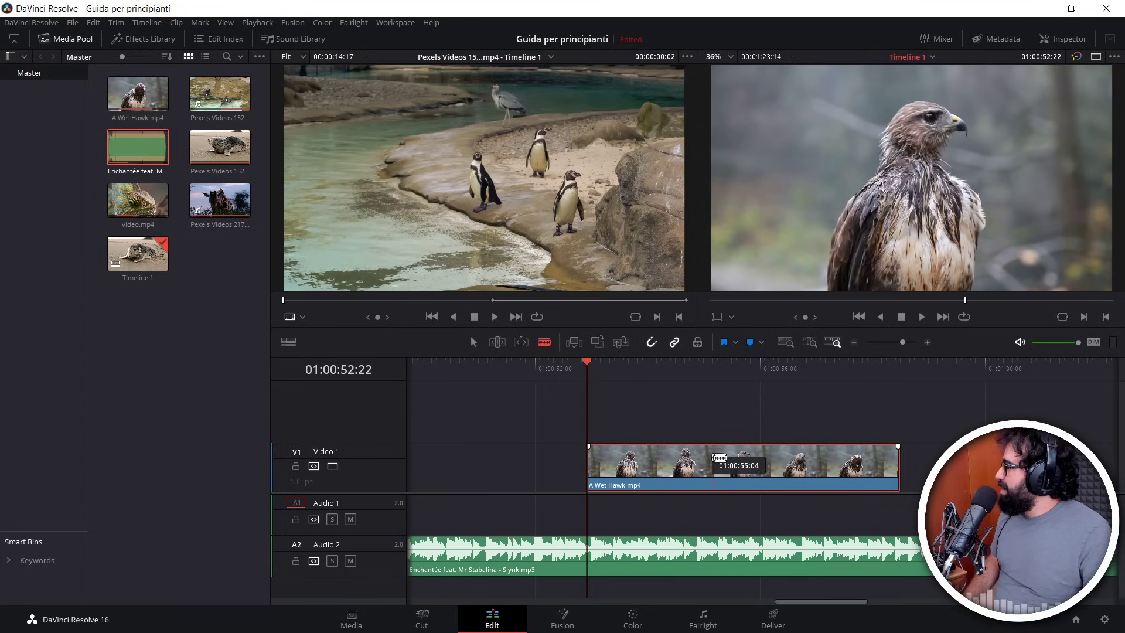
{"action": "left_click", "coordinate": [736, 462]}
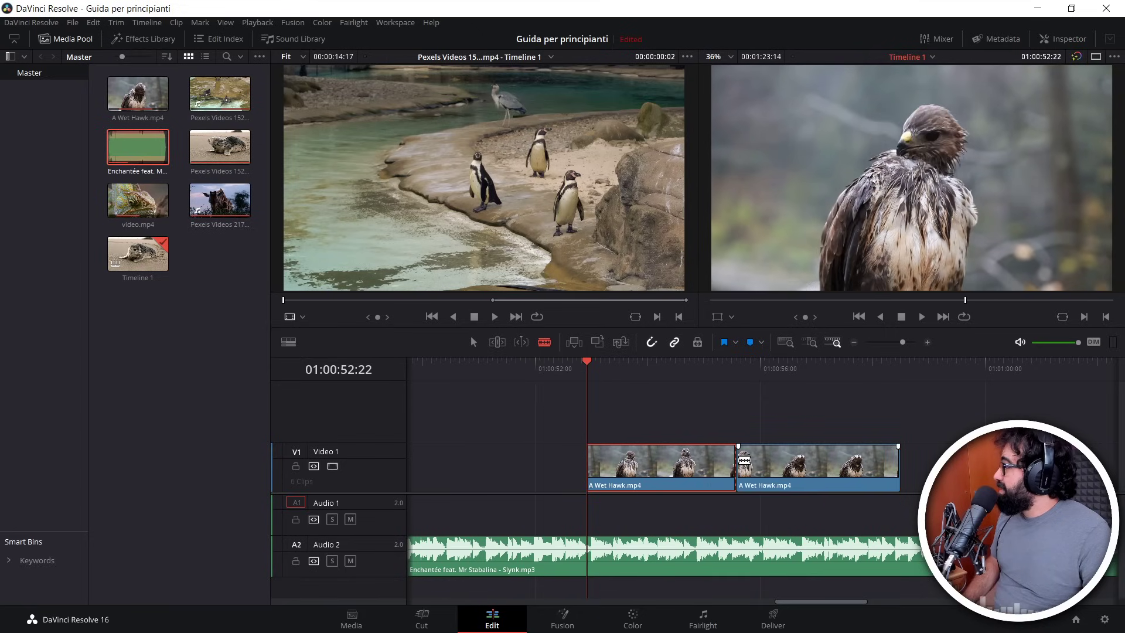
{"action": "left_click", "coordinate": [813, 463]}
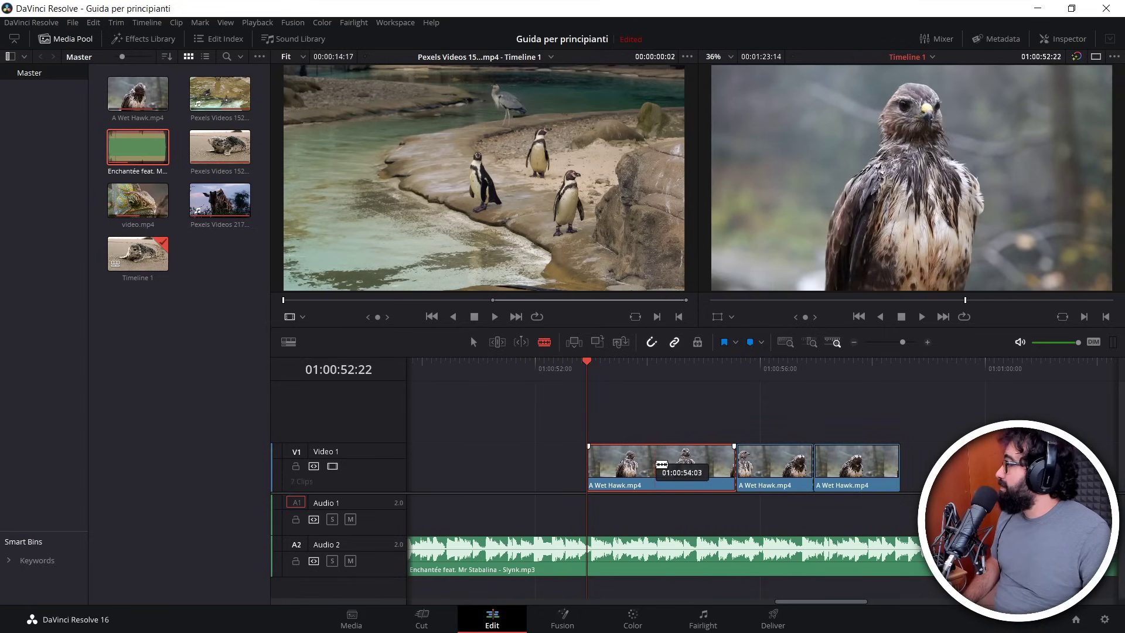
{"action": "left_click", "coordinate": [654, 463]}
{"action": "left_click", "coordinate": [473, 342]}
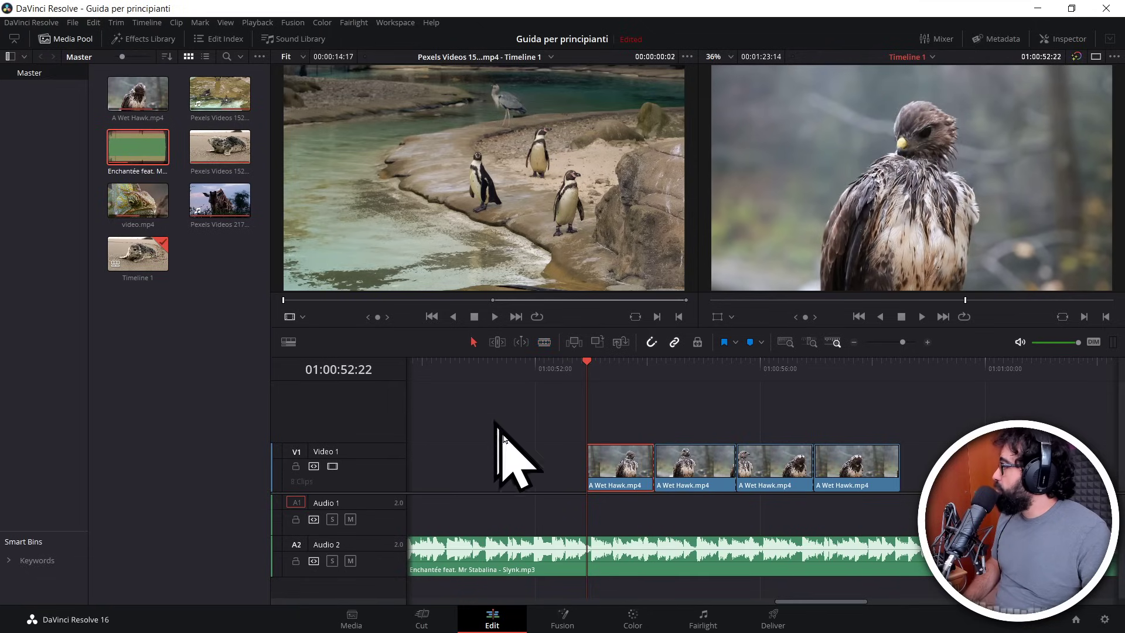
Step: Rearrange the four hawk pieces, moving the first two left and the last two right
{"action": "left_click_drag", "start_coordinate": [639, 471], "coordinate": [551, 471]}
{"action": "left_click_drag", "start_coordinate": [692, 469], "coordinate": [639, 468]}
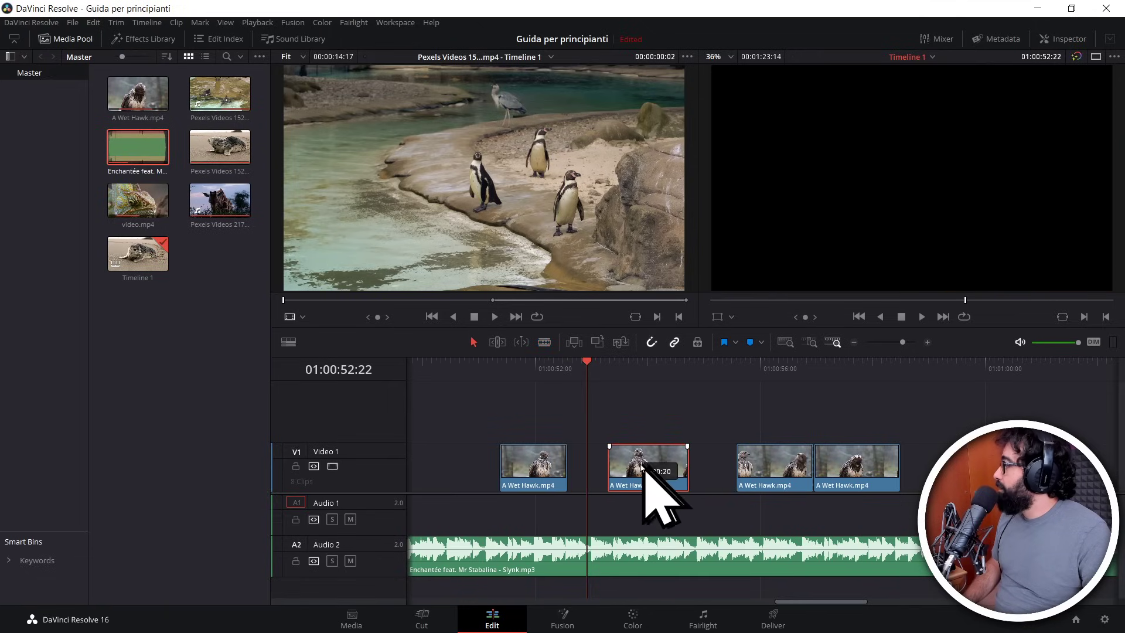
{"action": "left_click_drag", "start_coordinate": [857, 469], "coordinate": [933, 469]}
{"action": "left_click_drag", "start_coordinate": [796, 472], "coordinate": [827, 467]}
Step: Slip the footage inside each of the four hawk pieces in Trim Edit Mode
{"action": "left_click", "coordinate": [497, 342]}
{"action": "left_click_drag", "start_coordinate": [643, 467], "coordinate": [643, 467]}
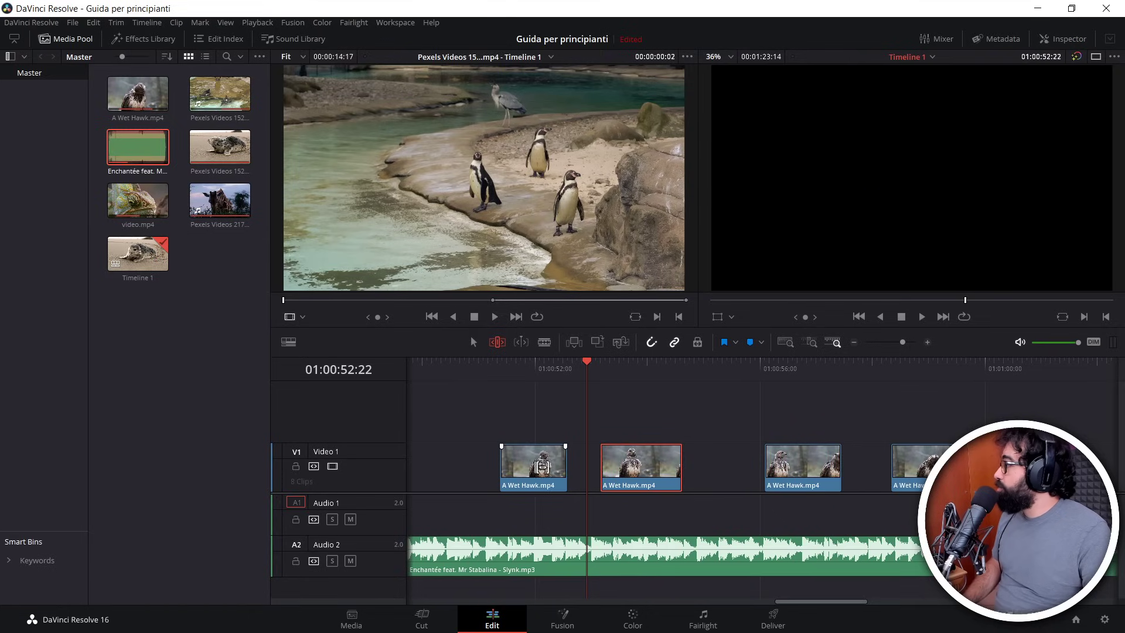
{"action": "left_click_drag", "start_coordinate": [541, 467], "coordinate": [545, 463]}
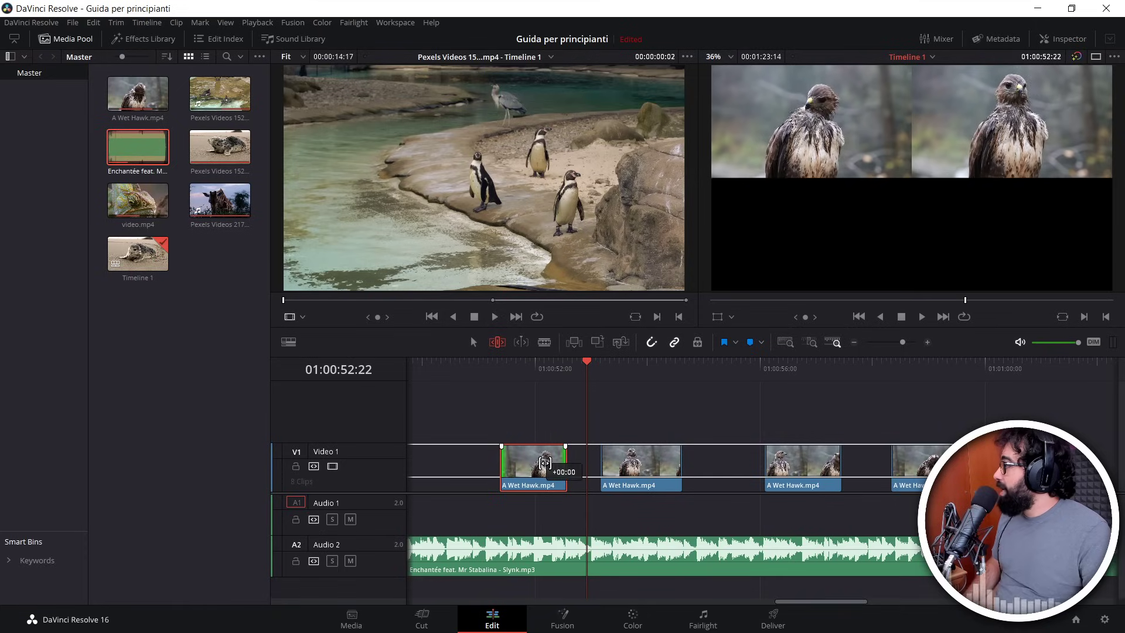
{"action": "left_click_drag", "start_coordinate": [927, 473], "coordinate": [922, 472]}
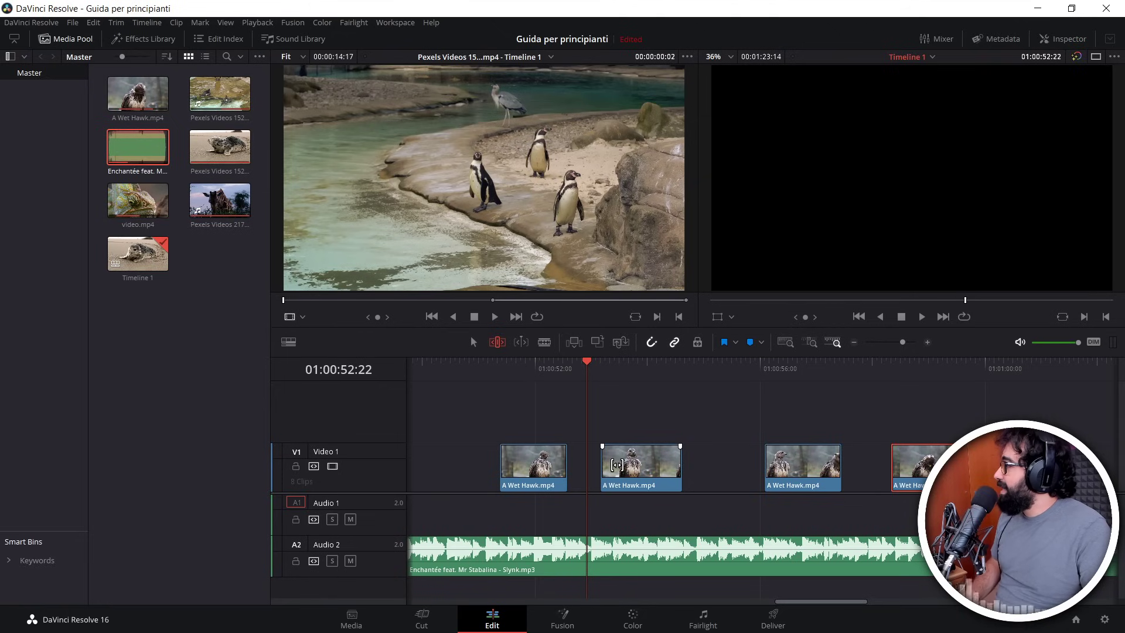
{"action": "mouse_move", "coordinate": [616, 468]}
{"action": "left_mouse_down"}
{"action": "mouse_move", "coordinate": [606, 474]}
{"action": "mouse_move", "coordinate": [618, 477]}
{"action": "left_mouse_up"}
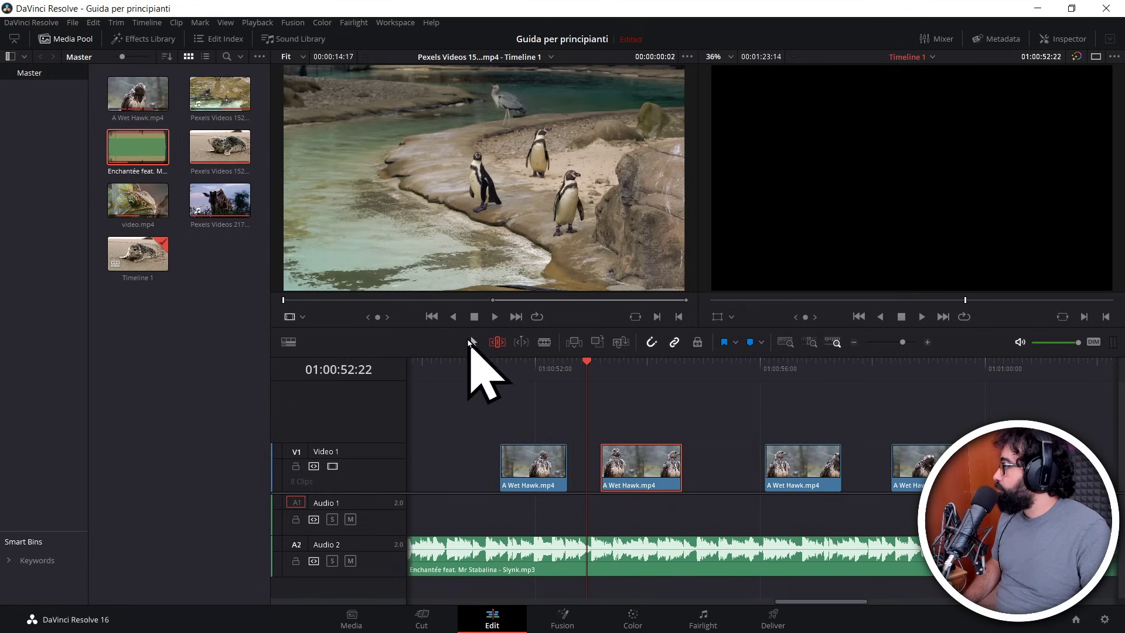
{"action": "left_click", "coordinate": [473, 341]}
Step: Slide the small hawk clips and the giraffe clip left so they follow the penguin clip
{"action": "scroll", "coordinate": [810, 404], "scroll_direction": "down", "scroll_amount": 6}
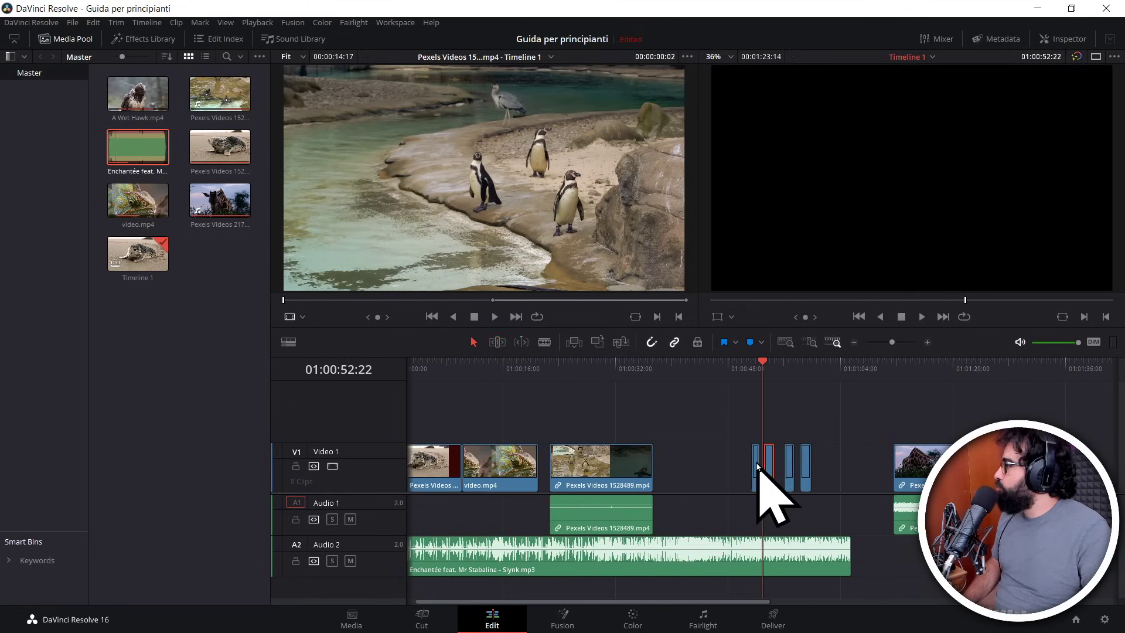
{"action": "left_click_drag", "start_coordinate": [757, 465], "coordinate": [636, 468]}
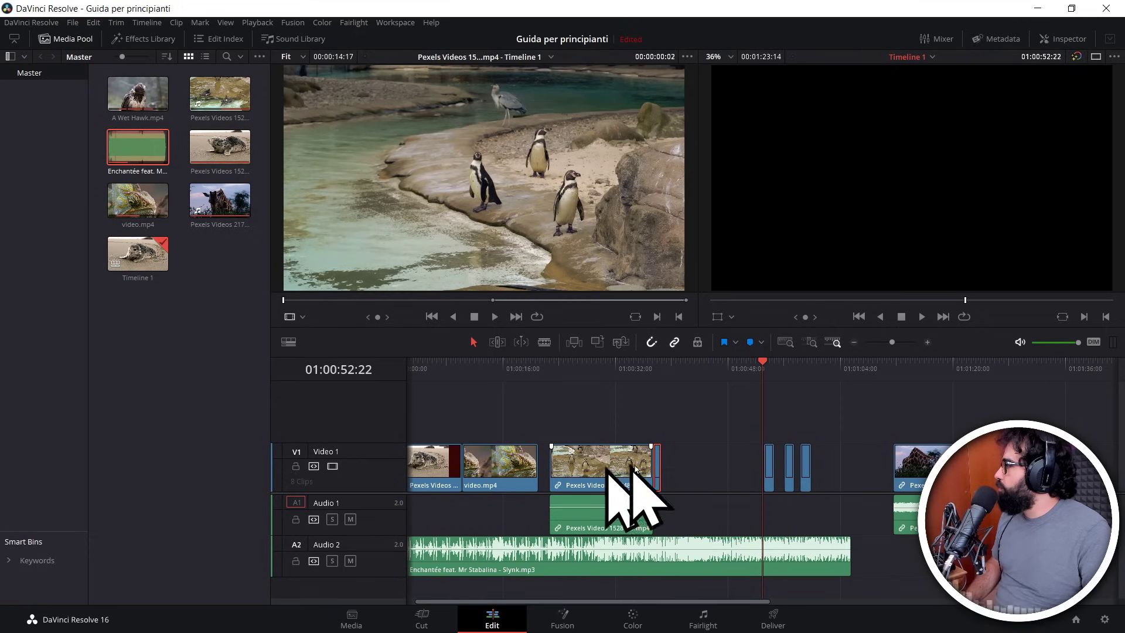
{"action": "left_click_drag", "start_coordinate": [769, 469], "coordinate": [542, 469]}
{"action": "left_click_drag", "start_coordinate": [789, 468], "coordinate": [760, 469]}
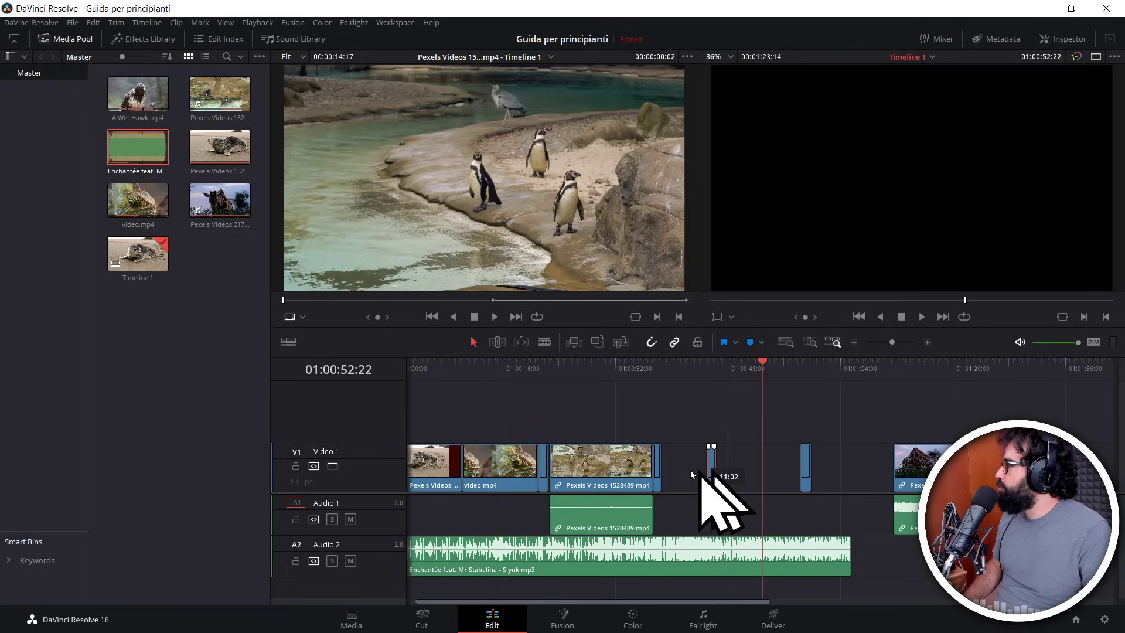
{"action": "left_click_drag", "start_coordinate": [922, 465], "coordinate": [690, 465]}
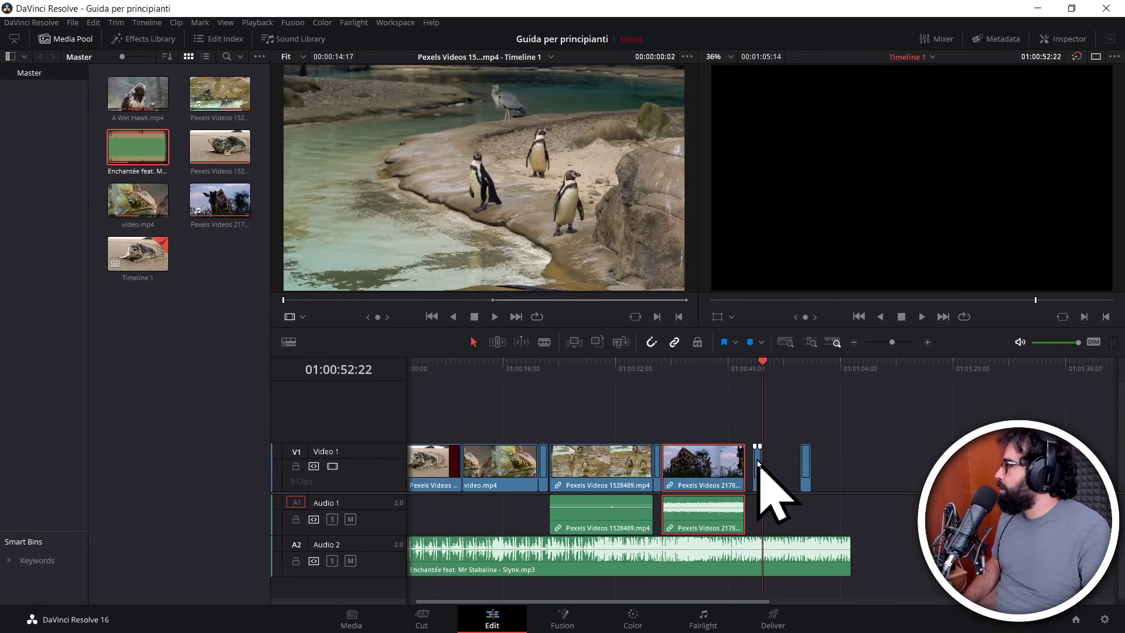
{"action": "left_click_drag", "start_coordinate": [757, 462], "coordinate": [753, 464]}
{"action": "left_click", "coordinate": [807, 463]}
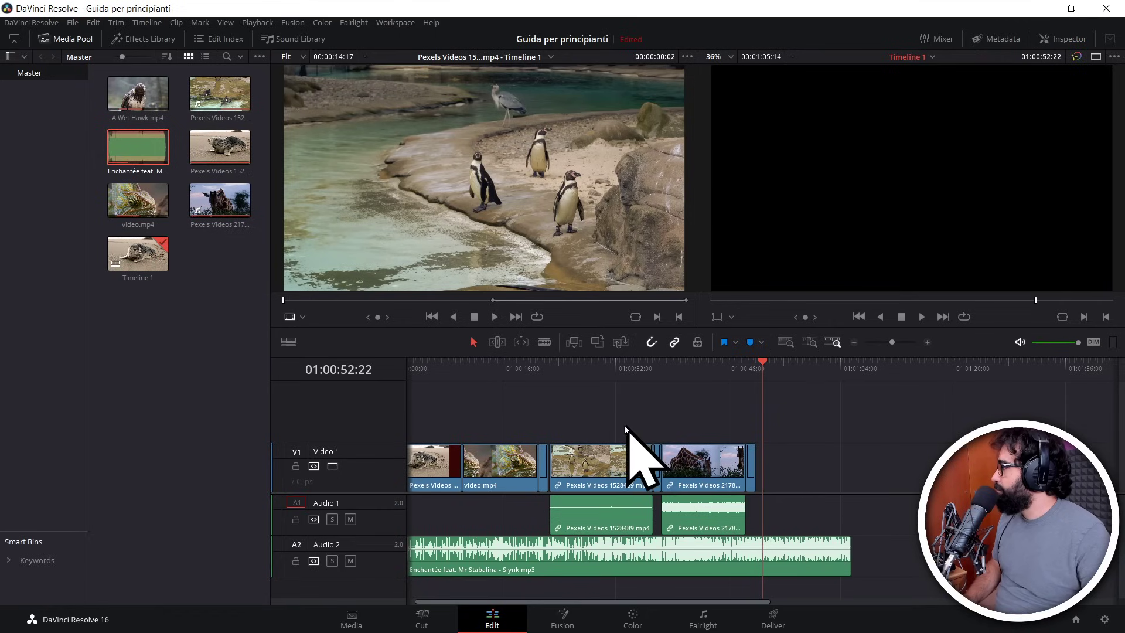
{"action": "mouse_move", "coordinate": [610, 477]}
{"action": "left_mouse_down"}
{"action": "mouse_move", "coordinate": [587, 461]}
{"action": "mouse_move", "coordinate": [599, 472]}
{"action": "left_mouse_up"}
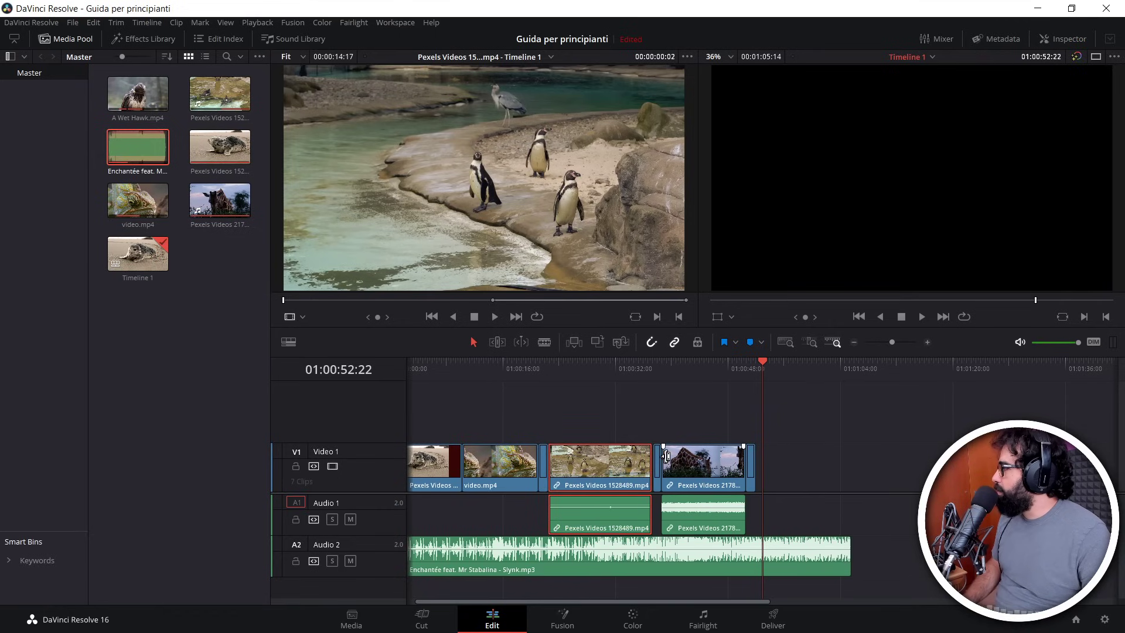
Step: Zoom in at 01:00:37:09 and nudge the hawk and giraffe clips left to close gaps
{"action": "left_click", "coordinate": [653, 368]}
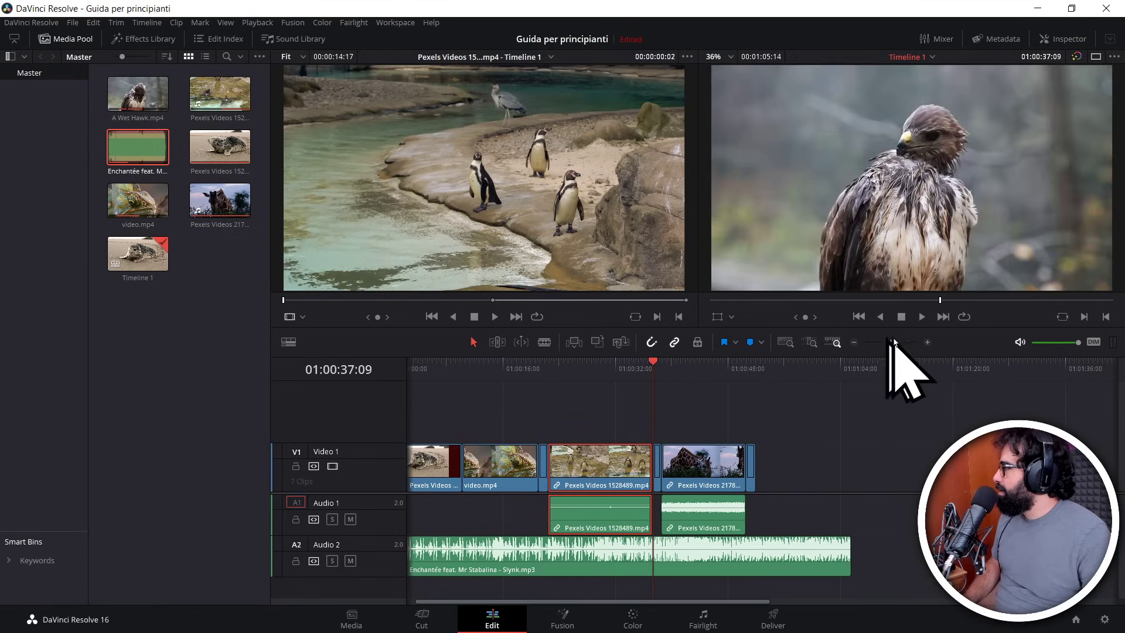
{"action": "left_click", "coordinate": [927, 342]}
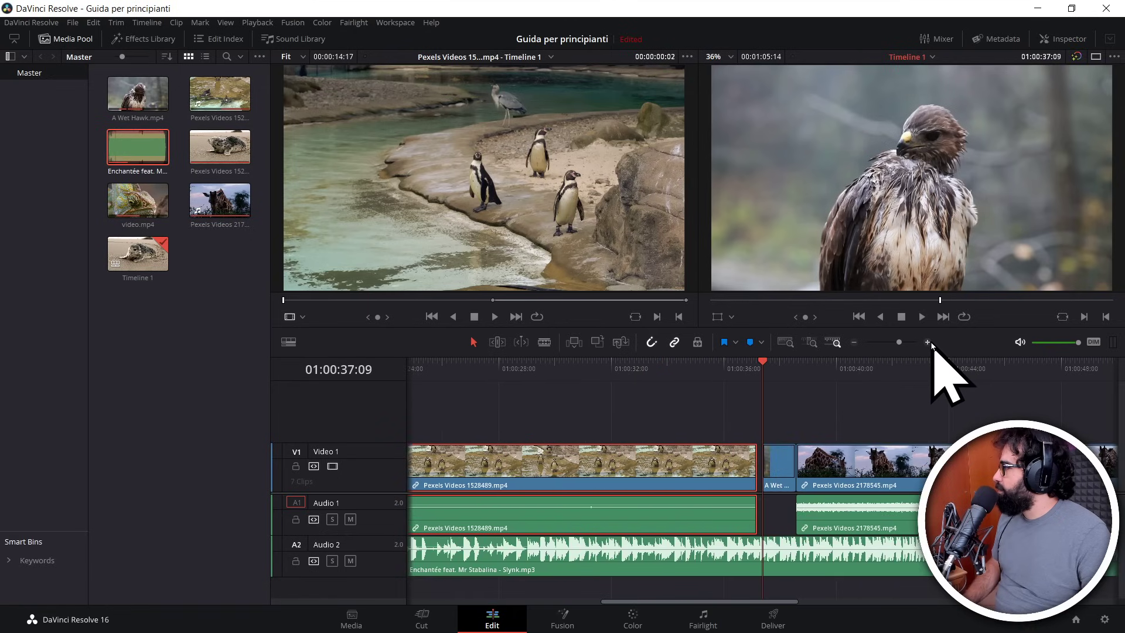
{"action": "left_click", "coordinate": [710, 369]}
{"action": "left_click_drag", "start_coordinate": [778, 463], "coordinate": [773, 463]}
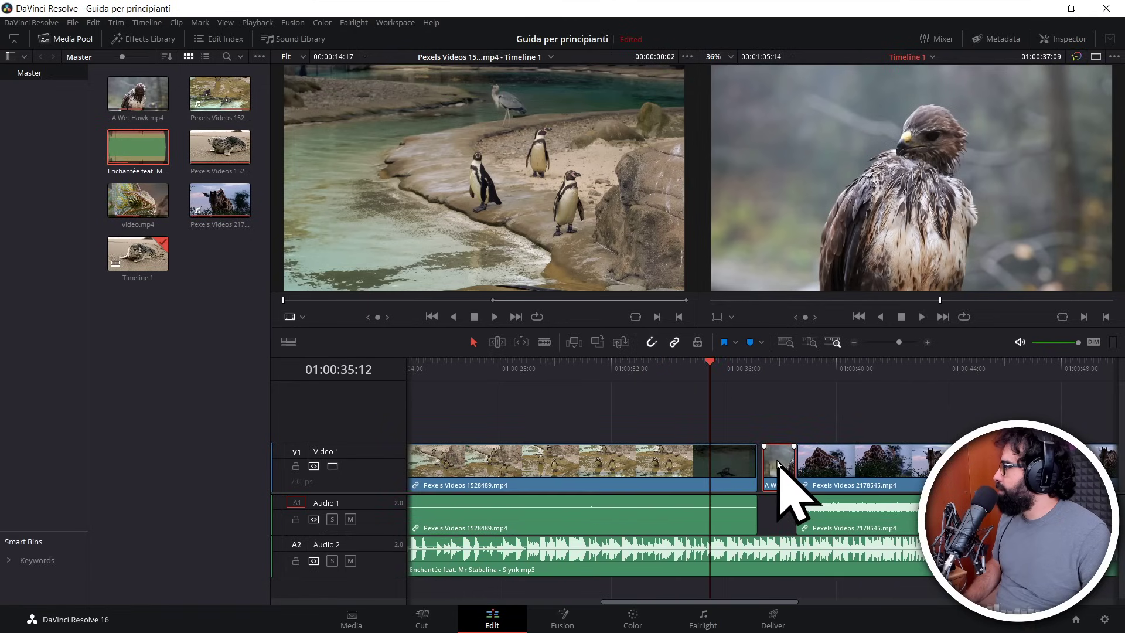
{"action": "left_click", "coordinate": [923, 463]}
{"action": "left_click_drag", "start_coordinate": [922, 463], "coordinate": [918, 463]}
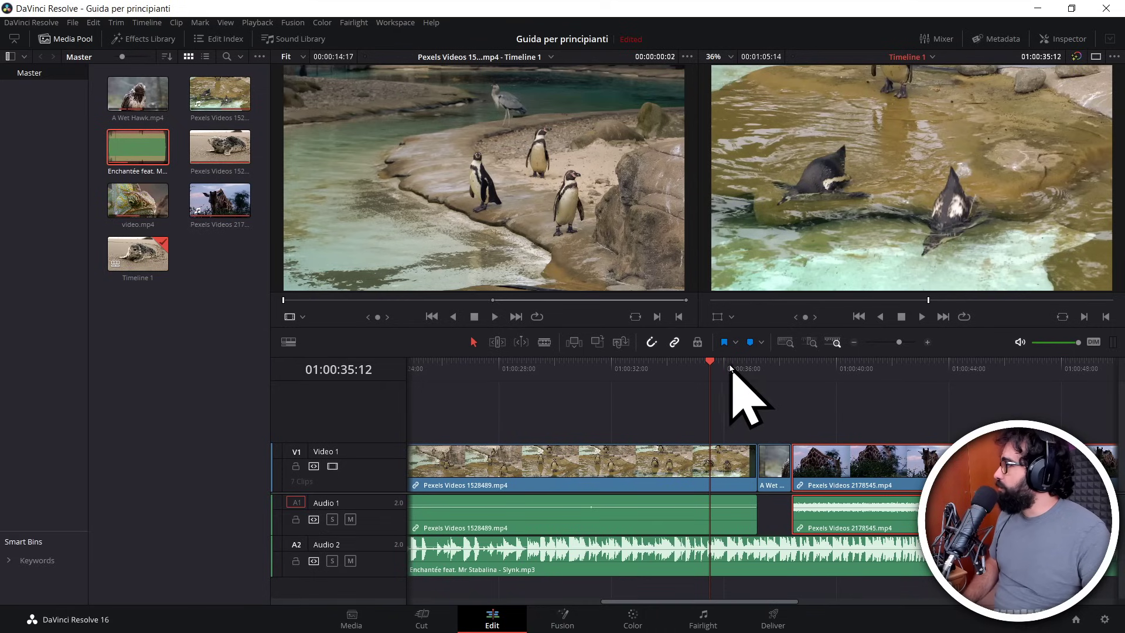
Step: Place the playhead at 01:00:36:04 and select the giraffe clip's audio on A1
{"action": "left_click", "coordinate": [730, 366]}
{"action": "scroll", "coordinate": [586, 463], "scroll_direction": "left", "scroll_amount": 3}
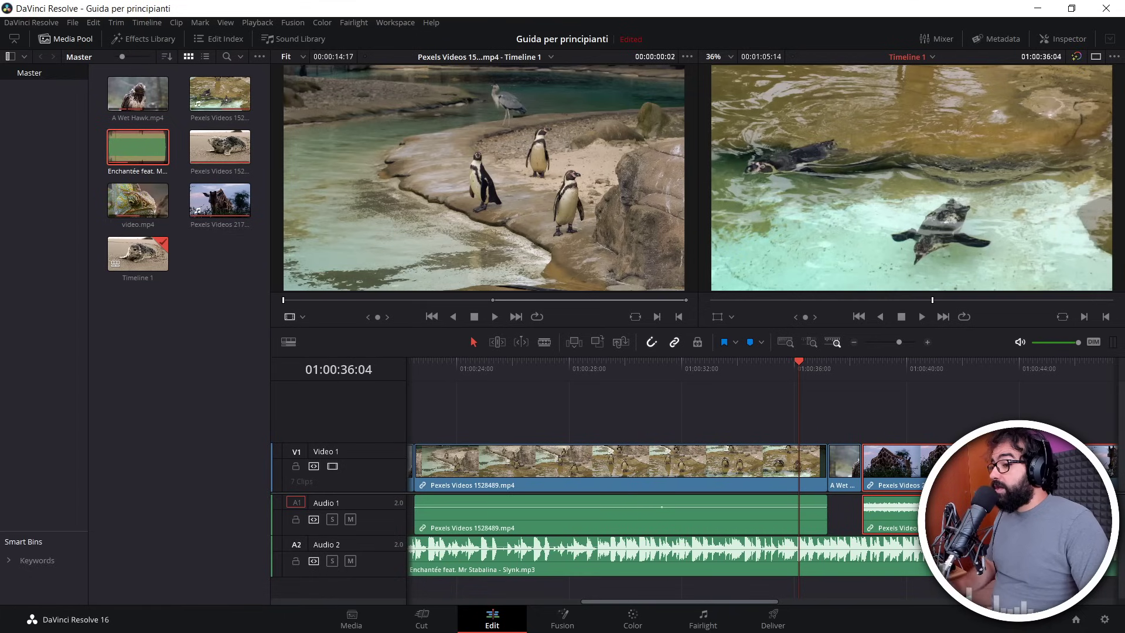
{"action": "scroll", "coordinate": [820, 477], "scroll_direction": "right", "scroll_amount": 4}
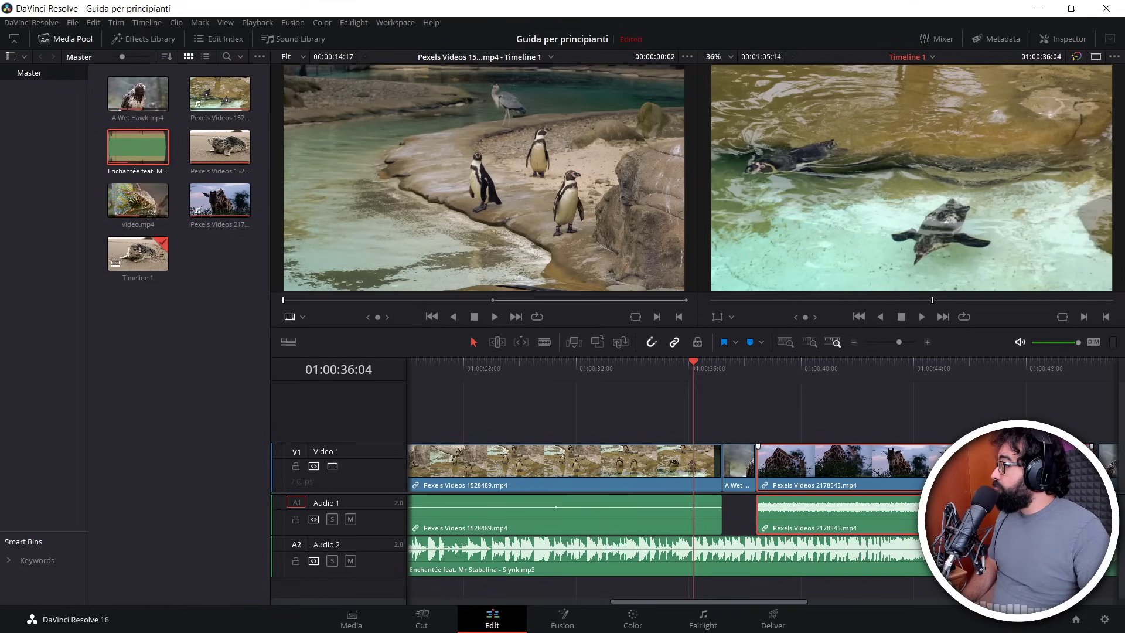
{"action": "scroll", "coordinate": [879, 474], "scroll_direction": "right", "scroll_amount": 2}
{"action": "scroll", "coordinate": [904, 473], "scroll_direction": "right", "scroll_amount": 2}
{"action": "left_click", "coordinate": [782, 504]}
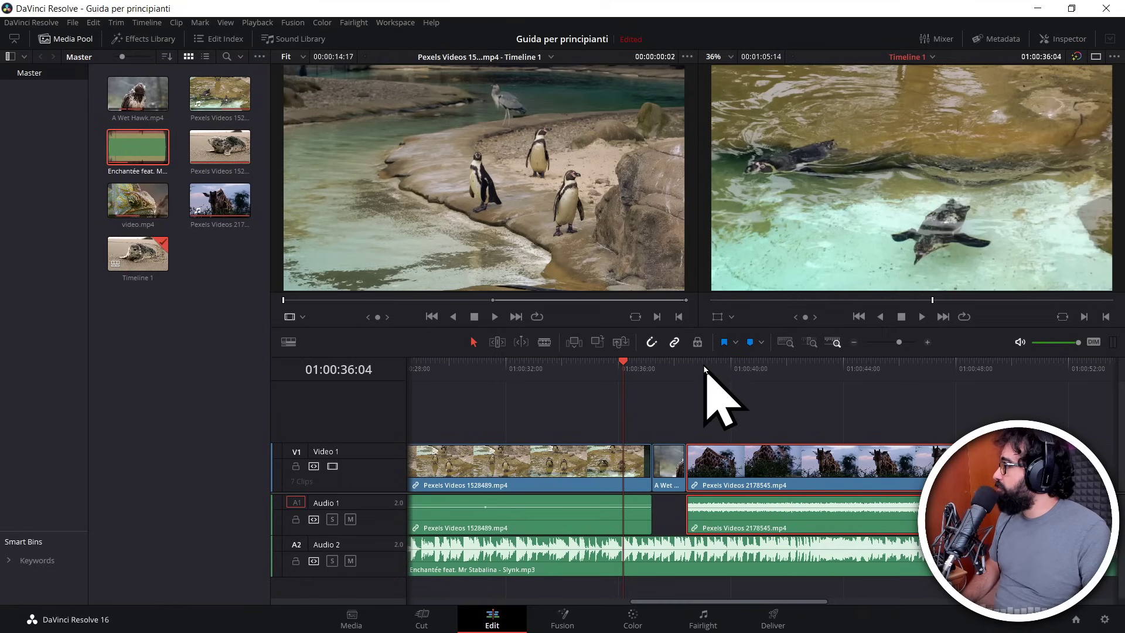
{"action": "scroll", "coordinate": [762, 478], "scroll_direction": "right", "scroll_amount": 3}
{"action": "scroll", "coordinate": [747, 490], "scroll_direction": "right", "scroll_amount": 3}
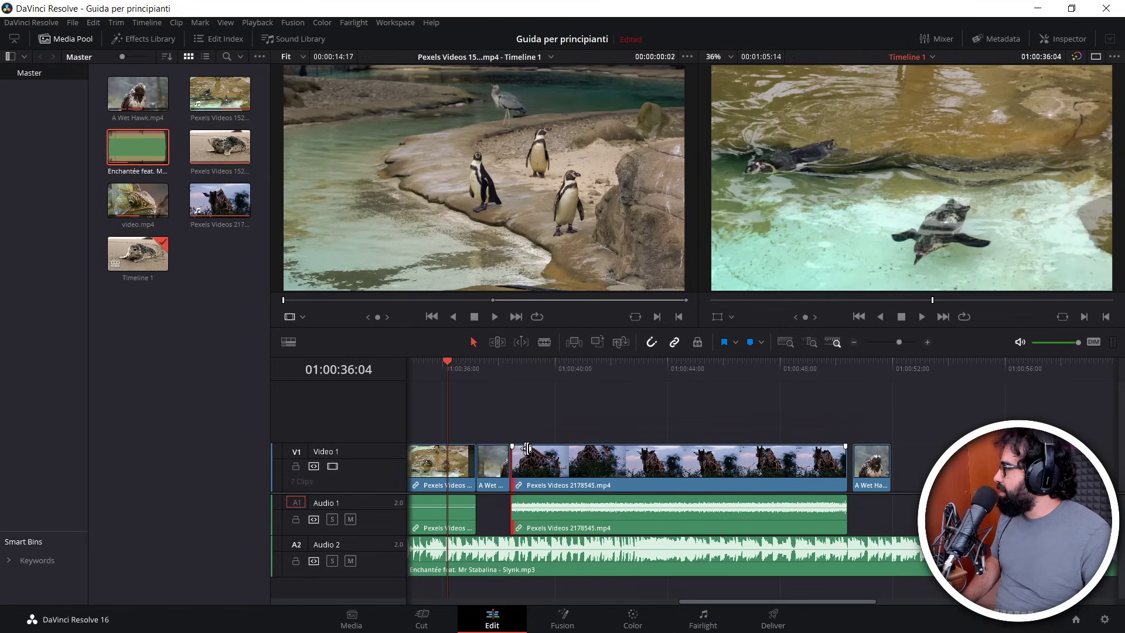
Step: Trim the giraffe clip's start and give its video a fade-in and fade-out
{"action": "left_click_drag", "start_coordinate": [517, 449], "coordinate": [527, 450]}
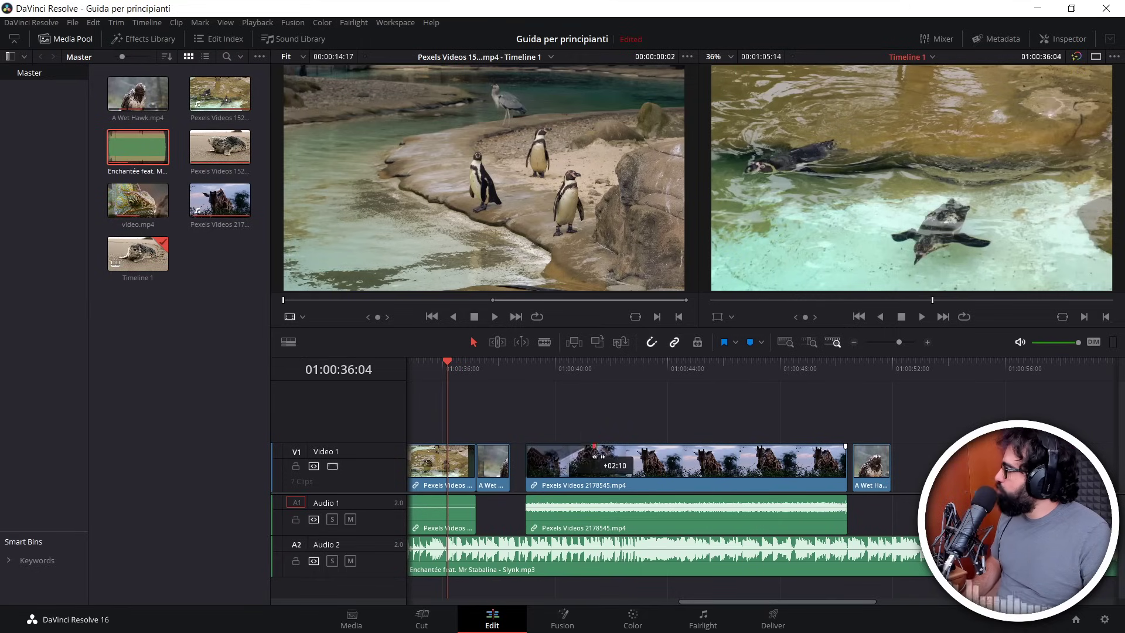
{"action": "left_click_drag", "start_coordinate": [598, 456], "coordinate": [601, 457]}
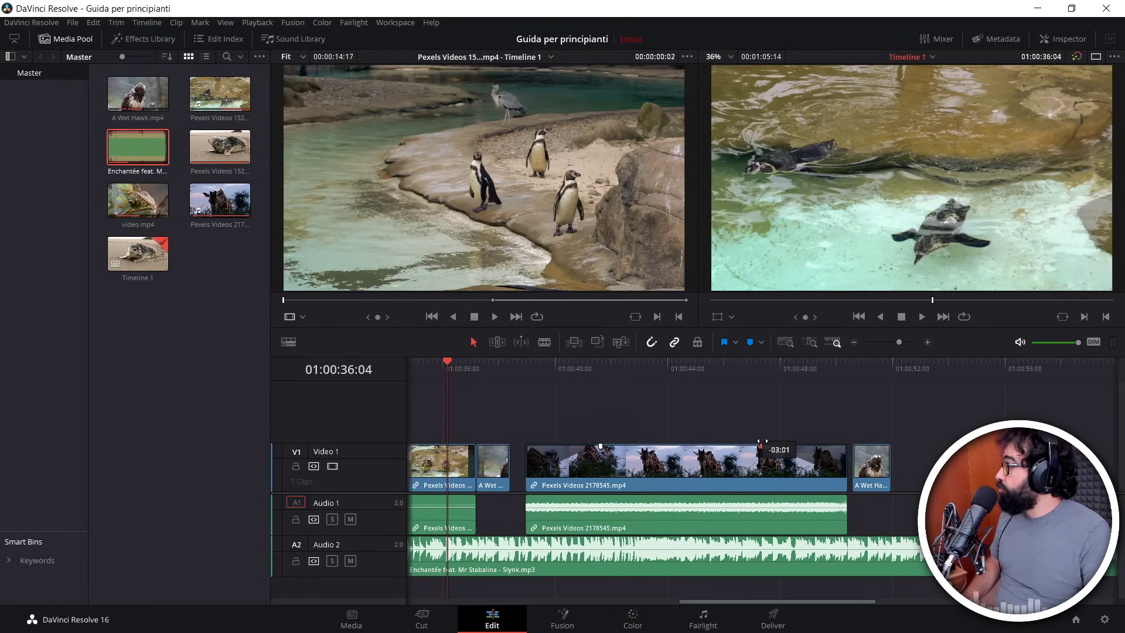
{"action": "left_click_drag", "start_coordinate": [761, 440], "coordinate": [761, 444]}
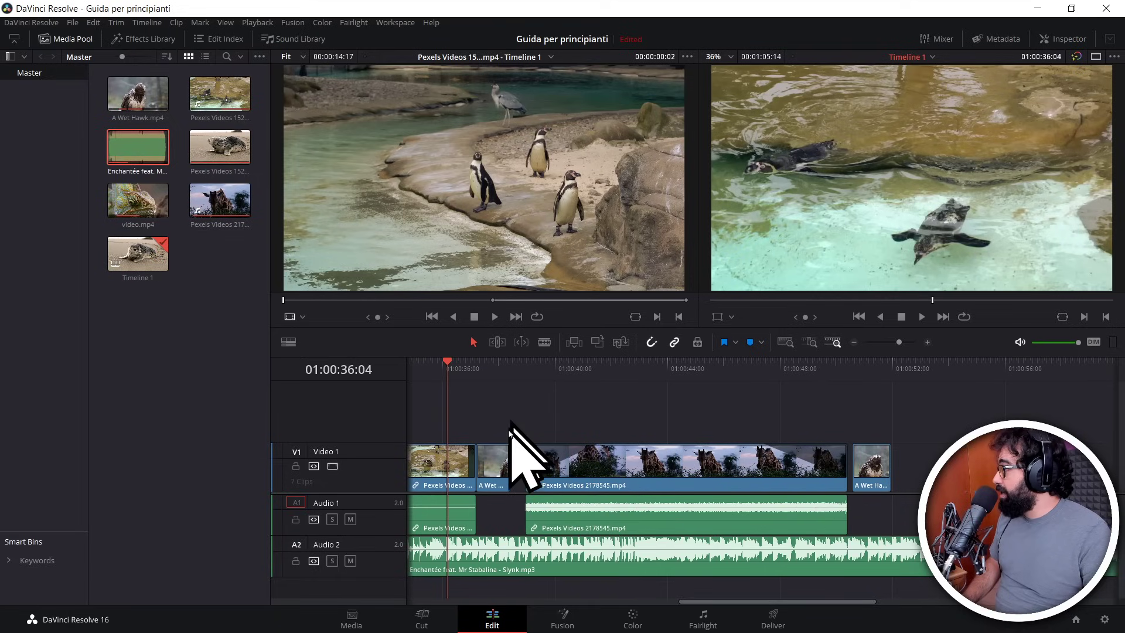
Step: Lengthen the giraffe audio fade-in on A1 and park the playhead just before the clip
{"action": "mouse_move", "coordinate": [546, 500]}
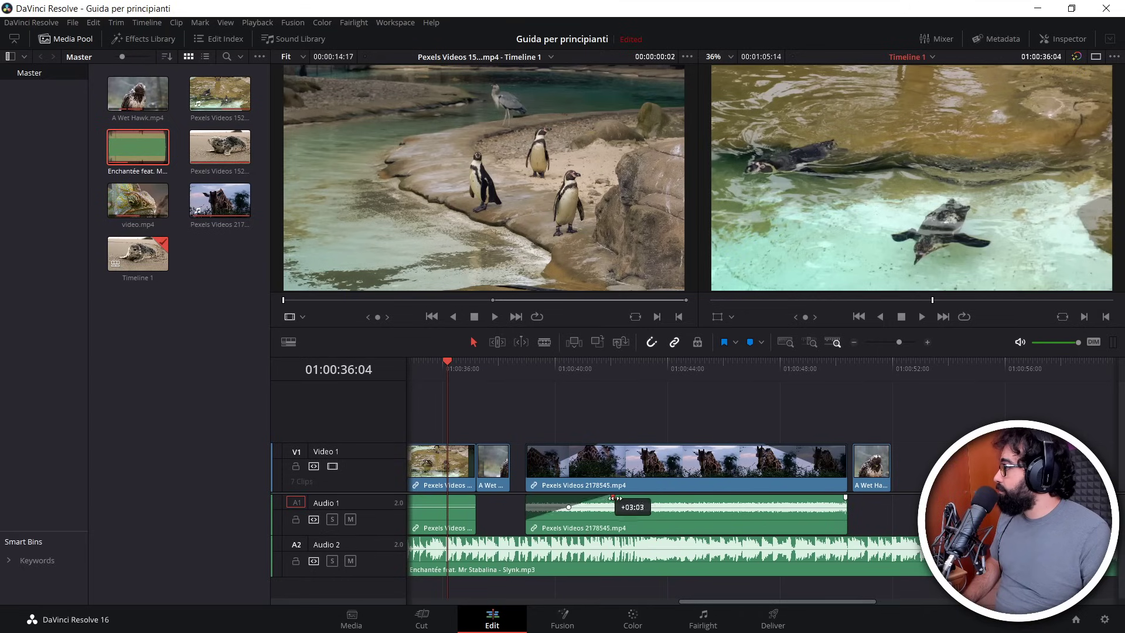
{"action": "left_click_drag", "start_coordinate": [684, 496], "coordinate": [804, 496]}
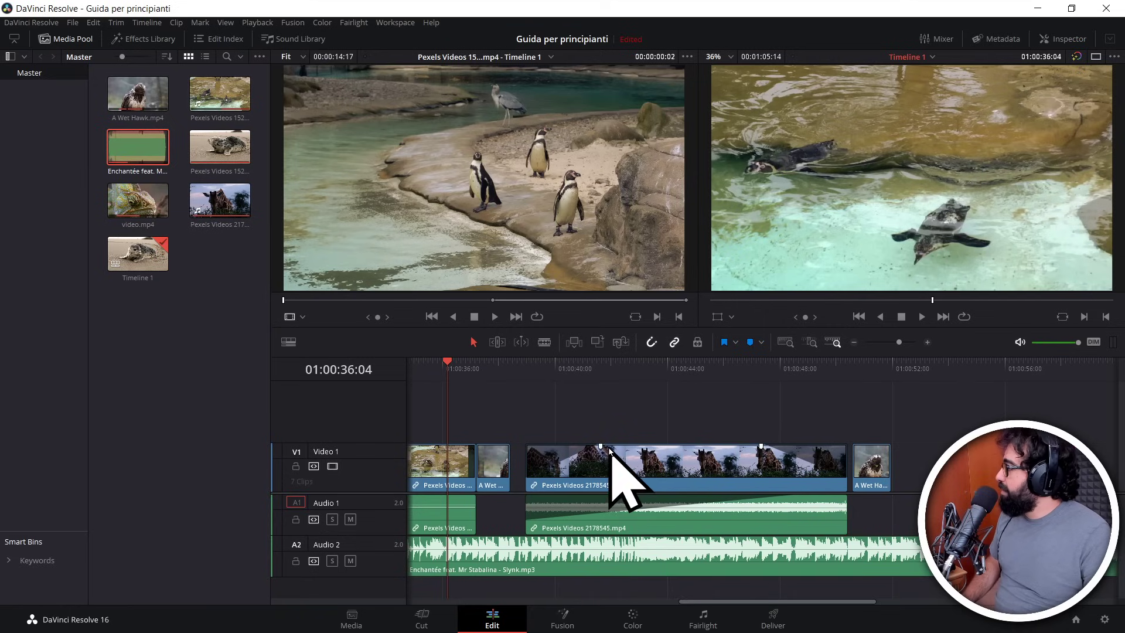
{"action": "mouse_move", "coordinate": [529, 481]}
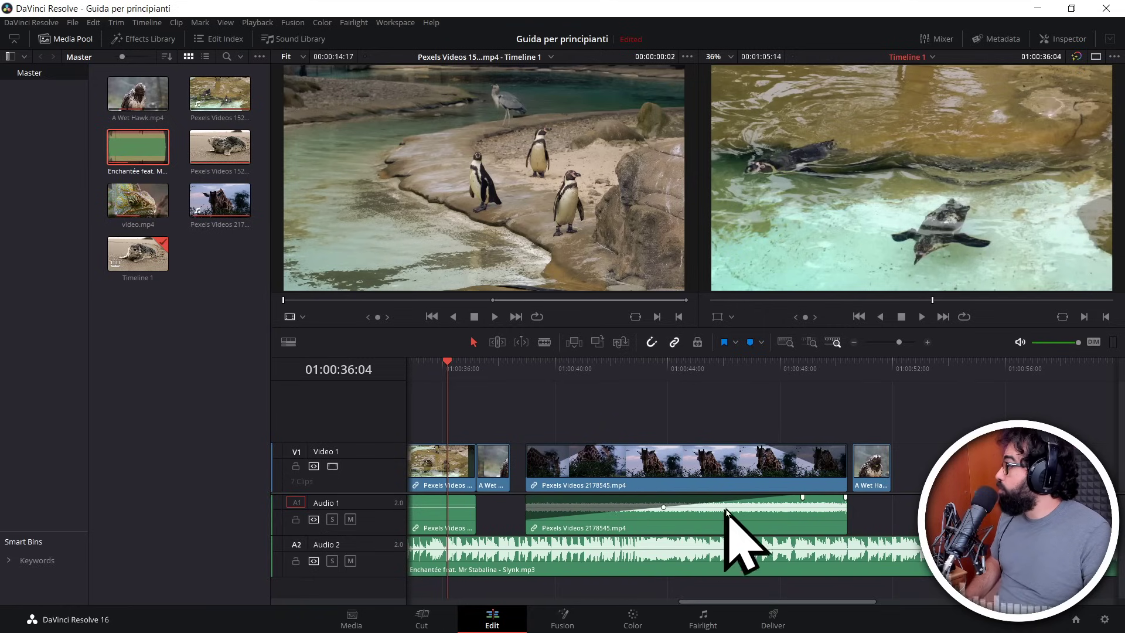
{"action": "left_click", "coordinate": [526, 363]}
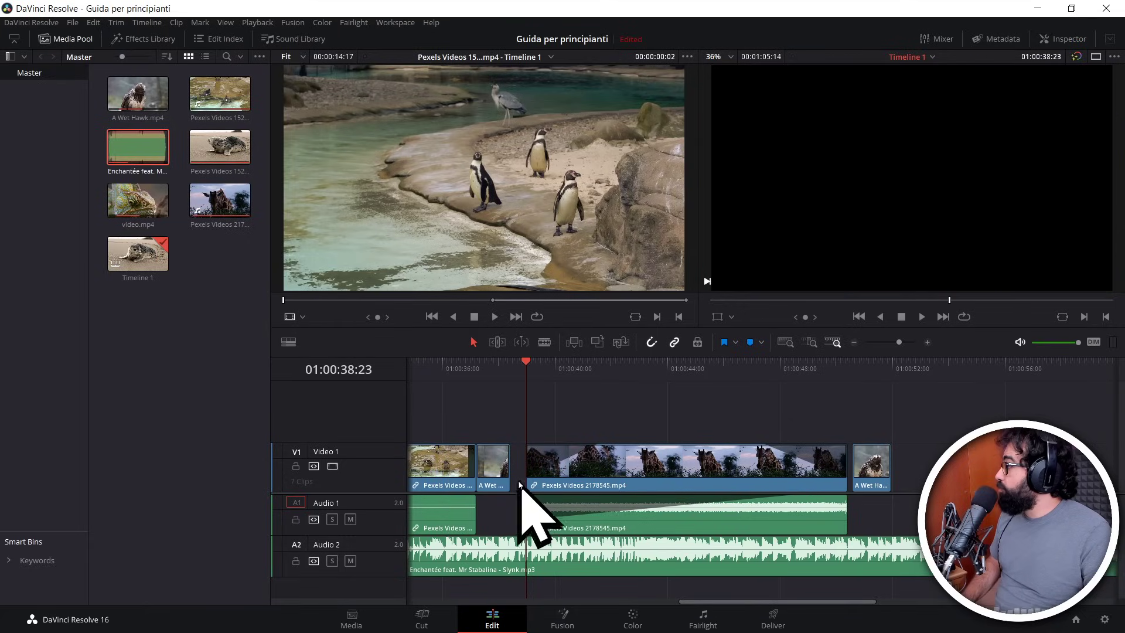
{"action": "left_click", "coordinate": [511, 363]}
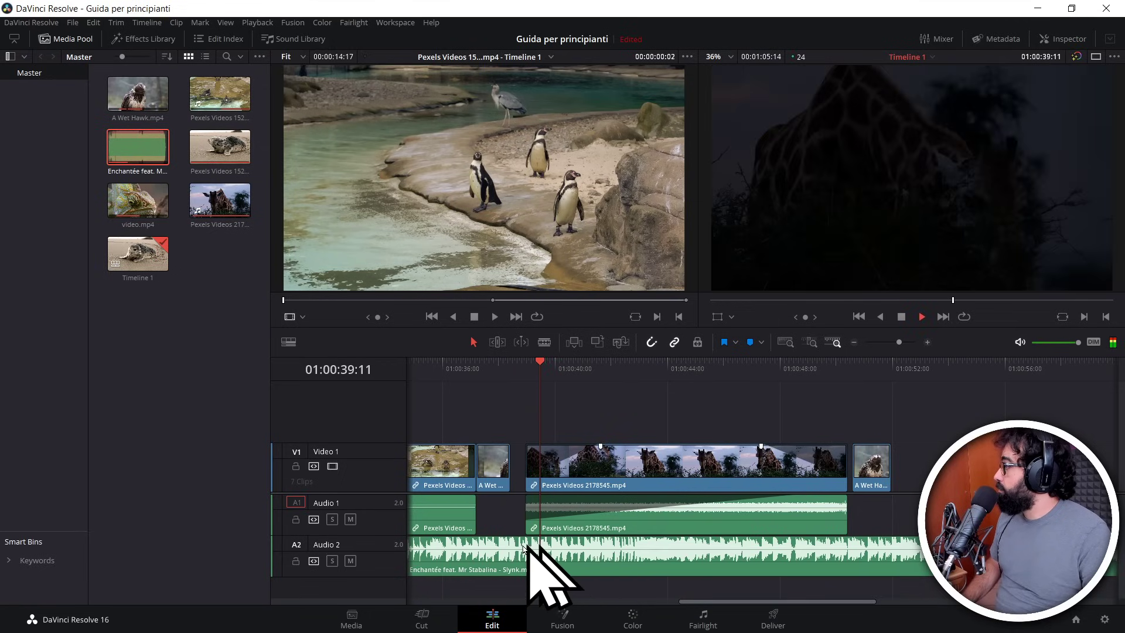
{"action": "key", "text": "space"}
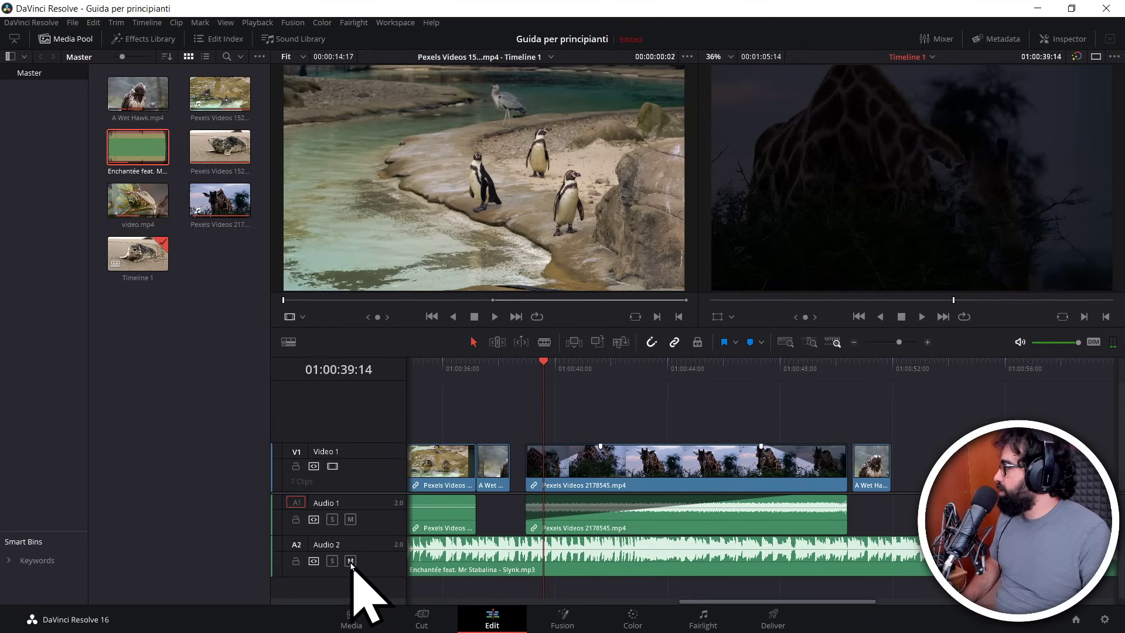
{"action": "left_click", "coordinate": [351, 561]}
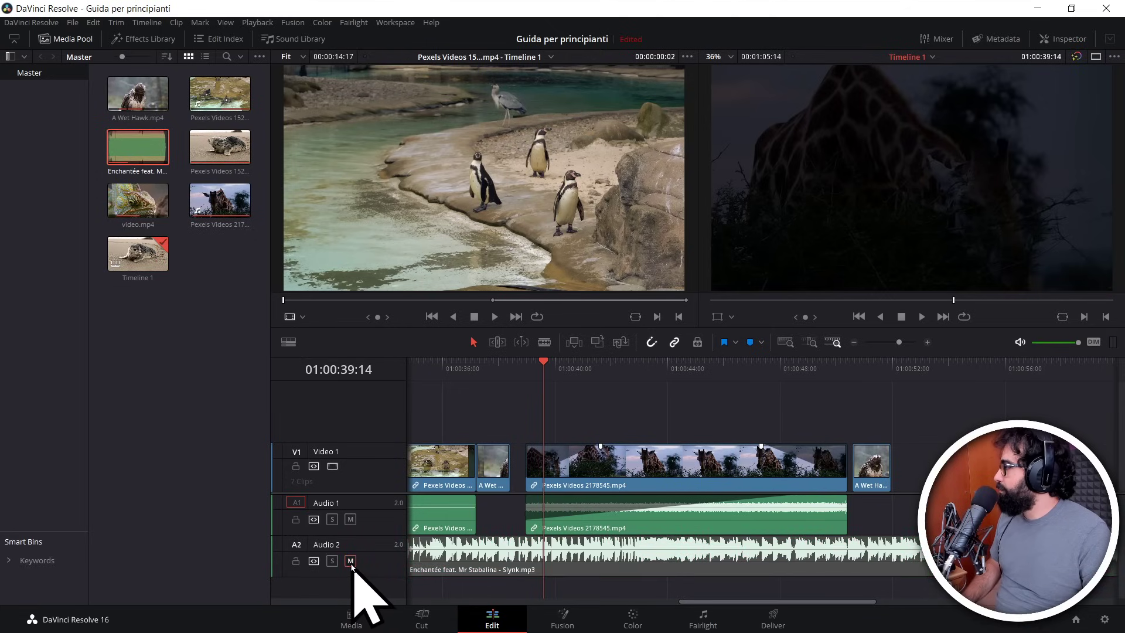
{"action": "left_click", "coordinate": [350, 561]}
{"action": "left_click", "coordinate": [350, 561]}
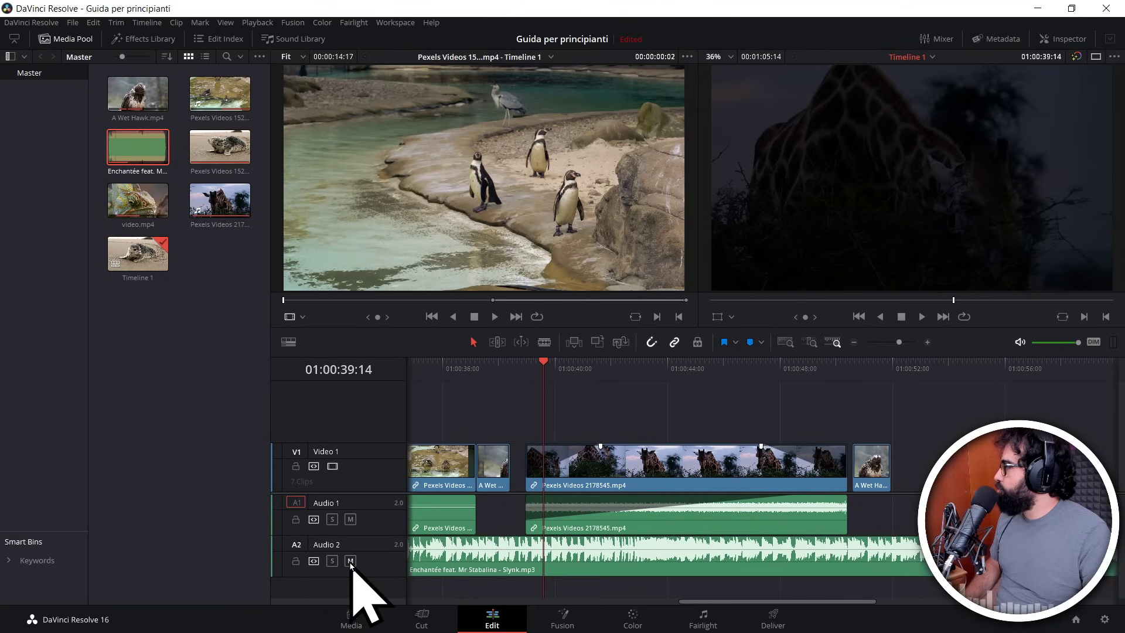
{"action": "left_click", "coordinate": [350, 562]}
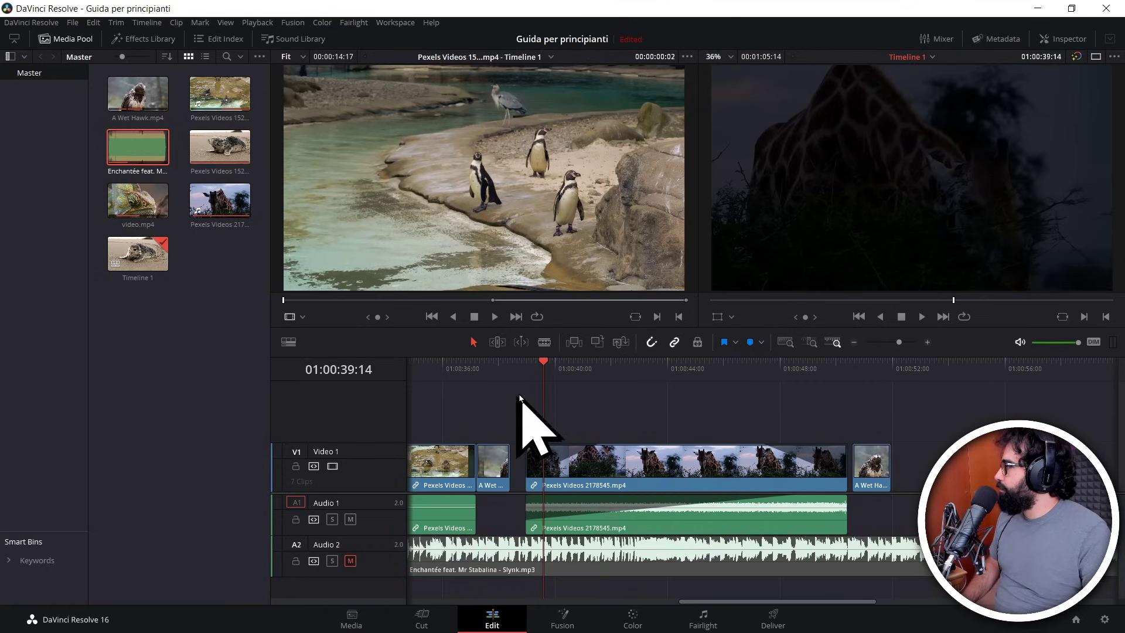
{"action": "left_click", "coordinate": [521, 364]}
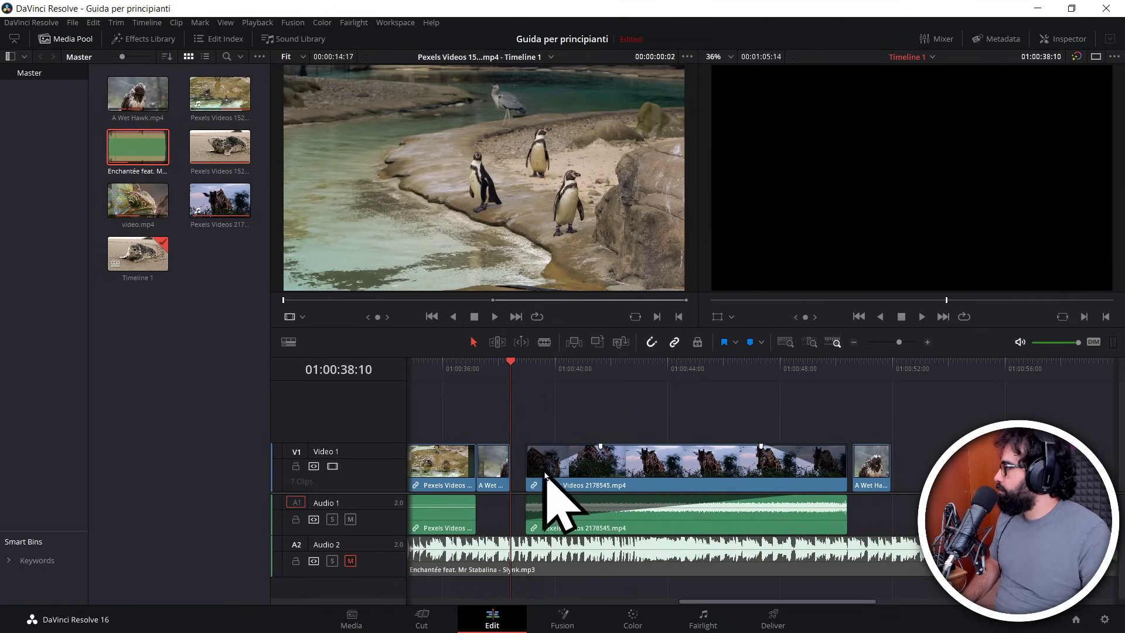
{"action": "key", "text": "space"}
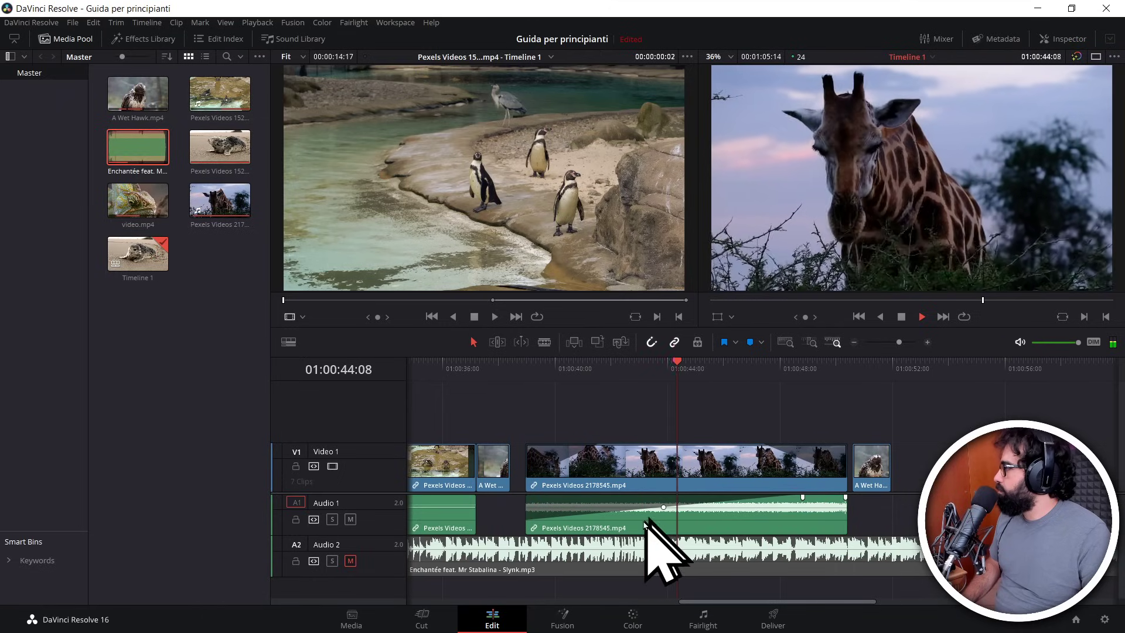
{"action": "key", "text": "space"}
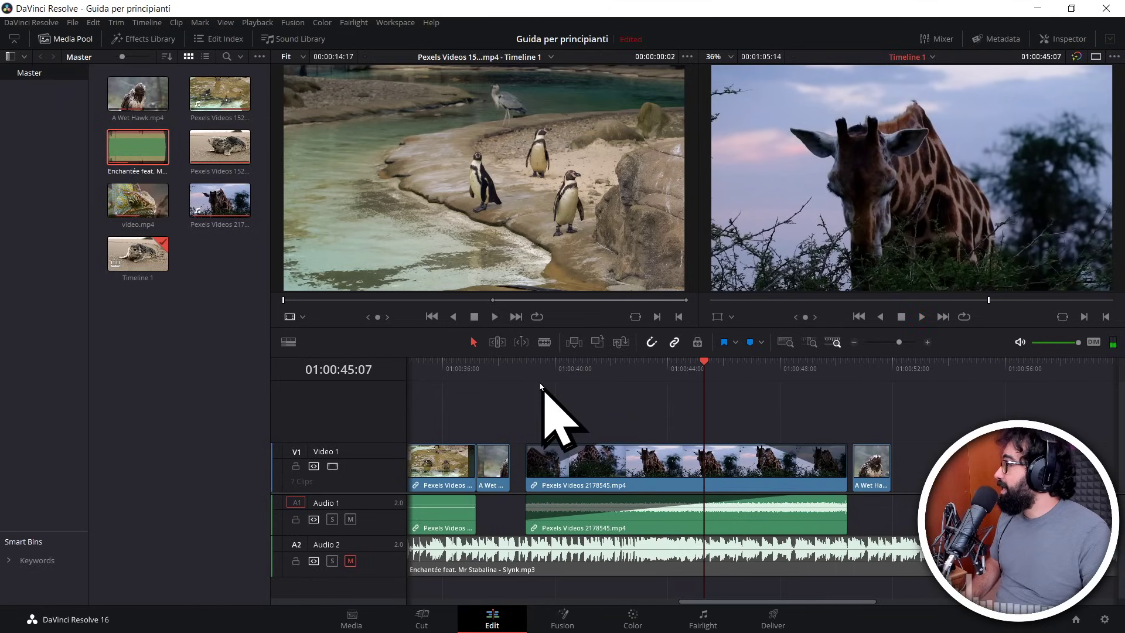
{"action": "left_click", "coordinate": [525, 363]}
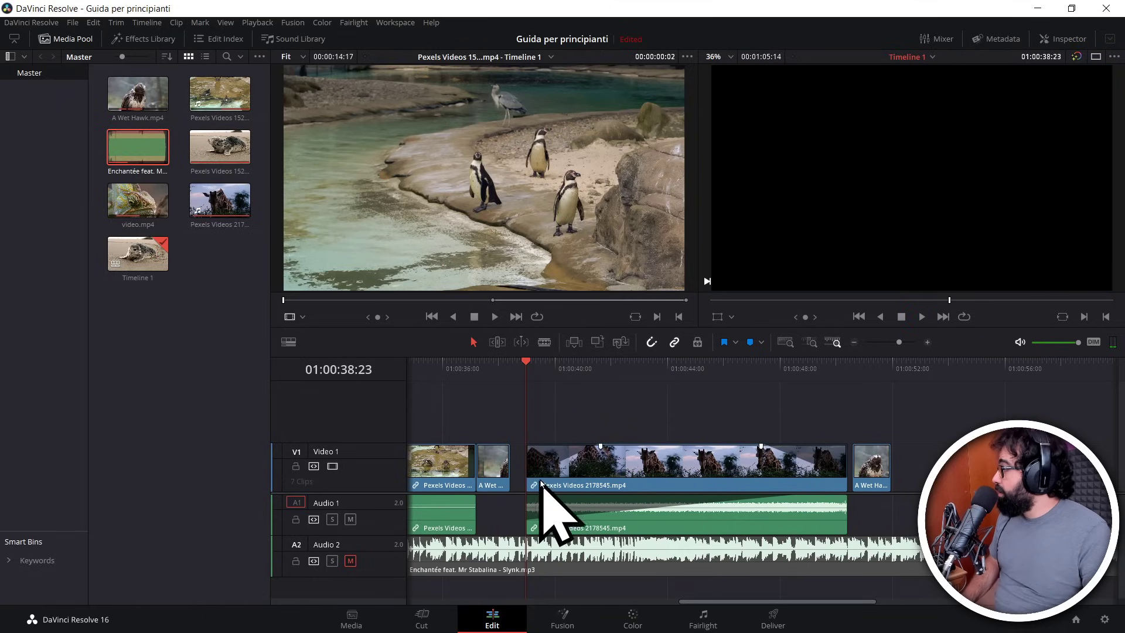
{"action": "mouse_move", "coordinate": [603, 476]}
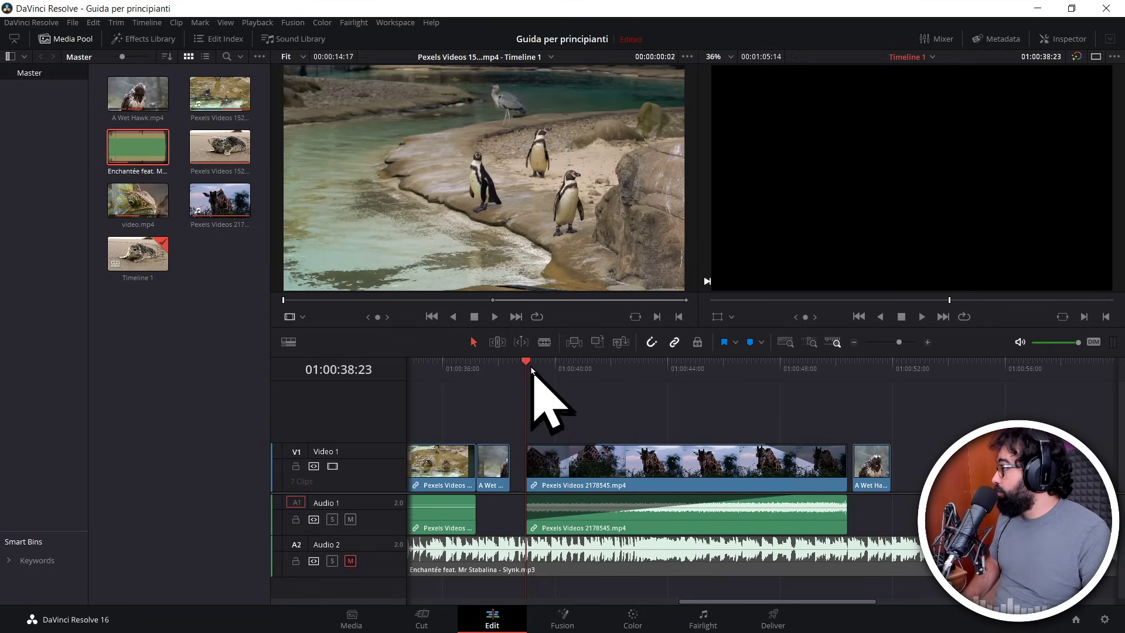
{"action": "left_click_drag", "start_coordinate": [533, 364], "coordinate": [601, 364]}
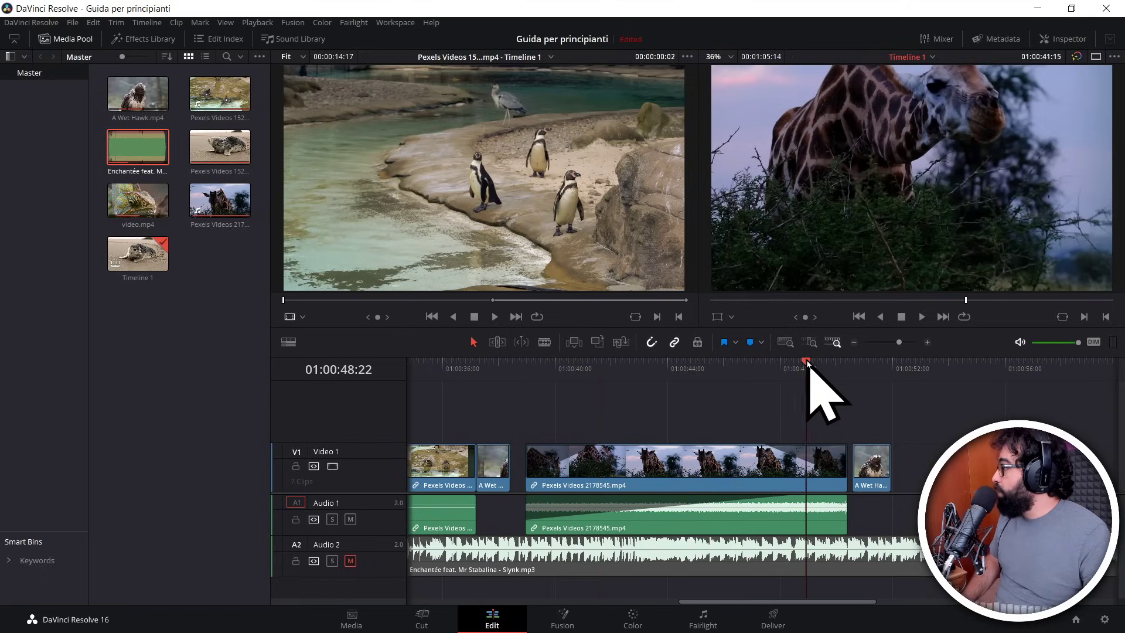
{"action": "left_click_drag", "start_coordinate": [806, 361], "coordinate": [811, 362]}
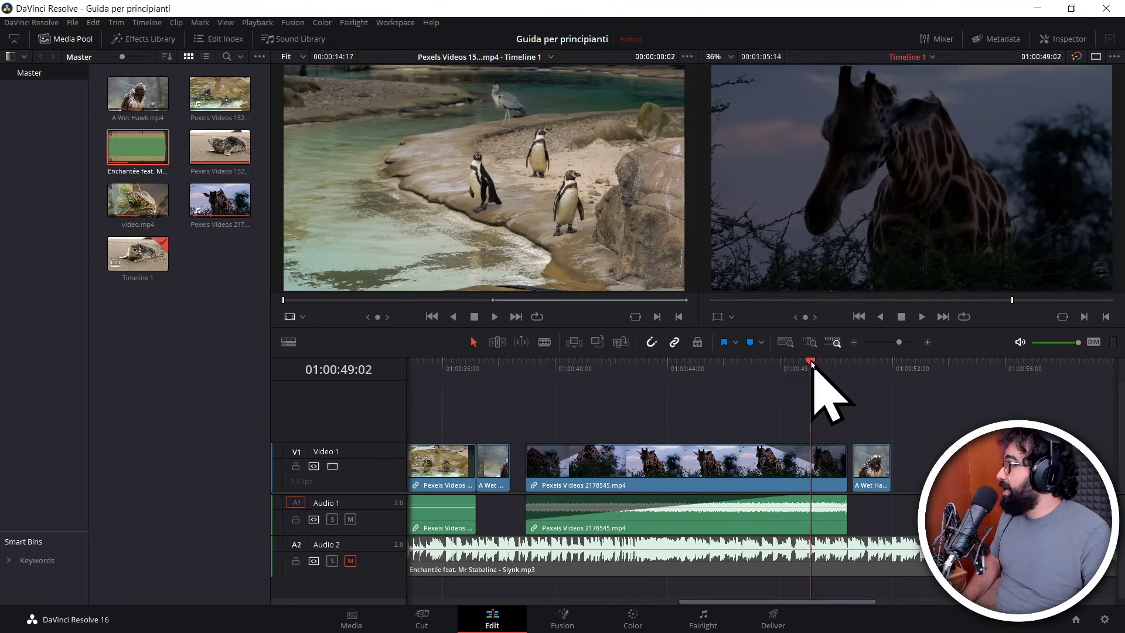
{"action": "mouse_move", "coordinate": [808, 362]}
{"action": "left_mouse_down"}
{"action": "mouse_move", "coordinate": [756, 368]}
{"action": "mouse_move", "coordinate": [847, 378]}
{"action": "left_mouse_up"}
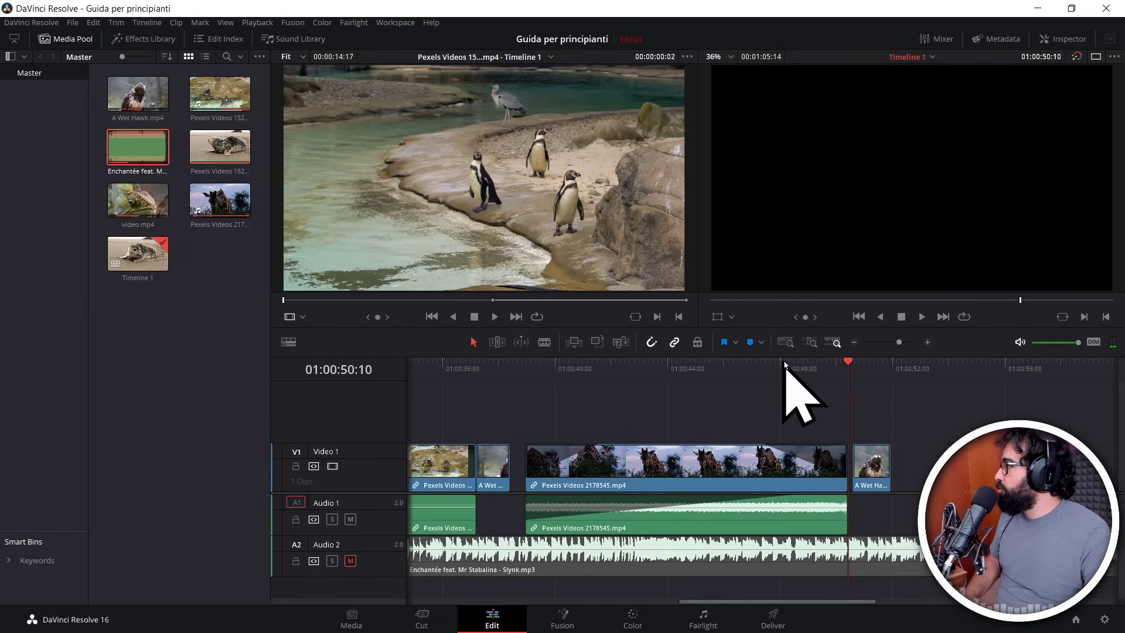
Step: Trim the giraffe clip's end shorter, preview it, and butt it against the hawk clip
{"action": "left_click", "coordinate": [526, 369]}
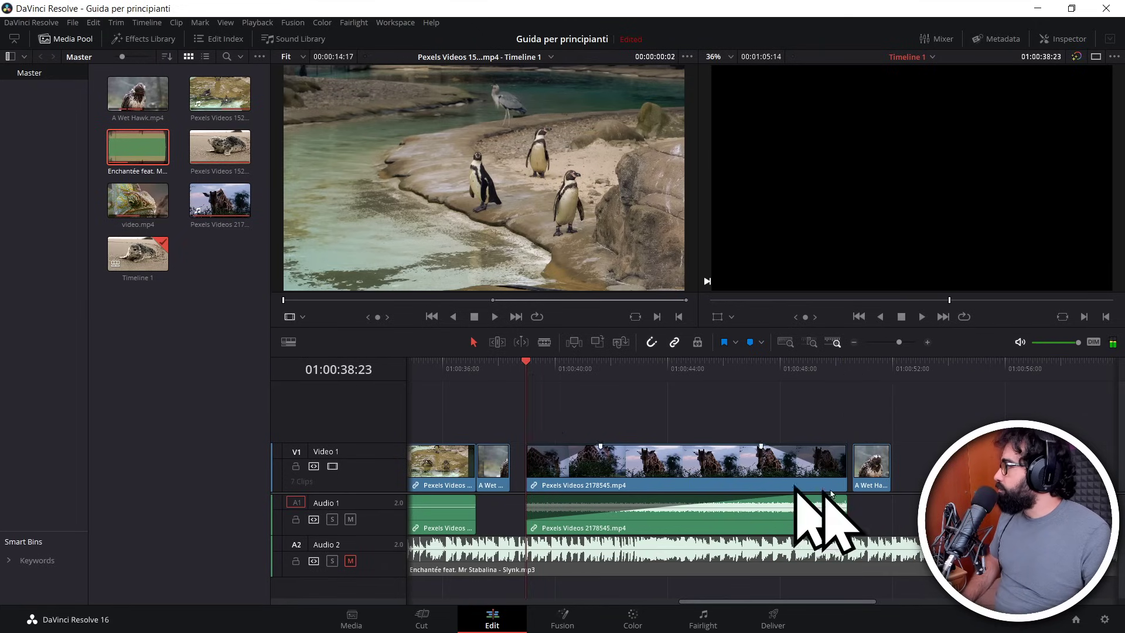
{"action": "left_click_drag", "start_coordinate": [842, 472], "coordinate": [708, 474]}
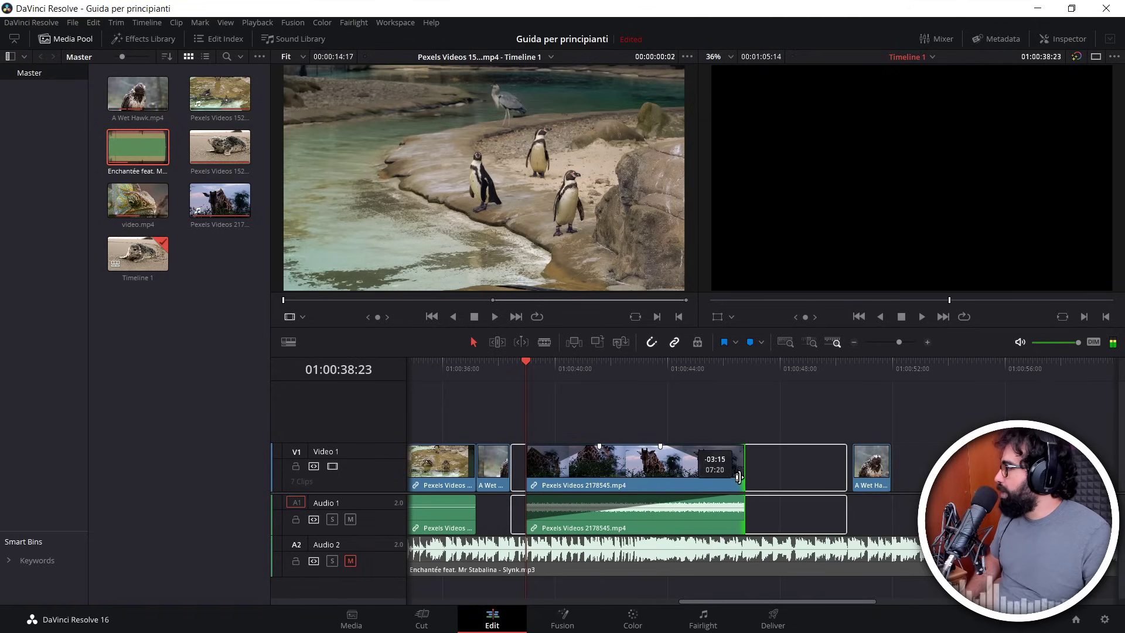
{"action": "left_click_drag", "start_coordinate": [708, 475], "coordinate": [728, 475]}
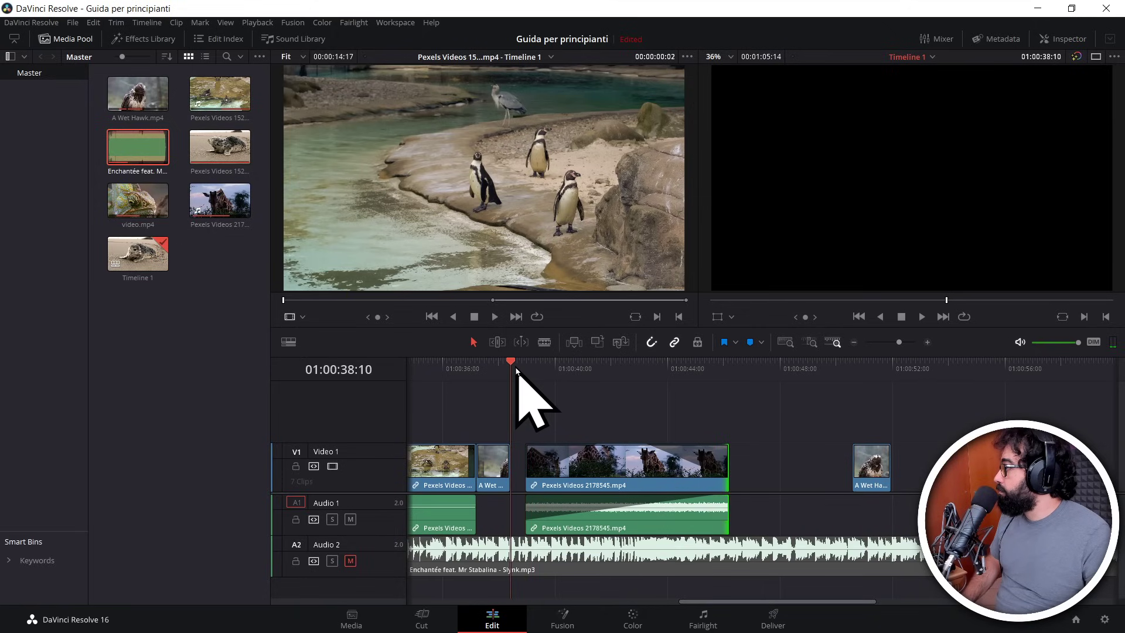
{"action": "key", "text": "space"}
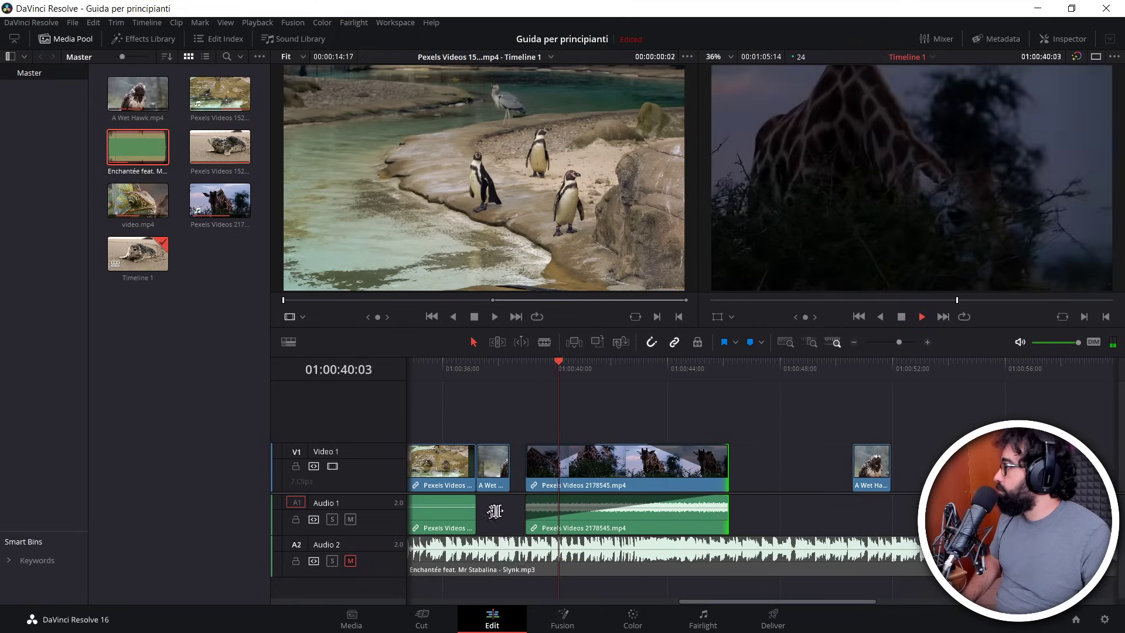
{"action": "mouse_move", "coordinate": [596, 450]}
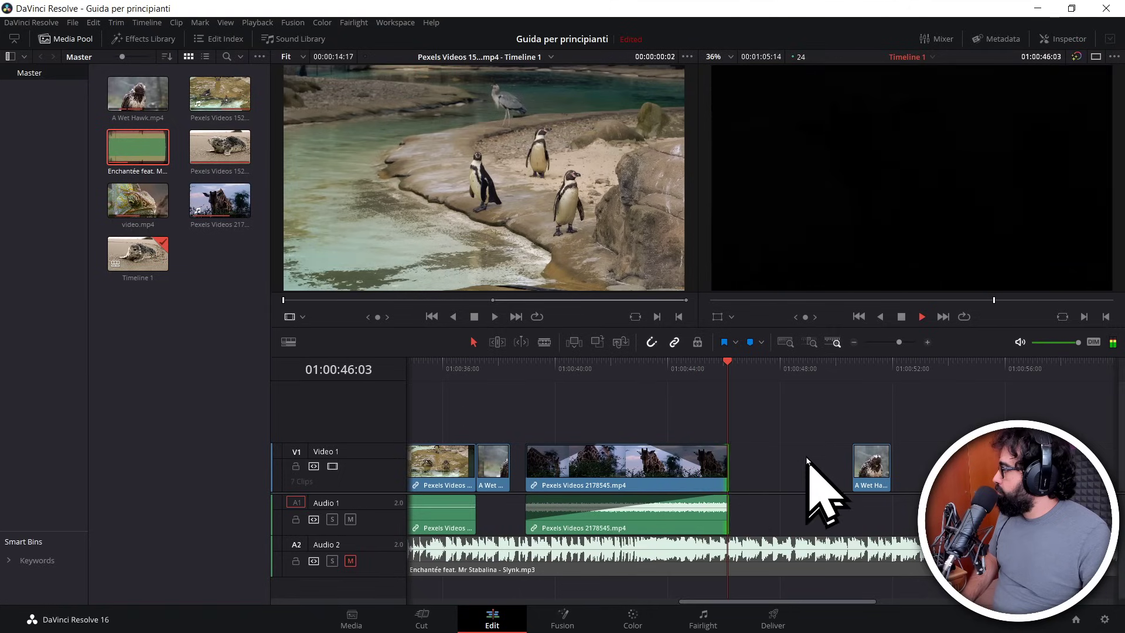
{"action": "key", "text": "space"}
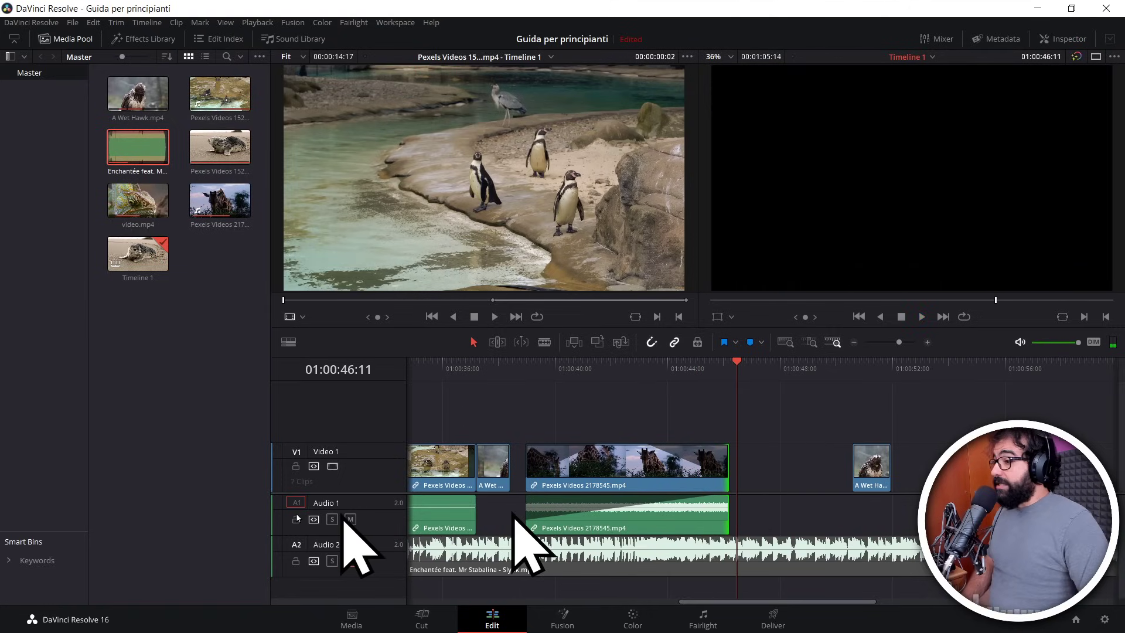
{"action": "left_click_drag", "start_coordinate": [628, 475], "coordinate": [613, 476]}
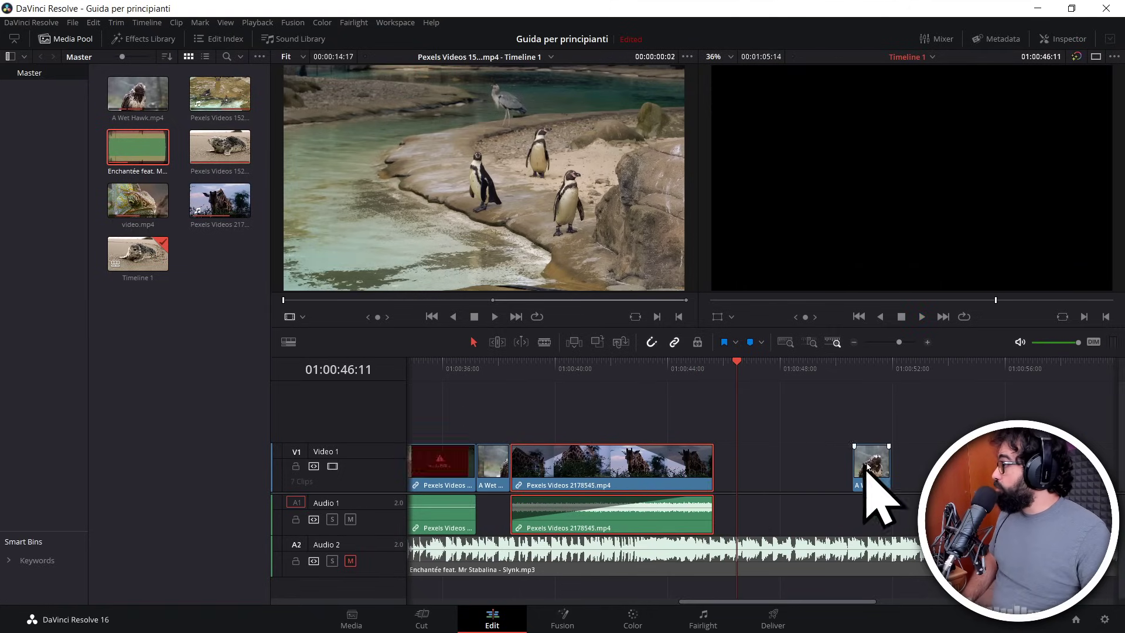
Step: Slide the last A Wet Hawk clip left until it butts against the giraffe clip
{"action": "left_click_drag", "start_coordinate": [873, 471], "coordinate": [734, 472]}
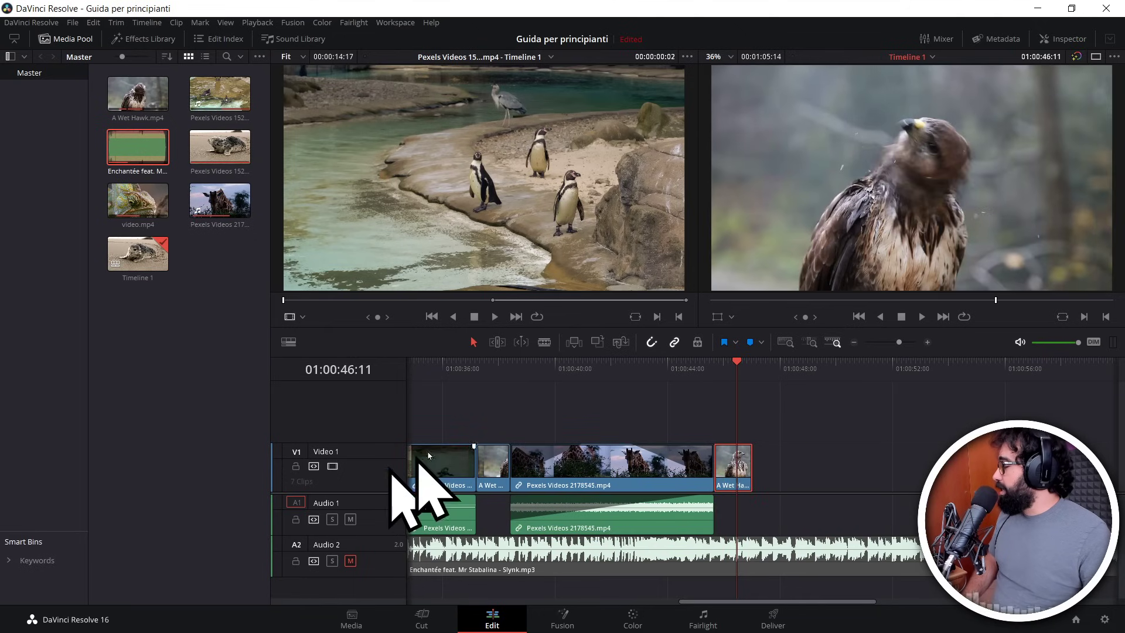
{"action": "scroll", "coordinate": [732, 410], "scroll_direction": "left", "scroll_amount": 3}
{"action": "scroll", "coordinate": [798, 402], "scroll_direction": "left", "scroll_amount": 3}
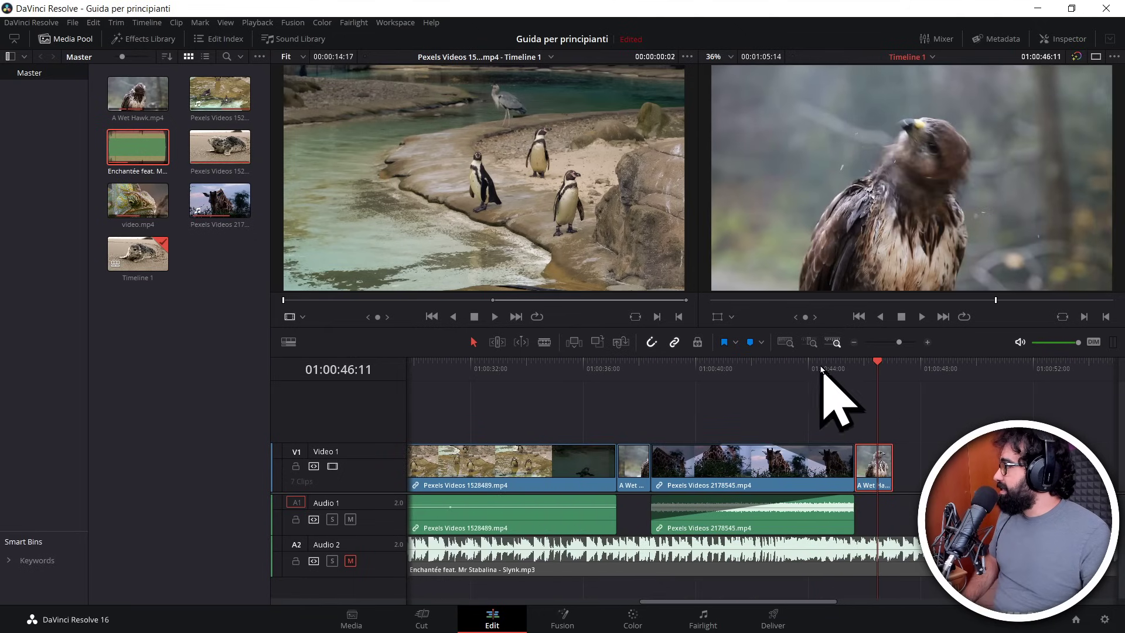
Step: Zoom the timeline out, park the playhead on the chameleon section, and zoom back in there
{"action": "left_click", "coordinate": [853, 343]}
{"action": "left_click", "coordinate": [853, 342]}
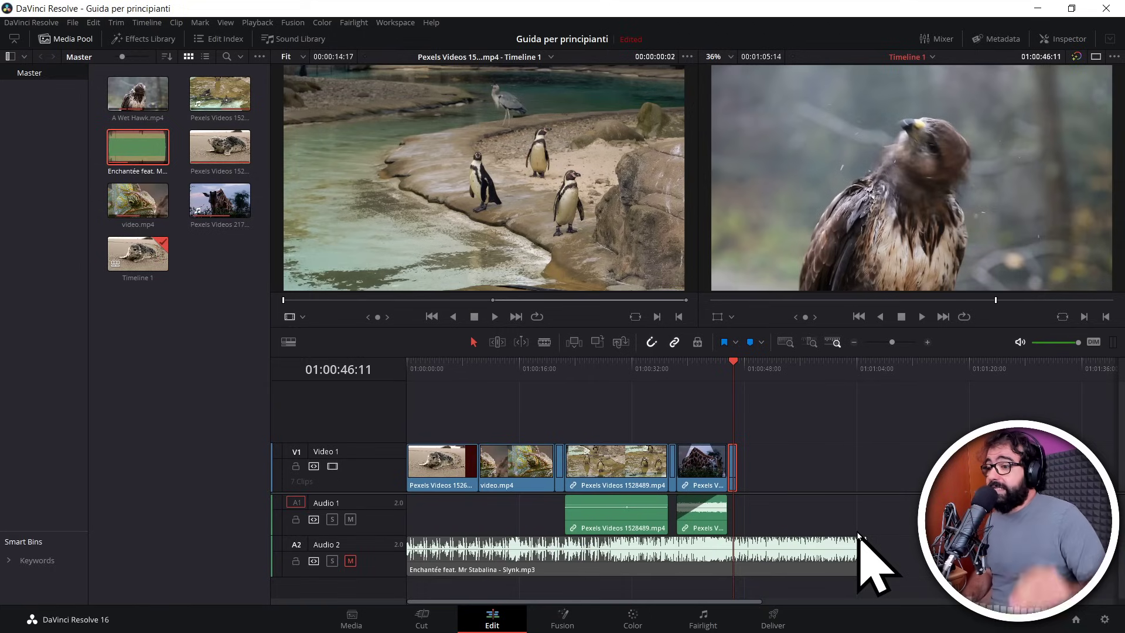
{"action": "left_click", "coordinate": [758, 364]}
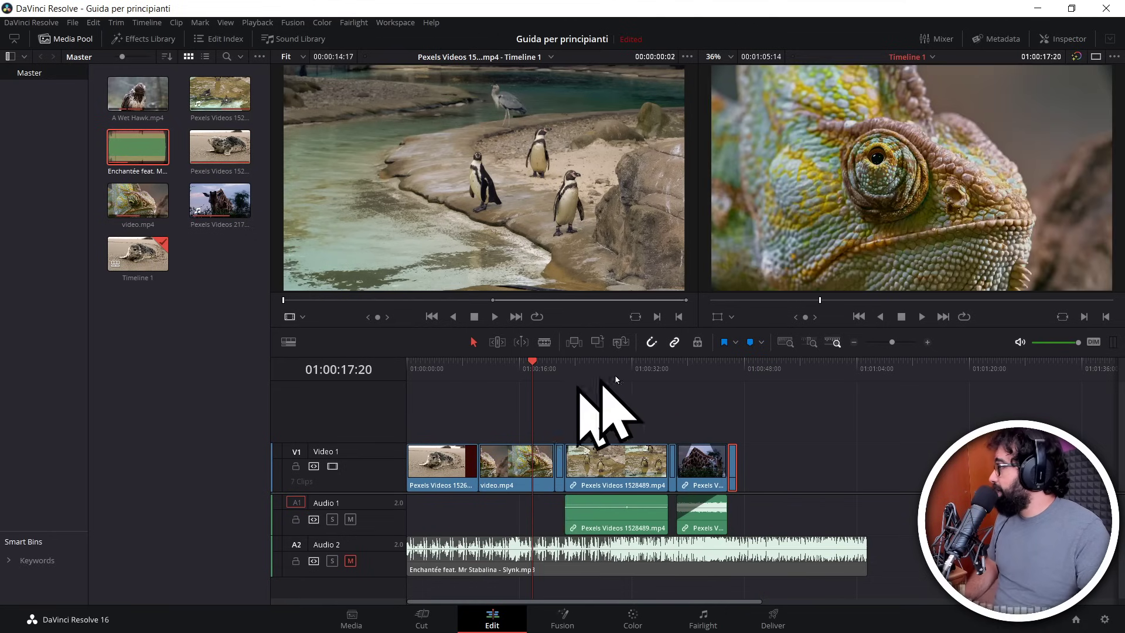
{"action": "left_click", "coordinate": [926, 342]}
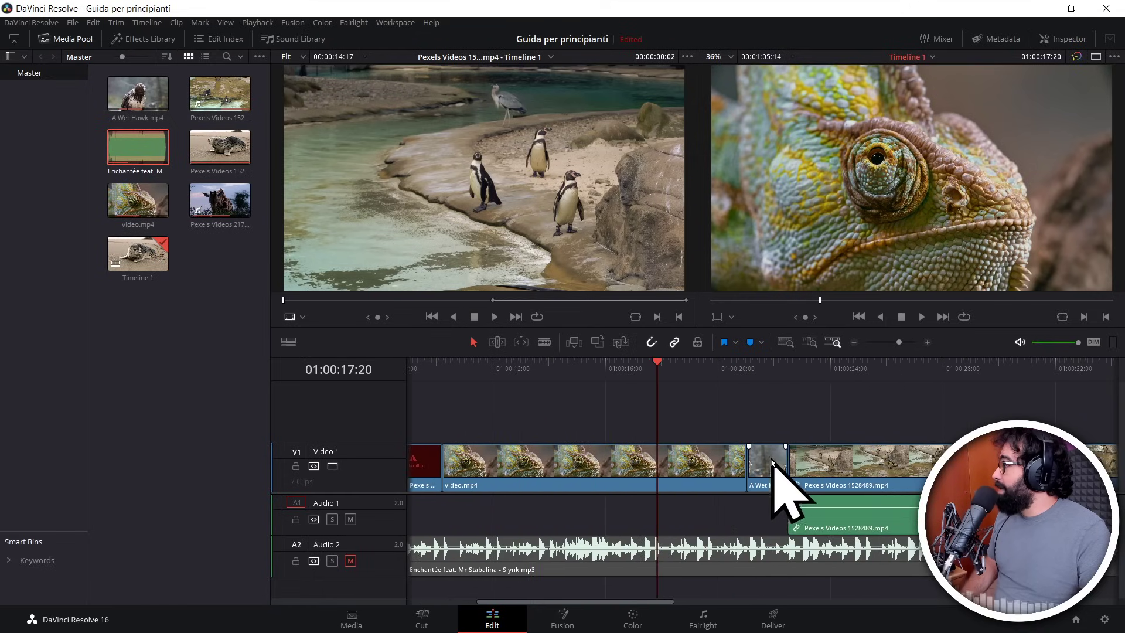
Step: Move the short A Wet Hawk clip from Video 1 onto a new Video 2 track near 01:00:19
{"action": "left_click", "coordinate": [764, 369]}
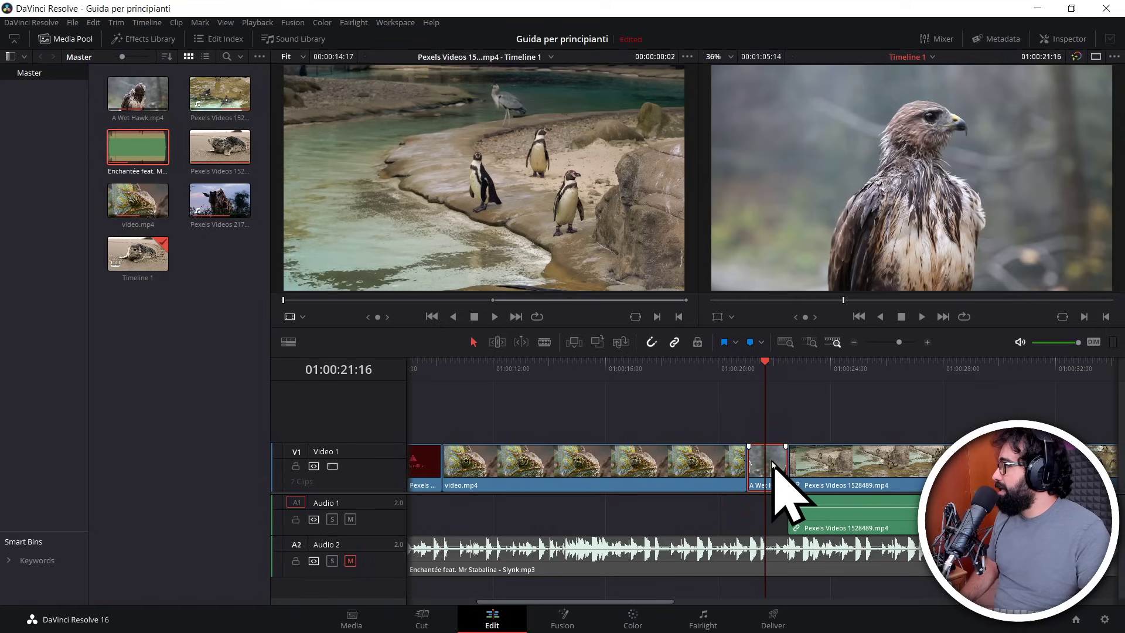
{"action": "mouse_move", "coordinate": [772, 462]}
{"action": "left_mouse_down"}
{"action": "mouse_move", "coordinate": [725, 416]}
{"action": "mouse_move", "coordinate": [596, 431]}
{"action": "left_mouse_up"}
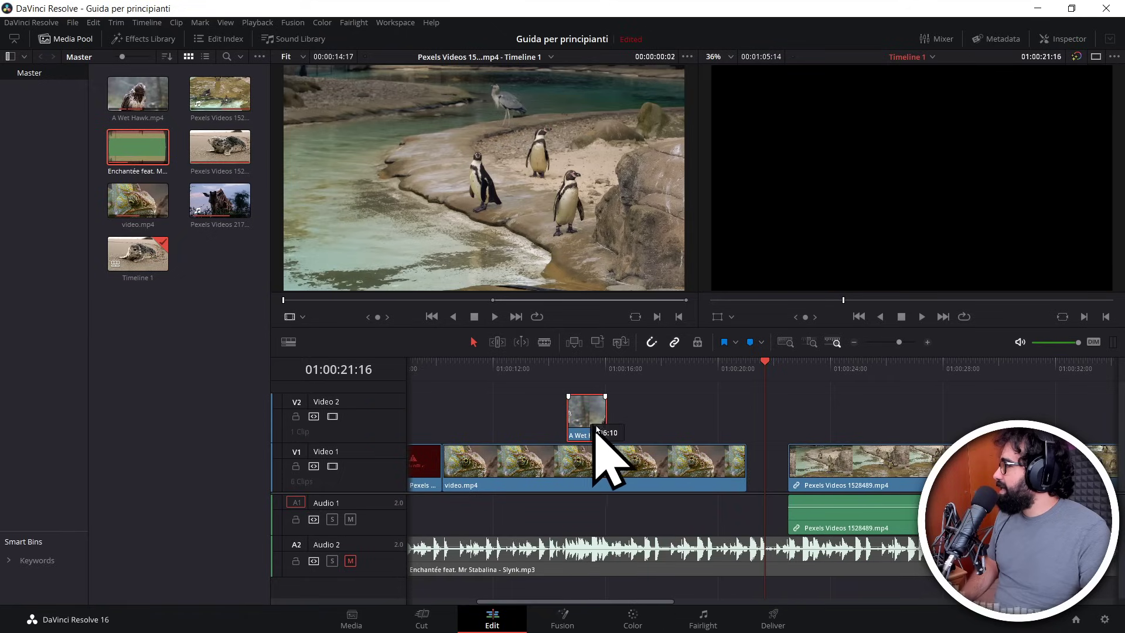
{"action": "mouse_move", "coordinate": [596, 431]}
{"action": "left_mouse_down"}
{"action": "mouse_move", "coordinate": [634, 432]}
{"action": "mouse_move", "coordinate": [584, 417]}
{"action": "left_mouse_up"}
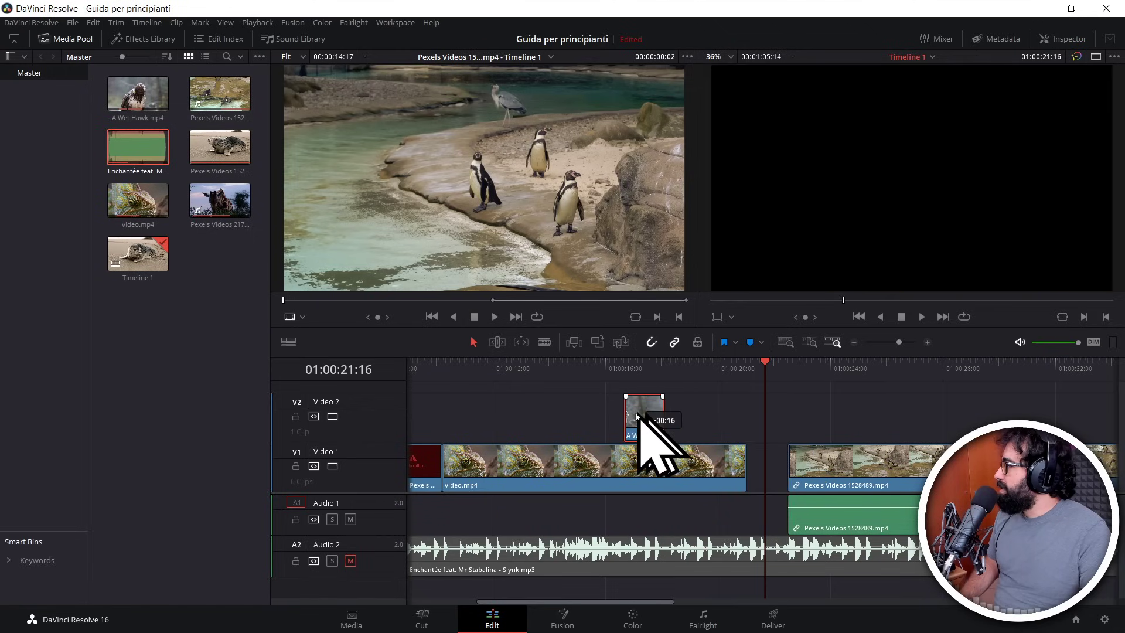
{"action": "mouse_move", "coordinate": [584, 417]}
{"action": "left_mouse_down"}
{"action": "mouse_move", "coordinate": [769, 461]}
{"action": "mouse_move", "coordinate": [654, 418]}
{"action": "mouse_move", "coordinate": [701, 426]}
{"action": "left_mouse_up"}
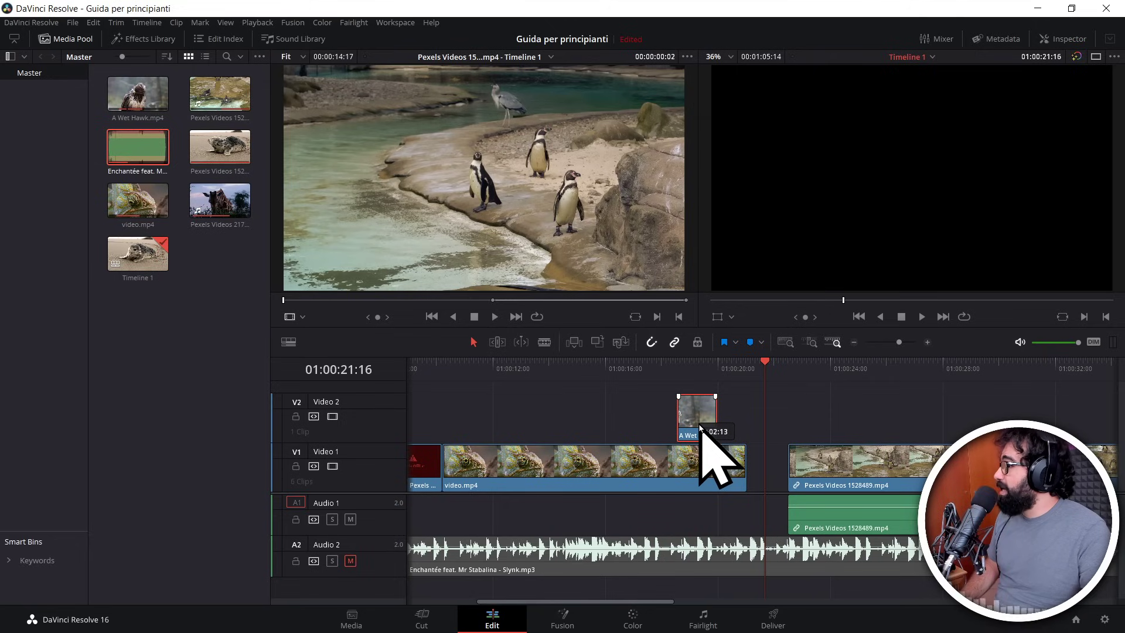
{"action": "left_click_drag", "start_coordinate": [700, 427], "coordinate": [701, 427]}
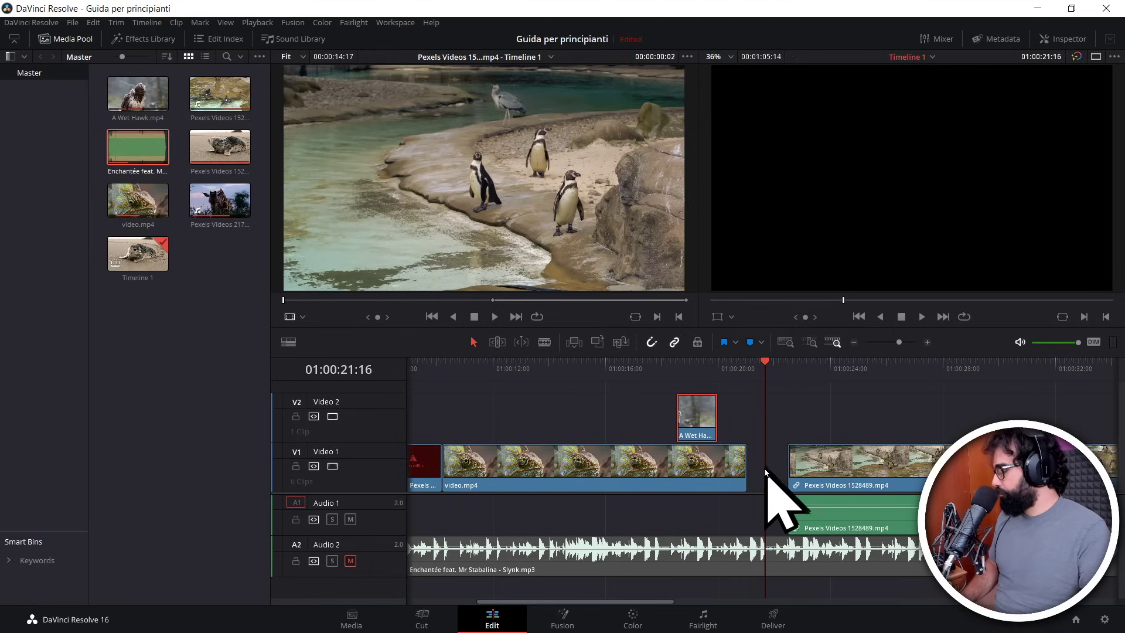
Step: Undo the move, set the playhead at the chameleon clip's end, and put the hawk clip on Video 2 there
{"action": "key", "text": "ctrl+z"}
{"action": "key", "text": "ctrl+z"}
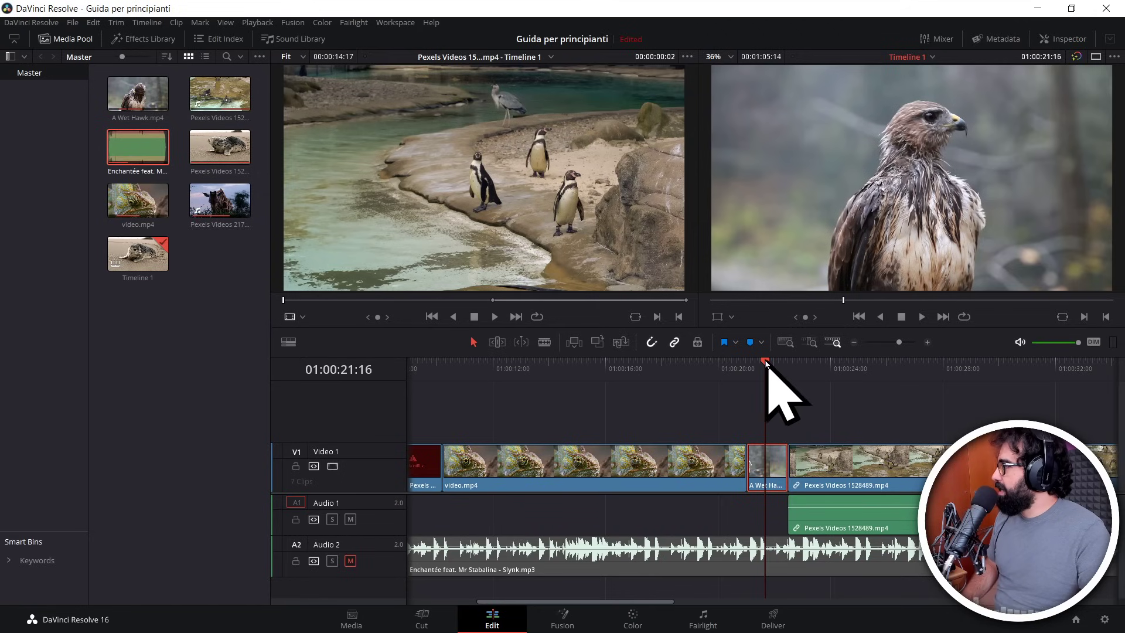
{"action": "left_click_drag", "start_coordinate": [766, 364], "coordinate": [722, 365]}
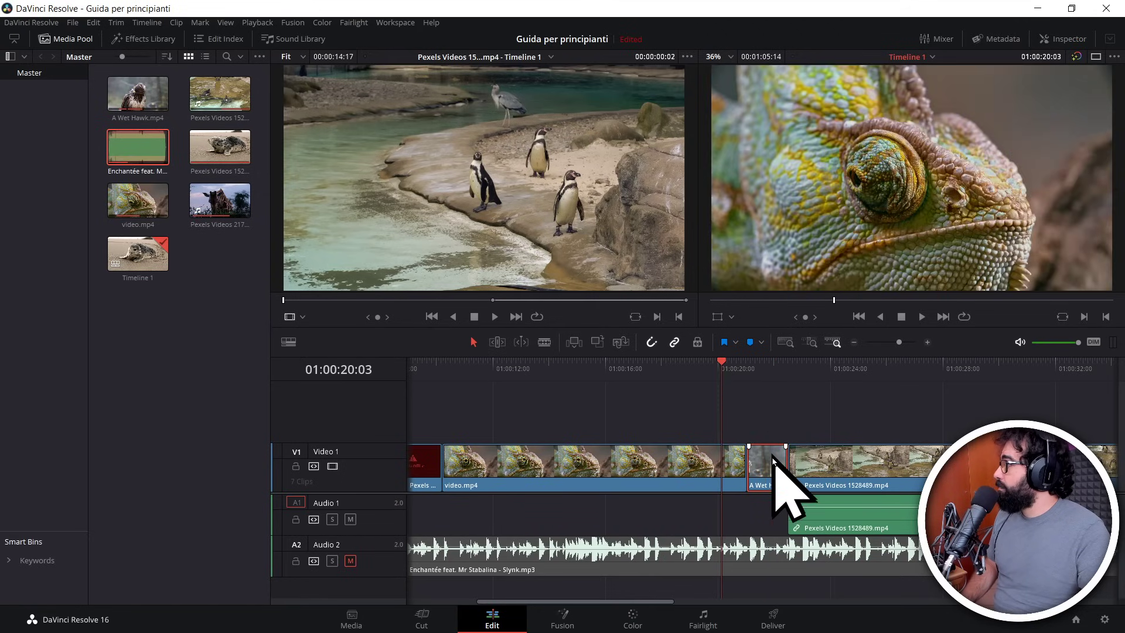
{"action": "mouse_move", "coordinate": [772, 463]}
{"action": "left_mouse_down"}
{"action": "mouse_move", "coordinate": [769, 432]}
{"action": "mouse_move", "coordinate": [736, 432]}
{"action": "left_mouse_up"}
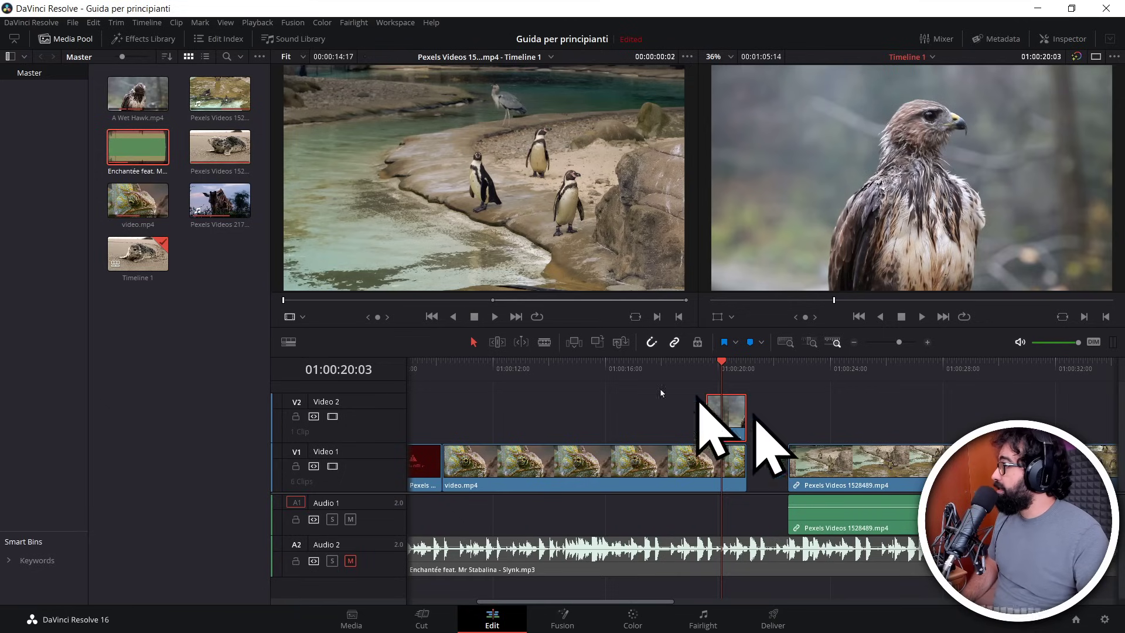
Step: Blade the seal clip at 01:00:07:10 and stack the cut end piece on new Video 3 near 01:00:20
{"action": "scroll", "coordinate": [562, 551], "scroll_direction": "left", "scroll_amount": 10}
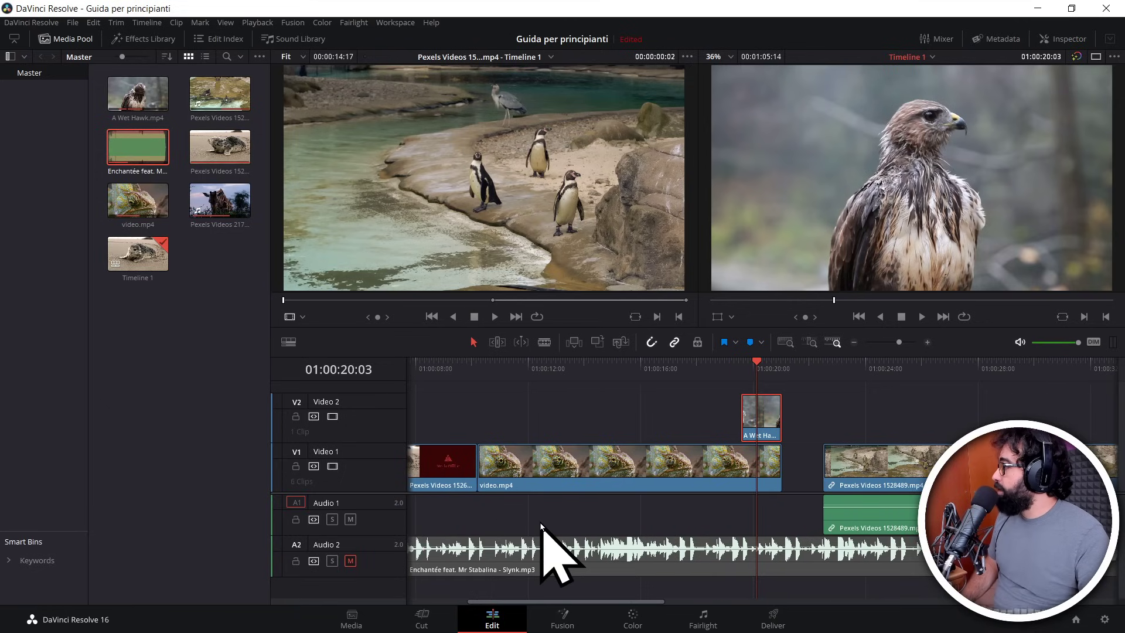
{"action": "left_click", "coordinate": [596, 366]}
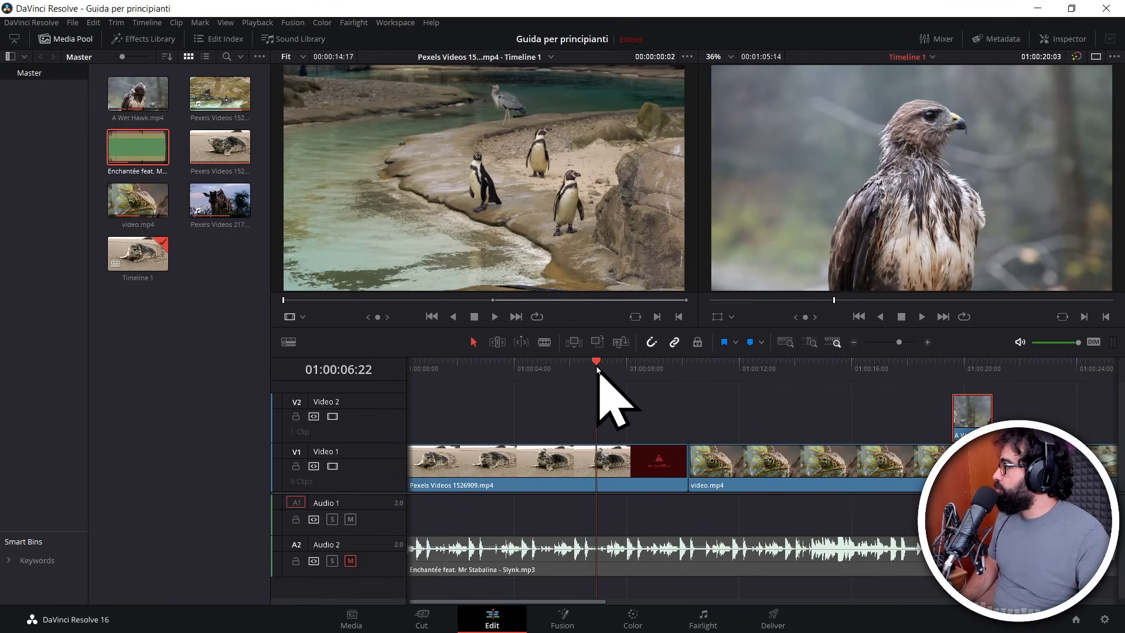
{"action": "left_click", "coordinate": [543, 343]}
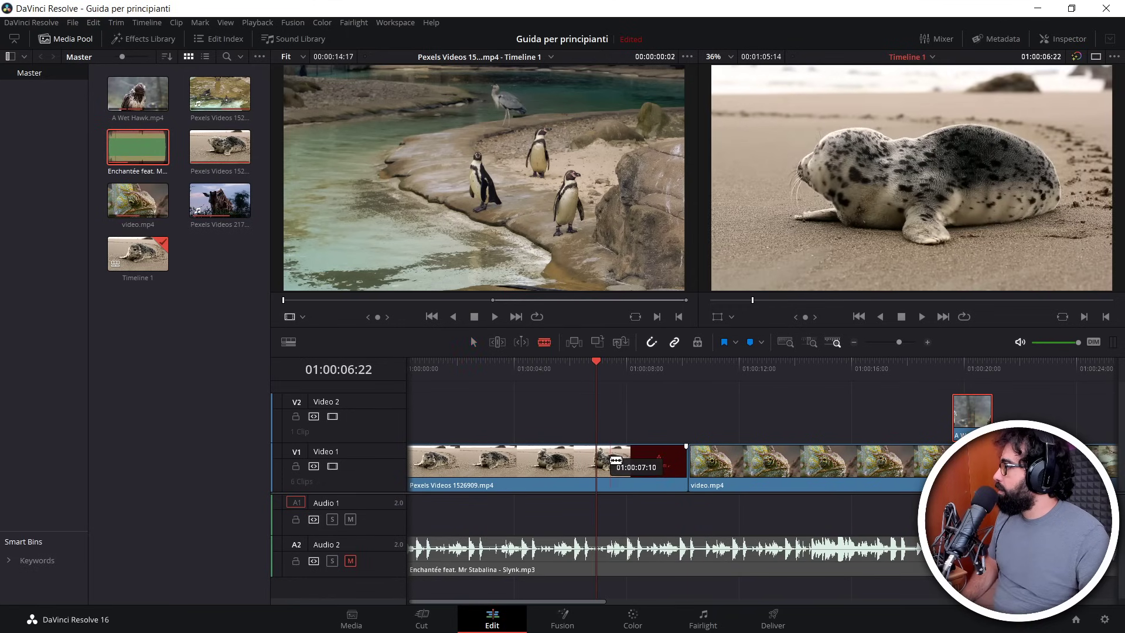
{"action": "left_click", "coordinate": [609, 465]}
{"action": "left_click", "coordinate": [473, 342]}
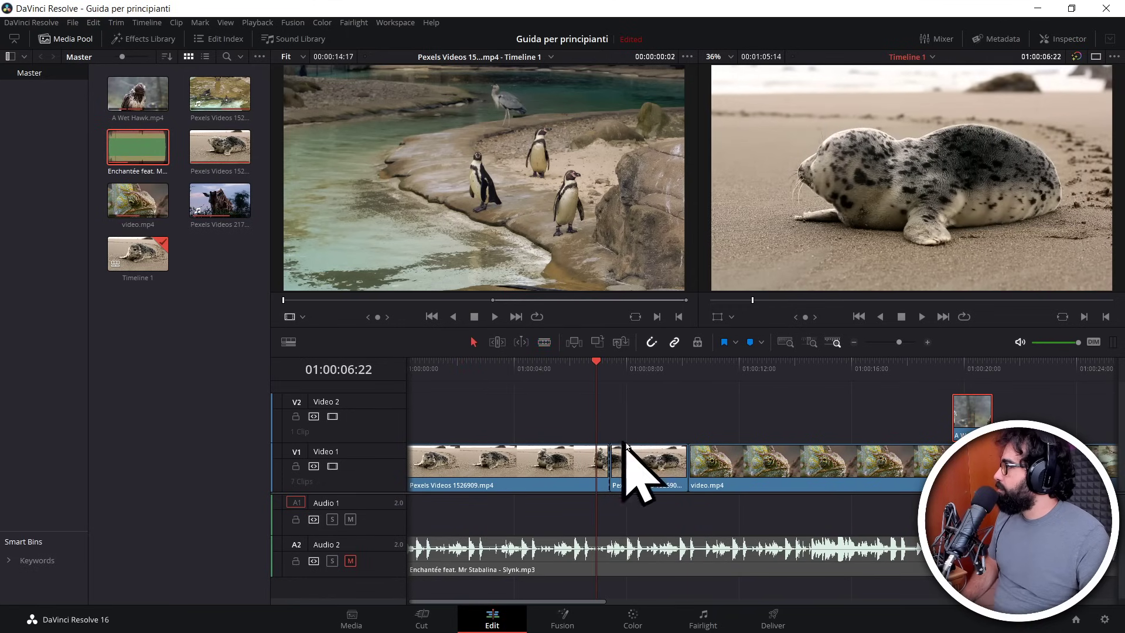
{"action": "mouse_move", "coordinate": [651, 463]}
{"action": "left_mouse_down"}
{"action": "mouse_move", "coordinate": [753, 398]}
{"action": "mouse_move", "coordinate": [897, 420]}
{"action": "mouse_move", "coordinate": [973, 412]}
{"action": "left_mouse_up"}
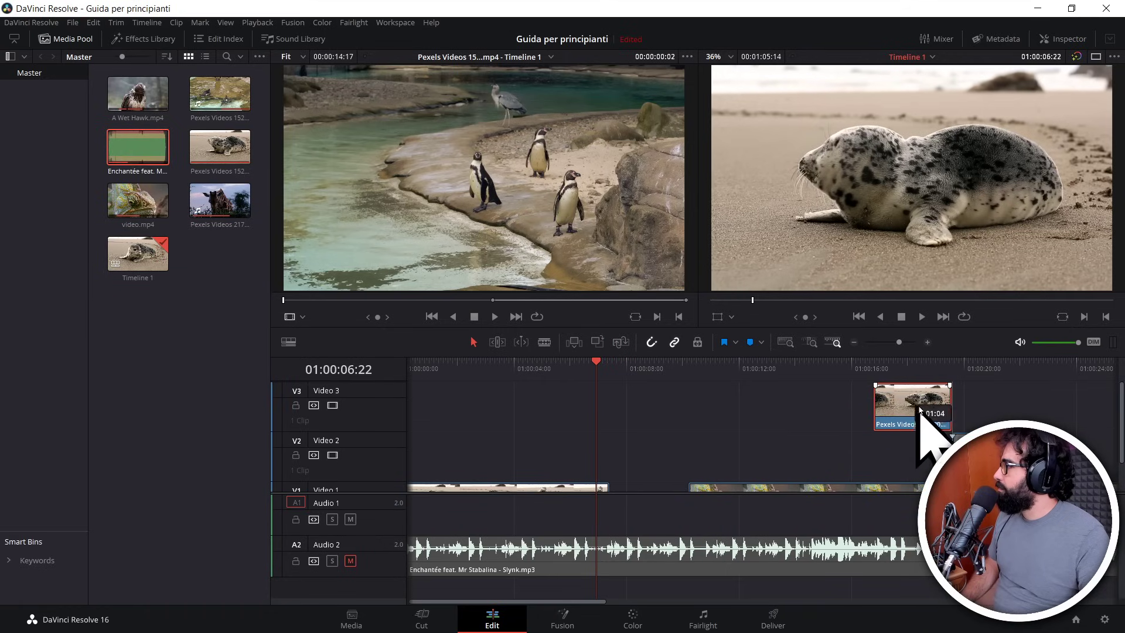
{"action": "left_click", "coordinate": [965, 365]}
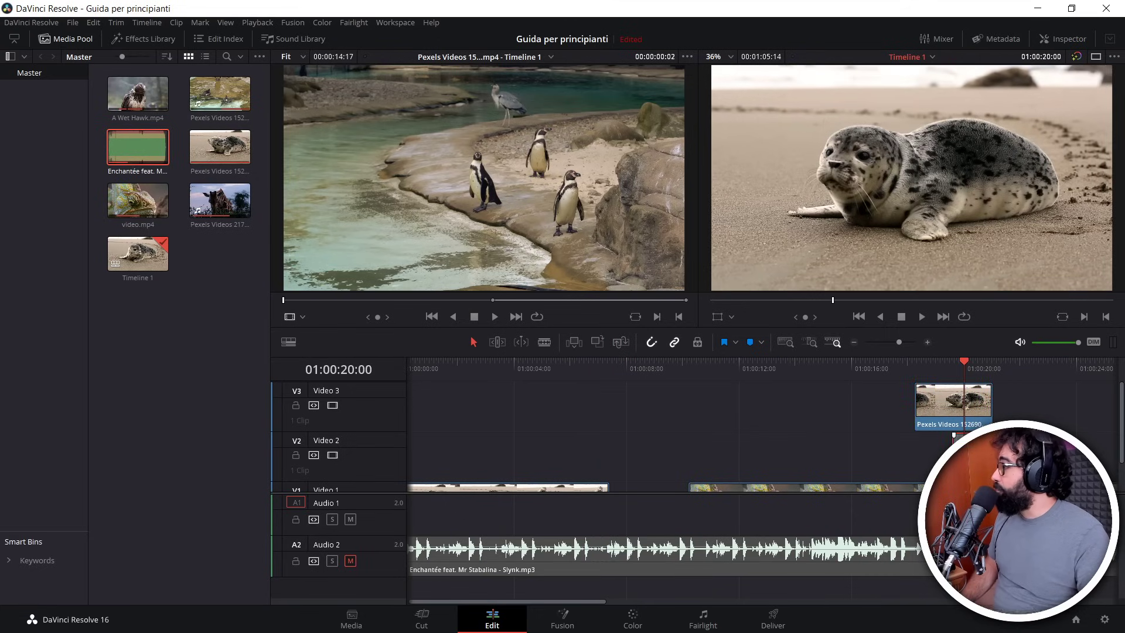
Step: Trim the right edge of the seal overlay clip on Video 3
{"action": "scroll", "coordinate": [961, 430], "scroll_direction": "down", "scroll_amount": 1}
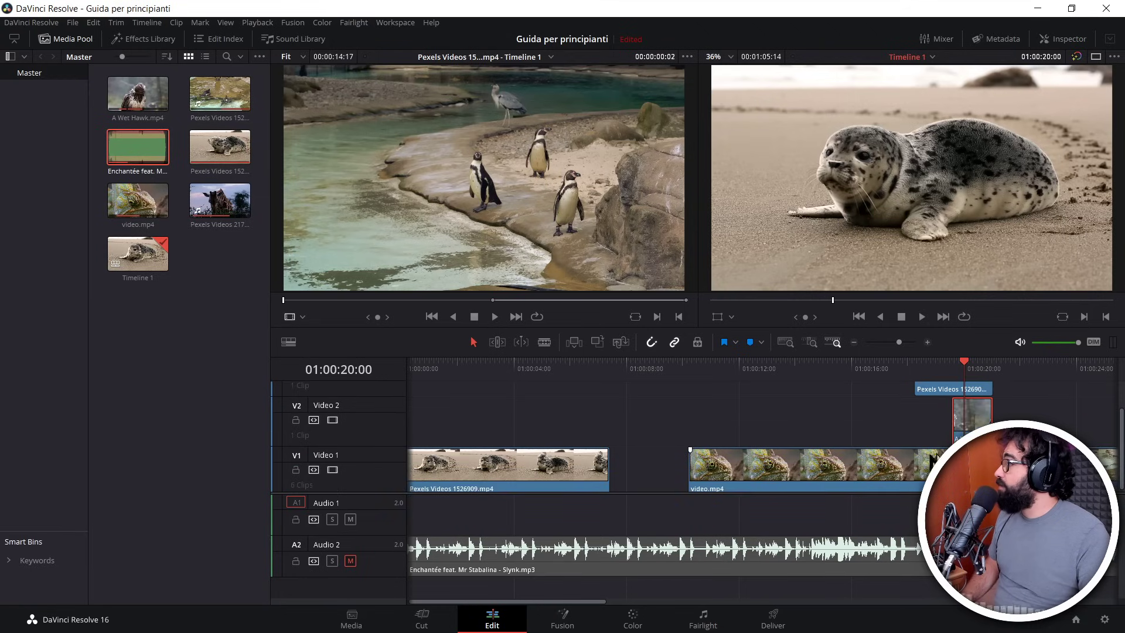
{"action": "scroll", "coordinate": [973, 404], "scroll_direction": "up", "scroll_amount": 2}
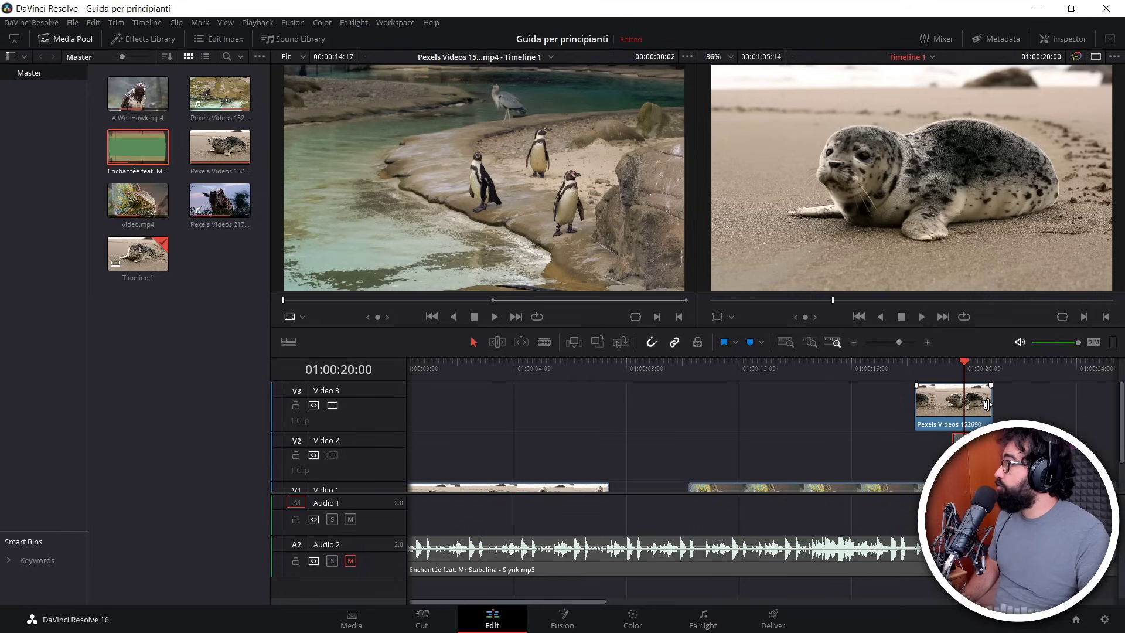
{"action": "left_click_drag", "start_coordinate": [975, 408], "coordinate": [975, 408]}
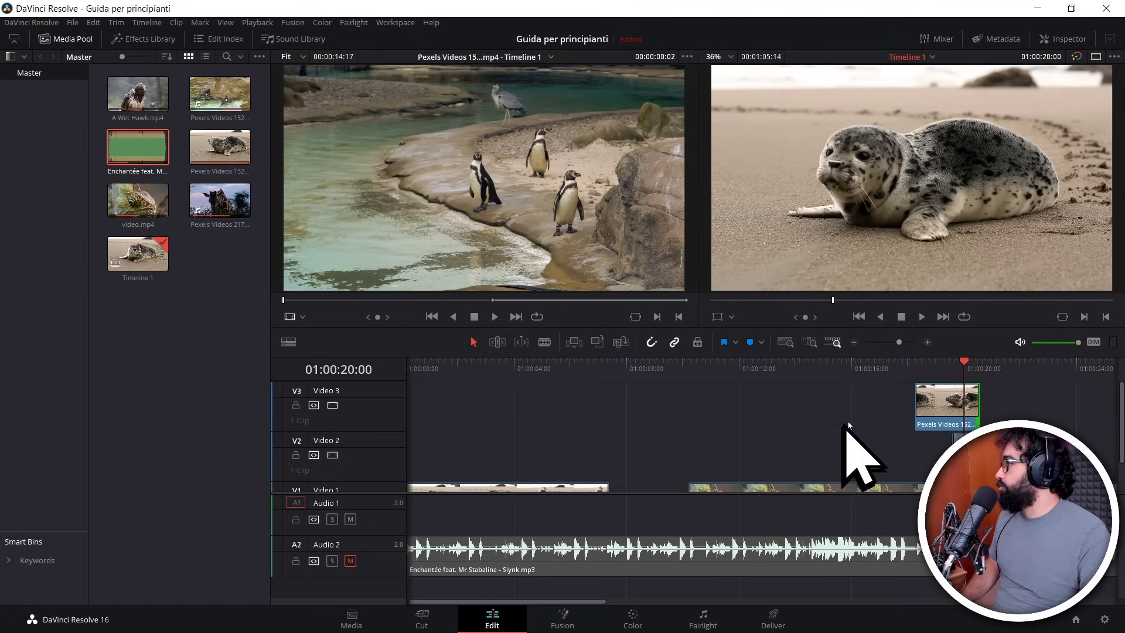
{"action": "scroll", "coordinate": [888, 463], "scroll_direction": "down", "scroll_amount": 2}
{"action": "scroll", "coordinate": [891, 460], "scroll_direction": "up", "scroll_amount": 2}
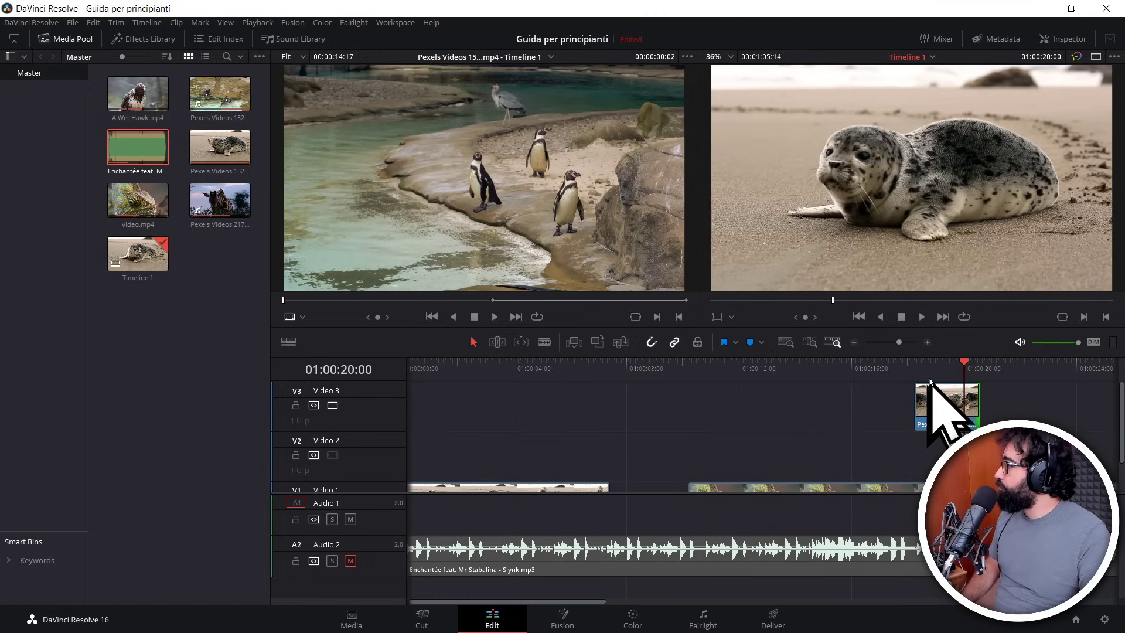
Step: Select video.mp4 and the clips after it and slide them left so Video 1 has no gaps
{"action": "left_click", "coordinate": [854, 342]}
{"action": "left_click", "coordinate": [854, 342]}
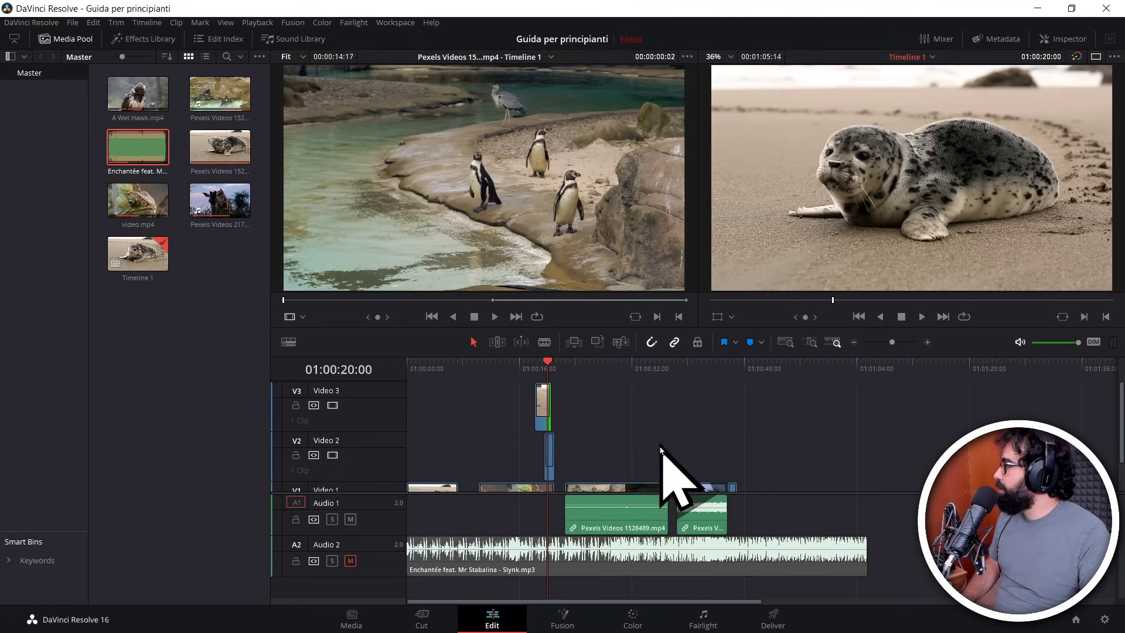
{"action": "scroll", "coordinate": [645, 474], "scroll_direction": "down", "scroll_amount": 2}
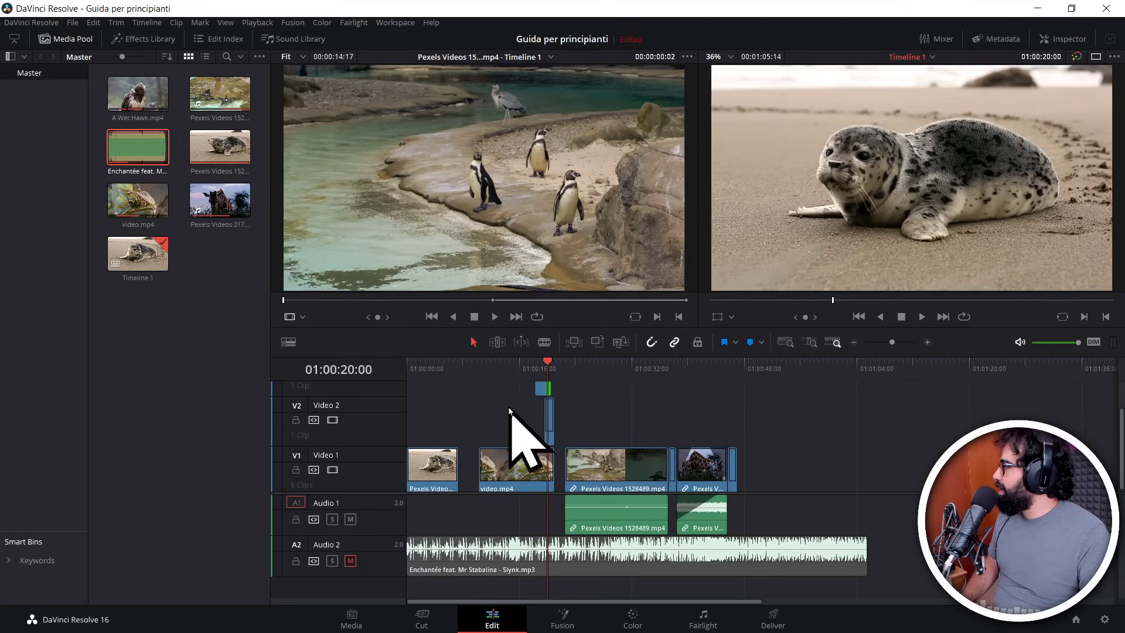
{"action": "left_click_drag", "start_coordinate": [490, 390], "coordinate": [729, 510]}
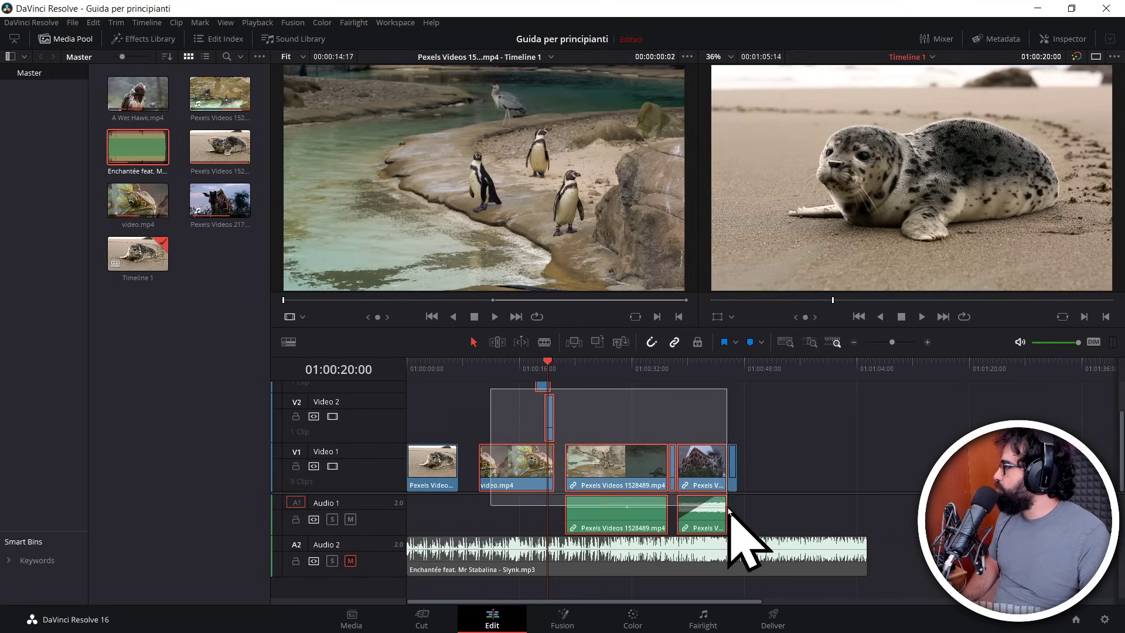
{"action": "left_click_drag", "start_coordinate": [510, 472], "coordinate": [490, 473]}
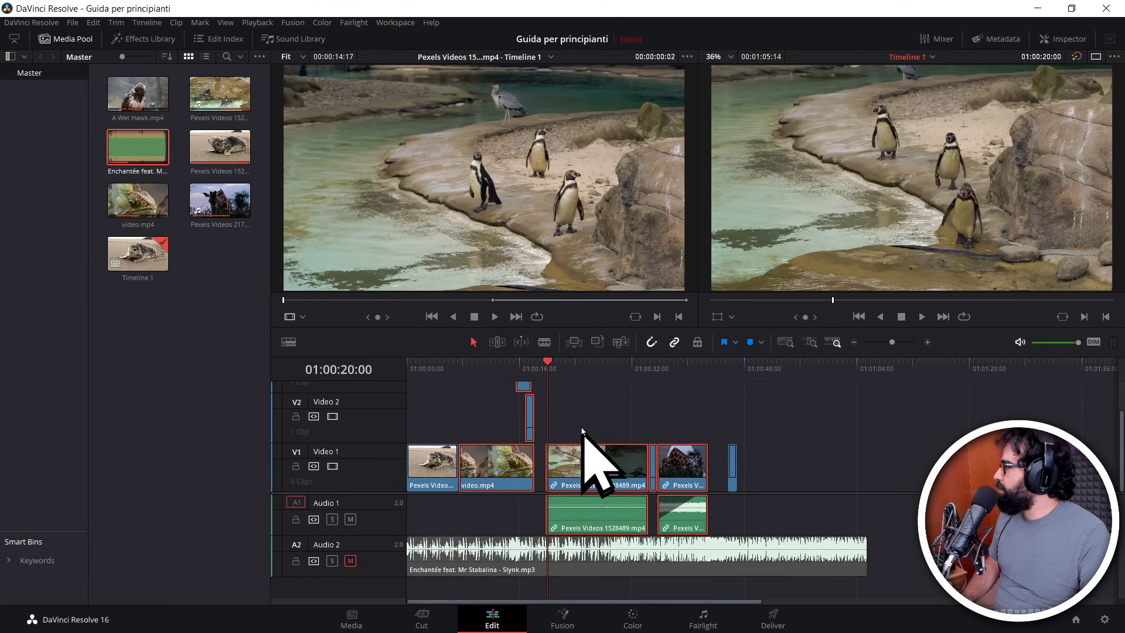
{"action": "left_click_drag", "start_coordinate": [582, 430], "coordinate": [754, 527]}
{"action": "mouse_move", "coordinate": [610, 490]}
{"action": "left_mouse_down"}
{"action": "mouse_move", "coordinate": [584, 465]}
{"action": "mouse_move", "coordinate": [644, 498]}
{"action": "left_mouse_up"}
{"action": "left_click", "coordinate": [736, 457]}
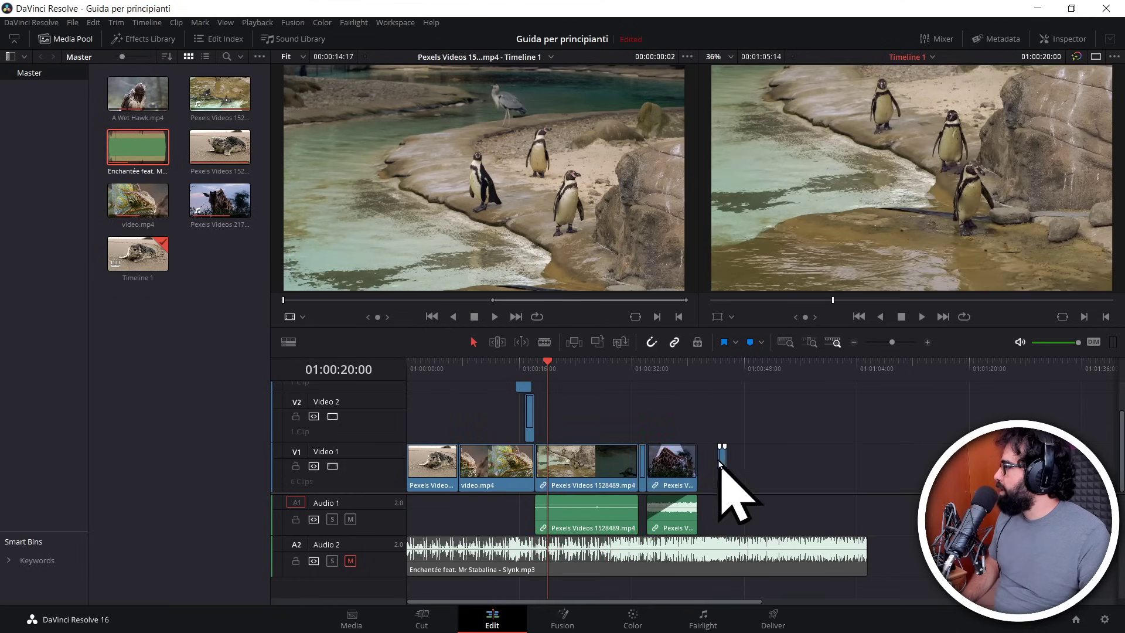
{"action": "left_click_drag", "start_coordinate": [721, 463], "coordinate": [704, 466]}
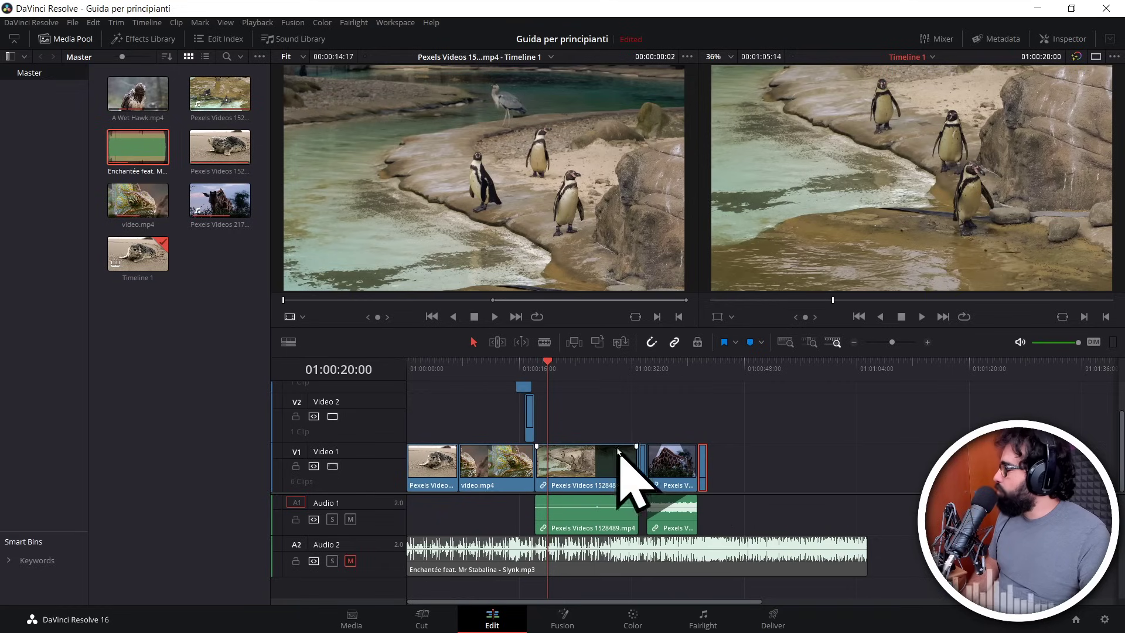
{"action": "scroll", "coordinate": [516, 457], "scroll_direction": "up", "scroll_amount": 3}
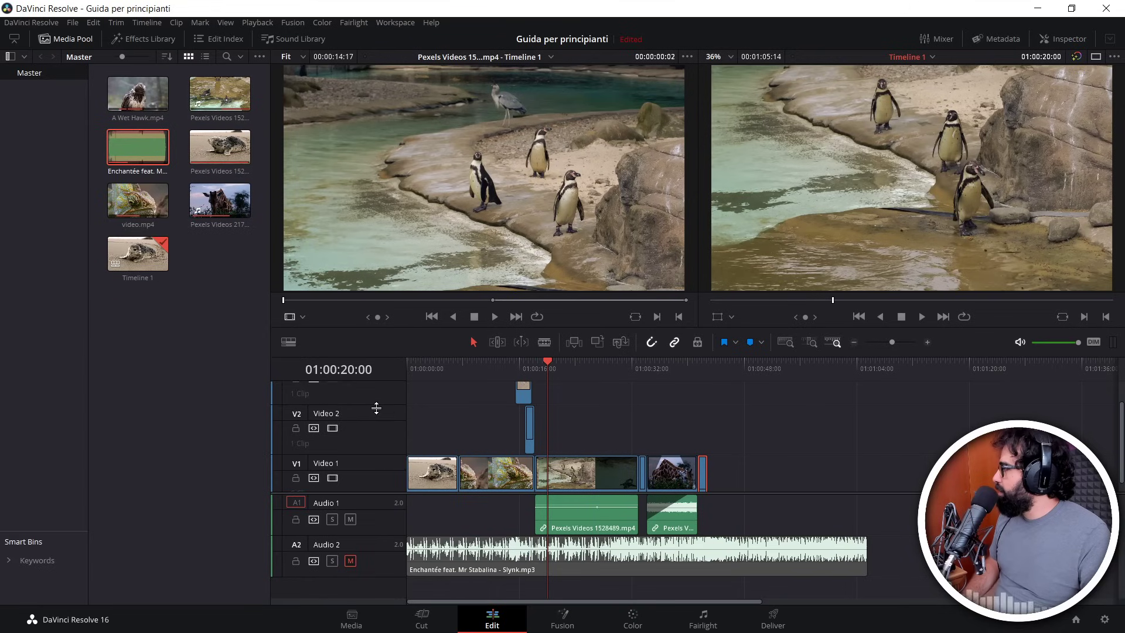
Step: Shorten the Video 1 and Video 3 track heights so all three video tracks fit in view
{"action": "left_click_drag", "start_coordinate": [381, 455], "coordinate": [384, 459]}
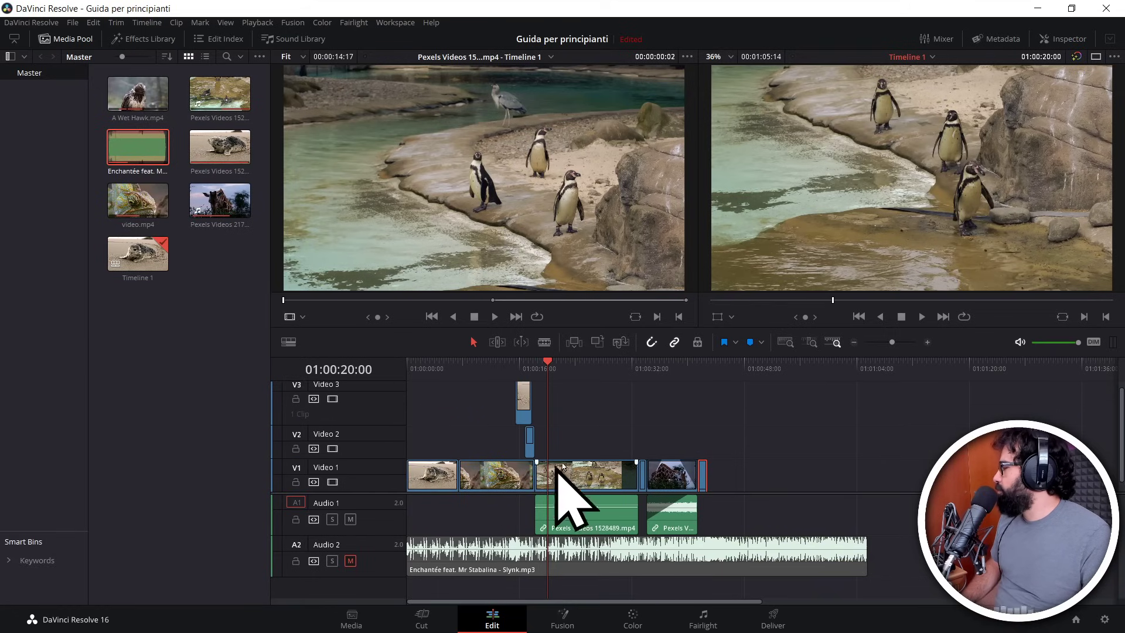
{"action": "scroll", "coordinate": [530, 469], "scroll_direction": "up", "scroll_amount": 1, "text": "shift"}
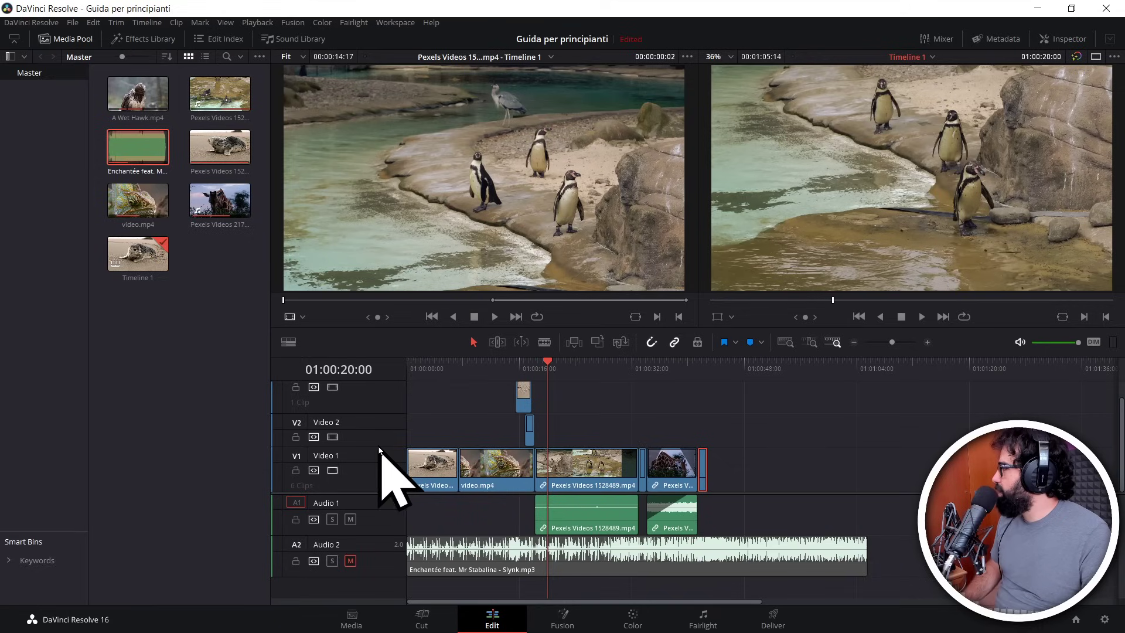
{"action": "left_click_drag", "start_coordinate": [384, 447], "coordinate": [388, 461]}
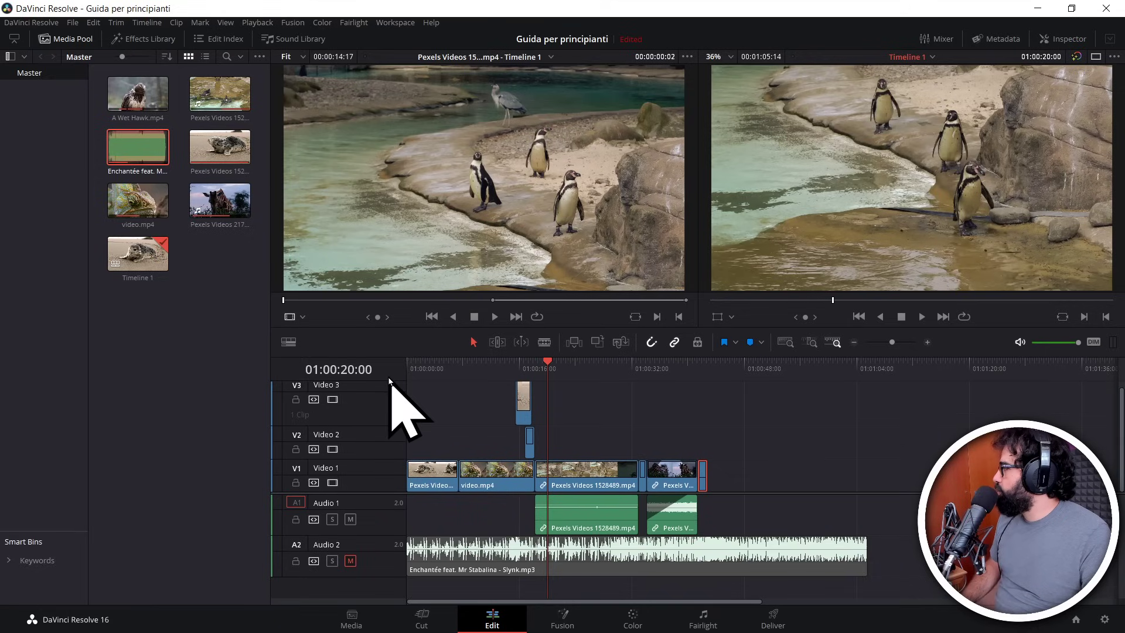
{"action": "scroll", "coordinate": [692, 454], "scroll_direction": "up", "scroll_amount": 1}
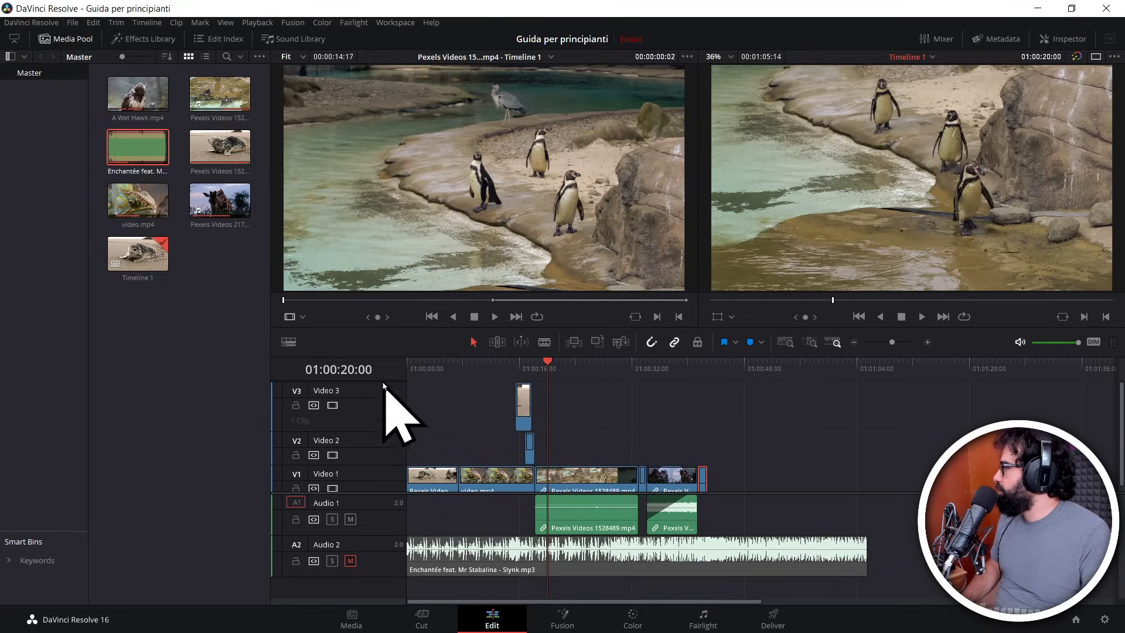
{"action": "left_click_drag", "start_coordinate": [383, 382], "coordinate": [386, 397]}
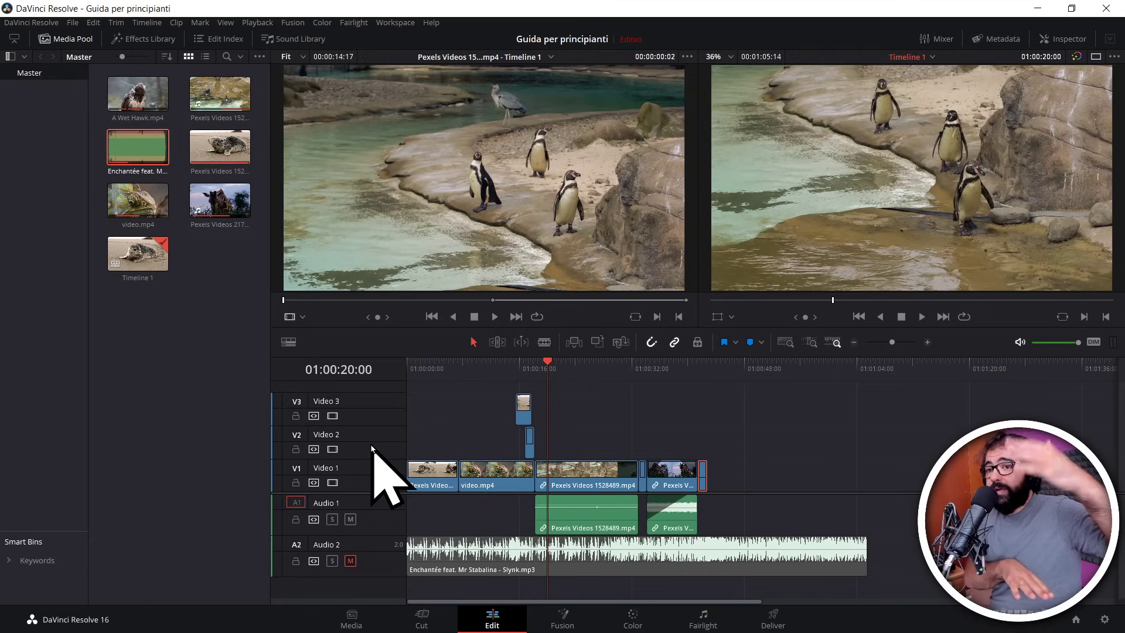
Step: Park the playhead at 01:00:15:11 and select the seal overlay clip on Video 3
{"action": "left_click", "coordinate": [525, 375]}
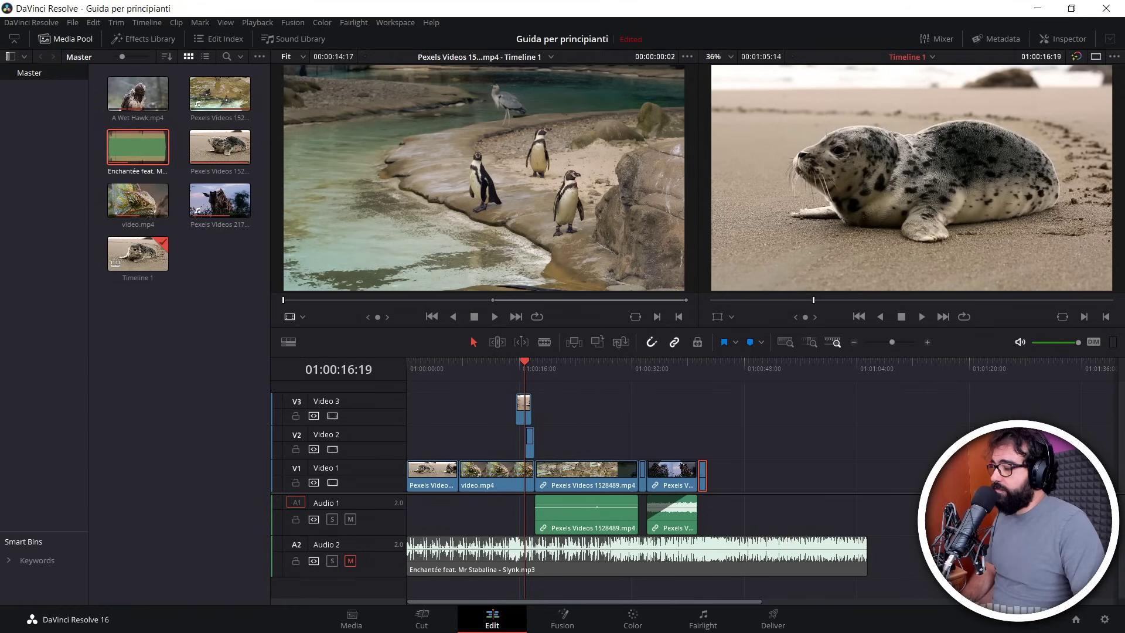
{"action": "left_click", "coordinate": [515, 365]}
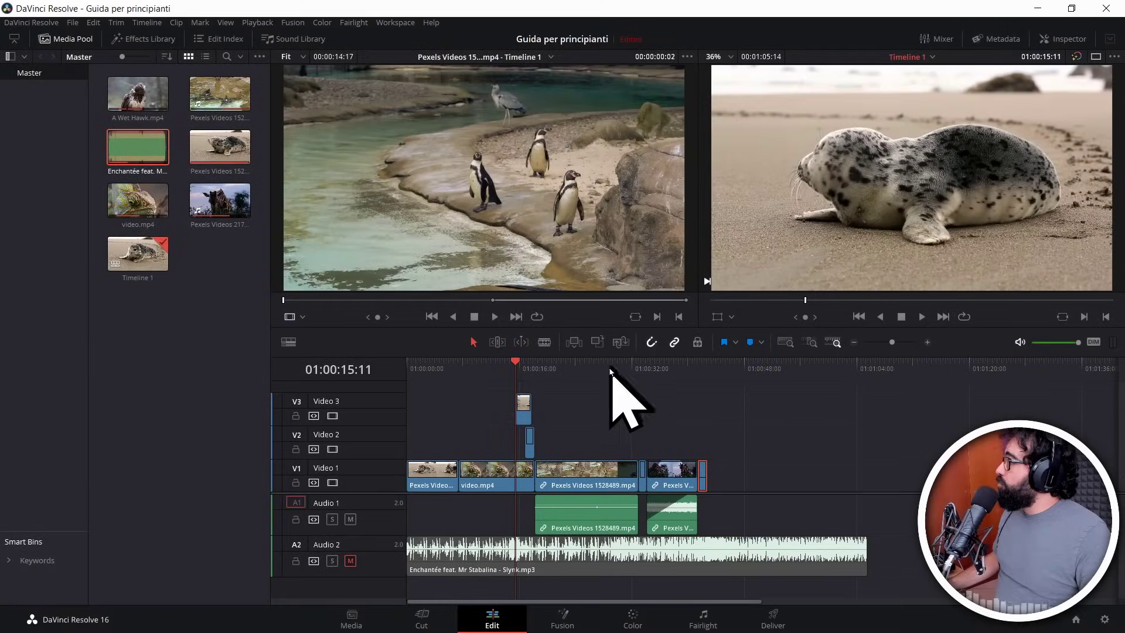
{"action": "left_click", "coordinate": [524, 407]}
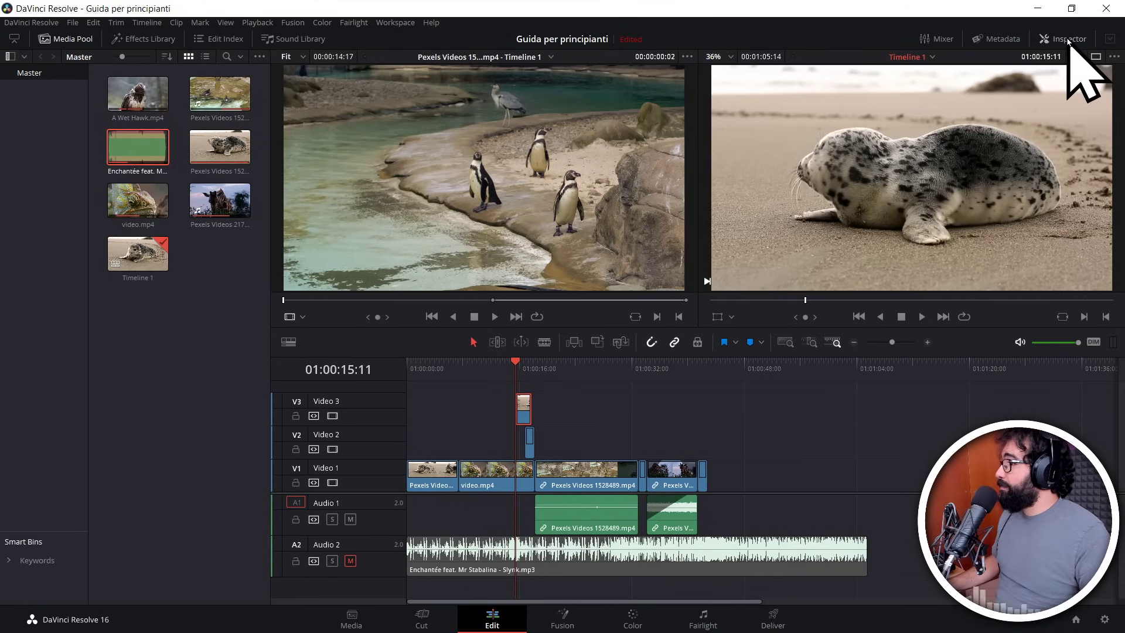
Step: Open the Inspector, try the seal overlay at zoom 0.520, then undo it back to 1.000
{"action": "left_click", "coordinate": [1067, 40]}
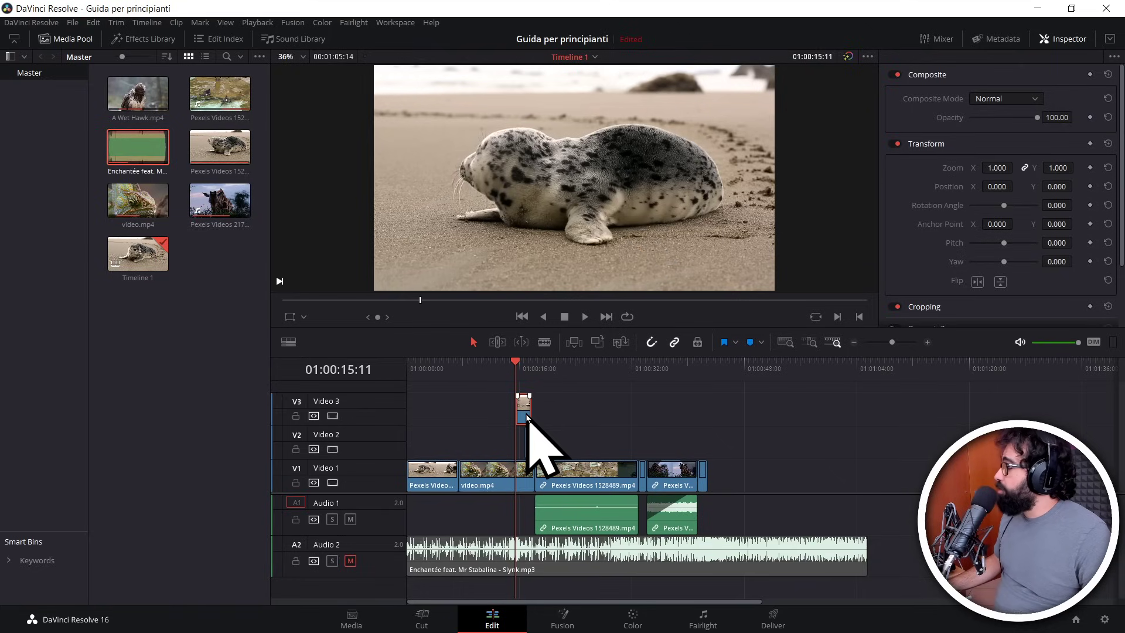
{"action": "left_click", "coordinate": [478, 366]}
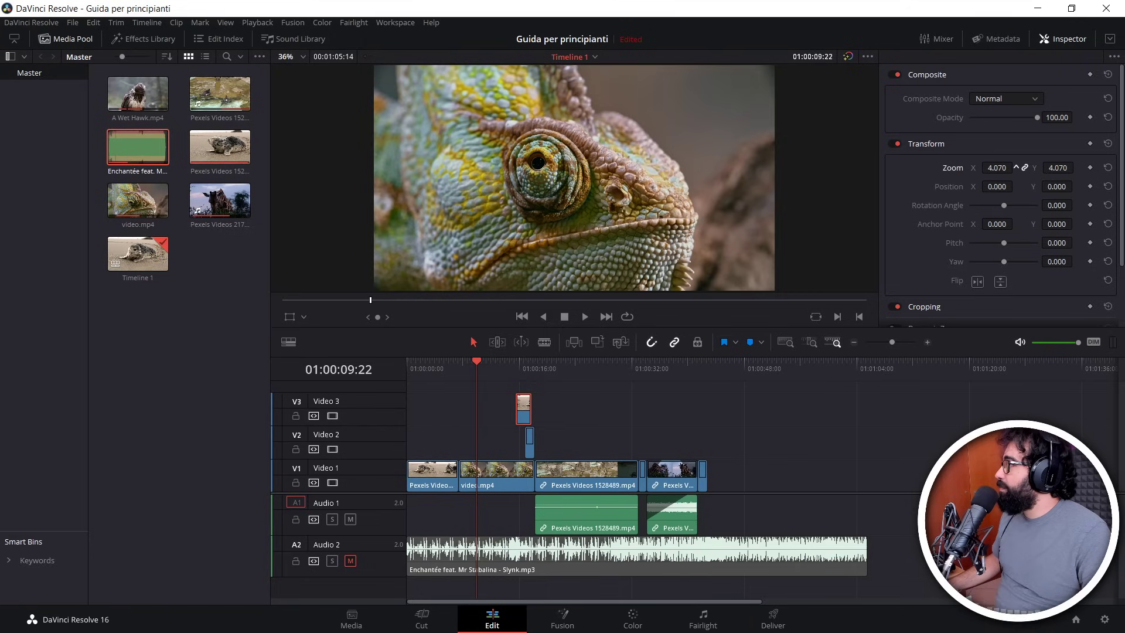
{"action": "left_click_drag", "start_coordinate": [1016, 168], "coordinate": [996, 170]}
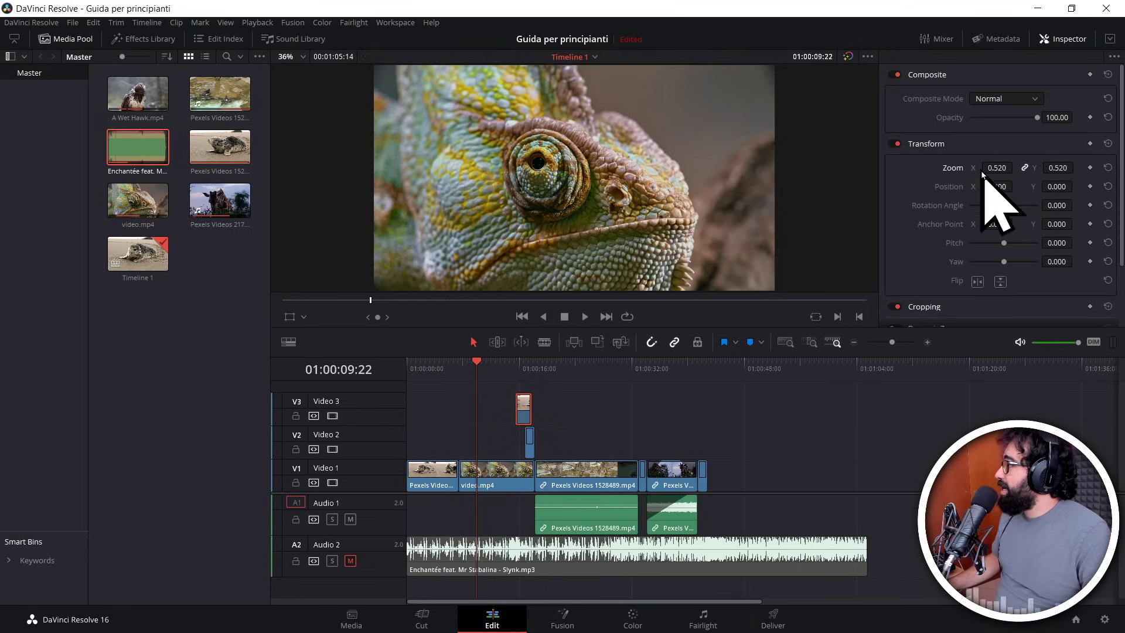
{"action": "left_click", "coordinate": [525, 368]}
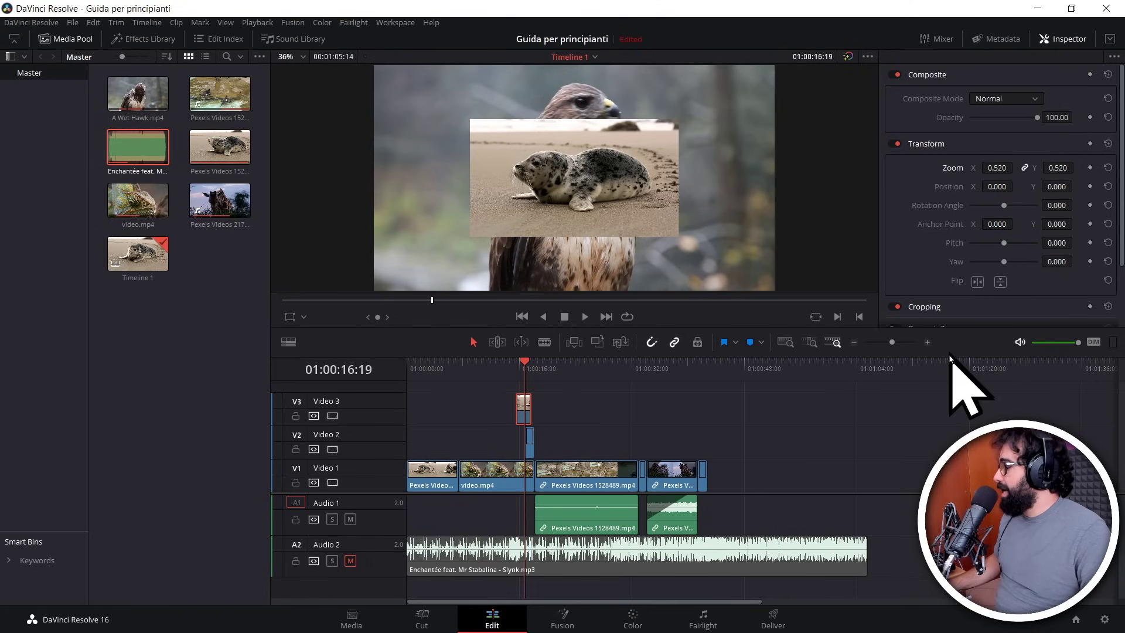
{"action": "key", "text": "ctrl+z"}
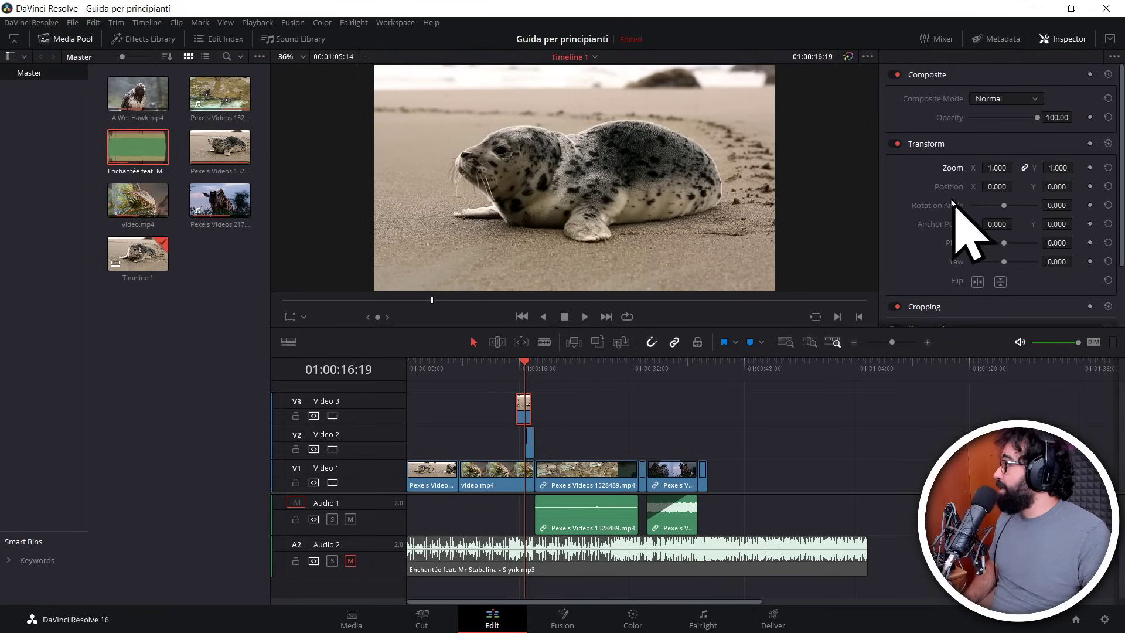
{"action": "scroll", "coordinate": [985, 300], "scroll_direction": "down", "scroll_amount": 3}
{"action": "scroll", "coordinate": [975, 281], "scroll_direction": "up", "scroll_amount": 3}
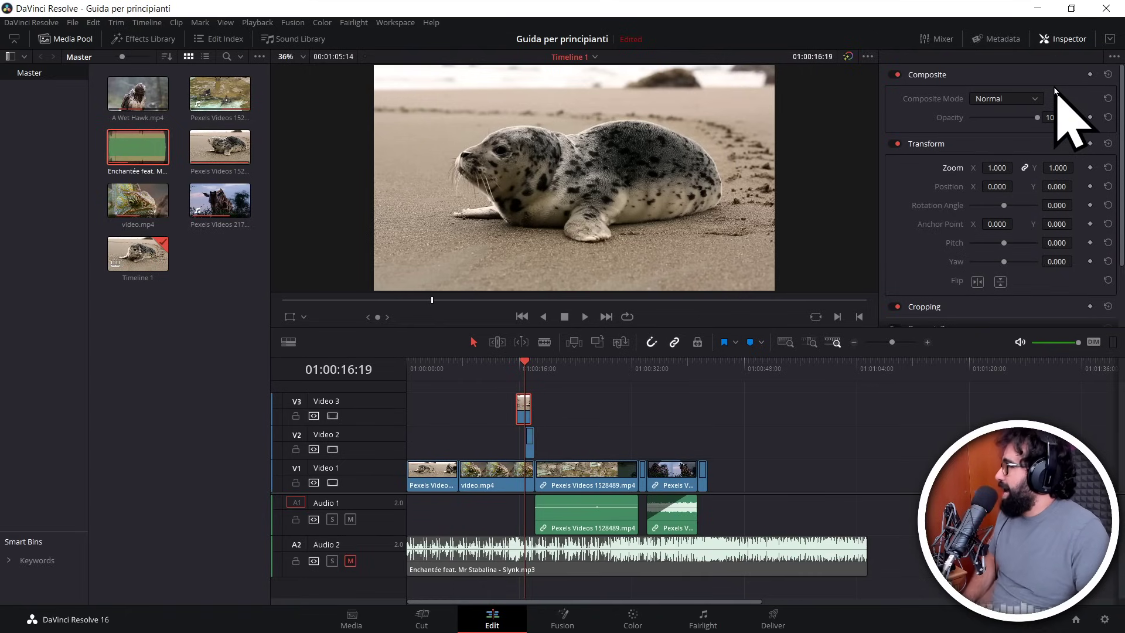
Step: Collapse the Composite section in the Inspector, leaving only Transform expanded
{"action": "left_click", "coordinate": [937, 144]}
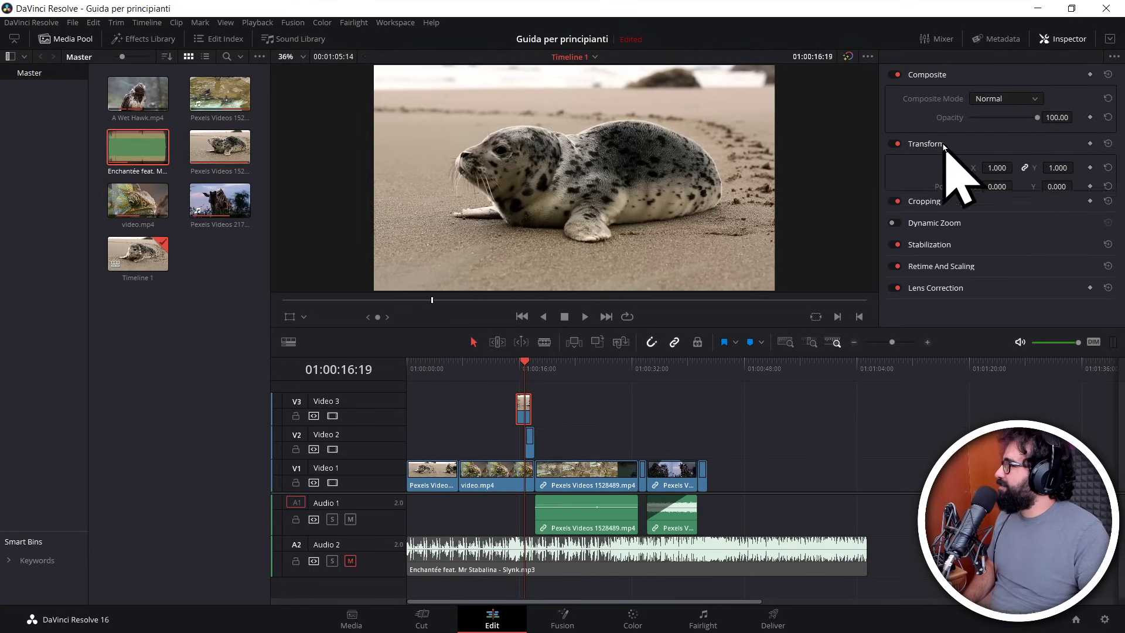
{"action": "left_click", "coordinate": [938, 75]}
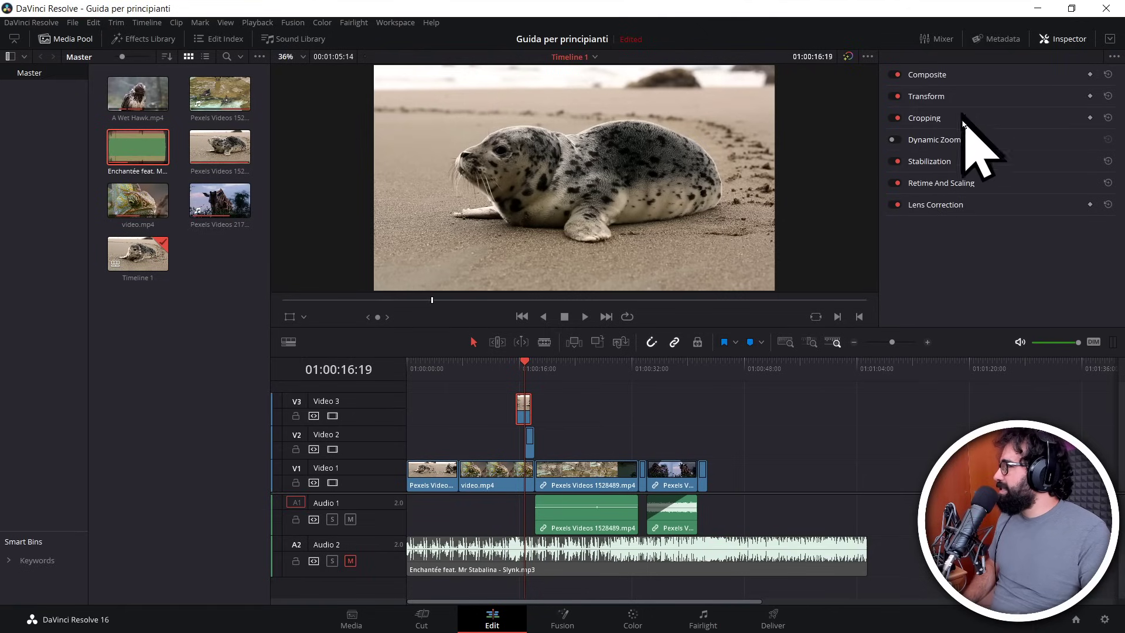
{"action": "left_click", "coordinate": [941, 98]}
{"action": "left_click", "coordinate": [938, 100]}
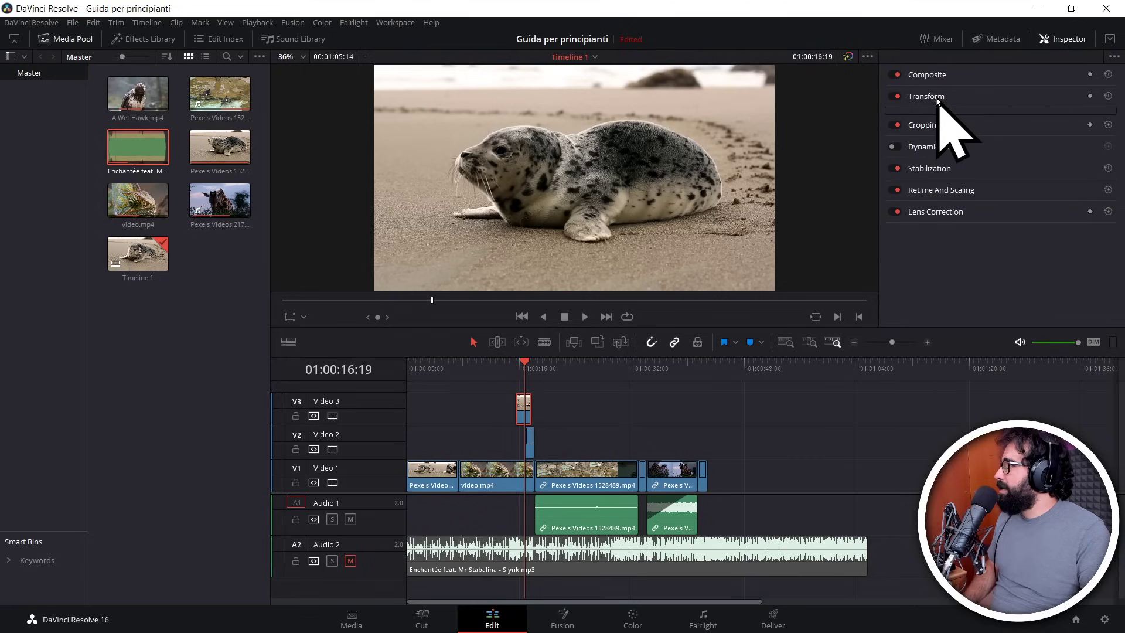
{"action": "left_click", "coordinate": [937, 99]}
{"action": "left_click", "coordinate": [937, 98]}
{"action": "left_click", "coordinate": [938, 98]}
{"action": "type", "text": "0.5"}
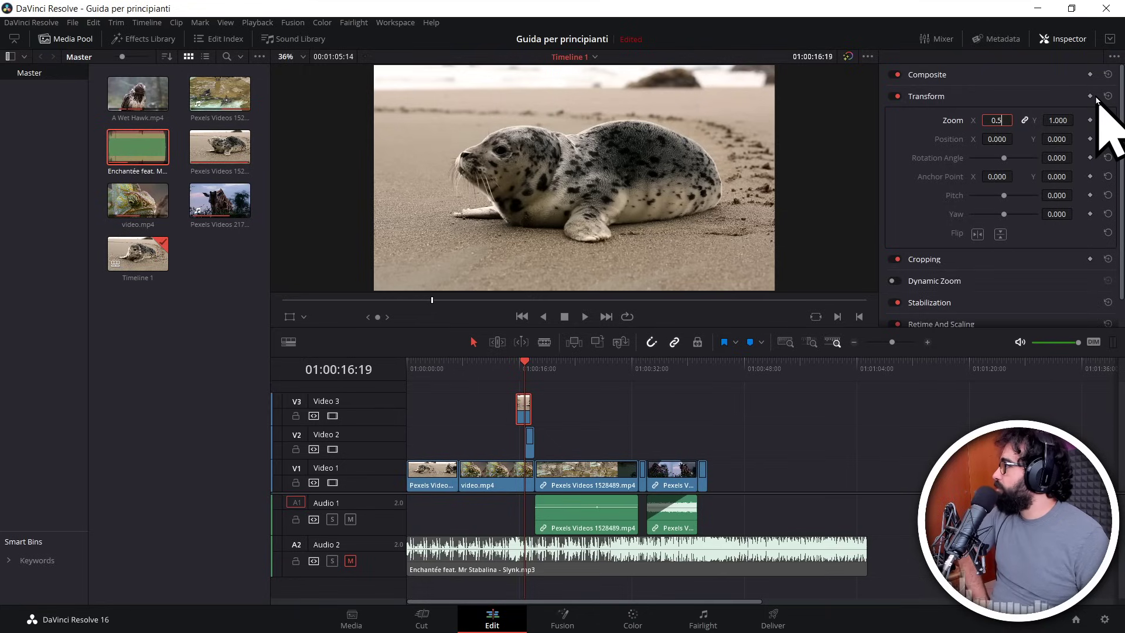
Step: Link the seal clip's X and Y zoom and scale it down to 0.450
{"action": "key", "text": "Return"}
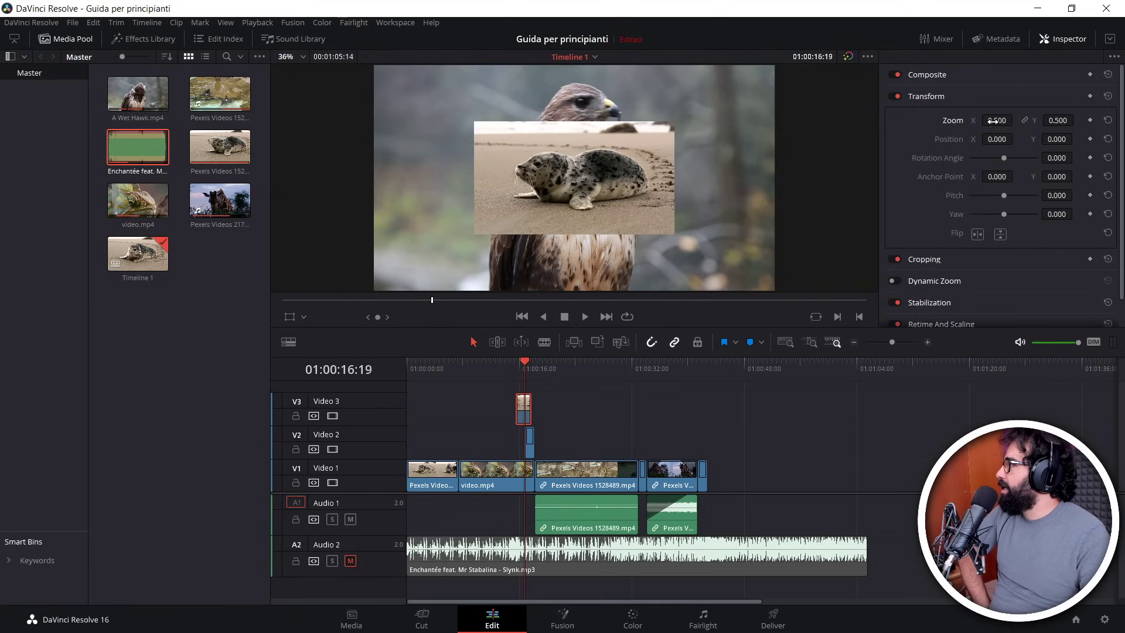
{"action": "left_click_drag", "start_coordinate": [992, 120], "coordinate": [1077, 119]}
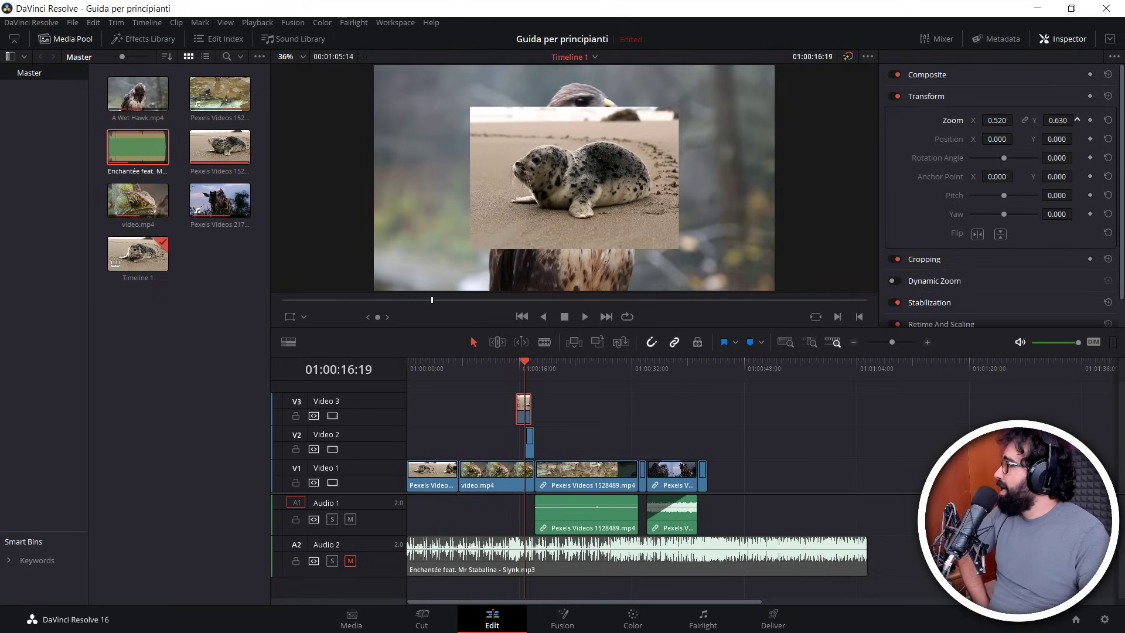
{"action": "left_click", "coordinate": [1024, 121]}
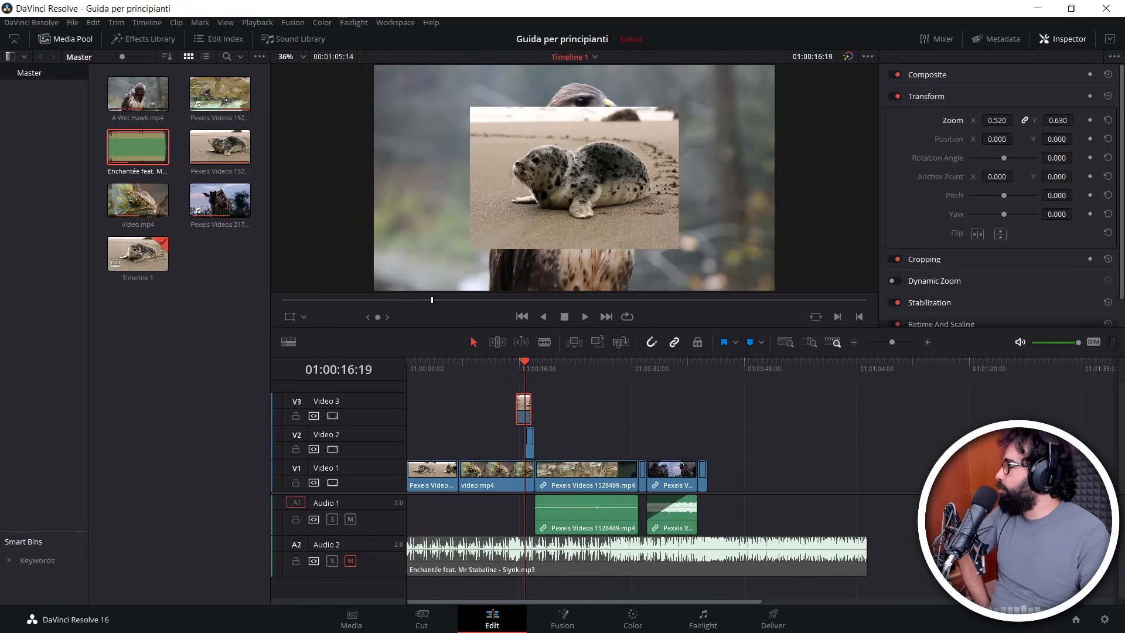
{"action": "mouse_move", "coordinate": [996, 120]}
{"action": "left_mouse_down"}
{"action": "mouse_move", "coordinate": [1017, 120]}
{"action": "mouse_move", "coordinate": [996, 120]}
{"action": "left_mouse_up"}
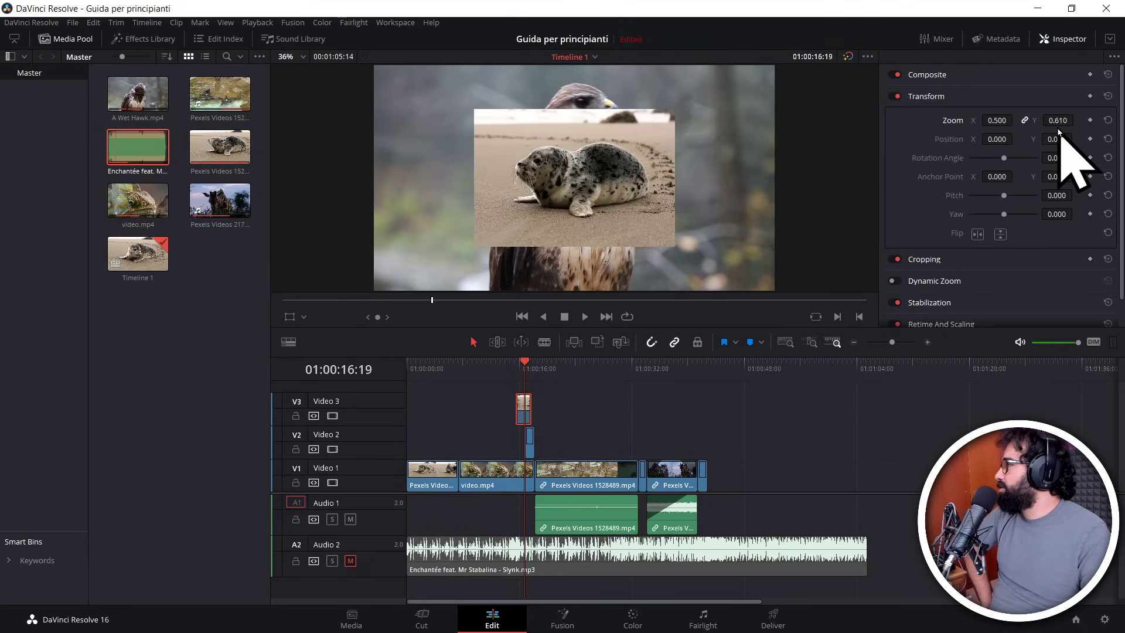
{"action": "left_click", "coordinate": [1109, 122]}
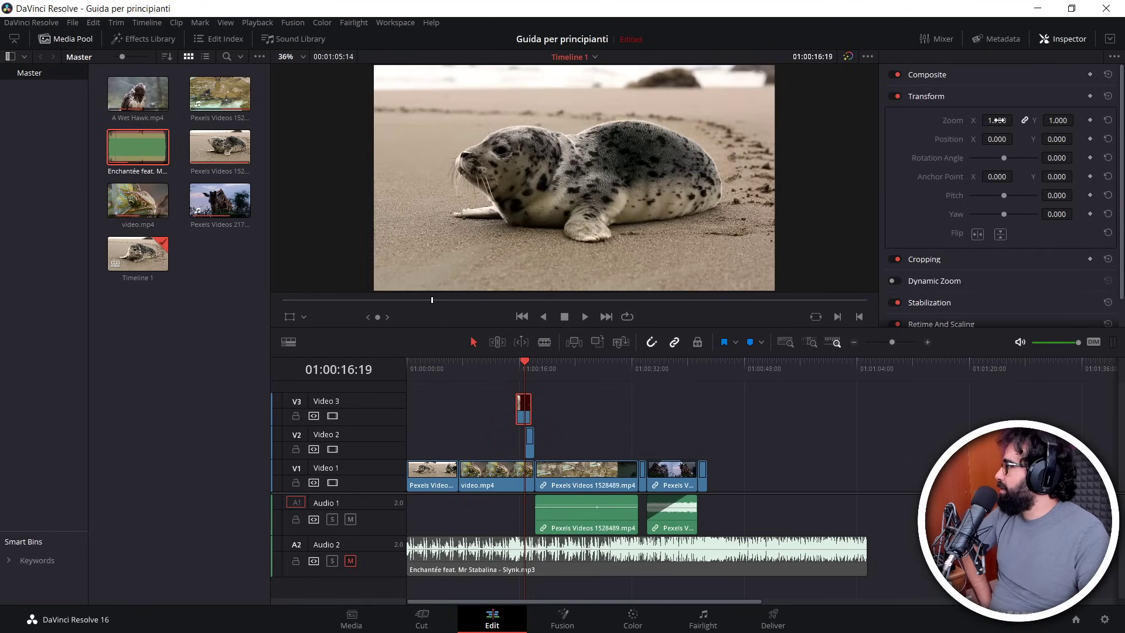
{"action": "left_click_drag", "start_coordinate": [1004, 119], "coordinate": [914, 120]}
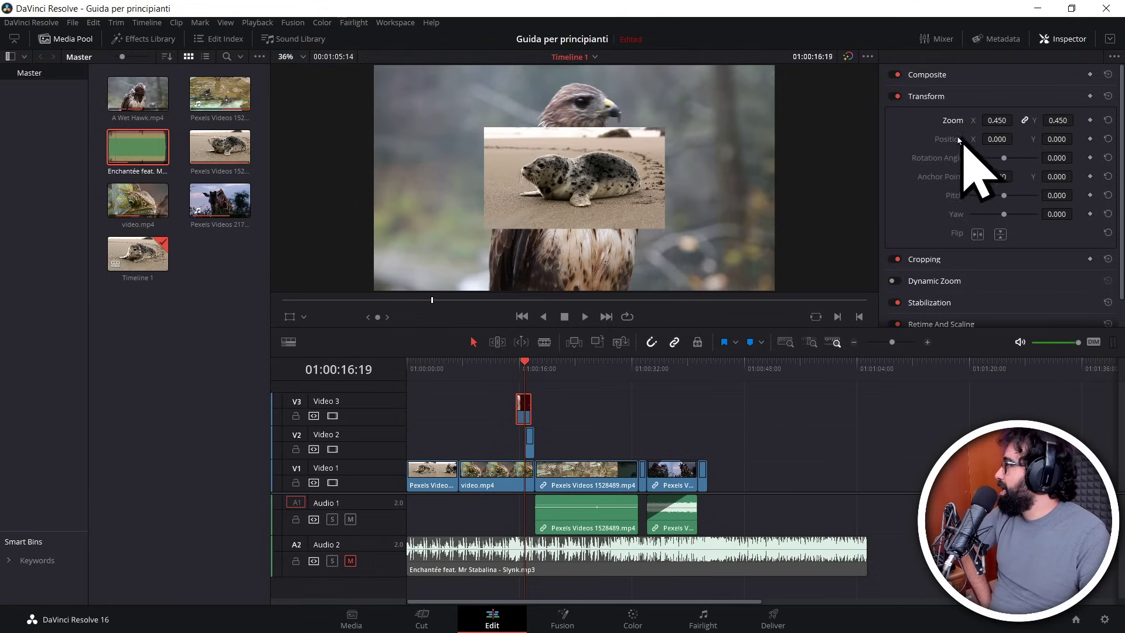
Step: Move the seal clip to position 454/-227 and set its rotation angle to -5.600
{"action": "mouse_move", "coordinate": [996, 141]}
{"action": "left_mouse_down"}
{"action": "mouse_move", "coordinate": [1076, 138]}
{"action": "mouse_move", "coordinate": [1076, 157]}
{"action": "left_mouse_up"}
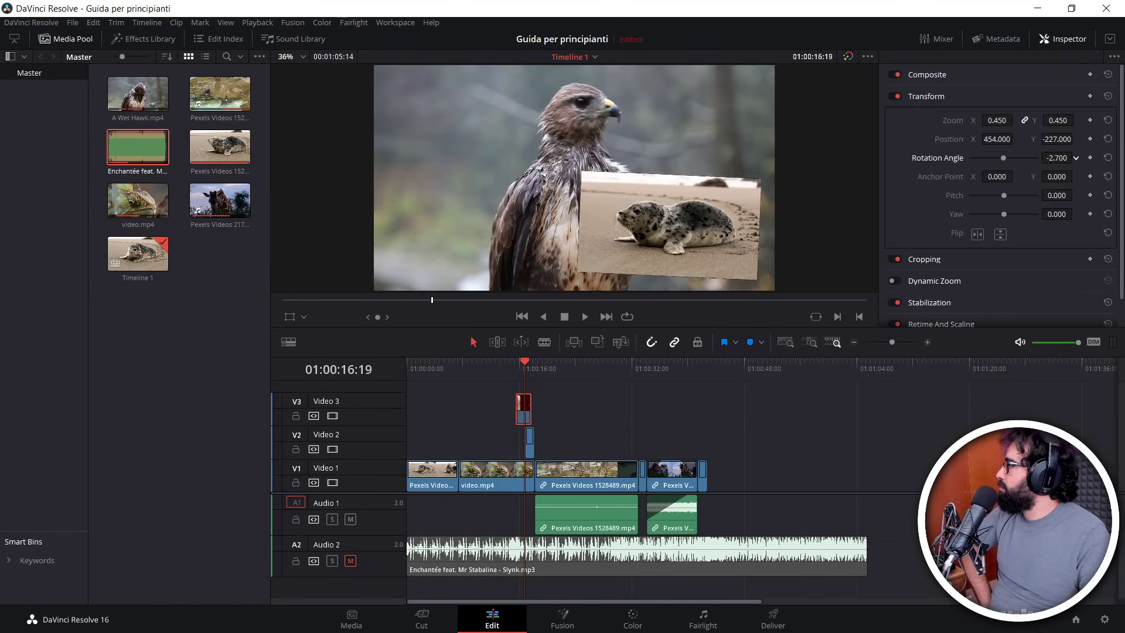
{"action": "left_click", "coordinate": [1000, 234]}
{"action": "left_click", "coordinate": [1000, 234]}
{"action": "left_click", "coordinate": [1000, 234]}
{"action": "left_click", "coordinate": [1000, 233]}
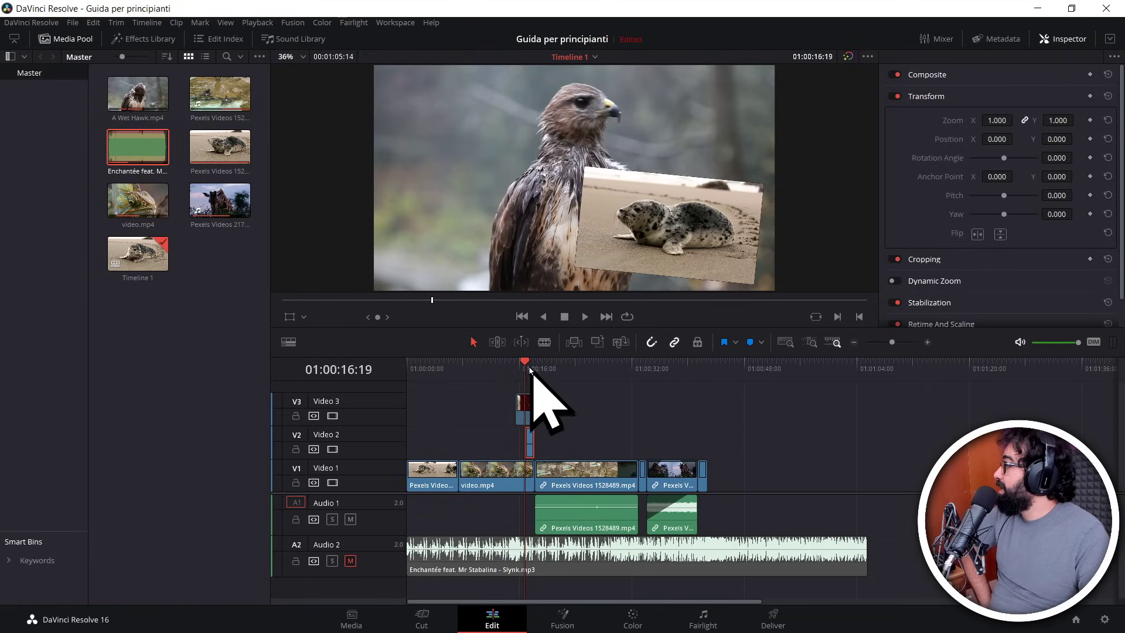
Step: Scale the V2 hawk clip to zoom 0.510 at position -396/216 and rotate it 9.1 degrees
{"action": "scroll", "coordinate": [926, 366], "scroll_direction": "up", "scroll_amount": 3}
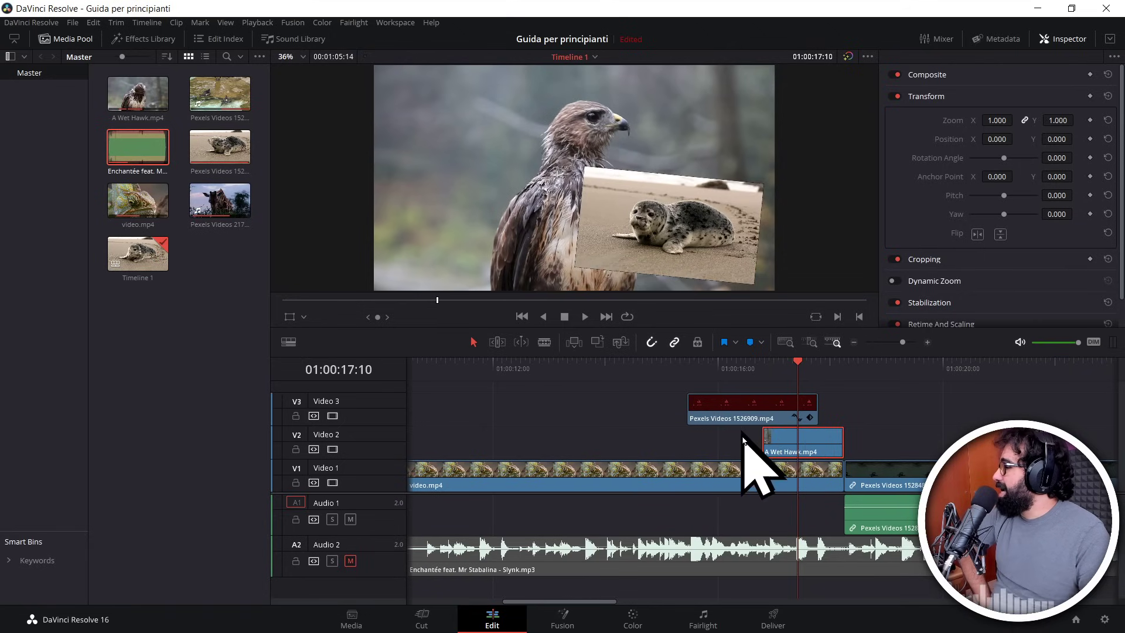
{"action": "scroll", "coordinate": [743, 440], "scroll_direction": "right", "scroll_amount": 3}
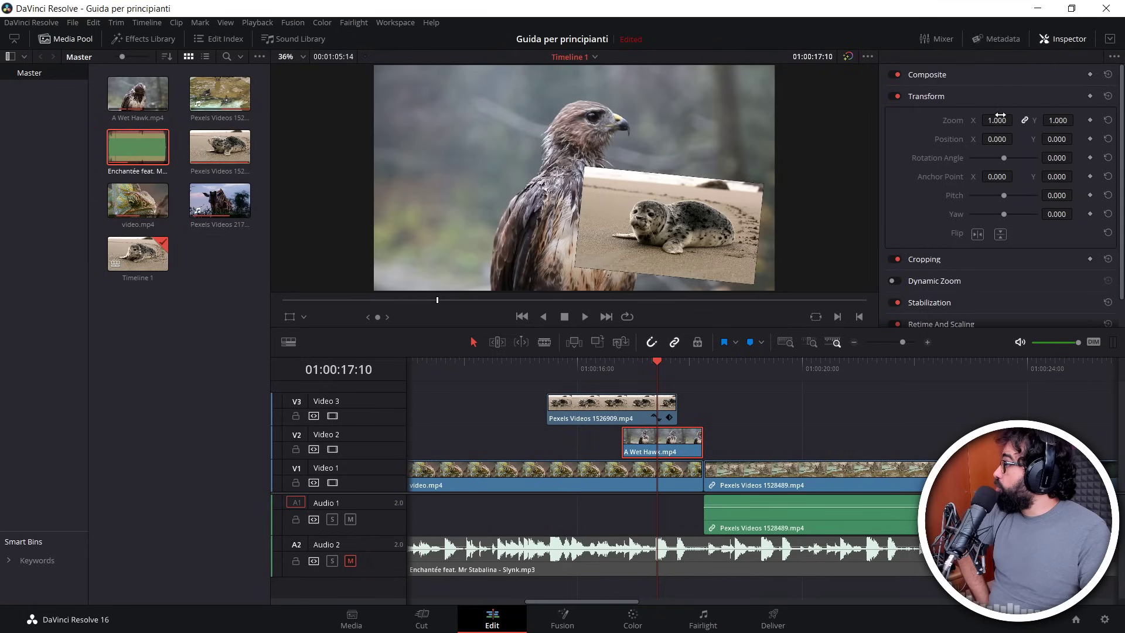
{"action": "mouse_move", "coordinate": [997, 120]}
{"action": "left_mouse_down"}
{"action": "mouse_move", "coordinate": [973, 120]}
{"action": "mouse_move", "coordinate": [984, 121]}
{"action": "mouse_move", "coordinate": [972, 138]}
{"action": "mouse_move", "coordinate": [1036, 162]}
{"action": "left_mouse_up"}
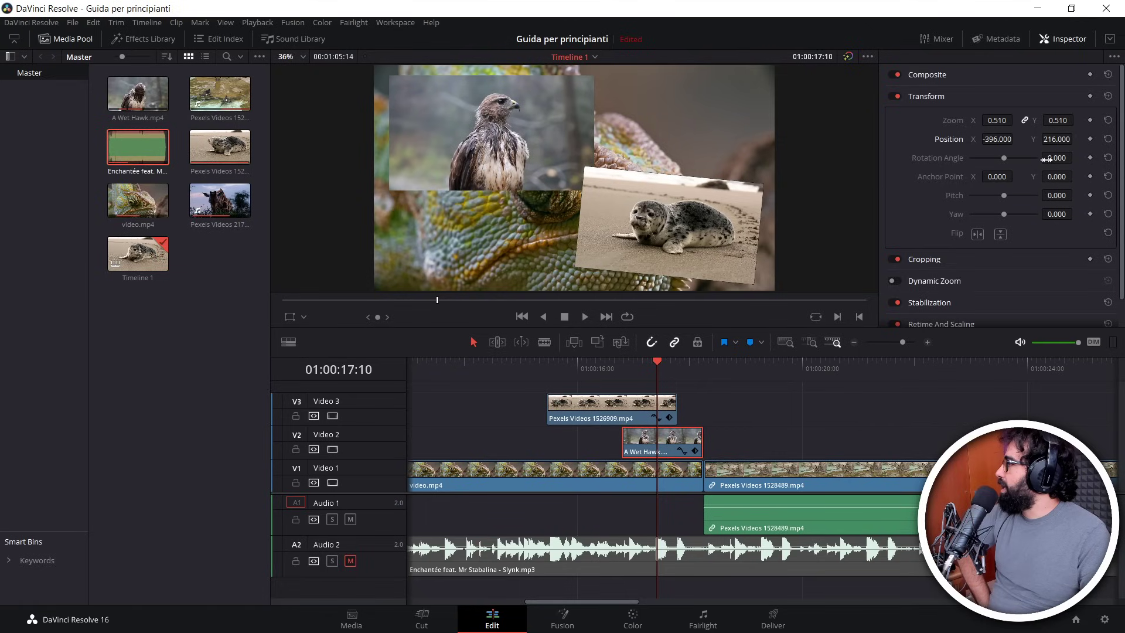
{"action": "left_click_drag", "start_coordinate": [1055, 158], "coordinate": [1076, 158]}
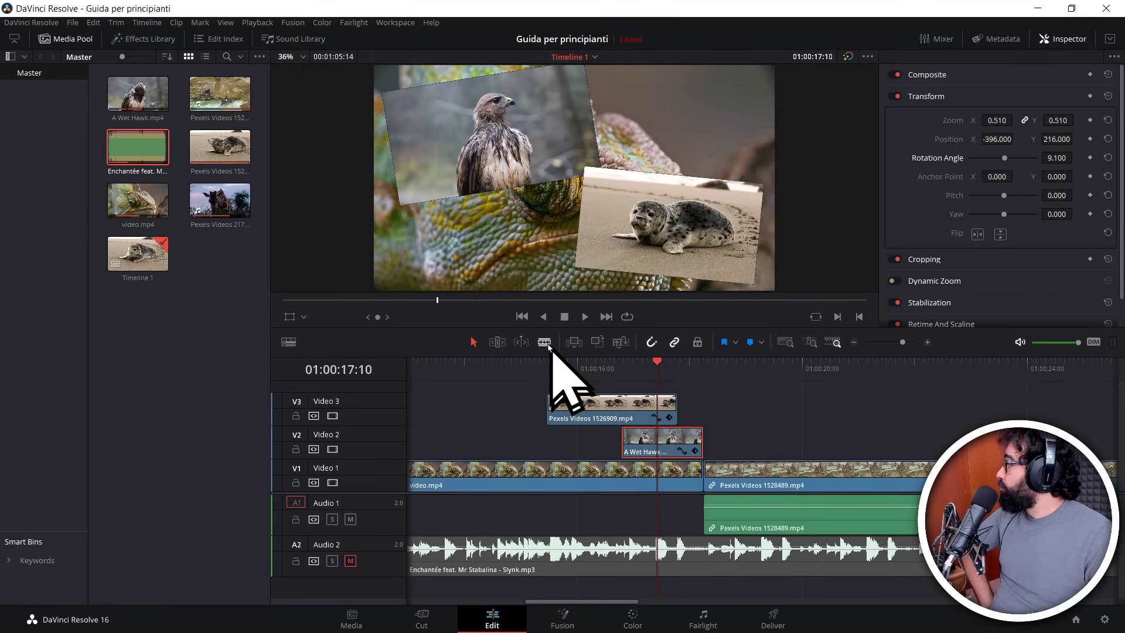
Step: Play the chameleon section from its start to review the hawk and seal overlays
{"action": "left_click", "coordinate": [526, 363]}
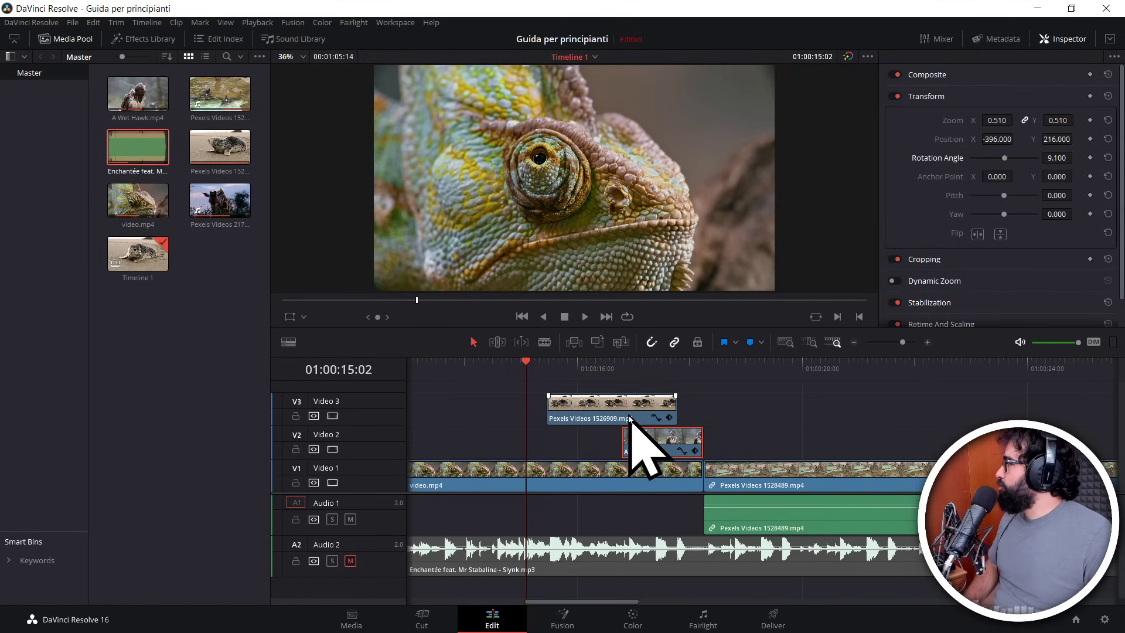
{"action": "key", "text": "space"}
{"action": "key", "text": "space"}
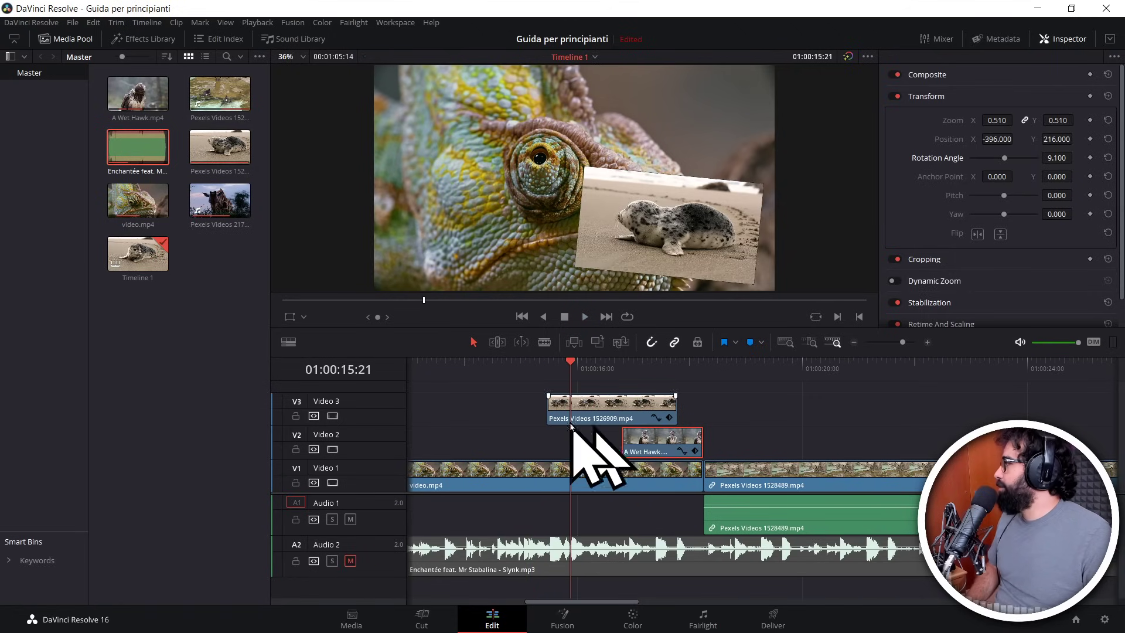
{"action": "left_click", "coordinate": [532, 370]}
{"action": "key", "text": "space"}
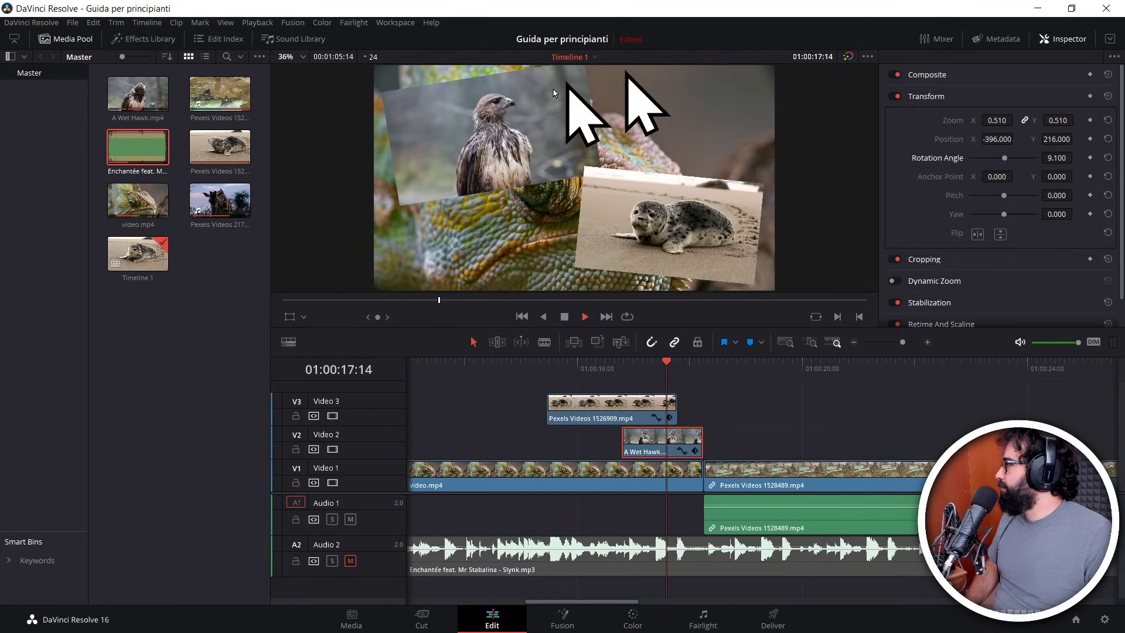
{"action": "key", "text": "space"}
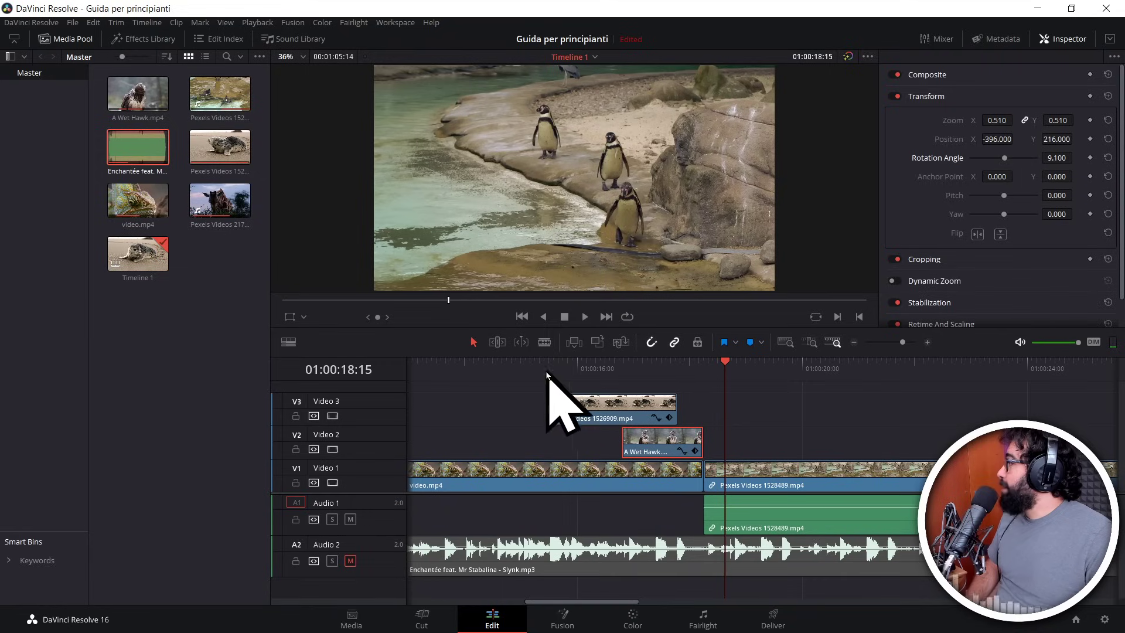
{"action": "key", "text": "space"}
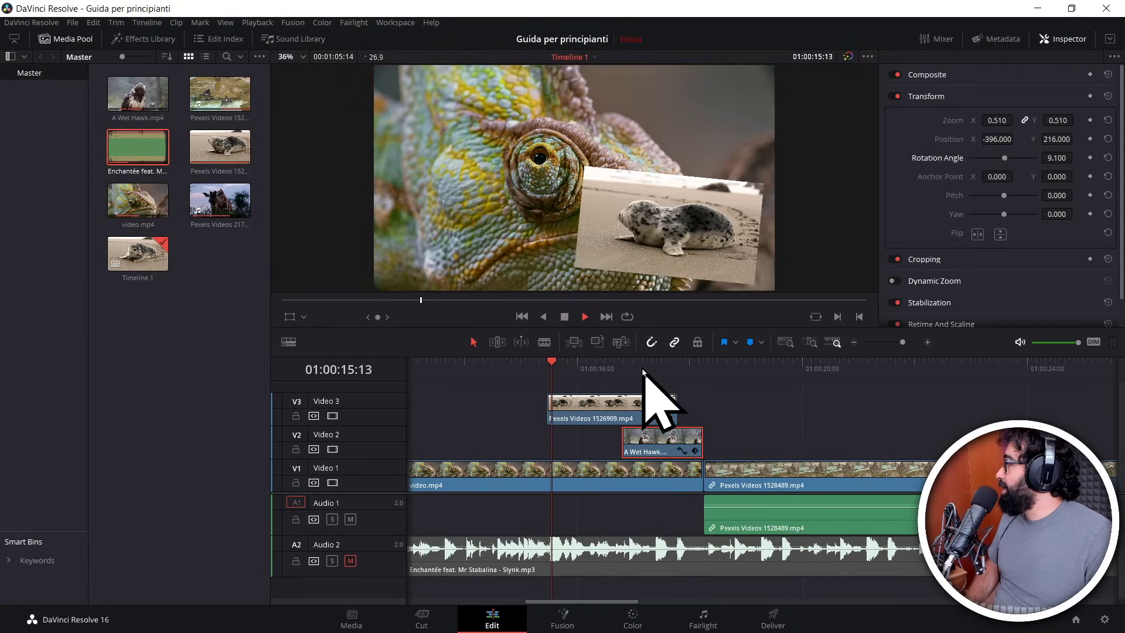
{"action": "key", "text": "space"}
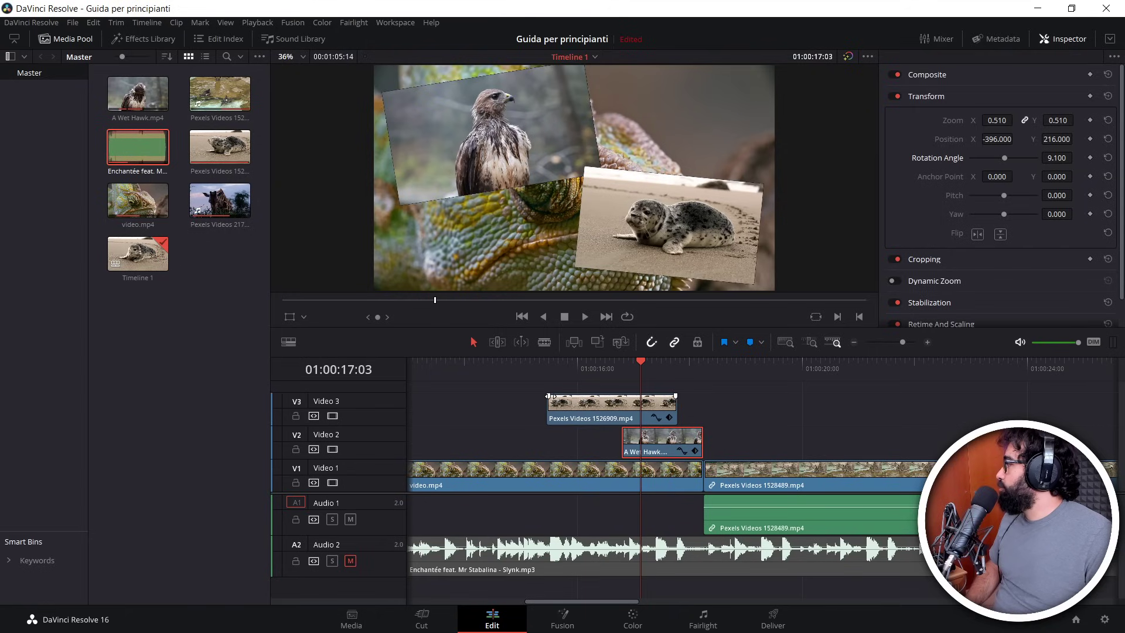
Step: Adjust the V3 seal overlay's start and add a fade-out at its end, then check it
{"action": "left_click_drag", "start_coordinate": [556, 399], "coordinate": [578, 397]}
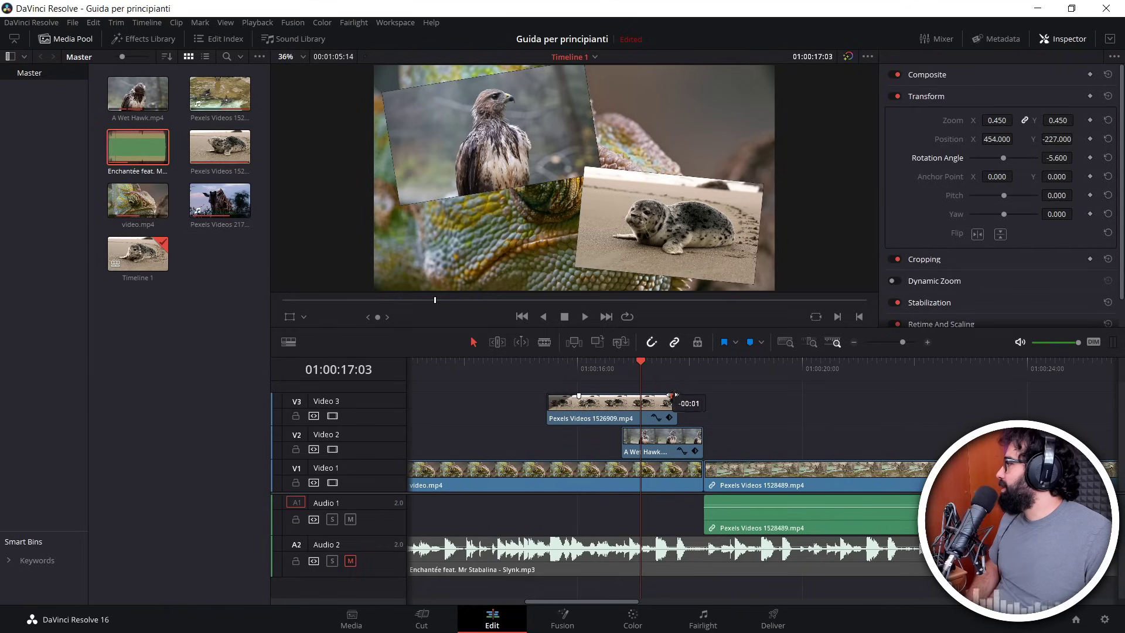
{"action": "left_click_drag", "start_coordinate": [639, 396], "coordinate": [588, 397]}
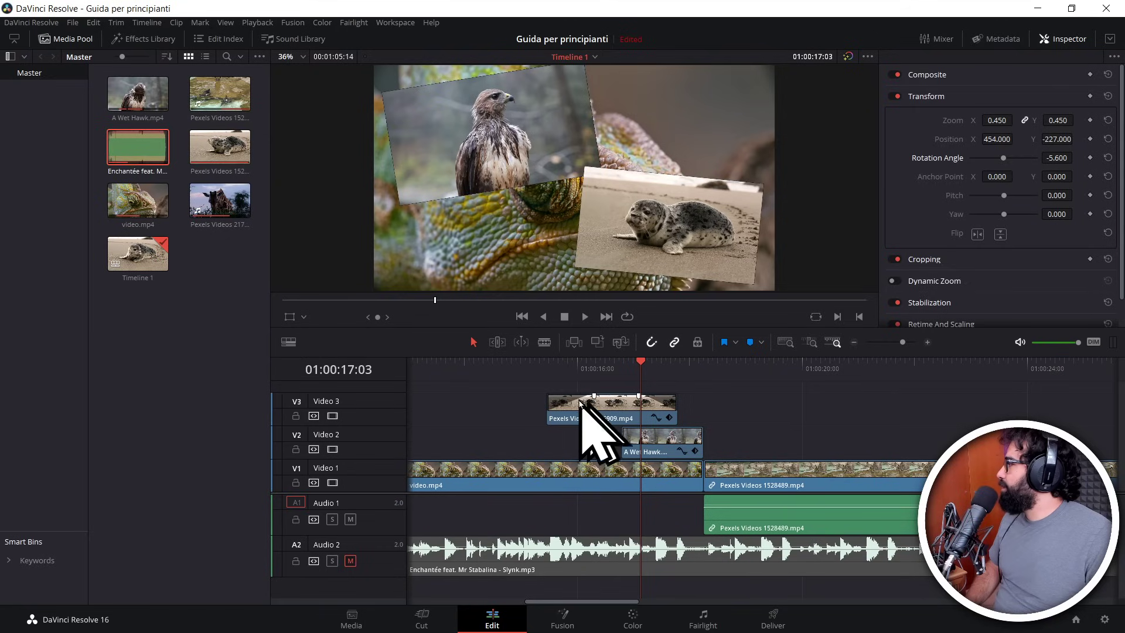
{"action": "left_click", "coordinate": [525, 365]}
{"action": "key", "text": "space"}
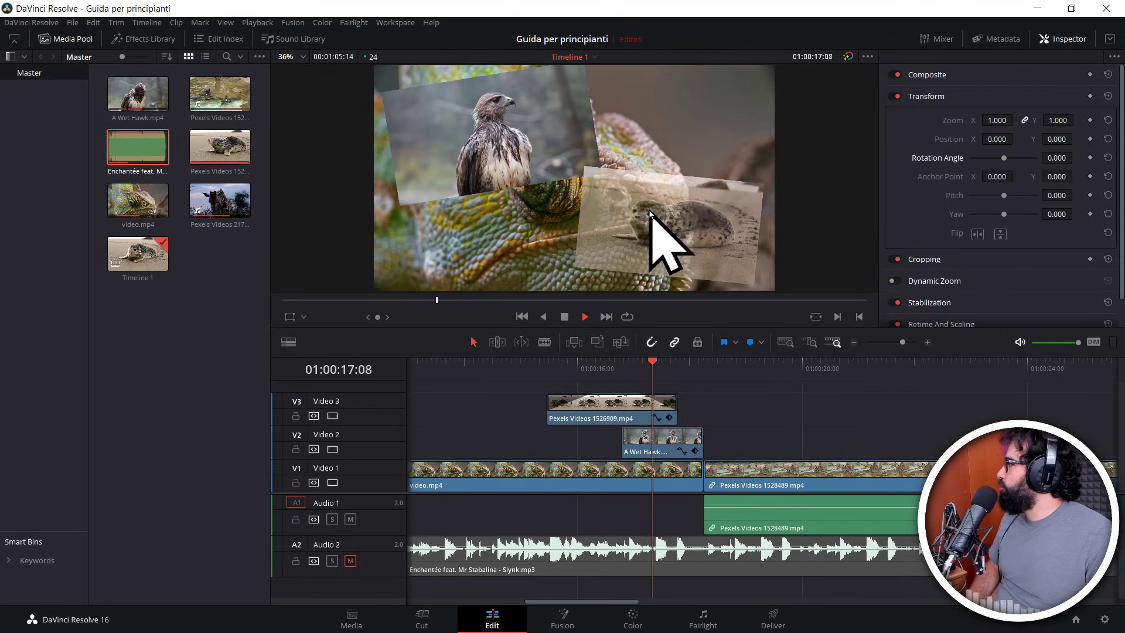
{"action": "key", "text": "space"}
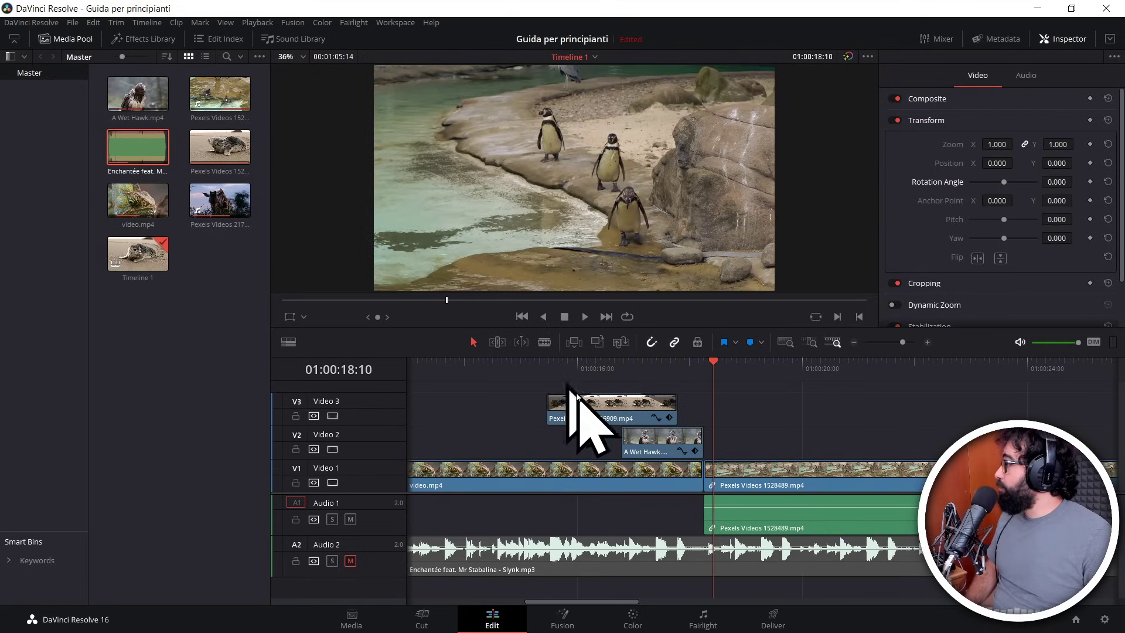
Step: Replay the overlay section once more and return to the chameleon clip's start
{"action": "left_click", "coordinate": [662, 452]}
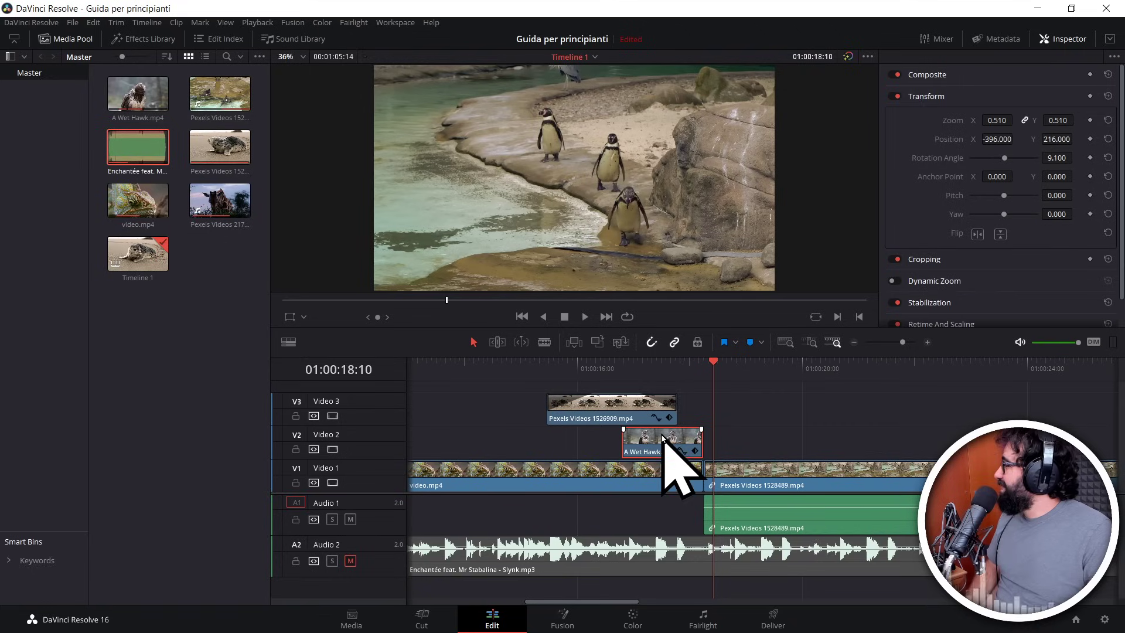
{"action": "left_click", "coordinate": [531, 362]}
{"action": "key", "text": "space"}
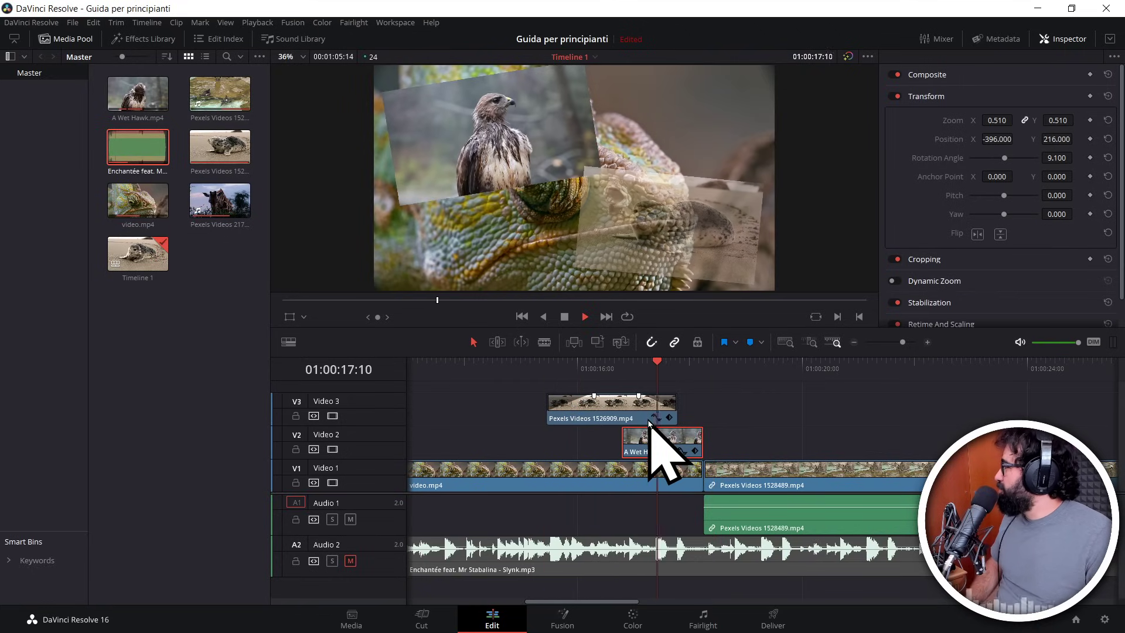
{"action": "key", "text": "space"}
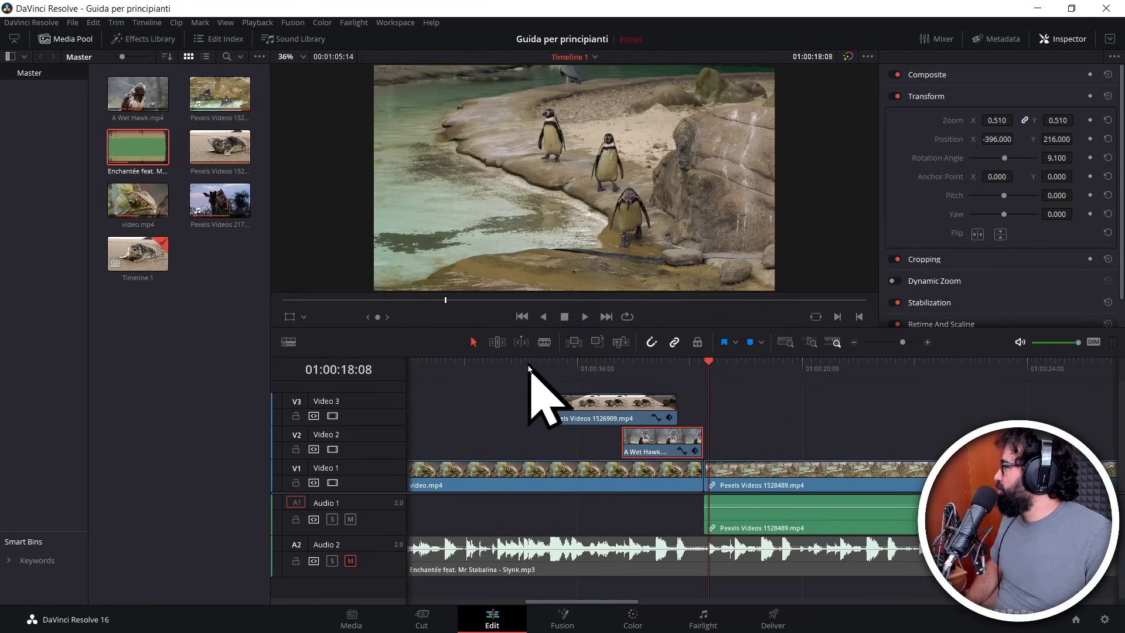
{"action": "left_click", "coordinate": [527, 366]}
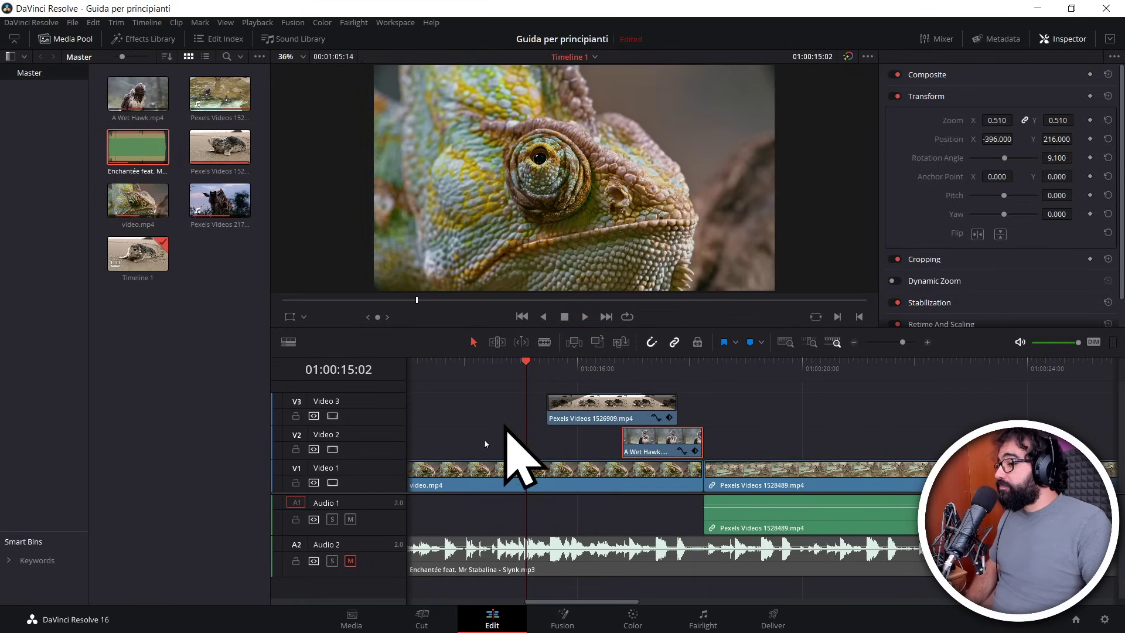
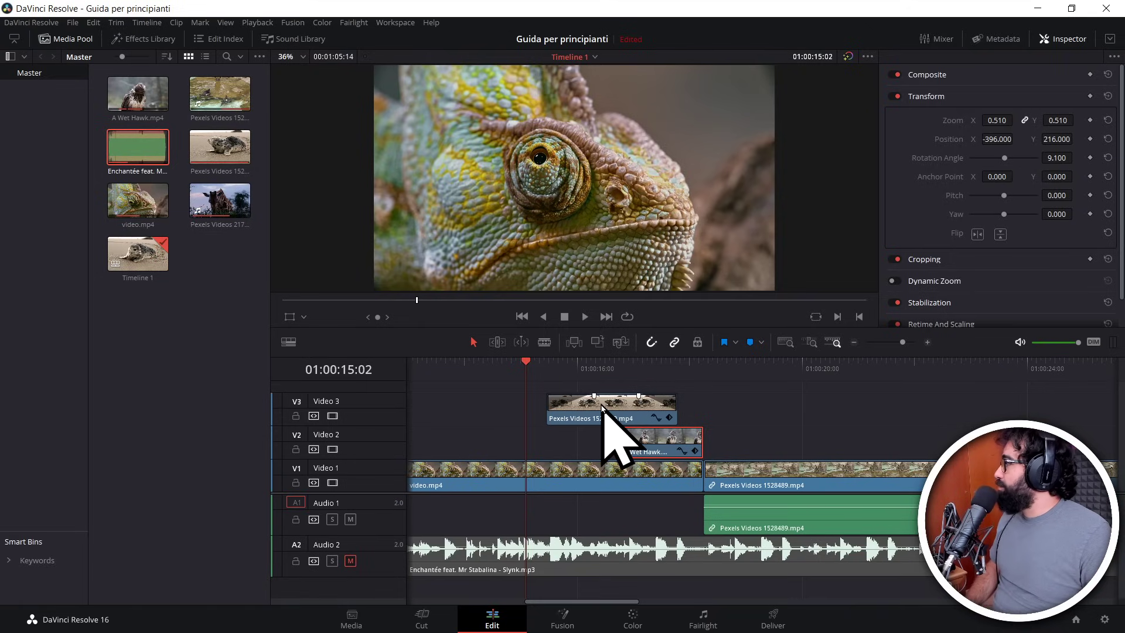
Step: Slide the V3 seal clip about seven frames earlier and park the playhead at 01:00:15:09
{"action": "left_click", "coordinate": [601, 405]}
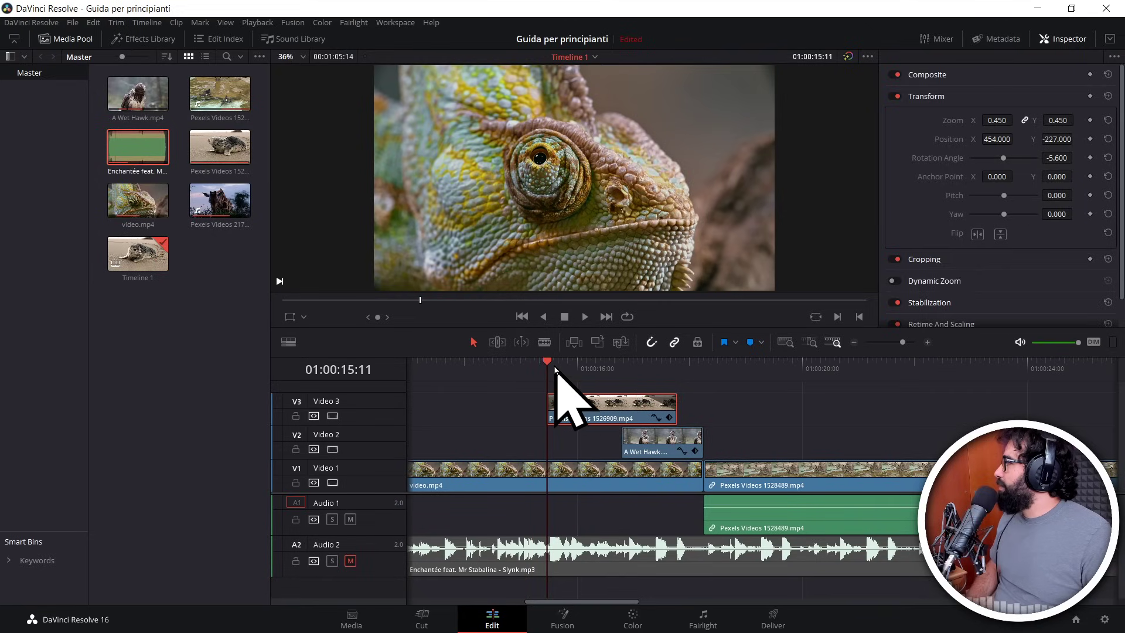
{"action": "left_click_drag", "start_coordinate": [548, 363], "coordinate": [562, 364]}
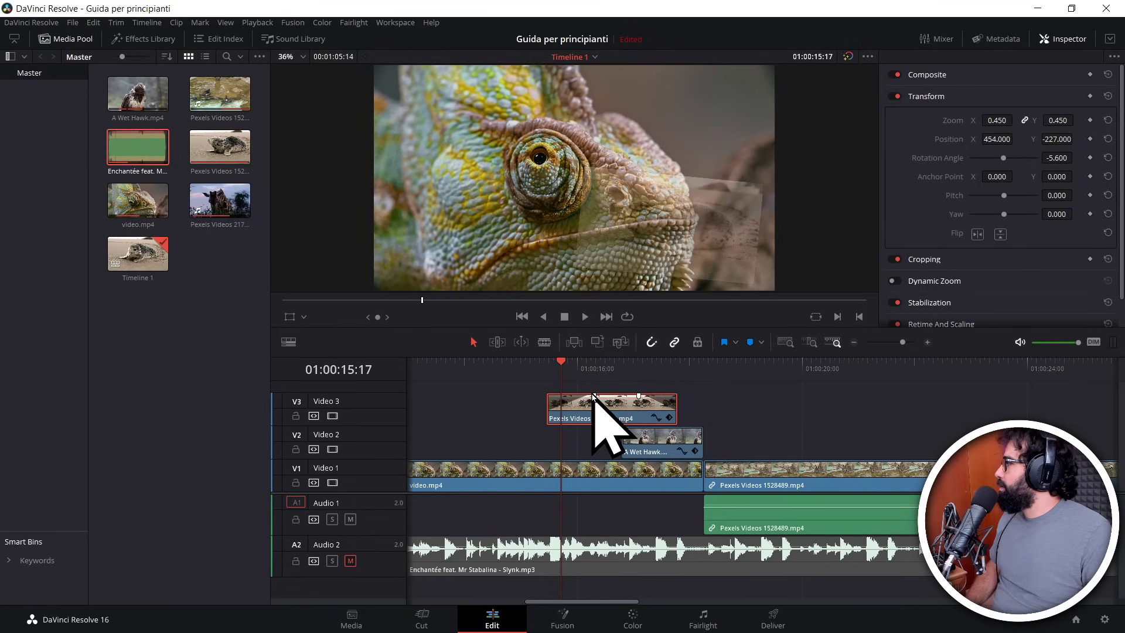
{"action": "mouse_move", "coordinate": [593, 396]}
{"action": "left_mouse_down"}
{"action": "mouse_move", "coordinate": [573, 396]}
{"action": "mouse_move", "coordinate": [574, 363]}
{"action": "left_mouse_up"}
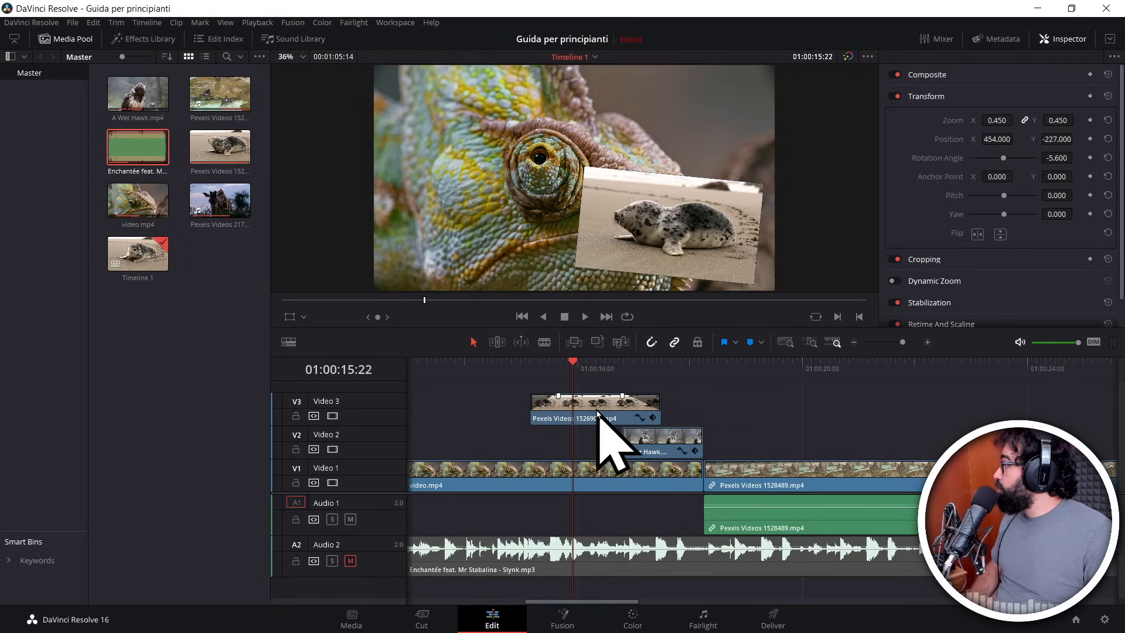
{"action": "left_click_drag", "start_coordinate": [573, 362], "coordinate": [541, 366]}
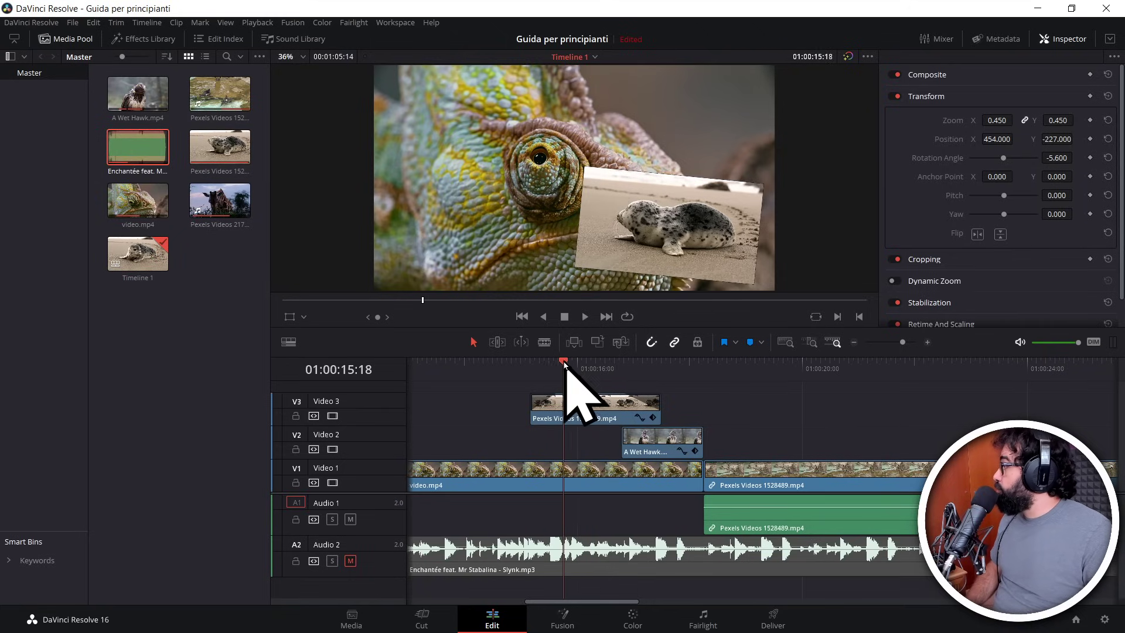
{"action": "left_click", "coordinate": [542, 367]}
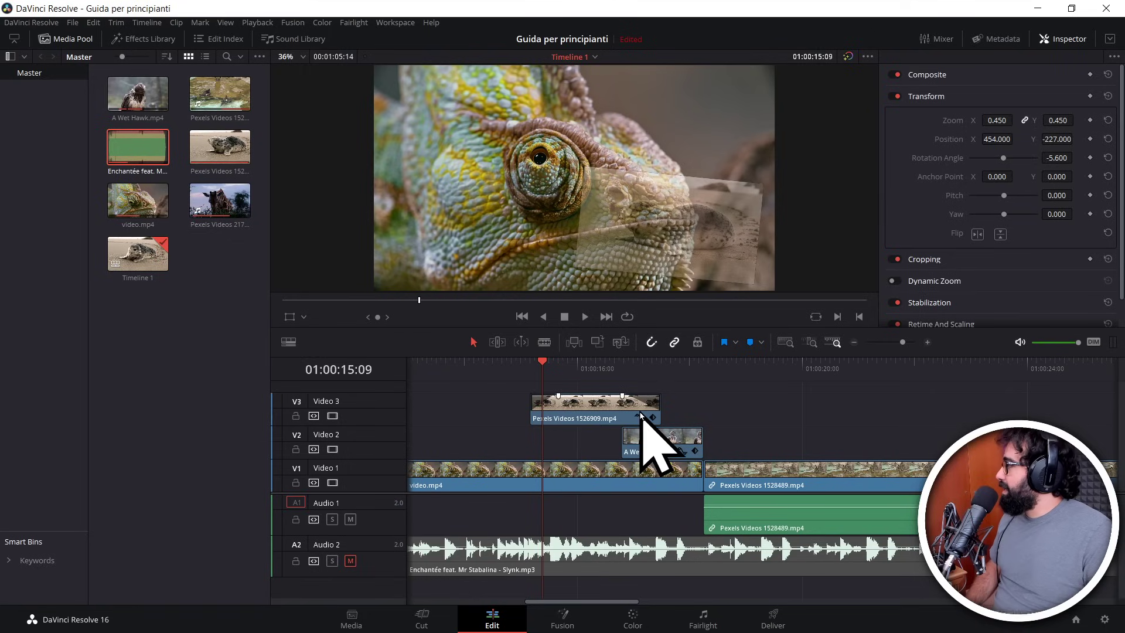
{"action": "left_click", "coordinate": [591, 404]}
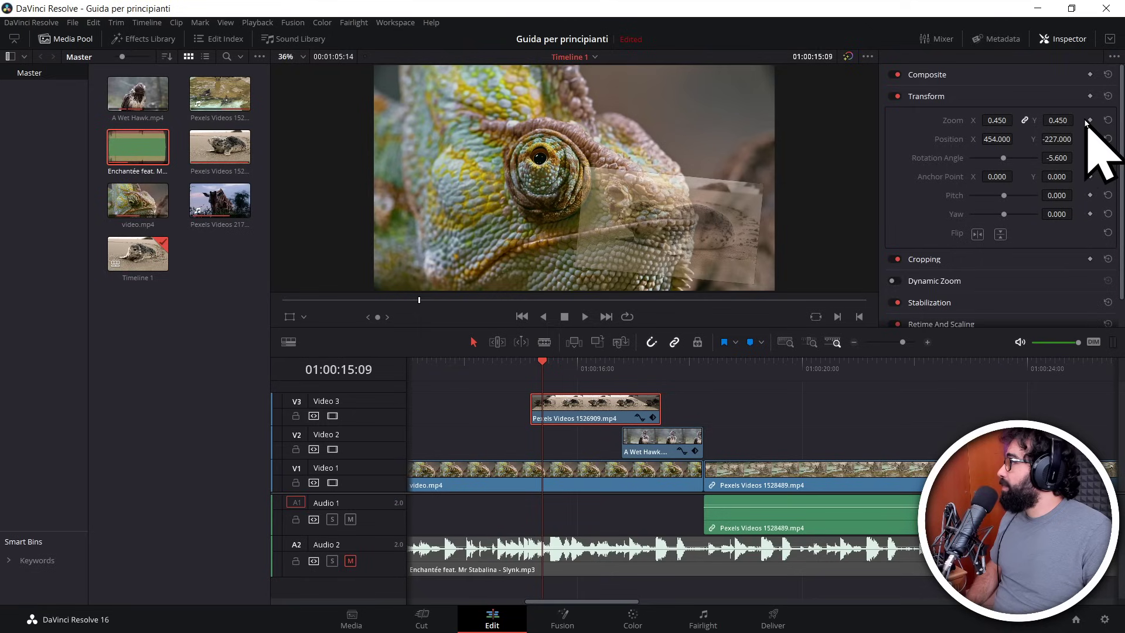
Step: Keyframe the seal clip's zoom at 0.450 at 01:00:15:09 and 0.960 at 01:00:17:07
{"action": "left_click", "coordinate": [1090, 121]}
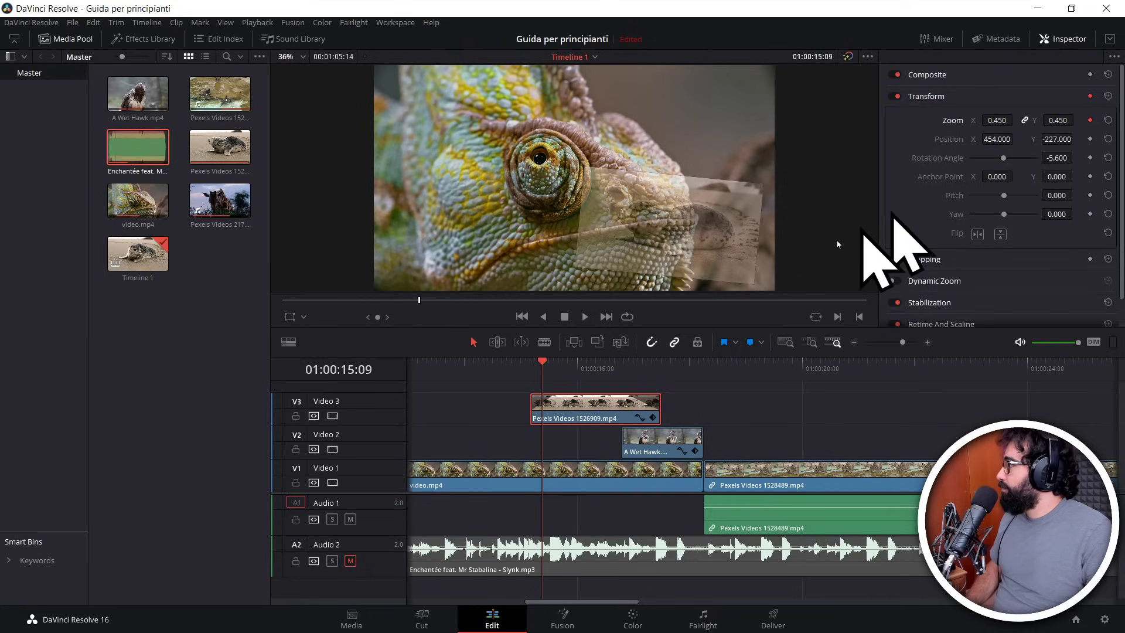
{"action": "left_click_drag", "start_coordinate": [586, 366], "coordinate": [624, 363]}
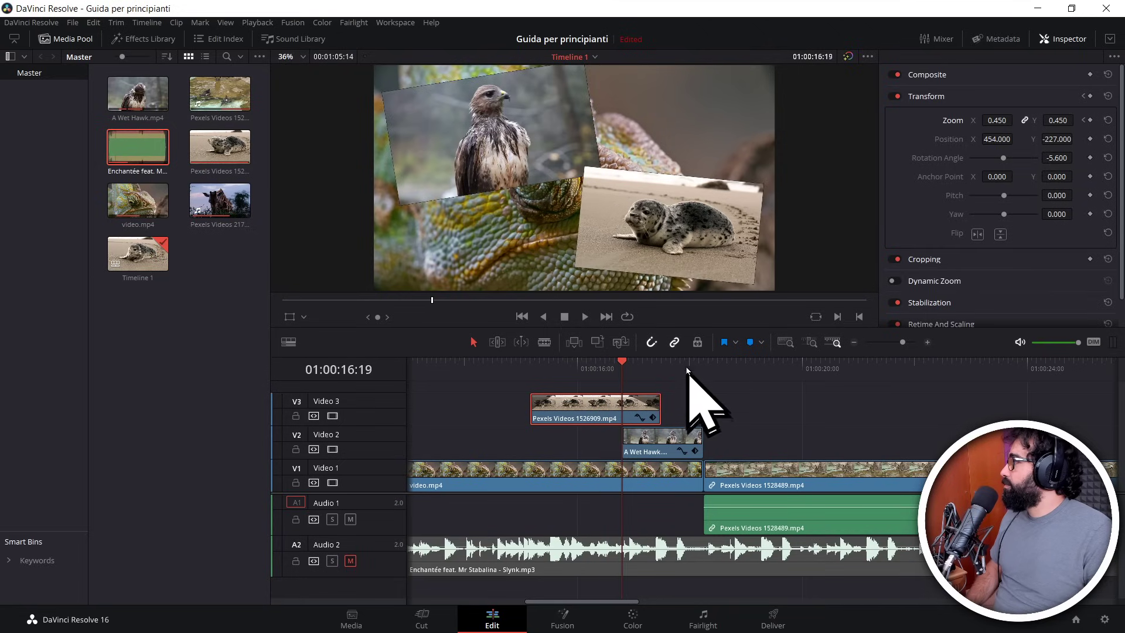
{"action": "left_click_drag", "start_coordinate": [625, 363], "coordinate": [650, 366]}
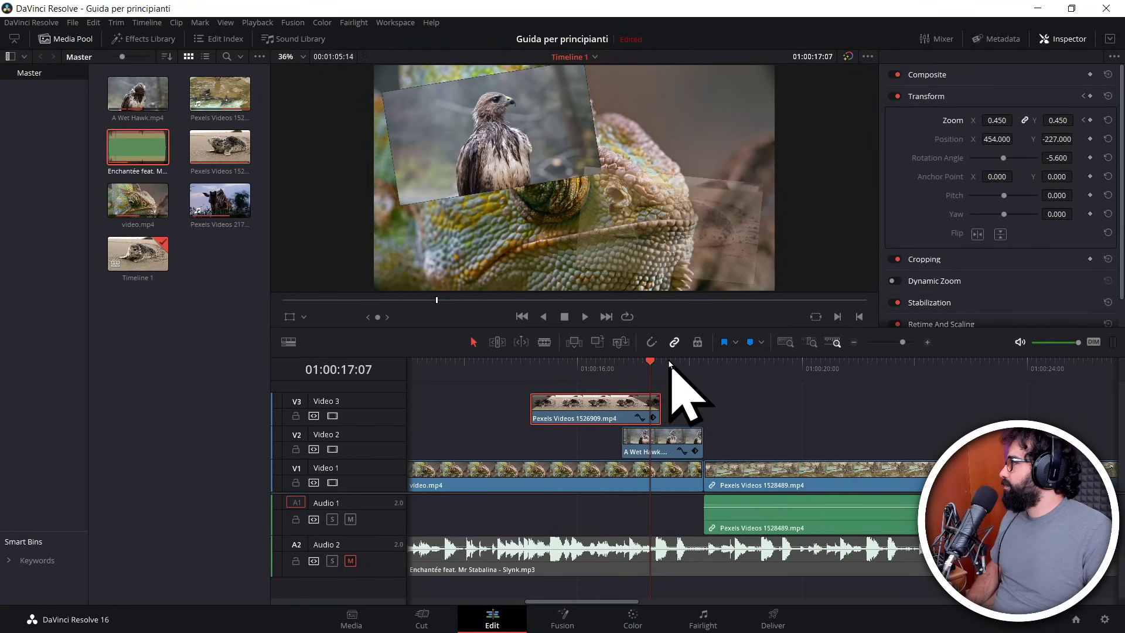
{"action": "left_click", "coordinate": [651, 342]}
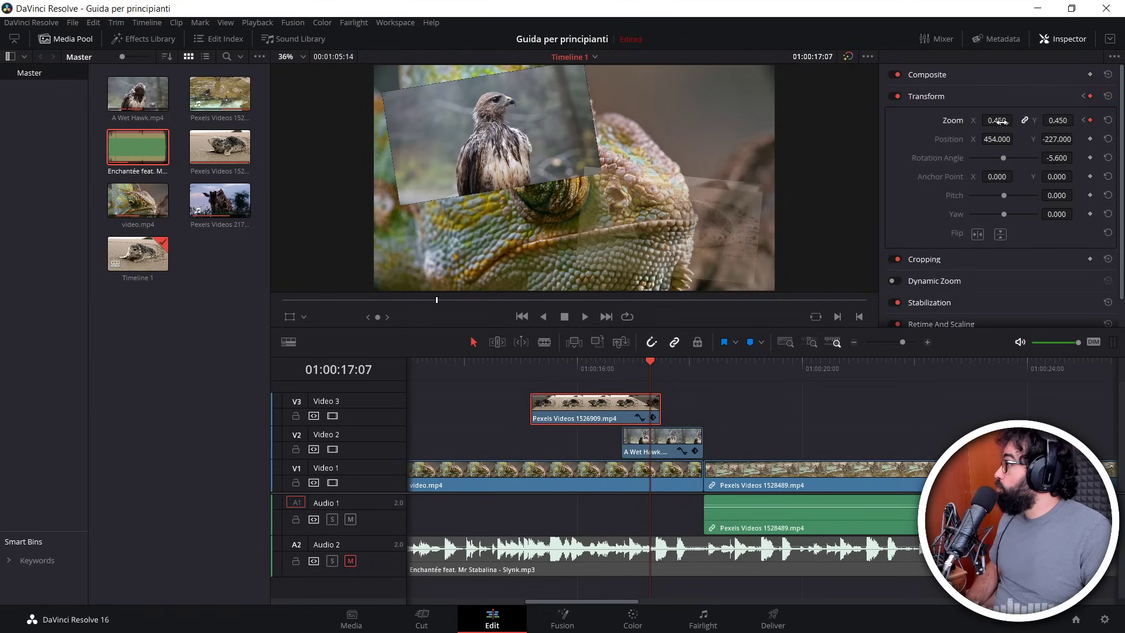
{"action": "left_click_drag", "start_coordinate": [1000, 120], "coordinate": [1016, 120]}
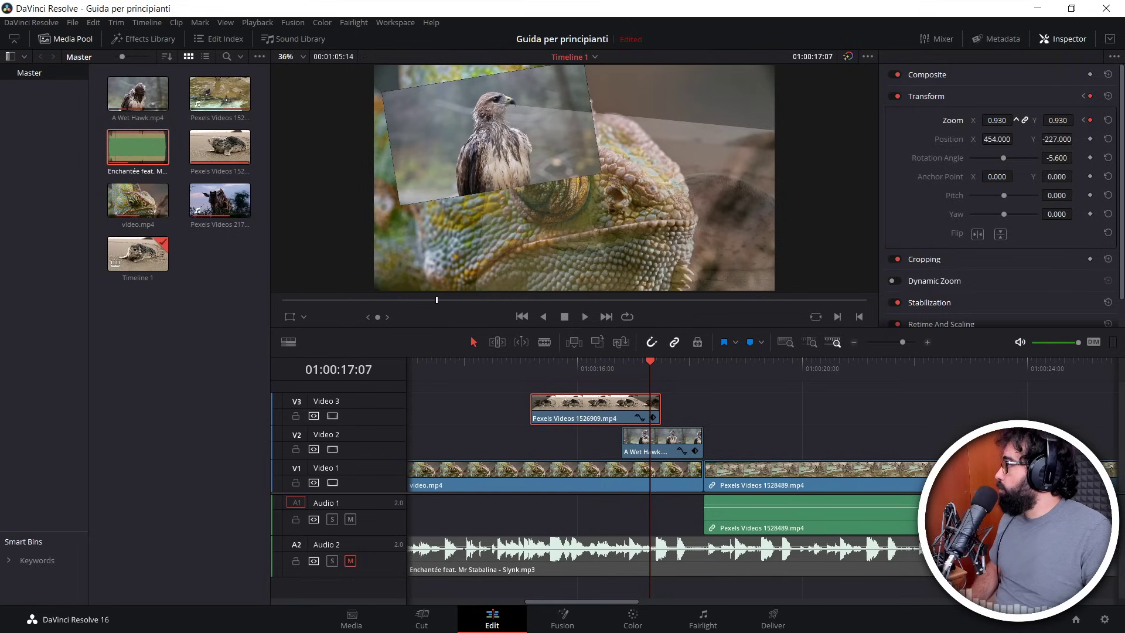
{"action": "left_click_drag", "start_coordinate": [1016, 120], "coordinate": [1019, 120]}
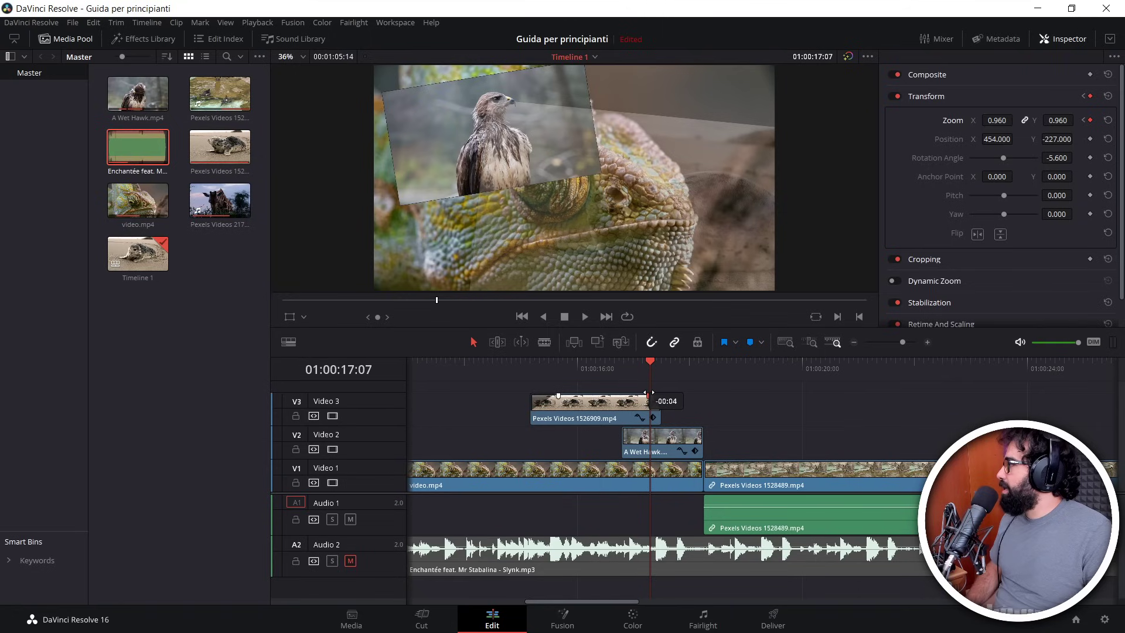
{"action": "left_click_drag", "start_coordinate": [649, 393], "coordinate": [659, 401]}
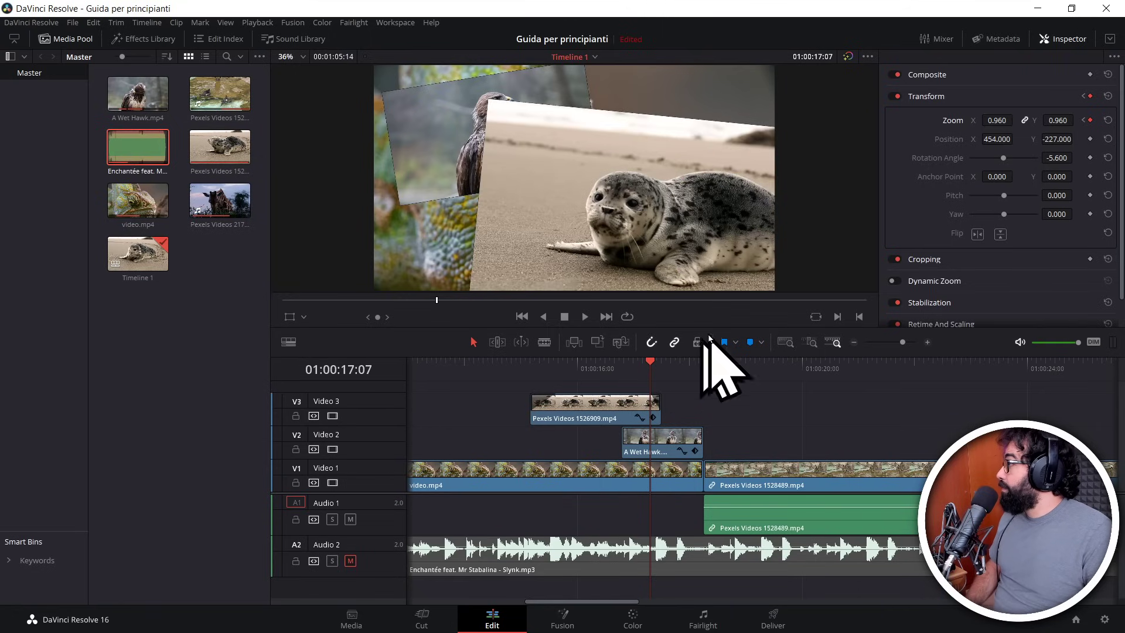
Step: Step back and forth between the two zoom keyframes to compare them
{"action": "left_click", "coordinate": [1082, 121]}
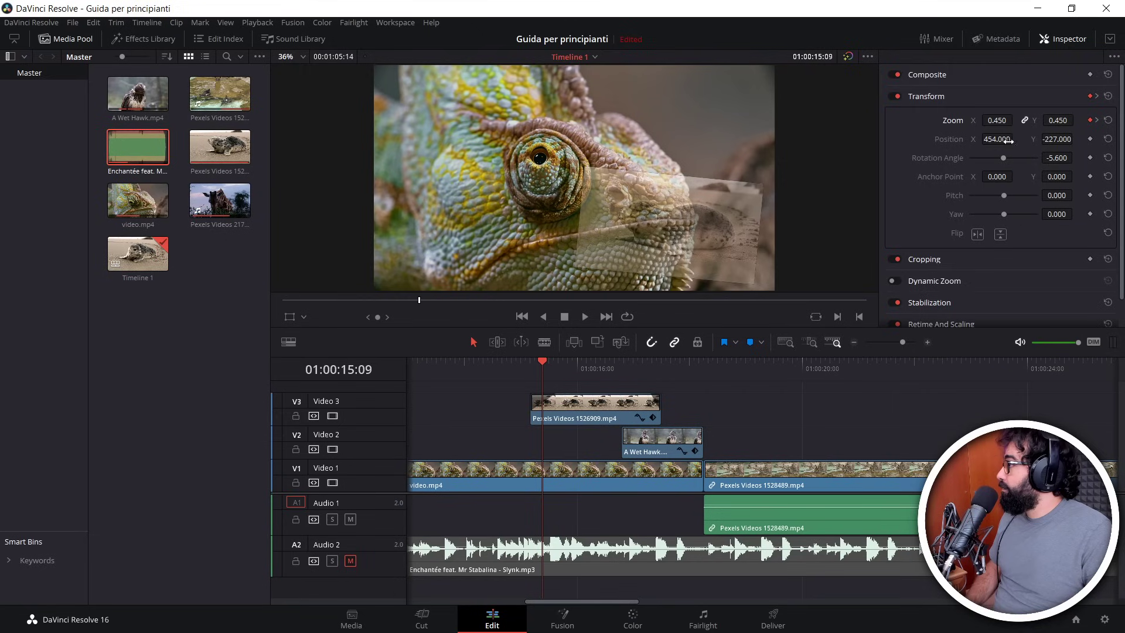
{"action": "left_click", "coordinate": [1096, 121]}
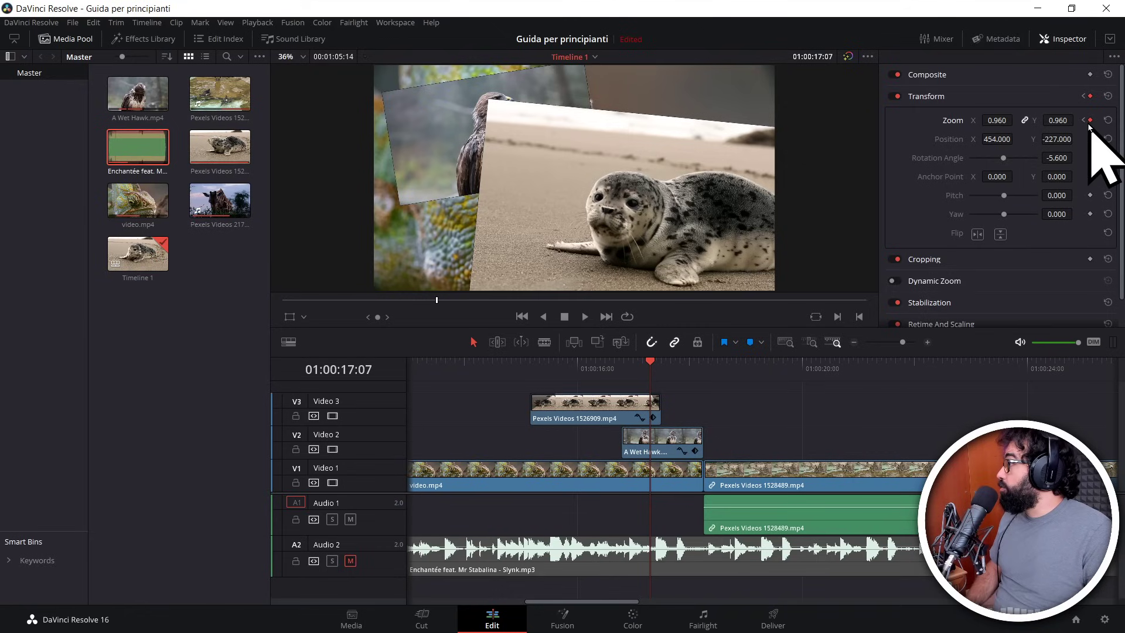
{"action": "left_click", "coordinate": [1083, 120]}
{"action": "left_click", "coordinate": [1096, 120]}
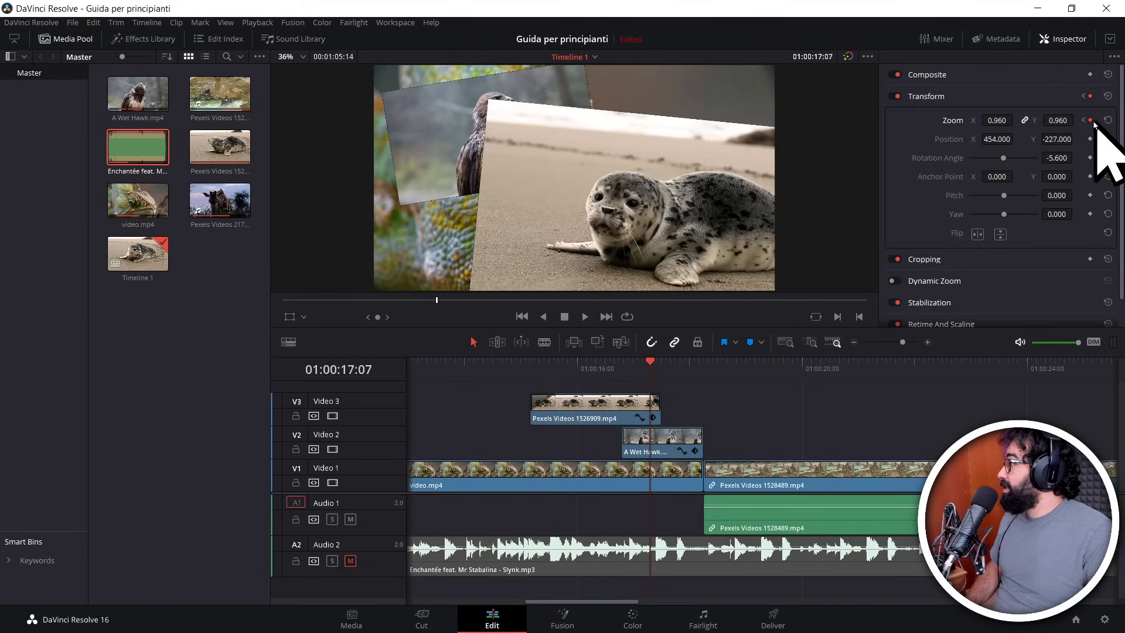
{"action": "left_click", "coordinate": [1083, 120]}
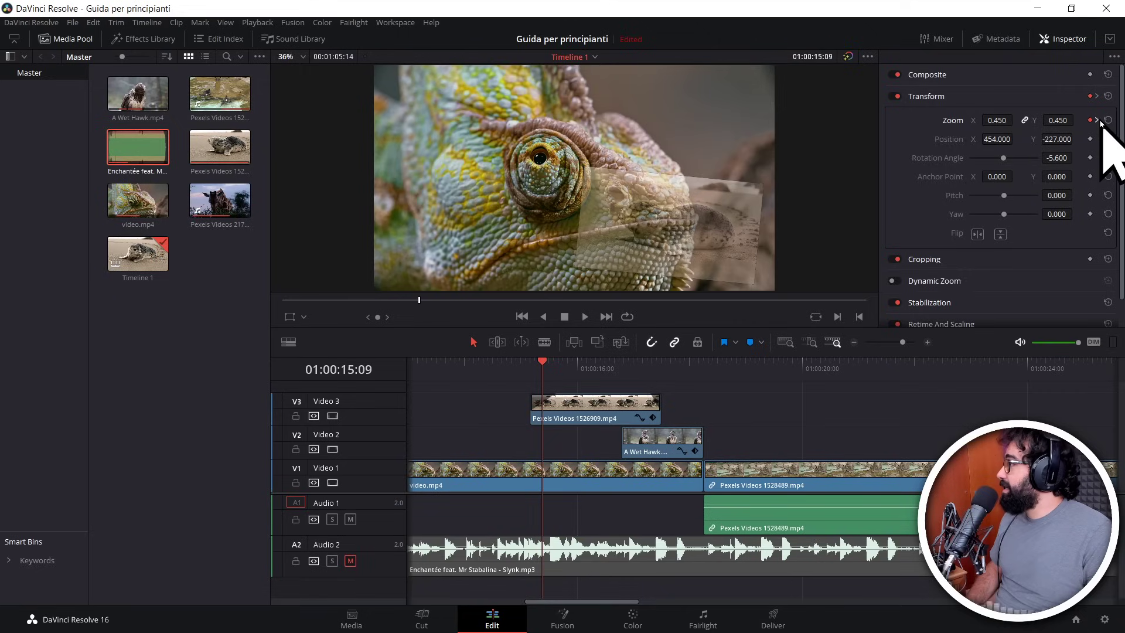
{"action": "left_click", "coordinate": [1096, 120]}
{"action": "left_click", "coordinate": [1083, 120]}
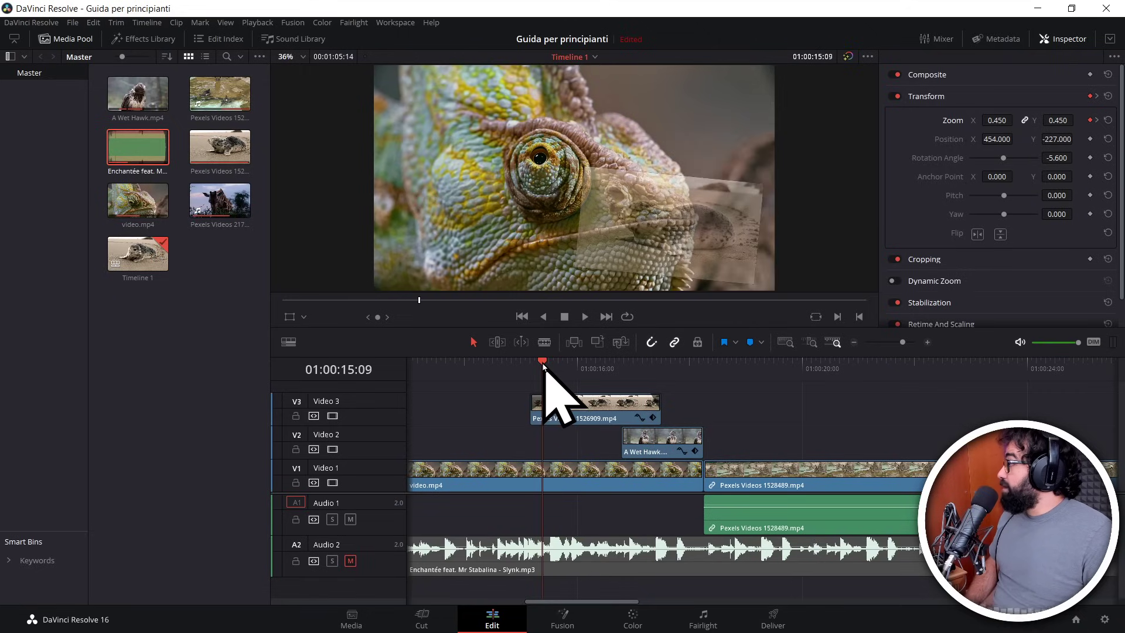
Step: Add a 0.070 zoom keyframe at 01:00:16:05, preview it, and return to 01:00:15:09
{"action": "left_click_drag", "start_coordinate": [541, 364], "coordinate": [577, 365]}
{"action": "left_click_drag", "start_coordinate": [584, 365], "coordinate": [621, 368]}
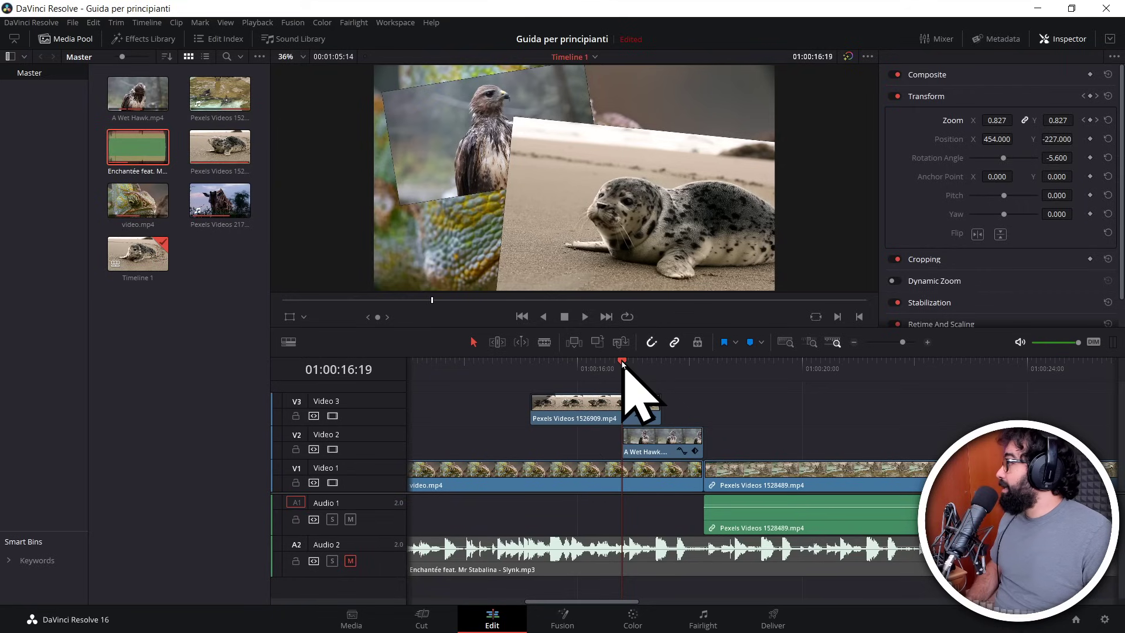
{"action": "left_click_drag", "start_coordinate": [622, 363], "coordinate": [589, 366]}
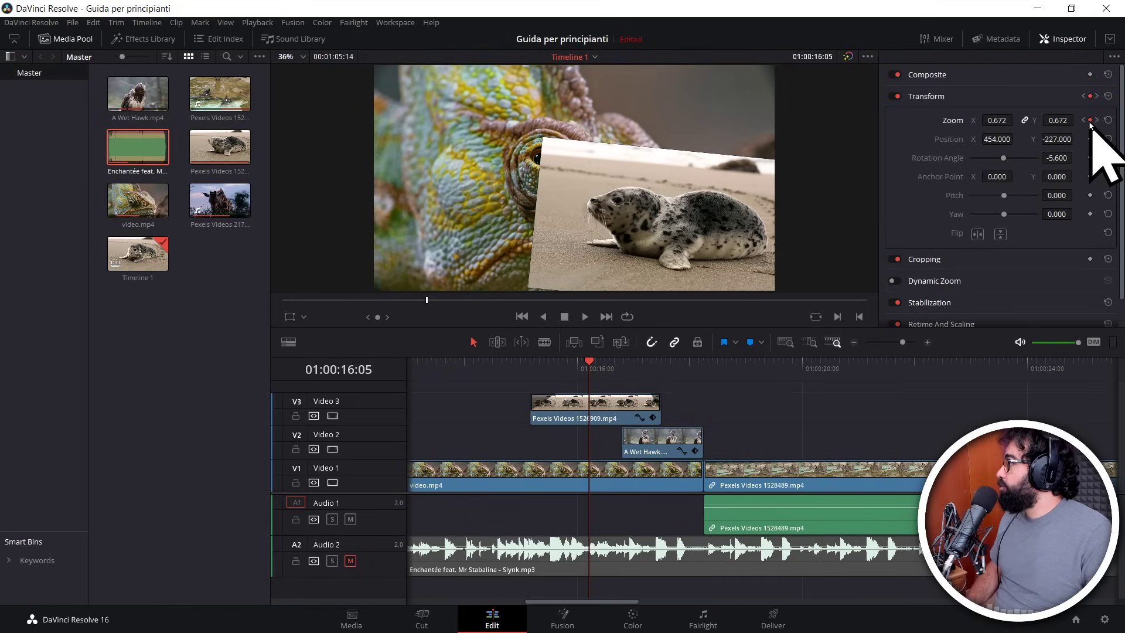
{"action": "left_click_drag", "start_coordinate": [1000, 121], "coordinate": [1016, 120]}
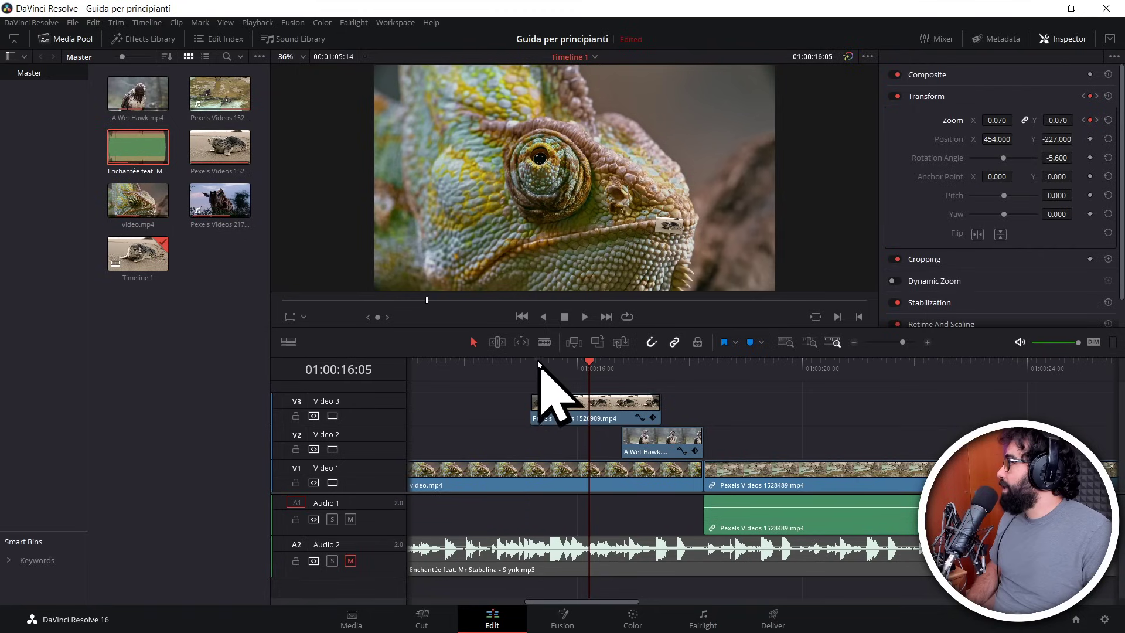
{"action": "mouse_move", "coordinate": [535, 362]}
{"action": "left_mouse_down"}
{"action": "mouse_move", "coordinate": [622, 361]}
{"action": "mouse_move", "coordinate": [540, 359]}
{"action": "left_mouse_up"}
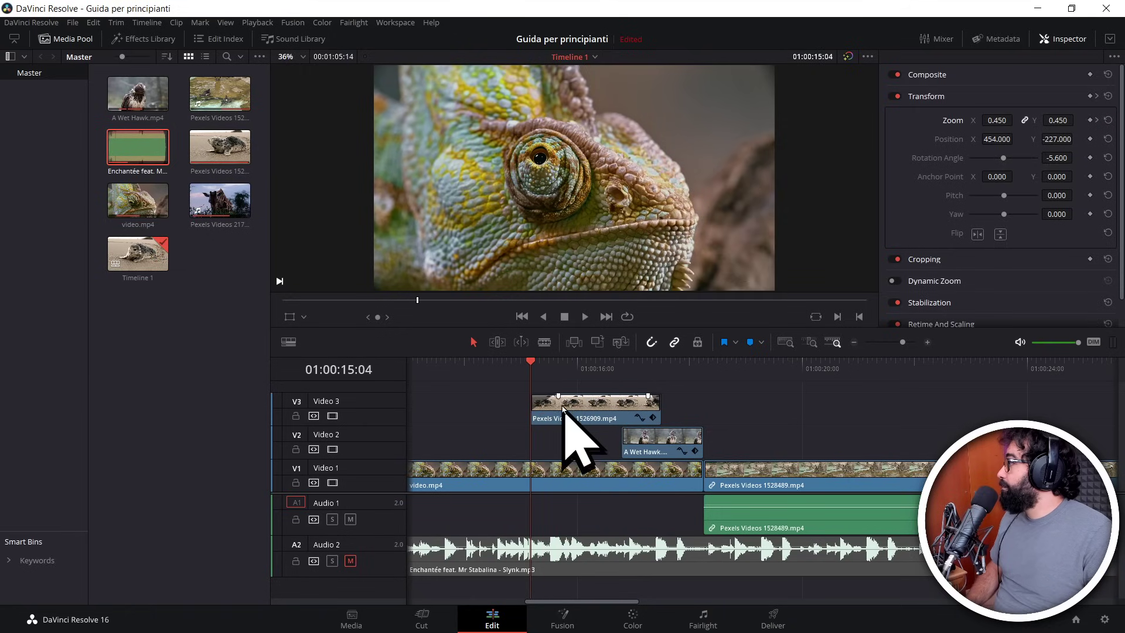
{"action": "left_click", "coordinate": [557, 409]}
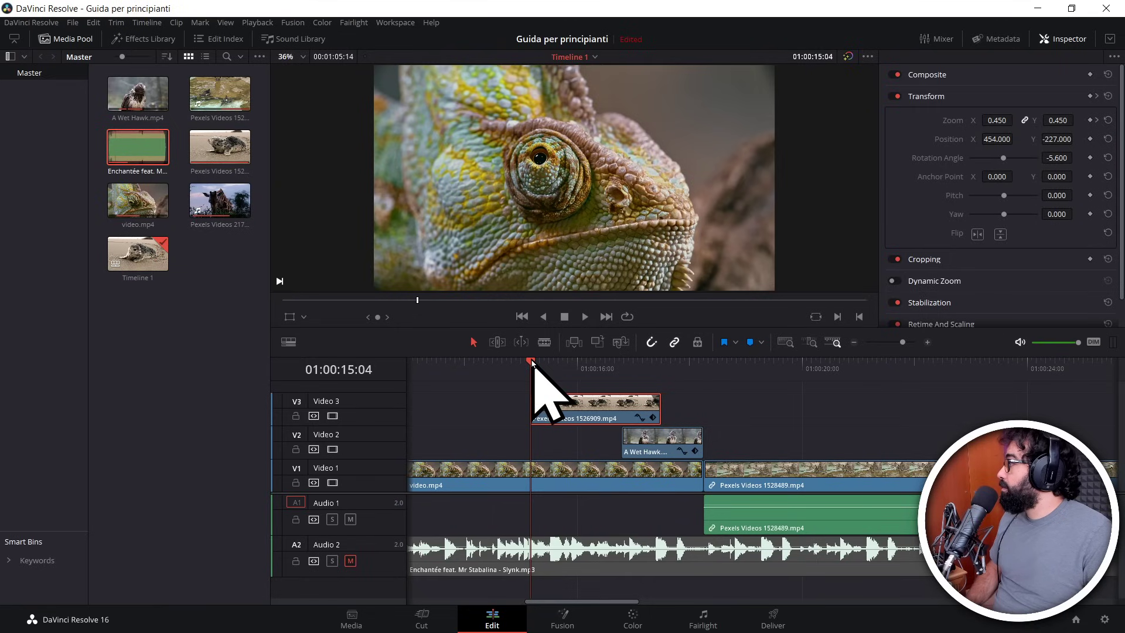
{"action": "left_click_drag", "start_coordinate": [536, 362], "coordinate": [543, 361]}
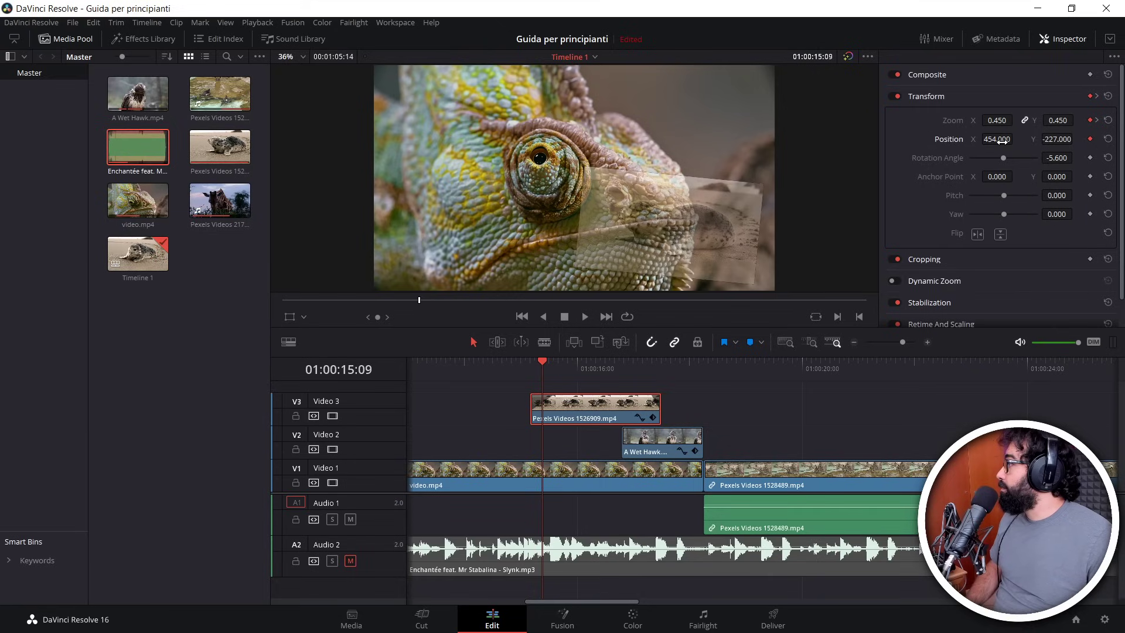
{"action": "left_click_drag", "start_coordinate": [1002, 140], "coordinate": [937, 140]}
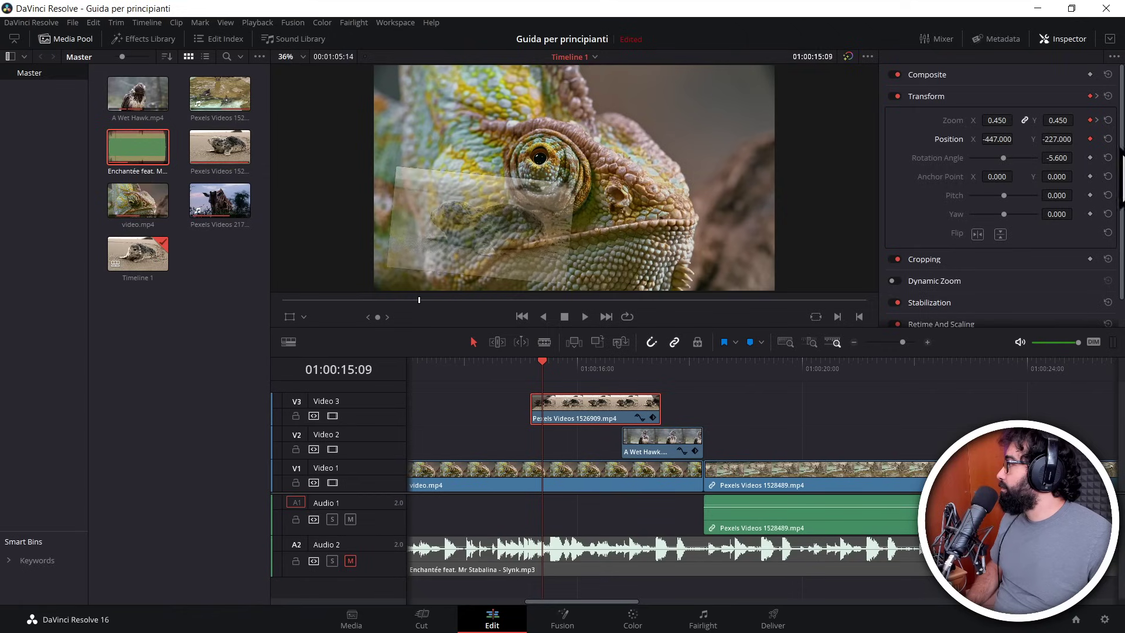
{"action": "left_click_drag", "start_coordinate": [1057, 139], "coordinate": [1090, 139]}
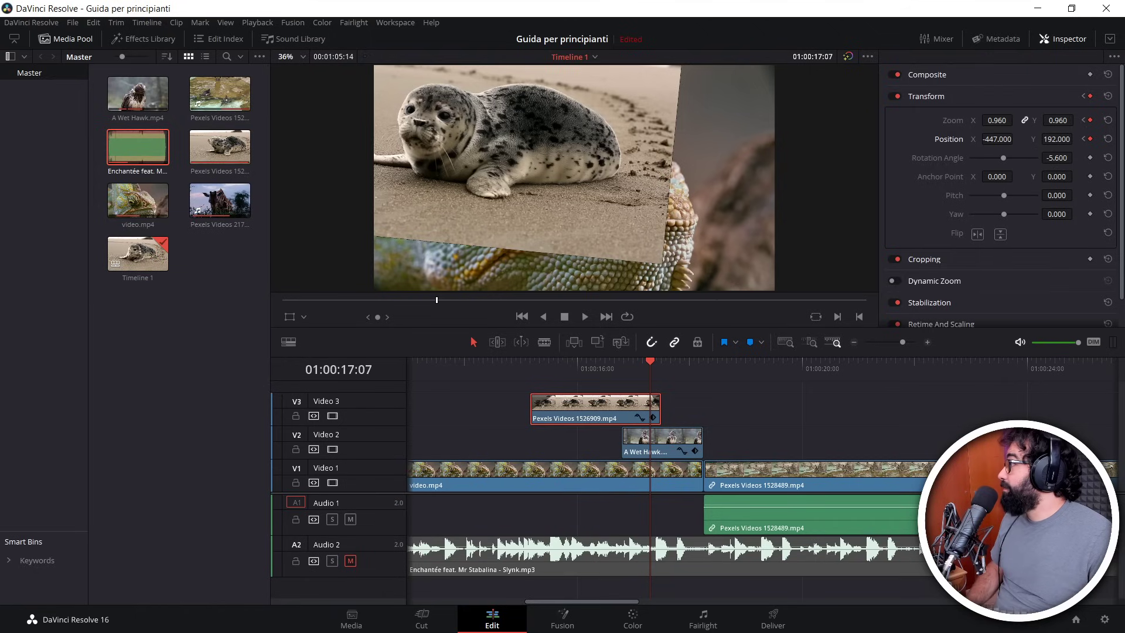
{"action": "left_click_drag", "start_coordinate": [997, 139], "coordinate": [1016, 139]}
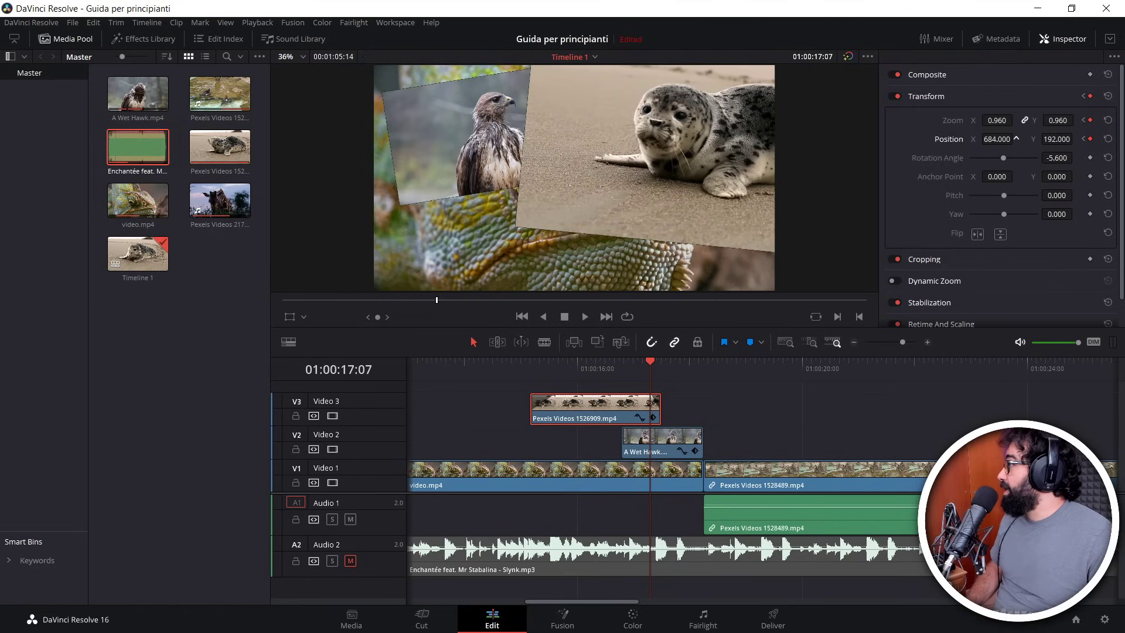
{"action": "left_click_drag", "start_coordinate": [1072, 138], "coordinate": [1061, 139]}
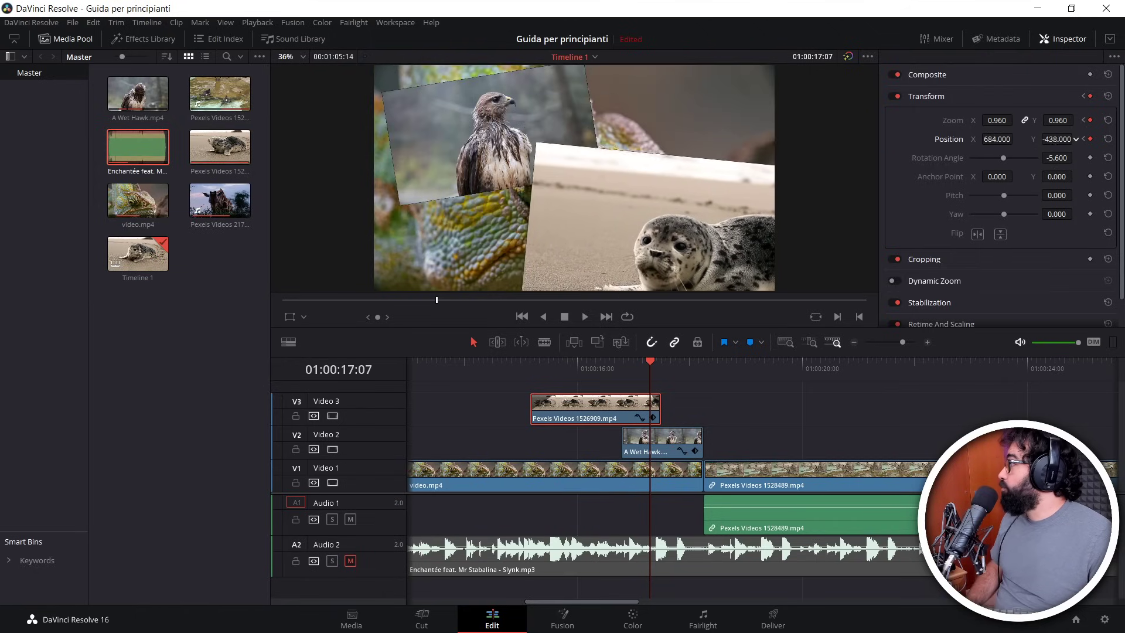
{"action": "left_click", "coordinate": [508, 359]}
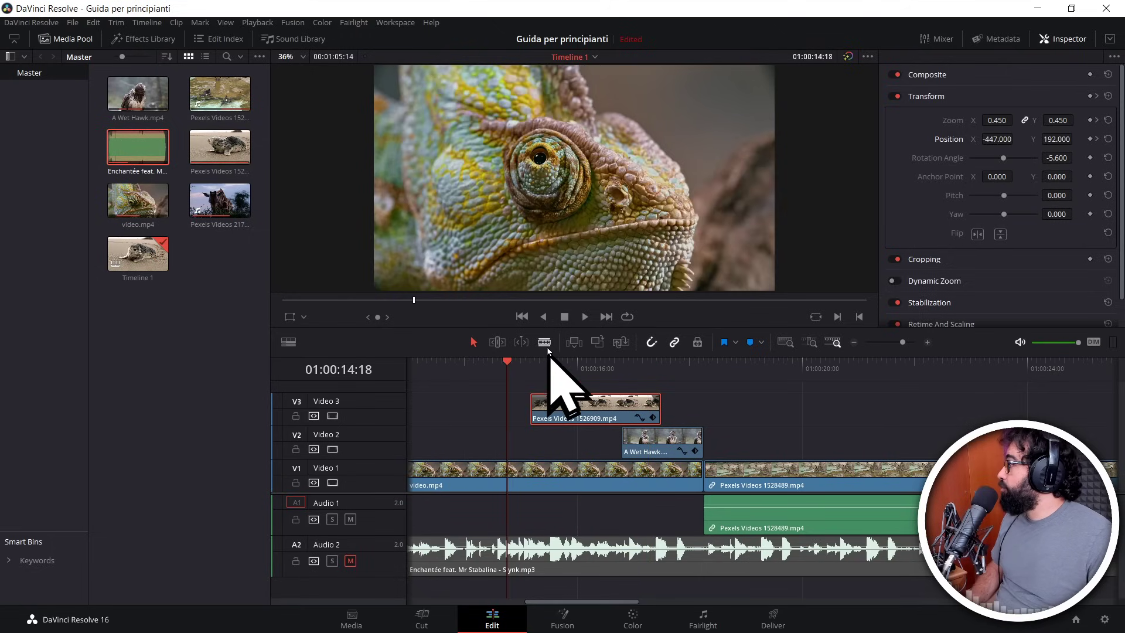
{"action": "key", "text": "space"}
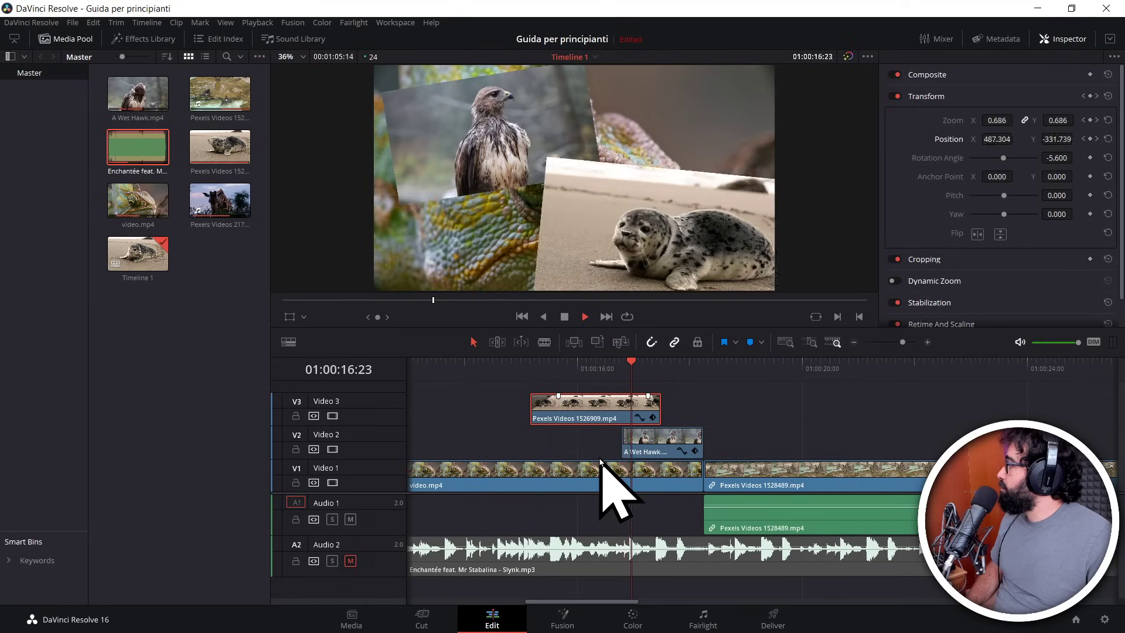
{"action": "key", "text": "space"}
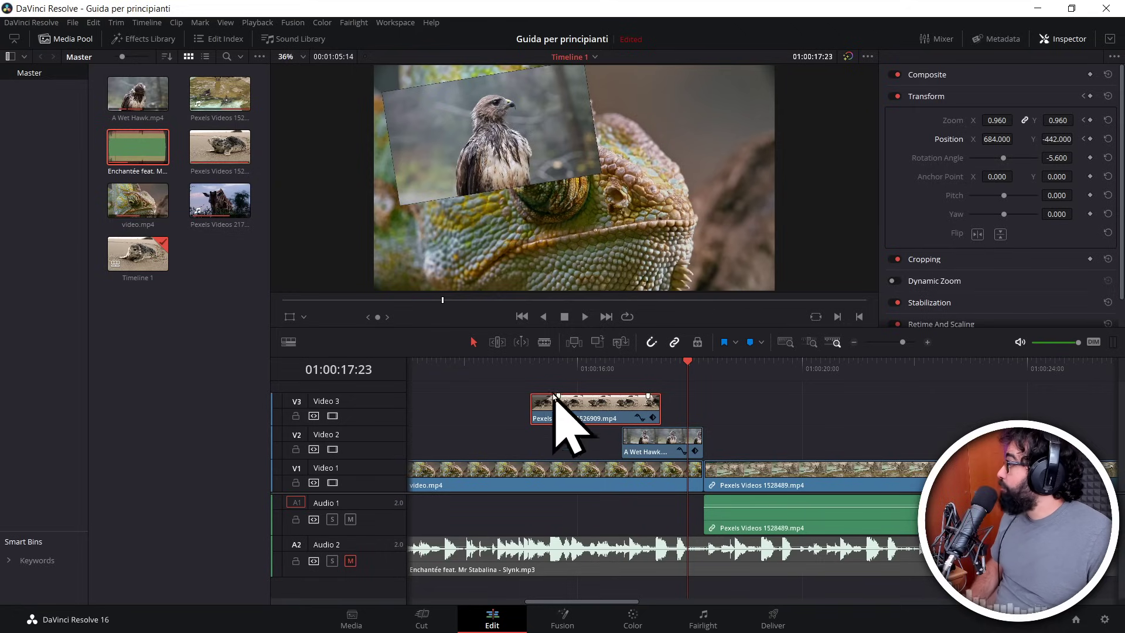
{"action": "left_click", "coordinate": [486, 366]}
{"action": "key", "text": "space"}
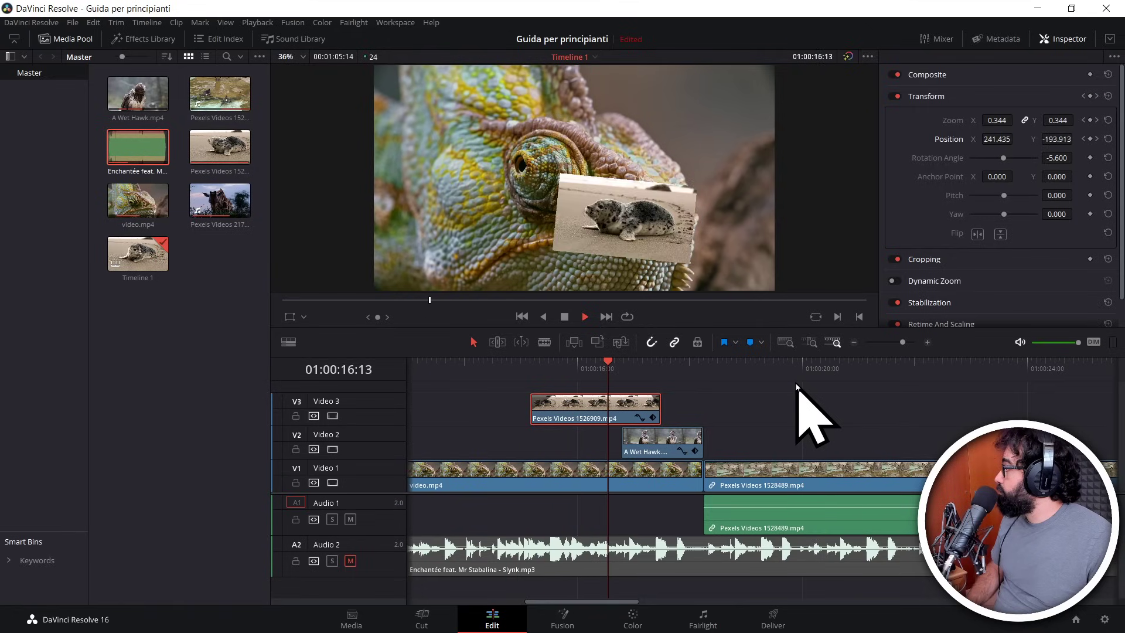
{"action": "key", "text": "space"}
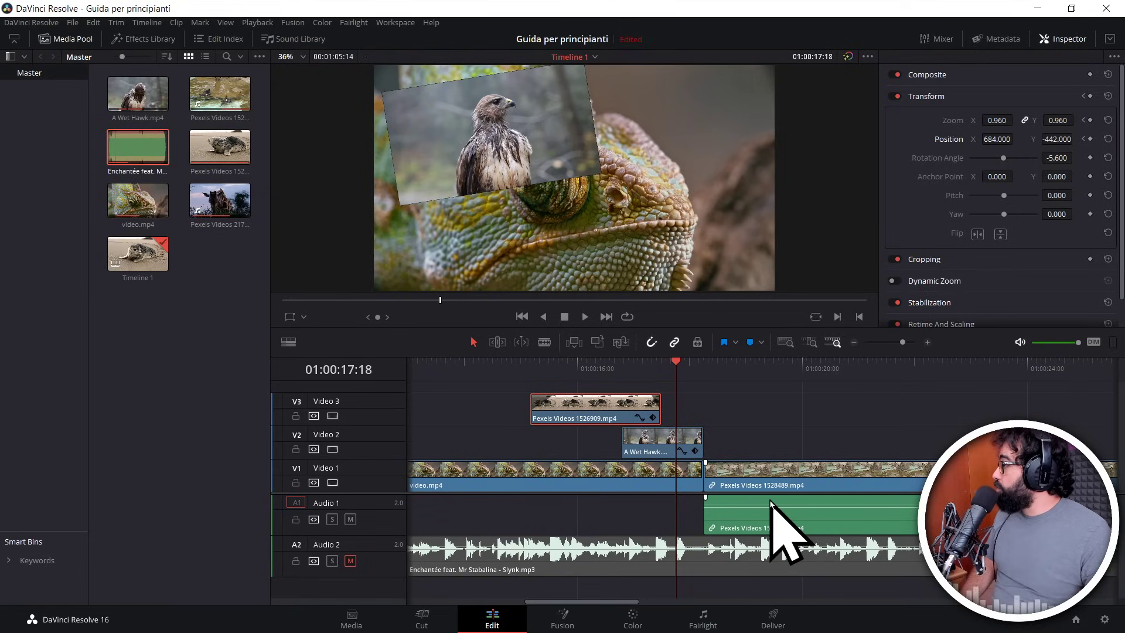
Step: Zoom the timeline out fully, select the V1 clip near 01:00:32, and show its Audio settings
{"action": "scroll", "coordinate": [769, 501], "scroll_direction": "right", "scroll_amount": 3}
{"action": "scroll", "coordinate": [769, 500], "scroll_direction": "right", "scroll_amount": 3}
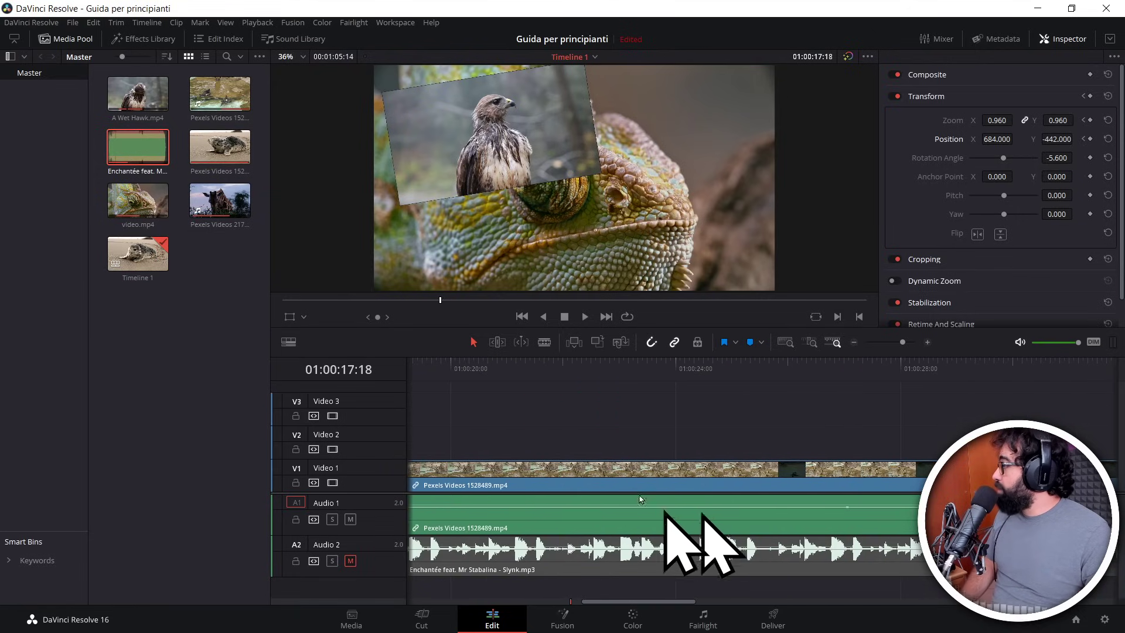
{"action": "left_click", "coordinate": [853, 342]}
{"action": "left_click", "coordinate": [854, 343]}
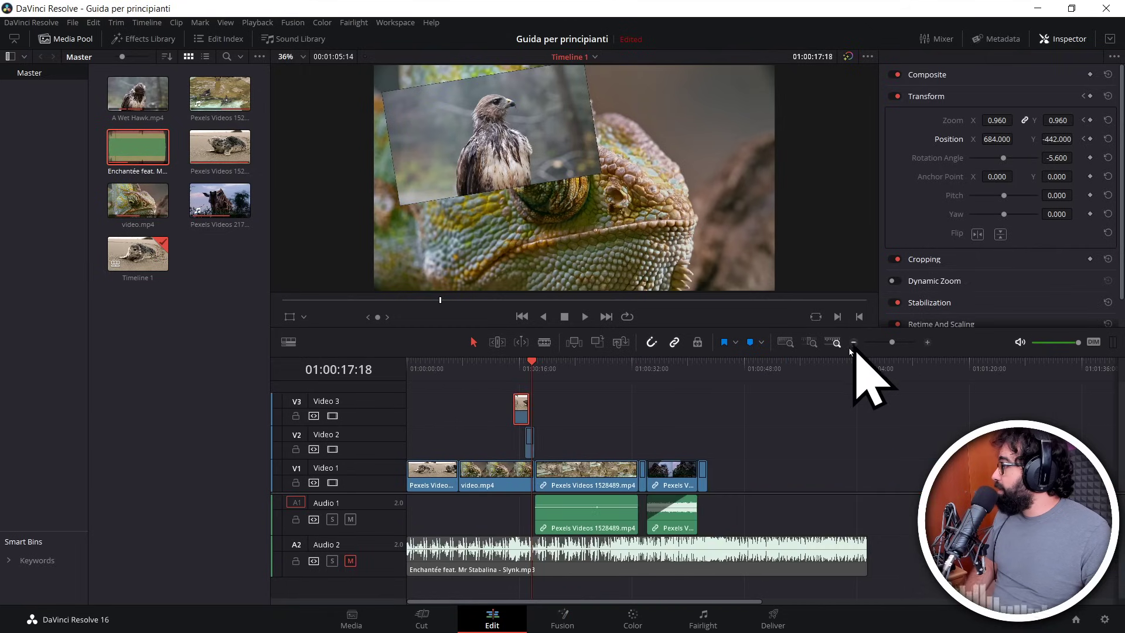
{"action": "left_click", "coordinate": [684, 485]}
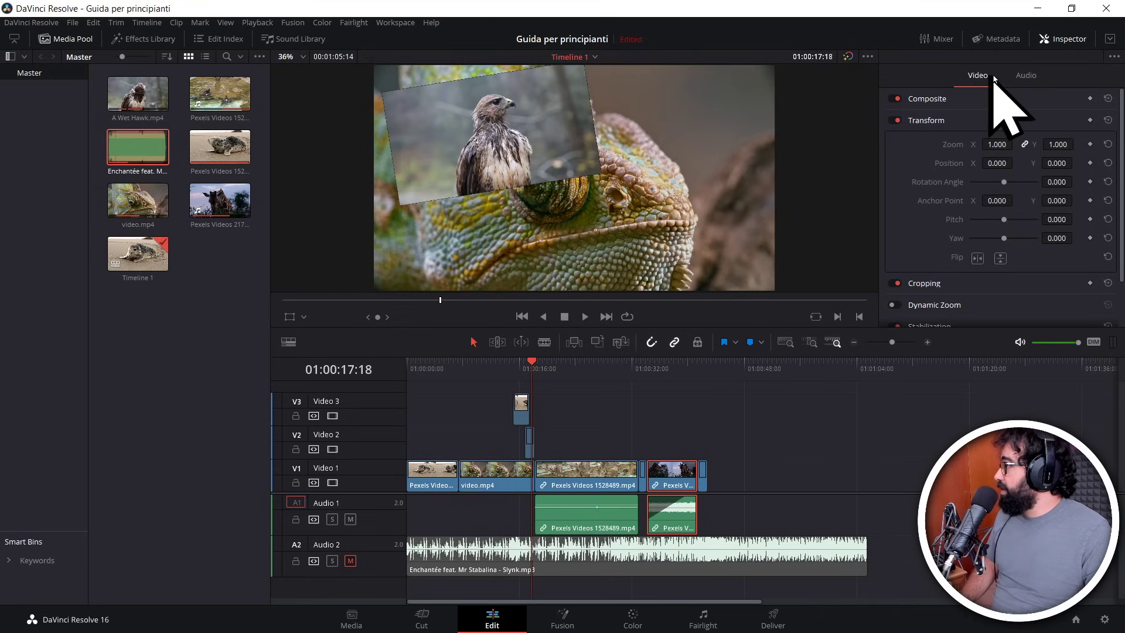
{"action": "left_click", "coordinate": [1026, 75]}
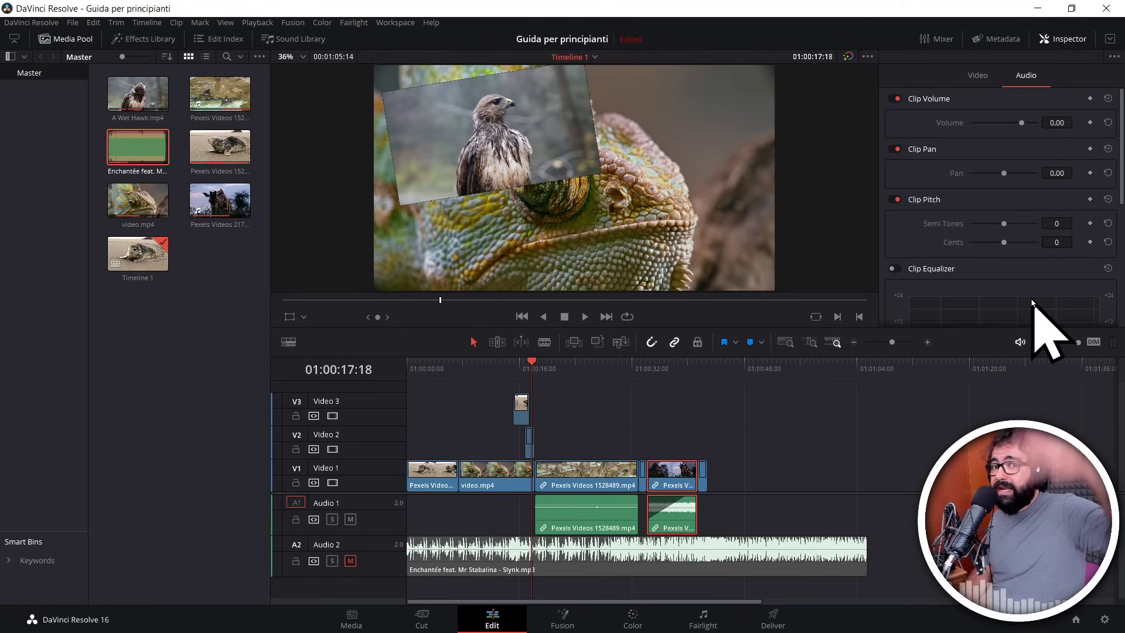
Step: Zoom in on the giraffe clip and shorten its A1 audio fade-in
{"action": "left_click", "coordinate": [648, 368]}
{"action": "left_click", "coordinate": [928, 342]}
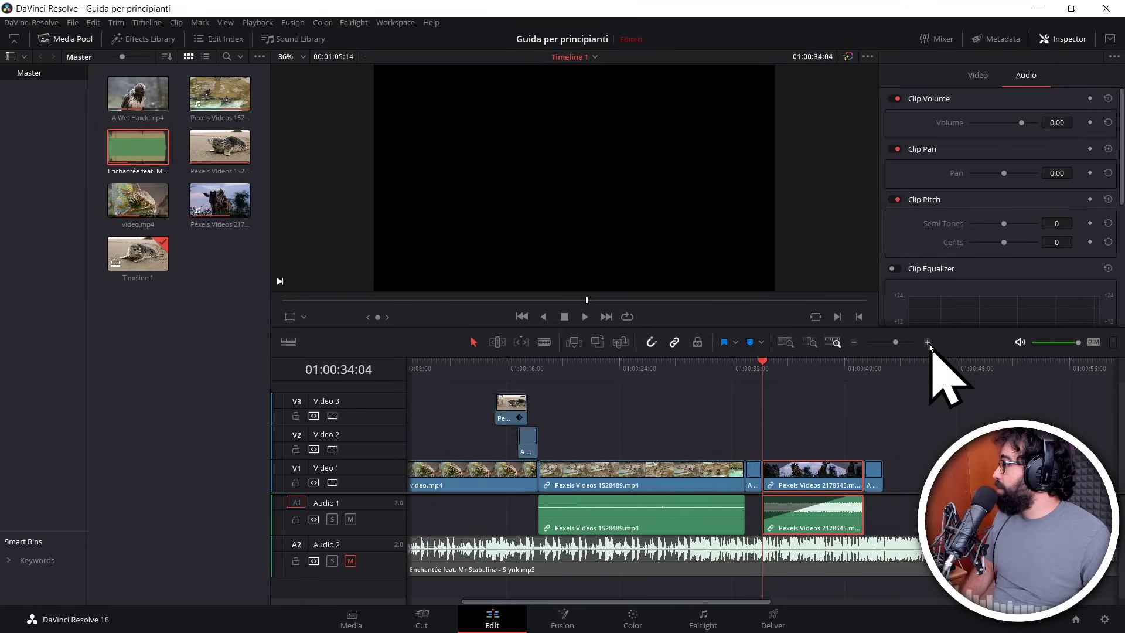
{"action": "scroll", "coordinate": [888, 486], "scroll_direction": "right", "scroll_amount": 3}
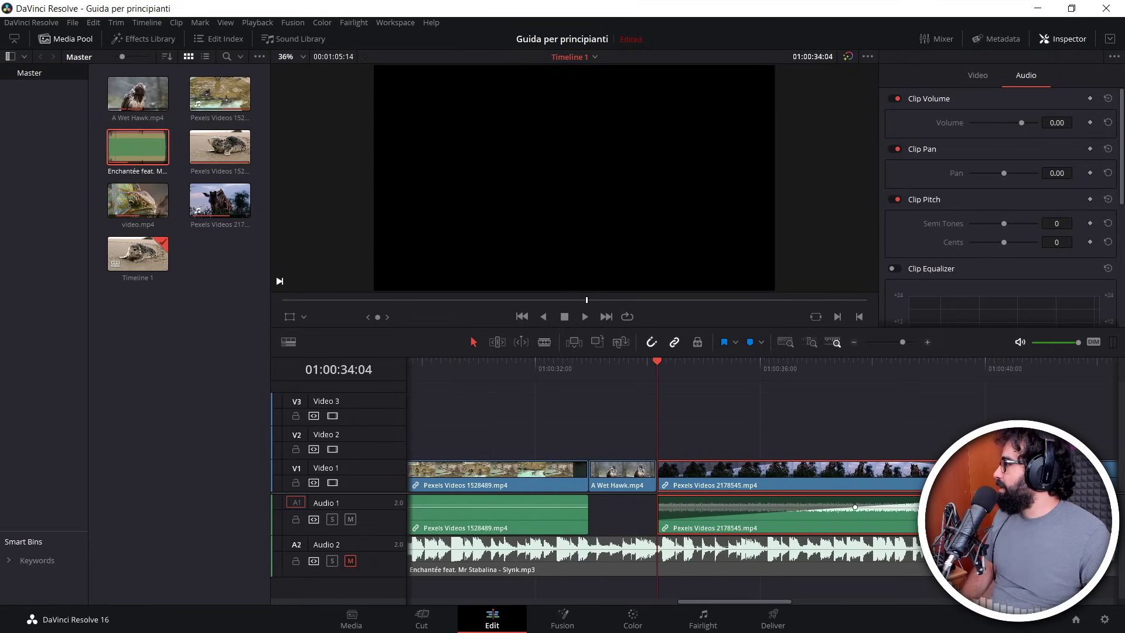
{"action": "left_click_drag", "start_coordinate": [1052, 497], "coordinate": [702, 498]}
{"action": "left_click_drag", "start_coordinate": [610, 503], "coordinate": [612, 504]}
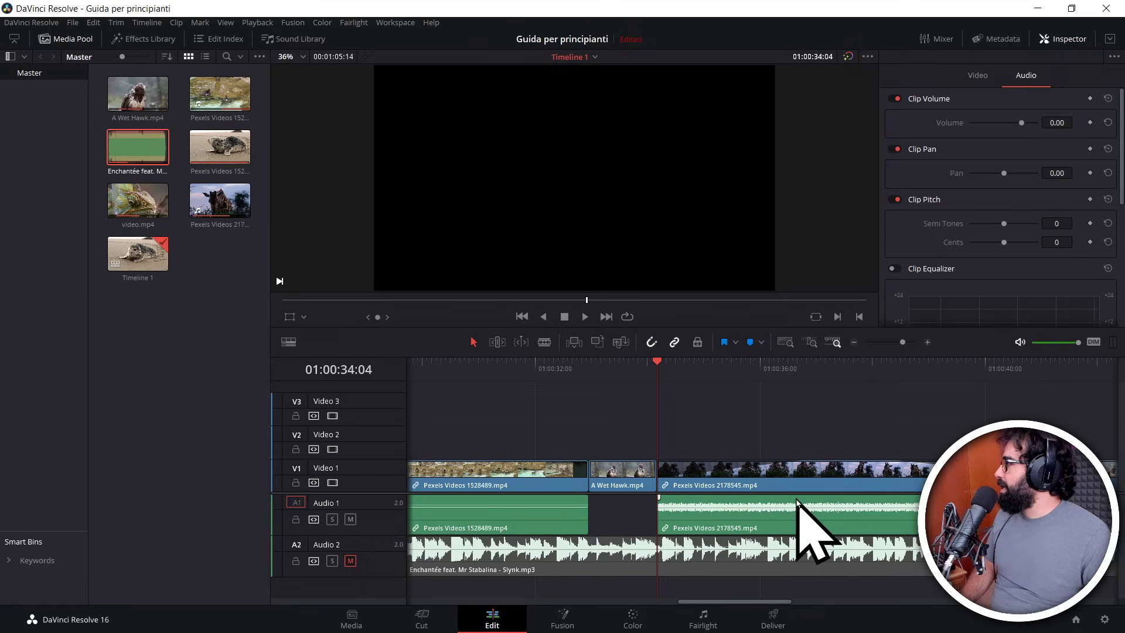
Step: Keyframe Pexels Videos 2178545 volume at 0.00 at 01:00:34:04, then silence it at 01:00:35:14
{"action": "left_click", "coordinate": [724, 480]}
{"action": "left_click", "coordinate": [1026, 76]}
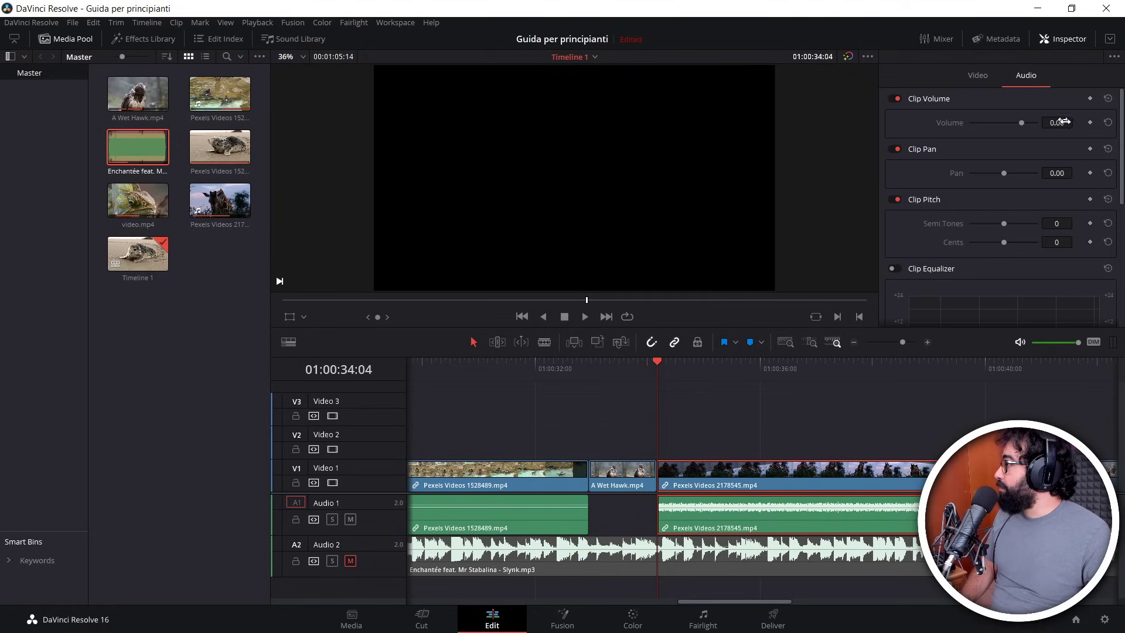
{"action": "left_click", "coordinate": [1090, 124]}
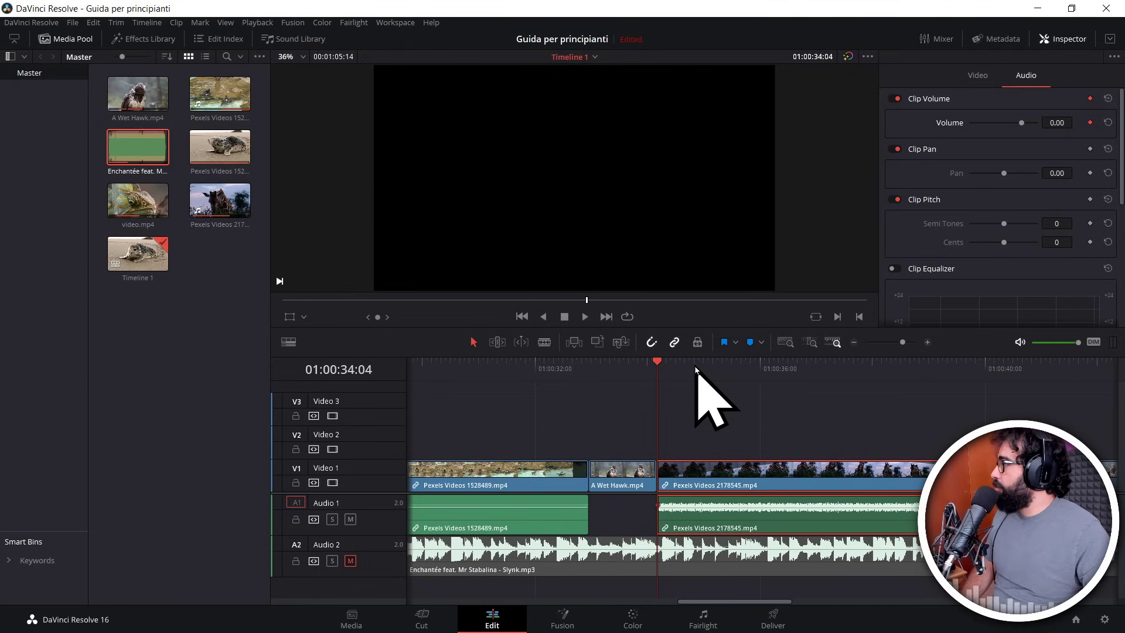
{"action": "left_click", "coordinate": [737, 368]}
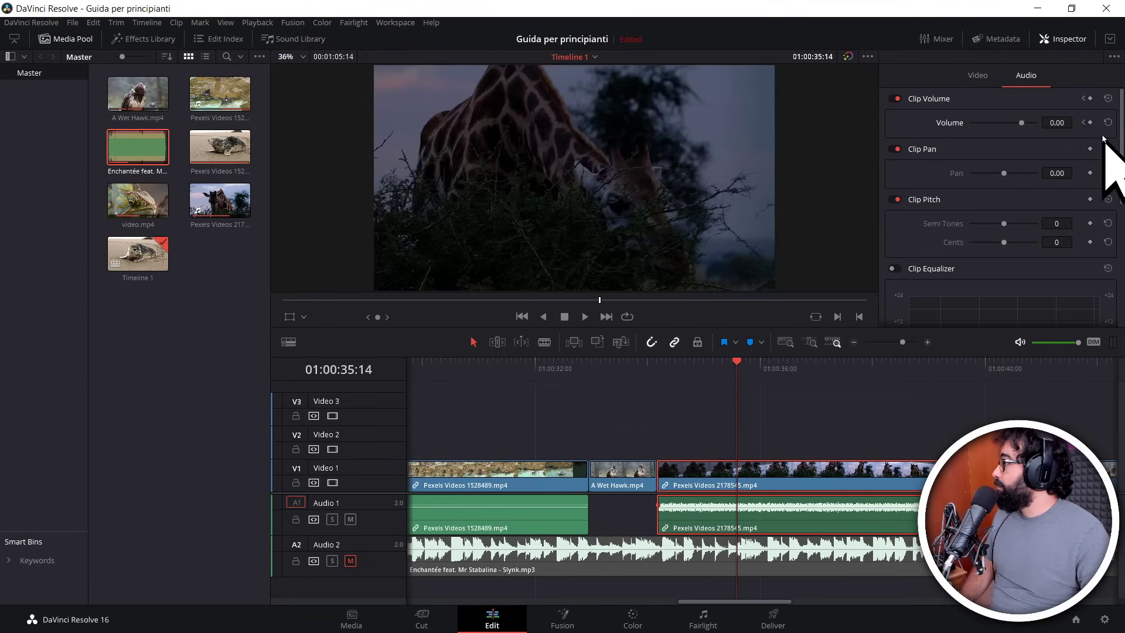
{"action": "left_click", "coordinate": [1091, 123]}
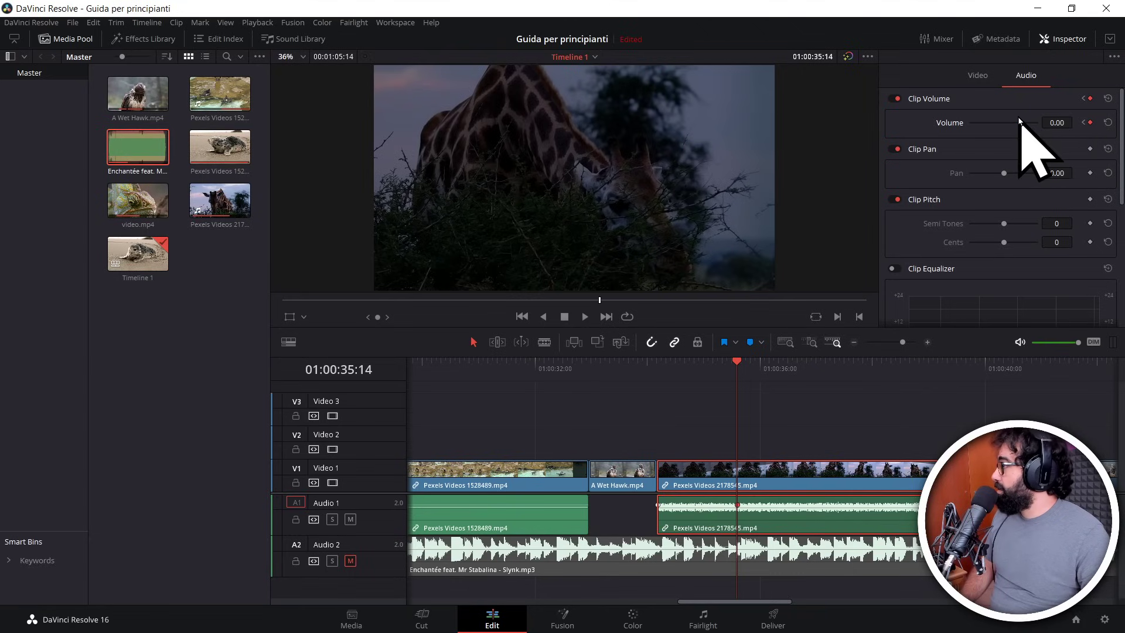
{"action": "left_click_drag", "start_coordinate": [1019, 123], "coordinate": [945, 134]}
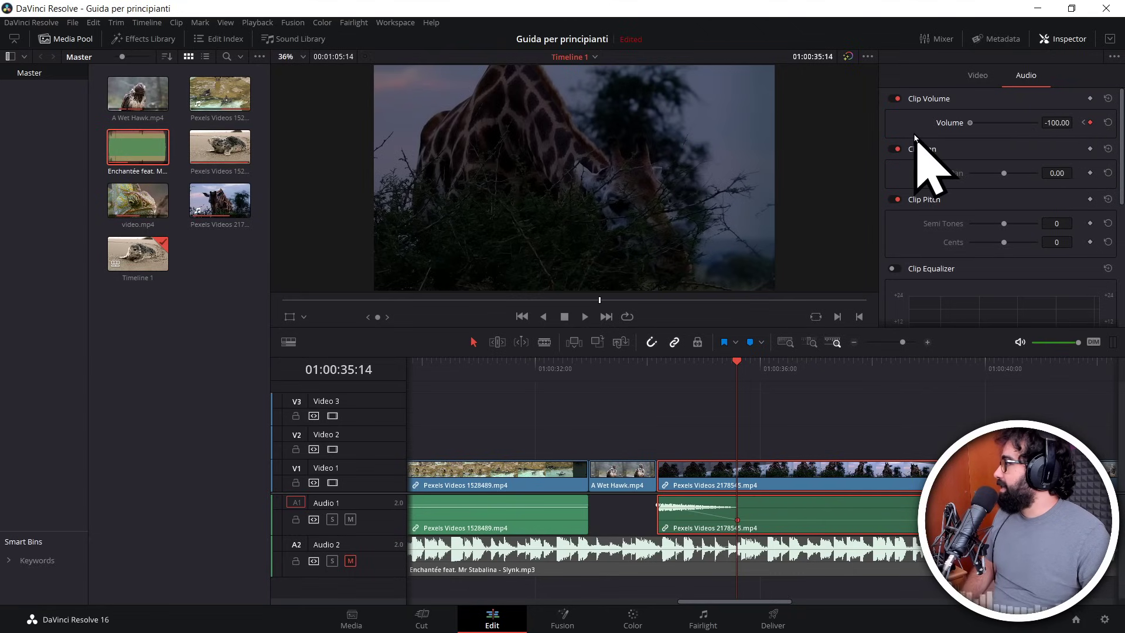
Step: Add a volume keyframe at 01:00:36:23 bringing the level back up to .74
{"action": "left_click", "coordinate": [815, 364]}
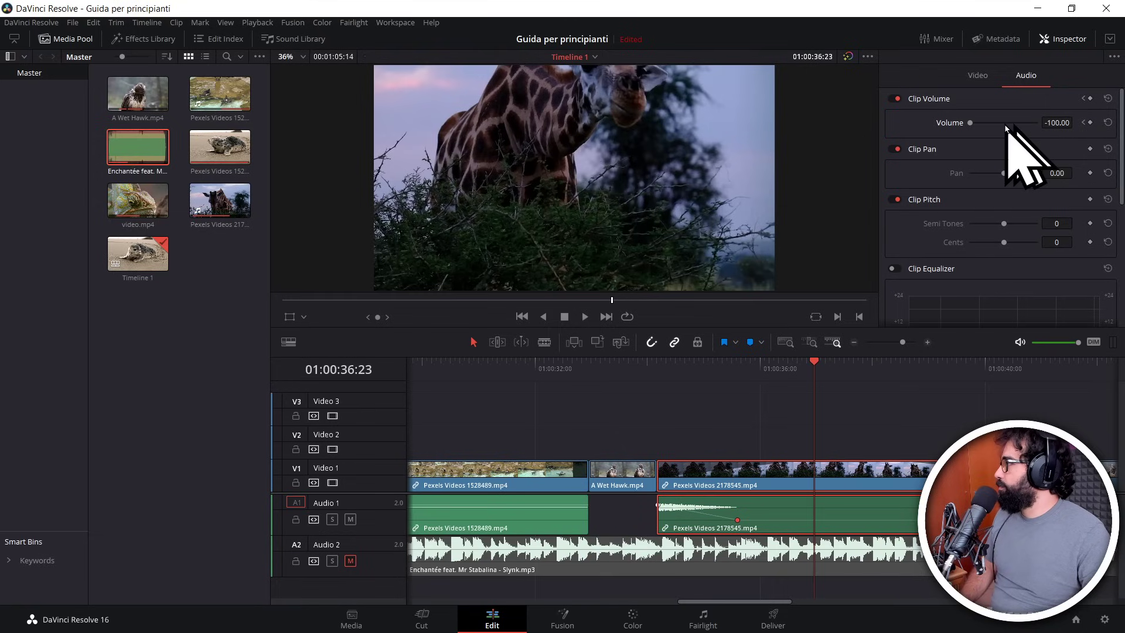
{"action": "left_click", "coordinate": [1089, 123]}
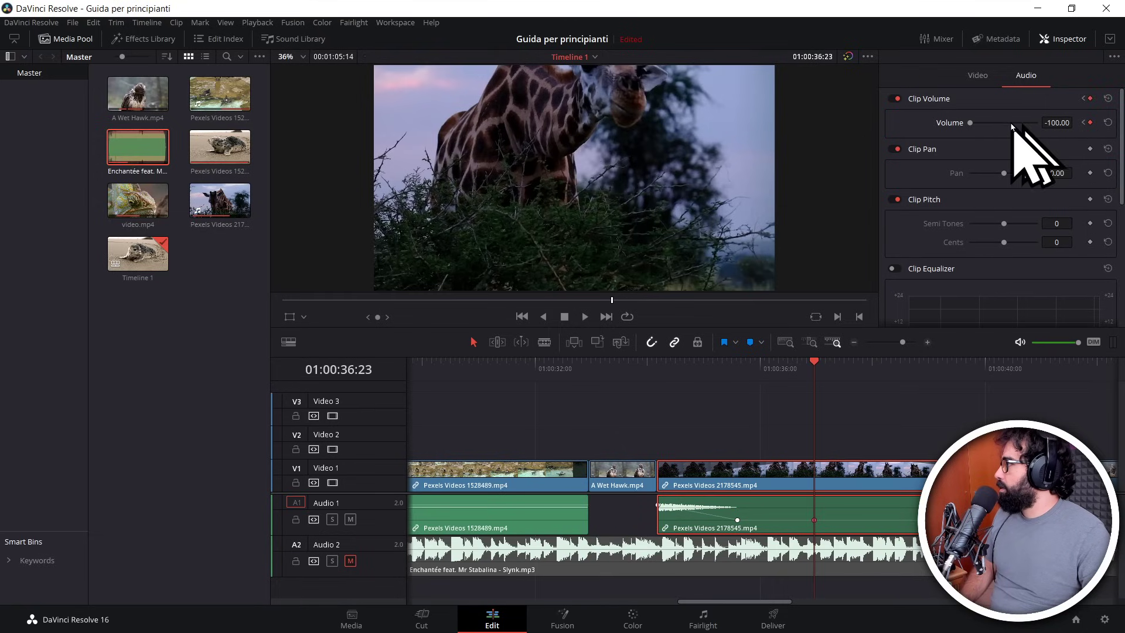
{"action": "left_click_drag", "start_coordinate": [974, 124], "coordinate": [1018, 128]}
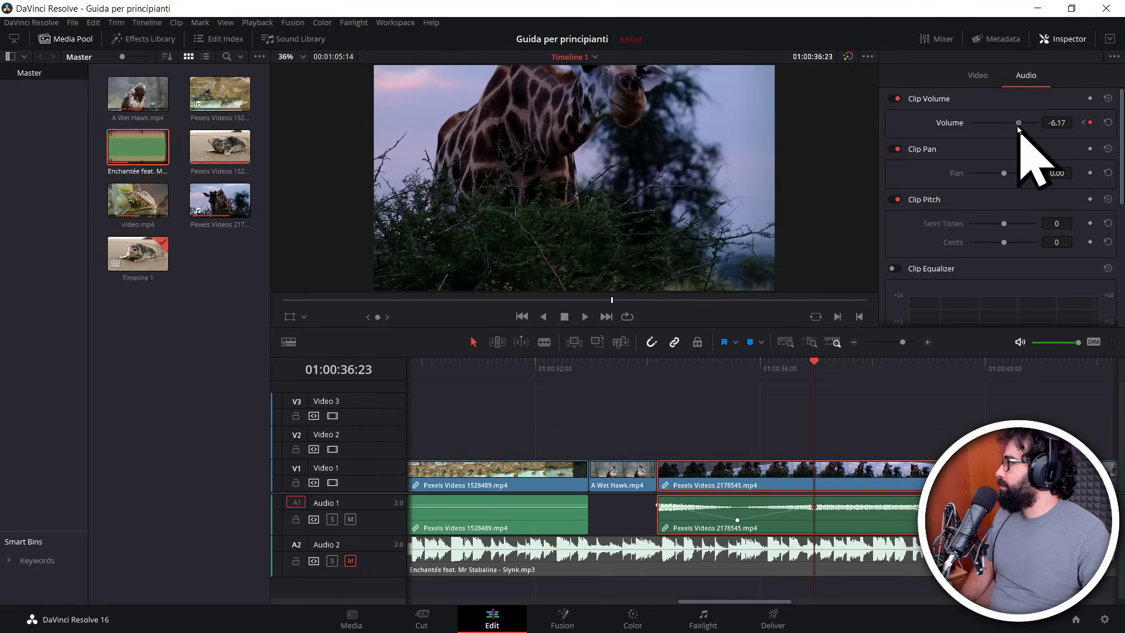
{"action": "left_click_drag", "start_coordinate": [1020, 128], "coordinate": [1024, 127]}
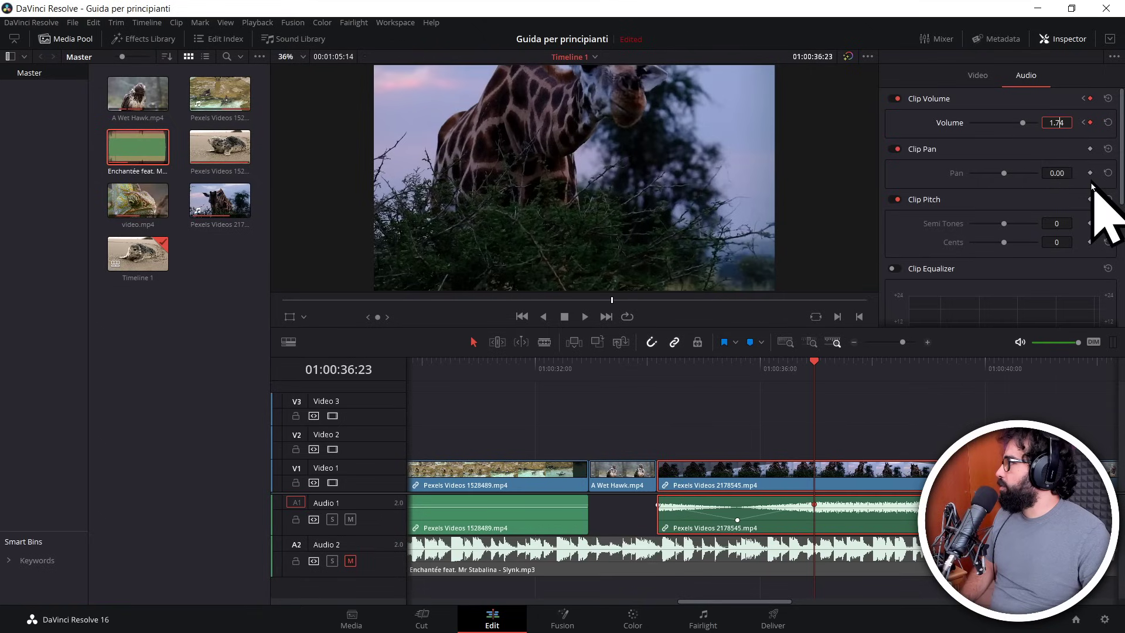
{"action": "left_click", "coordinate": [1057, 120]}
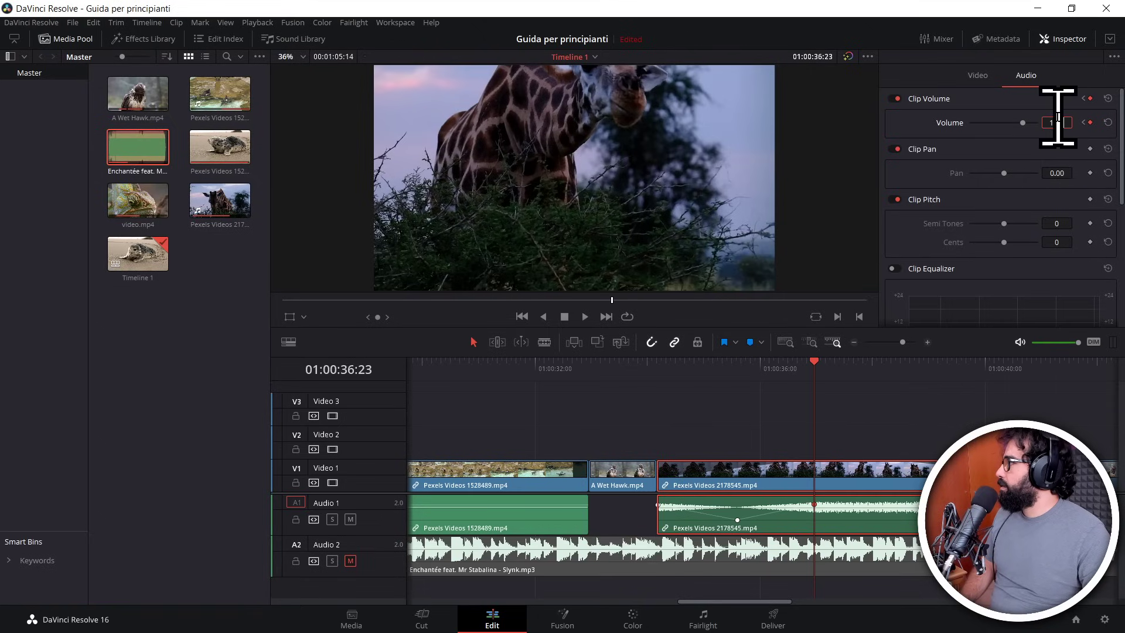
{"action": "type", "text": ".74"}
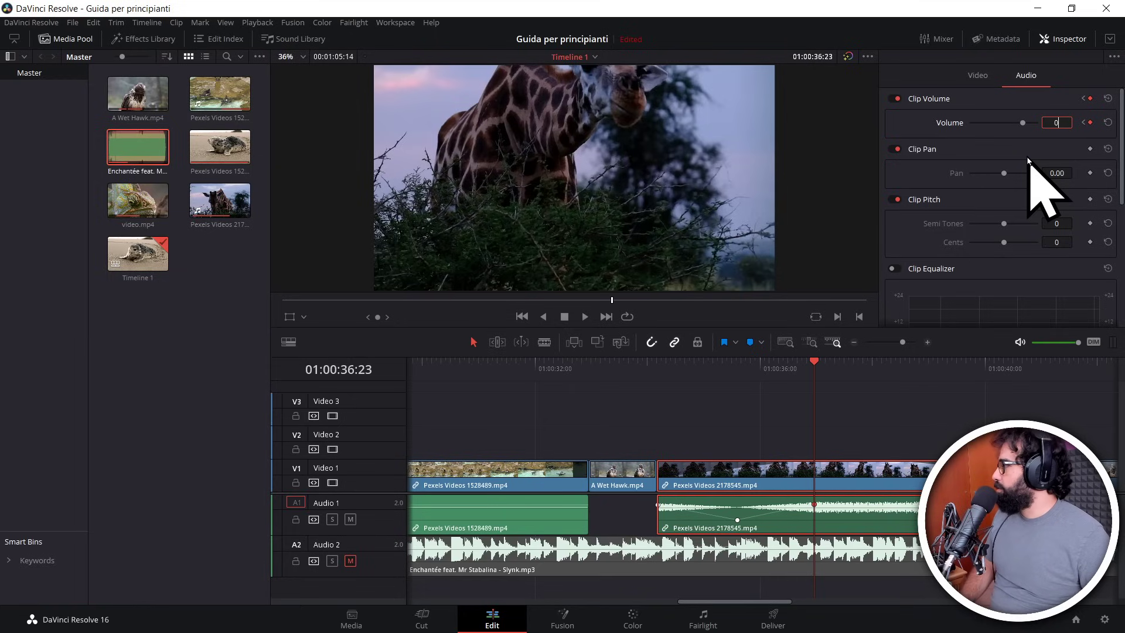
Step: Drop the volume to -100.00 at 01:00:38:08 and raise it to 6.26 at 01:00:40:00
{"action": "left_click", "coordinate": [890, 363]}
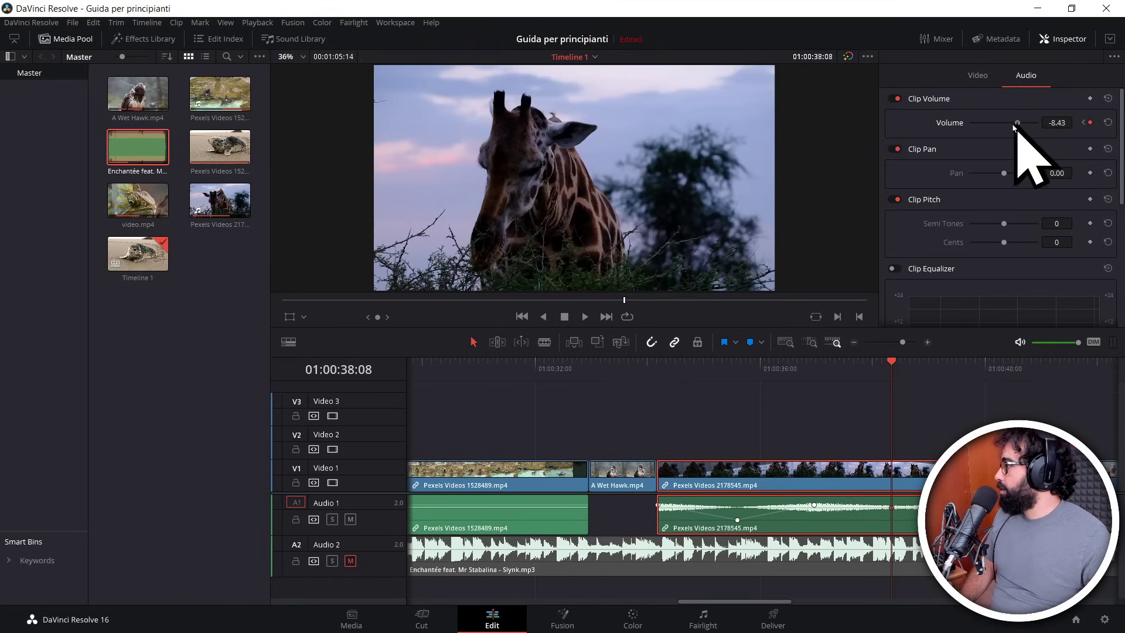
{"action": "left_click_drag", "start_coordinate": [1013, 125], "coordinate": [971, 128]}
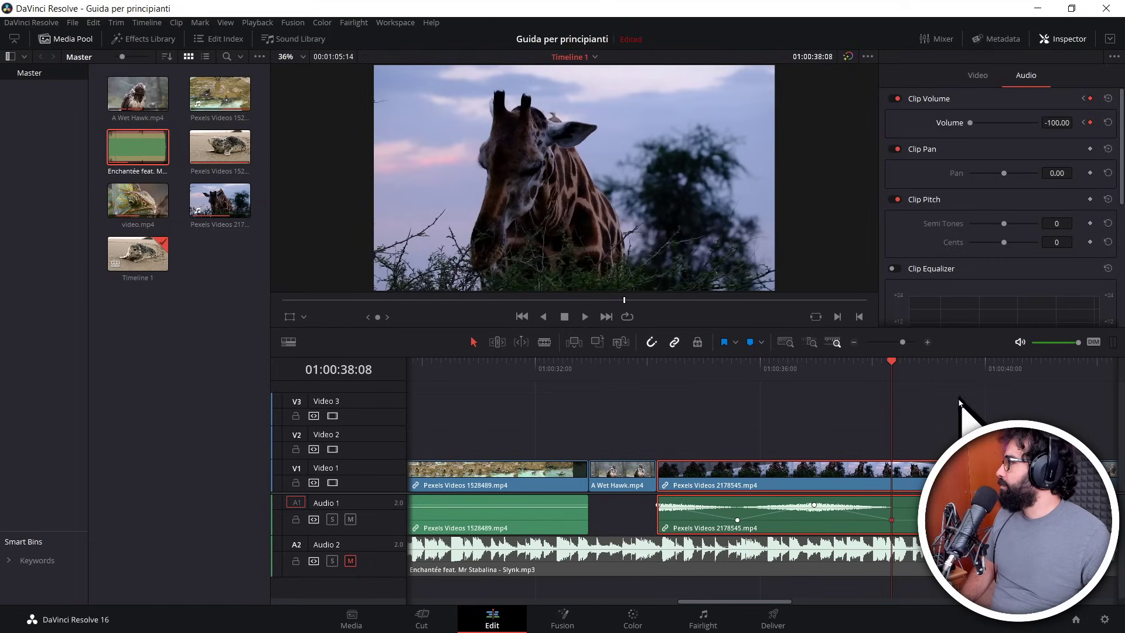
{"action": "left_click", "coordinate": [986, 368]}
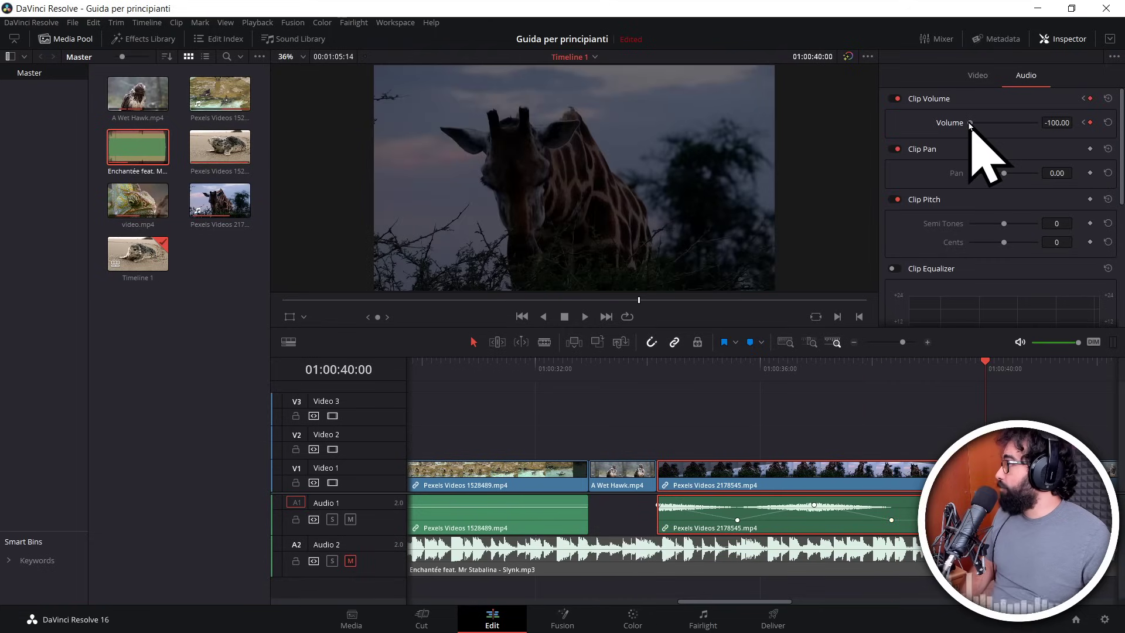
{"action": "left_click_drag", "start_coordinate": [969, 124], "coordinate": [1034, 131]}
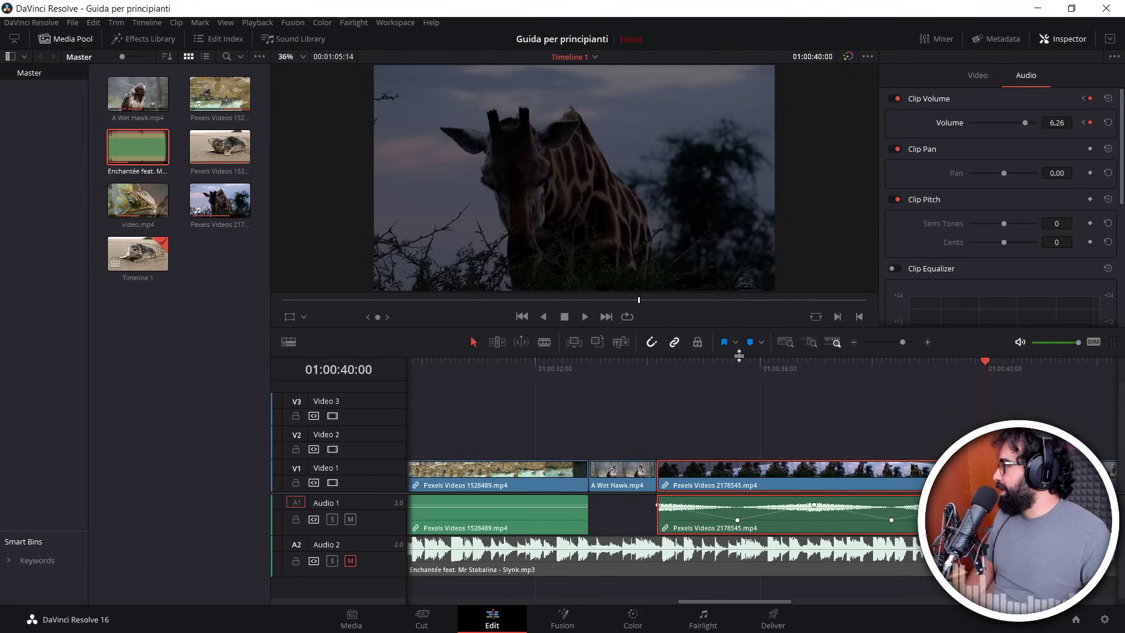
{"action": "left_click", "coordinate": [656, 368]}
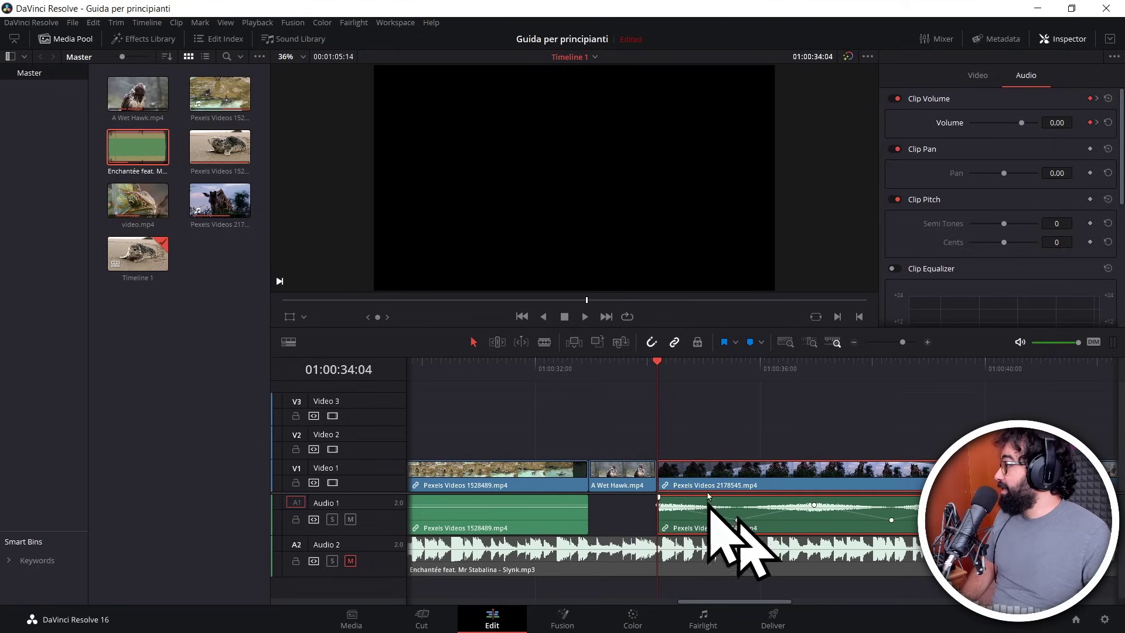
{"action": "key", "text": "space"}
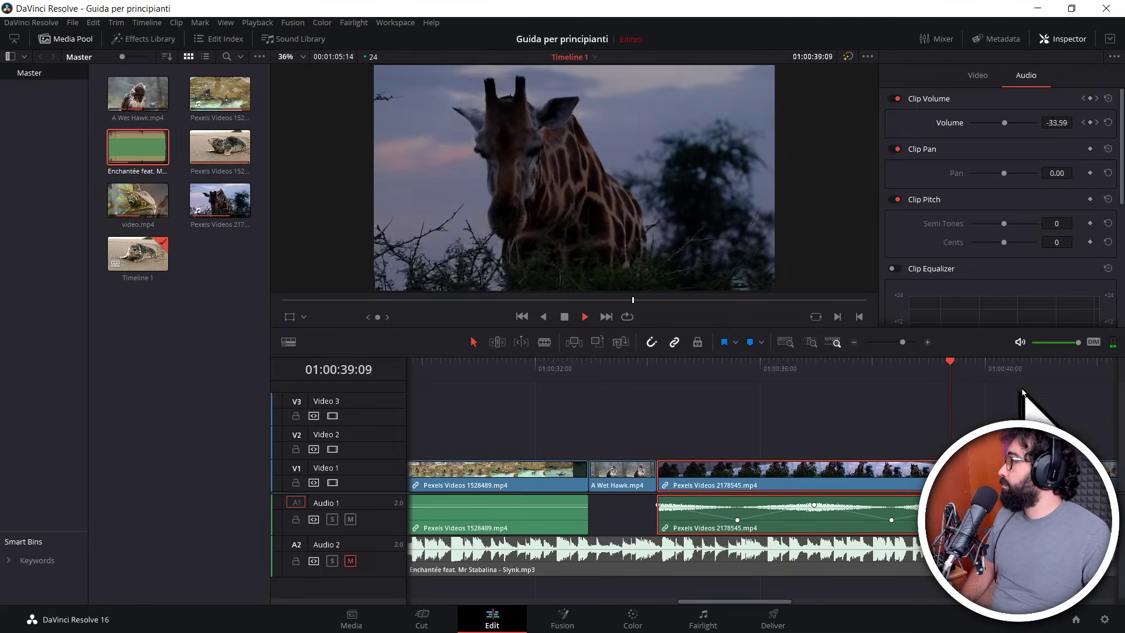
{"action": "key", "text": "space"}
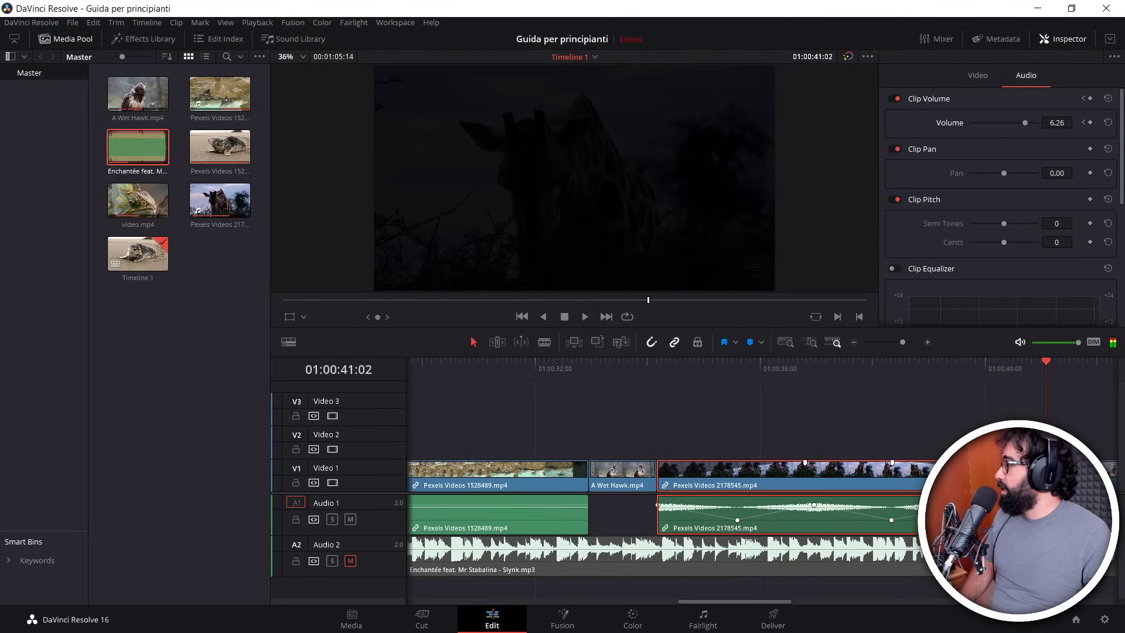
{"action": "scroll", "coordinate": [761, 475], "scroll_direction": "right", "scroll_amount": 4}
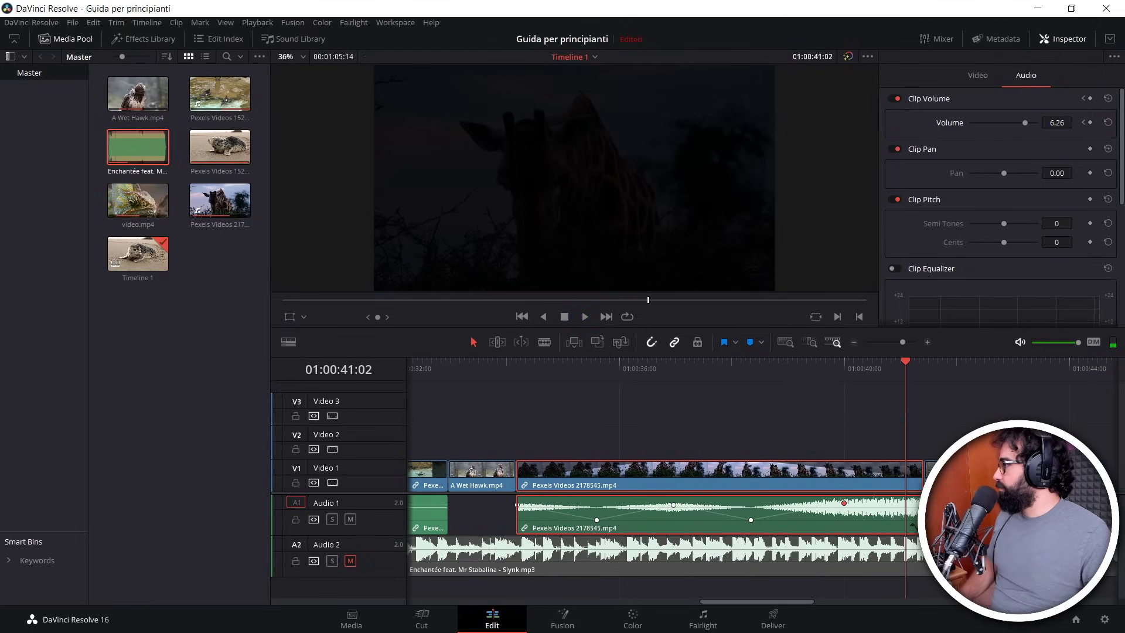
{"action": "scroll", "coordinate": [902, 516], "scroll_direction": "right", "scroll_amount": 2}
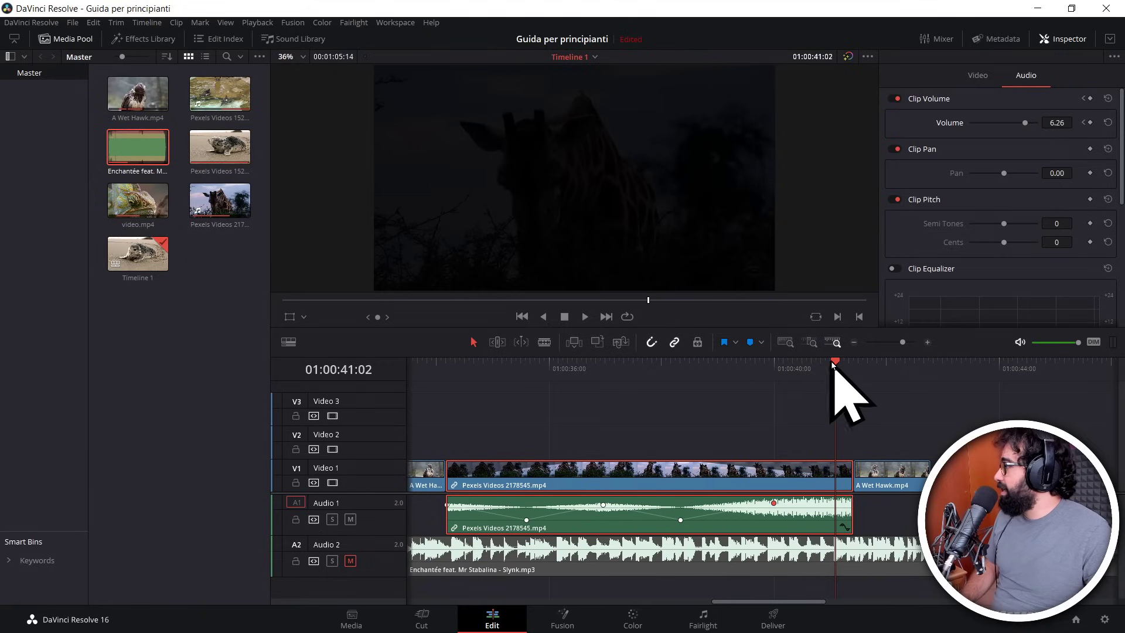
{"action": "left_click_drag", "start_coordinate": [833, 363], "coordinate": [448, 363]}
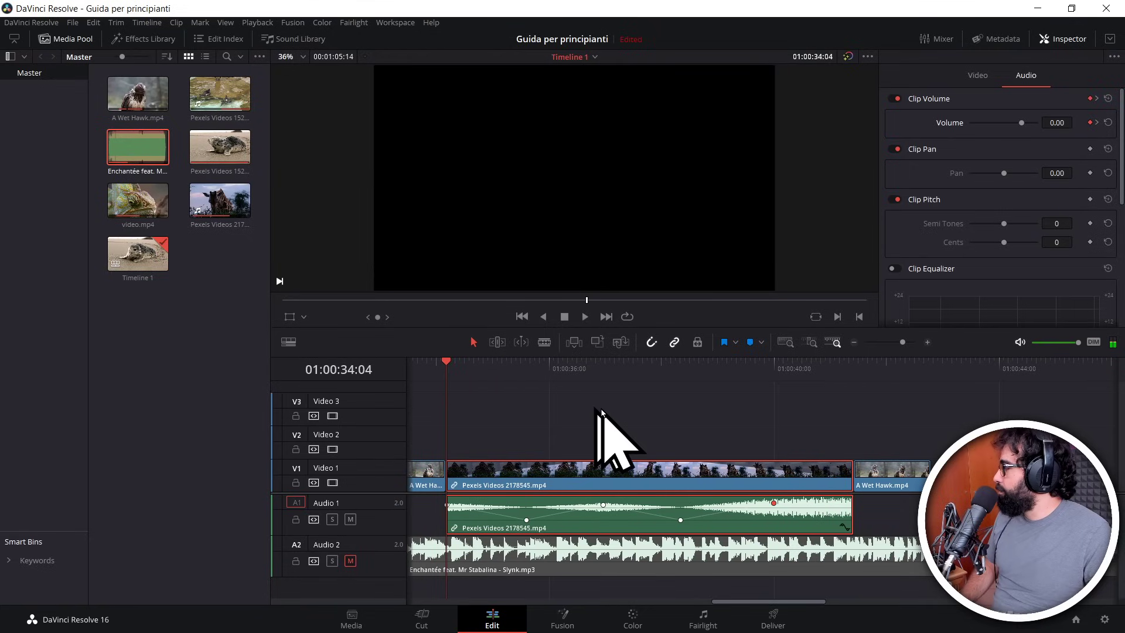
{"action": "key", "text": "space"}
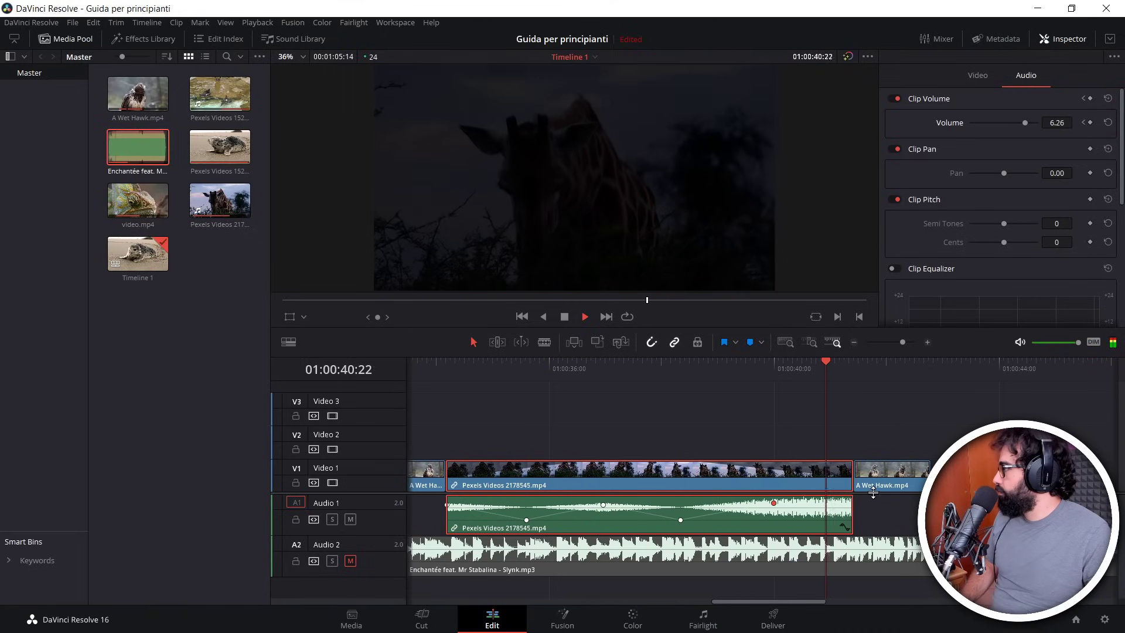
{"action": "key", "text": "space"}
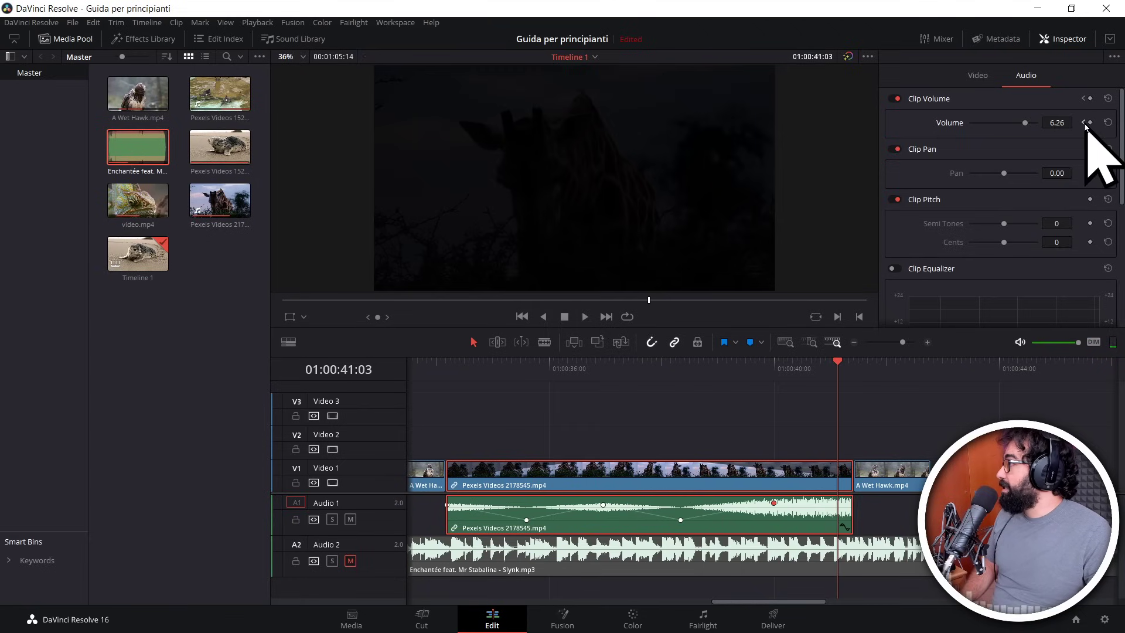
Step: Set the 01:00:38:08 volume keyframe to -88.70 and zoom the timeline out to the whole edit
{"action": "left_click", "coordinate": [1085, 124]}
{"action": "left_click", "coordinate": [1085, 124]}
{"action": "left_click", "coordinate": [1084, 125]}
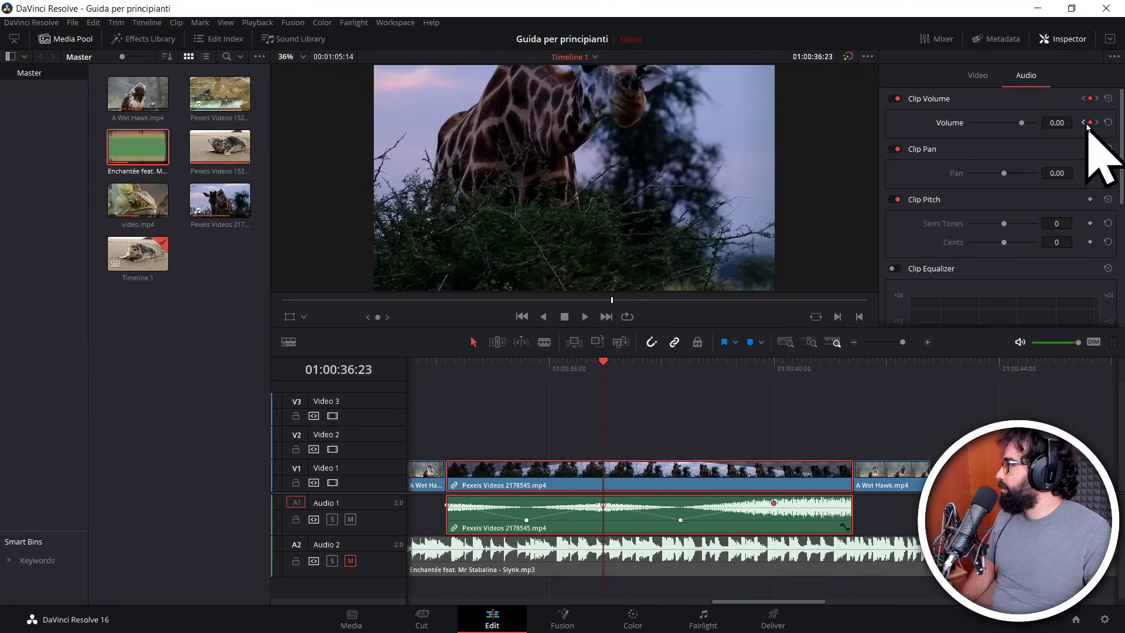
{"action": "left_click", "coordinate": [1096, 124]}
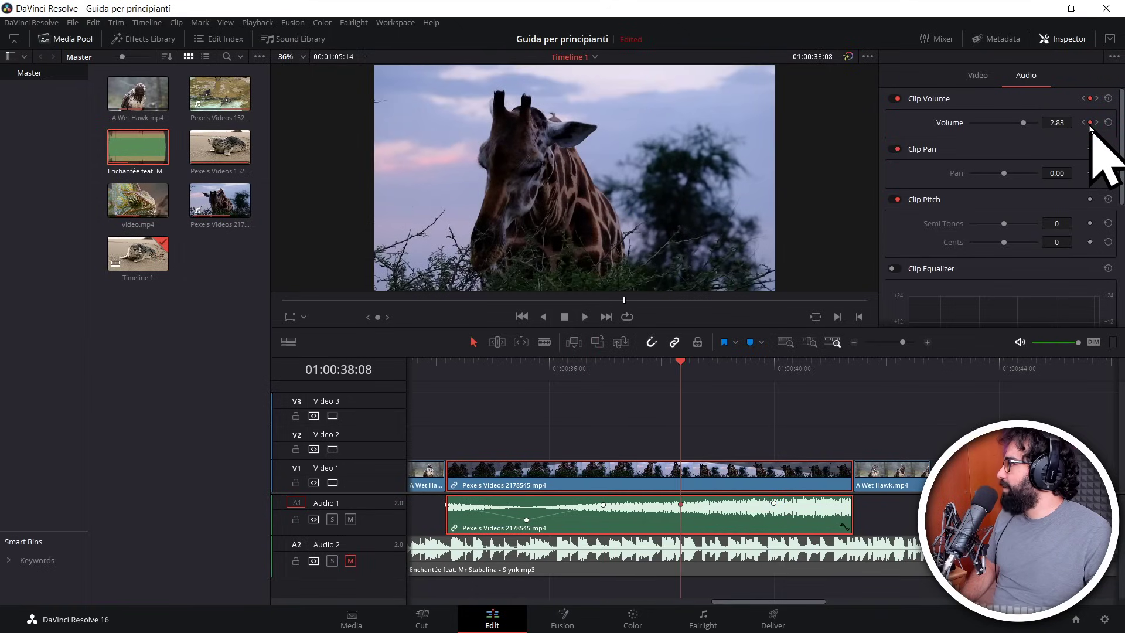
{"action": "left_click_drag", "start_coordinate": [1023, 123], "coordinate": [976, 129]}
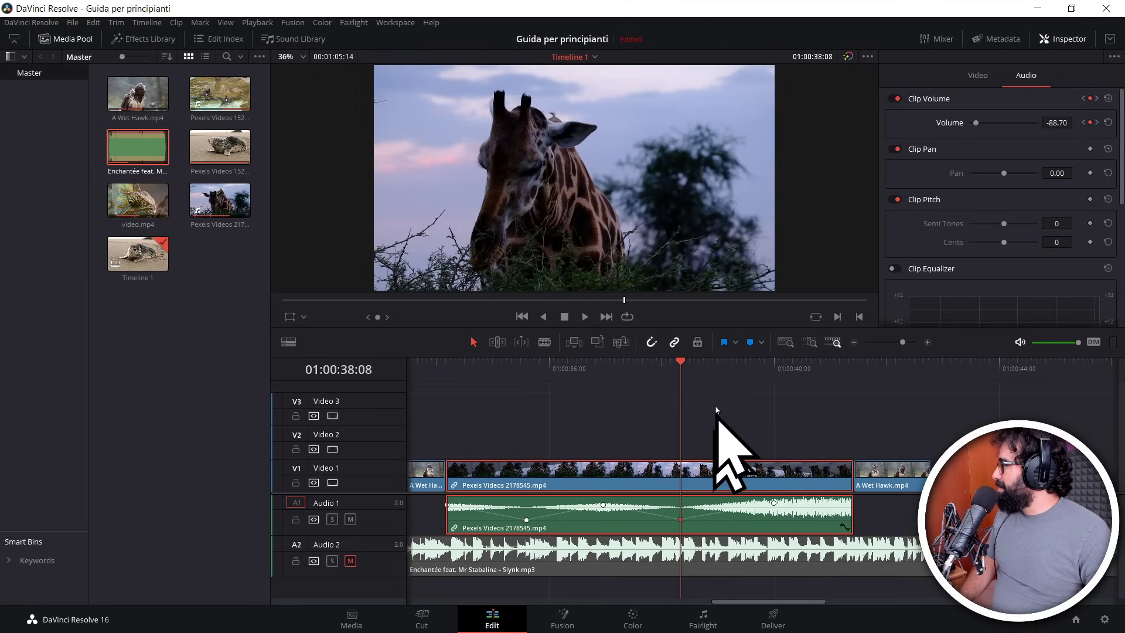
{"action": "left_click", "coordinate": [854, 342]}
{"action": "left_click", "coordinate": [854, 343]}
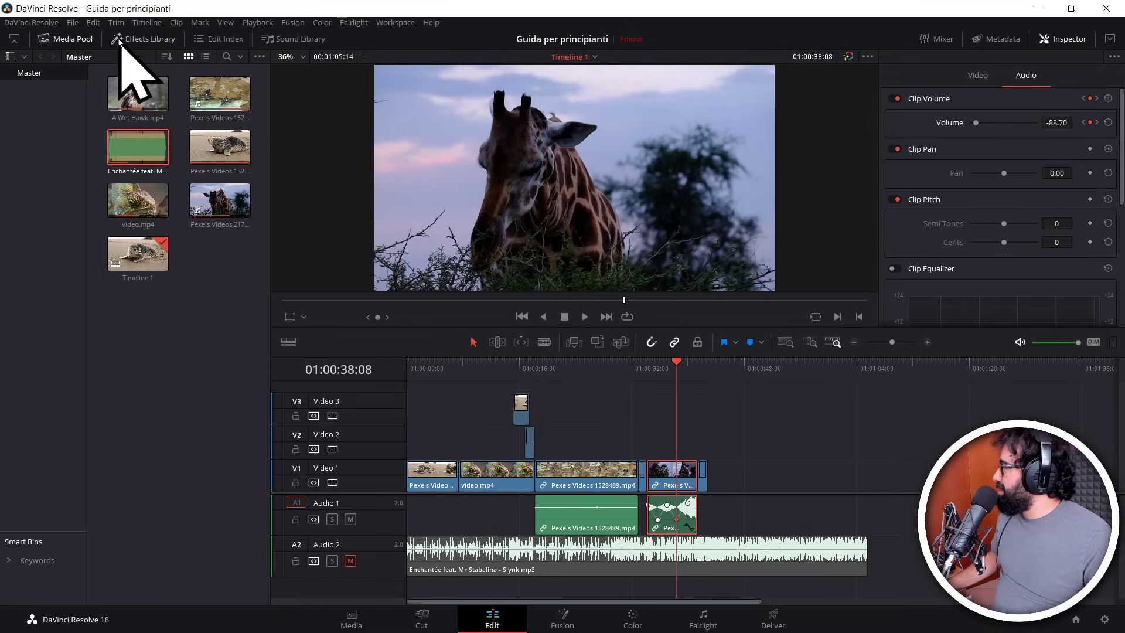
Step: Show the Effects Library Toolbox alone in the left panel, with the Media Pool hidden
{"action": "left_click", "coordinate": [140, 42]}
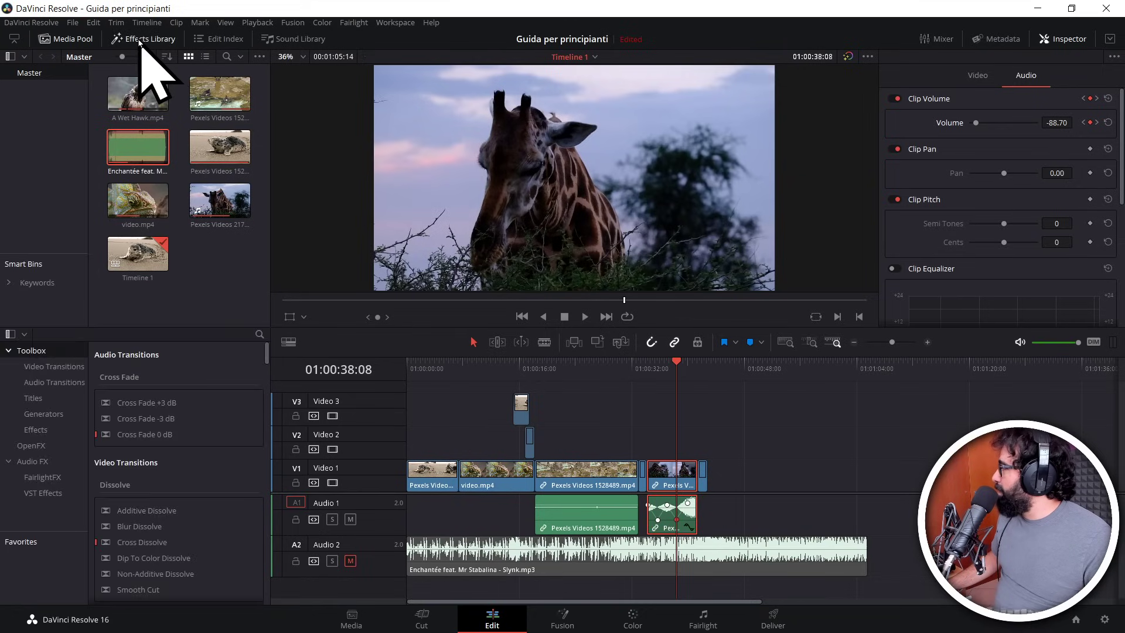
{"action": "left_click", "coordinate": [72, 42]}
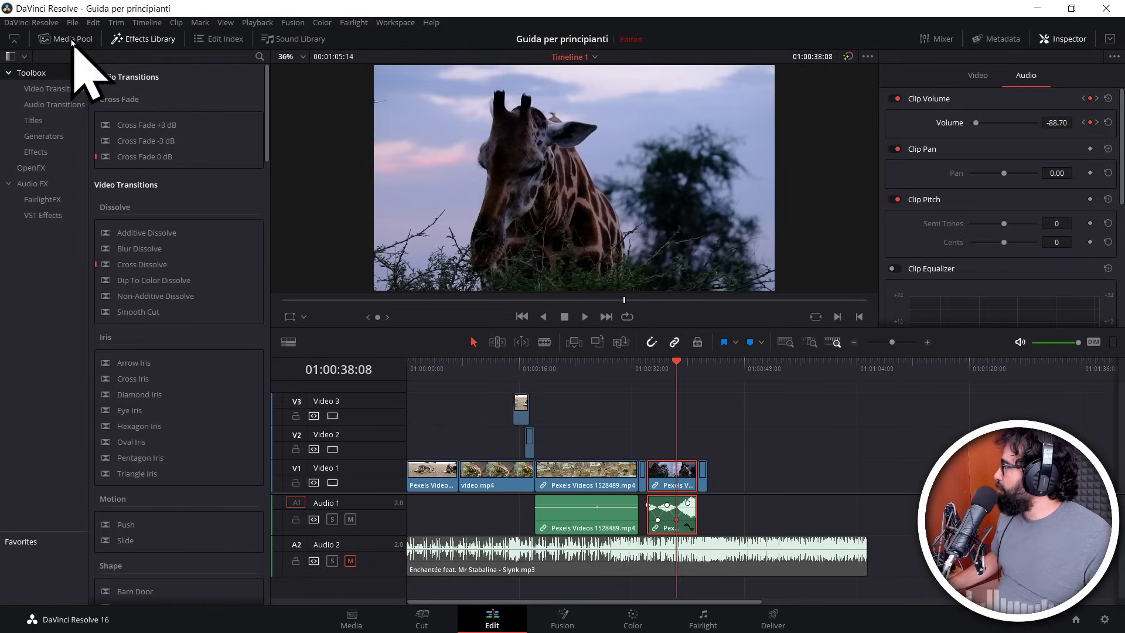
{"action": "left_click", "coordinate": [72, 42]}
{"action": "left_click", "coordinate": [141, 40]}
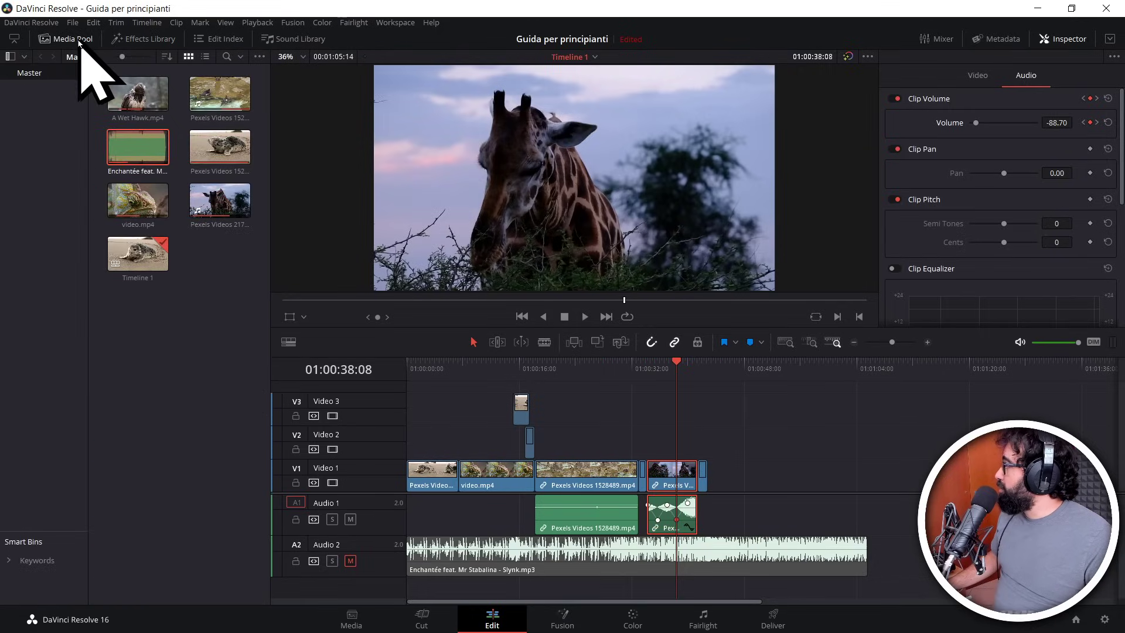
{"action": "left_click", "coordinate": [75, 42]}
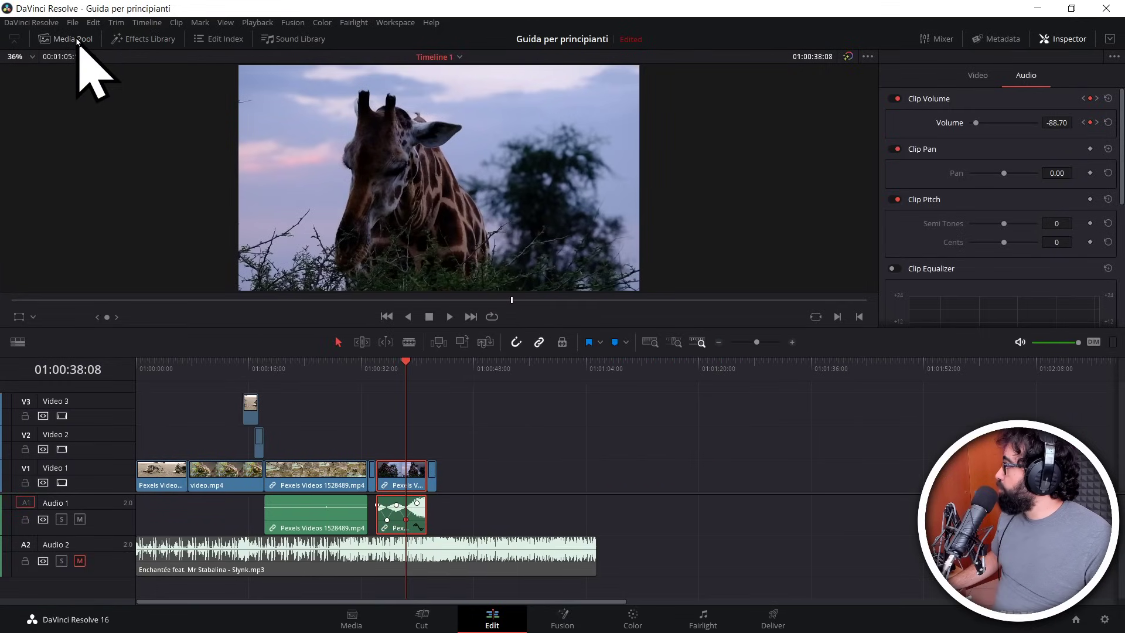
{"action": "left_click", "coordinate": [77, 40]}
{"action": "left_click", "coordinate": [150, 40]}
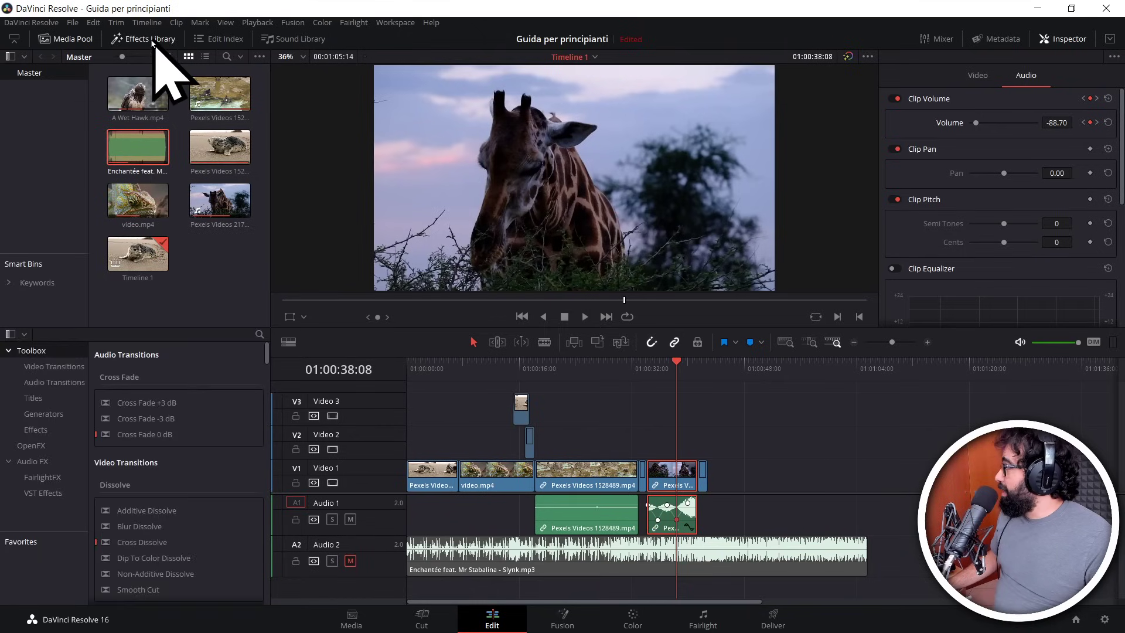
{"action": "left_click", "coordinate": [70, 40]}
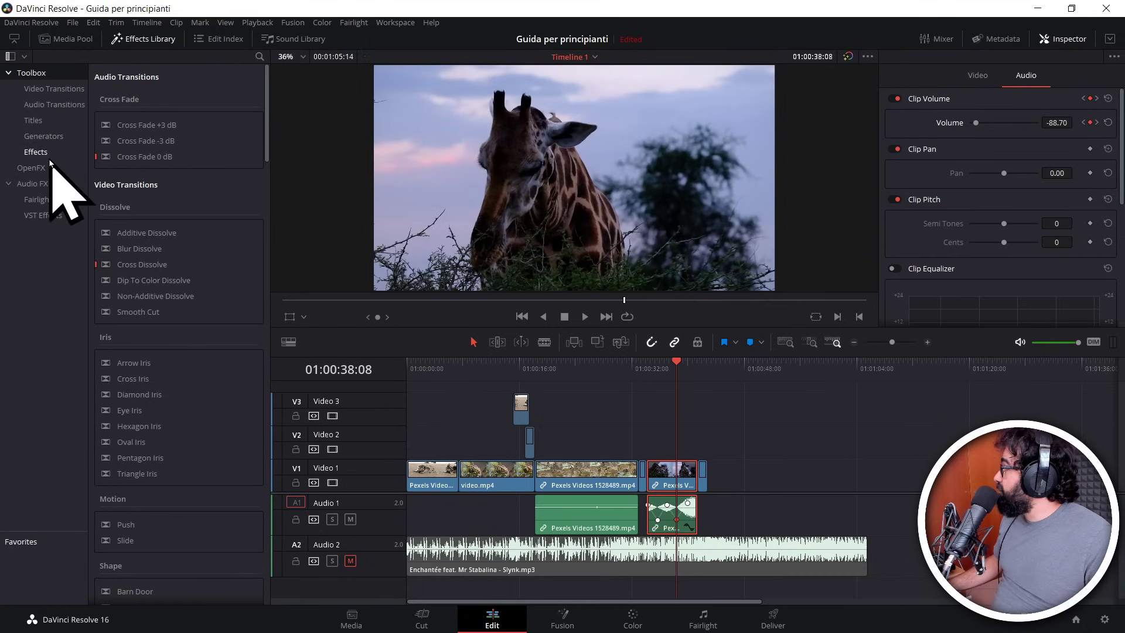
Step: Select video.mp4 on V1 with the playhead on it and browse to OpenFX > Filters > ResolveFX
{"action": "left_click", "coordinate": [478, 469]}
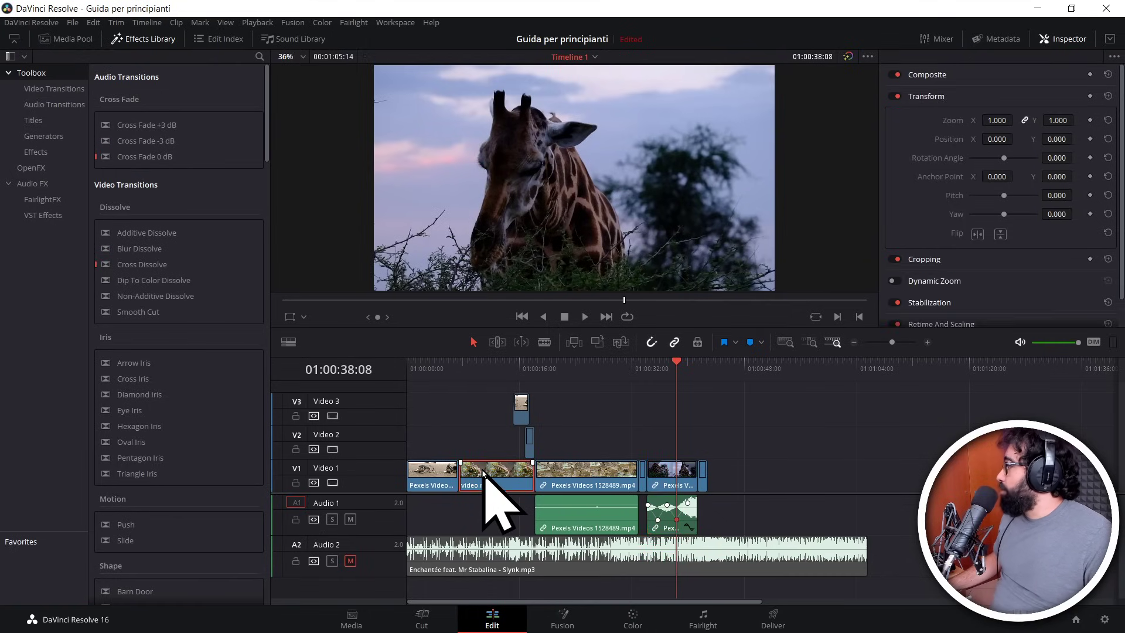
{"action": "left_click", "coordinate": [487, 363]}
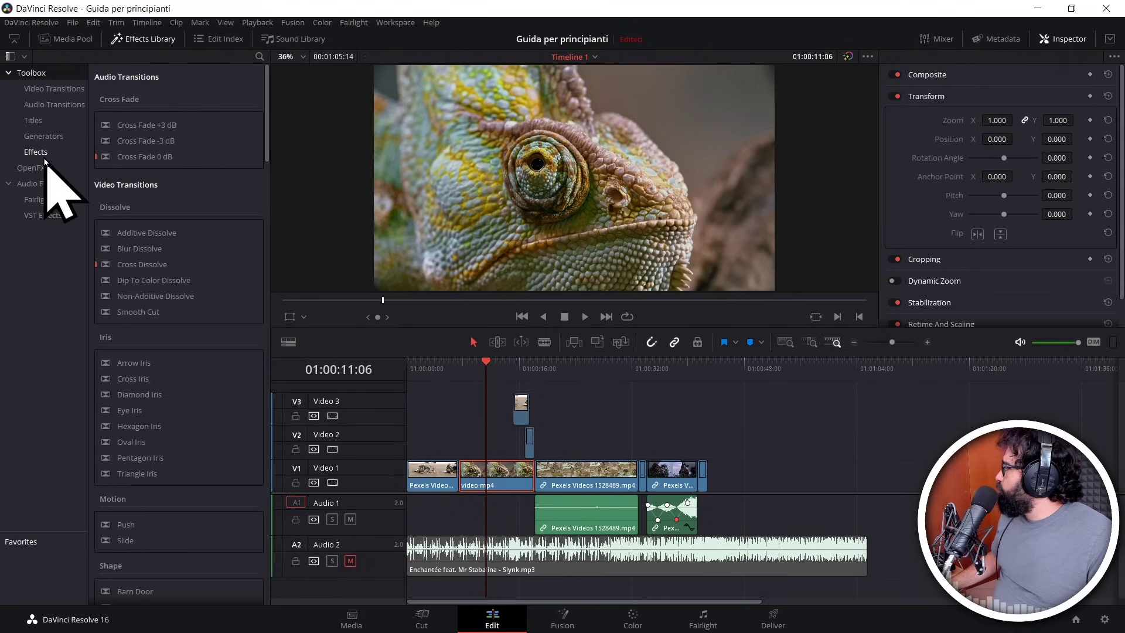
{"action": "left_click", "coordinate": [36, 153]}
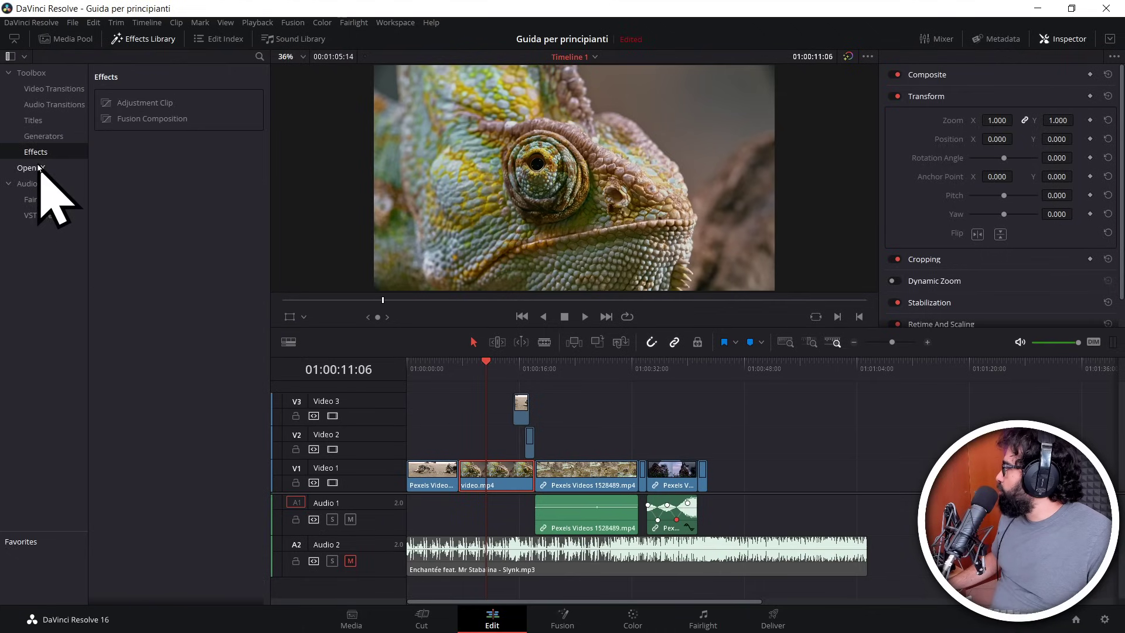
{"action": "left_click", "coordinate": [38, 168]}
{"action": "left_click", "coordinate": [34, 183]}
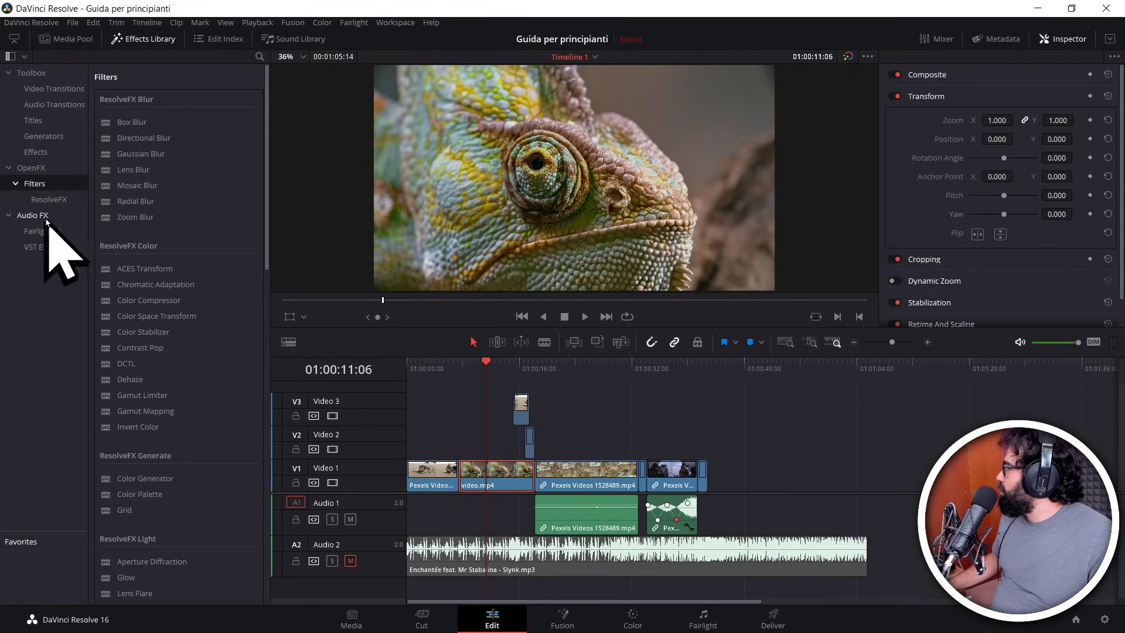
{"action": "left_click", "coordinate": [35, 199]}
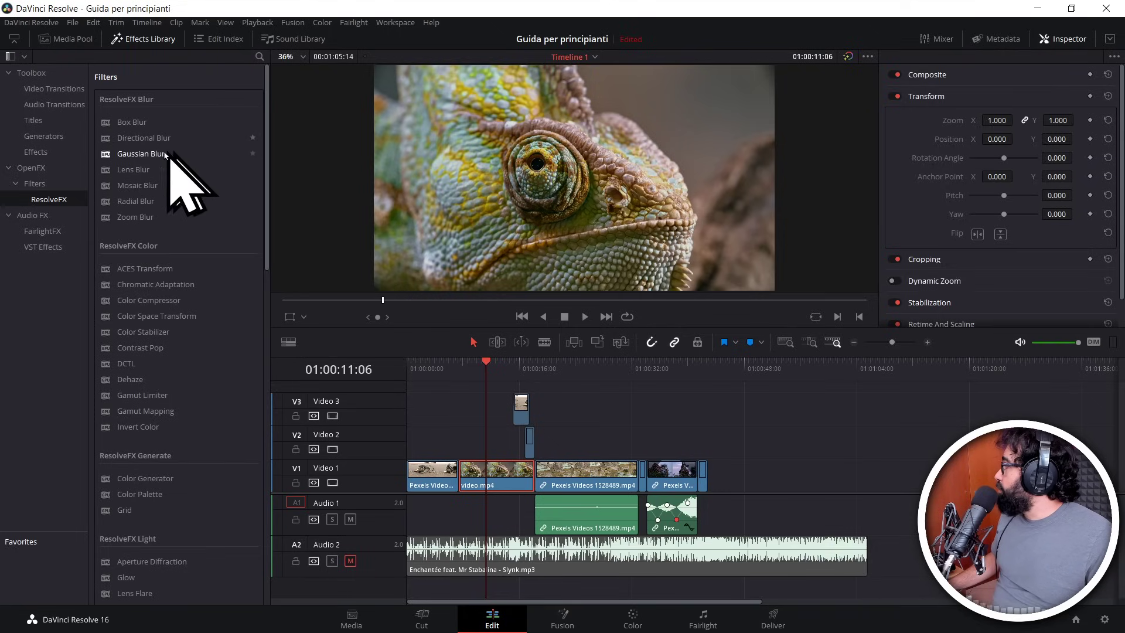
Step: Apply Gaussian Blur to video.mp4, undo and reapply it, and show its 0.400 strength settings
{"action": "left_click_drag", "start_coordinate": [131, 156], "coordinate": [475, 472]}
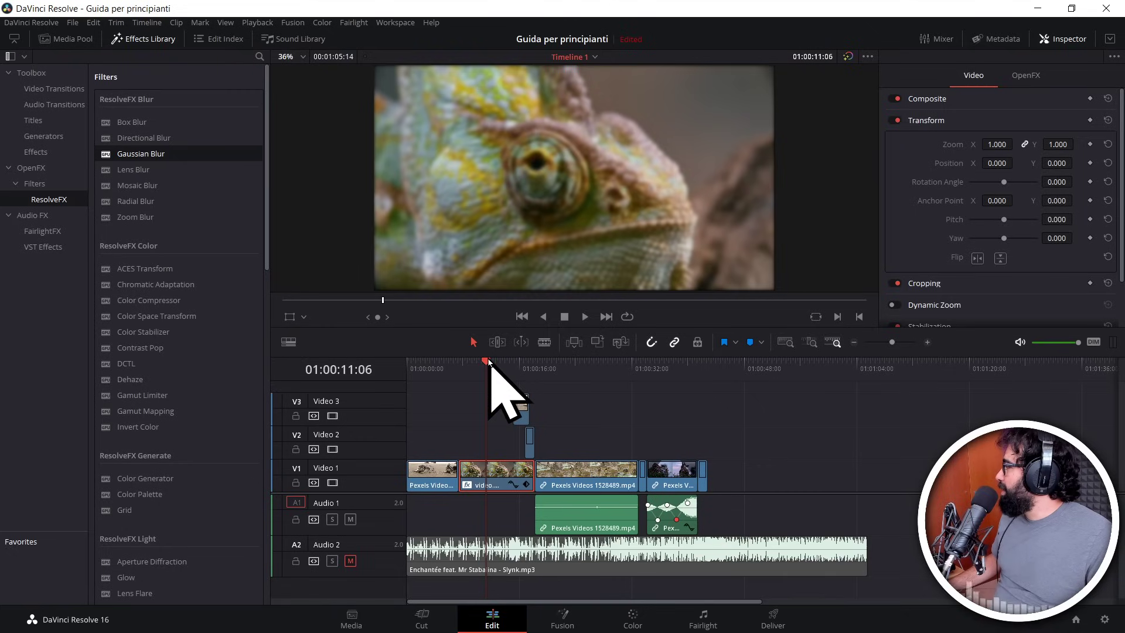
{"action": "left_click_drag", "start_coordinate": [487, 363], "coordinate": [493, 363]}
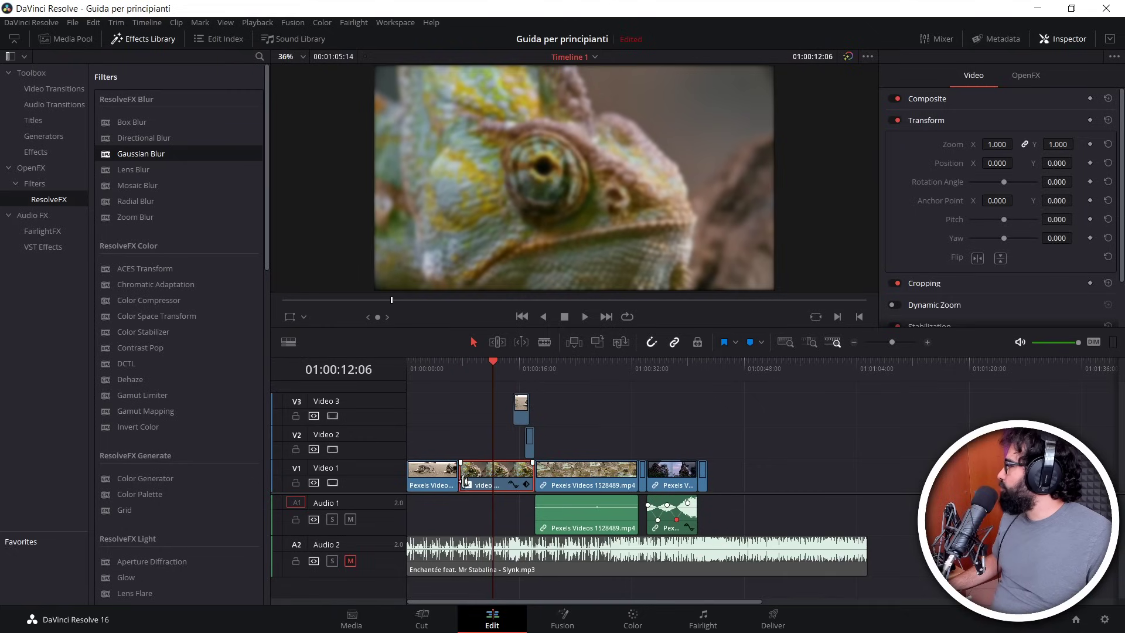
{"action": "left_click", "coordinate": [467, 484]}
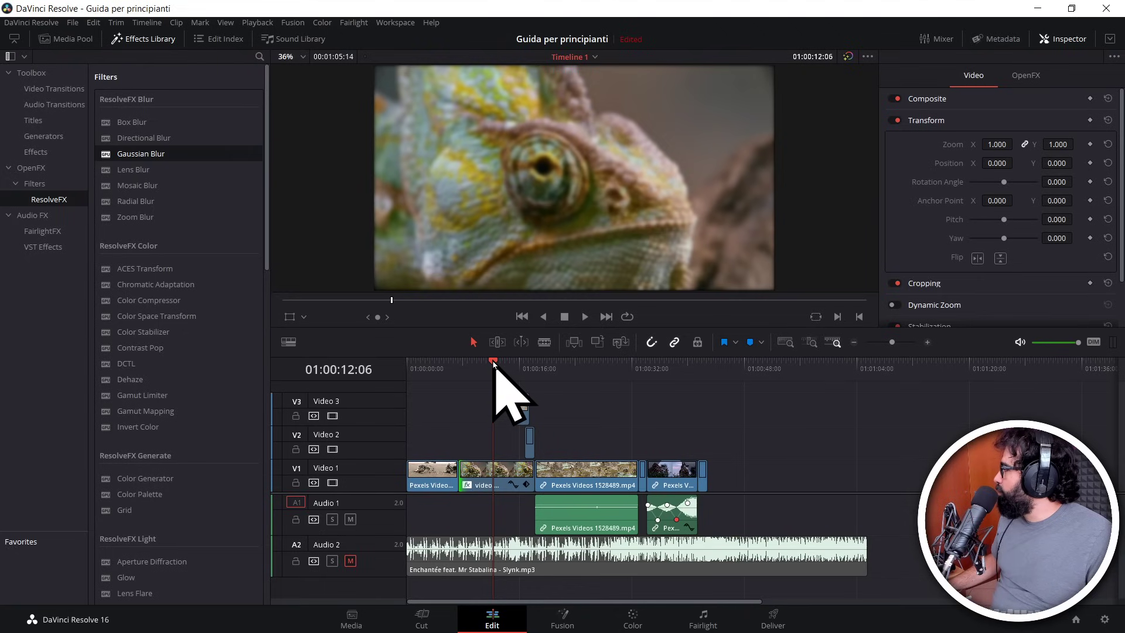
{"action": "left_click_drag", "start_coordinate": [493, 364], "coordinate": [487, 363]}
{"action": "key", "text": "ctrl+z"}
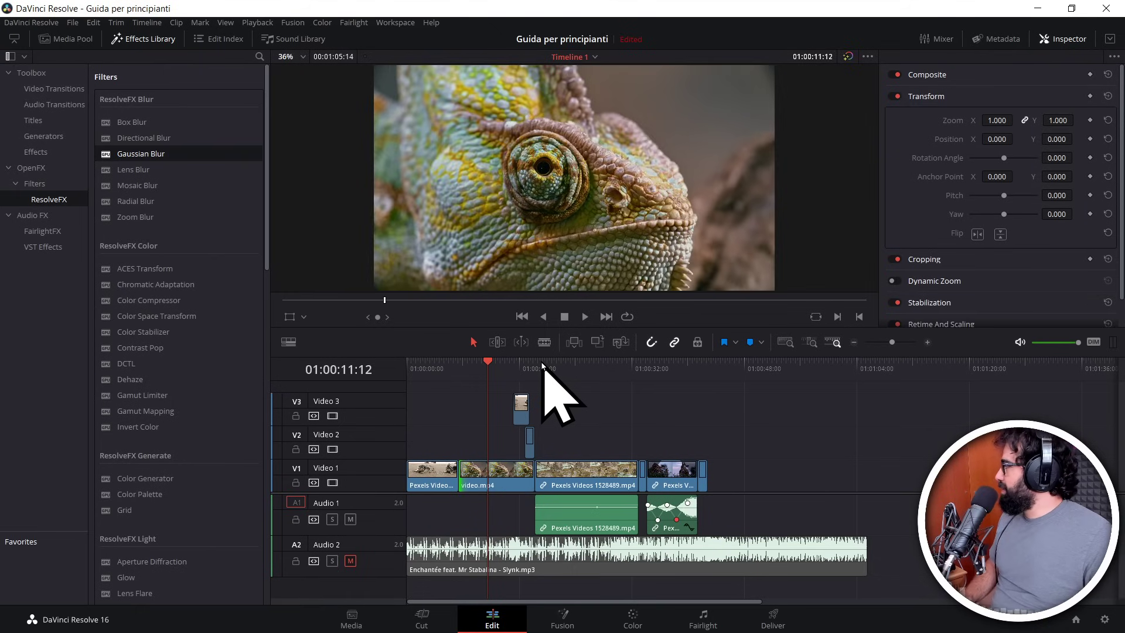
{"action": "mouse_move", "coordinate": [151, 155]}
{"action": "left_mouse_down"}
{"action": "mouse_move", "coordinate": [463, 438]}
{"action": "mouse_move", "coordinate": [475, 472]}
{"action": "left_mouse_up"}
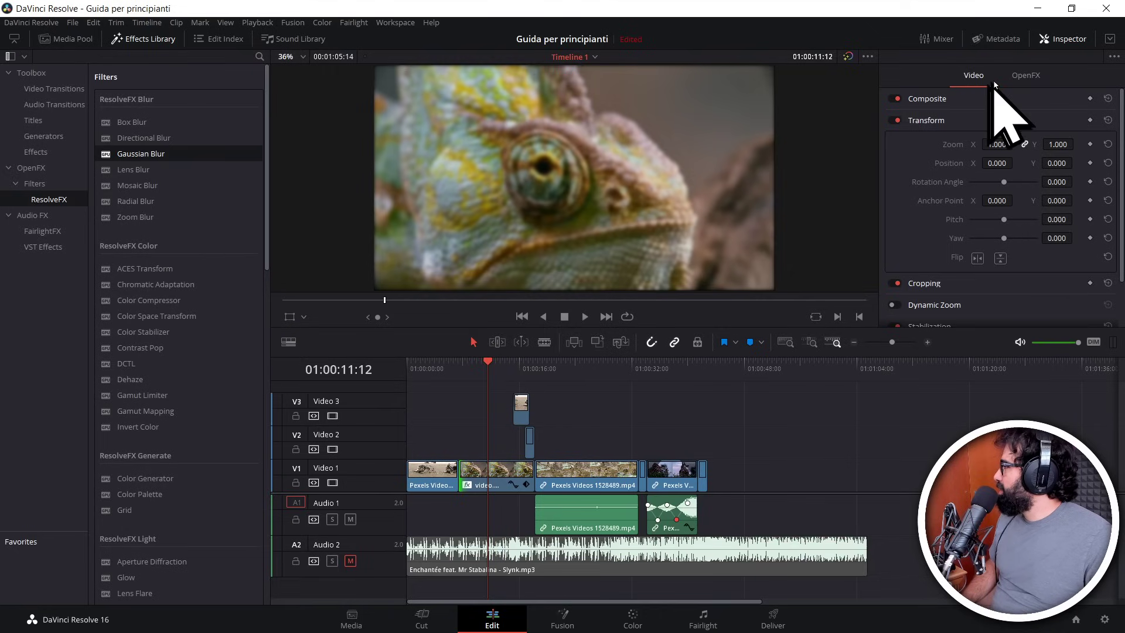
{"action": "left_click", "coordinate": [1026, 75]}
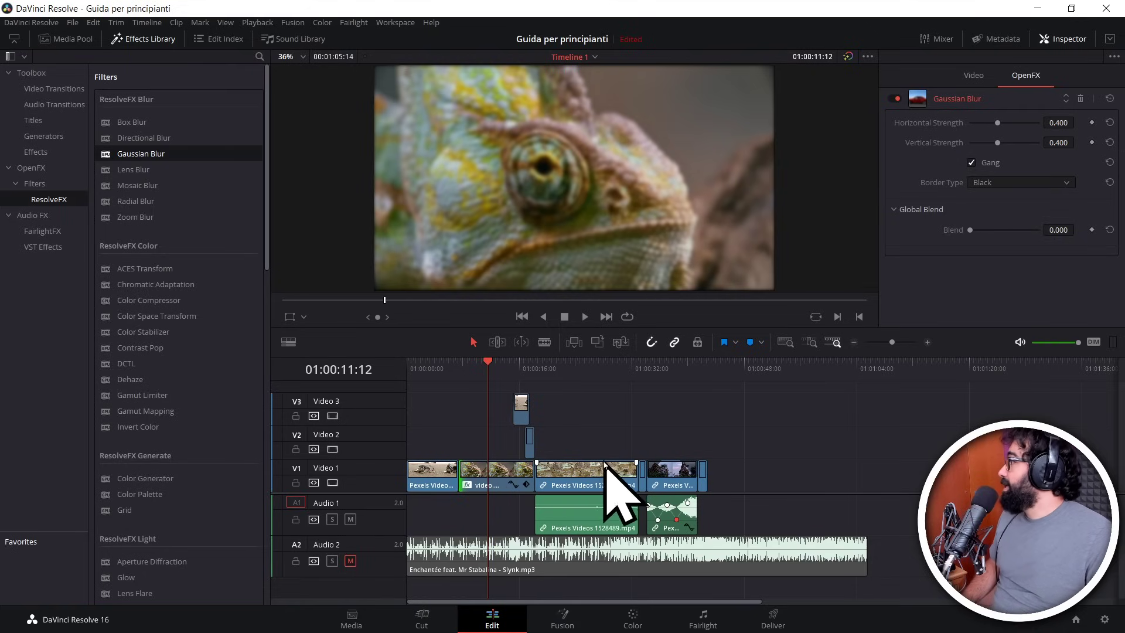
Step: Apply Gaussian Blur to the penguin clip and adjust its horizontal and vertical strengths
{"action": "left_click", "coordinate": [580, 498]}
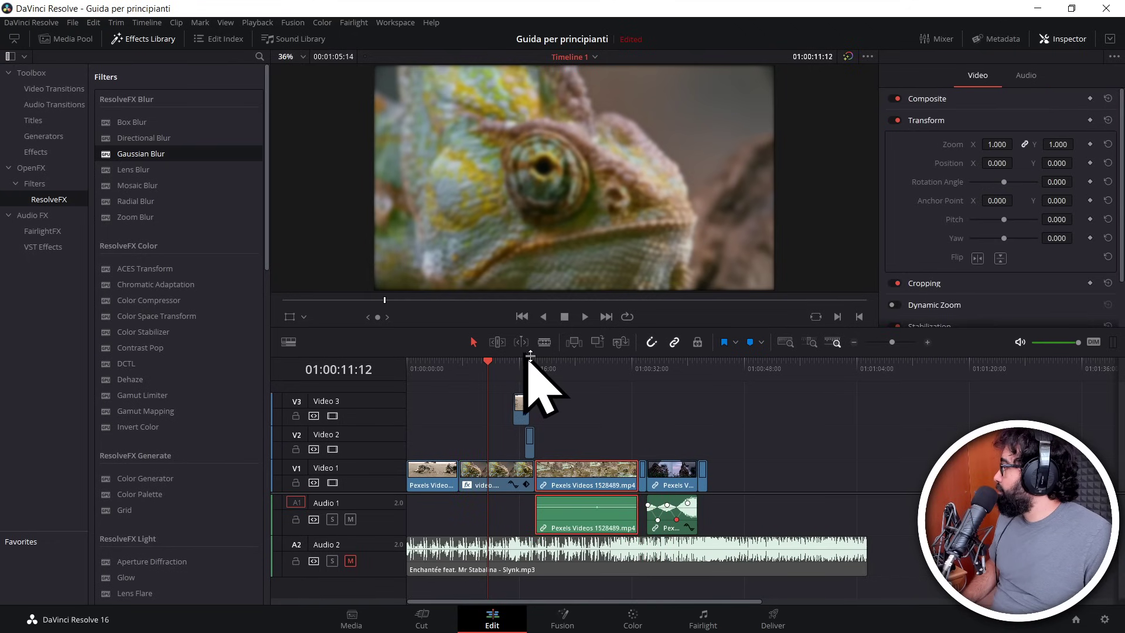
{"action": "left_click", "coordinate": [569, 364]}
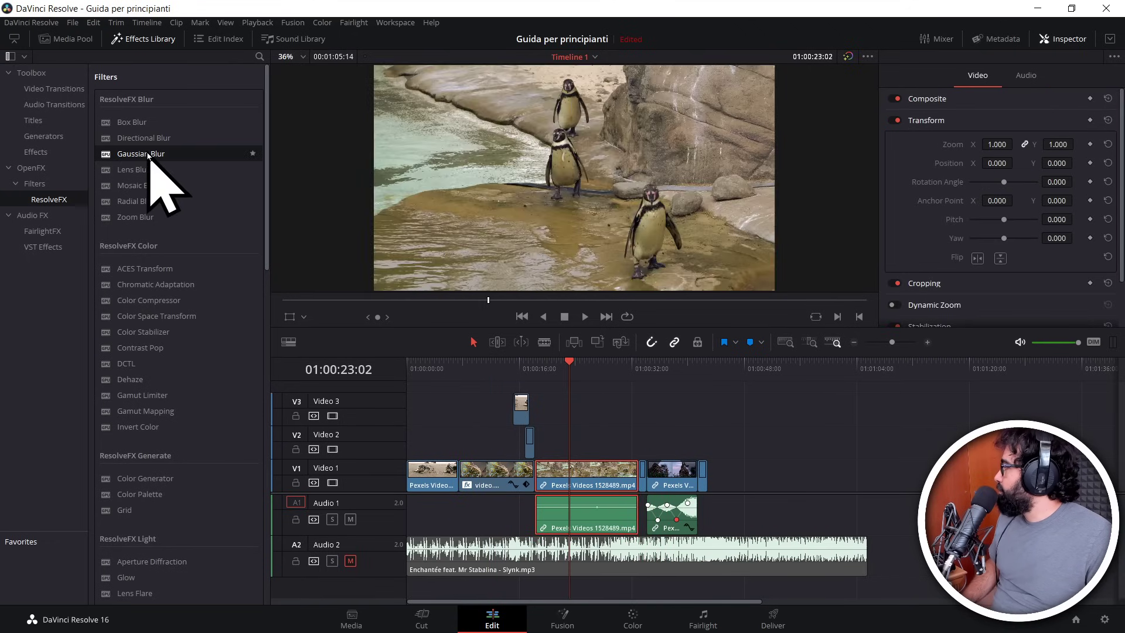
{"action": "left_click_drag", "start_coordinate": [147, 154], "coordinate": [571, 469]}
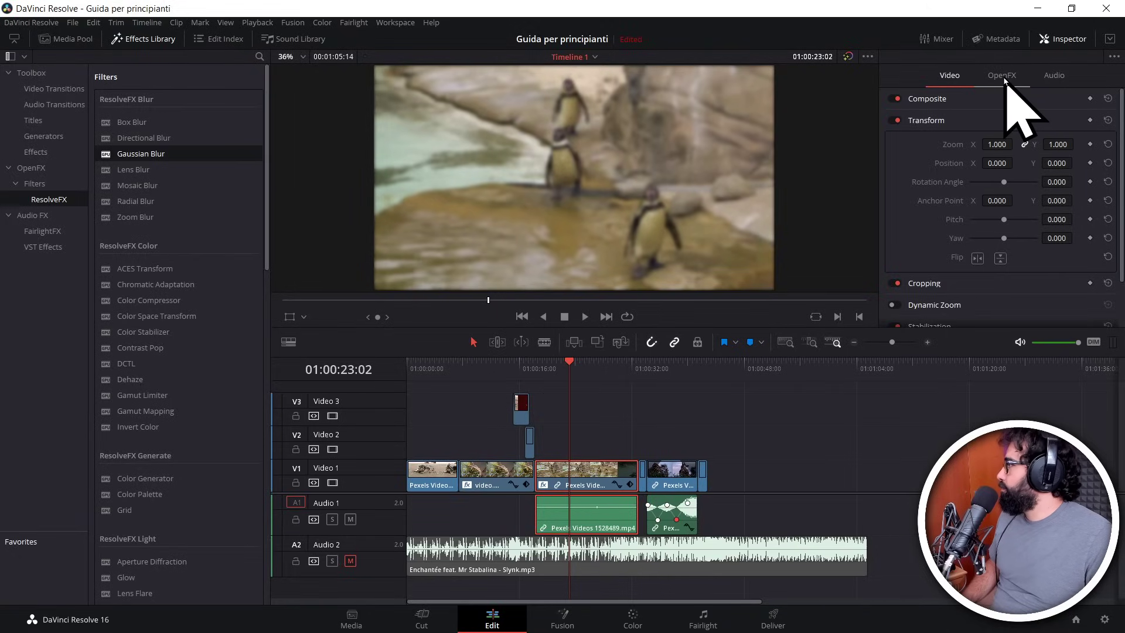
{"action": "left_click", "coordinate": [1003, 77]}
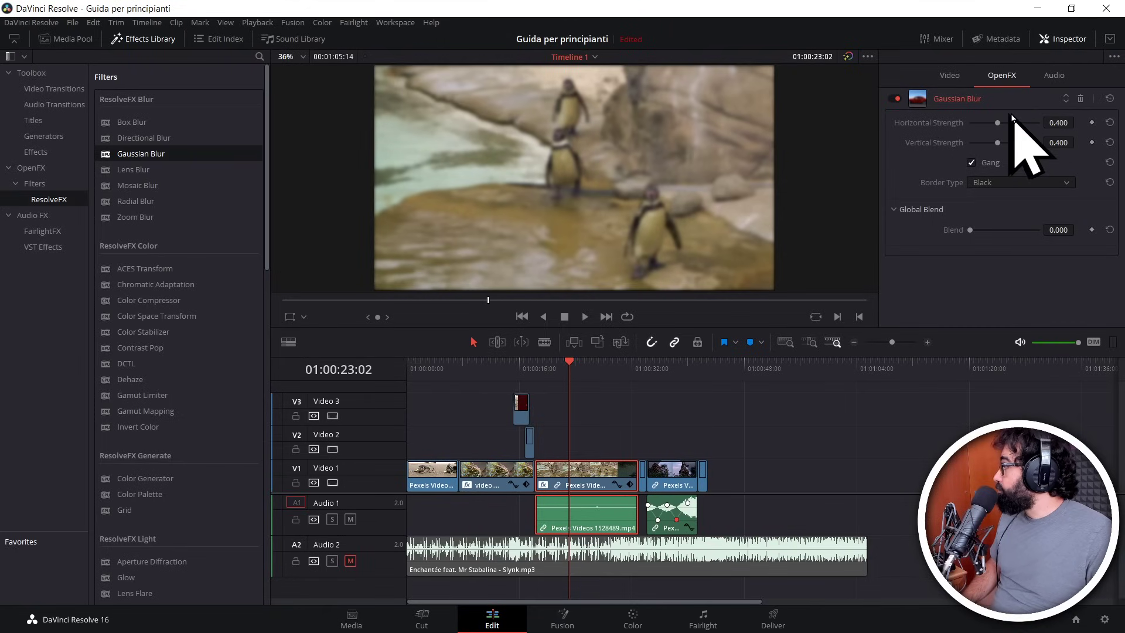
{"action": "mouse_move", "coordinate": [998, 123]}
{"action": "left_mouse_down"}
{"action": "mouse_move", "coordinate": [1003, 145]}
{"action": "mouse_move", "coordinate": [1002, 131]}
{"action": "left_mouse_up"}
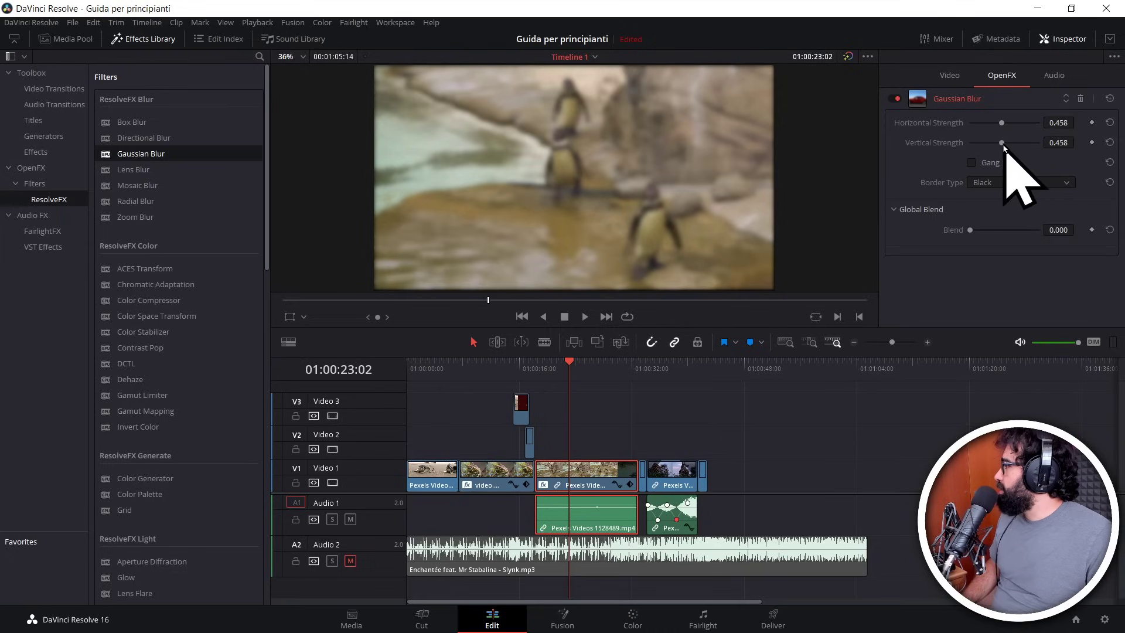
{"action": "mouse_move", "coordinate": [1003, 146]}
{"action": "left_mouse_down"}
{"action": "mouse_move", "coordinate": [993, 170]}
{"action": "mouse_move", "coordinate": [1030, 149]}
{"action": "mouse_move", "coordinate": [993, 154]}
{"action": "left_mouse_up"}
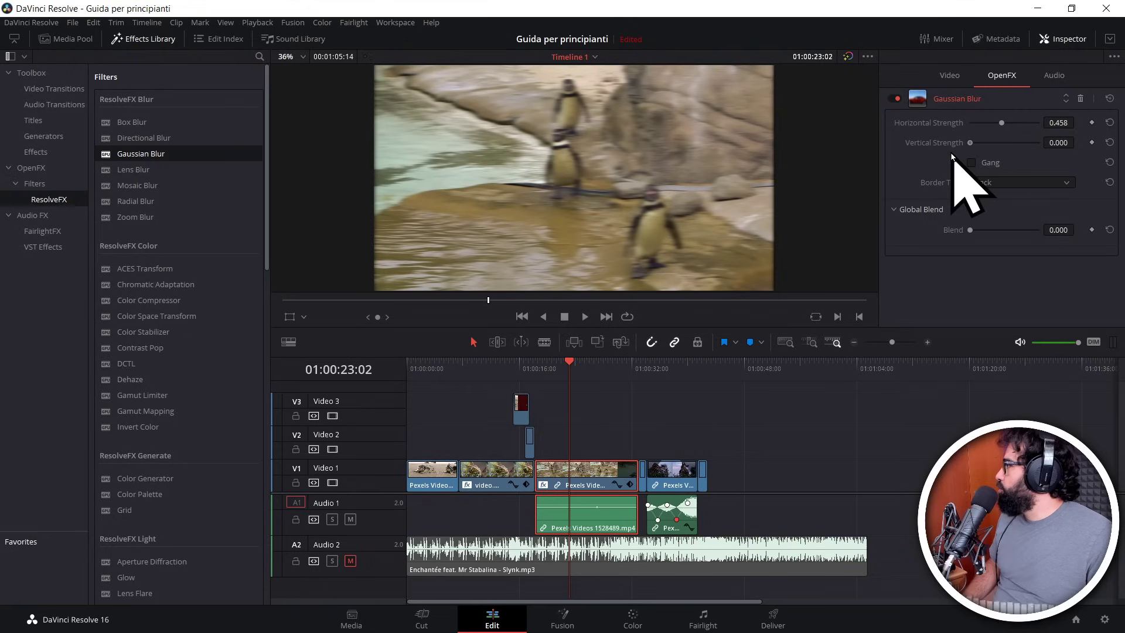
{"action": "left_click_drag", "start_coordinate": [1013, 125], "coordinate": [1031, 130]}
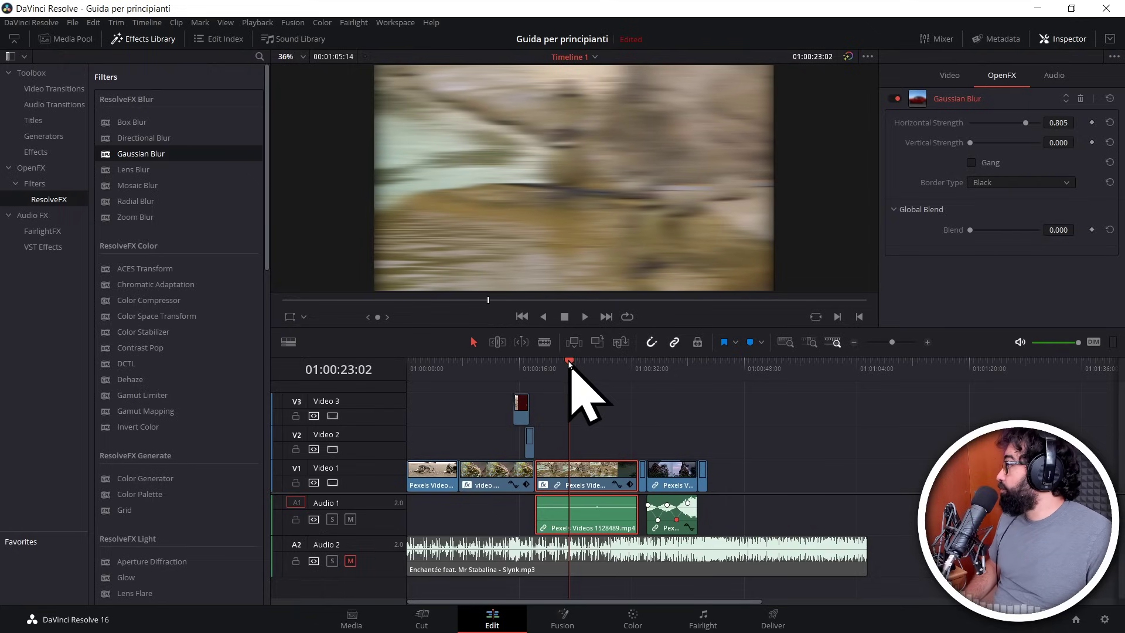
Step: Keyframe horizontal blur from 0 up to near full strength and back to 0, then play it
{"action": "left_click_drag", "start_coordinate": [569, 364], "coordinate": [535, 363]}
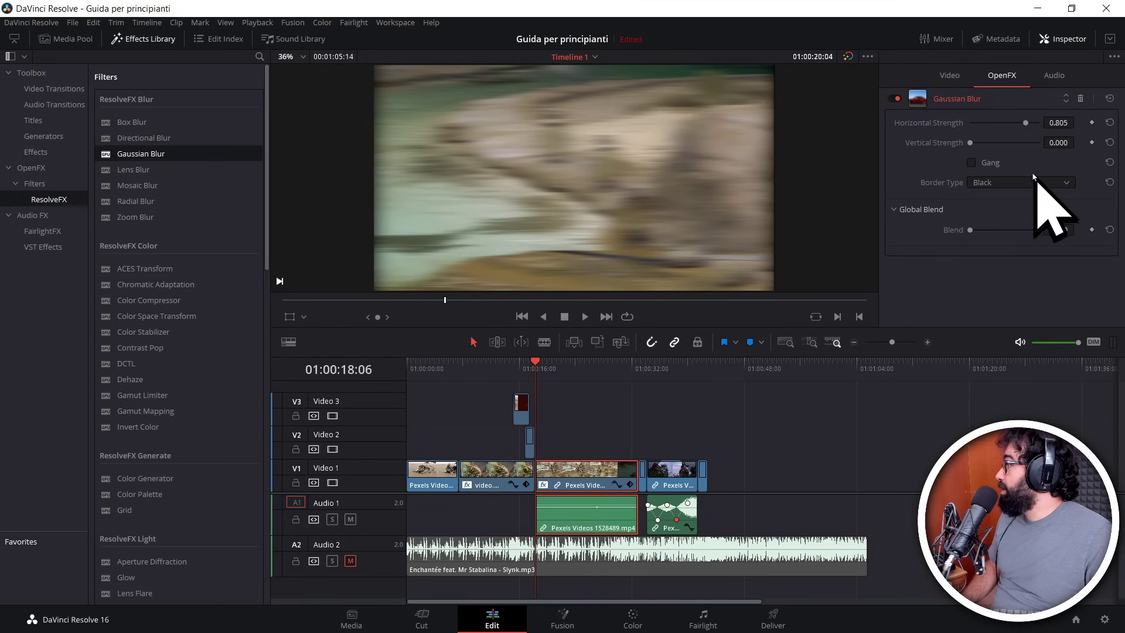
{"action": "left_click_drag", "start_coordinate": [1026, 123], "coordinate": [968, 126]}
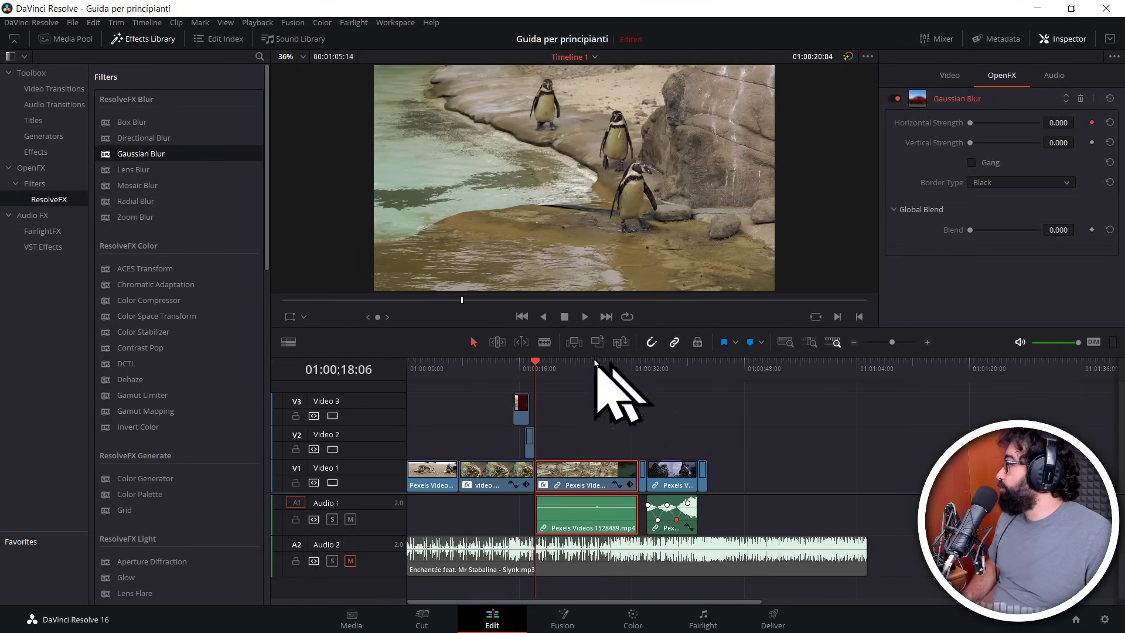
{"action": "left_click_drag", "start_coordinate": [536, 362], "coordinate": [573, 366]}
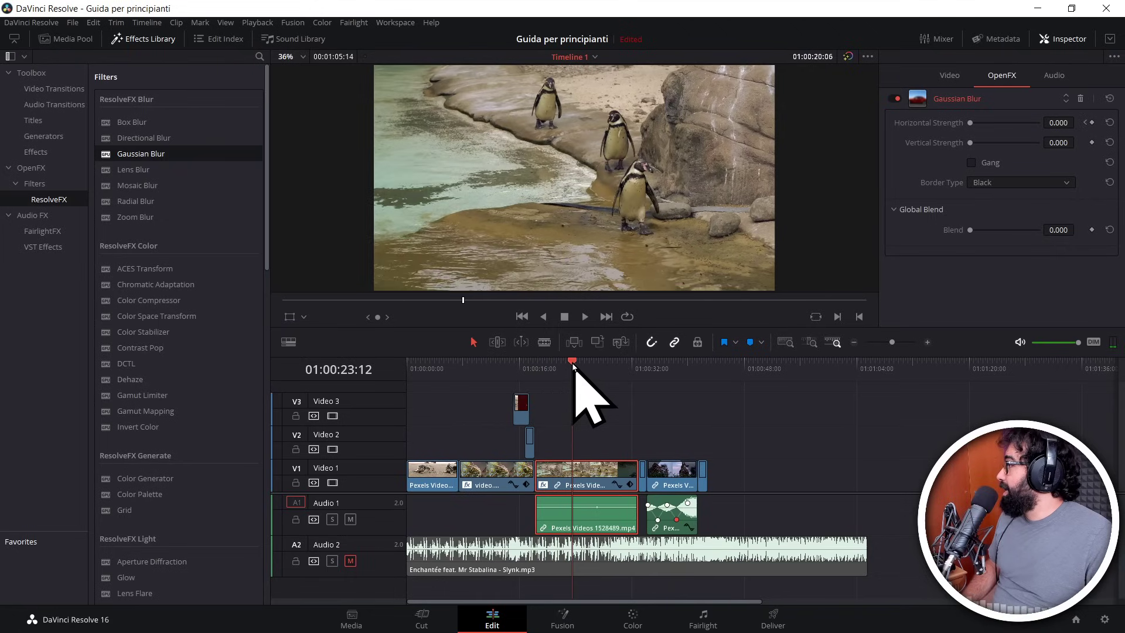
{"action": "left_click_drag", "start_coordinate": [971, 124], "coordinate": [1040, 129]}
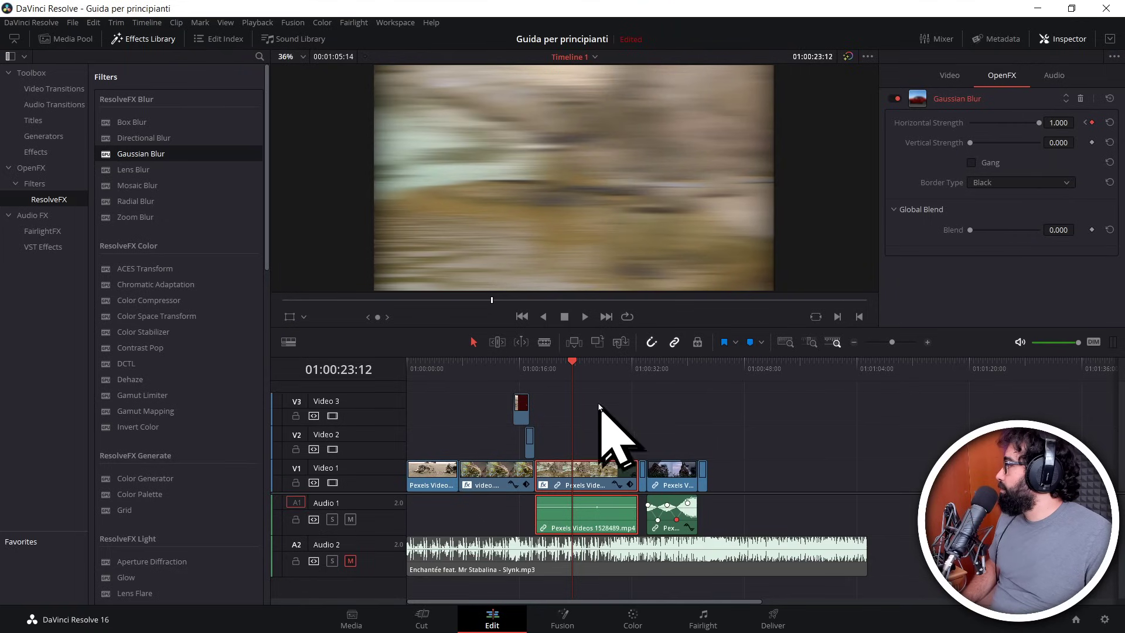
{"action": "left_click", "coordinate": [602, 366]}
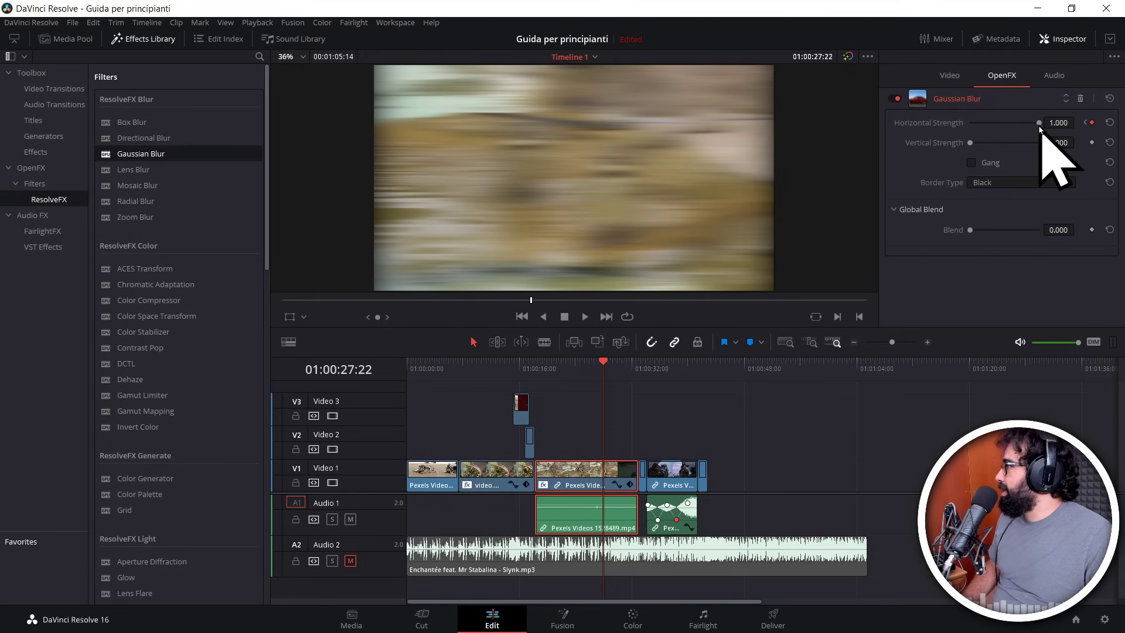
{"action": "left_click_drag", "start_coordinate": [1037, 123], "coordinate": [970, 123]}
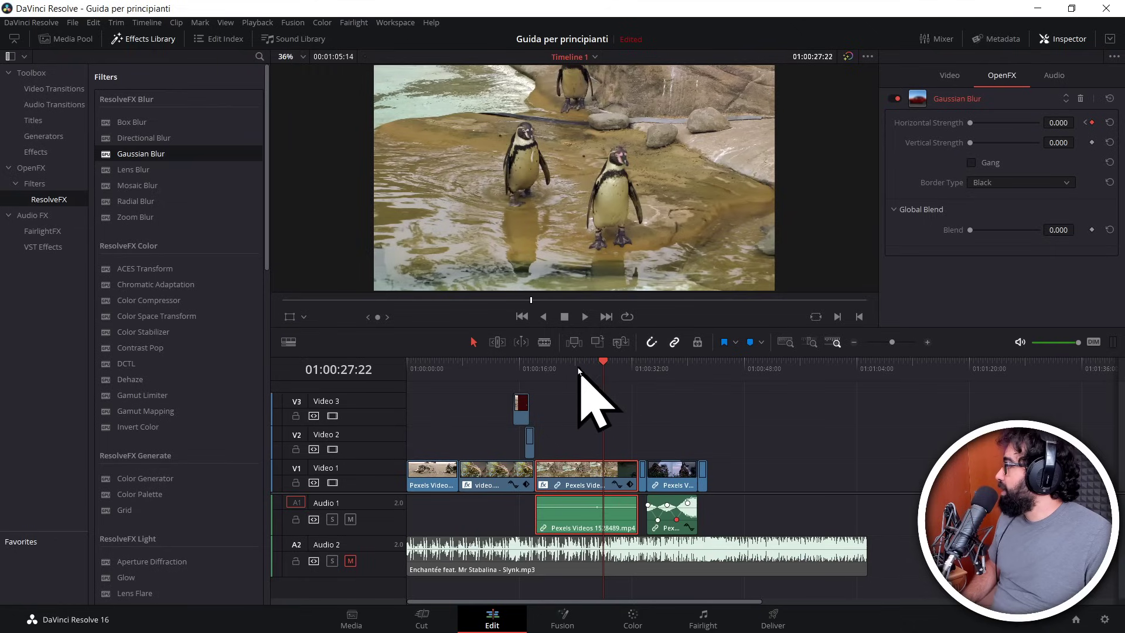
{"action": "left_click_drag", "start_coordinate": [603, 366], "coordinate": [536, 366]}
{"action": "key", "text": "space"}
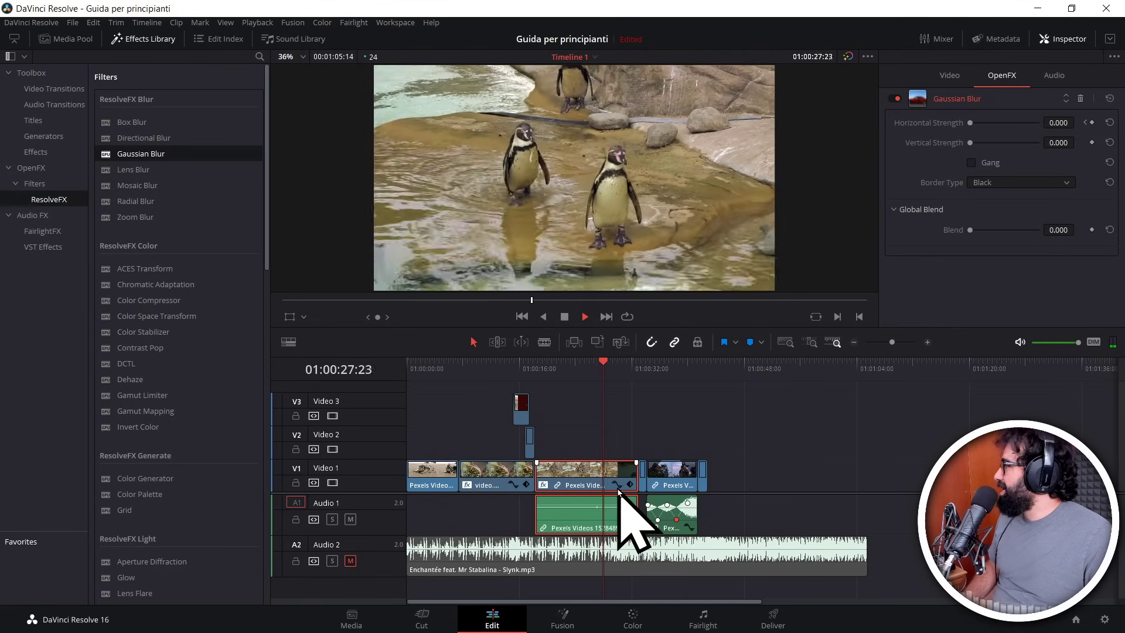
{"action": "key", "text": "space"}
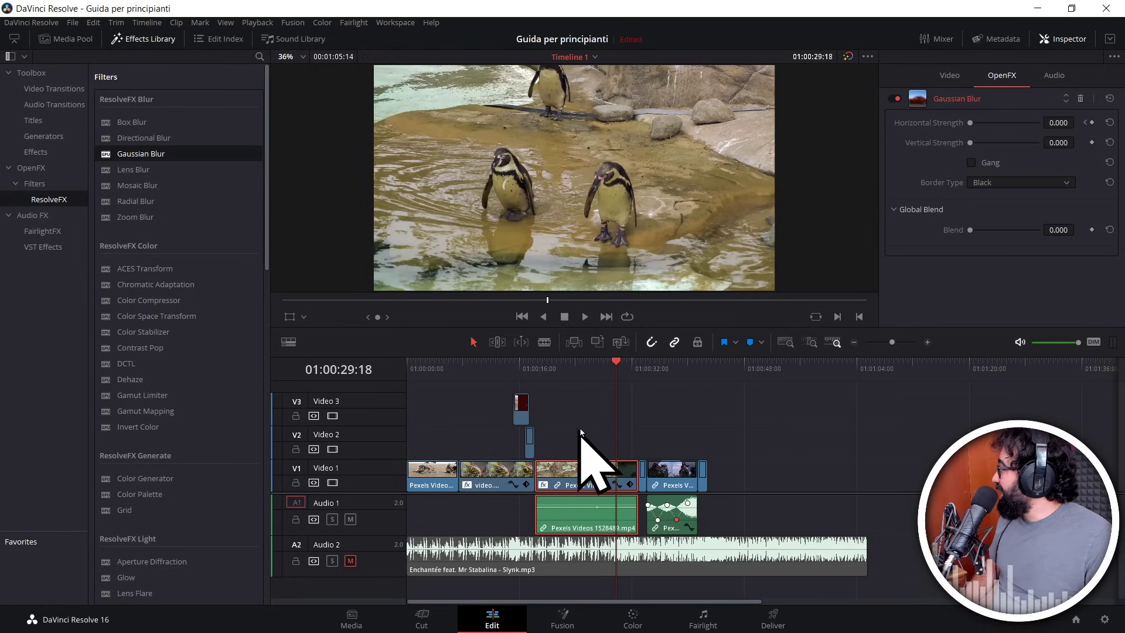
Step: Apply the Light Rays effect to the opening seal clip on V1 and play it back
{"action": "left_click", "coordinate": [426, 369]}
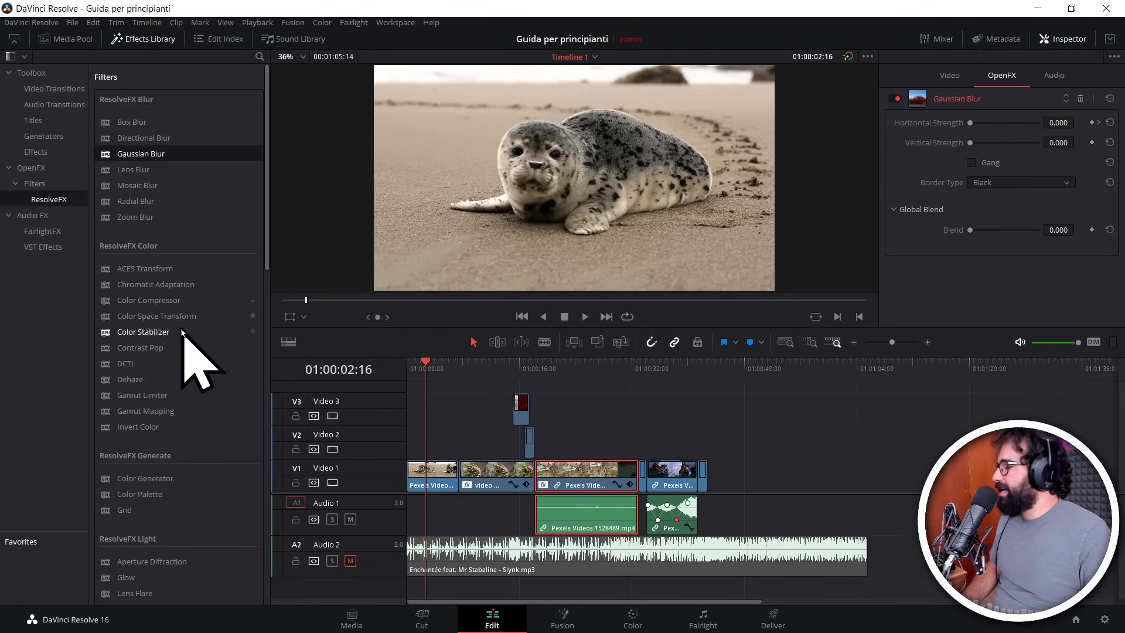
{"action": "scroll", "coordinate": [175, 352], "scroll_direction": "down", "scroll_amount": 3}
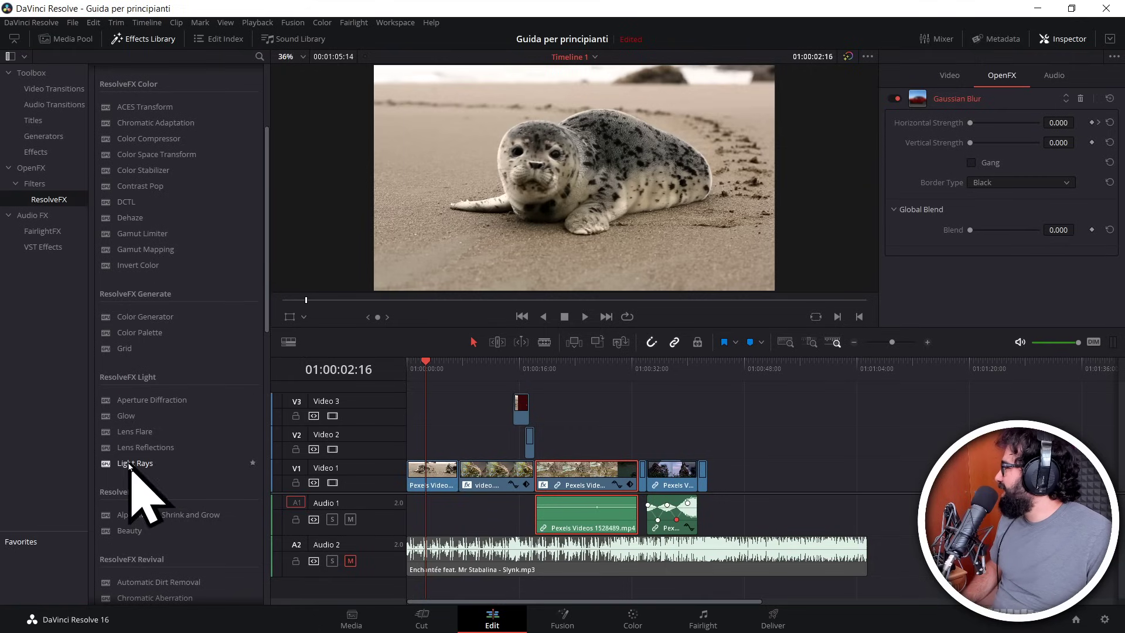
{"action": "left_click_drag", "start_coordinate": [135, 463], "coordinate": [437, 476]}
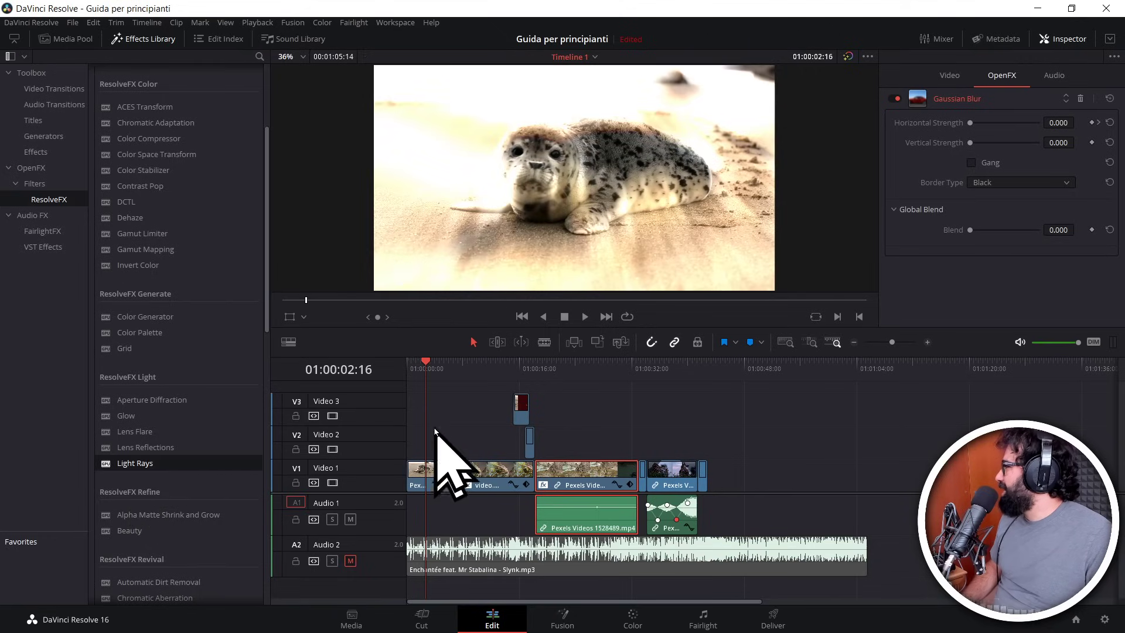
{"action": "left_click_drag", "start_coordinate": [424, 363], "coordinate": [414, 363]}
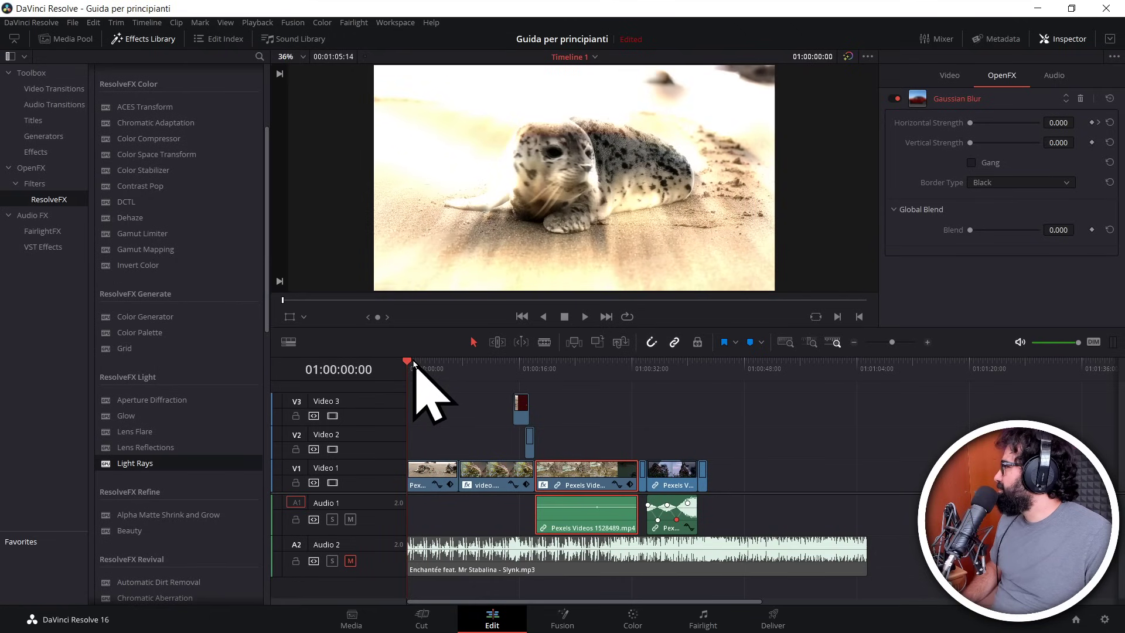
{"action": "left_click", "coordinate": [433, 472]}
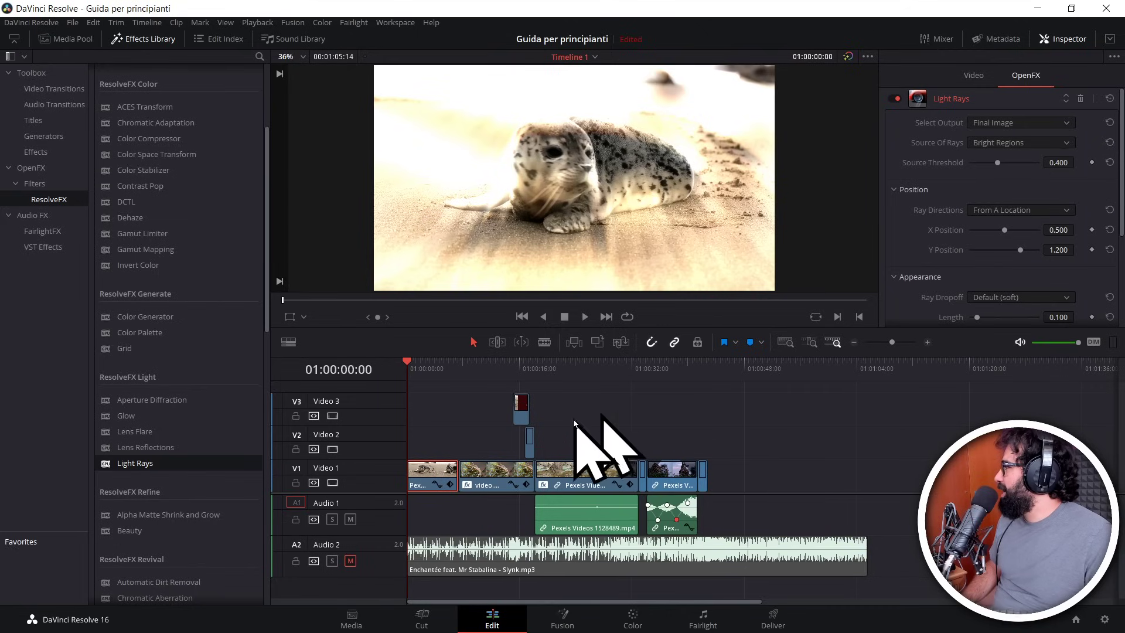
{"action": "key", "text": "space"}
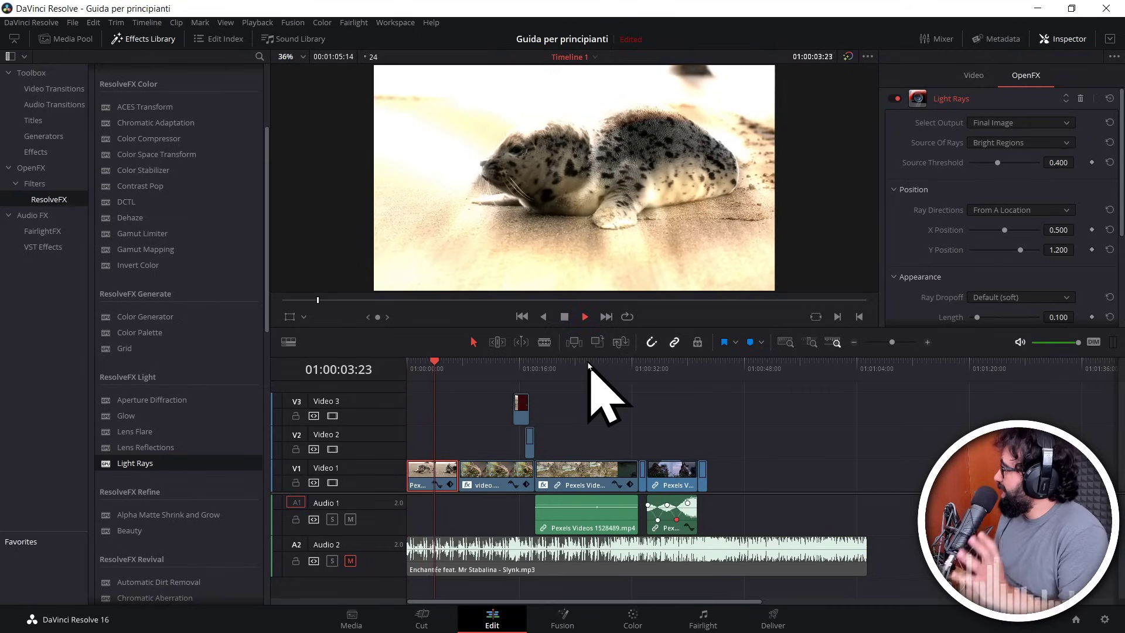
{"action": "key", "text": "space"}
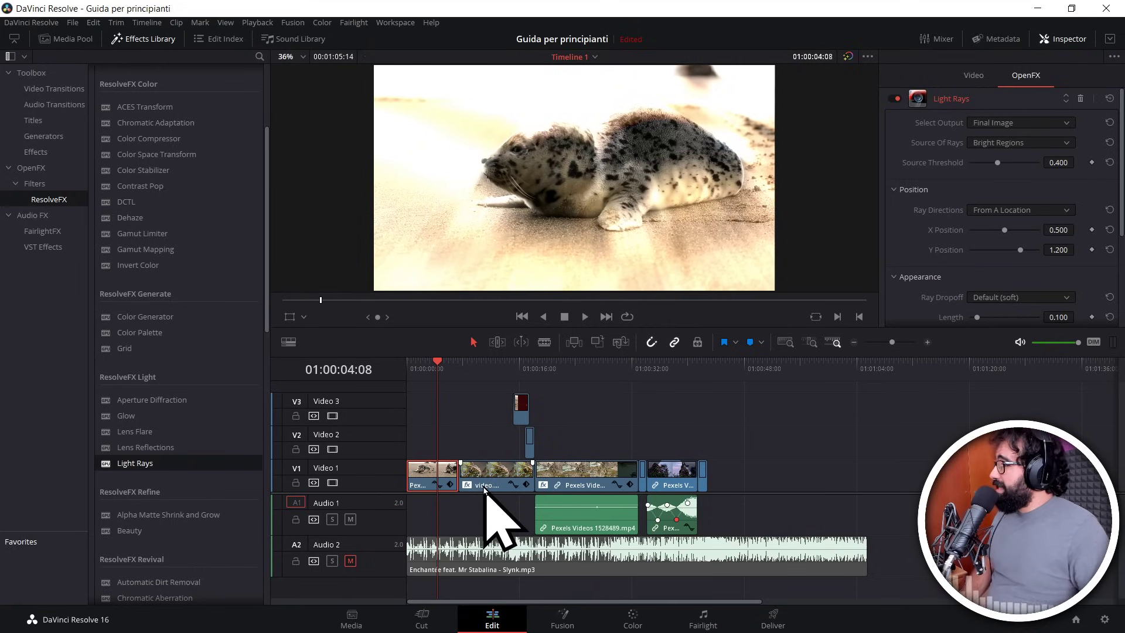
{"action": "key", "text": "space"}
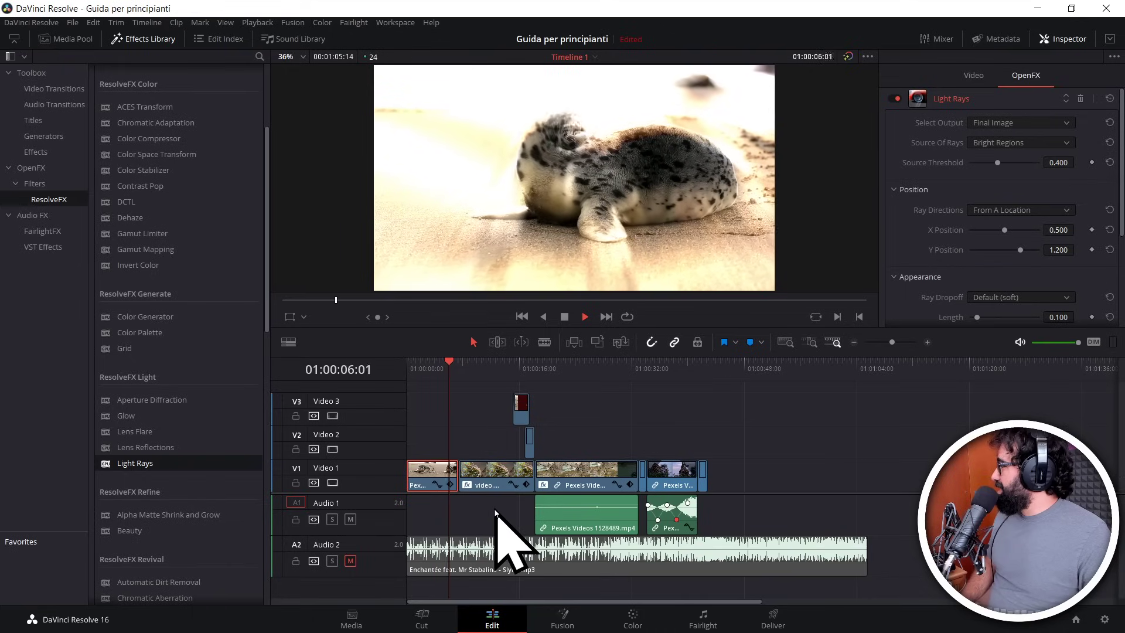
{"action": "key", "text": "space"}
Step: Unmute the A2 background music track and play from the first frame
{"action": "left_click_drag", "start_coordinate": [453, 363], "coordinate": [403, 369]}
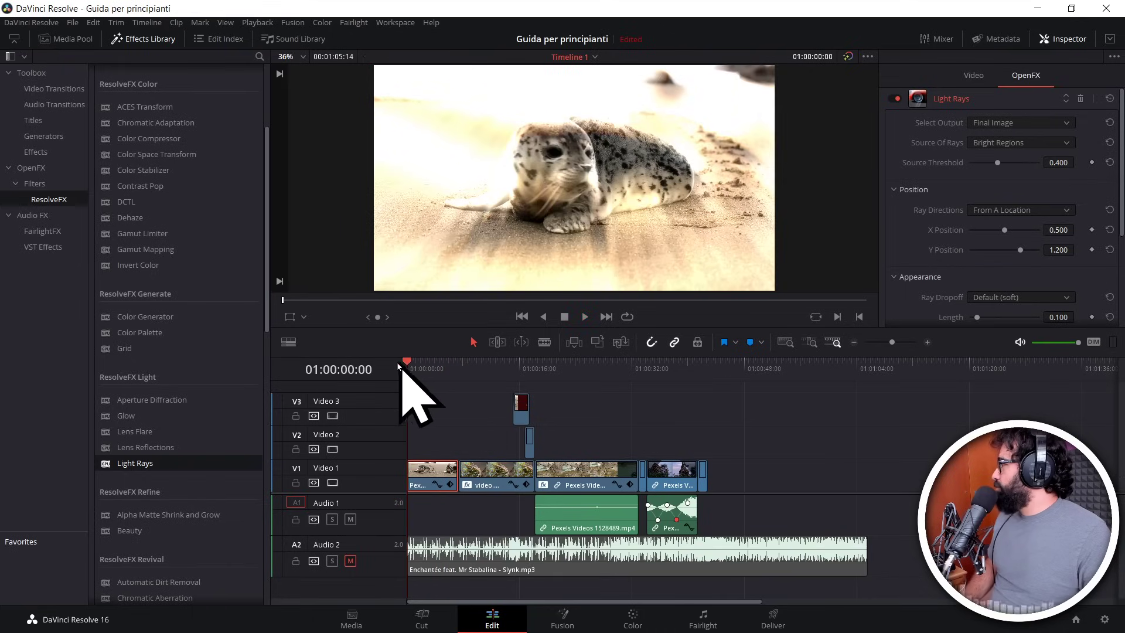
{"action": "left_click", "coordinate": [351, 561]}
{"action": "key", "text": "space"}
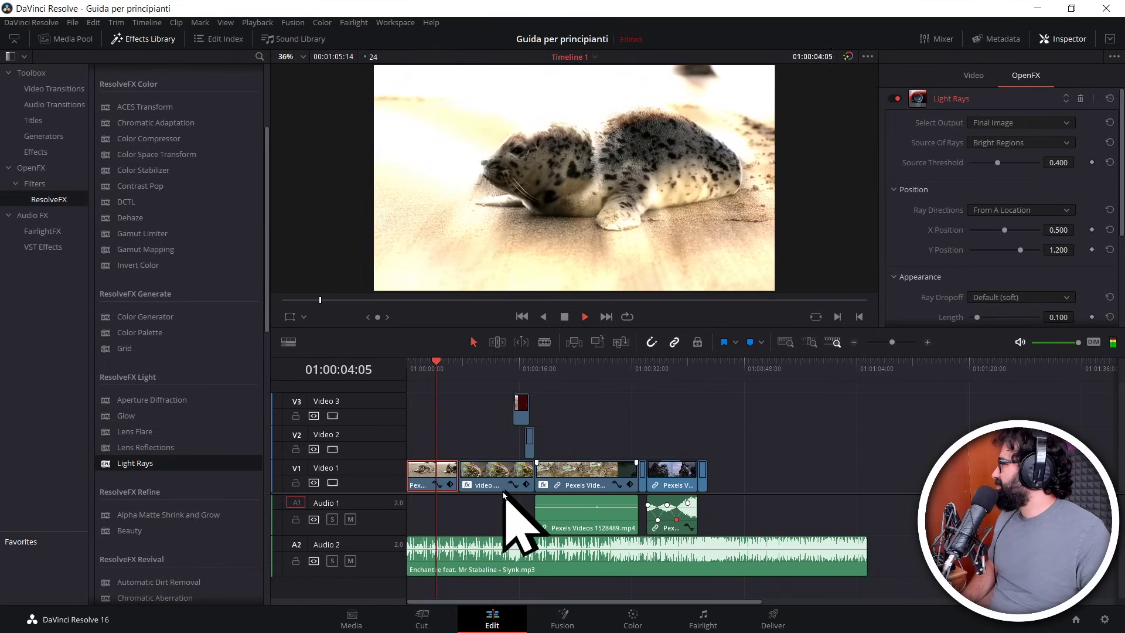
{"action": "key", "text": "space"}
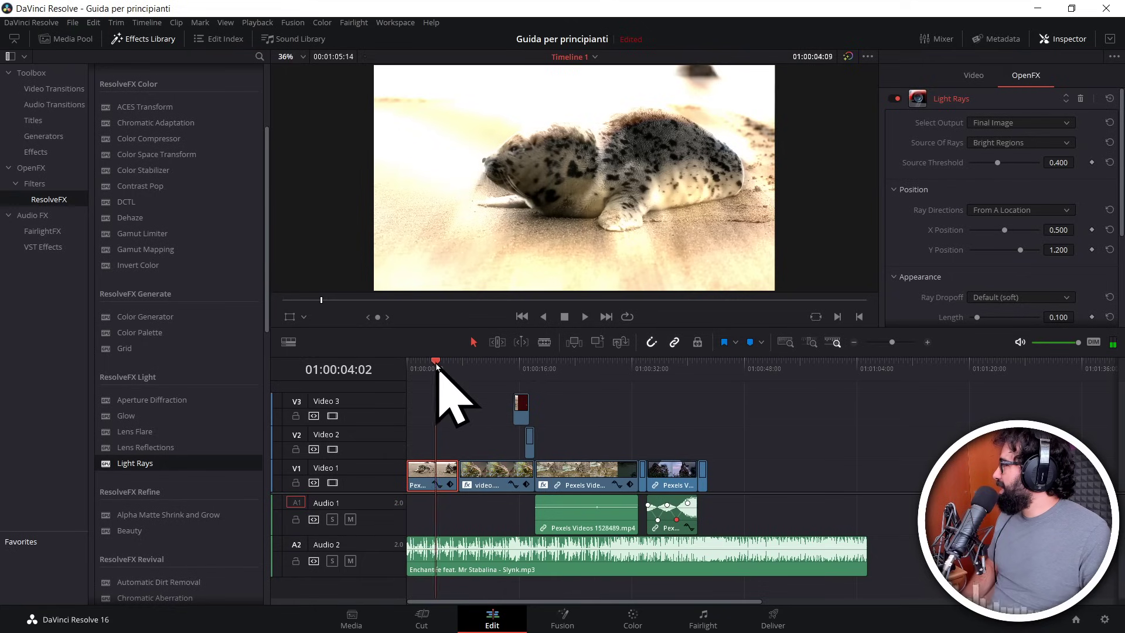
Step: Keyframe the Light Rays Source Threshold from 0.686 down to 0.084 and preview it
{"action": "left_click_drag", "start_coordinate": [436, 366], "coordinate": [397, 370]}
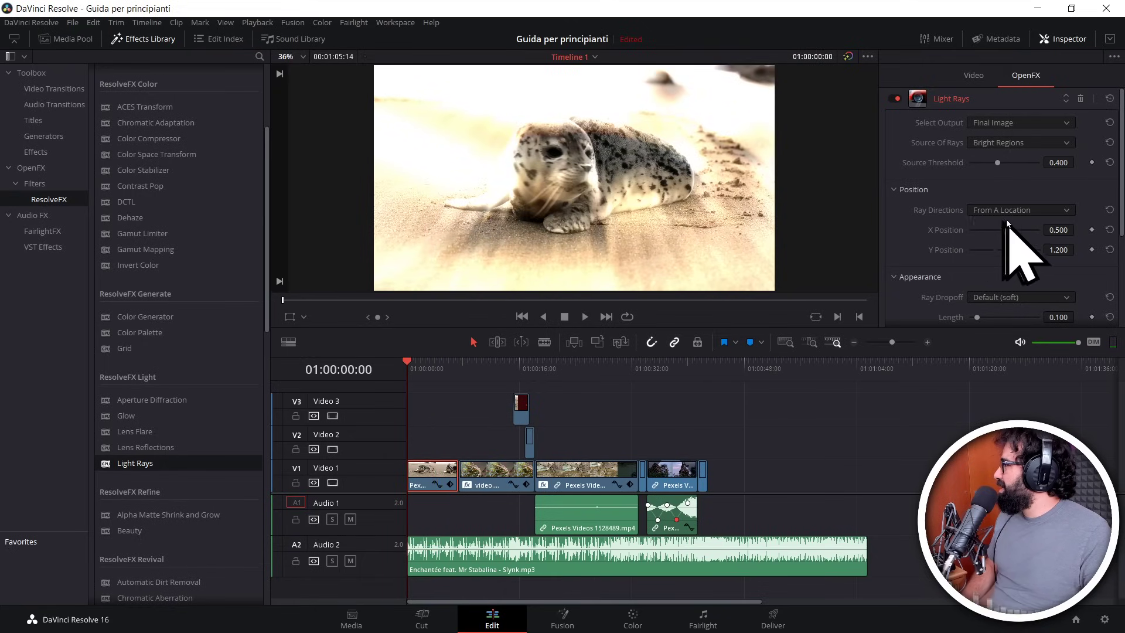
{"action": "left_click_drag", "start_coordinate": [997, 164], "coordinate": [1046, 172]}
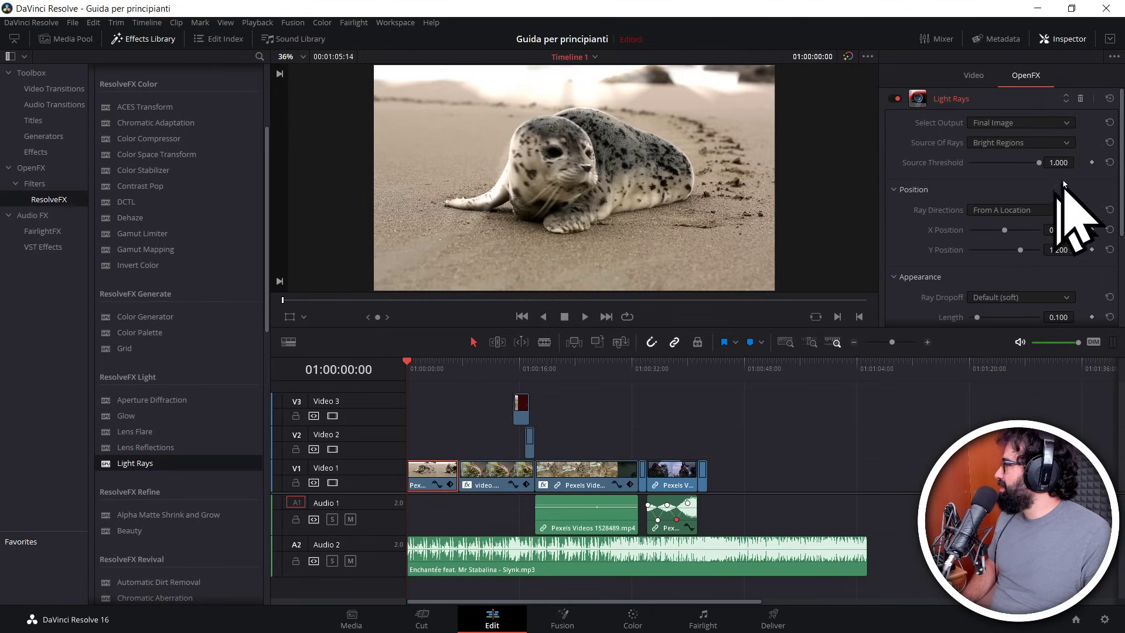
{"action": "left_click", "coordinate": [1092, 163]}
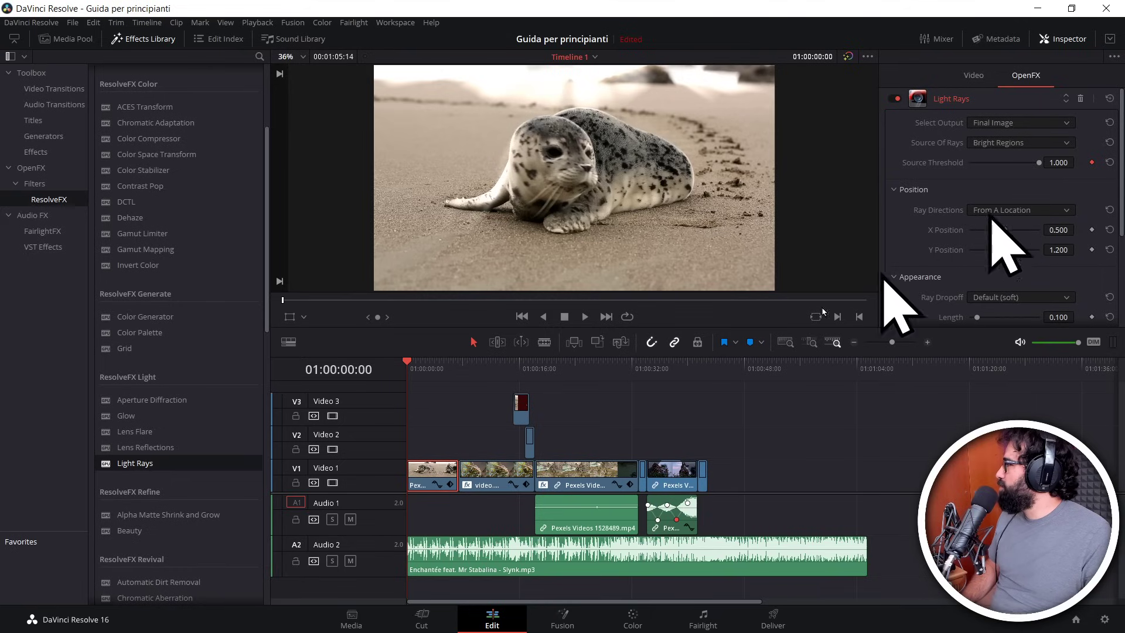
{"action": "left_click_drag", "start_coordinate": [438, 364], "coordinate": [446, 364]}
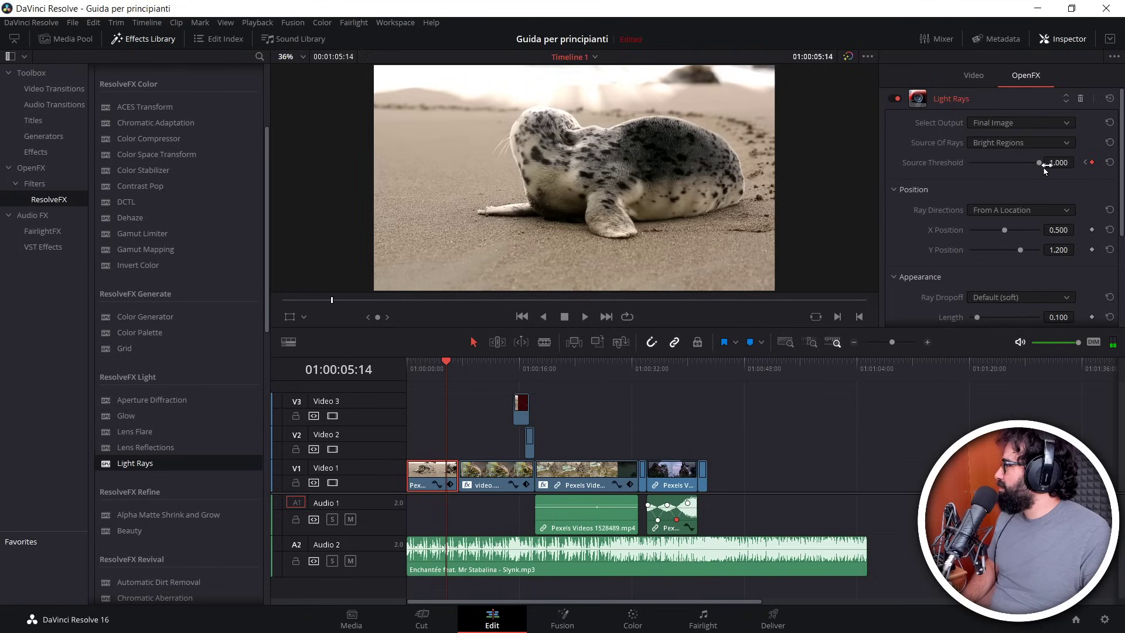
{"action": "left_click_drag", "start_coordinate": [1039, 163], "coordinate": [976, 167]}
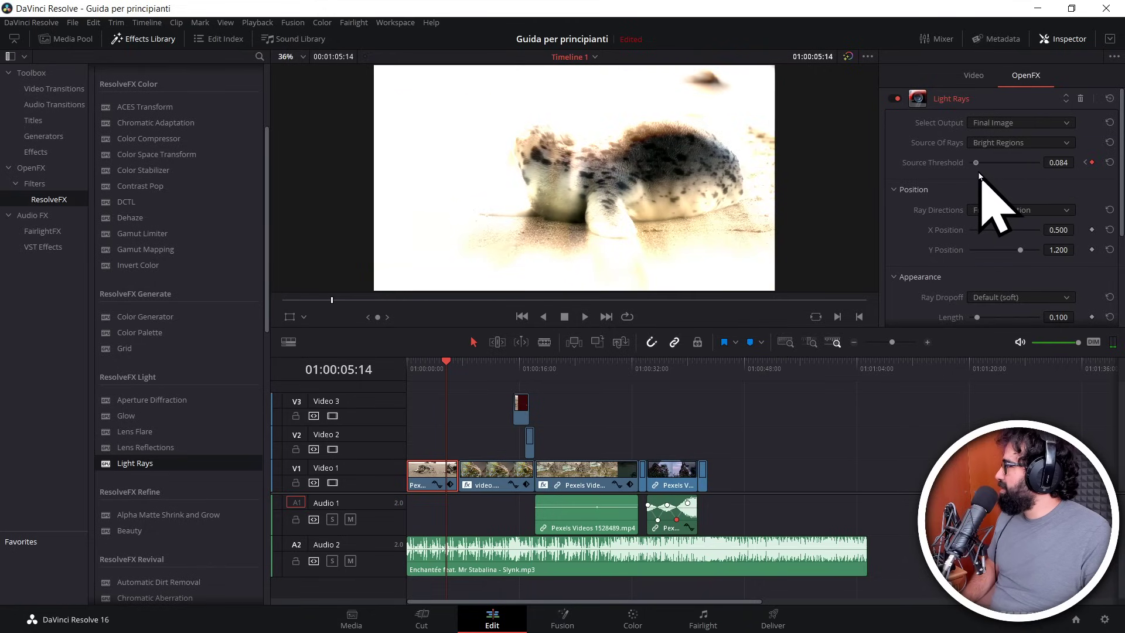
{"action": "left_click_drag", "start_coordinate": [443, 365], "coordinate": [414, 402]}
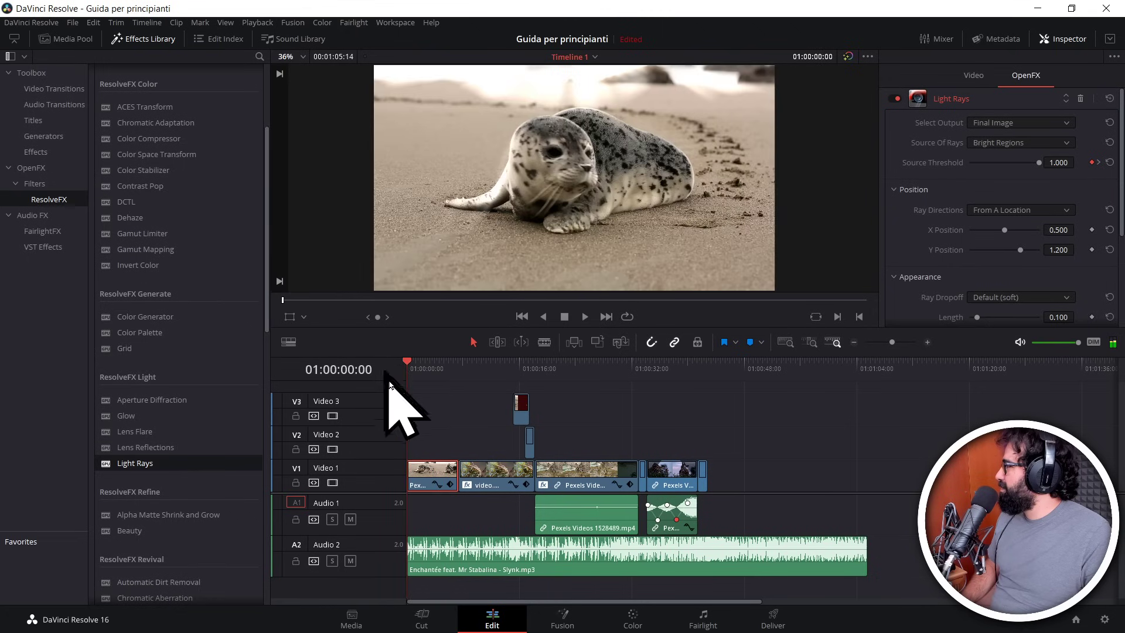
{"action": "key", "text": "space"}
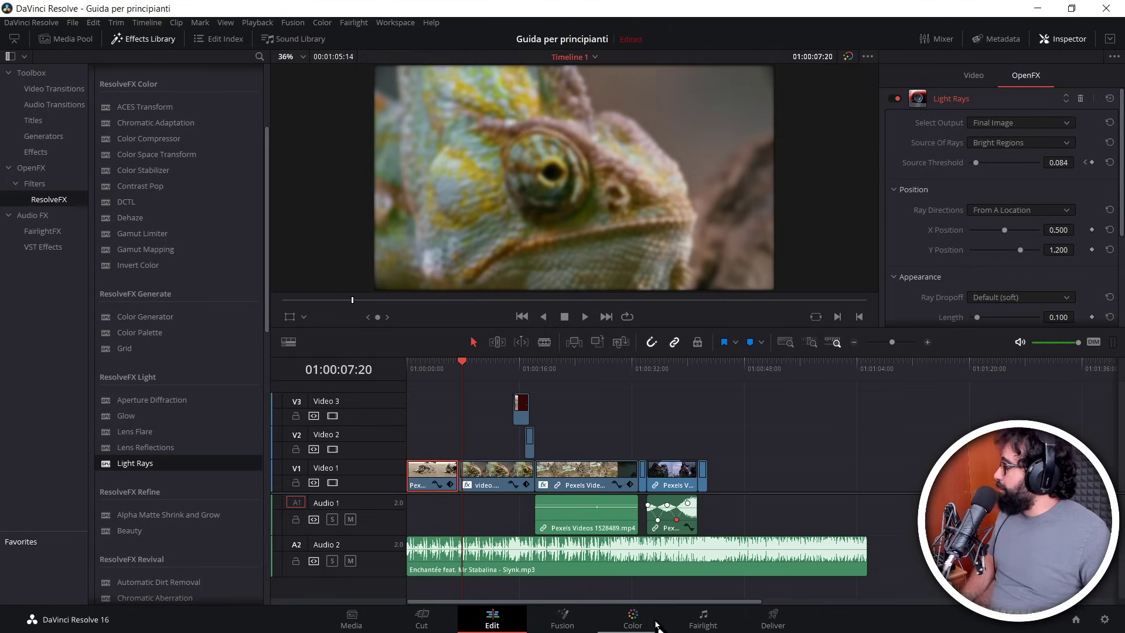
Step: Zoom into the timeline and preview the seal-to-chameleon cut
{"action": "left_click", "coordinate": [927, 342]}
{"action": "left_click", "coordinate": [926, 342]}
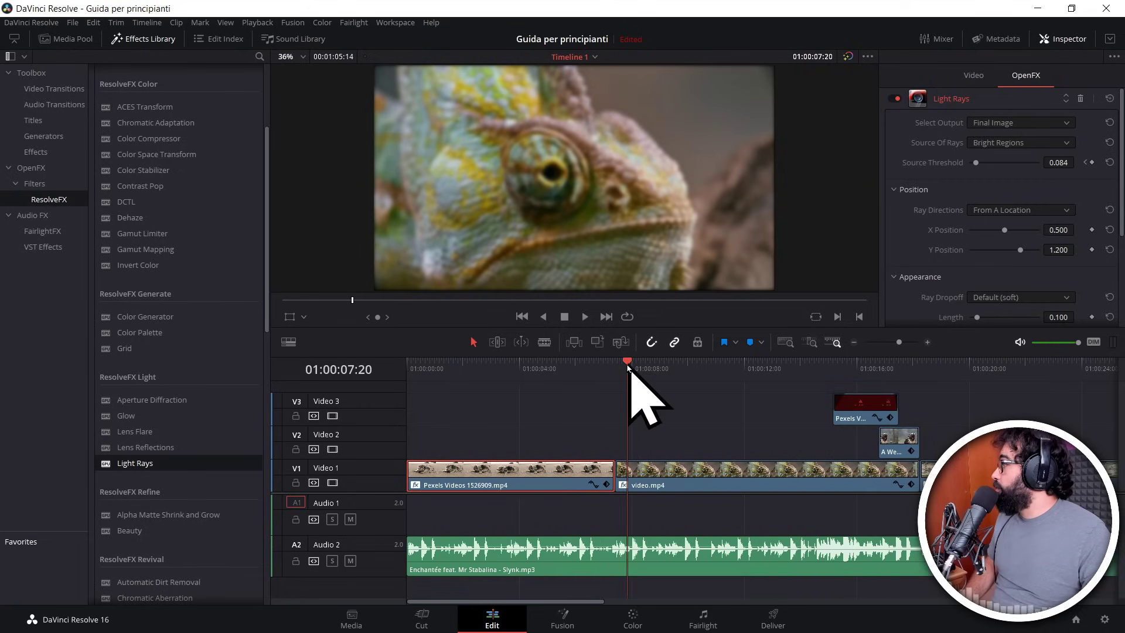
{"action": "left_click_drag", "start_coordinate": [628, 367], "coordinate": [603, 364]}
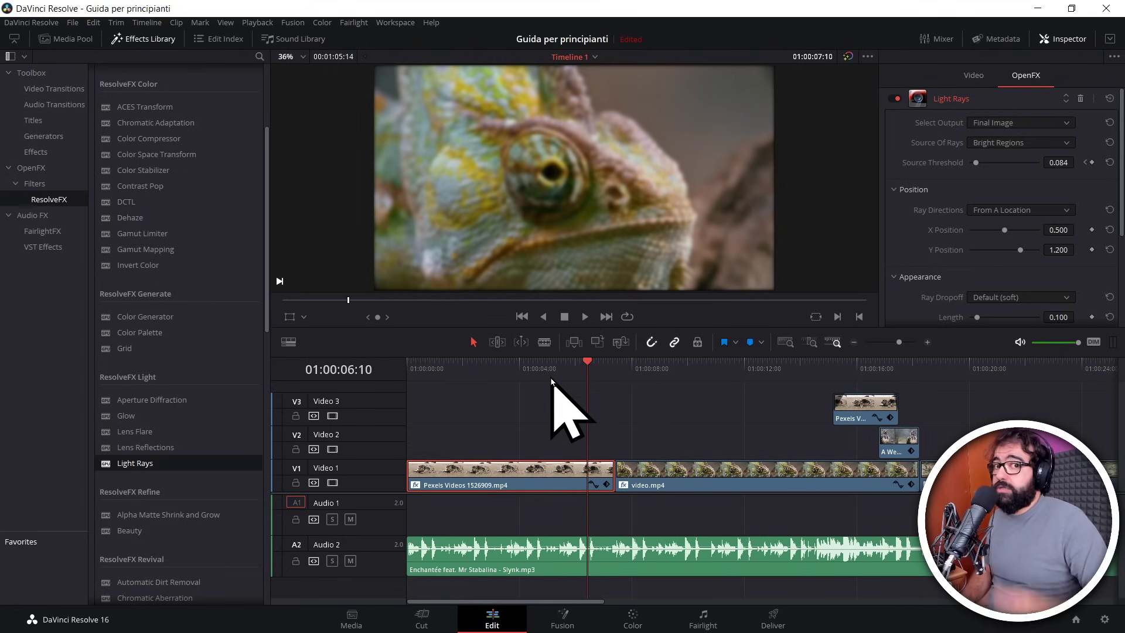
{"action": "key", "text": "space"}
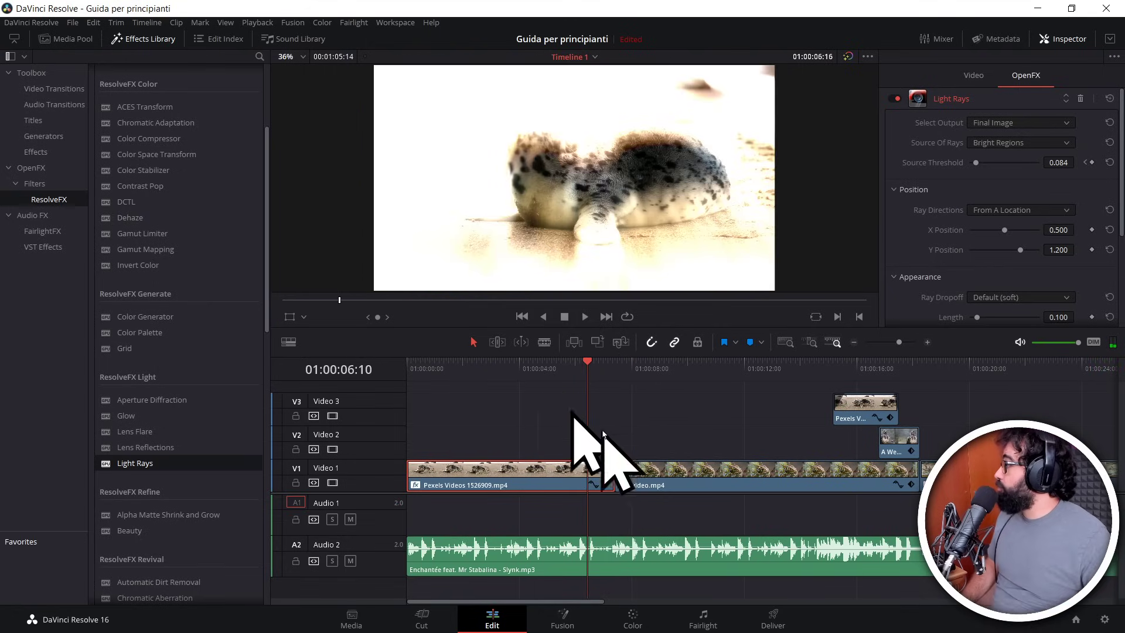
{"action": "key", "text": "space"}
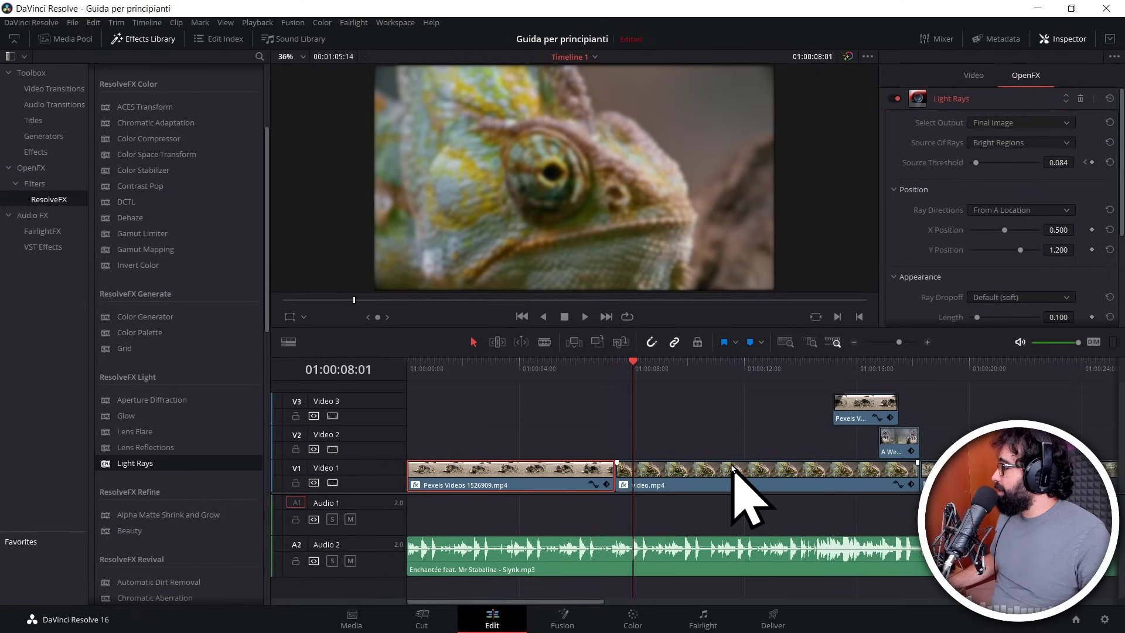
Step: Turn off snapping, test sliding video.mp4 over the Pexels clip, then undo the move
{"action": "left_click", "coordinate": [732, 467]}
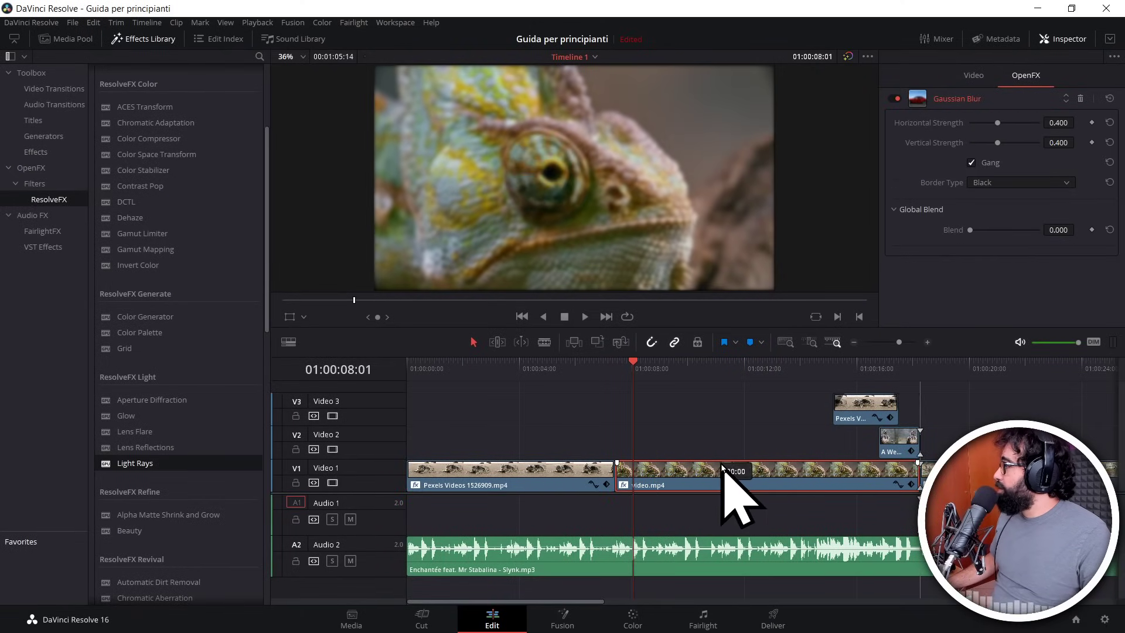
{"action": "left_click", "coordinate": [652, 344]}
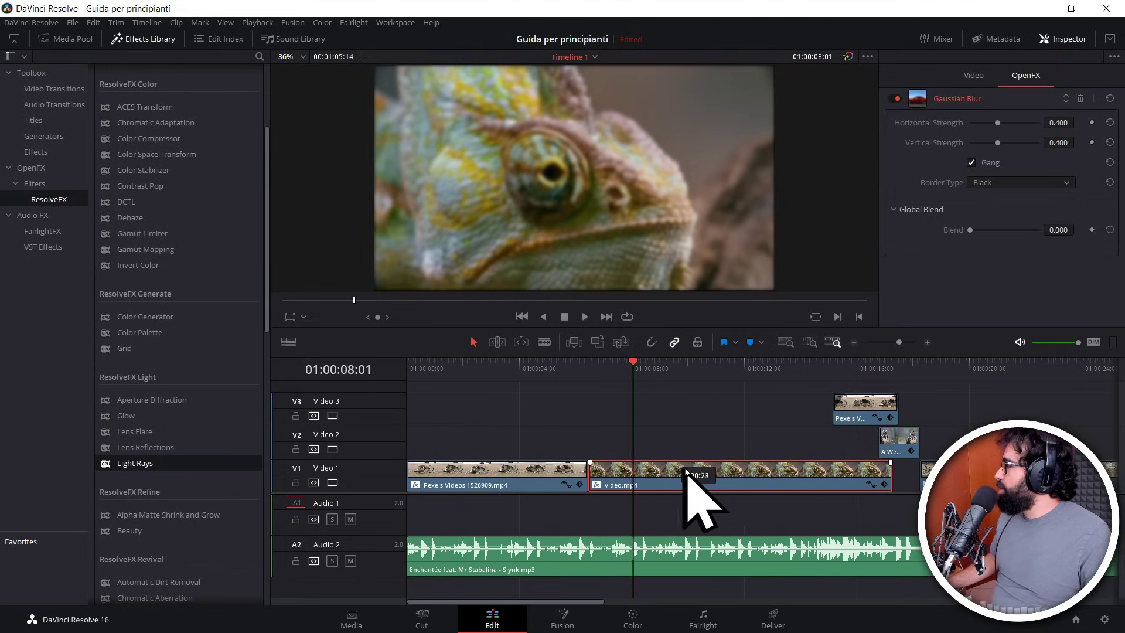
{"action": "mouse_move", "coordinate": [686, 468]}
{"action": "left_mouse_down"}
{"action": "mouse_move", "coordinate": [663, 468]}
{"action": "mouse_move", "coordinate": [724, 473]}
{"action": "mouse_move", "coordinate": [653, 469]}
{"action": "left_mouse_up"}
{"action": "key", "text": "ctrl+z"}
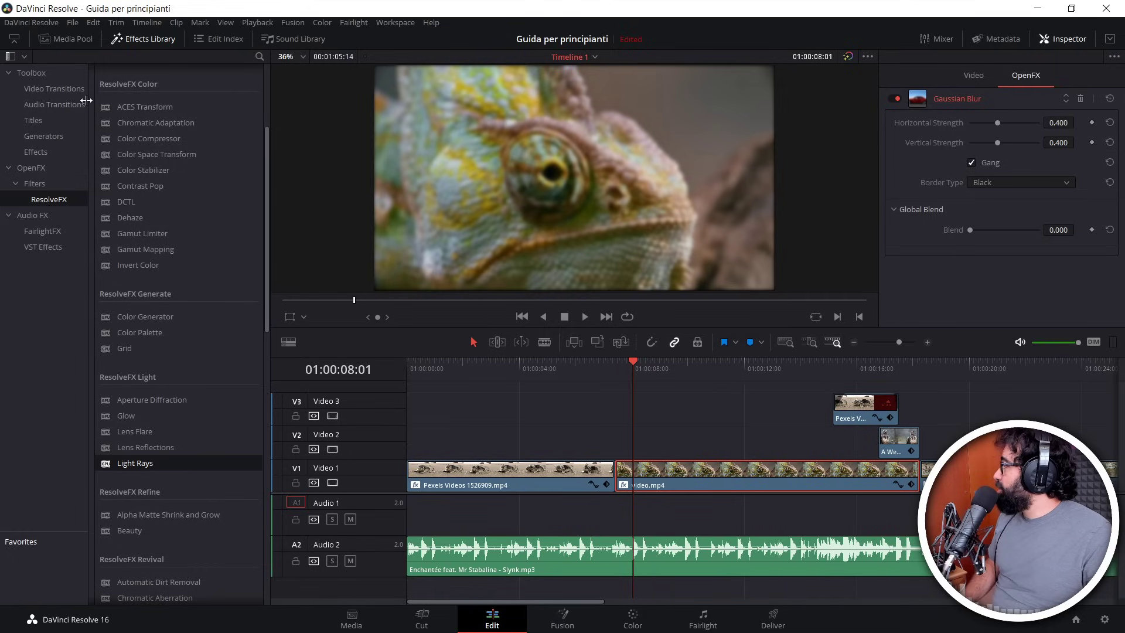
Step: Find the Additive Dissolve in Video Transitions and zoom in on the Pexels/video.mp4 cut
{"action": "left_click", "coordinate": [57, 91]}
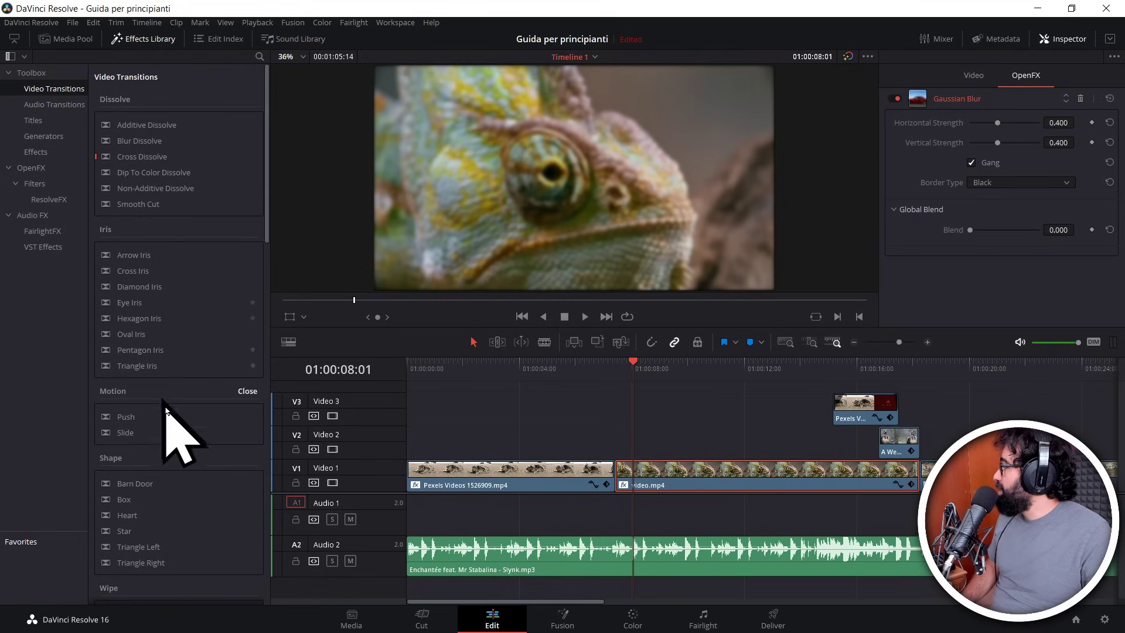
{"action": "scroll", "coordinate": [168, 432], "scroll_direction": "down", "scroll_amount": 3}
{"action": "scroll", "coordinate": [186, 459], "scroll_direction": "down", "scroll_amount": 7}
{"action": "scroll", "coordinate": [186, 475], "scroll_direction": "down", "scroll_amount": 2}
{"action": "scroll", "coordinate": [188, 477], "scroll_direction": "up", "scroll_amount": 5}
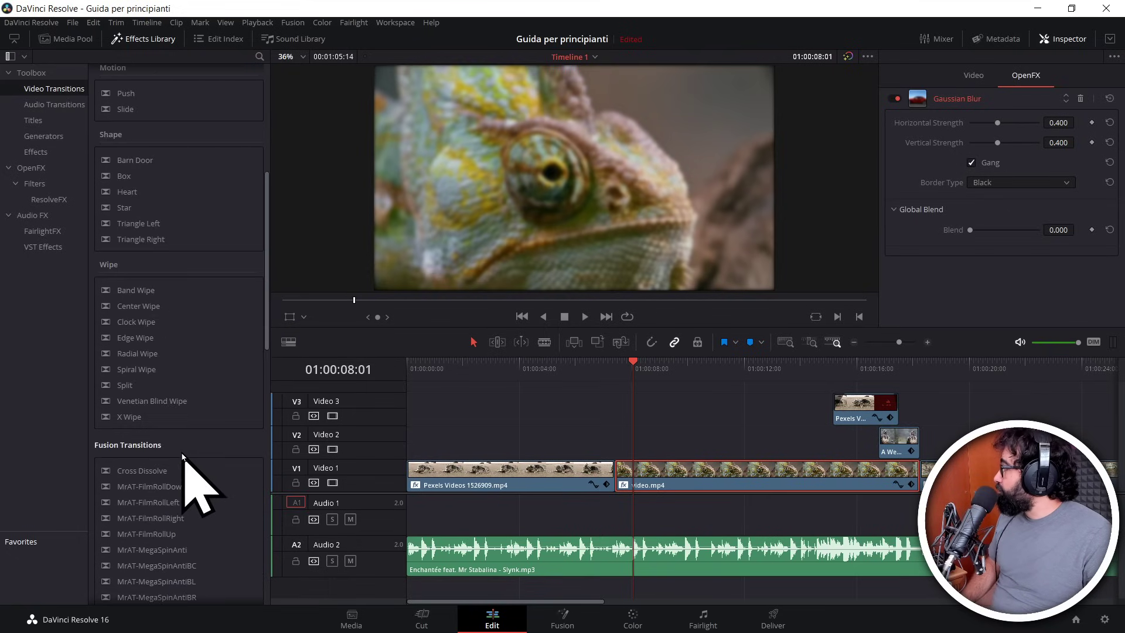
{"action": "scroll", "coordinate": [189, 477], "scroll_direction": "up", "scroll_amount": 7}
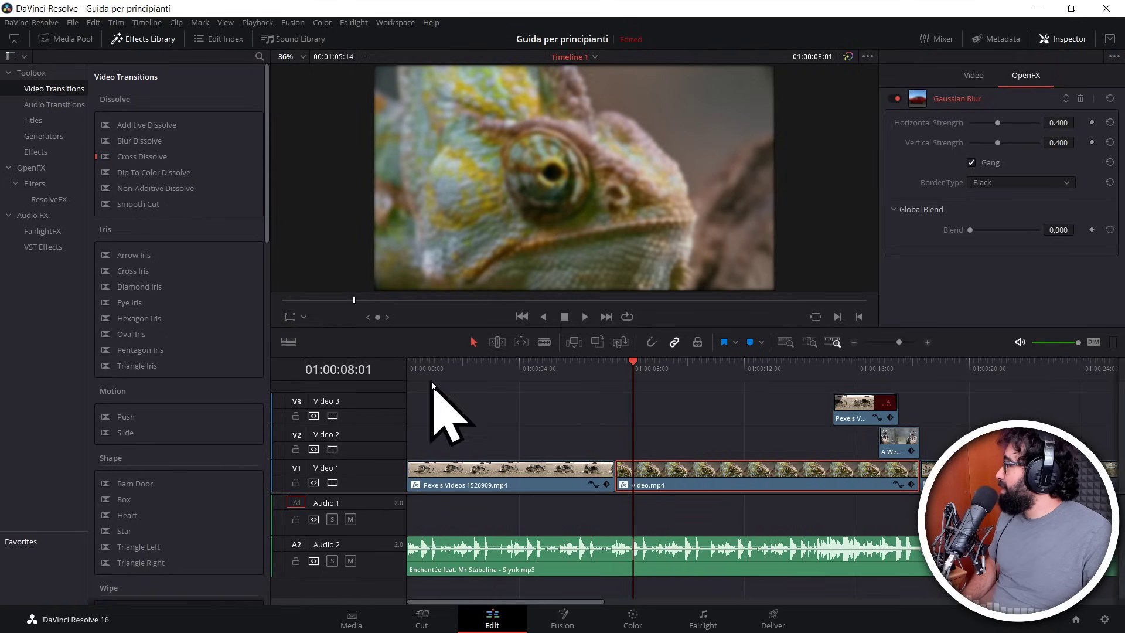
{"action": "left_click", "coordinate": [606, 364]}
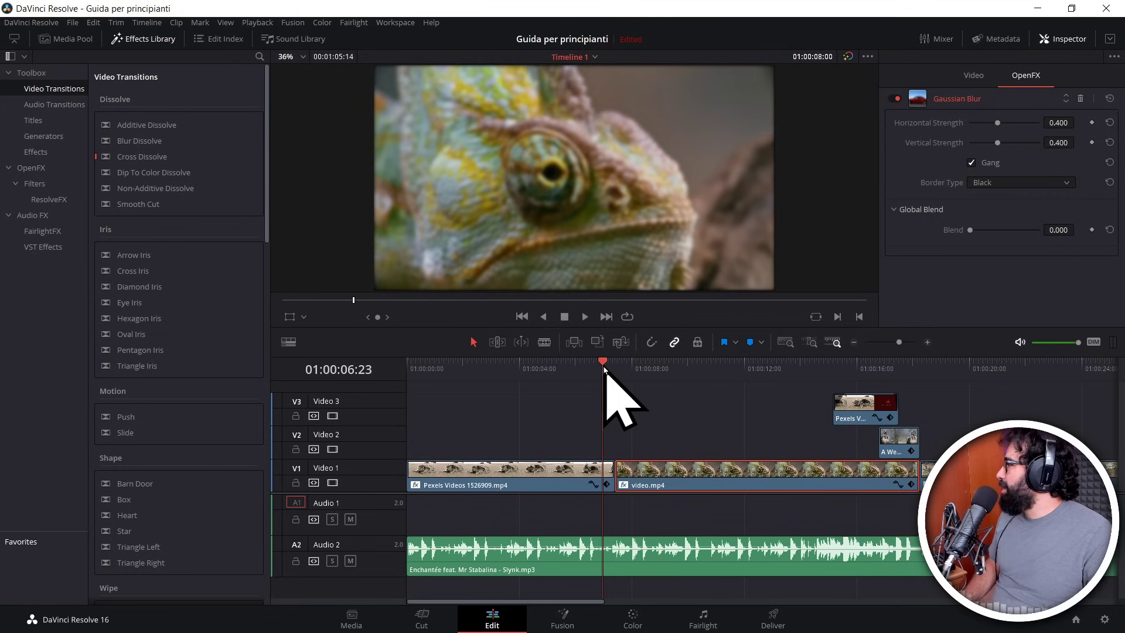
{"action": "left_click", "coordinate": [927, 342]}
{"action": "left_click", "coordinate": [927, 342]}
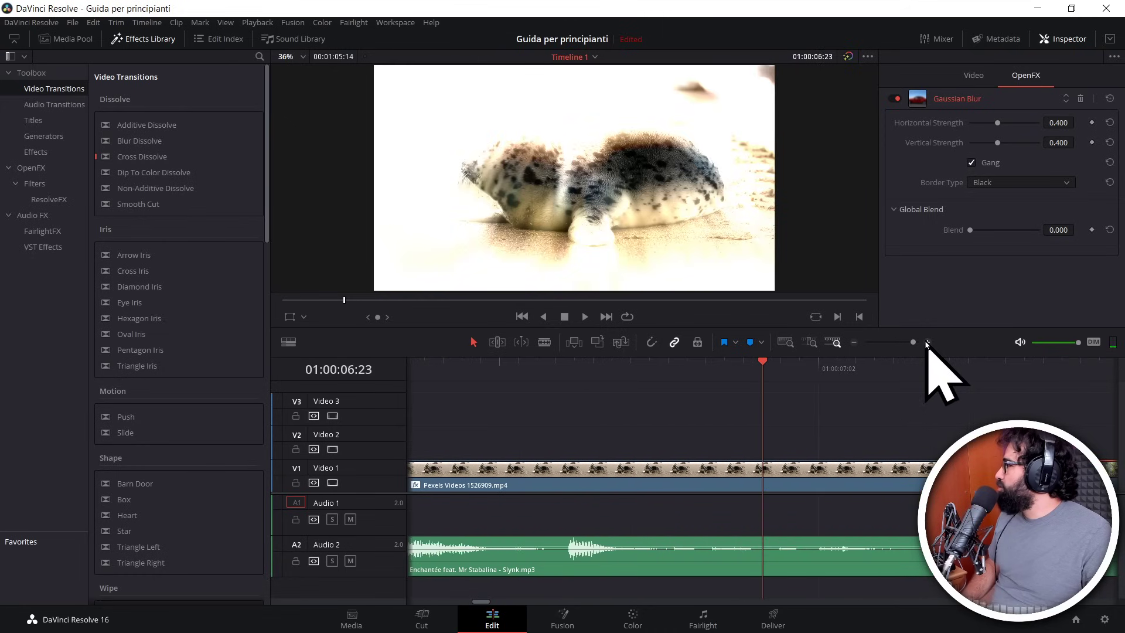
{"action": "scroll", "coordinate": [824, 472], "scroll_direction": "right", "scroll_amount": 5}
{"action": "scroll", "coordinate": [606, 446], "scroll_direction": "left", "scroll_amount": 4}
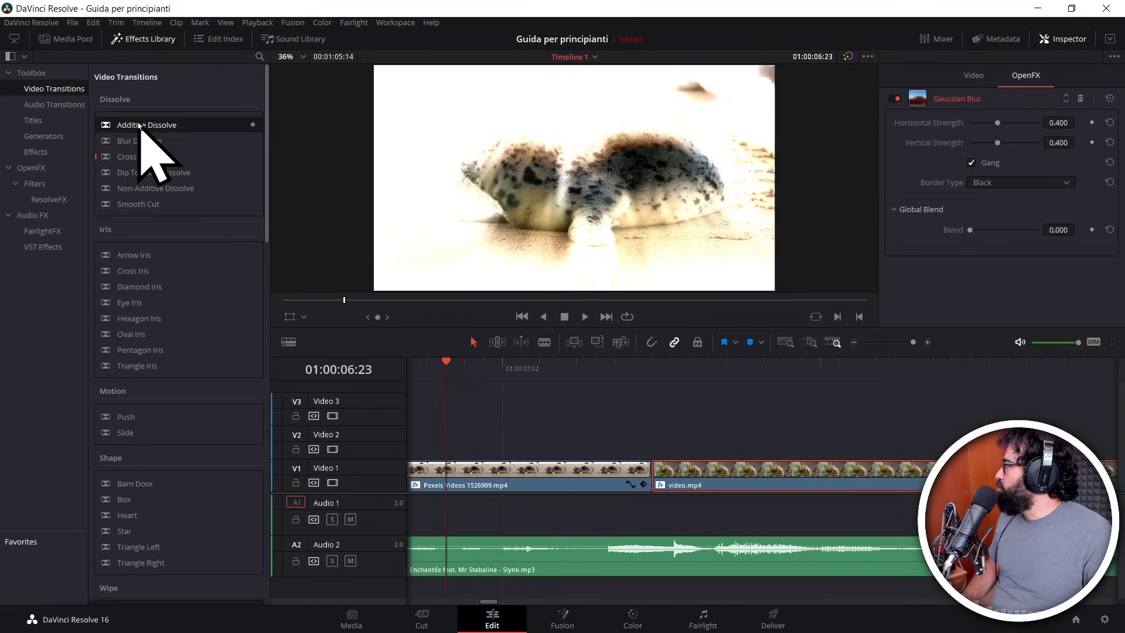
Step: Place an Additive Dissolve centred on the cut between Pexels Videos 1526909 and video.mp4
{"action": "left_click_drag", "start_coordinate": [658, 433], "coordinate": [573, 389]}
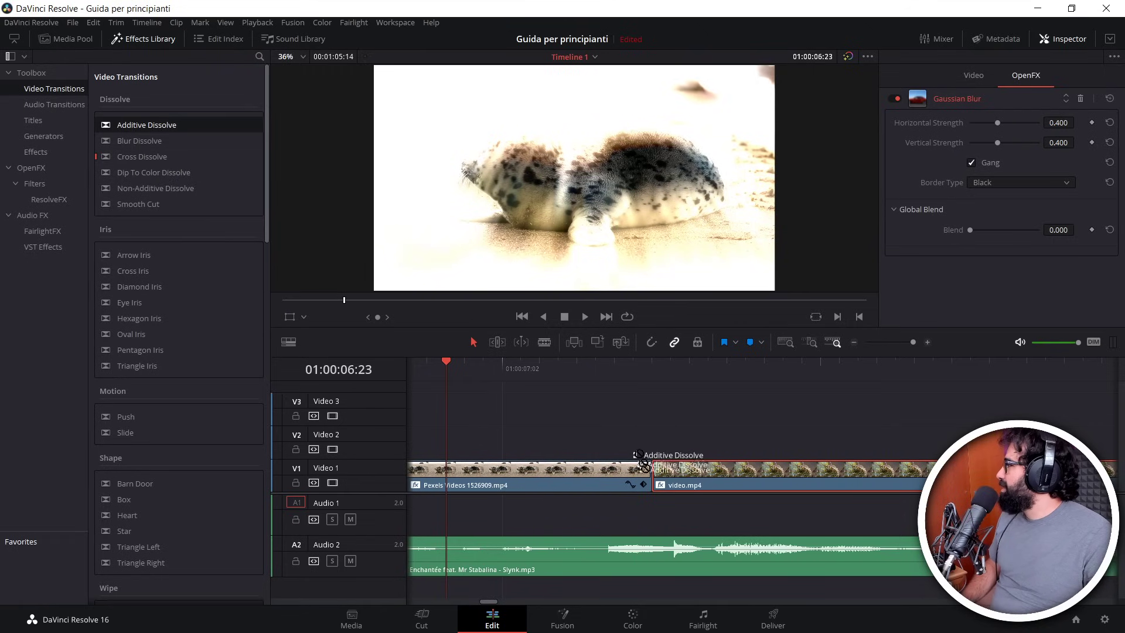
{"action": "mouse_move", "coordinate": [643, 466]}
{"action": "left_mouse_down"}
{"action": "mouse_move", "coordinate": [656, 490]}
{"action": "mouse_move", "coordinate": [675, 465]}
{"action": "mouse_move", "coordinate": [139, 119]}
{"action": "left_mouse_up"}
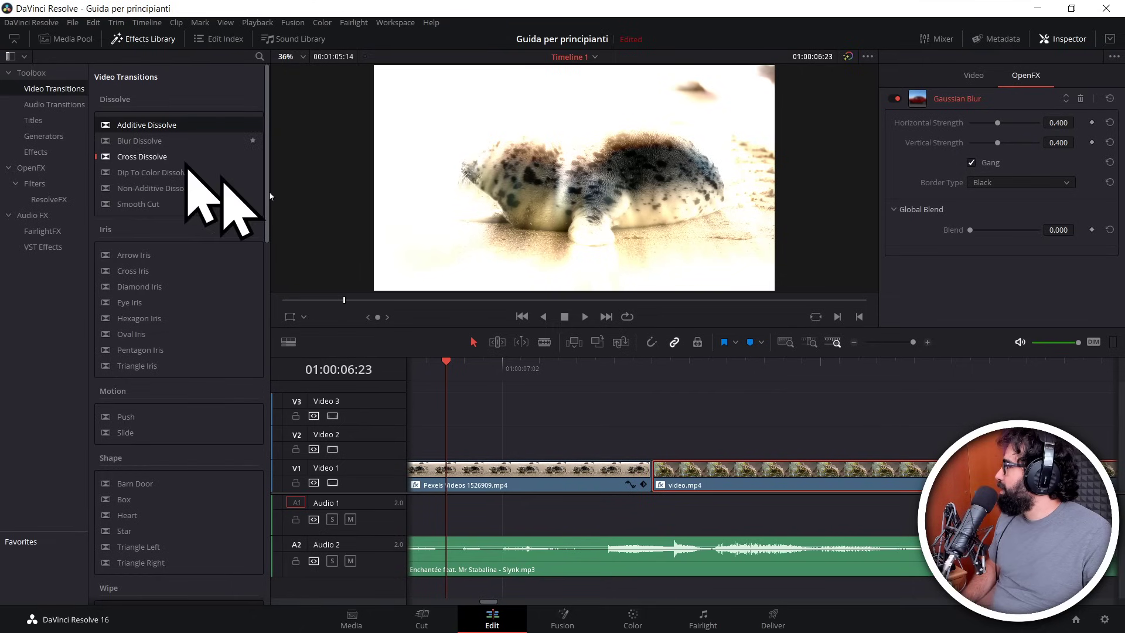
{"action": "left_click", "coordinate": [854, 343]}
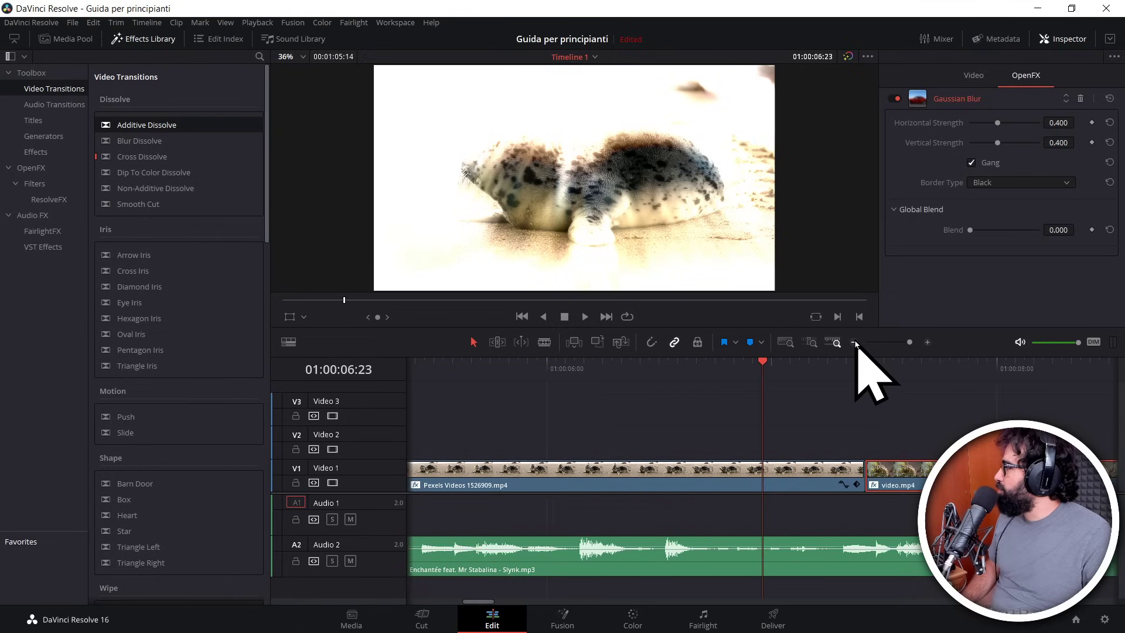
{"action": "left_click", "coordinate": [854, 343]}
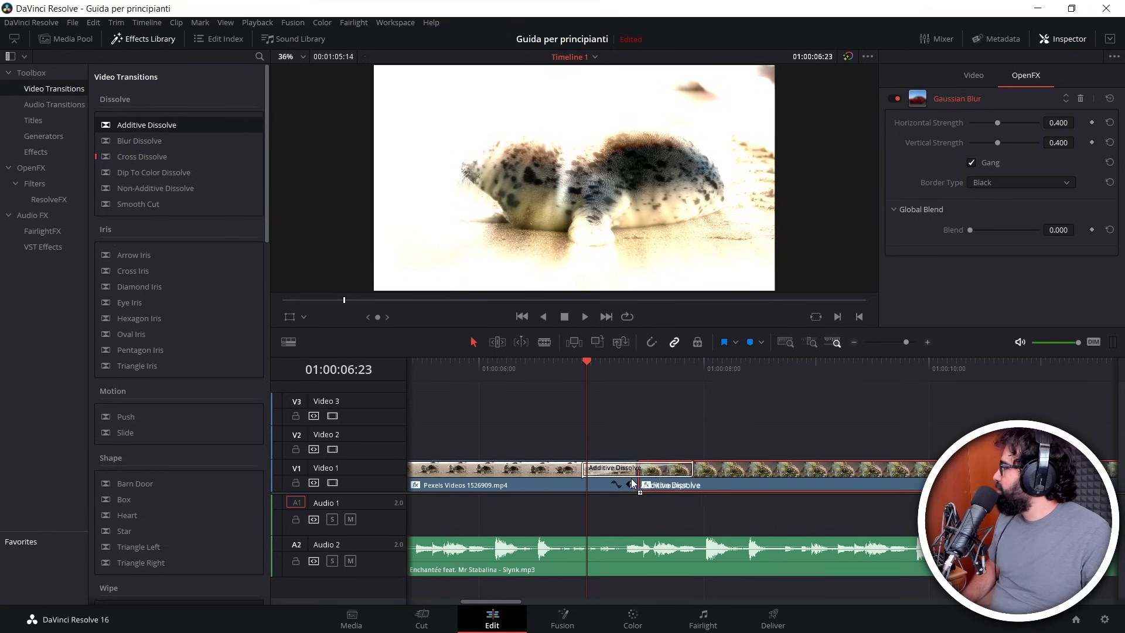
{"action": "left_click_drag", "start_coordinate": [682, 477], "coordinate": [657, 478]}
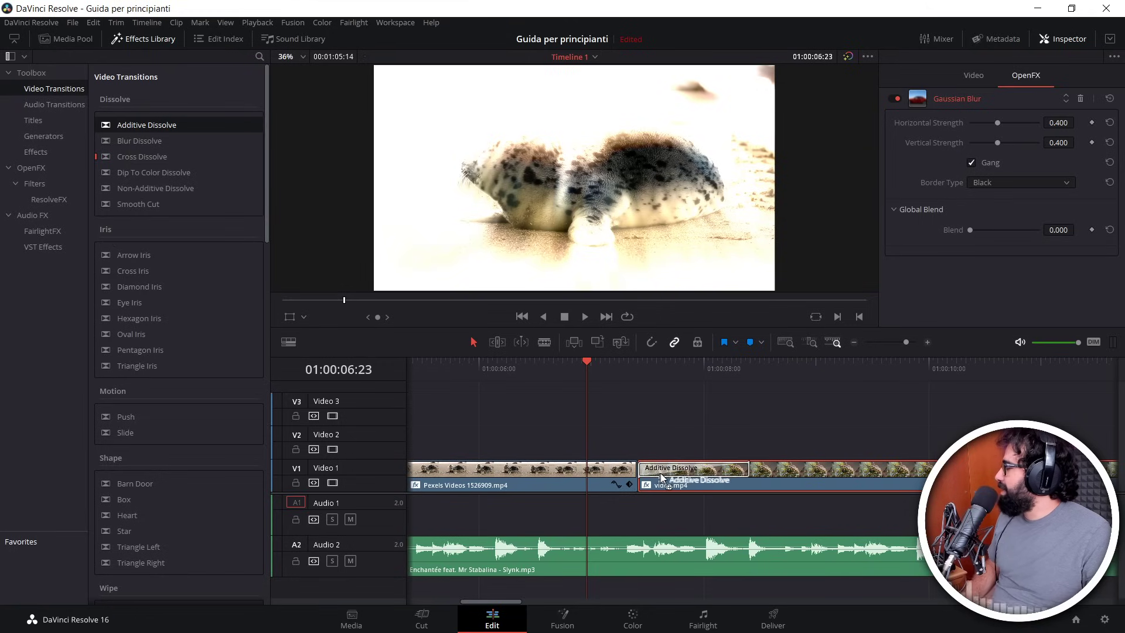
{"action": "mouse_move", "coordinate": [660, 473]}
{"action": "left_mouse_down"}
{"action": "mouse_move", "coordinate": [599, 470]}
{"action": "mouse_move", "coordinate": [613, 470]}
{"action": "left_mouse_up"}
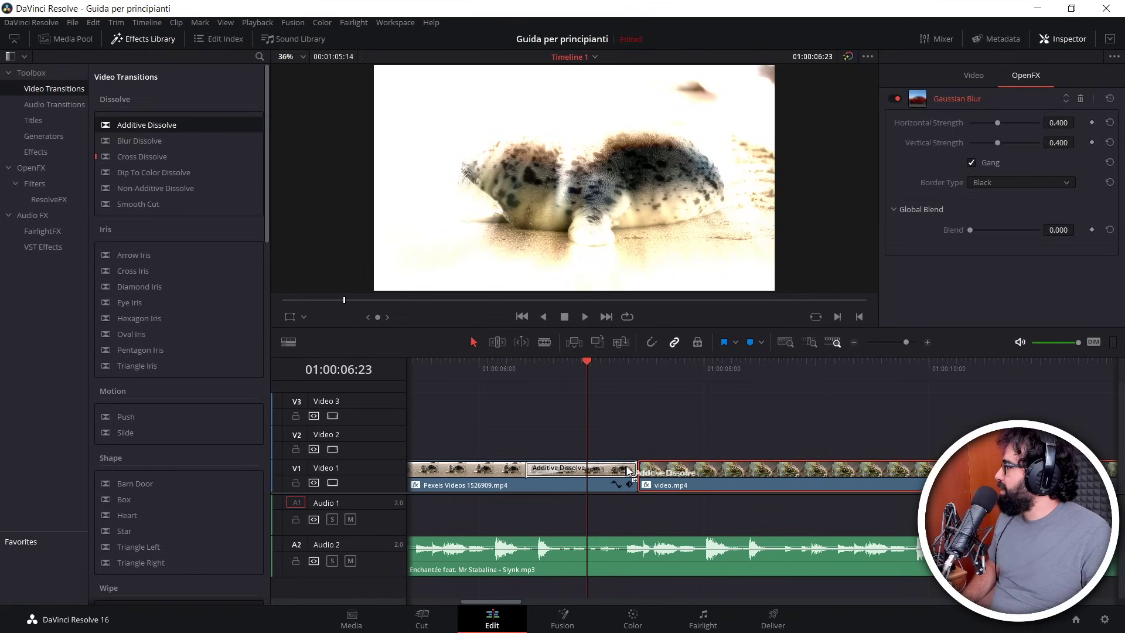
{"action": "left_click_drag", "start_coordinate": [627, 470], "coordinate": [638, 469]}
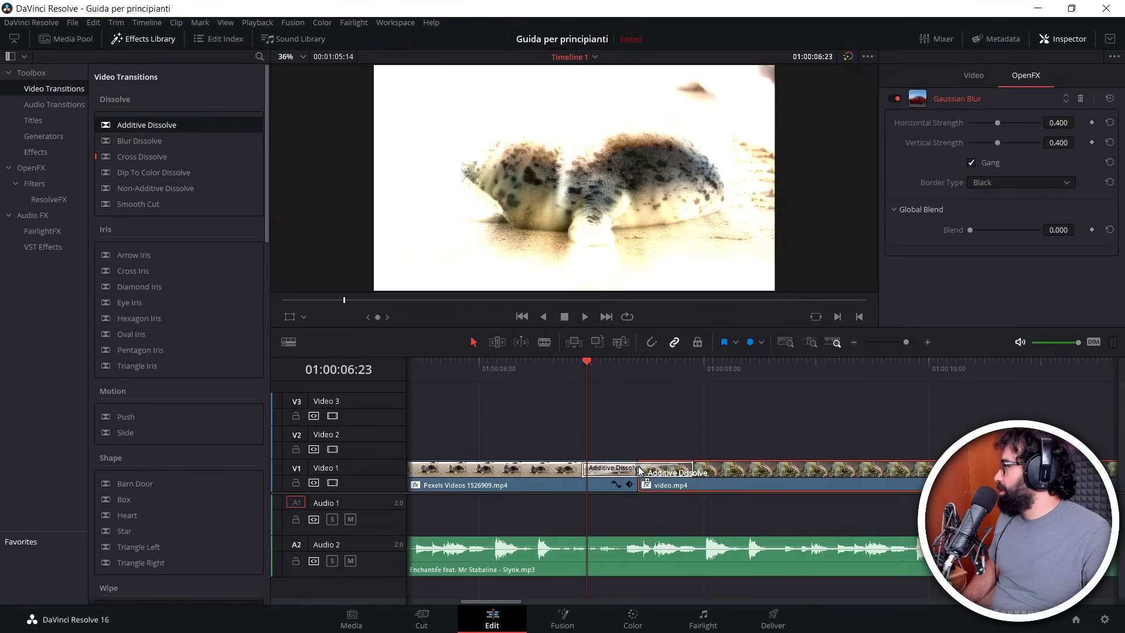
{"action": "left_click_drag", "start_coordinate": [637, 465], "coordinate": [638, 466]}
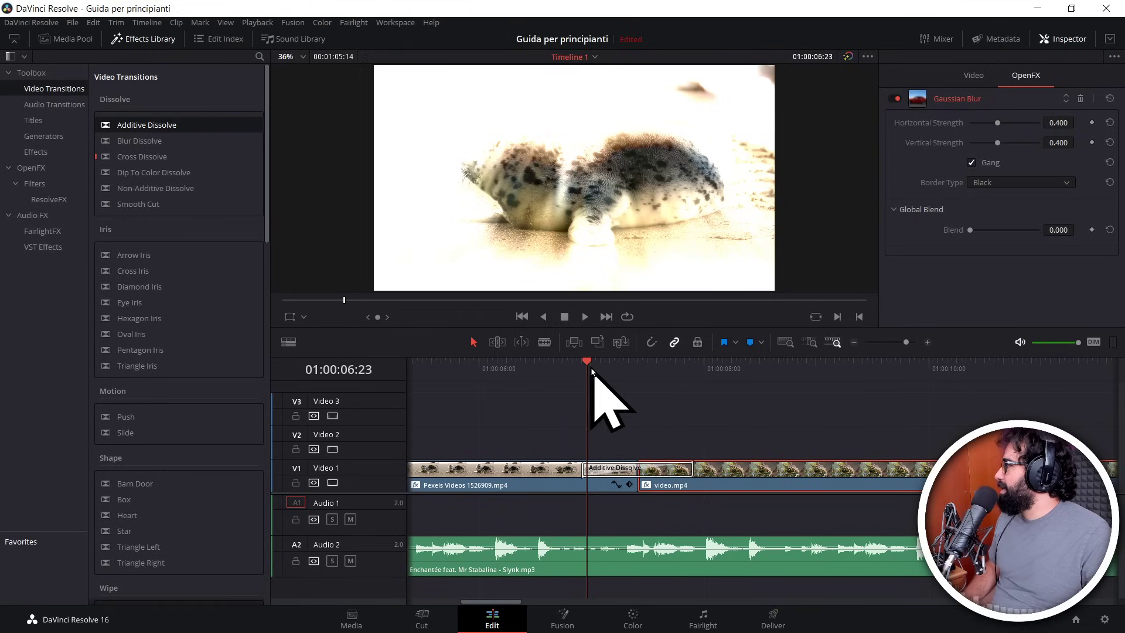
Step: Preview the dissolve, resize it to 2.1 seconds (50 frames), and replay it
{"action": "left_click_drag", "start_coordinate": [588, 363], "coordinate": [572, 363]}
{"action": "key", "text": "space"}
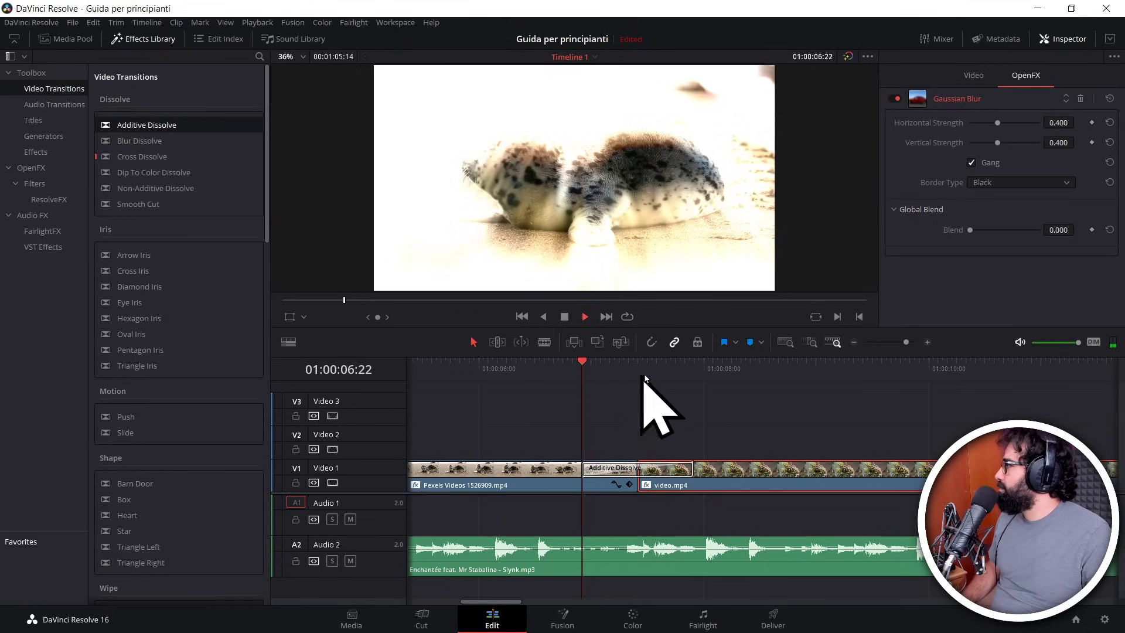
{"action": "key", "text": "space"}
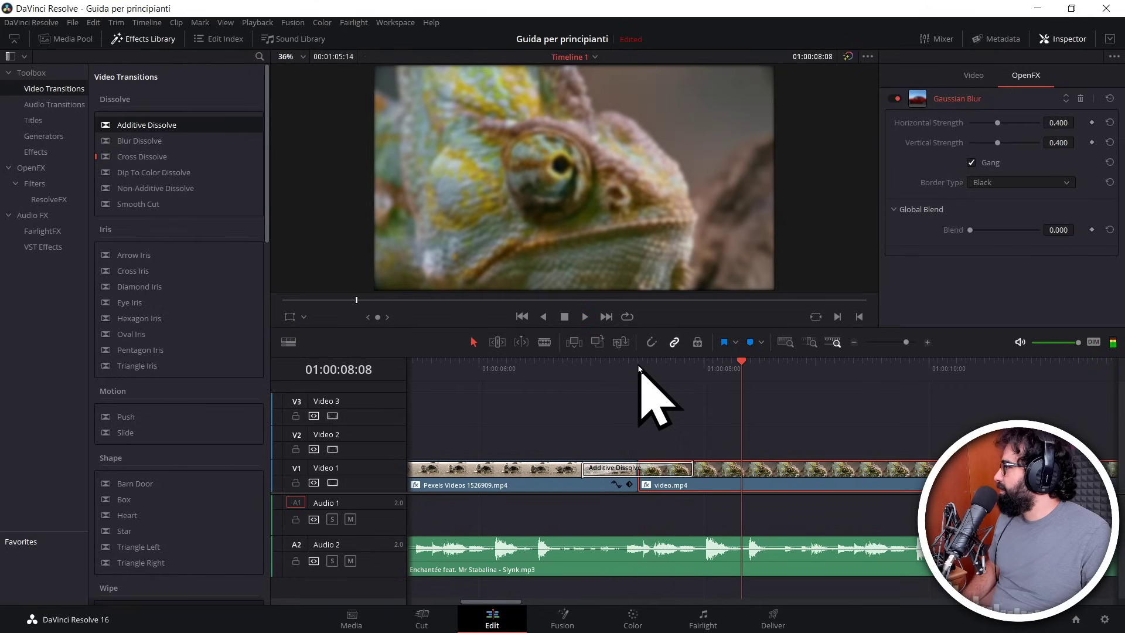
{"action": "left_click", "coordinate": [629, 363]}
{"action": "left_click_drag", "start_coordinate": [629, 363], "coordinate": [666, 363]}
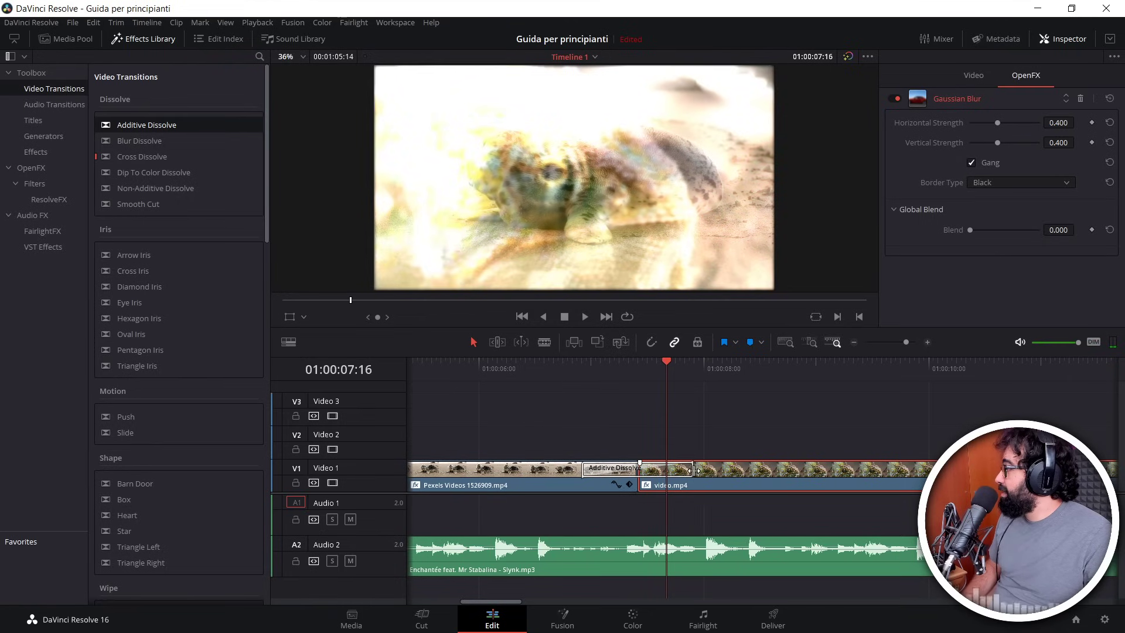
{"action": "left_click_drag", "start_coordinate": [698, 469], "coordinate": [800, 466]}
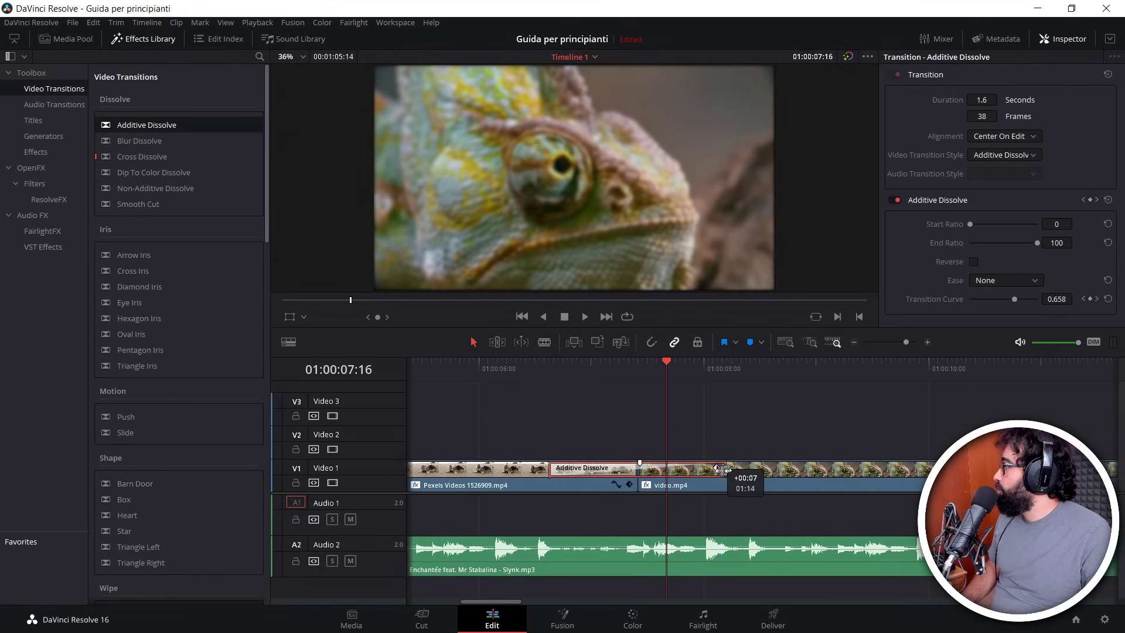
{"action": "left_click_drag", "start_coordinate": [799, 466], "coordinate": [753, 467]}
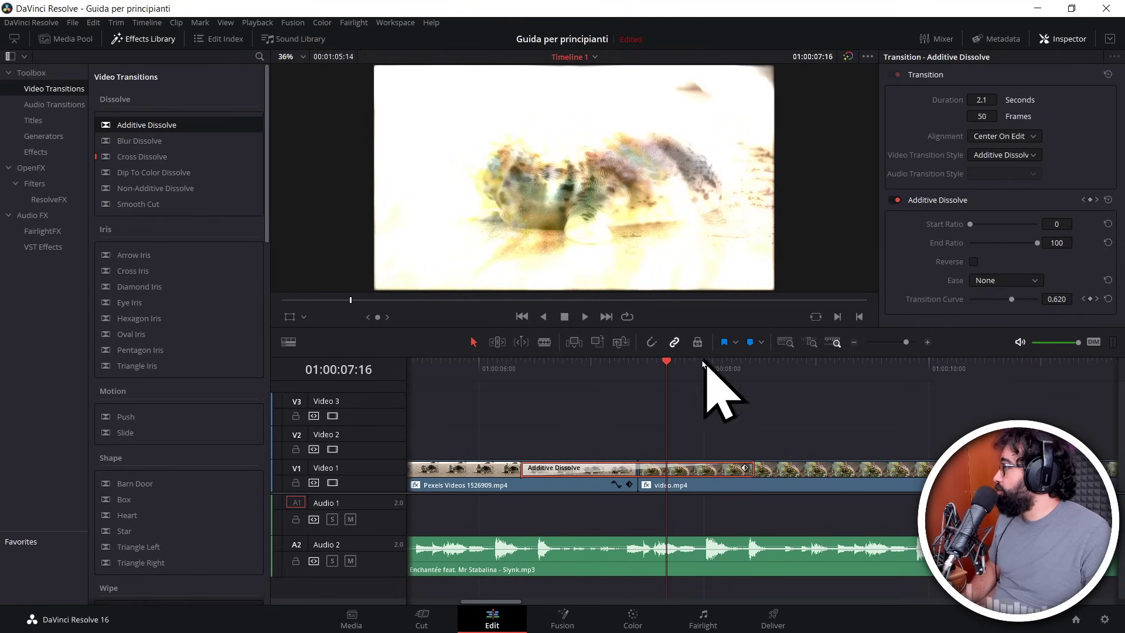
{"action": "left_click_drag", "start_coordinate": [666, 363], "coordinate": [482, 375]}
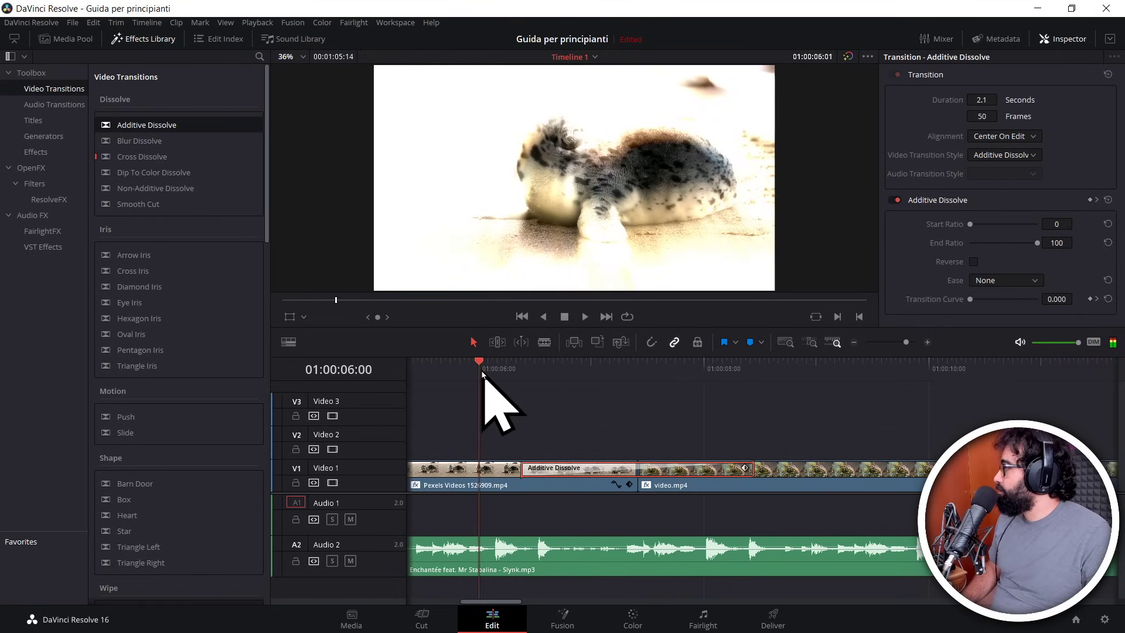
{"action": "key", "text": "space"}
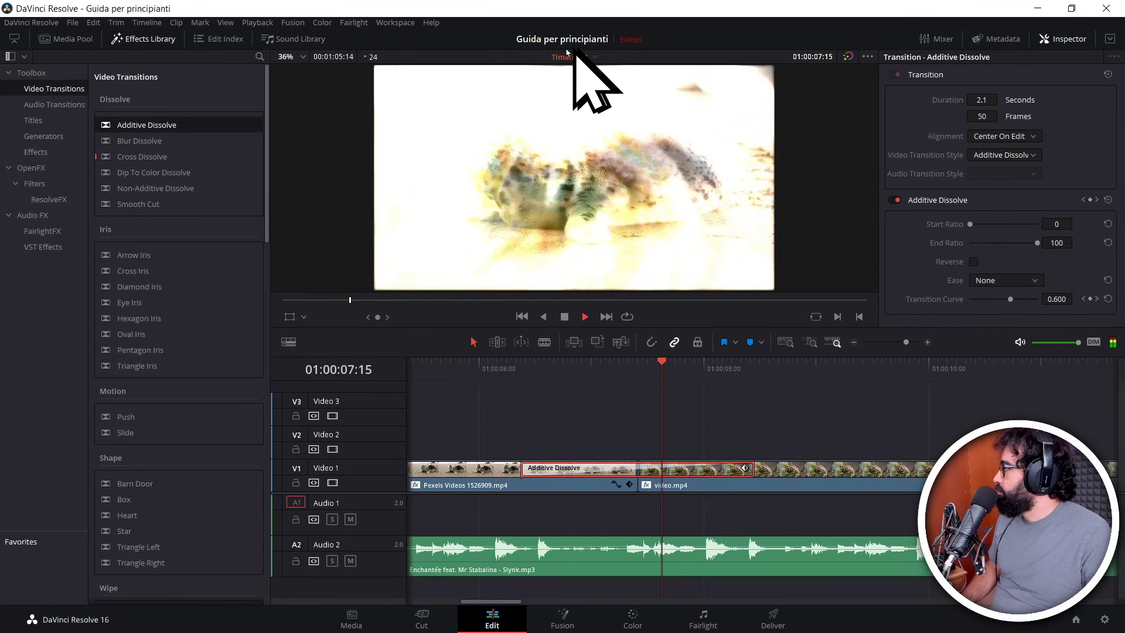
{"action": "key", "text": "space"}
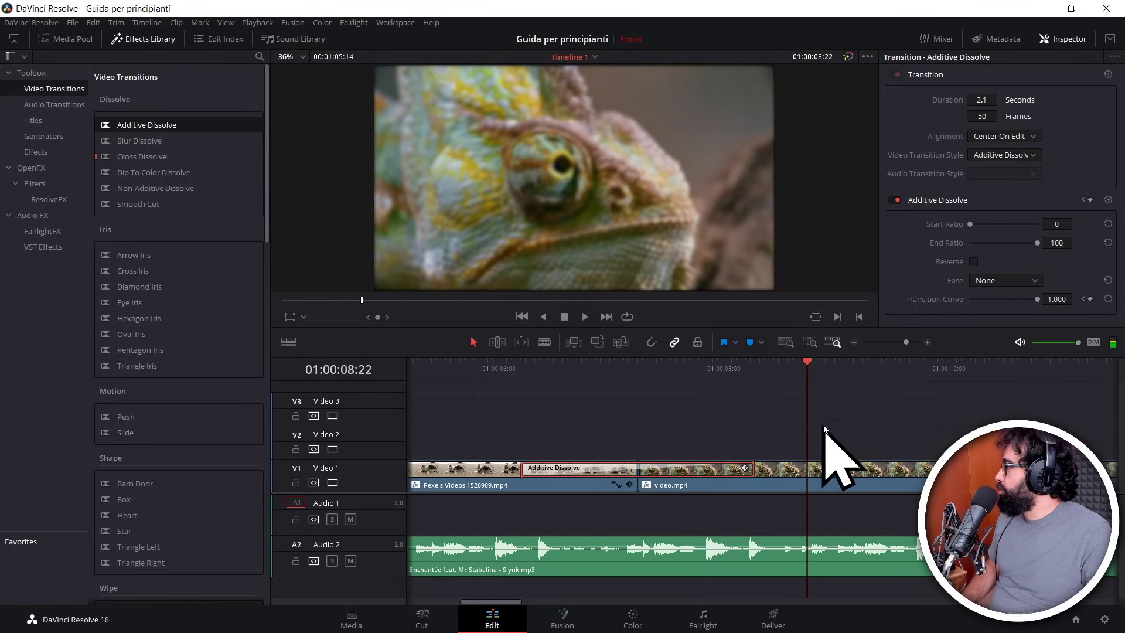
Step: Zoom the timeline out and park the playhead at 01:00:33:00 on the hawk clip
{"action": "left_click", "coordinate": [854, 342]}
{"action": "left_click", "coordinate": [854, 342]}
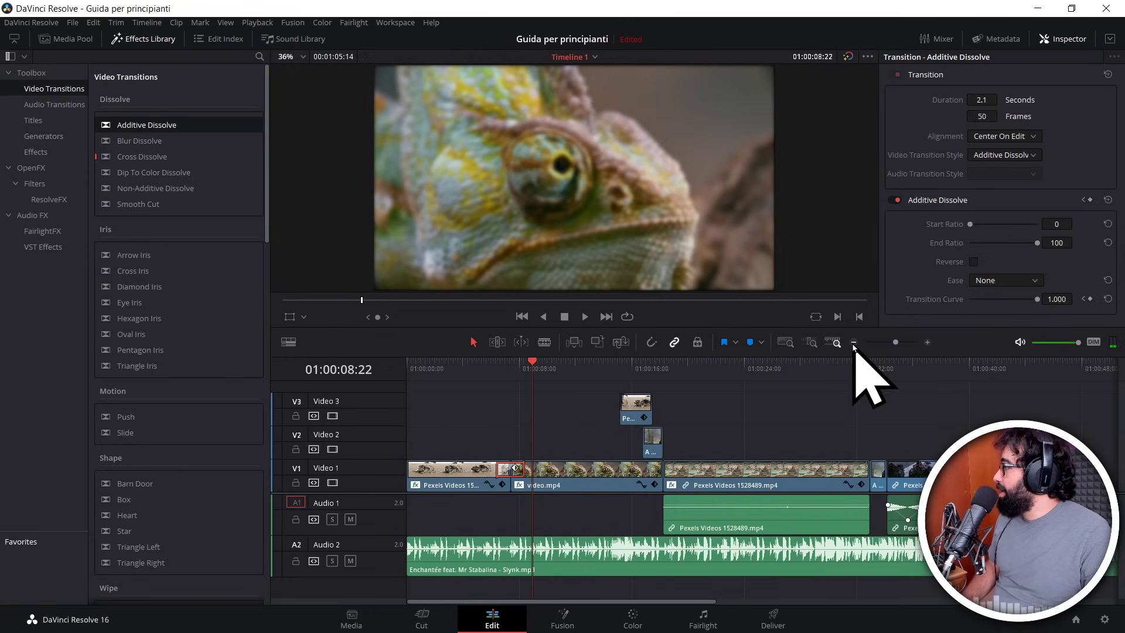
{"action": "left_click", "coordinate": [626, 364]}
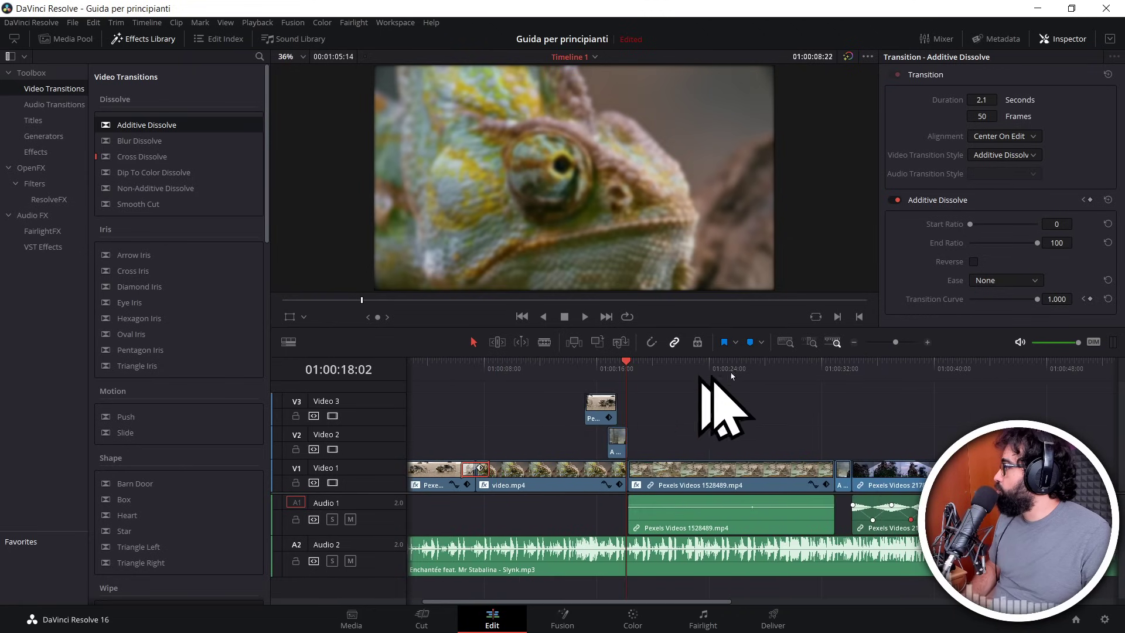
{"action": "left_click", "coordinate": [835, 364]}
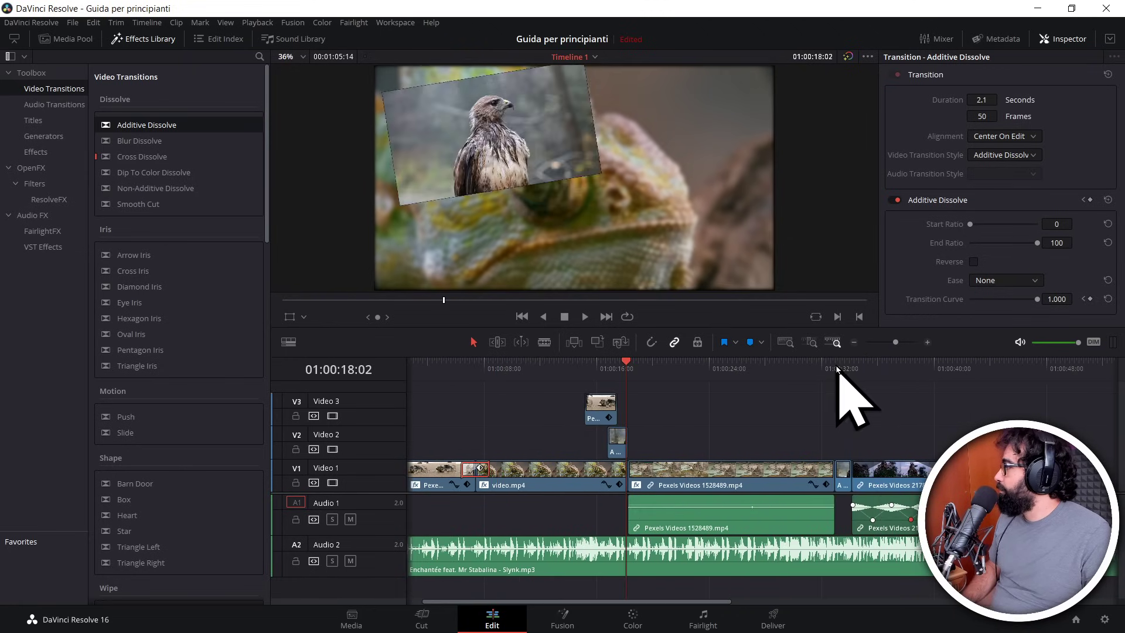
{"action": "left_click", "coordinate": [927, 342]}
{"action": "left_click", "coordinate": [928, 342]}
{"action": "left_click", "coordinate": [928, 342]}
{"action": "left_click", "coordinate": [927, 342]}
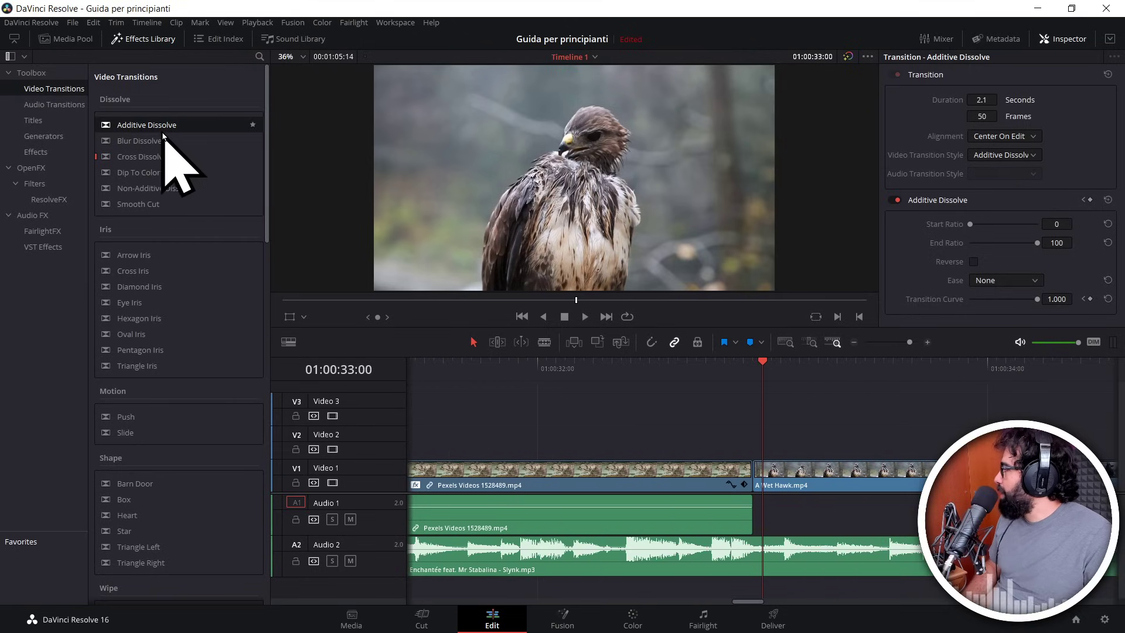
{"action": "left_click_drag", "start_coordinate": [150, 157], "coordinate": [318, 261]}
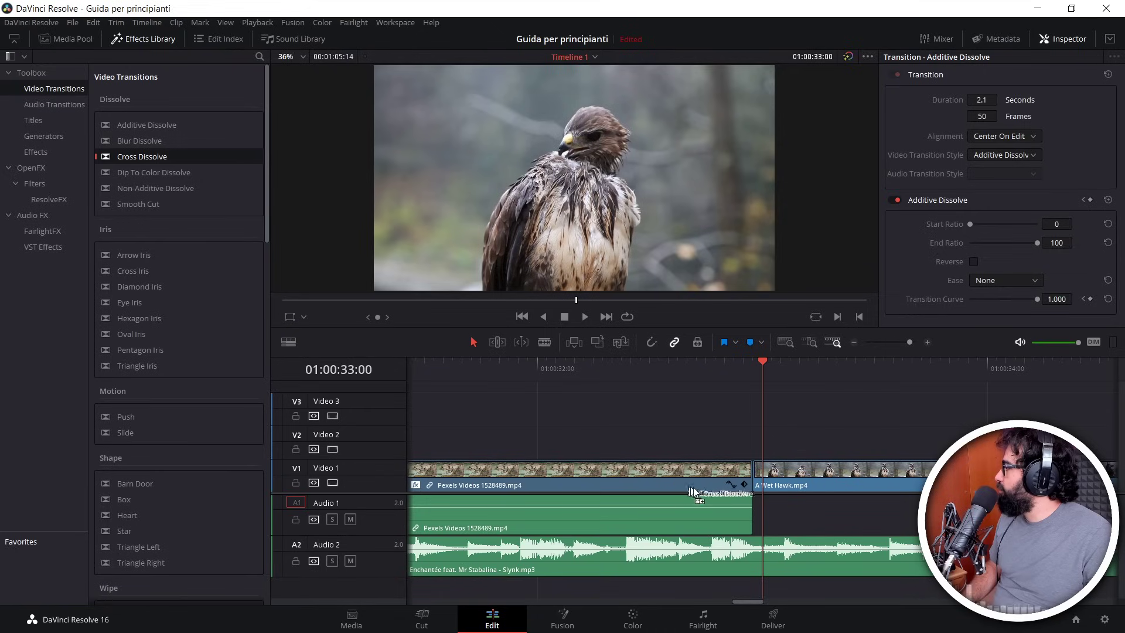
{"action": "mouse_move", "coordinate": [692, 491]}
{"action": "left_mouse_down"}
{"action": "mouse_move", "coordinate": [775, 474]}
{"action": "mouse_move", "coordinate": [731, 475]}
{"action": "left_mouse_up"}
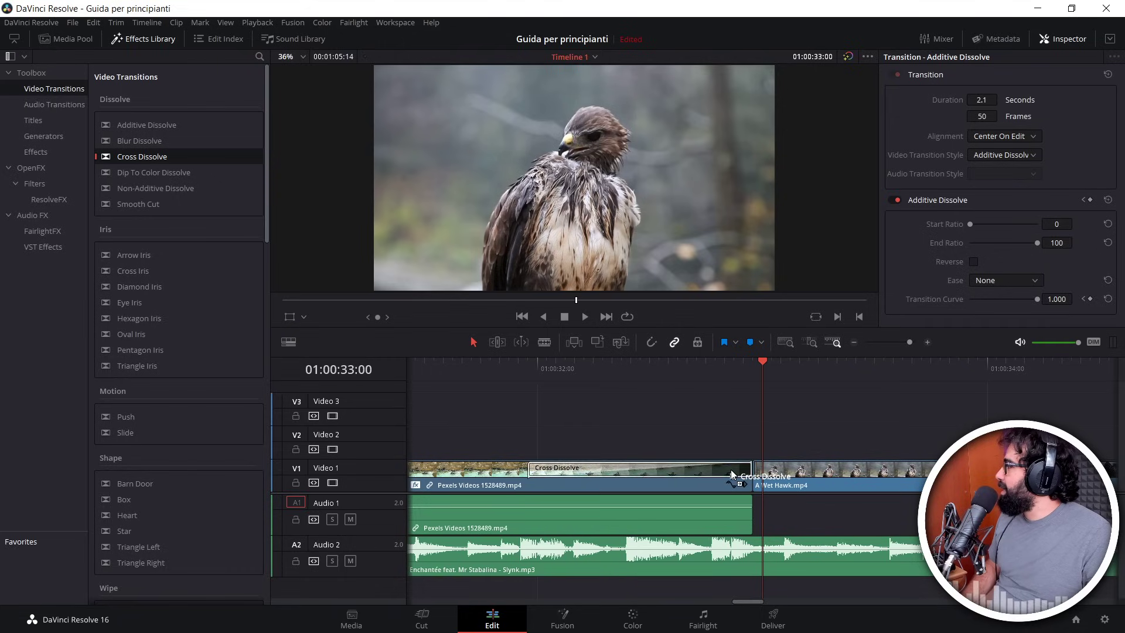
{"action": "mouse_move", "coordinate": [731, 475]}
{"action": "left_mouse_down"}
{"action": "mouse_move", "coordinate": [759, 476]}
{"action": "mouse_move", "coordinate": [626, 423]}
{"action": "left_mouse_up"}
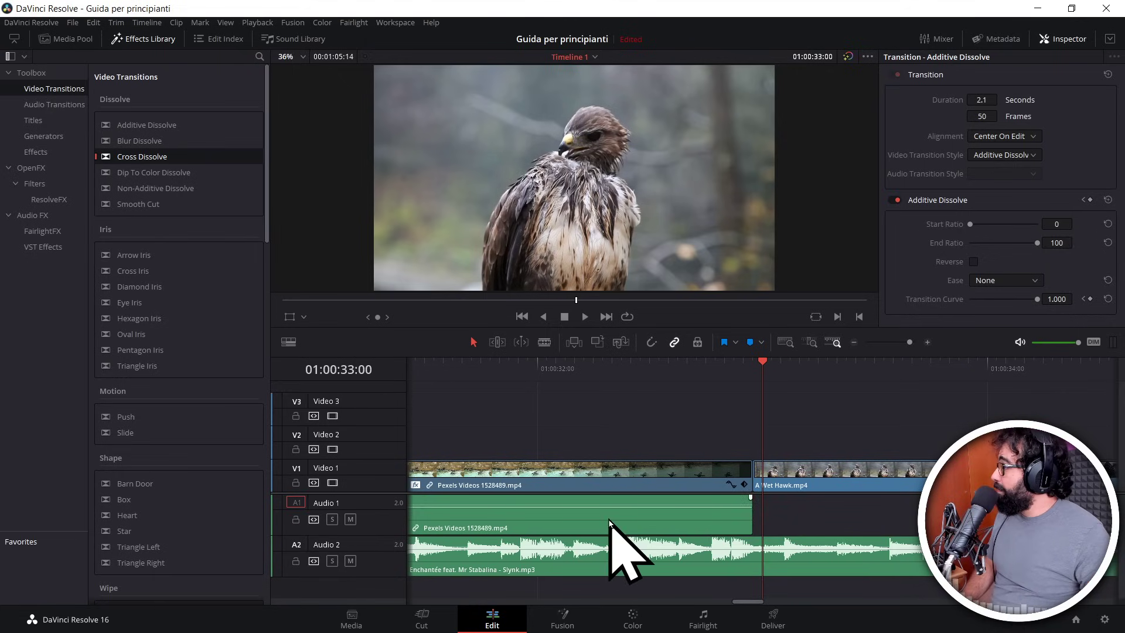
{"action": "left_click", "coordinate": [812, 469]}
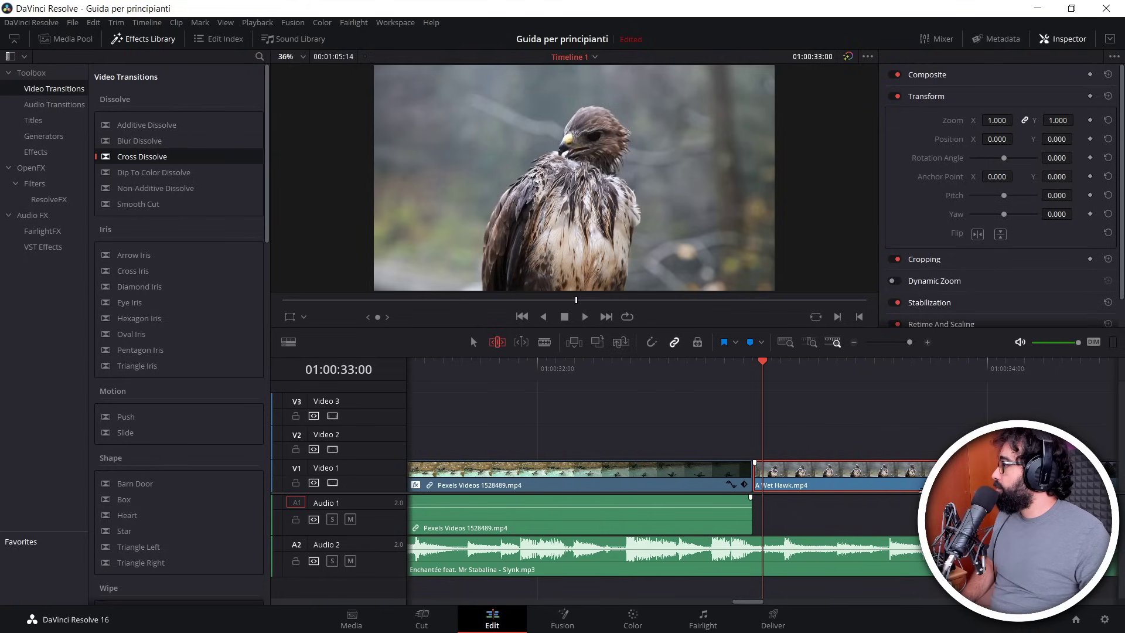
Step: Trim the Wet Hawk clip's start edge and shorten the Pexels clip's end by 8 frames
{"action": "mouse_move", "coordinate": [921, 472]}
{"action": "left_mouse_down"}
{"action": "mouse_move", "coordinate": [825, 475]}
{"action": "mouse_move", "coordinate": [917, 469]}
{"action": "left_mouse_up"}
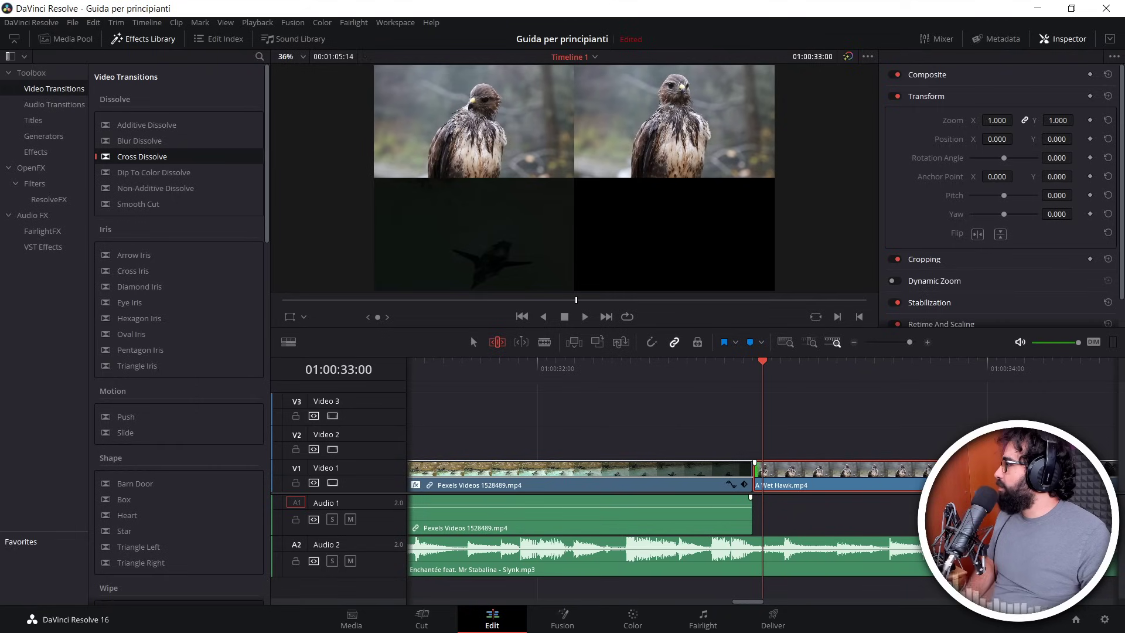
{"action": "left_click_drag", "start_coordinate": [917, 469], "coordinate": [829, 479]}
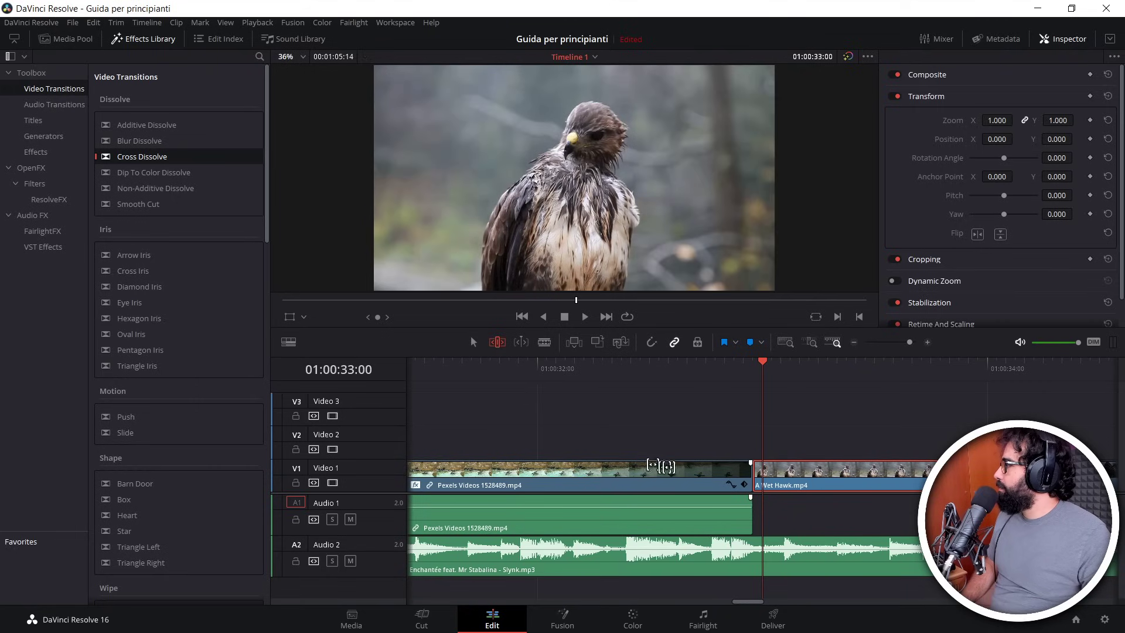
{"action": "left_click", "coordinate": [717, 473]}
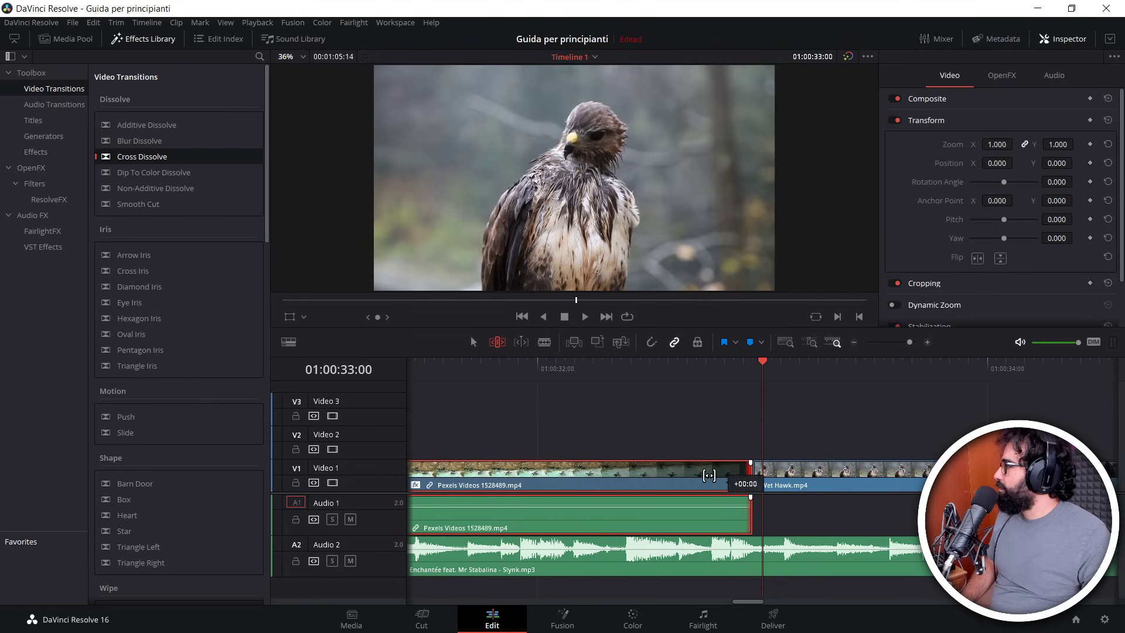
{"action": "left_click_drag", "start_coordinate": [693, 472], "coordinate": [686, 472]}
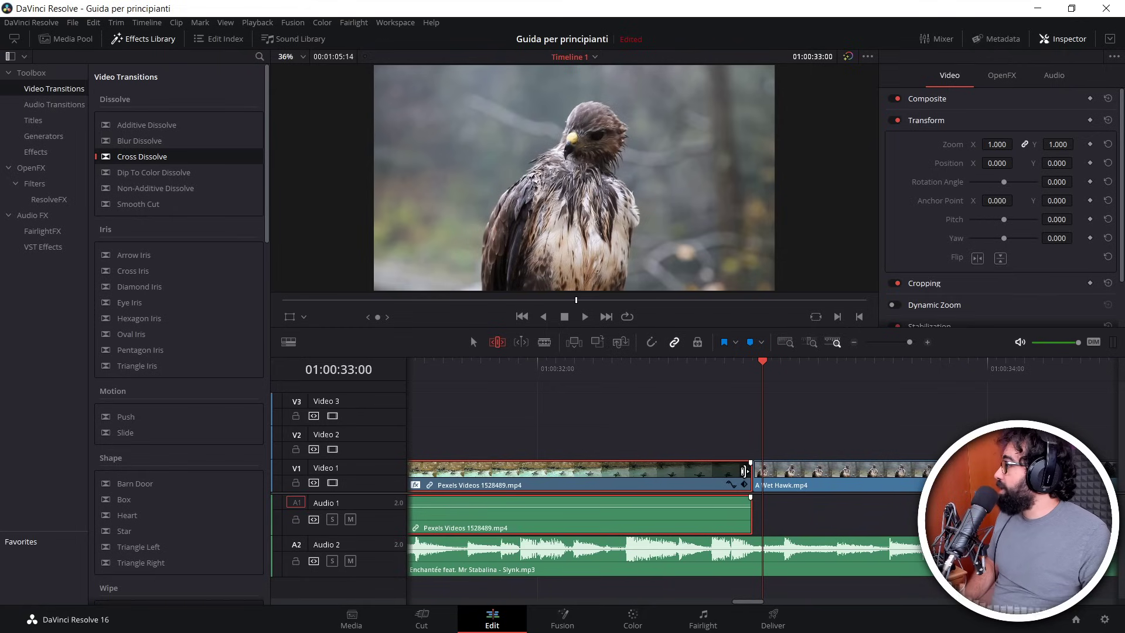
{"action": "left_click_drag", "start_coordinate": [744, 470], "coordinate": [649, 478]}
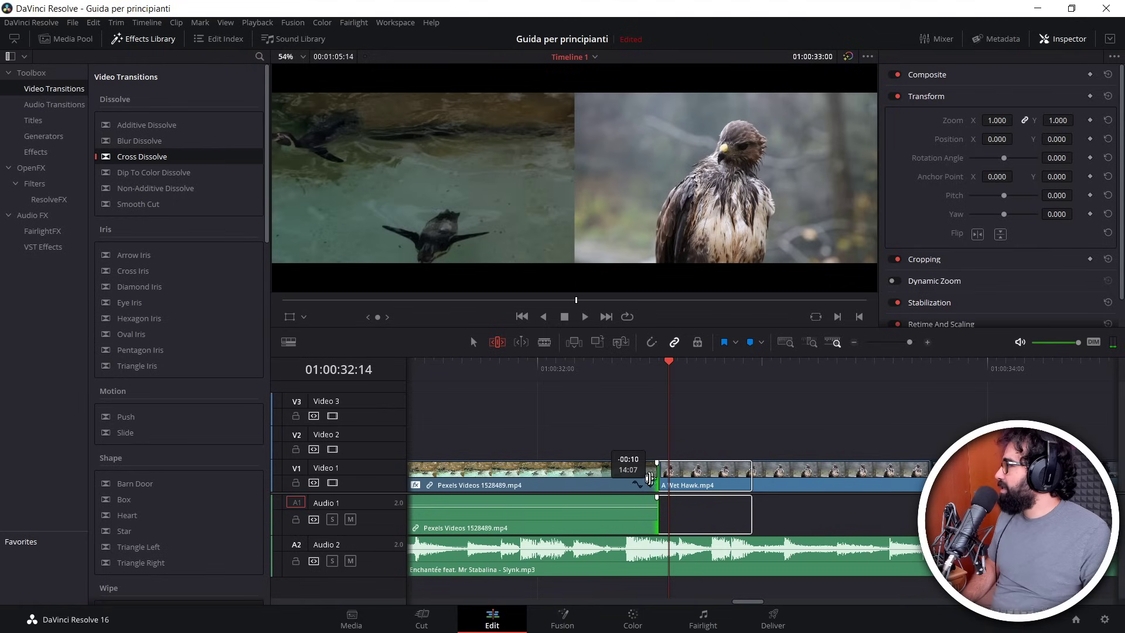
{"action": "left_click_drag", "start_coordinate": [646, 478], "coordinate": [647, 478]}
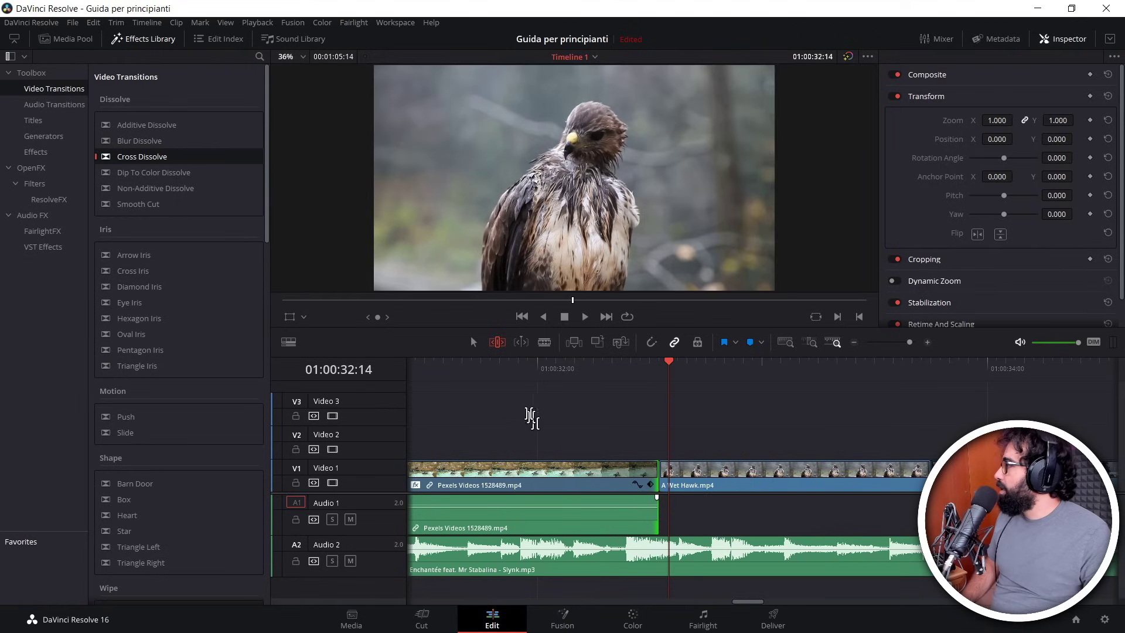
Step: Return to the Selection tool and check the frames on both sides of the cut
{"action": "left_click", "coordinate": [474, 342]}
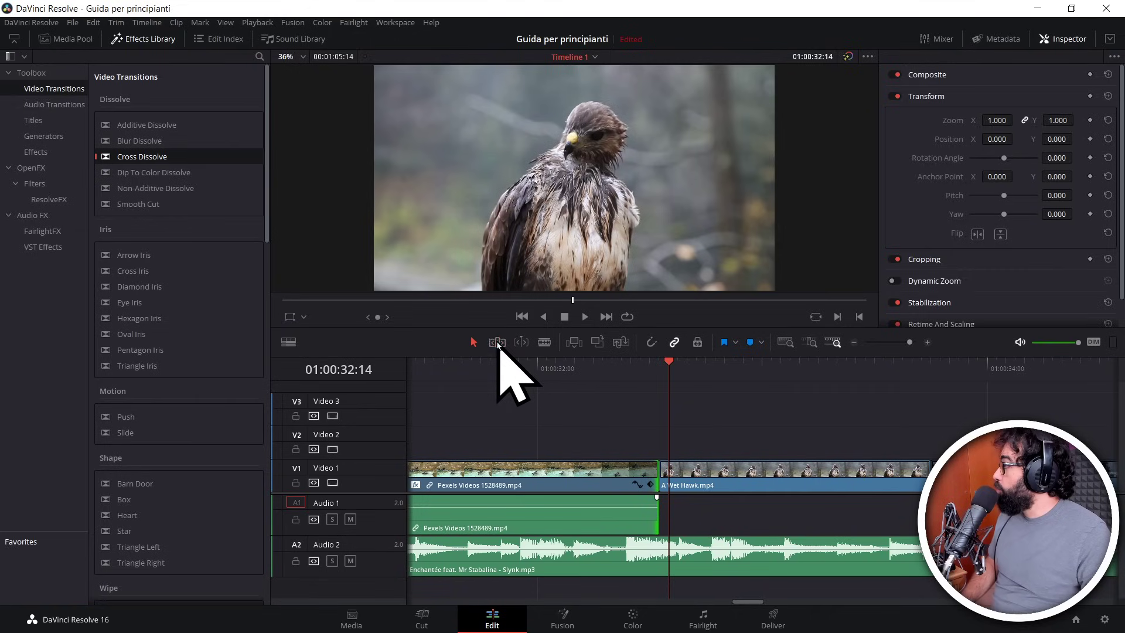
{"action": "left_click", "coordinate": [550, 473]}
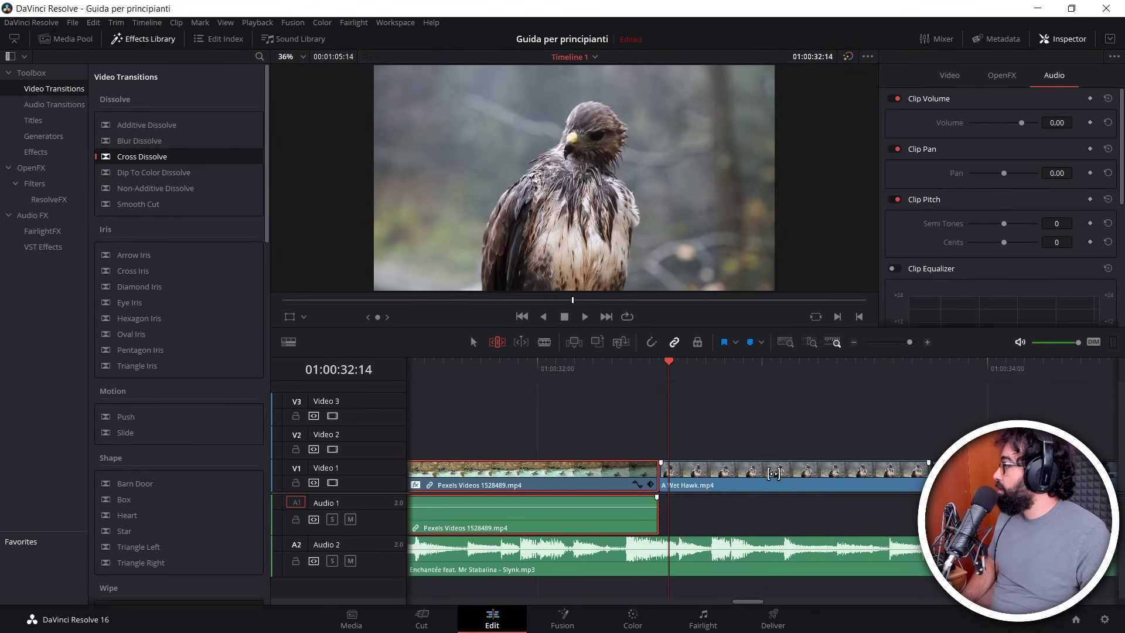
{"action": "left_click_drag", "start_coordinate": [773, 473], "coordinate": [780, 464]}
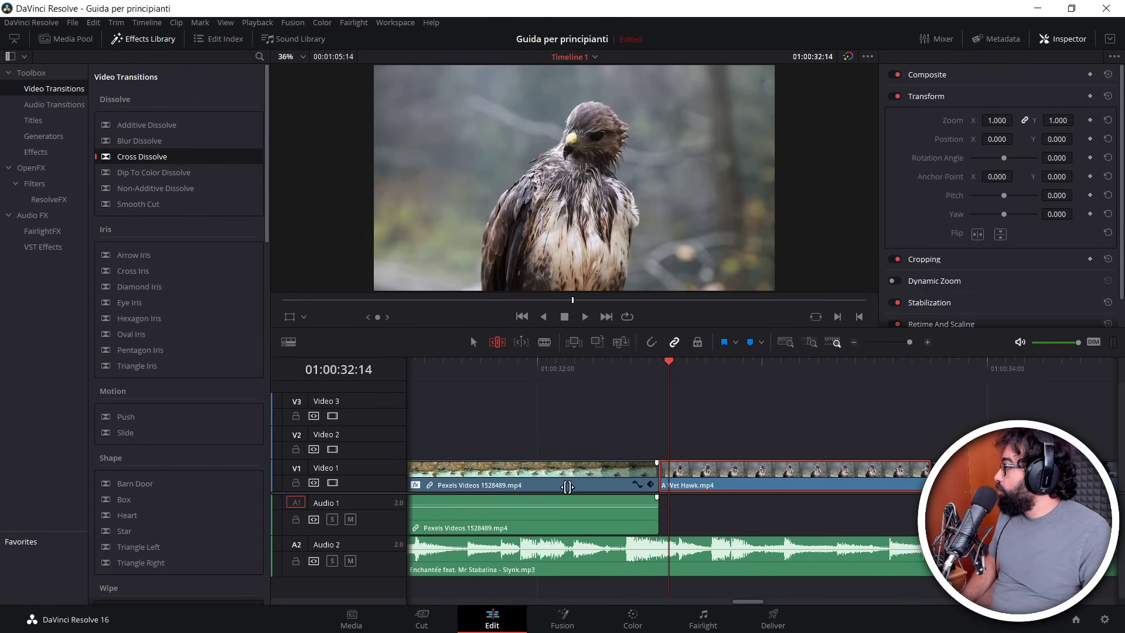
{"action": "left_click", "coordinate": [687, 363]}
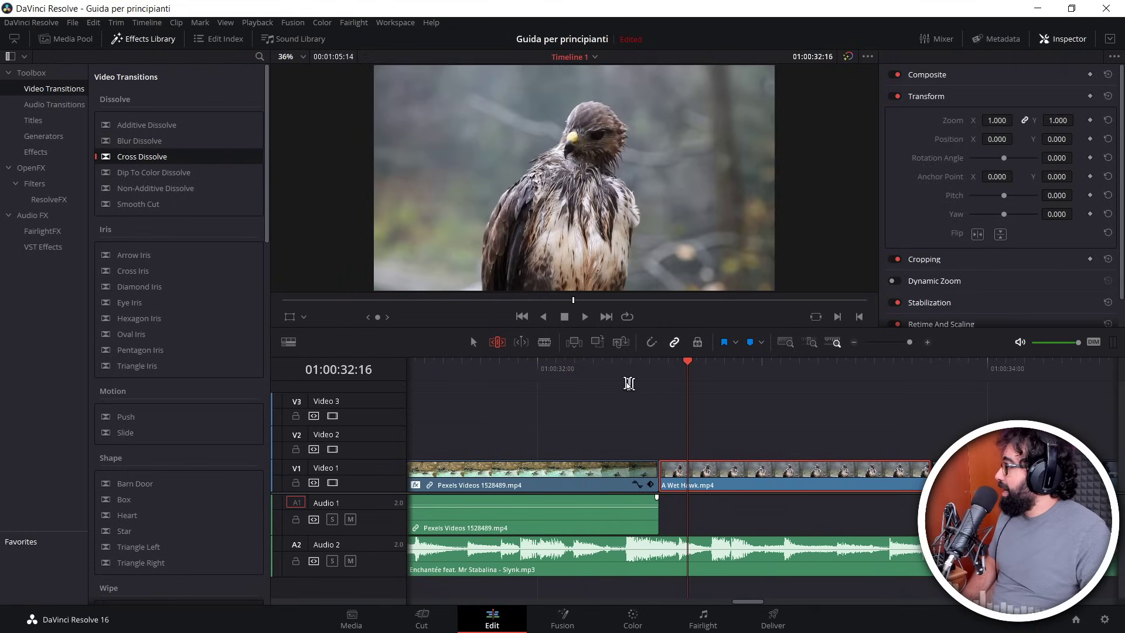
{"action": "left_click", "coordinate": [594, 366]}
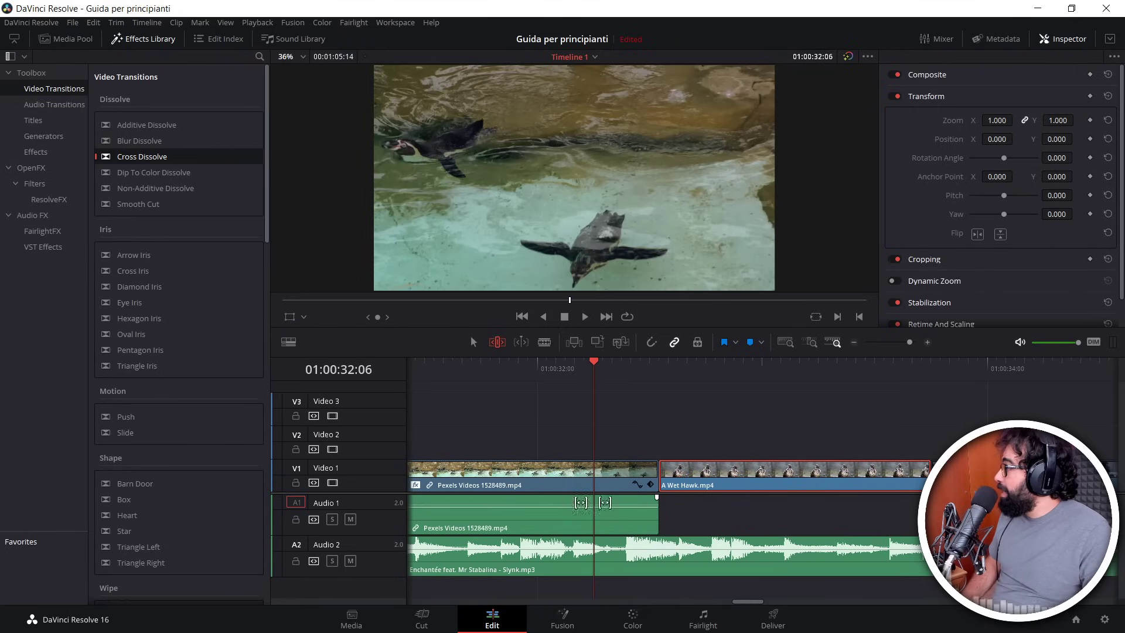
{"action": "left_click", "coordinate": [686, 366]}
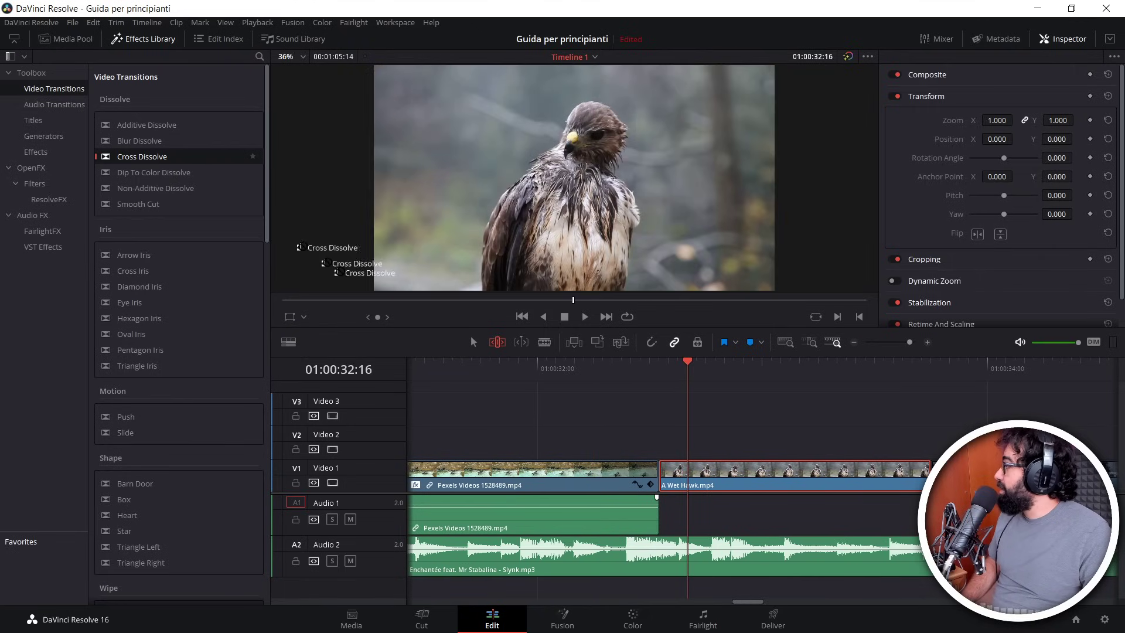
Step: Drop a Cross Dissolve on the V1 edit between the penguin clip and A Wet Hawk.mp4
{"action": "left_click_drag", "start_coordinate": [622, 452], "coordinate": [669, 480]}
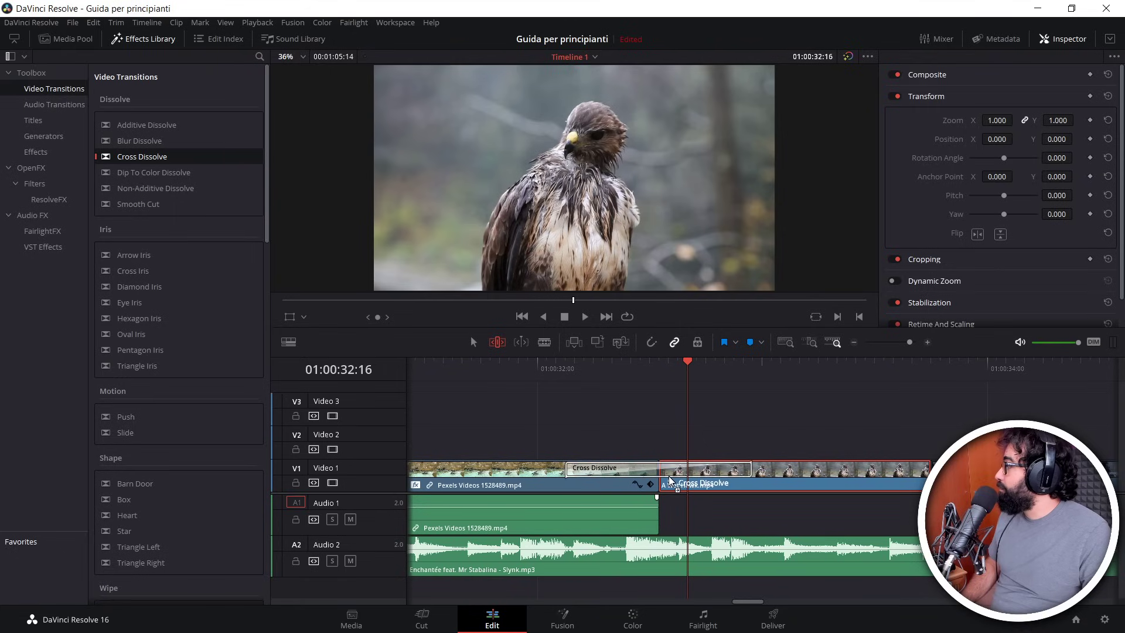
{"action": "left_click_drag", "start_coordinate": [730, 476], "coordinate": [662, 473]}
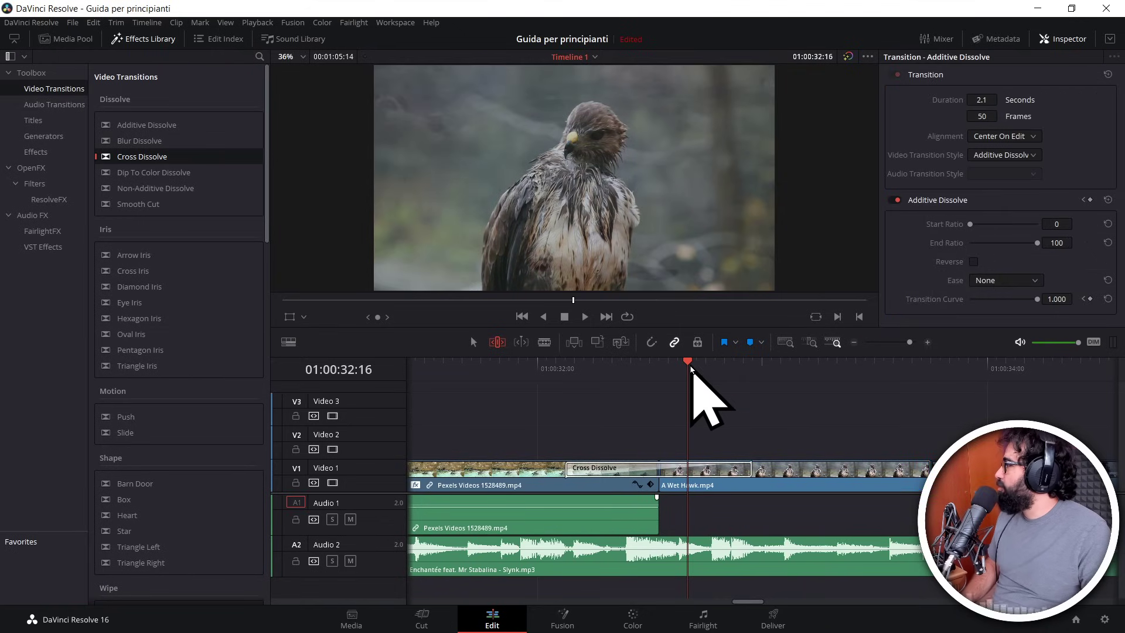
{"action": "left_click_drag", "start_coordinate": [690, 368], "coordinate": [556, 368]}
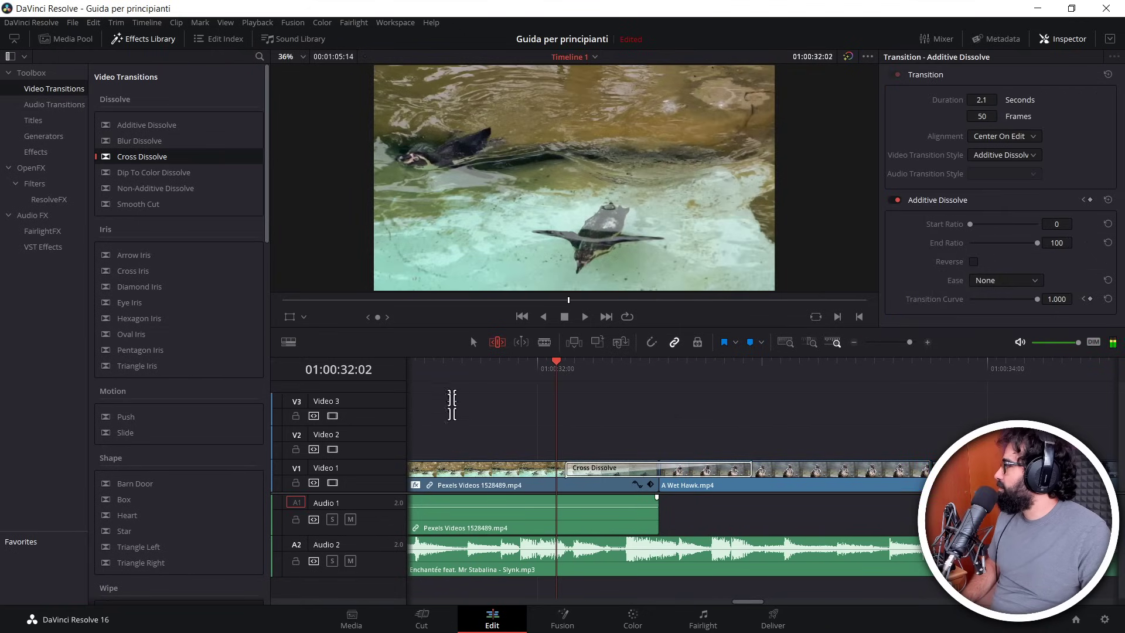
Step: Mute Audio 1 and Audio 2, then play and scrub through the Cross Dissolve
{"action": "left_click", "coordinate": [350, 561]}
{"action": "left_click", "coordinate": [351, 519]}
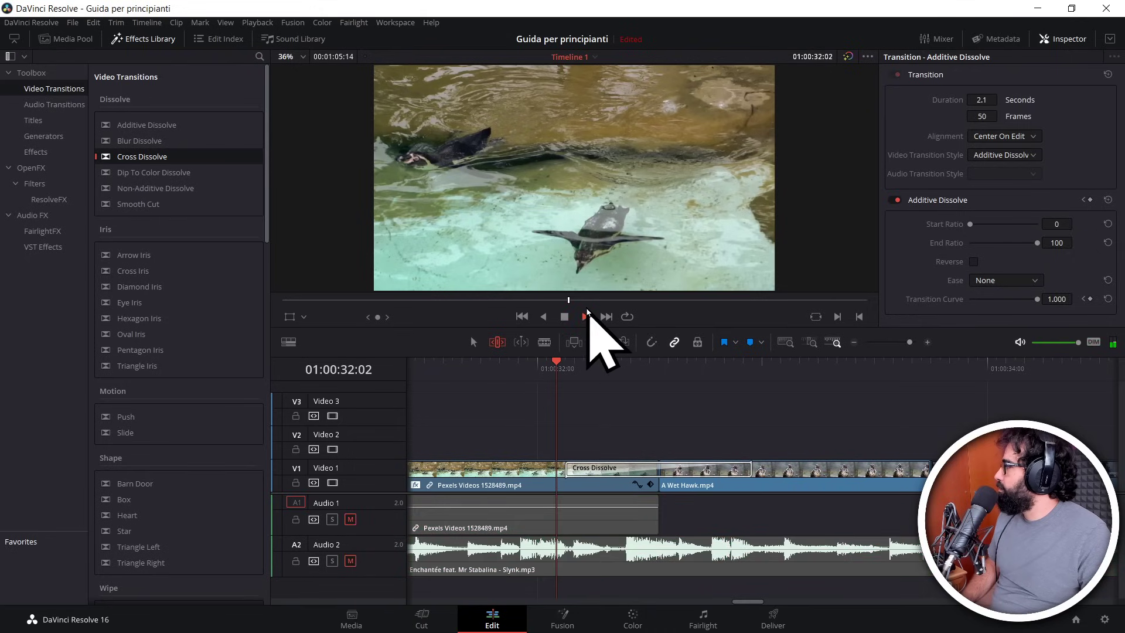
{"action": "left_click", "coordinate": [586, 314]}
{"action": "left_click", "coordinate": [510, 367]}
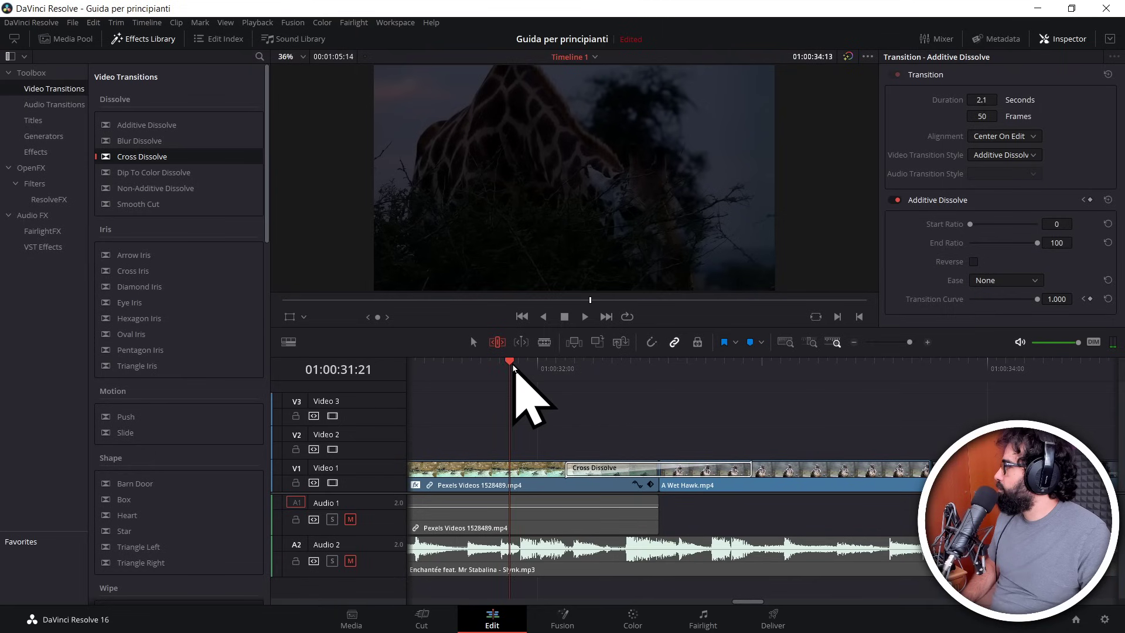
{"action": "key", "text": "space"}
{"action": "key", "text": "space"}
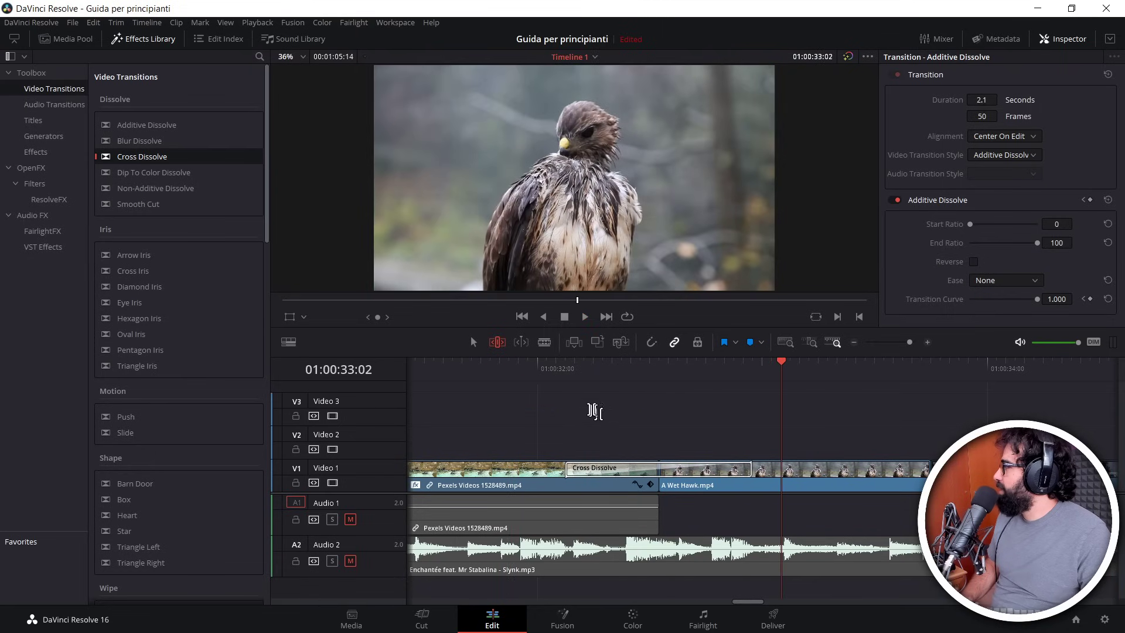
{"action": "mouse_move", "coordinate": [580, 369]}
{"action": "left_mouse_down"}
{"action": "mouse_move", "coordinate": [716, 366]}
{"action": "mouse_move", "coordinate": [623, 368]}
{"action": "mouse_move", "coordinate": [686, 373]}
{"action": "left_mouse_up"}
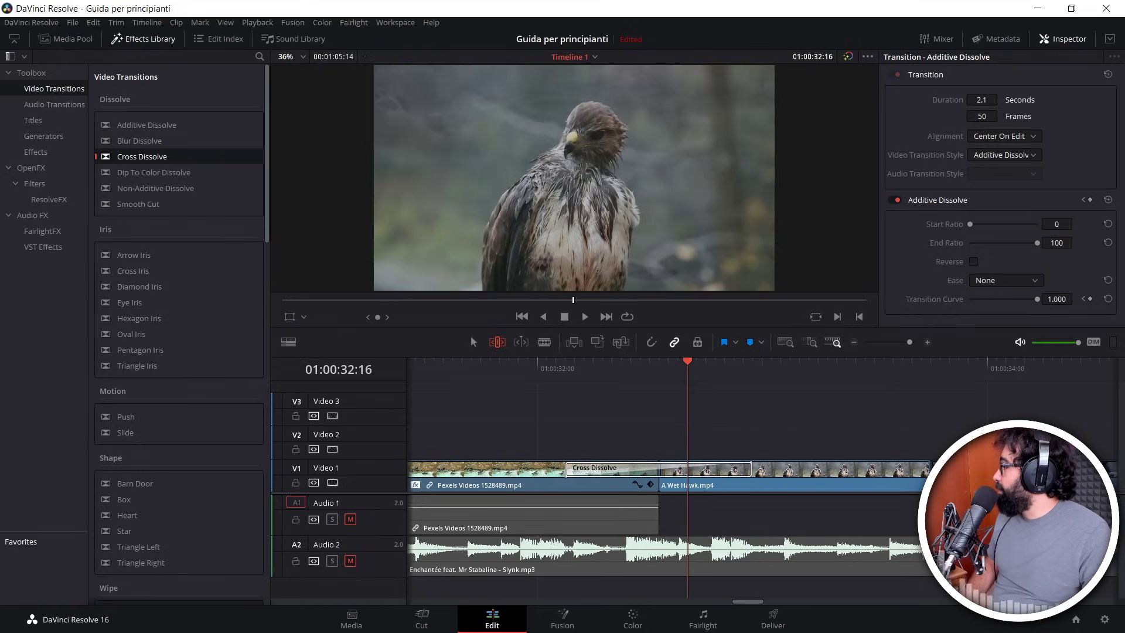
Step: Add a Hexagon Iris transition at the hawk–giraffe cut and play it back
{"action": "scroll", "coordinate": [944, 425], "scroll_direction": "right", "scroll_amount": 4}
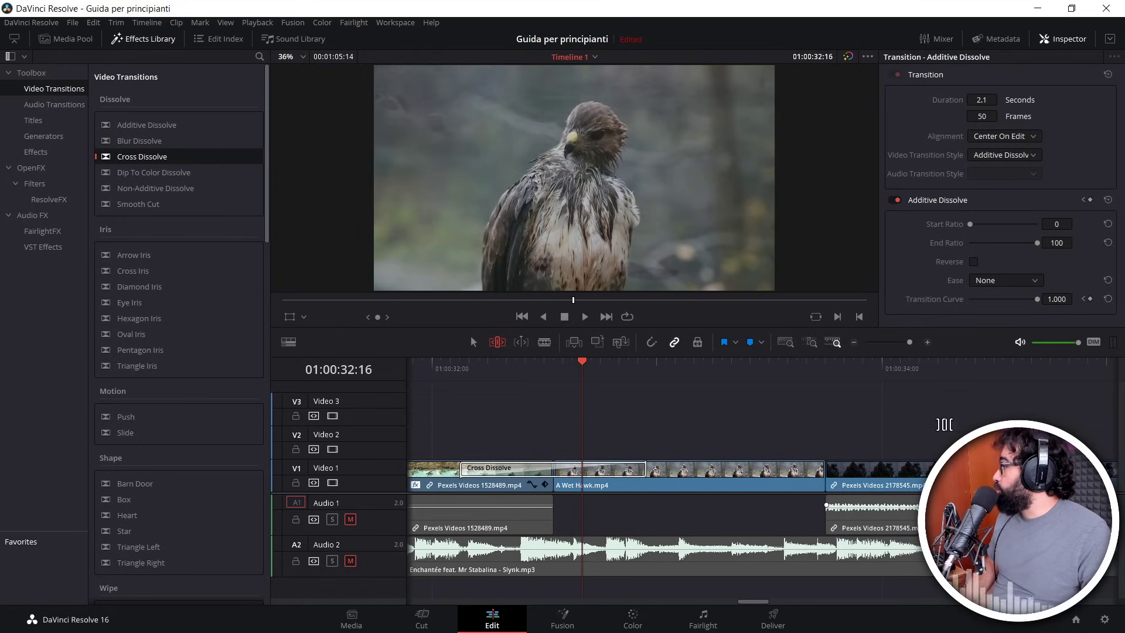
{"action": "scroll", "coordinate": [763, 424], "scroll_direction": "right", "scroll_amount": 2}
{"action": "scroll", "coordinate": [729, 419], "scroll_direction": "right", "scroll_amount": 4}
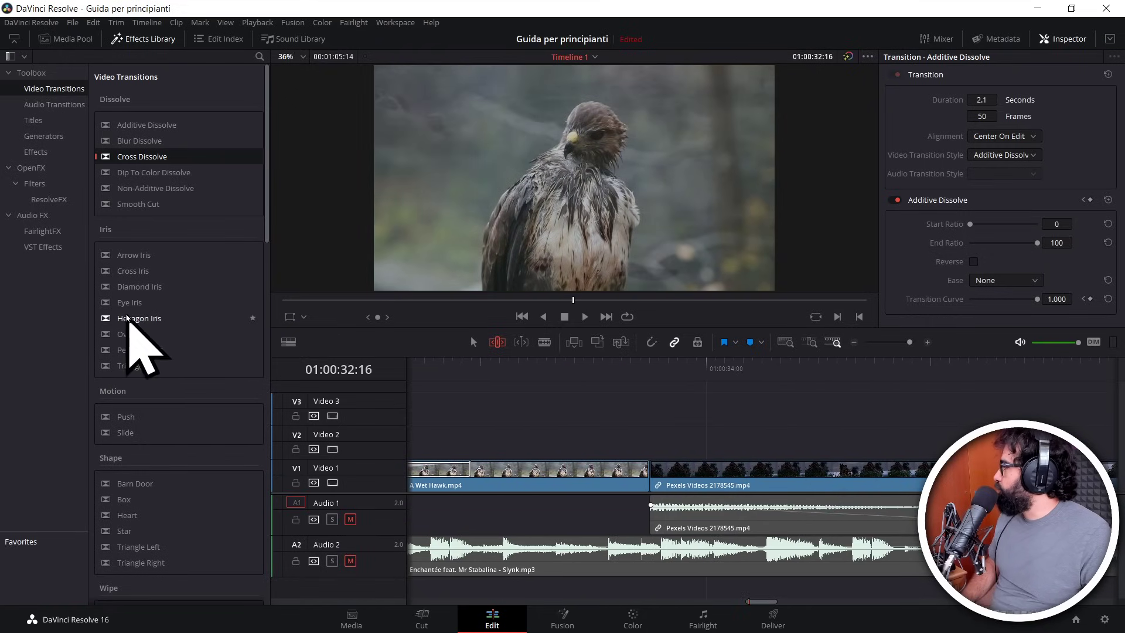
{"action": "left_click_drag", "start_coordinate": [138, 319], "coordinate": [671, 485]}
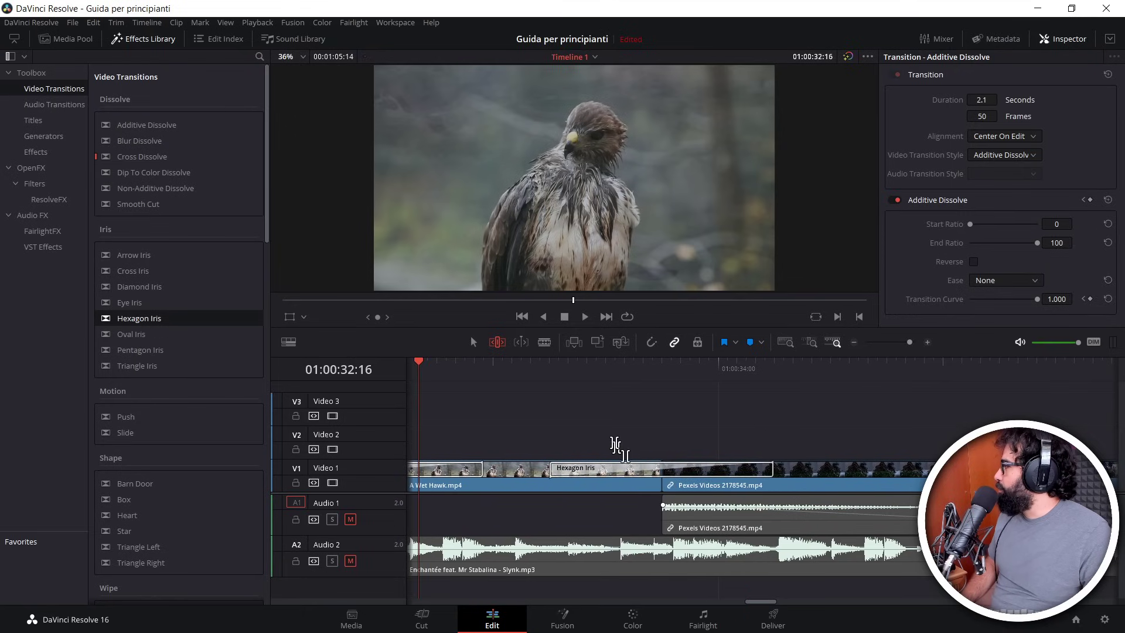
{"action": "mouse_move", "coordinate": [531, 363]}
{"action": "left_mouse_down"}
{"action": "mouse_move", "coordinate": [720, 379]}
{"action": "mouse_move", "coordinate": [614, 380]}
{"action": "mouse_move", "coordinate": [680, 379]}
{"action": "left_mouse_up"}
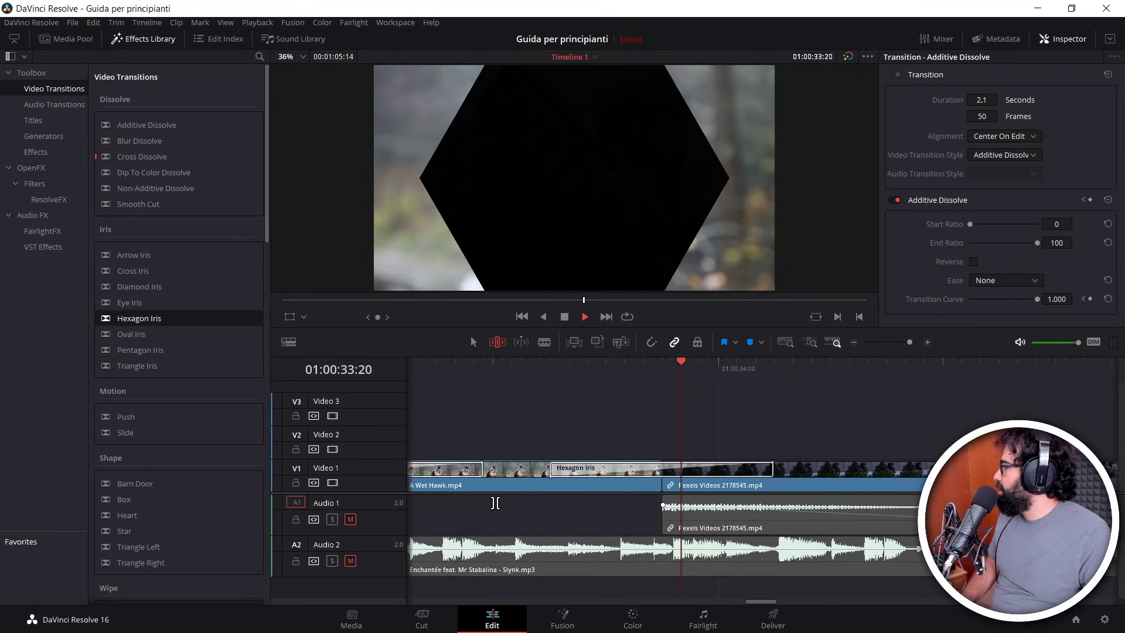
{"action": "key", "text": "space"}
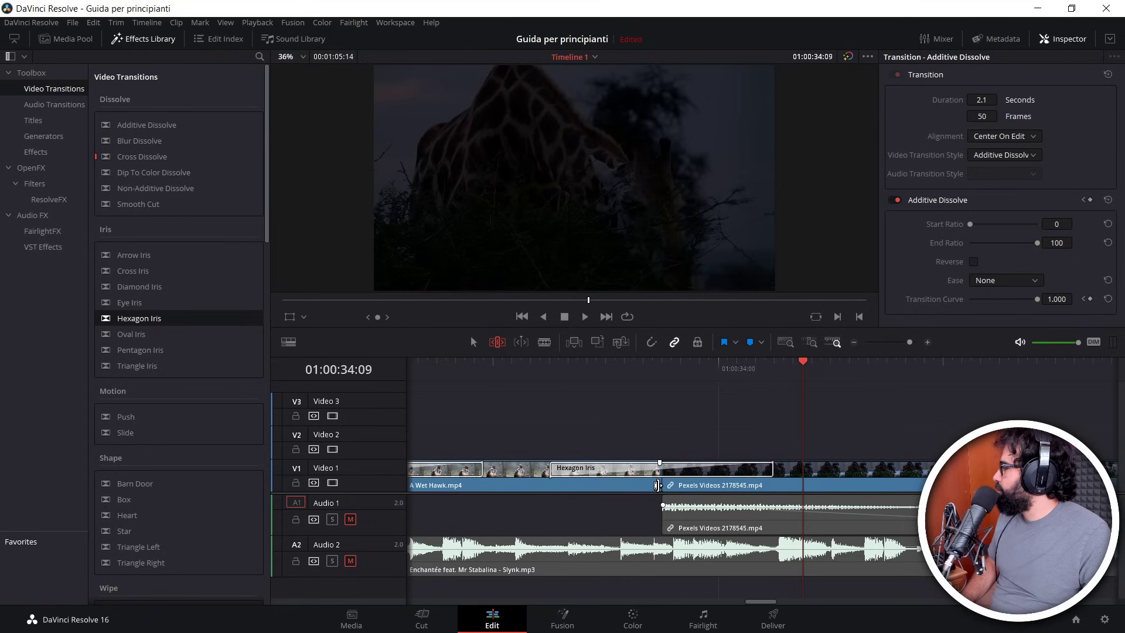
Step: Trim the edit point to shorten the Hexagon Iris and replay it
{"action": "left_click_drag", "start_coordinate": [656, 485], "coordinate": [596, 485]}
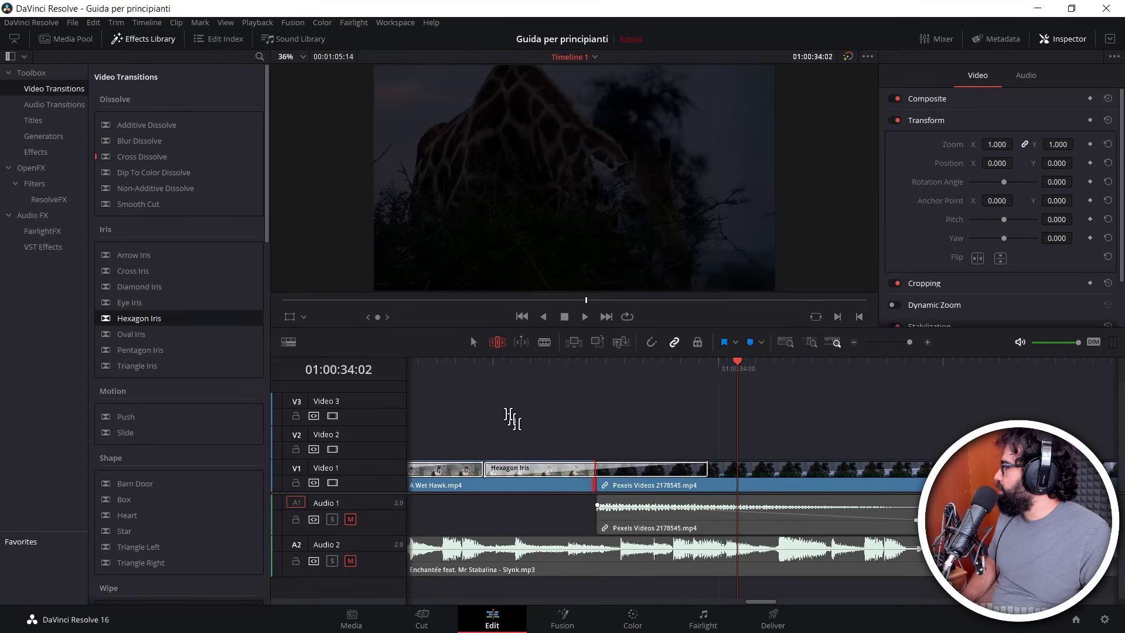
{"action": "left_click_drag", "start_coordinate": [483, 369], "coordinate": [587, 372]}
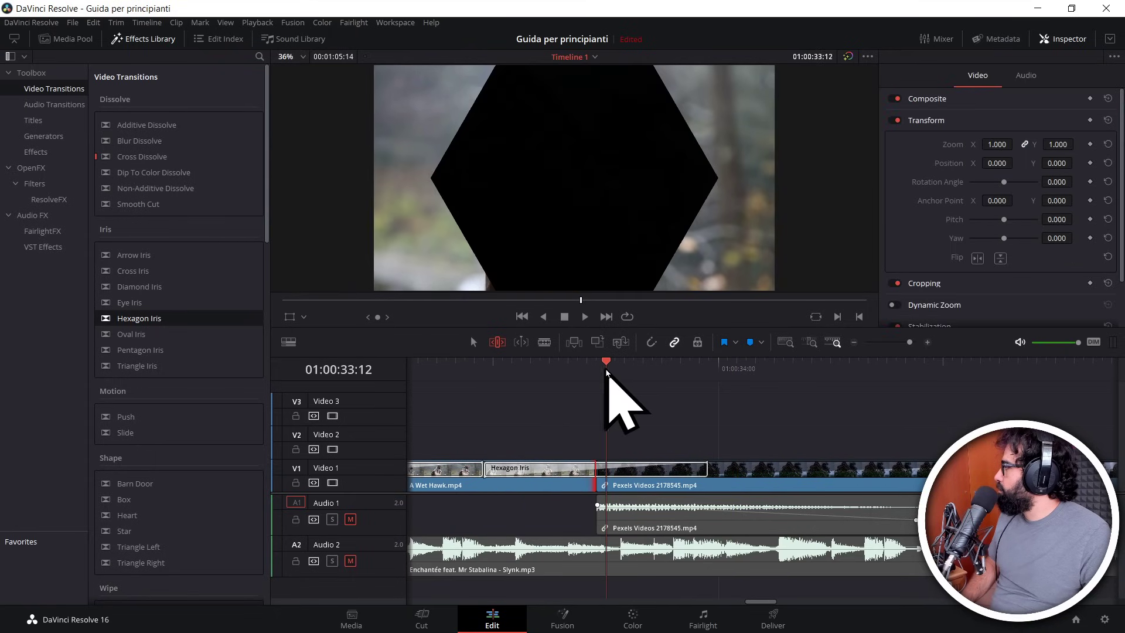
{"action": "key", "text": "space"}
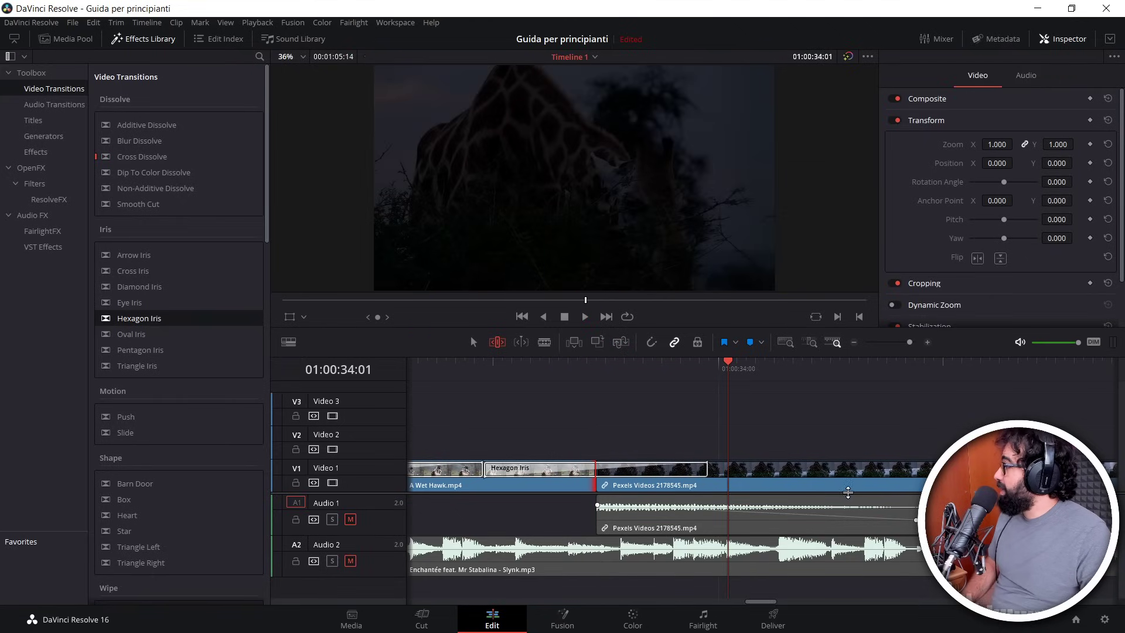
{"action": "scroll", "coordinate": [846, 515], "scroll_direction": "right", "scroll_amount": 2}
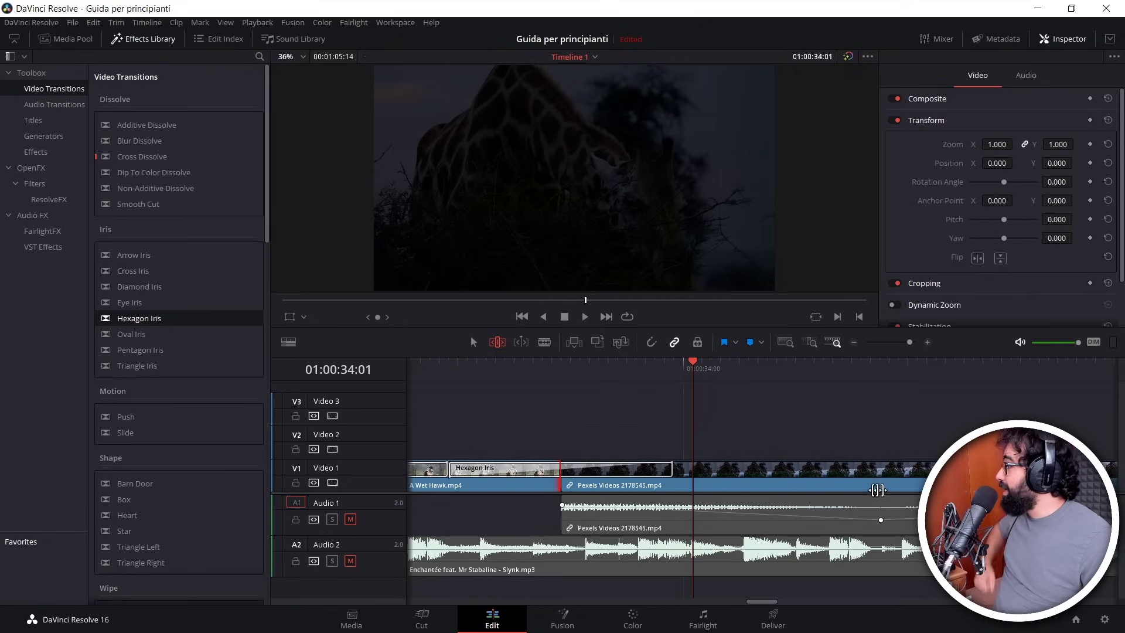
{"action": "scroll", "coordinate": [877, 490], "scroll_direction": "right", "scroll_amount": 4}
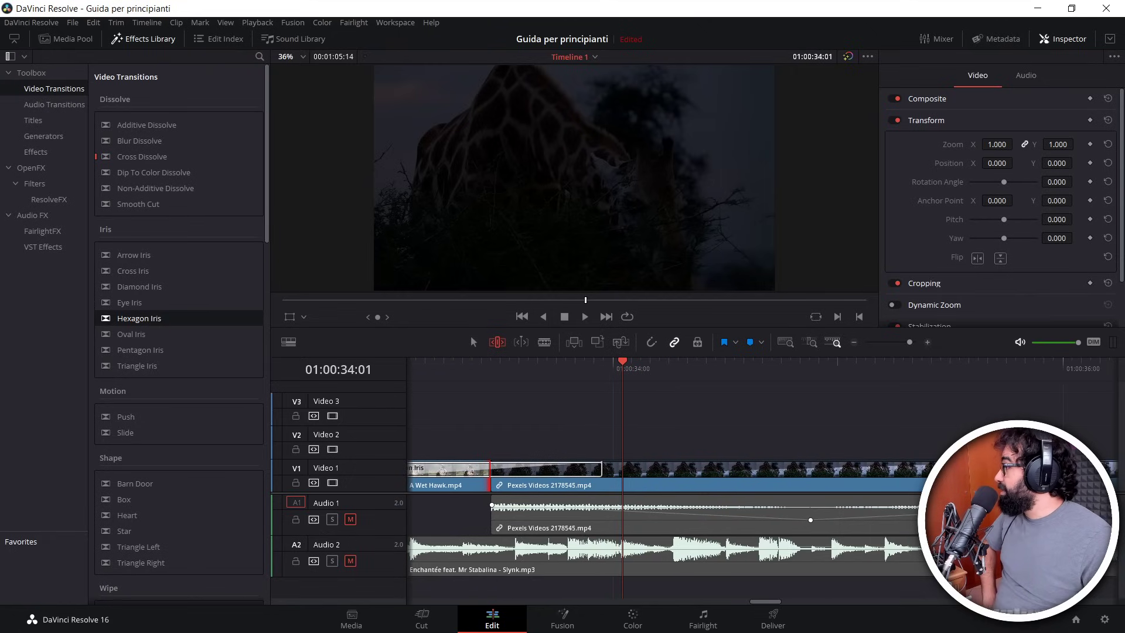
Step: Trim the hawk–giraffe edit by +00:03 and scrub through the Hexagon Iris transition
{"action": "mouse_move", "coordinate": [490, 478]}
{"action": "left_mouse_down"}
{"action": "mouse_move", "coordinate": [530, 501]}
{"action": "mouse_move", "coordinate": [493, 503]}
{"action": "left_mouse_up"}
{"action": "left_click_drag", "start_coordinate": [450, 362], "coordinate": [594, 370]}
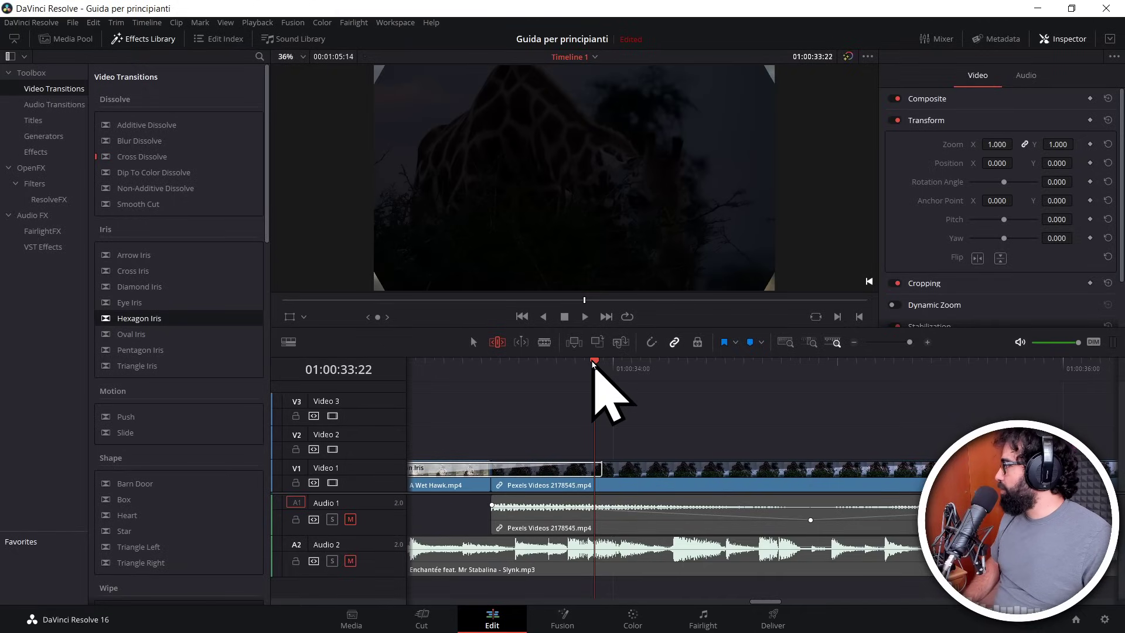
{"action": "left_click_drag", "start_coordinate": [596, 362], "coordinate": [463, 368]}
{"action": "mouse_move", "coordinate": [456, 367]}
{"action": "left_mouse_down"}
{"action": "mouse_move", "coordinate": [524, 362]}
{"action": "mouse_move", "coordinate": [442, 359]}
{"action": "mouse_move", "coordinate": [918, 396]}
{"action": "left_mouse_up"}
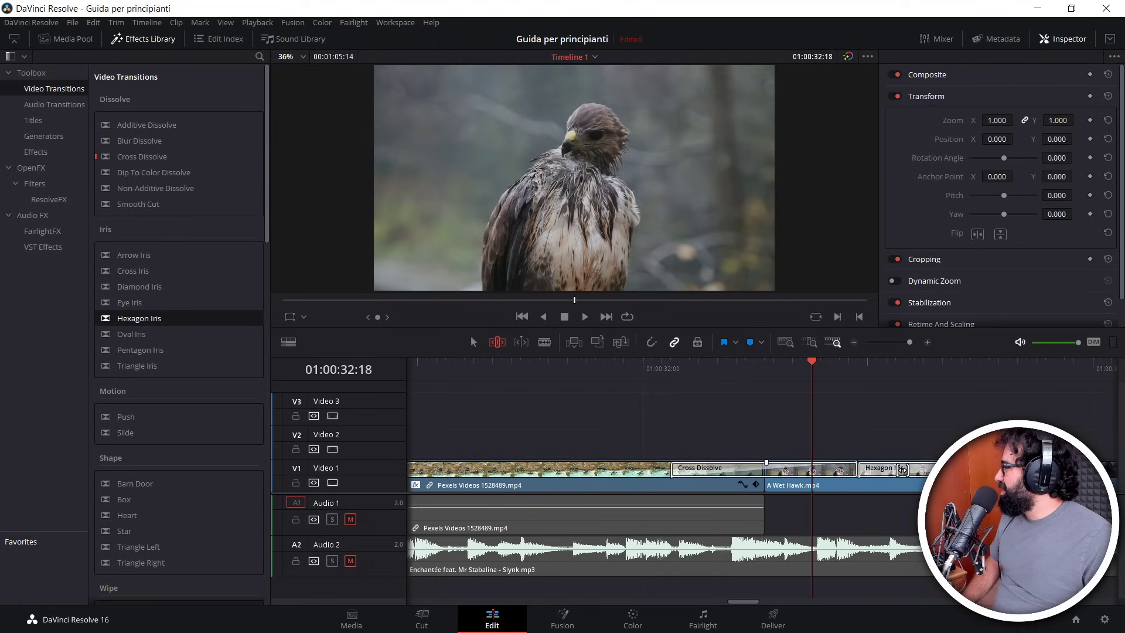
{"action": "mouse_move", "coordinate": [917, 397]}
{"action": "left_mouse_down"}
{"action": "mouse_move", "coordinate": [843, 366]}
{"action": "mouse_move", "coordinate": [964, 367]}
{"action": "left_mouse_up"}
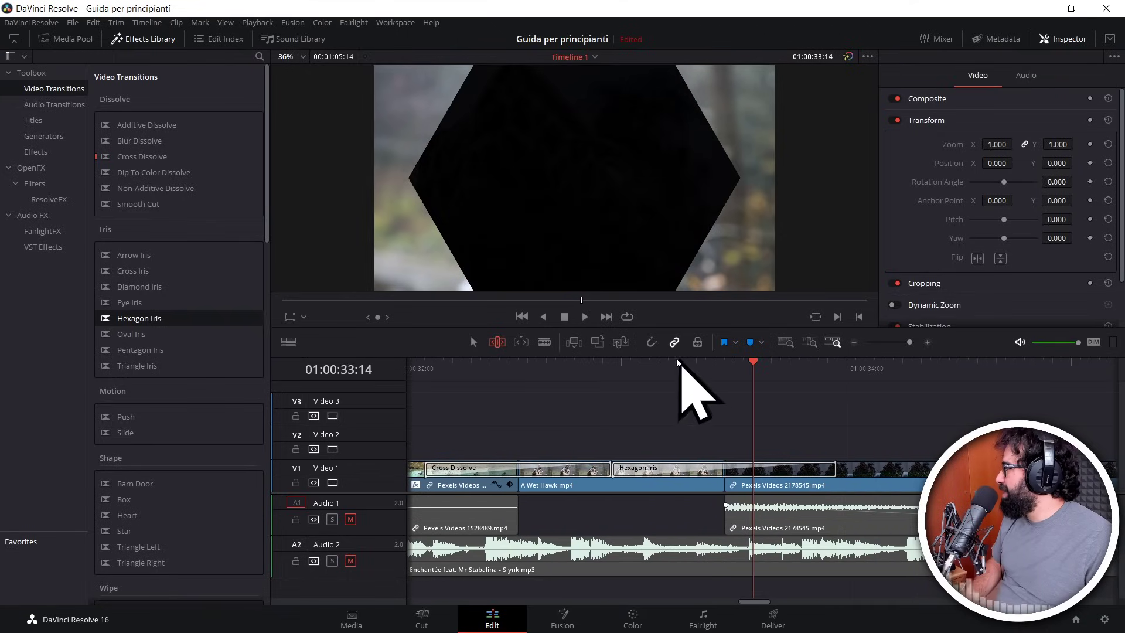
{"action": "left_click_drag", "start_coordinate": [631, 360], "coordinate": [743, 363]}
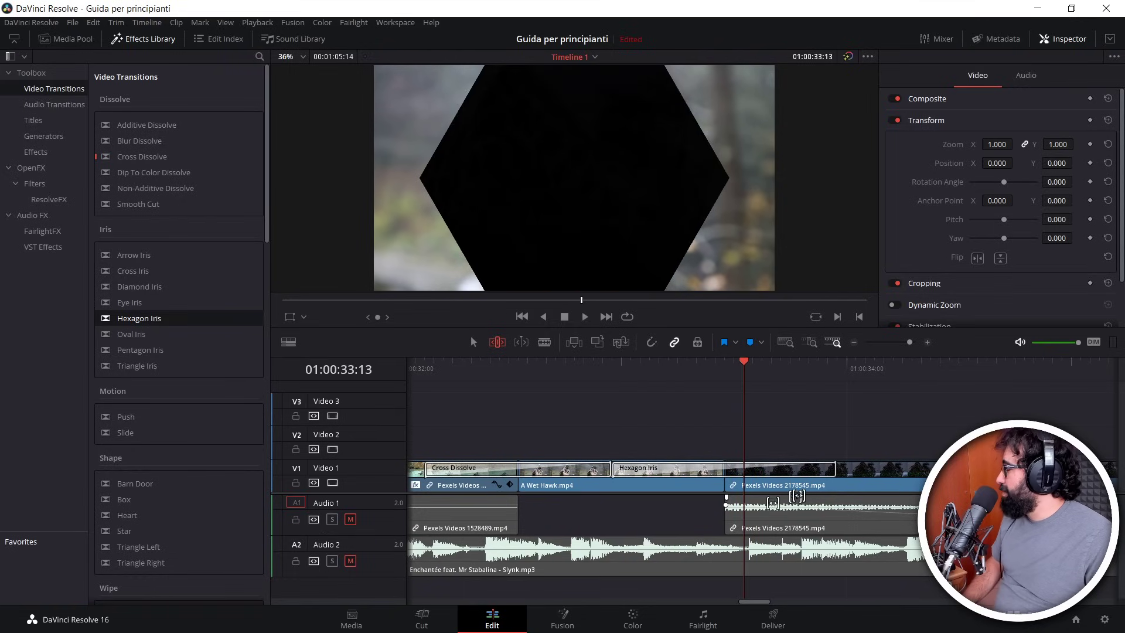
{"action": "scroll", "coordinate": [760, 477], "scroll_direction": "right", "scroll_amount": 3}
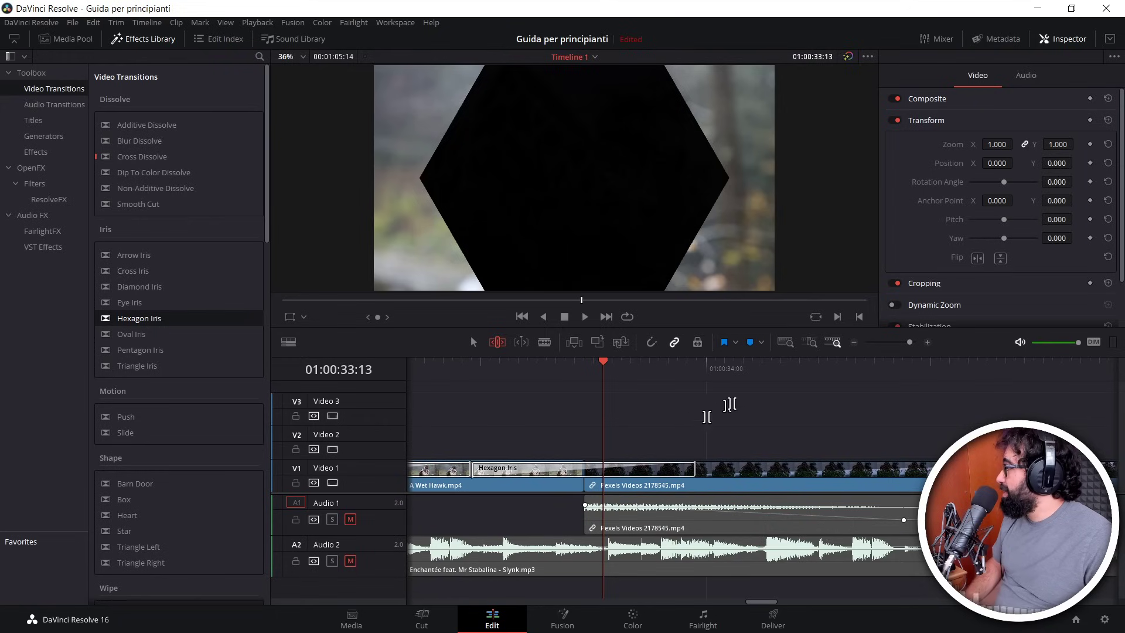
{"action": "left_click_drag", "start_coordinate": [603, 361], "coordinate": [891, 365]}
{"action": "scroll", "coordinate": [803, 432], "scroll_direction": "right", "scroll_amount": 5}
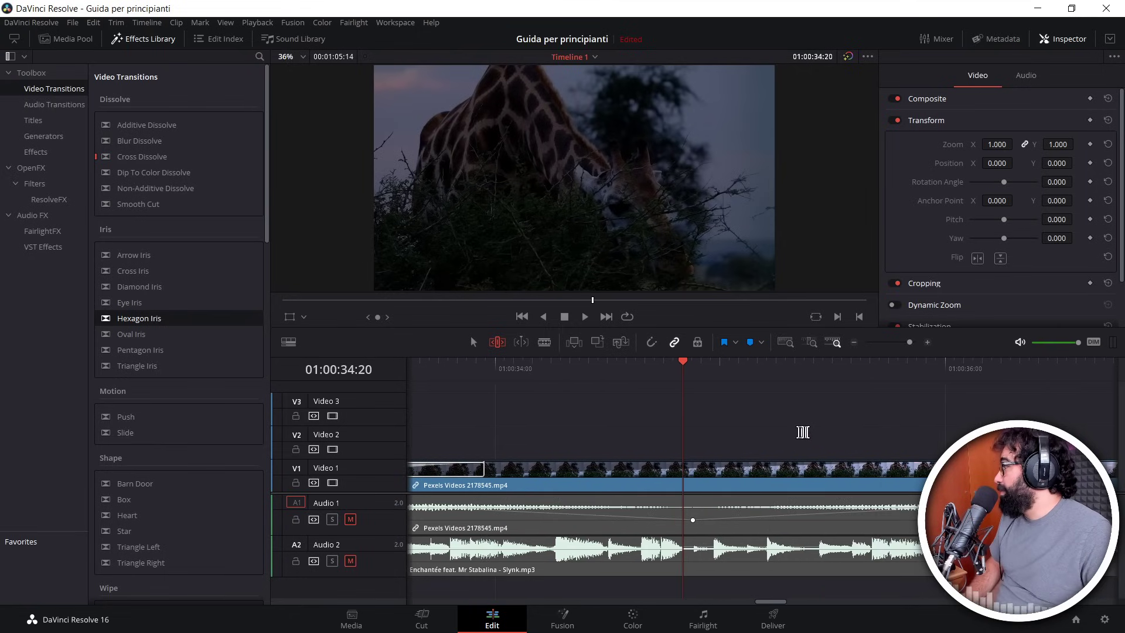
Step: Zoom the timeline out and play the Hexagon Iris transition from just before it
{"action": "left_click", "coordinate": [853, 343]}
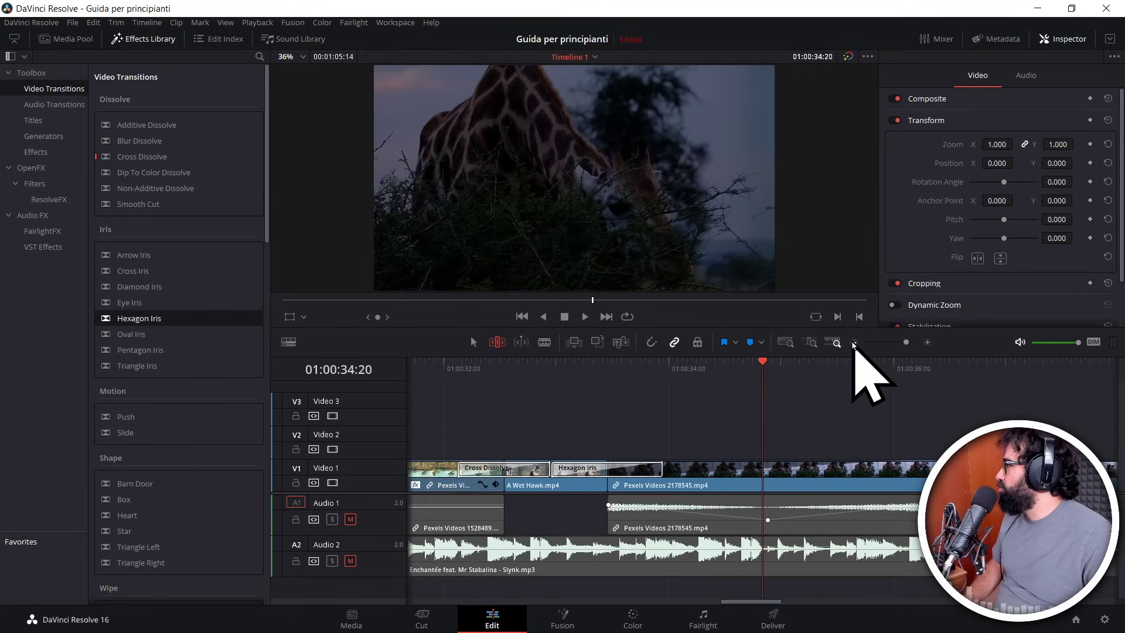
{"action": "left_click", "coordinate": [852, 343]}
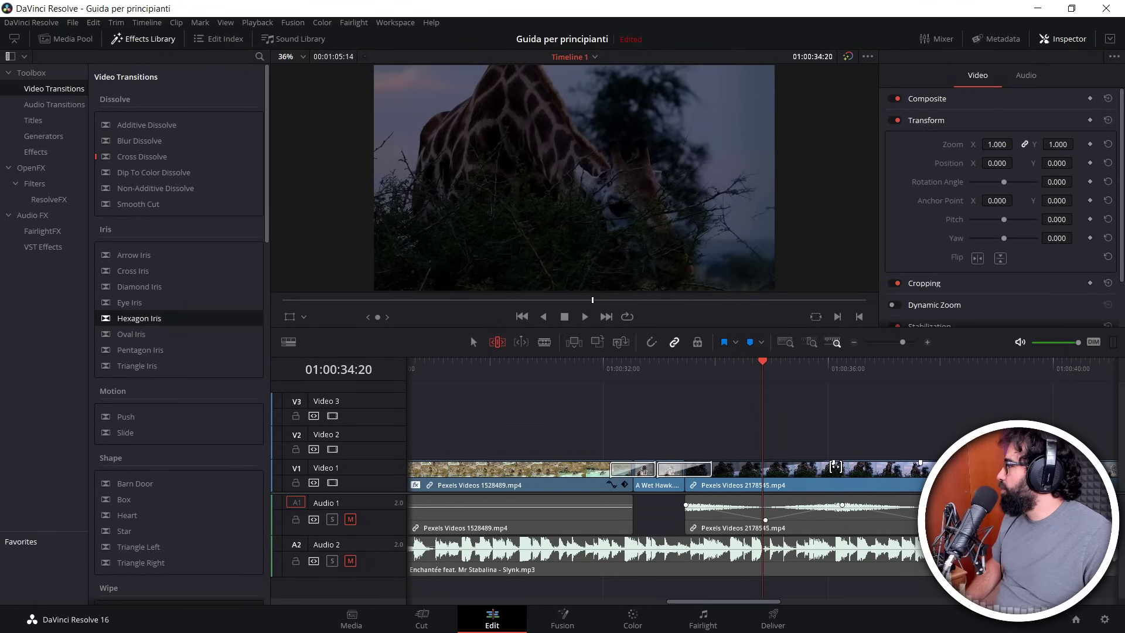
{"action": "left_click", "coordinate": [667, 371]}
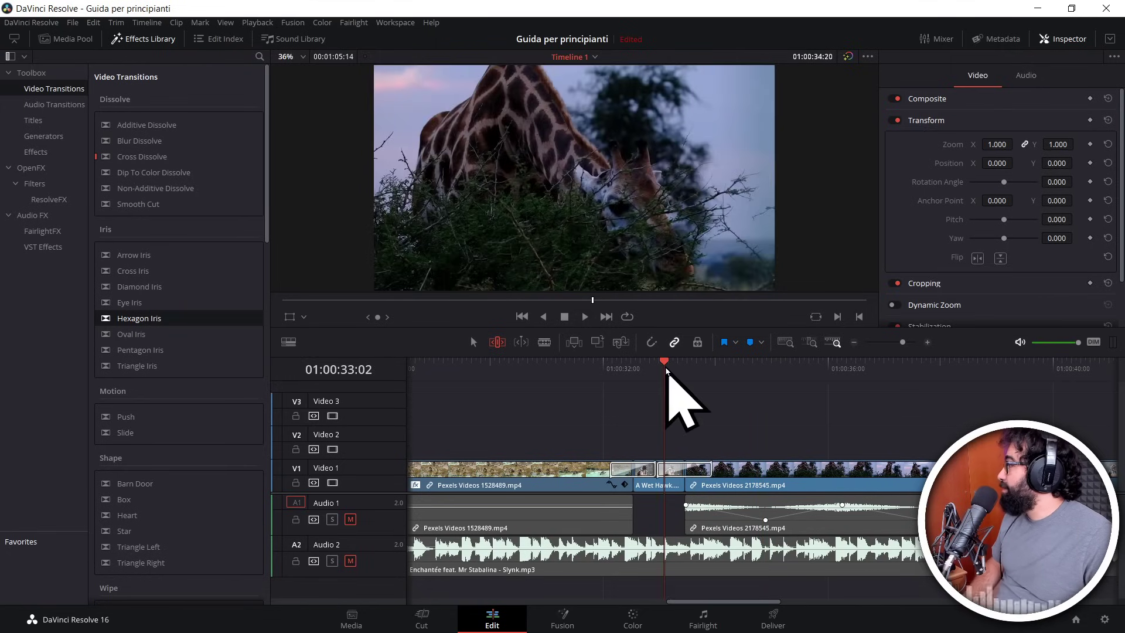
{"action": "key", "text": "space"}
{"action": "key", "text": "space"}
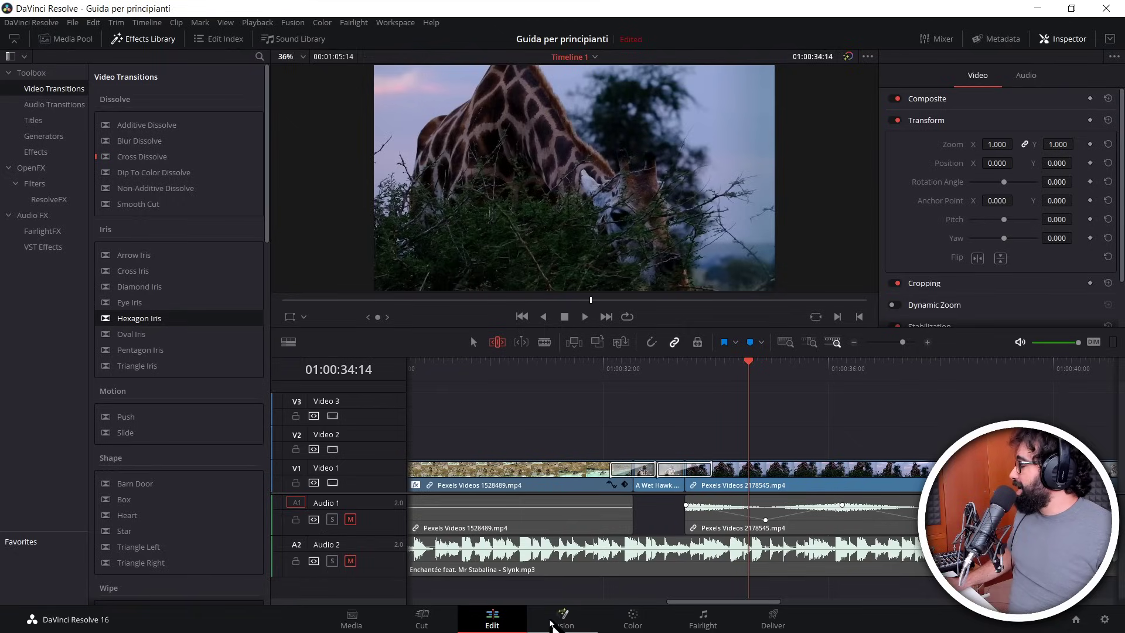
Step: In Fusion's clip strip, load clip 06 then chameleon clip 02, then return to Edit
{"action": "left_click", "coordinate": [561, 618]}
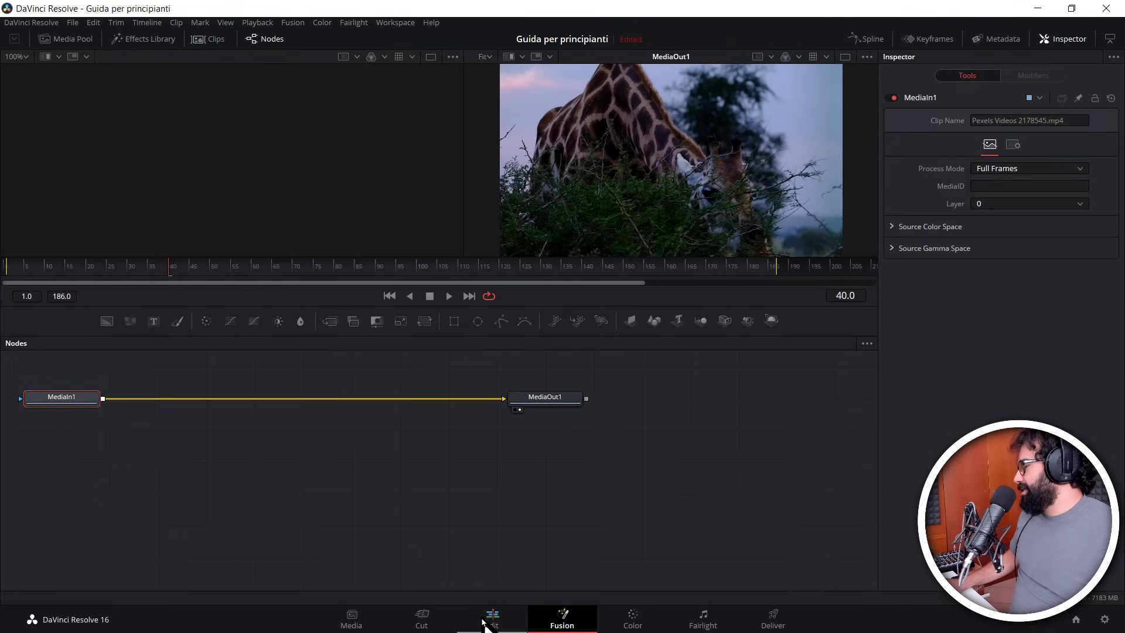
{"action": "left_click", "coordinate": [205, 38]}
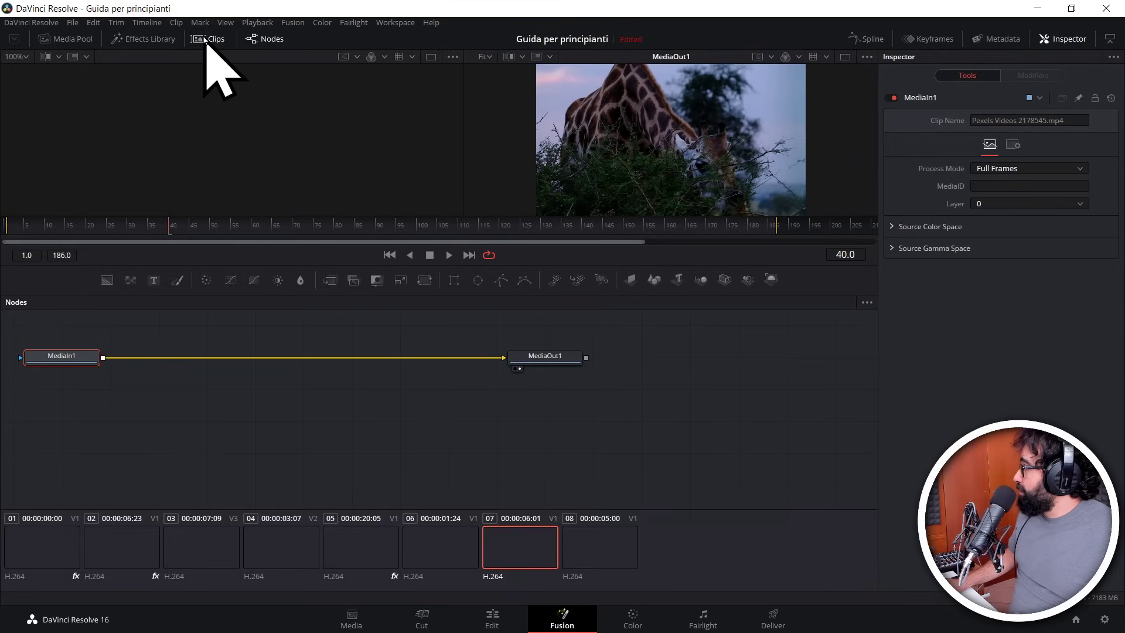
{"action": "left_click", "coordinate": [426, 554]}
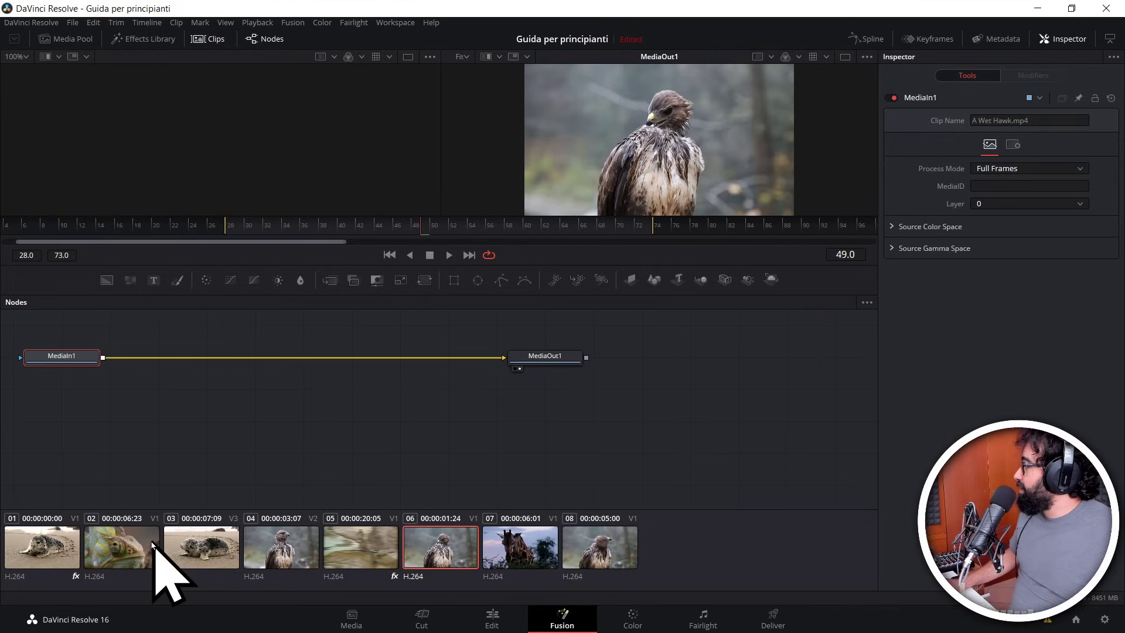
{"action": "left_click", "coordinate": [133, 543]}
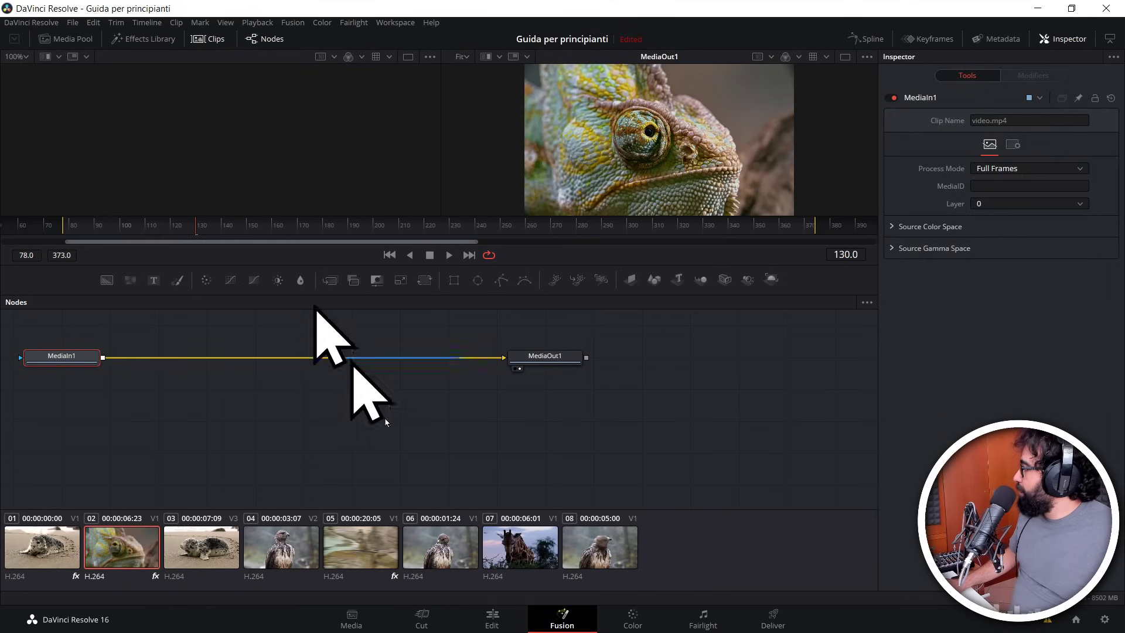
{"action": "left_click", "coordinate": [492, 618]}
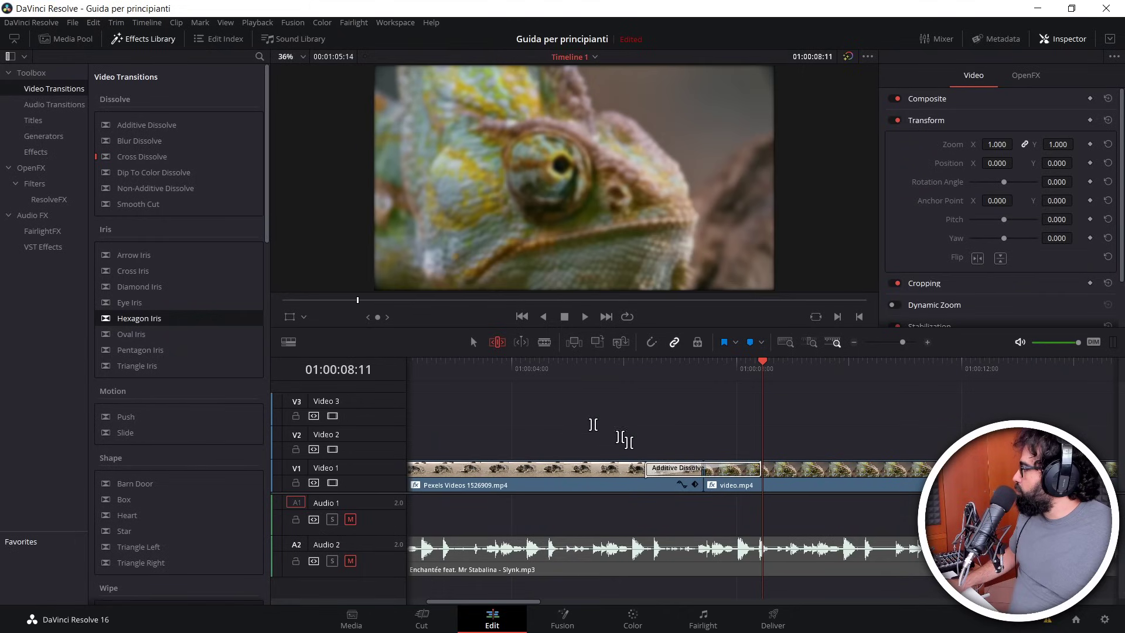
Step: Select Pexels Videos 1528489.mp4 on V1 with the Selection tool and open it in Fusion
{"action": "left_click", "coordinate": [853, 343]}
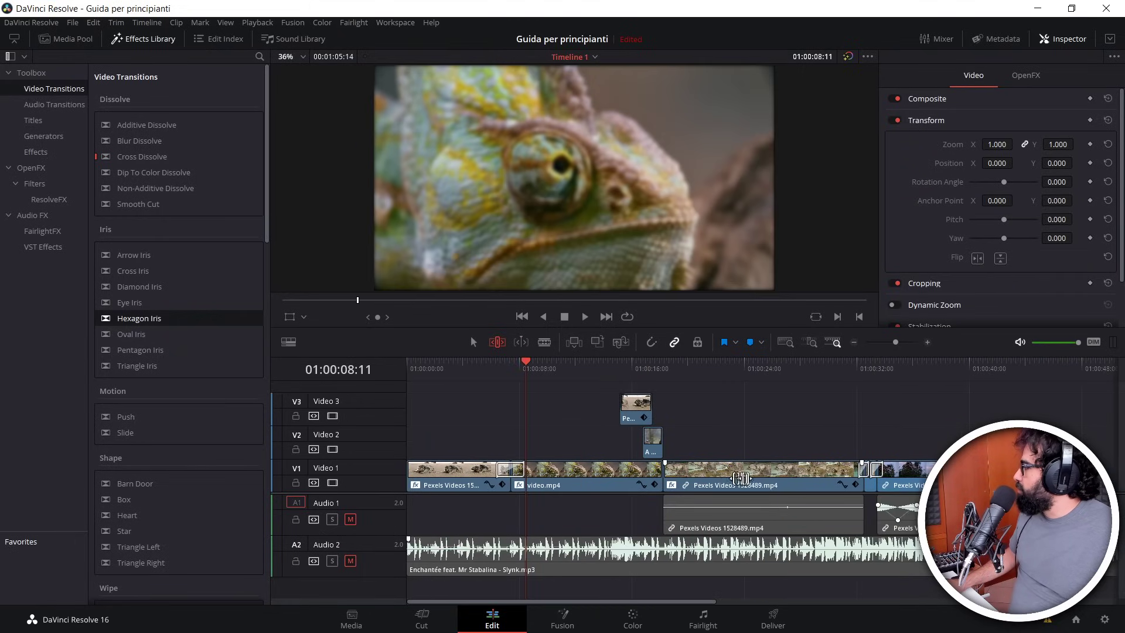
{"action": "left_click", "coordinate": [758, 472]}
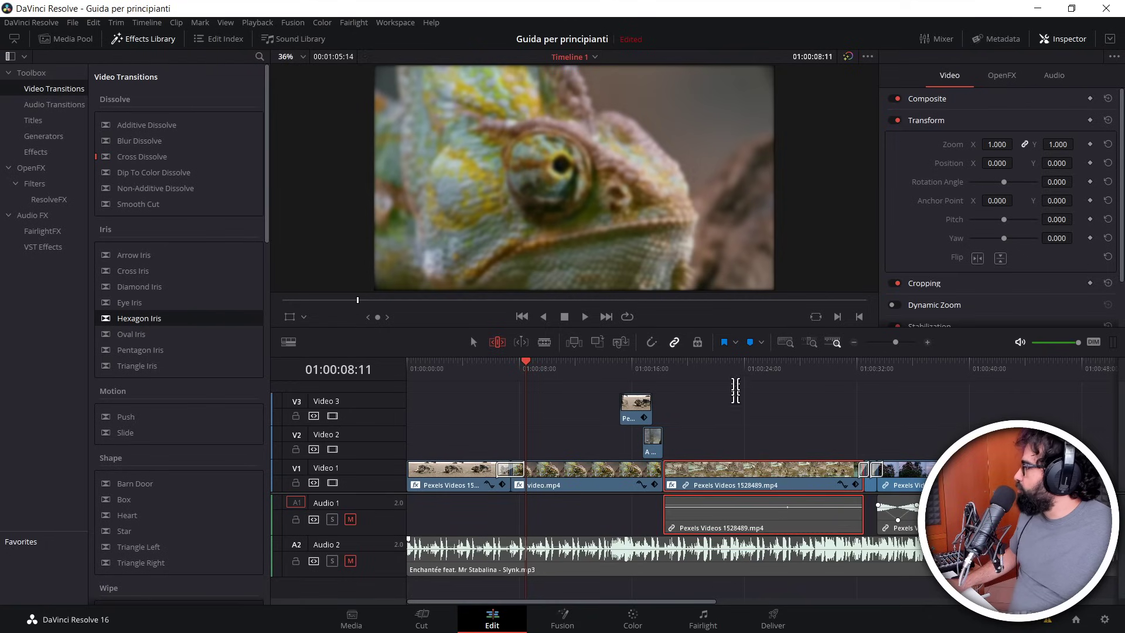
{"action": "left_click", "coordinate": [474, 342]}
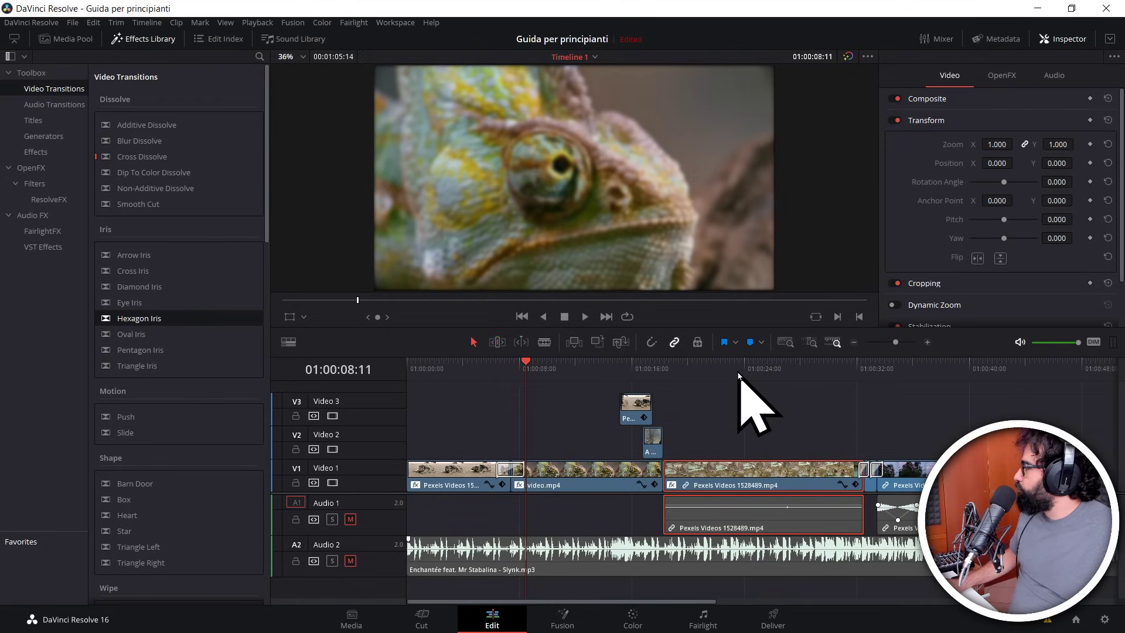
{"action": "left_click", "coordinate": [737, 369]}
{"action": "left_click", "coordinate": [580, 618]}
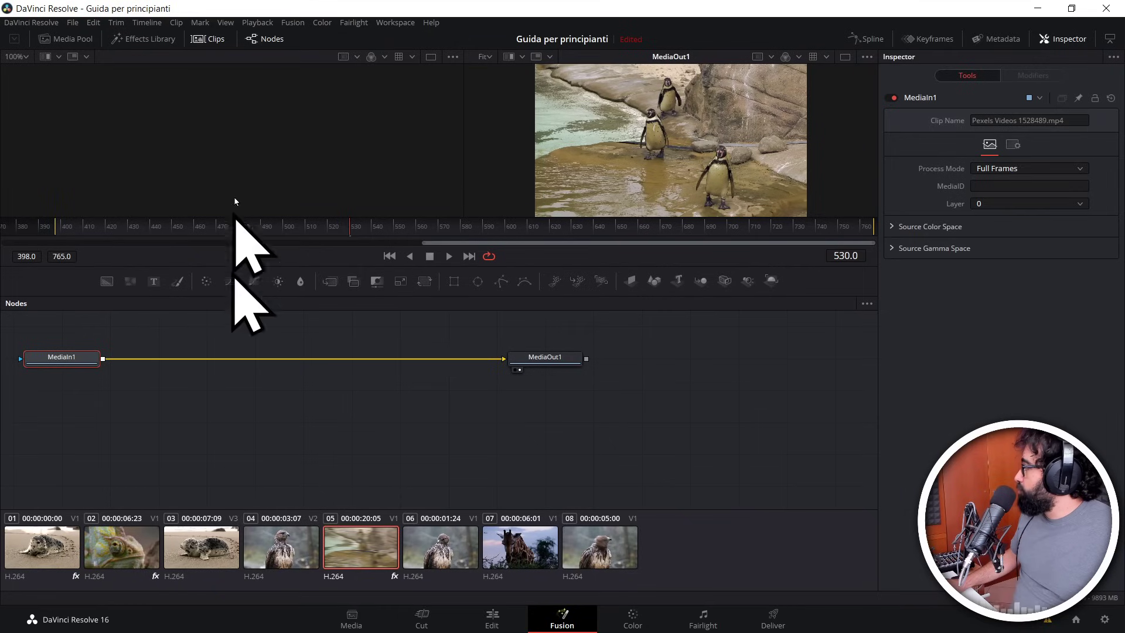
{"action": "left_click", "coordinate": [214, 42]}
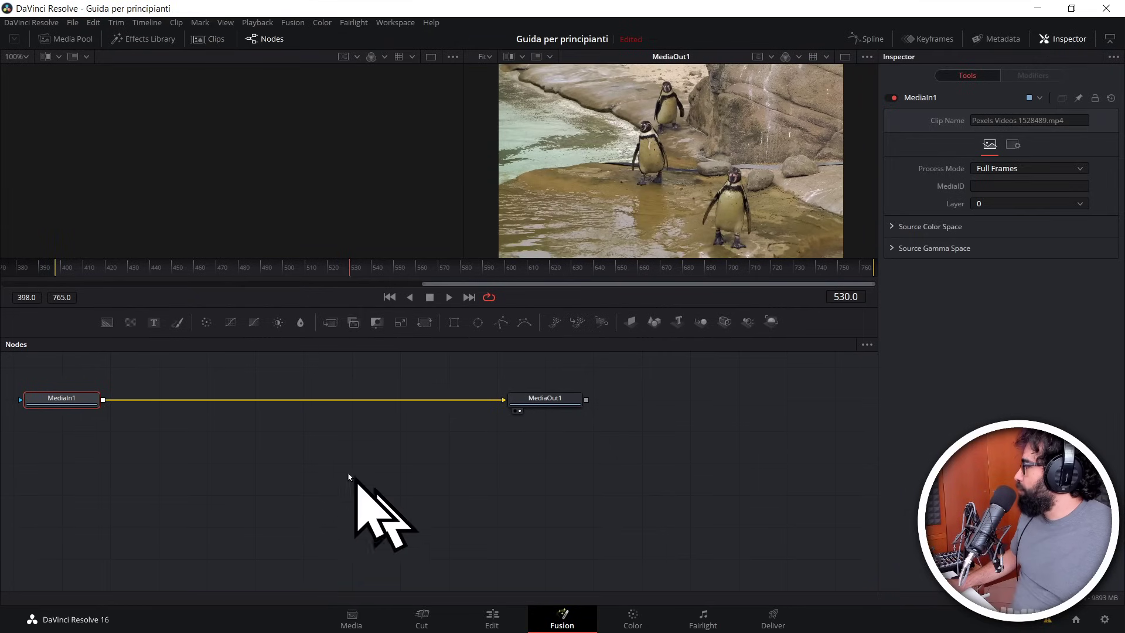
{"action": "mouse_move", "coordinate": [368, 455]}
{"action": "left_mouse_down"}
{"action": "mouse_move", "coordinate": [476, 505]}
{"action": "mouse_move", "coordinate": [487, 497]}
{"action": "left_mouse_up"}
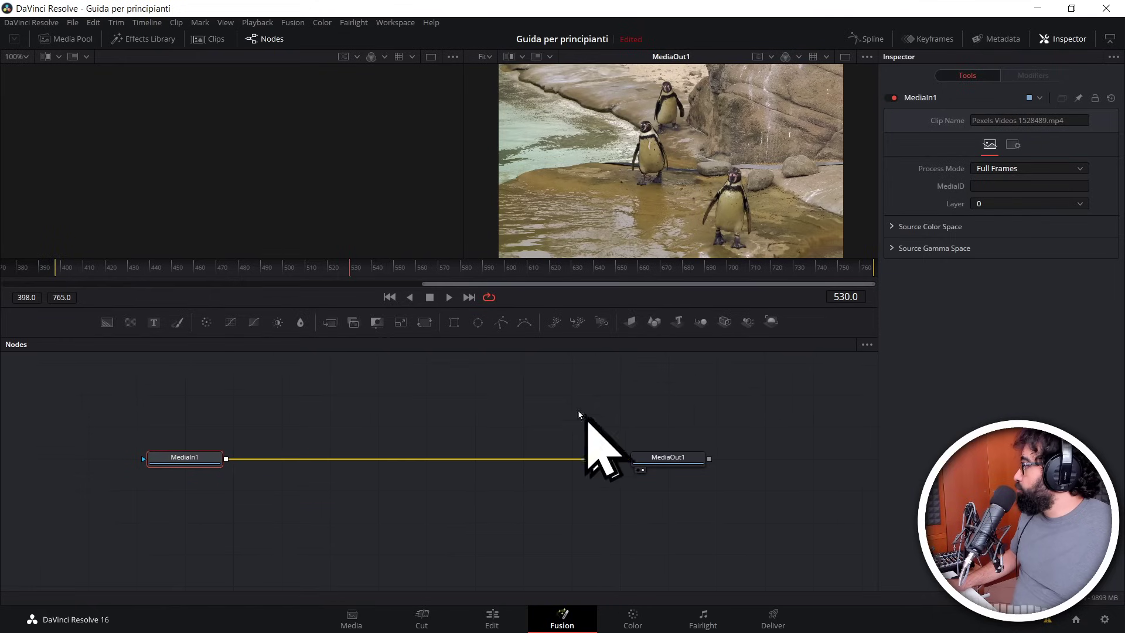
{"action": "left_click_drag", "start_coordinate": [471, 414], "coordinate": [486, 402]}
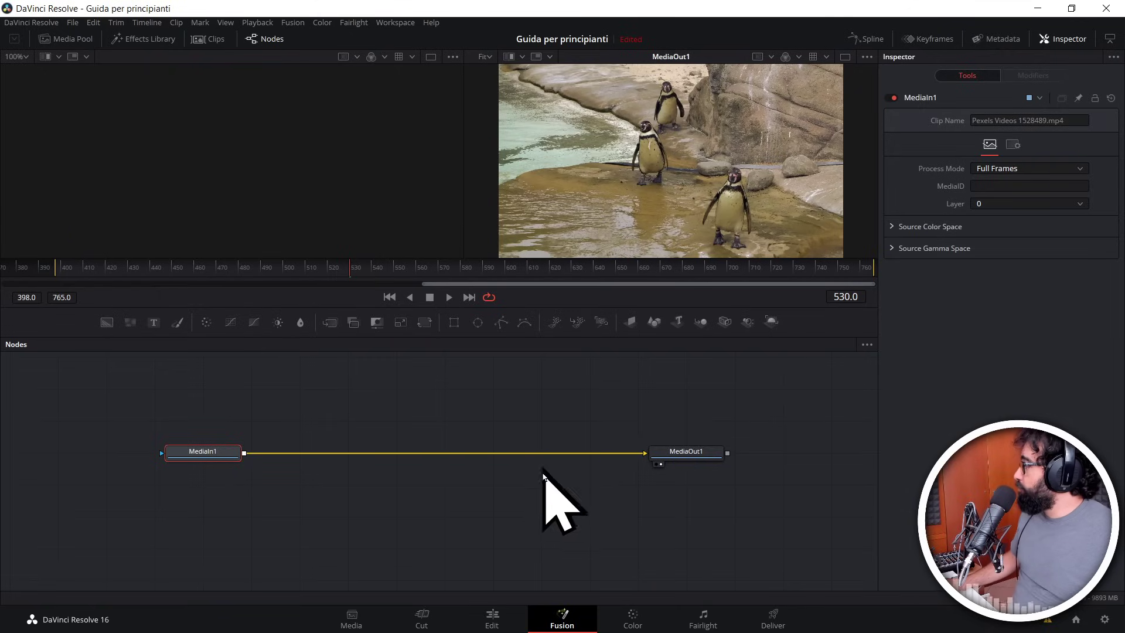
{"action": "mouse_move", "coordinate": [488, 477]}
{"action": "left_mouse_down"}
{"action": "mouse_move", "coordinate": [440, 485]}
{"action": "mouse_move", "coordinate": [378, 250]}
{"action": "left_mouse_up"}
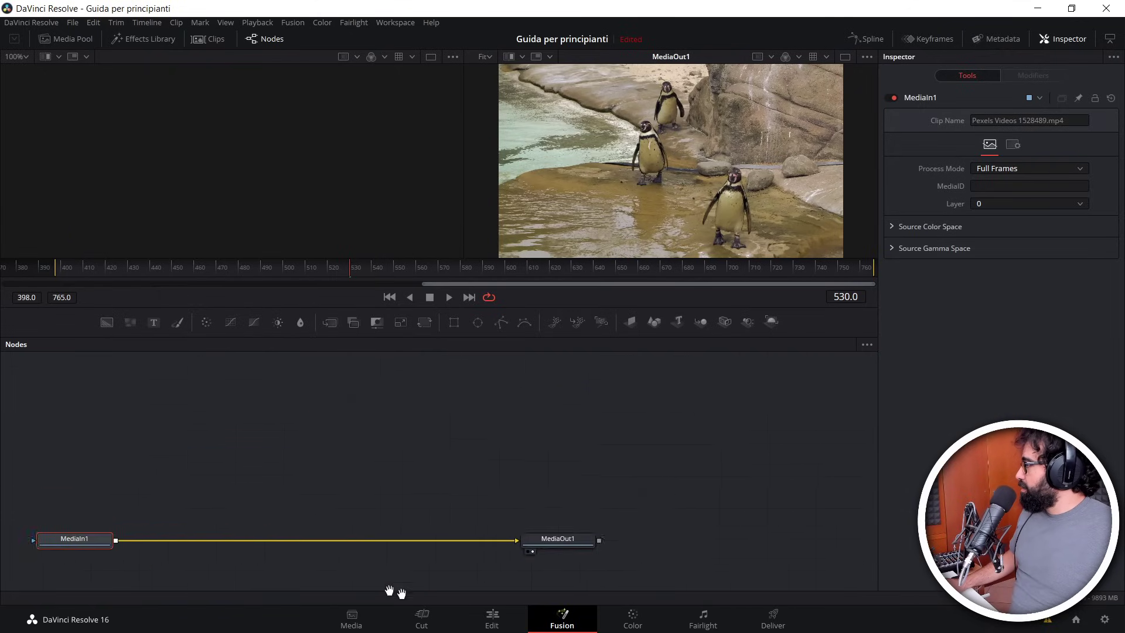
{"action": "mouse_move", "coordinate": [379, 250]}
{"action": "left_mouse_down"}
{"action": "mouse_move", "coordinate": [519, 483]}
{"action": "mouse_move", "coordinate": [494, 492]}
{"action": "left_mouse_up"}
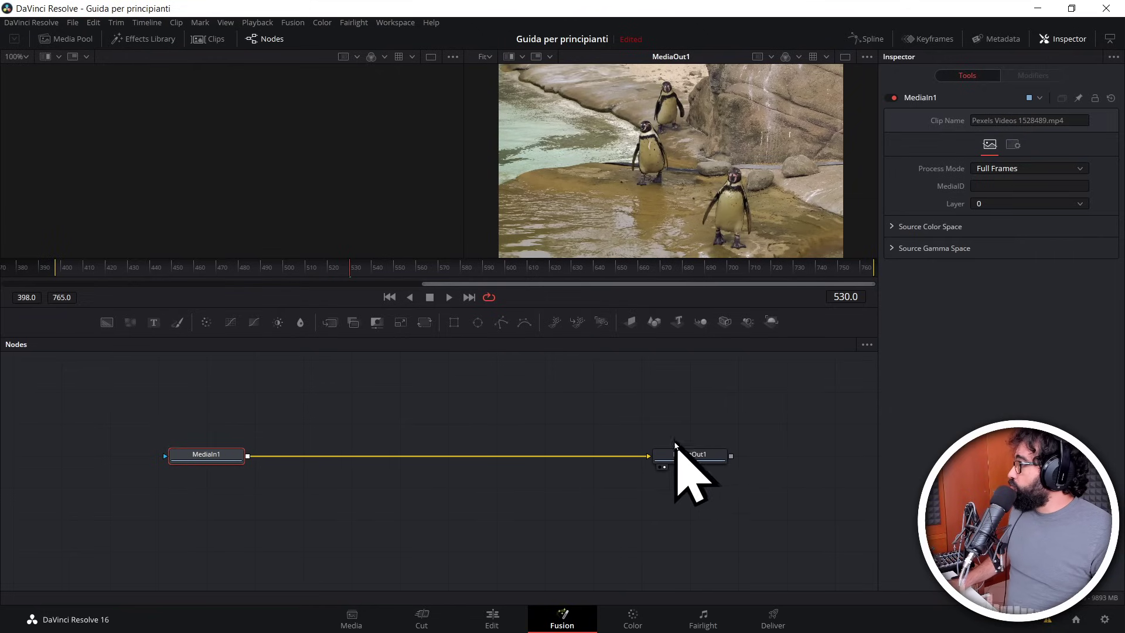
{"action": "mouse_move", "coordinate": [691, 473]}
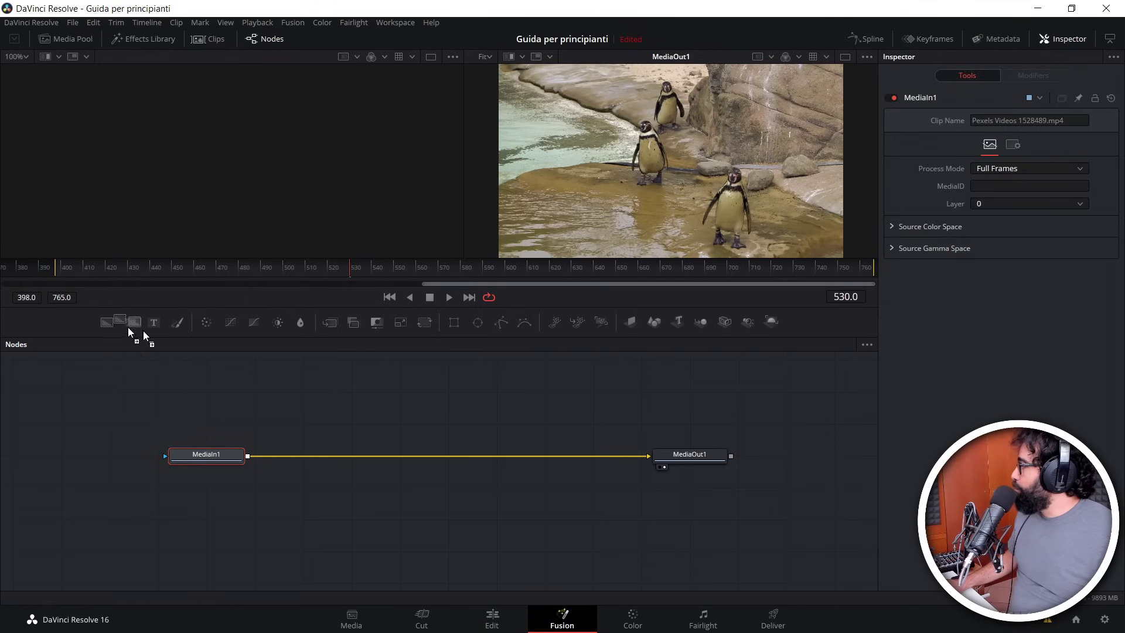
Step: Insert Background1 merged with the penguin clip as Merge1 before MediaOut1, then switch to the Edit page
{"action": "left_click_drag", "start_coordinate": [143, 333], "coordinate": [451, 461]}
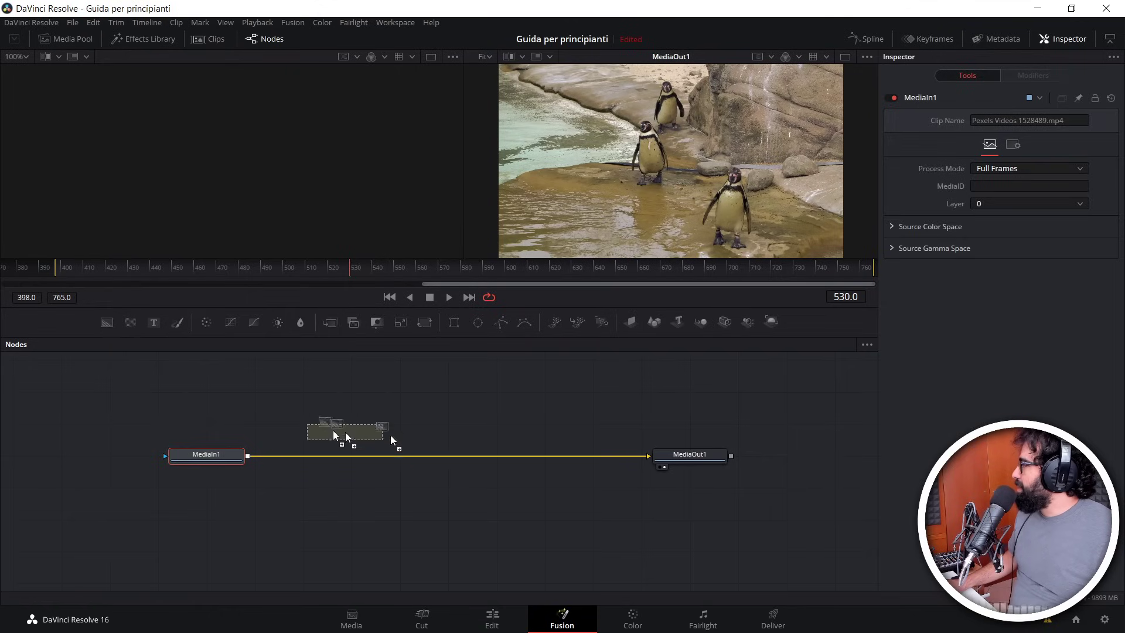
{"action": "left_click_drag", "start_coordinate": [354, 430], "coordinate": [458, 460]}
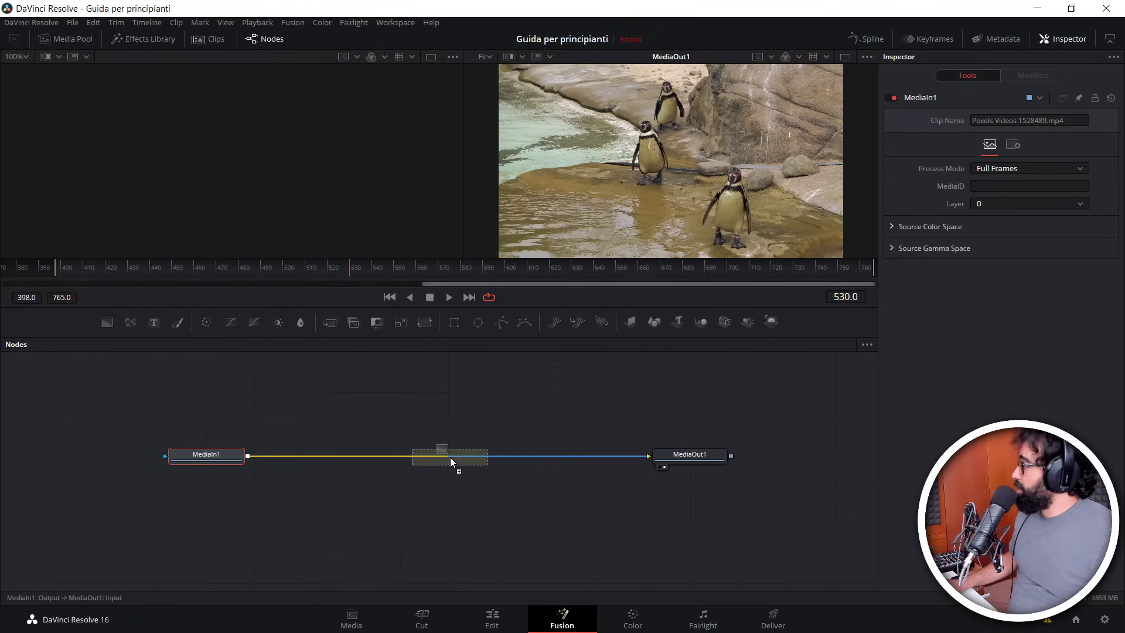
{"action": "left_click_drag", "start_coordinate": [451, 459], "coordinate": [215, 448]}
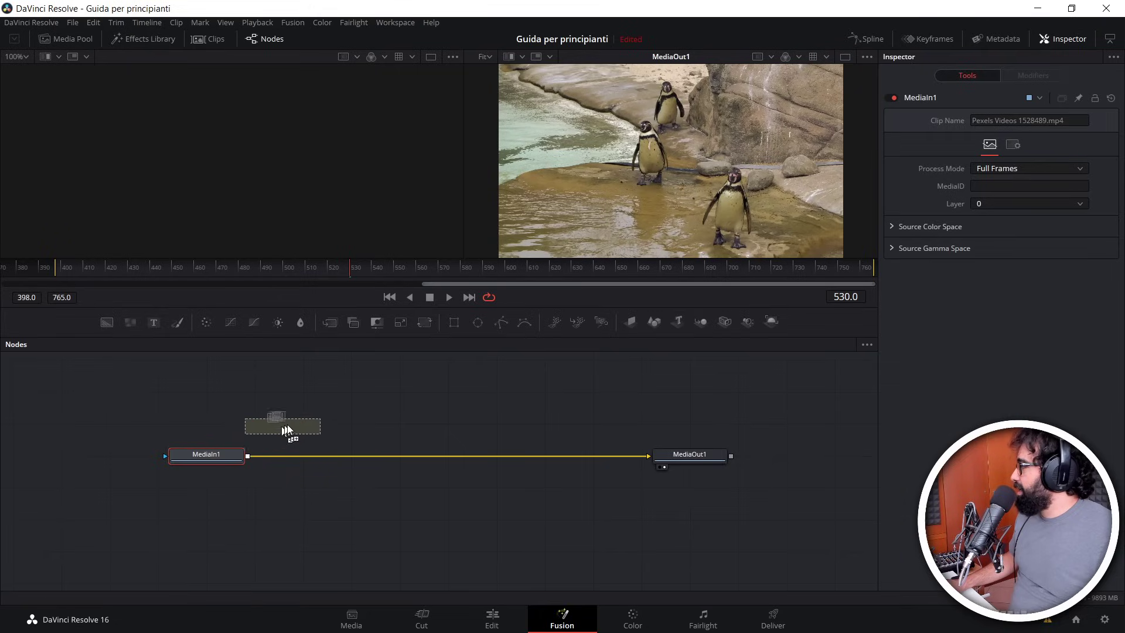
{"action": "left_click_drag", "start_coordinate": [532, 435], "coordinate": [439, 457]}
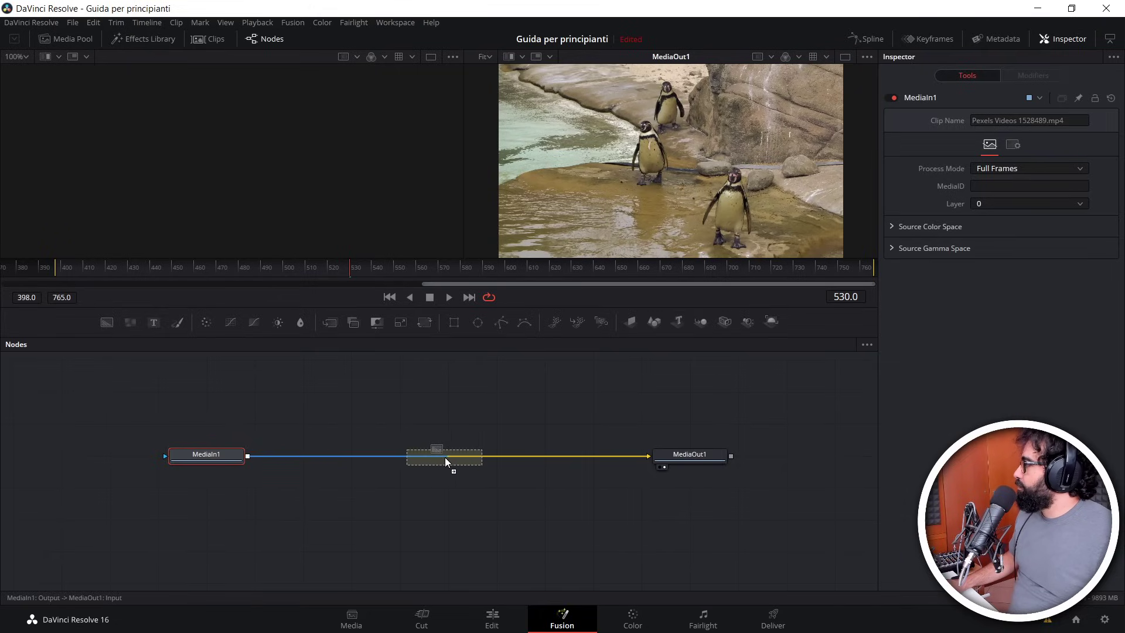
{"action": "left_click", "coordinate": [445, 459]}
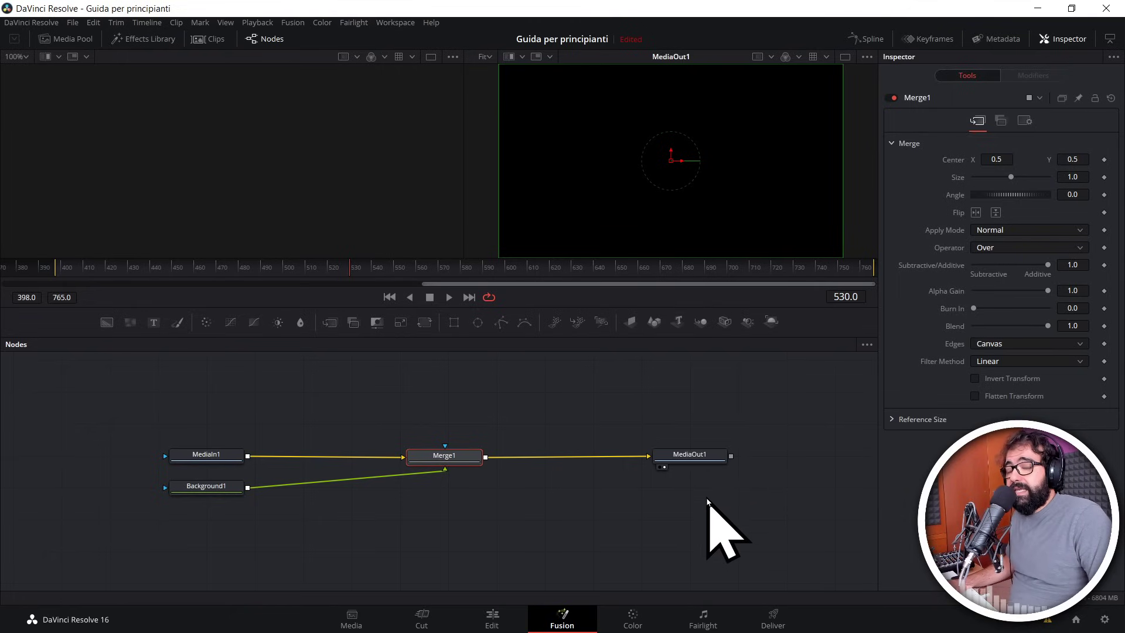
{"action": "left_click", "coordinate": [502, 620]}
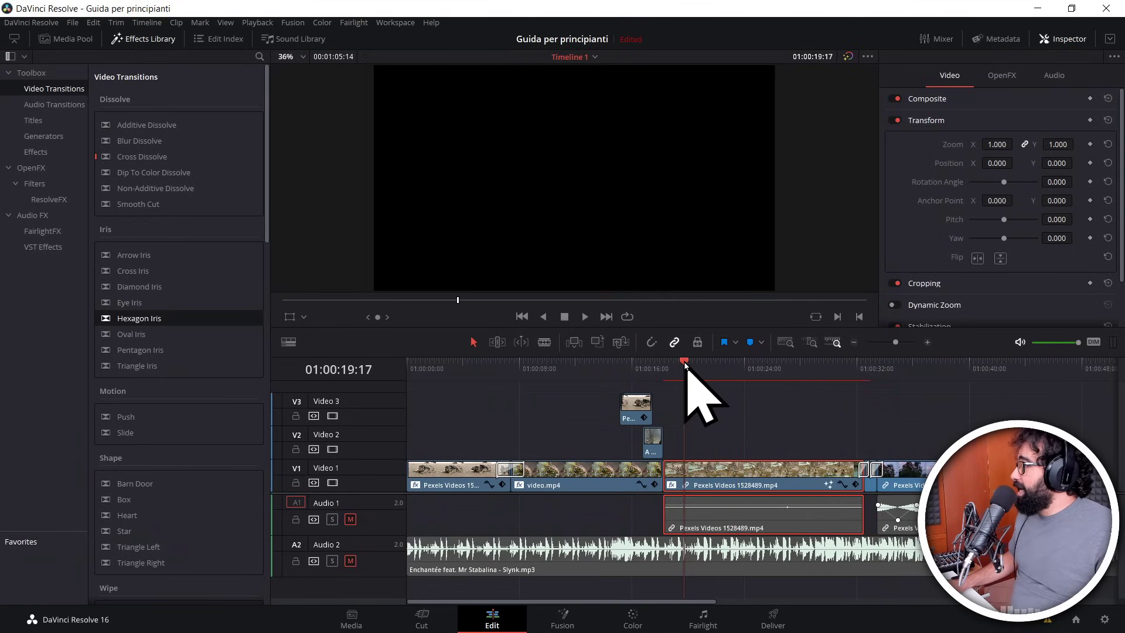
Step: Move the playhead to frame 684, return to Fusion, and test-drag Merge1's center back to place
{"action": "mouse_move", "coordinate": [684, 364]}
{"action": "left_mouse_down"}
{"action": "mouse_move", "coordinate": [846, 364]}
{"action": "mouse_move", "coordinate": [803, 366]}
{"action": "mouse_move", "coordinate": [825, 368]}
{"action": "left_mouse_up"}
{"action": "left_click", "coordinate": [562, 619]}
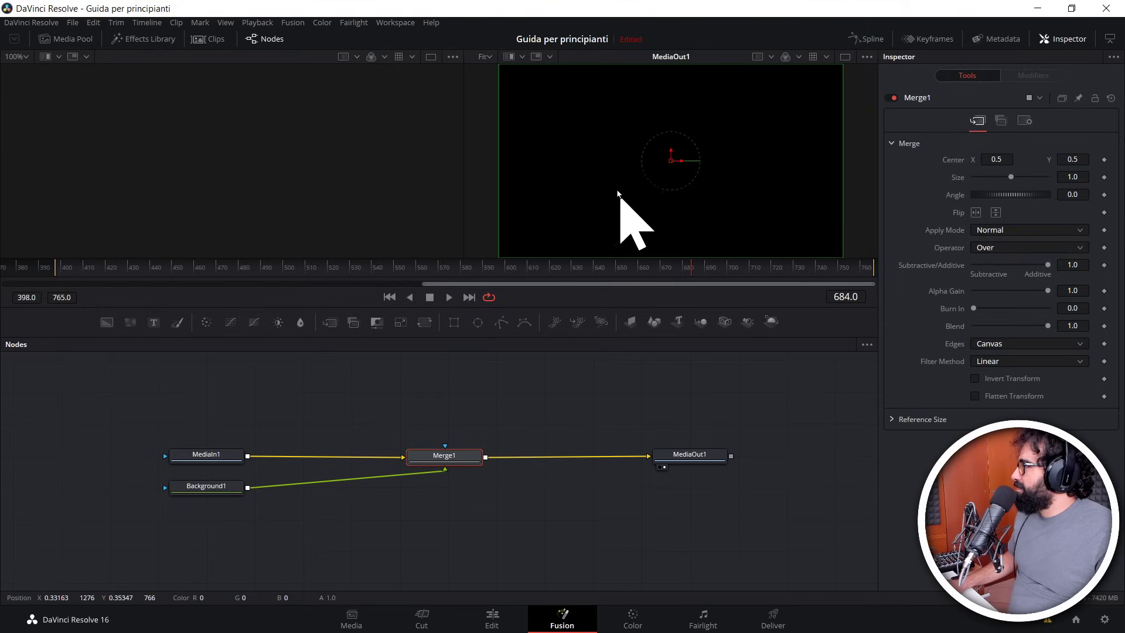
{"action": "left_click_drag", "start_coordinate": [671, 162], "coordinate": [657, 194]}
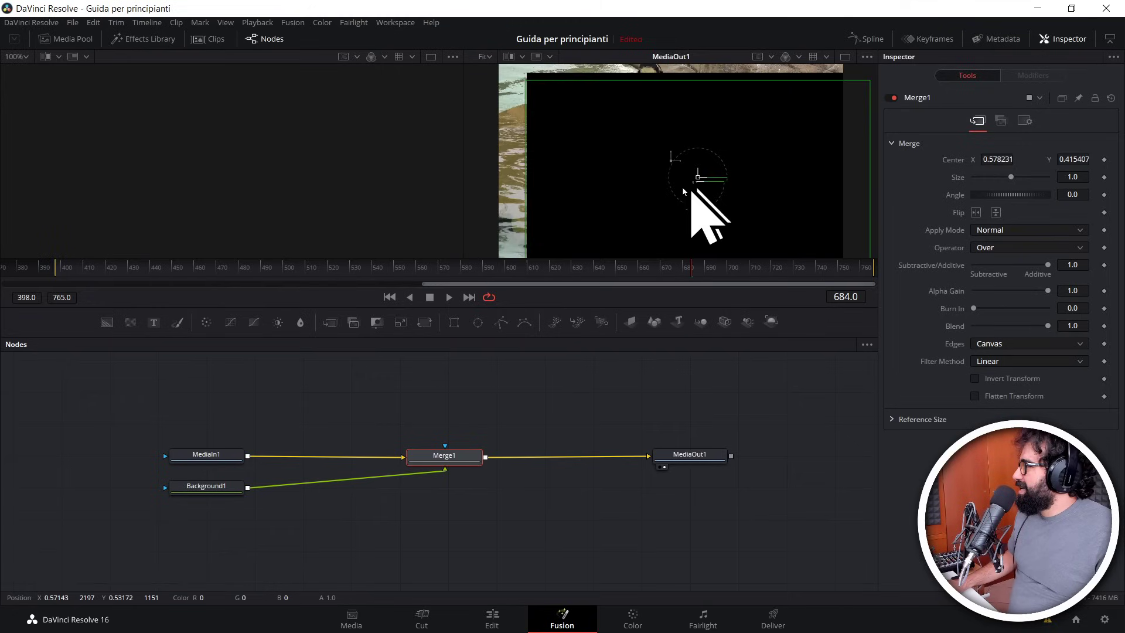
{"action": "mouse_move", "coordinate": [656, 195]}
{"action": "left_mouse_down"}
{"action": "mouse_move", "coordinate": [646, 191]}
{"action": "mouse_move", "coordinate": [695, 160]}
{"action": "mouse_move", "coordinate": [666, 161]}
{"action": "left_mouse_up"}
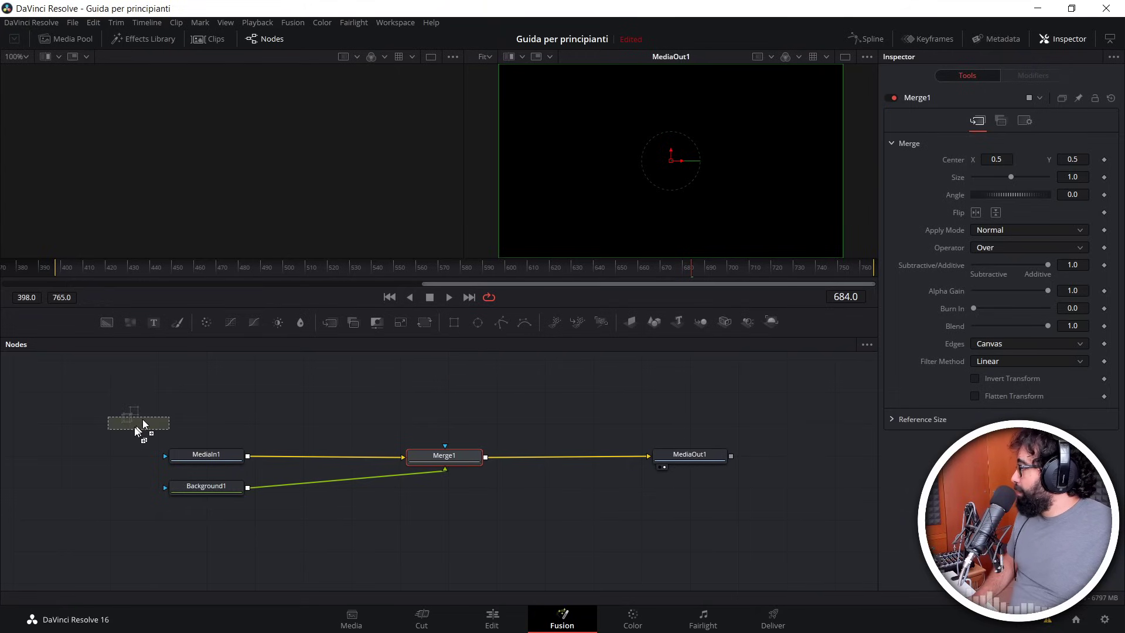
Step: Mask Background1 with Rectangle1, sized 0.542 by 0.317 and centered at 0.311/0.219
{"action": "left_click_drag", "start_coordinate": [79, 507], "coordinate": [79, 507]}
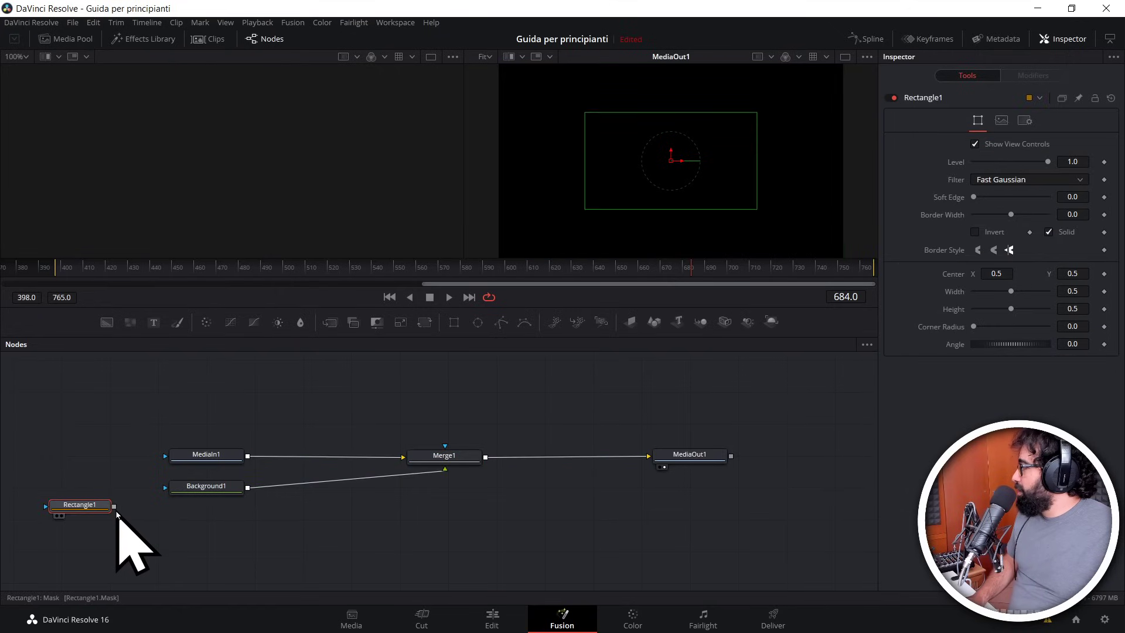
{"action": "left_click_drag", "start_coordinate": [114, 506], "coordinate": [176, 486]}
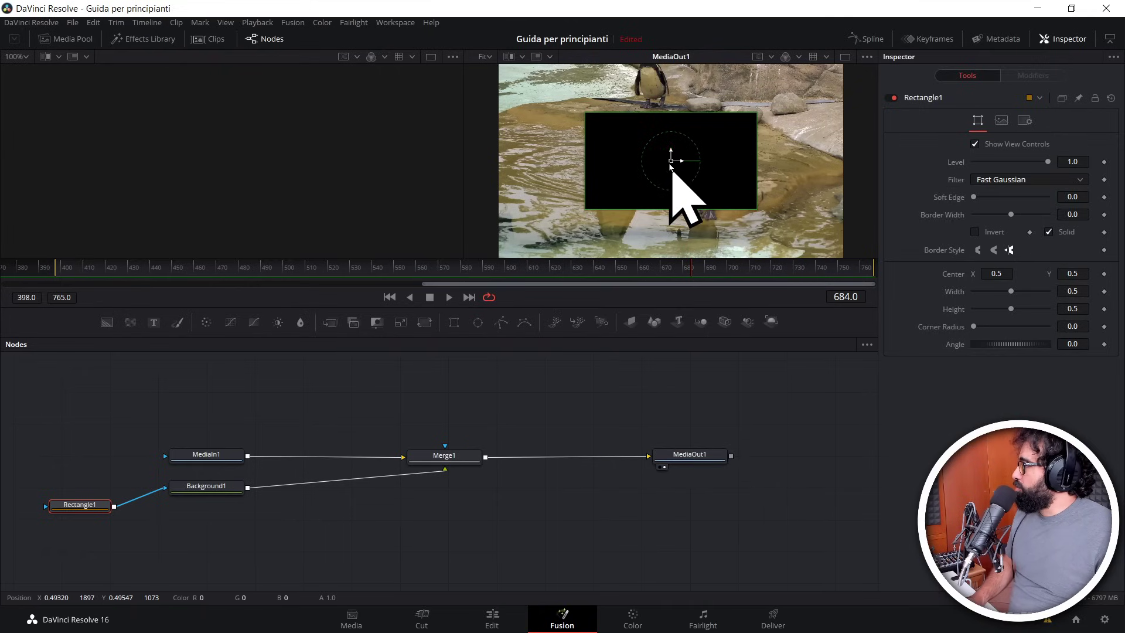
{"action": "left_click_drag", "start_coordinate": [671, 161], "coordinate": [598, 189]}
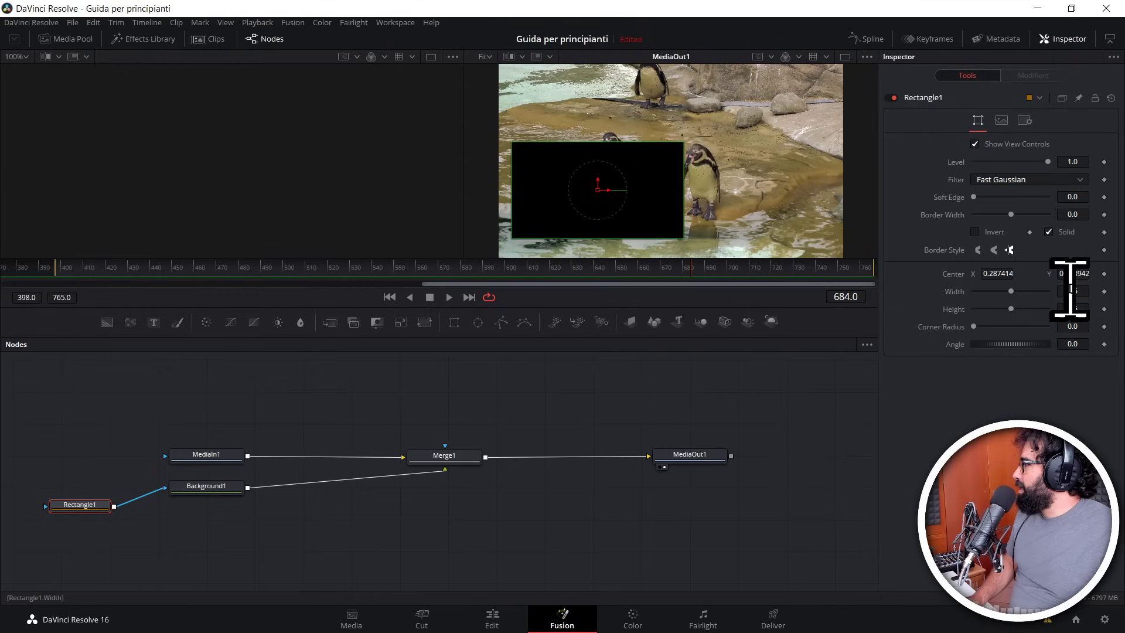
{"action": "scroll", "coordinate": [1076, 290], "scroll_direction": "down", "scroll_amount": 4}
{"action": "scroll", "coordinate": [1077, 290], "scroll_direction": "up", "scroll_amount": 5}
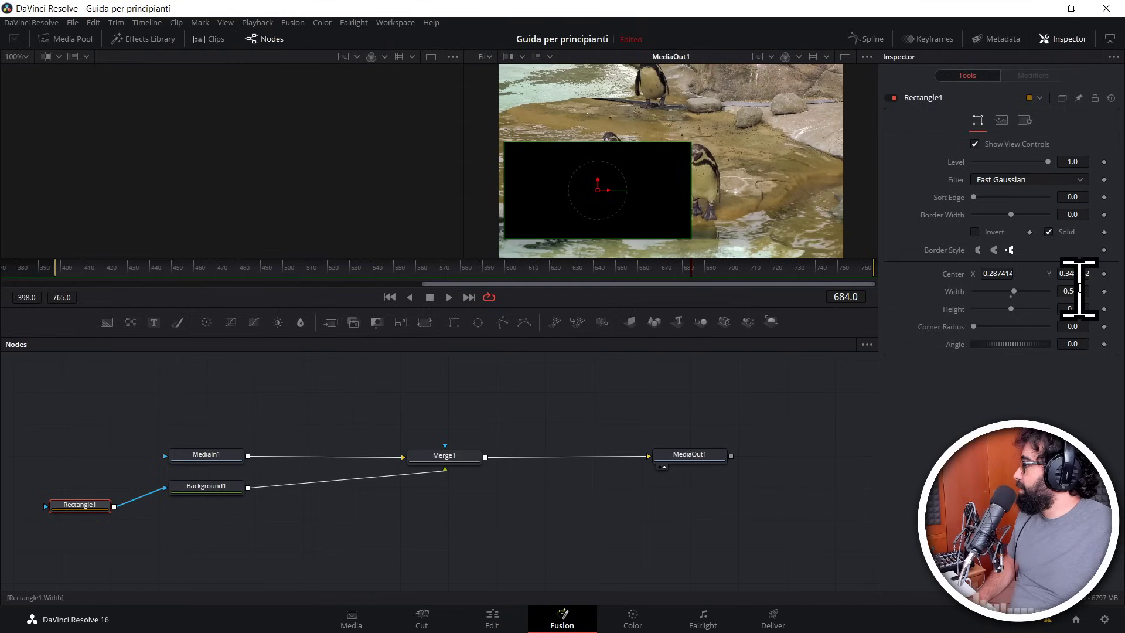
{"action": "scroll", "coordinate": [1084, 309], "scroll_direction": "down", "scroll_amount": 5}
{"action": "scroll", "coordinate": [1085, 309], "scroll_direction": "down", "scroll_amount": 4}
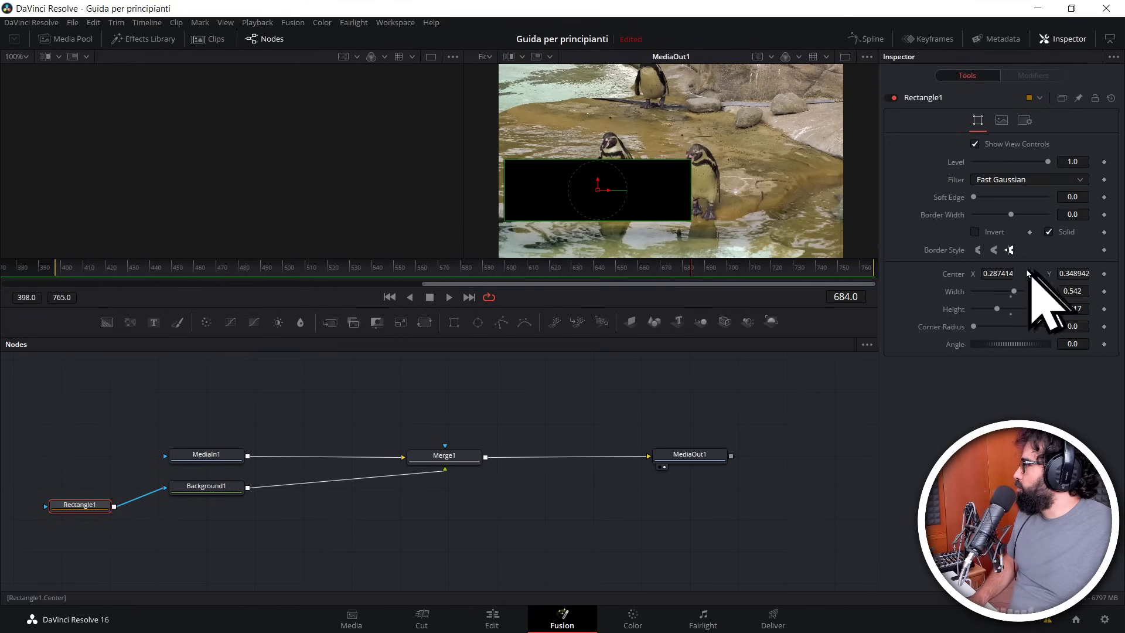
{"action": "scroll", "coordinate": [1008, 274], "scroll_direction": "up", "scroll_amount": 4}
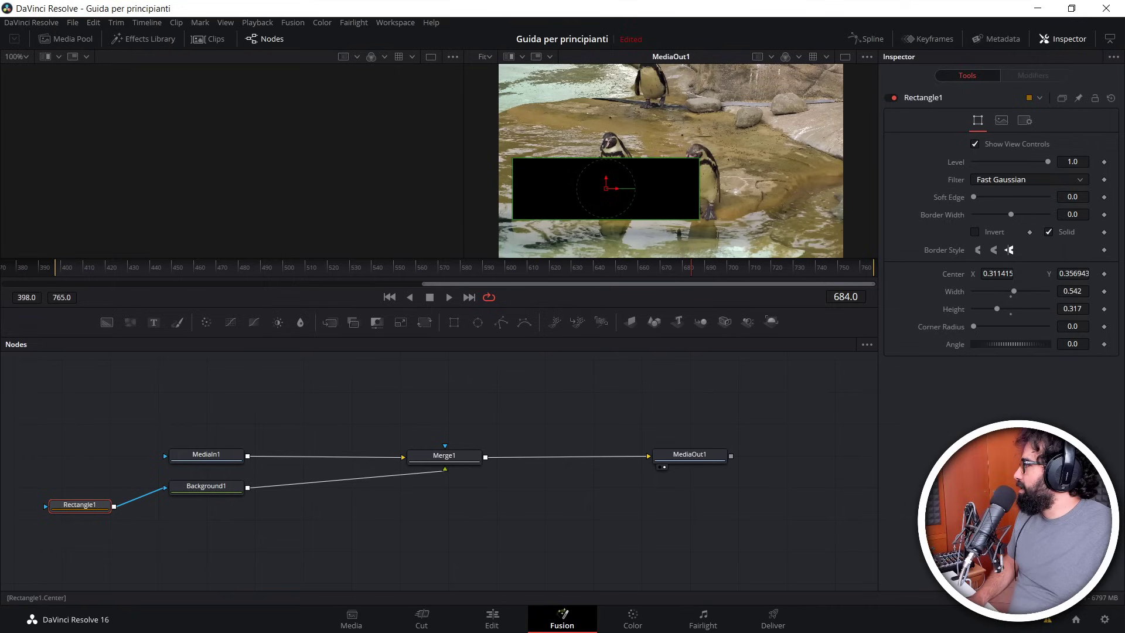
{"action": "left_click_drag", "start_coordinate": [1074, 273], "coordinate": [1049, 274]}
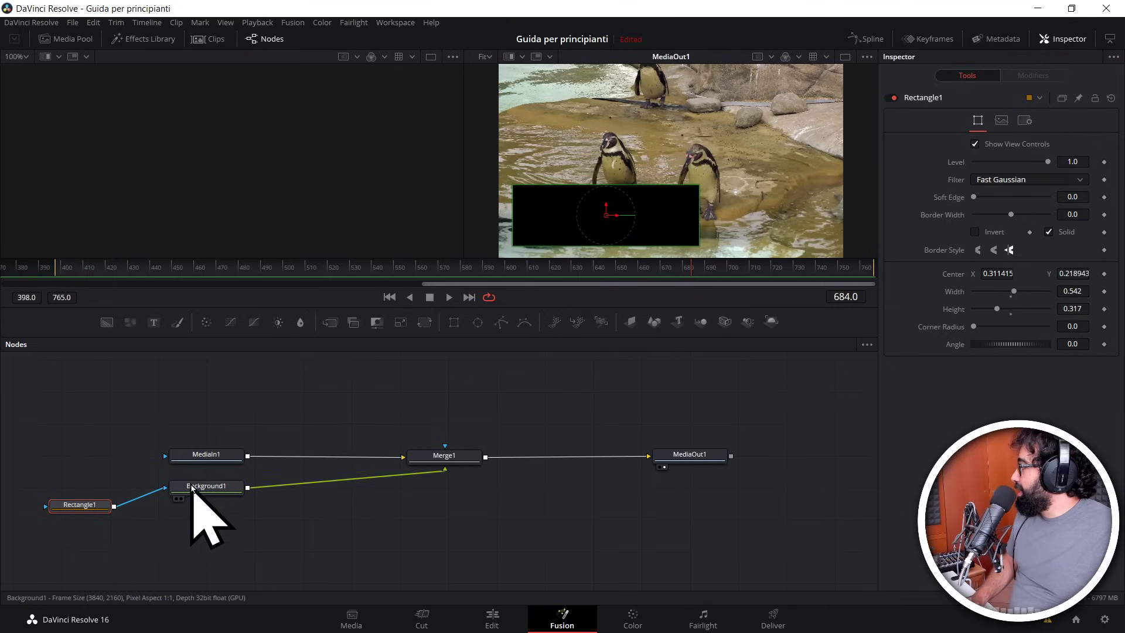
Step: Color Background1 coral red (R 0.874, G and B 0.343) in the Inspector
{"action": "left_click", "coordinate": [216, 492]}
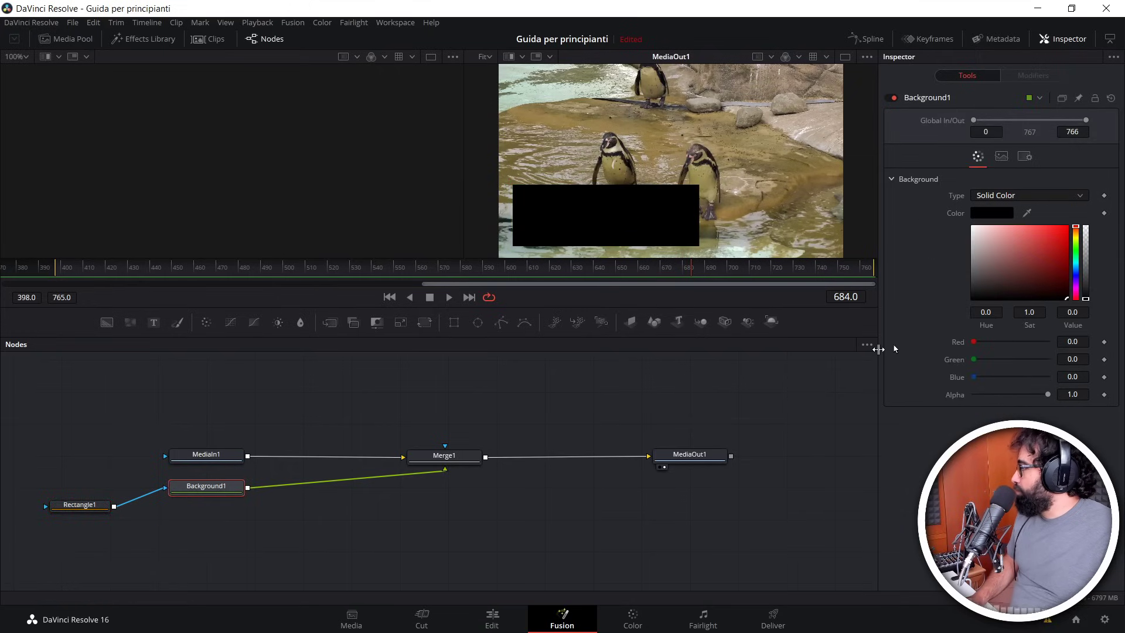
{"action": "left_click_drag", "start_coordinate": [1046, 242], "coordinate": [1031, 236]}
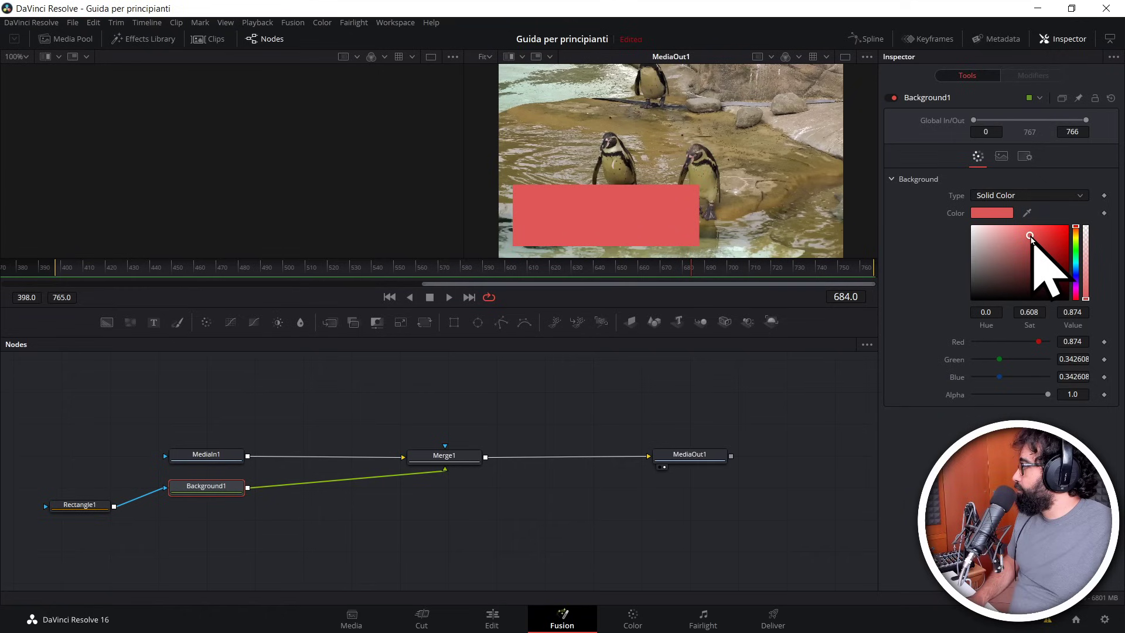
{"action": "left_click", "coordinate": [85, 511]}
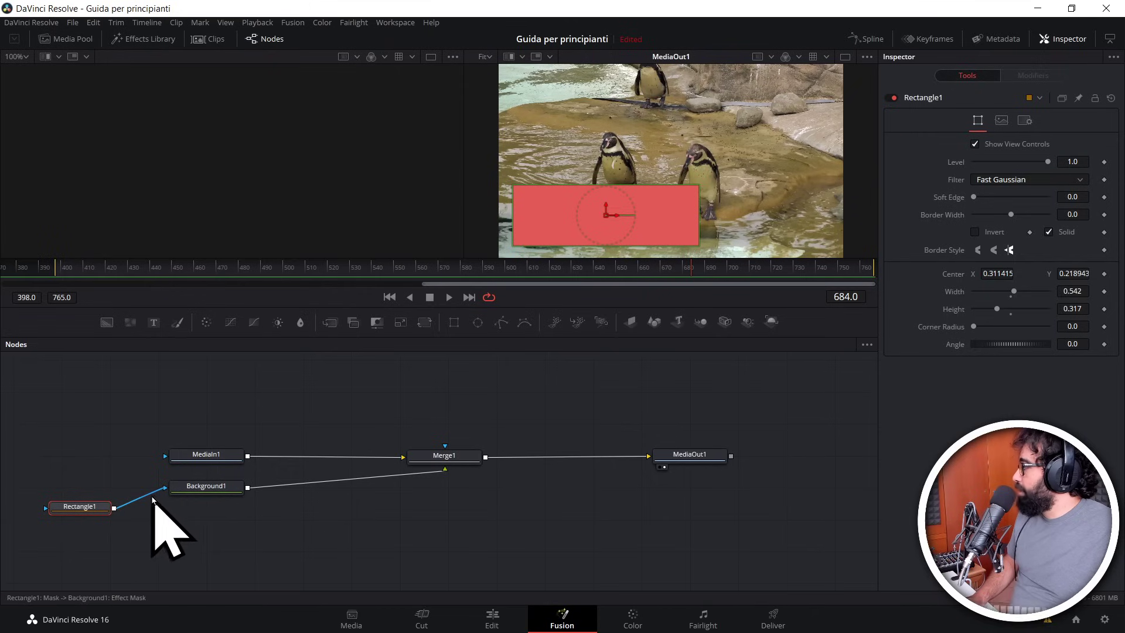
{"action": "left_click", "coordinate": [208, 489]}
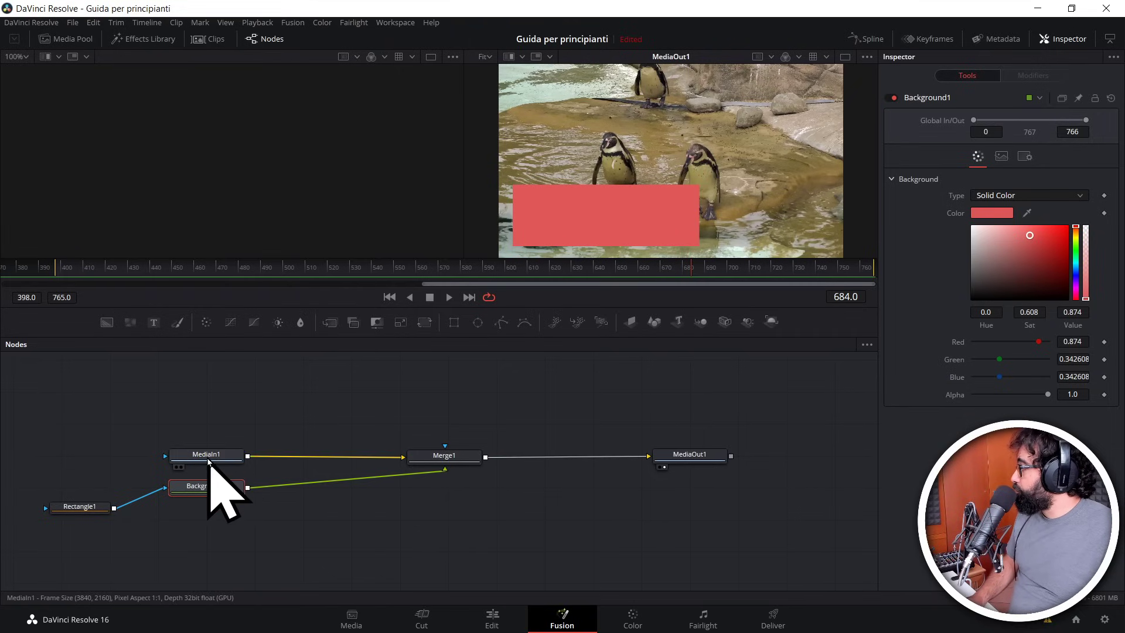
{"action": "mouse_move", "coordinate": [209, 459]}
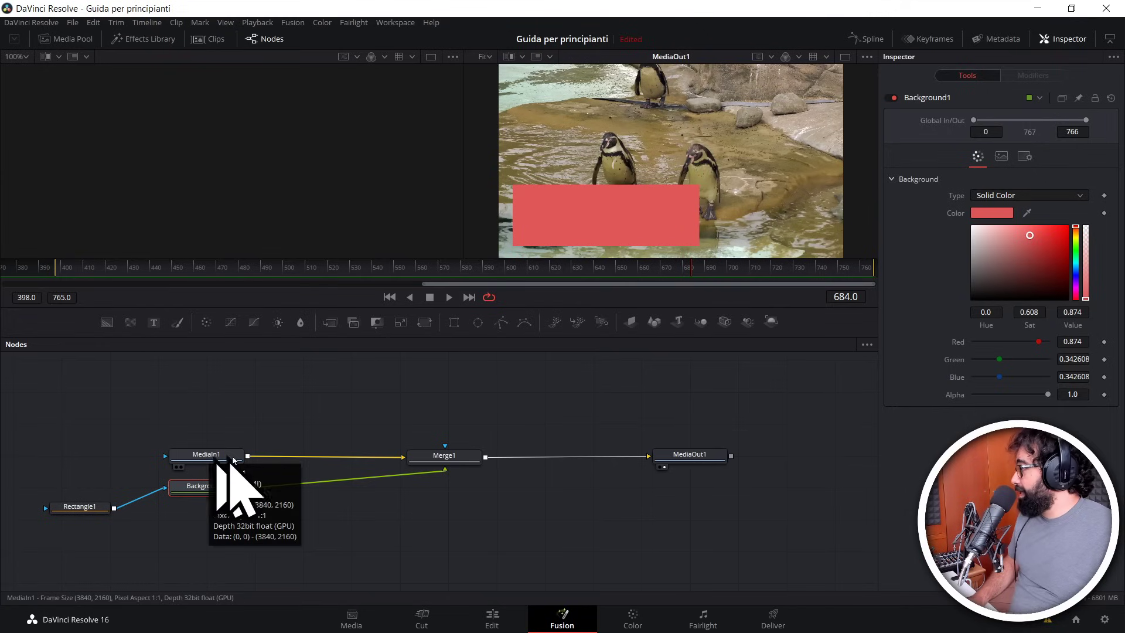
{"action": "mouse_move", "coordinate": [458, 462]}
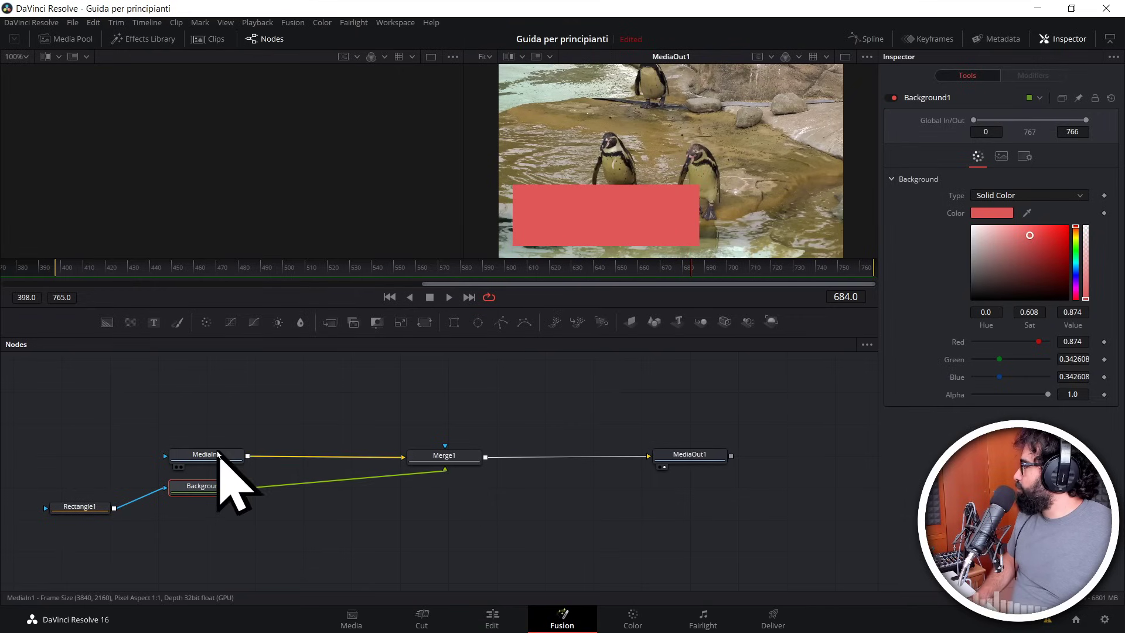
Step: Drag the MediaIn1 node up and to the left in the Nodes panel
{"action": "left_click_drag", "start_coordinate": [206, 454], "coordinate": [168, 413]}
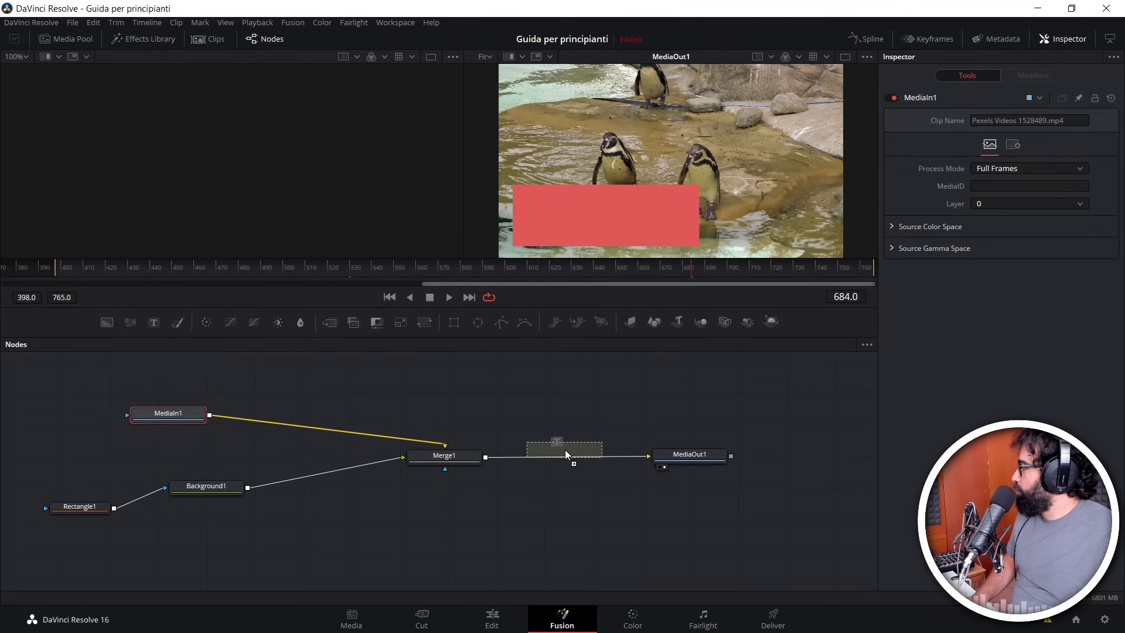
Step: Drop Text+ onto the Merge1–MediaOut1 link, creating Text1 and Merge2, and move Text1 lower
{"action": "left_click_drag", "start_coordinate": [566, 462], "coordinate": [567, 463]}
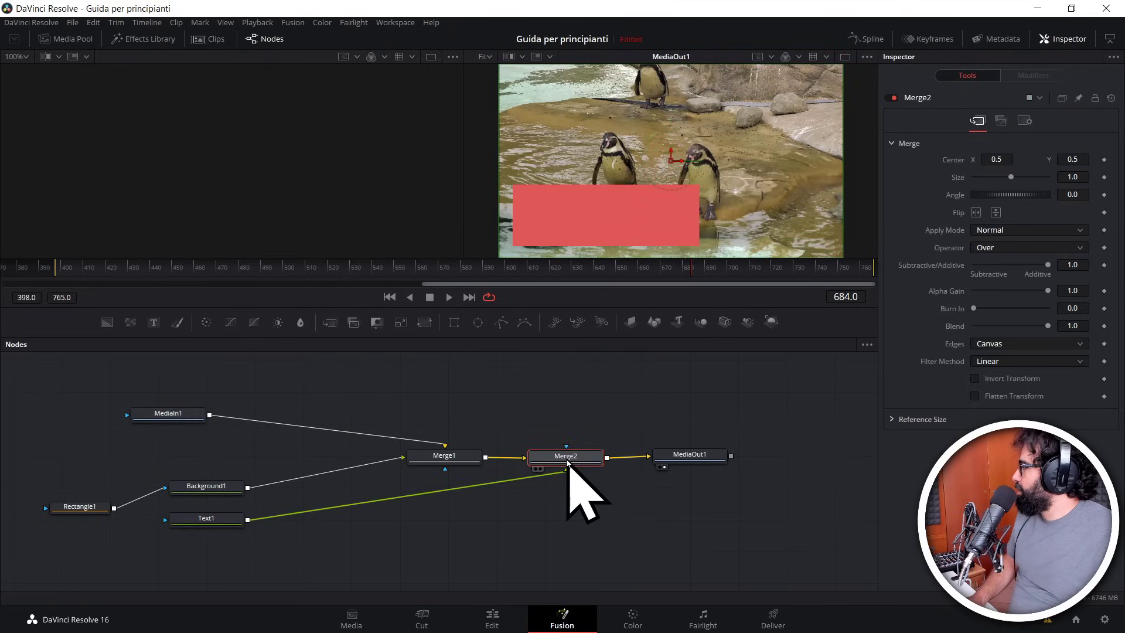
{"action": "left_click_drag", "start_coordinate": [226, 526], "coordinate": [364, 543]}
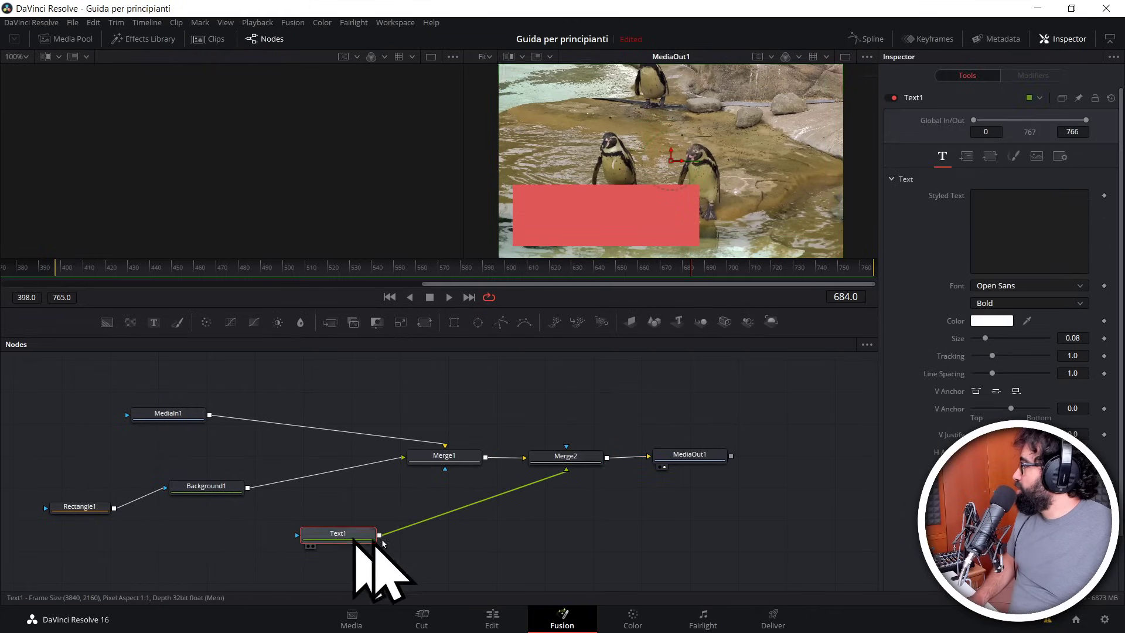
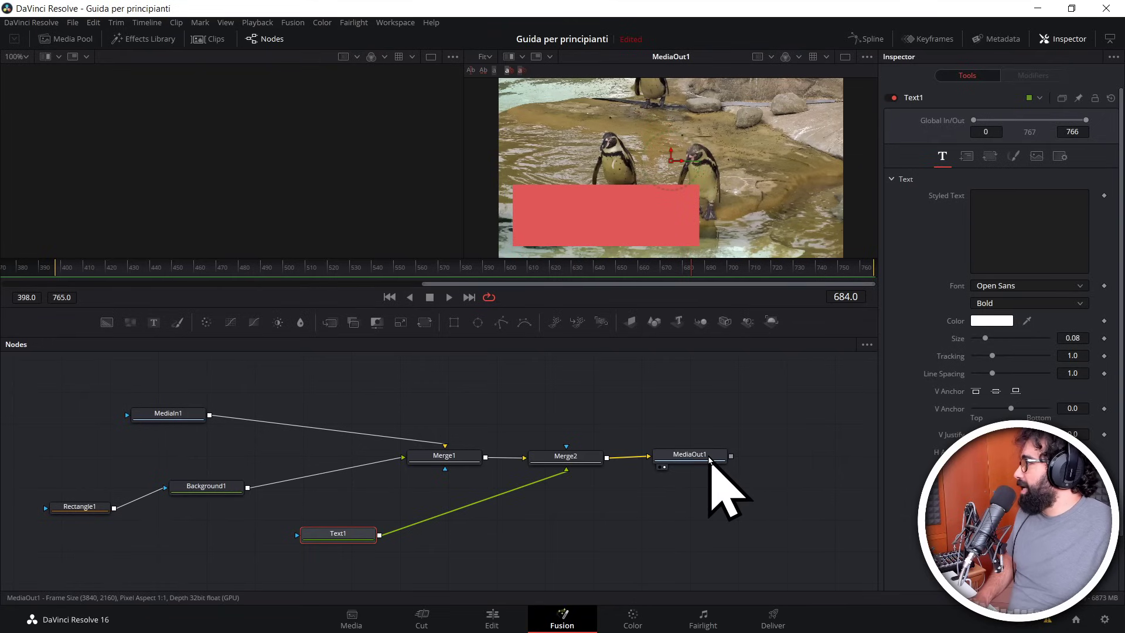
Step: Change the title text to '#ciaone' and enlarge it to a size of about 0.21
{"action": "mouse_move", "coordinate": [708, 458]}
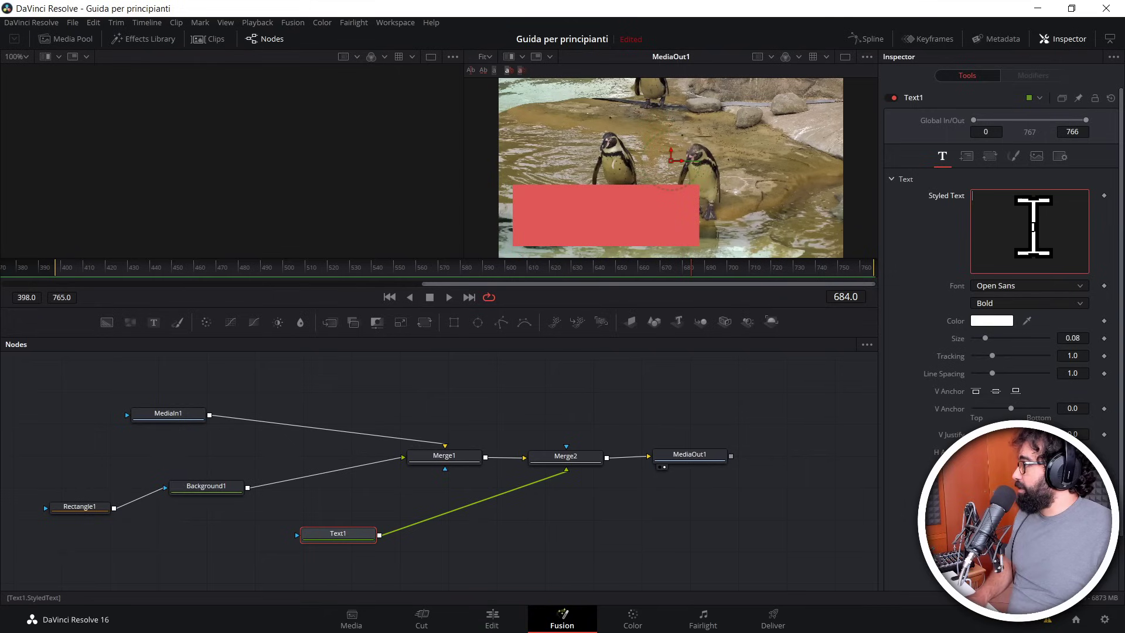
{"action": "type", "text": "#ciaone"}
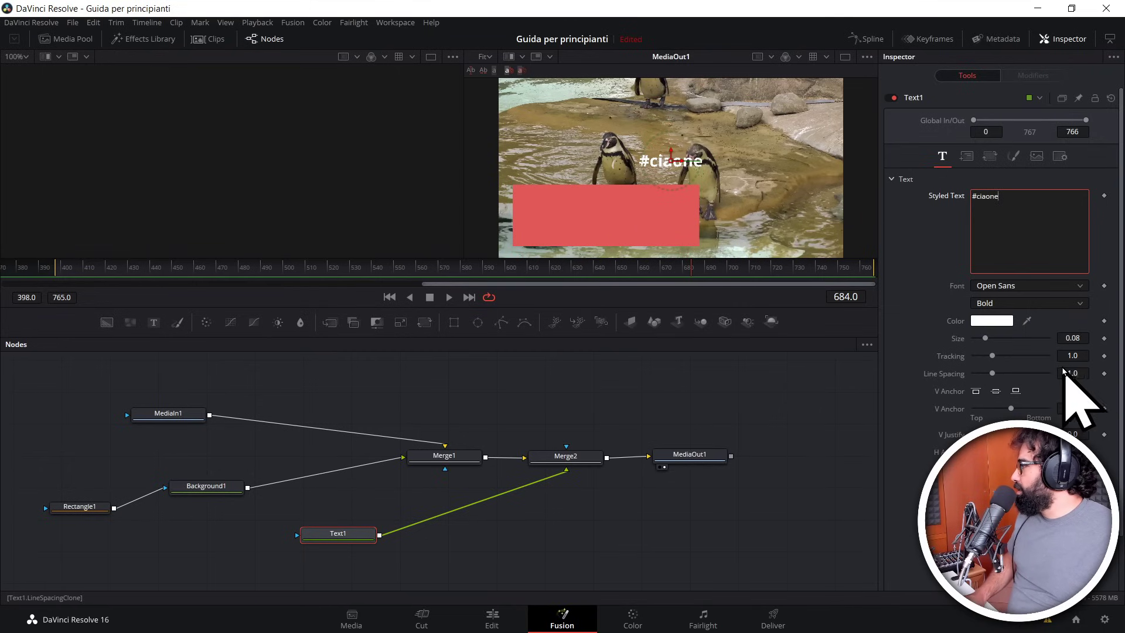
{"action": "left_click", "coordinate": [1067, 339]}
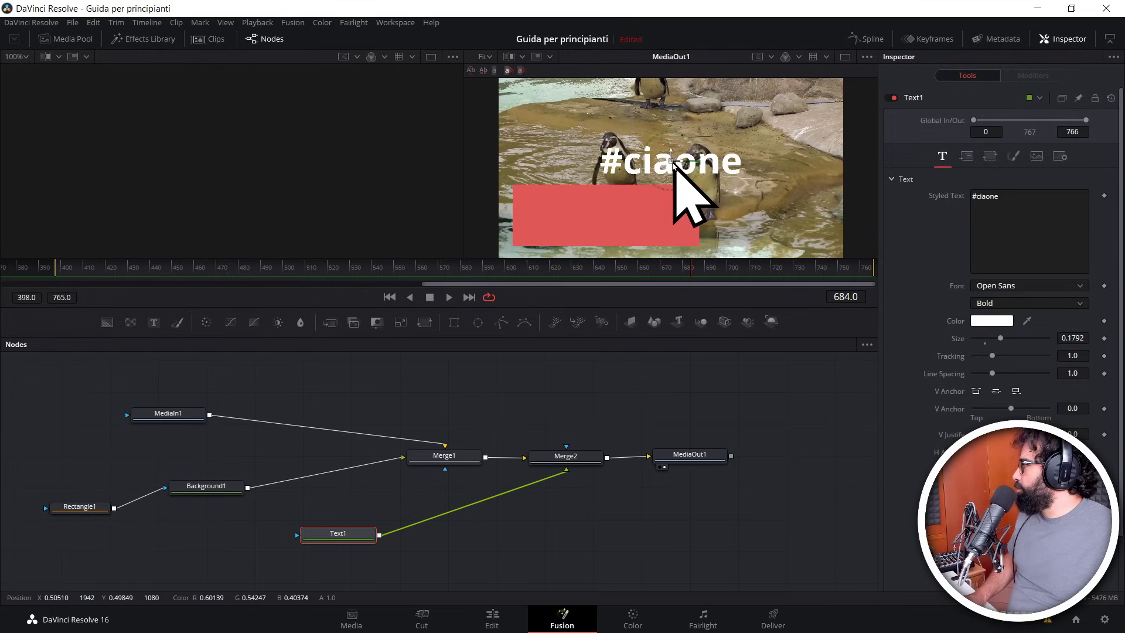
Step: Centre the #ciaone title on the red rectangle in the viewer
{"action": "left_click_drag", "start_coordinate": [673, 165], "coordinate": [613, 216]}
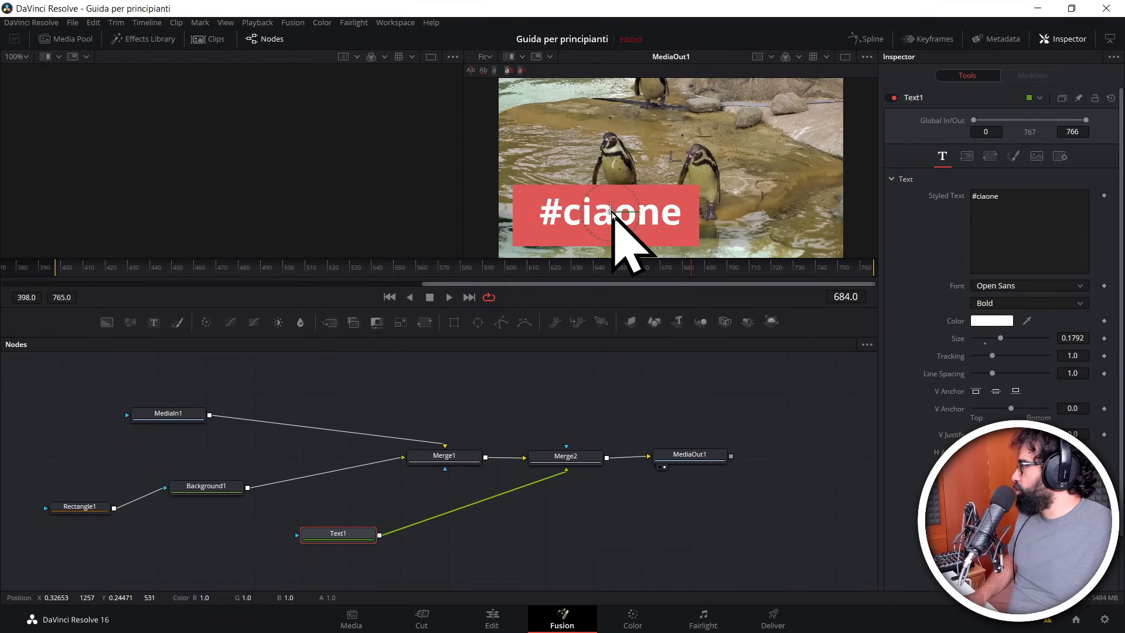
{"action": "left_click_drag", "start_coordinate": [614, 218], "coordinate": [630, 233]}
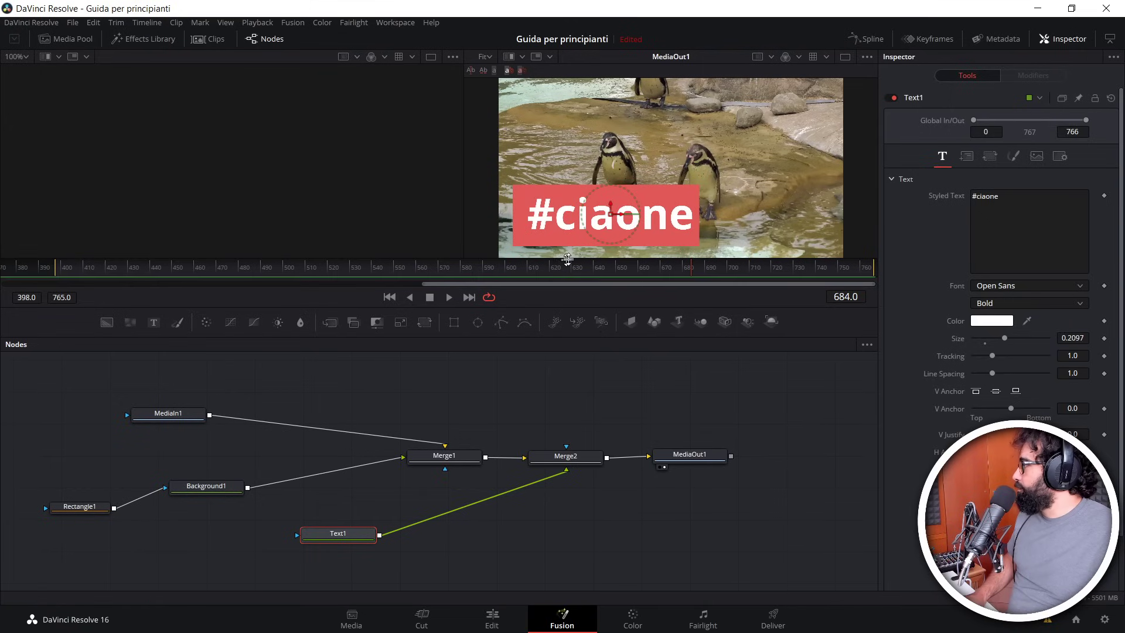
{"action": "left_click_drag", "start_coordinate": [611, 217], "coordinate": [607, 217]}
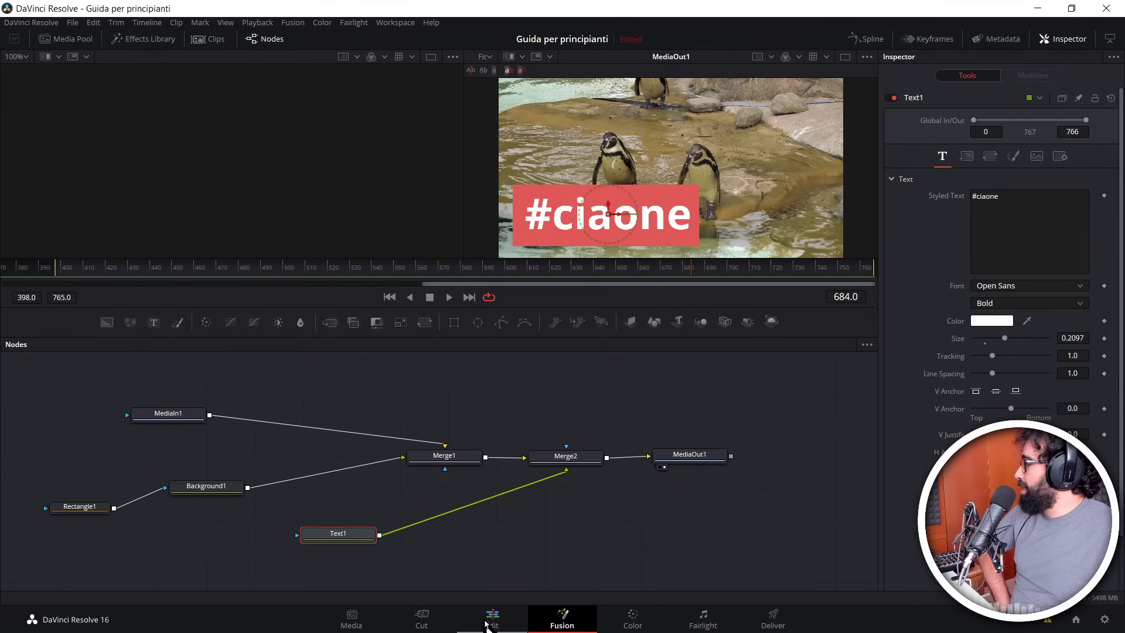
Step: Return to the Edit page, scrub back to the titled penguin clip, and show the Media Pool
{"action": "left_click", "coordinate": [492, 618]}
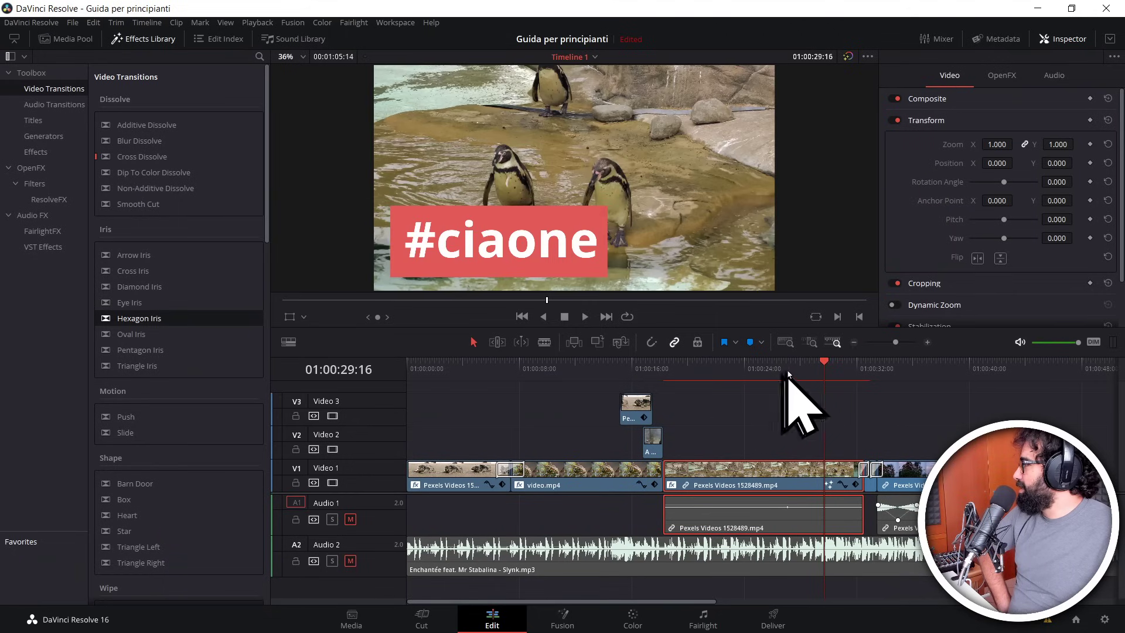
{"action": "mouse_move", "coordinate": [825, 362]}
{"action": "left_mouse_down"}
{"action": "mouse_move", "coordinate": [756, 378]}
{"action": "mouse_move", "coordinate": [603, 379]}
{"action": "mouse_move", "coordinate": [924, 388]}
{"action": "left_mouse_up"}
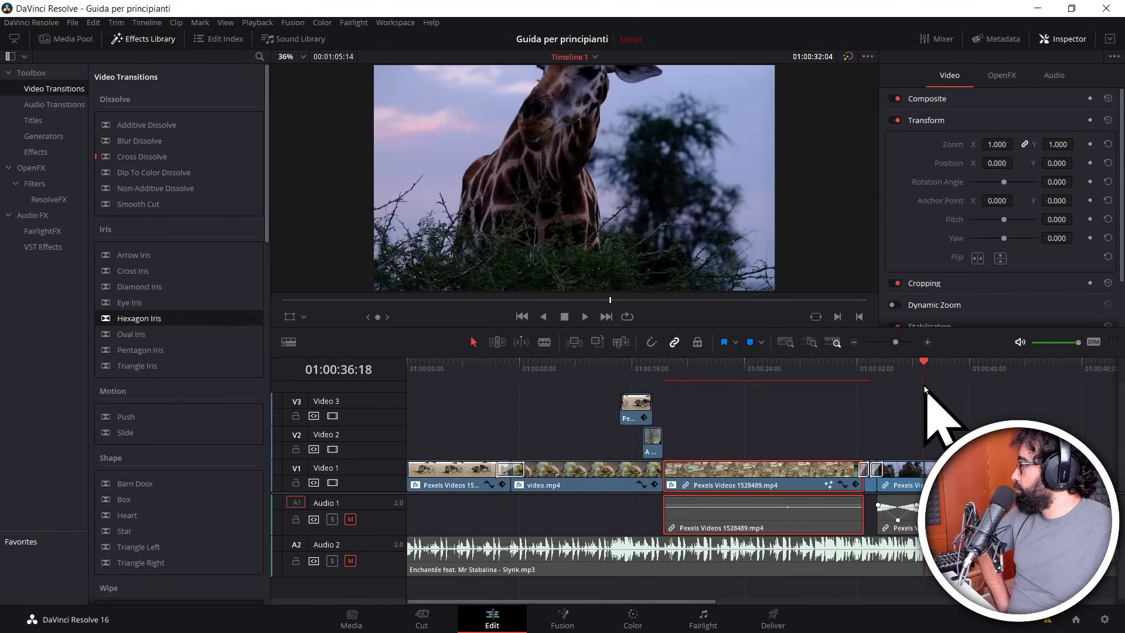
{"action": "left_click_drag", "start_coordinate": [922, 363], "coordinate": [730, 365]}
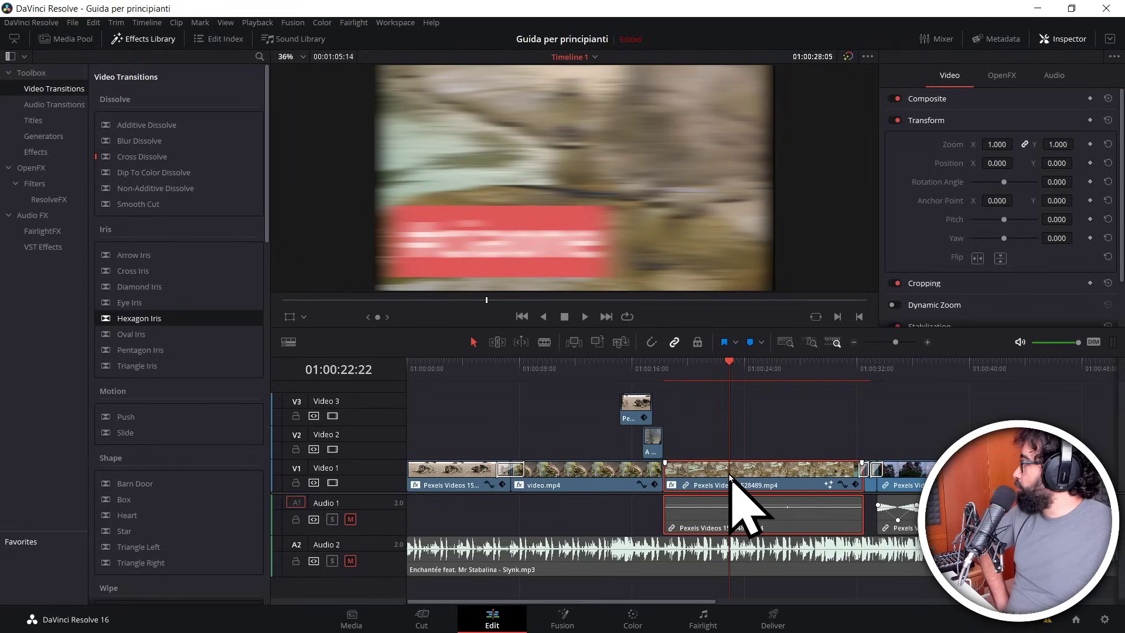
{"action": "left_click", "coordinate": [136, 38]}
{"action": "left_click", "coordinate": [69, 38]}
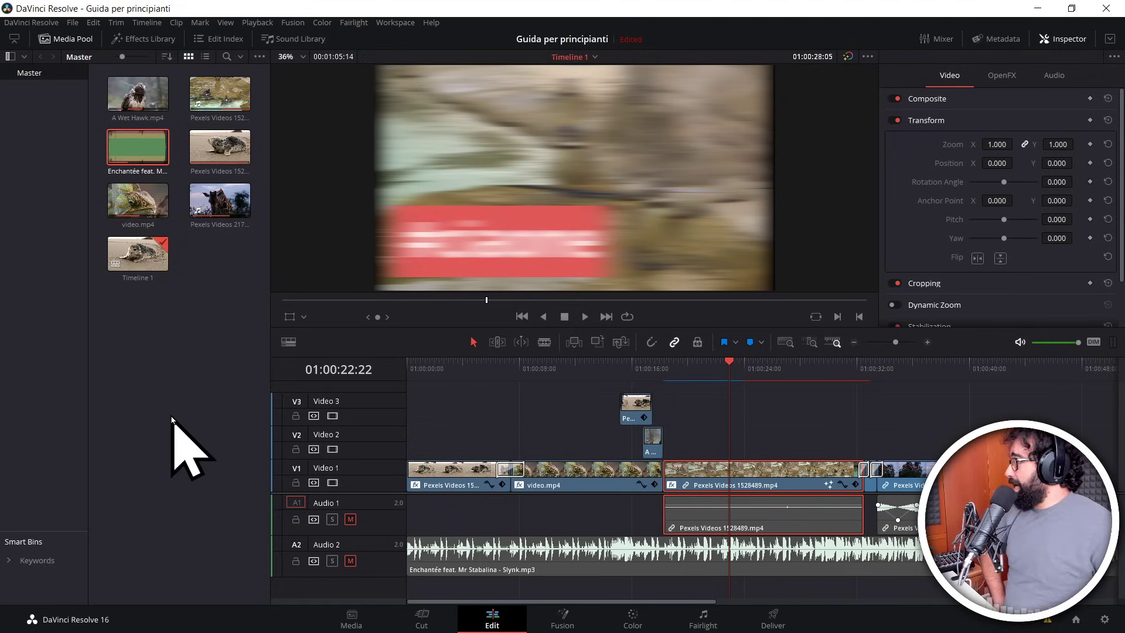
Step: Create a new Fusion Composition clip in the Media Pool
{"action": "right_click", "coordinate": [170, 339]}
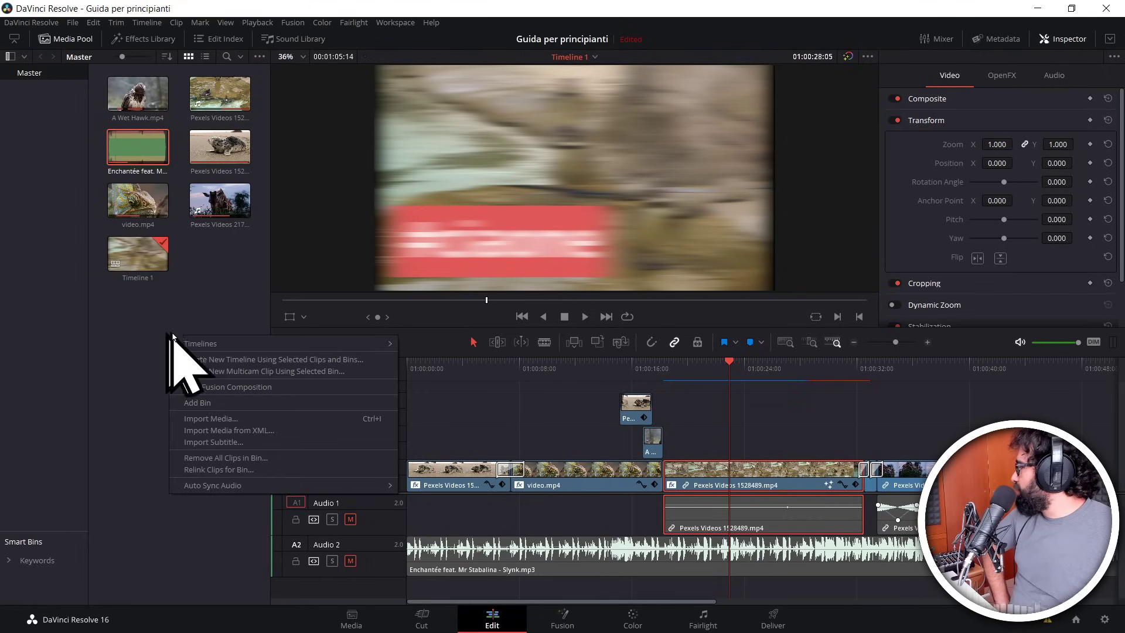
{"action": "left_click", "coordinate": [269, 388]}
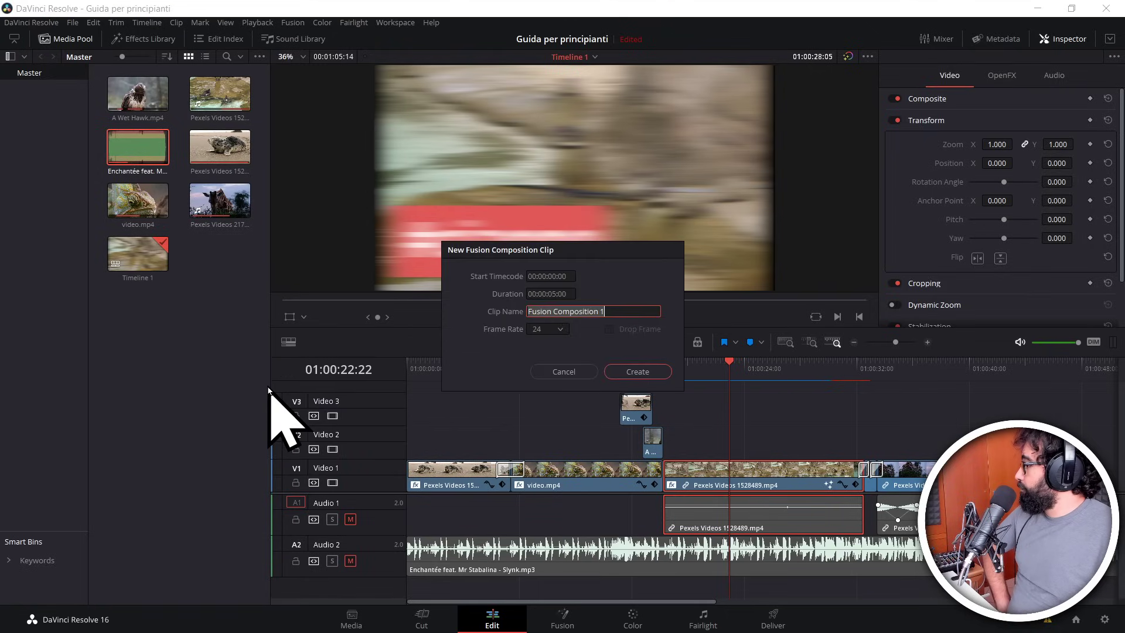
{"action": "left_click", "coordinate": [633, 373]}
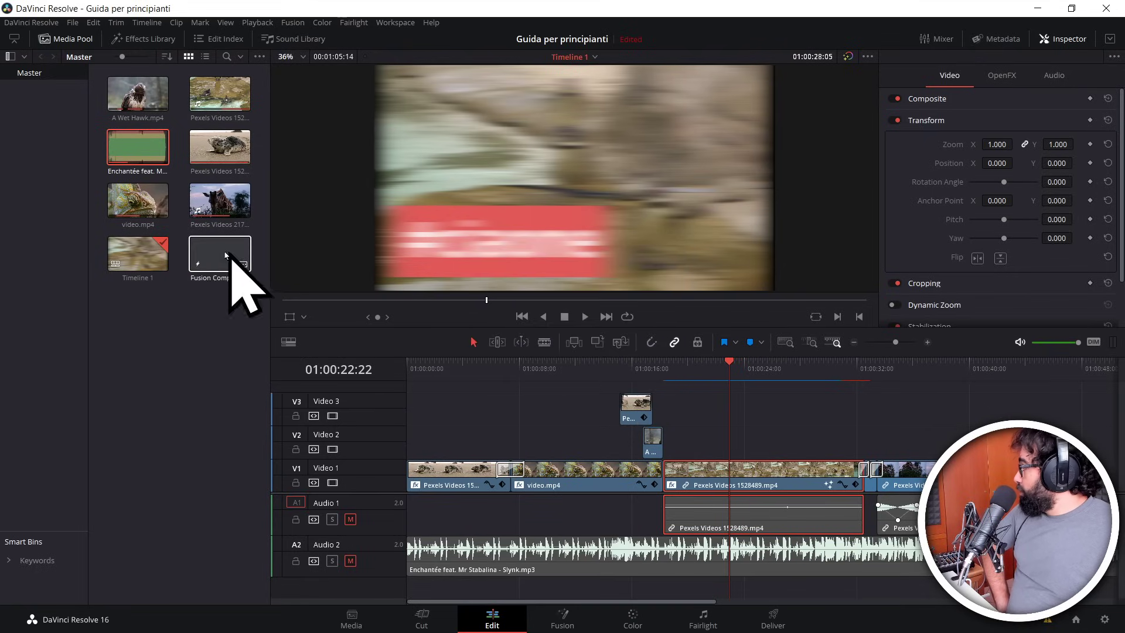
{"action": "left_click", "coordinate": [209, 271]}
{"action": "left_click", "coordinate": [209, 305]}
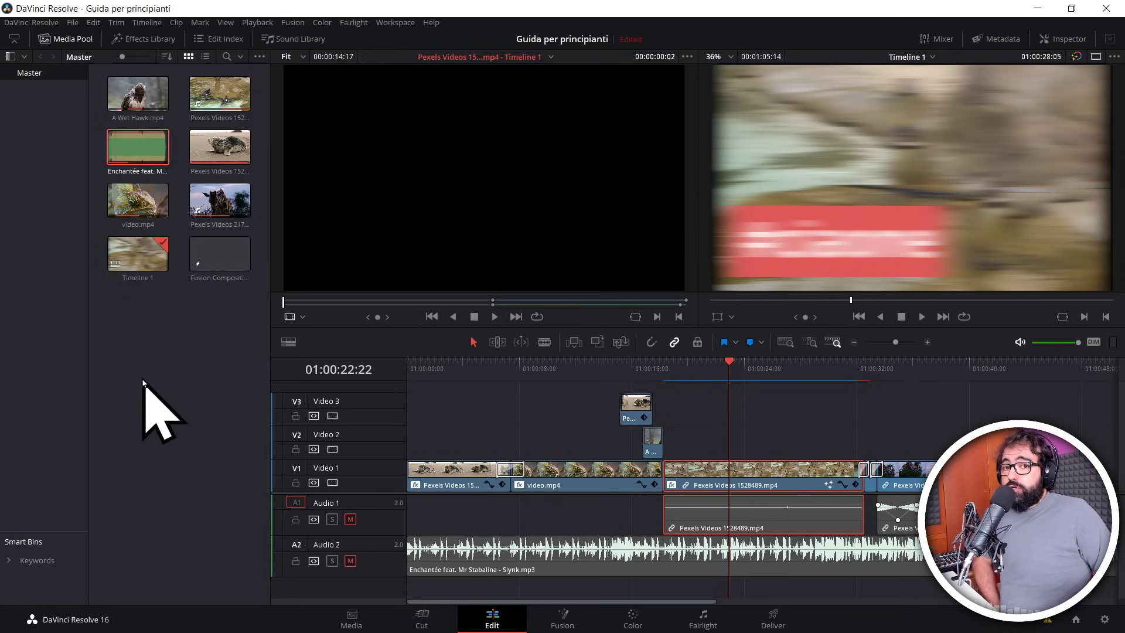
Step: Place the Fusion Composition on Video 2 and extend its start earlier
{"action": "left_click", "coordinate": [210, 249]}
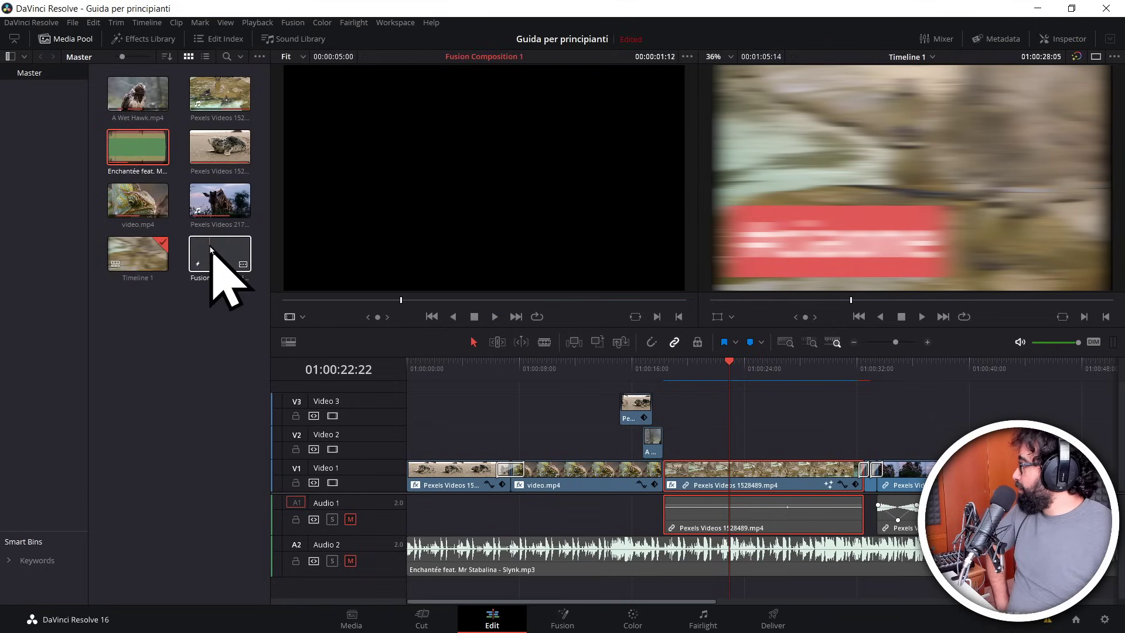
{"action": "mouse_move", "coordinate": [210, 249]}
{"action": "left_mouse_down"}
{"action": "mouse_move", "coordinate": [480, 448]}
{"action": "mouse_move", "coordinate": [460, 448]}
{"action": "mouse_move", "coordinate": [579, 445]}
{"action": "left_mouse_up"}
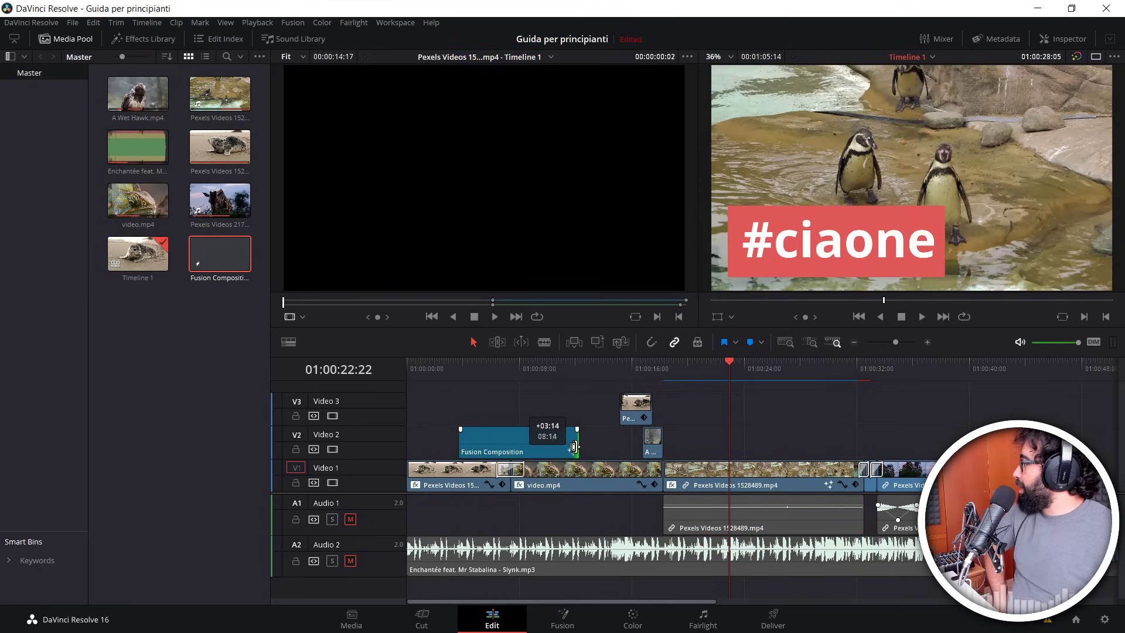
{"action": "left_click_drag", "start_coordinate": [462, 448], "coordinate": [430, 448]}
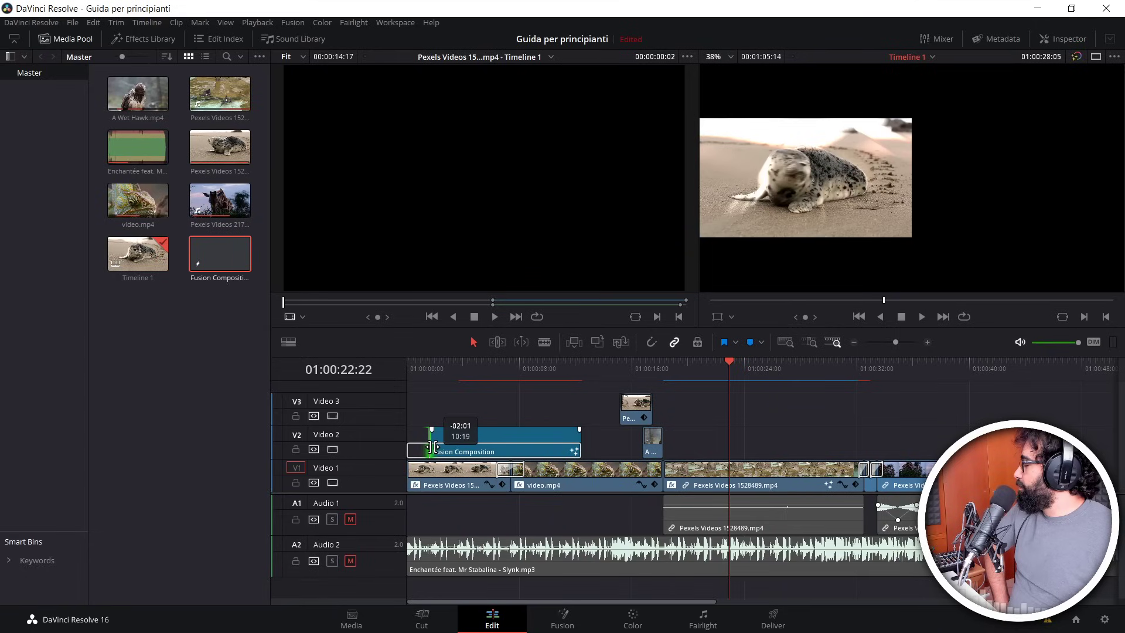
{"action": "left_click", "coordinate": [470, 369]}
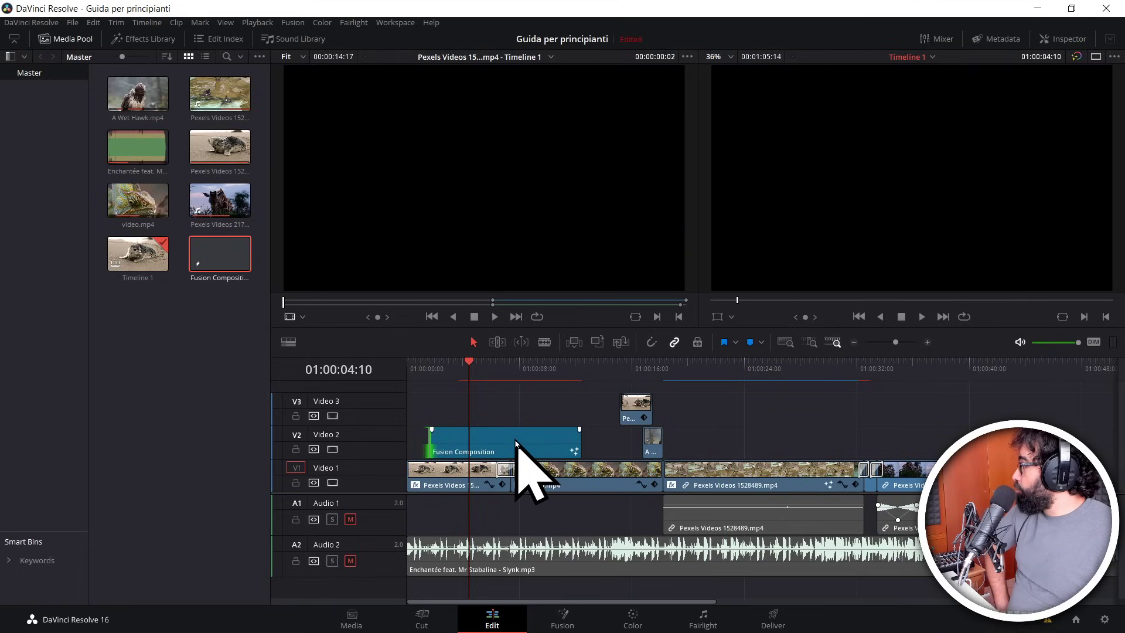
{"action": "left_click", "coordinate": [515, 440]}
Step: Open the Fusion Composition on the Fusion page and centre MediaOut1 in the node view
{"action": "left_click", "coordinate": [564, 612]}
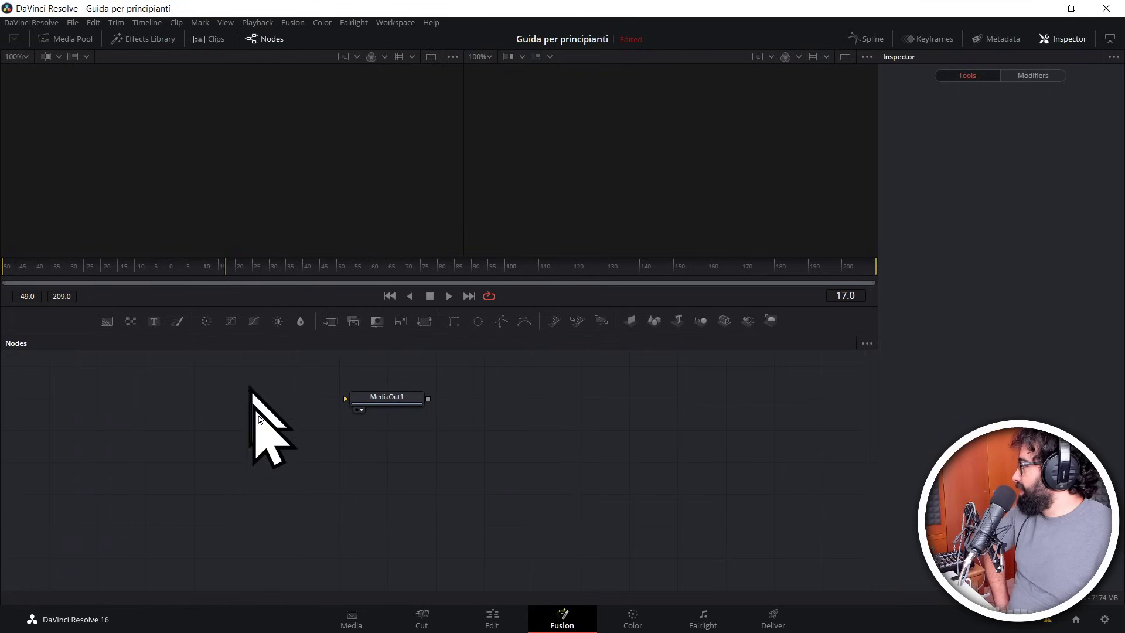
{"action": "left_click_drag", "start_coordinate": [456, 428], "coordinate": [532, 476]}
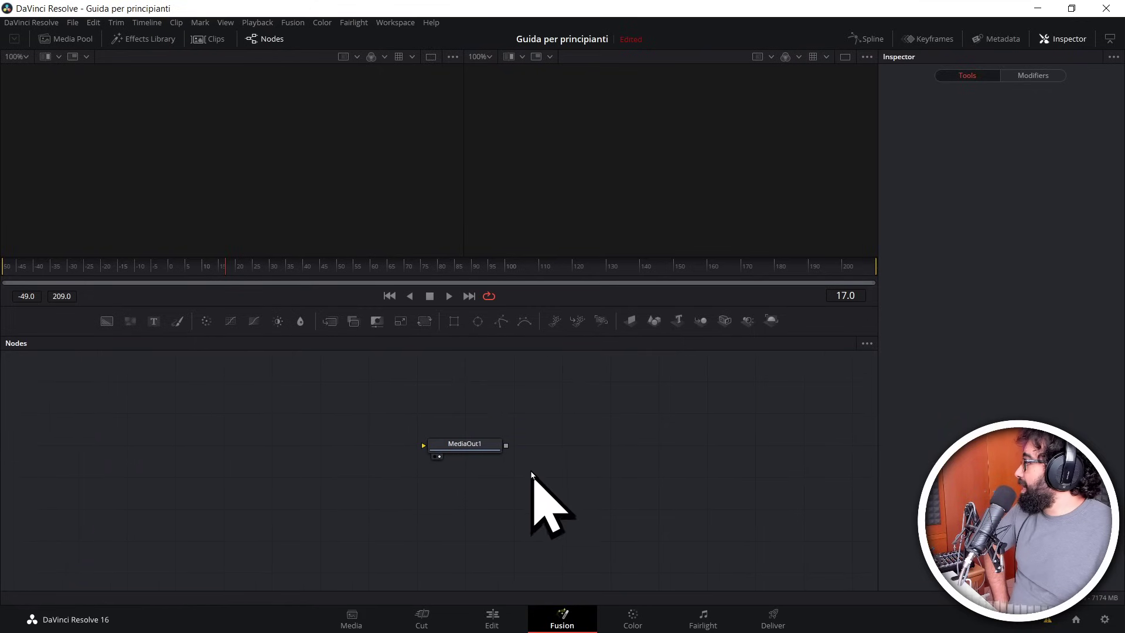
{"action": "left_click", "coordinate": [215, 40]}
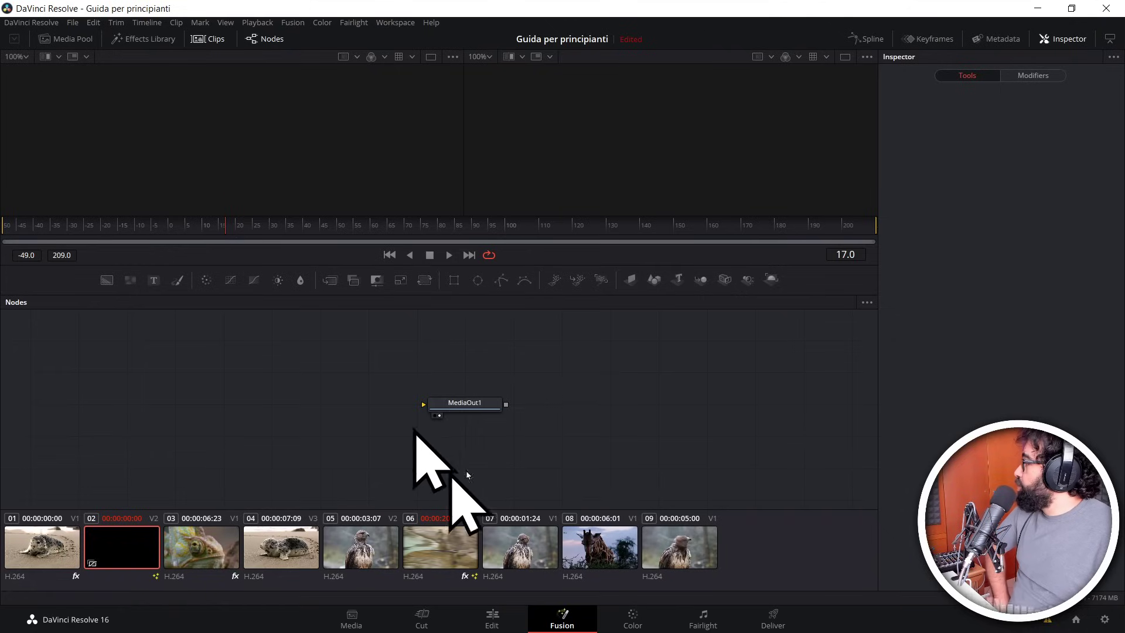
{"action": "left_click", "coordinate": [208, 39]}
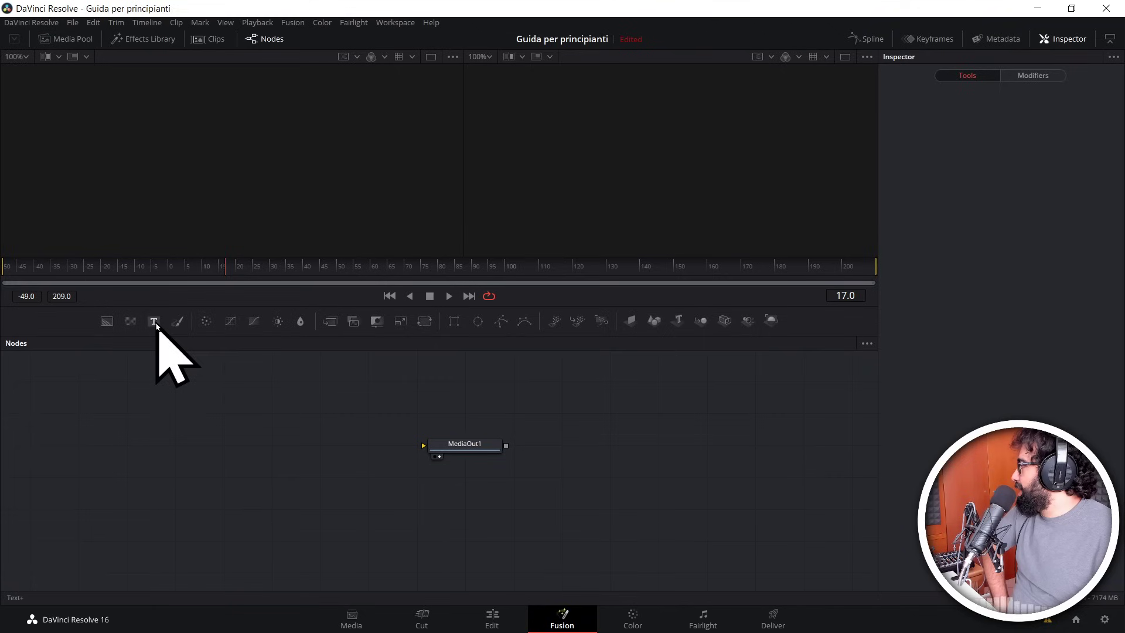
Step: Add a Text+ node reading 'arrivederci' at a size of about 0.25, then go back to Edit
{"action": "mouse_move", "coordinate": [330, 453]}
{"action": "left_mouse_down"}
{"action": "mouse_move", "coordinate": [353, 461]}
{"action": "mouse_move", "coordinate": [448, 446]}
{"action": "left_mouse_up"}
{"action": "left_click", "coordinate": [1005, 241]}
{"action": "type", "text": "arrivederci"}
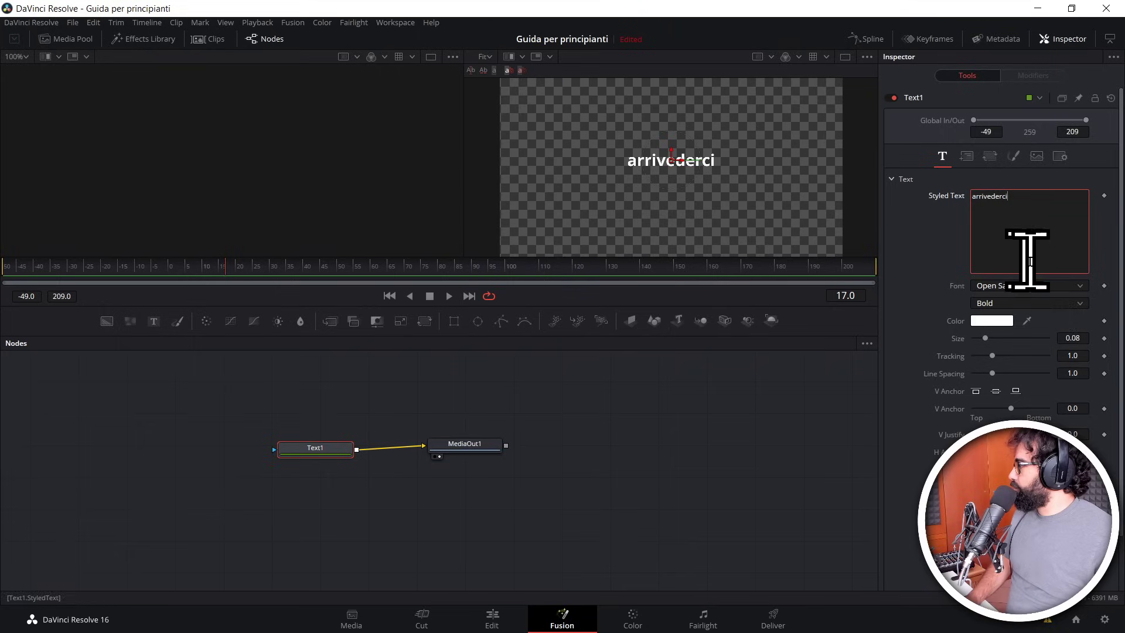
{"action": "left_click_drag", "start_coordinate": [1083, 339], "coordinate": [1084, 338]}
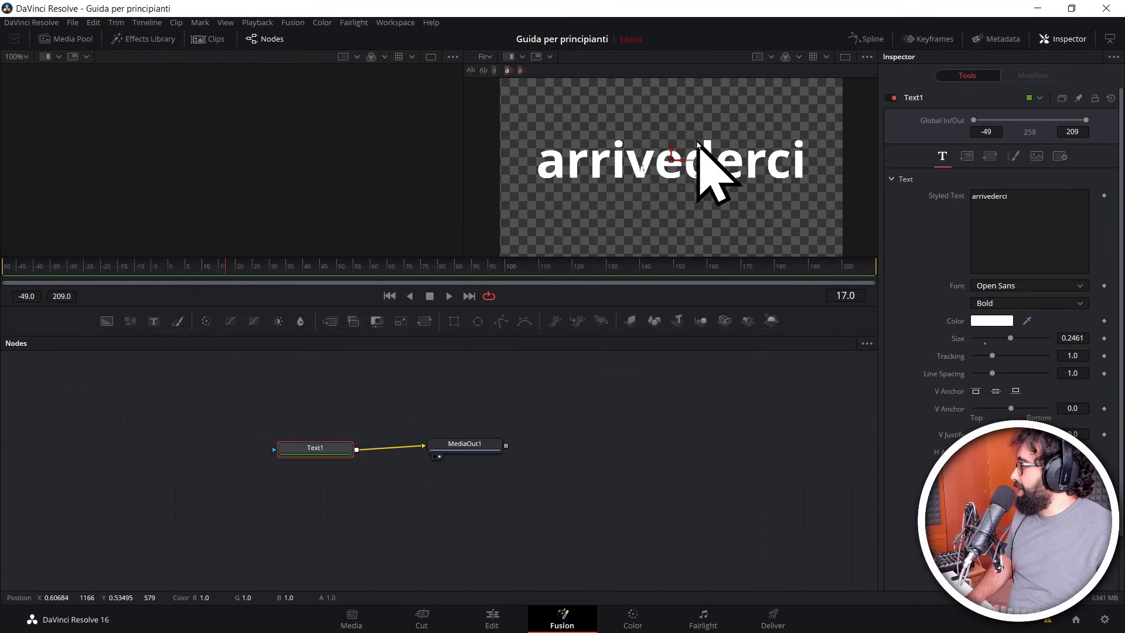
{"action": "left_click", "coordinate": [493, 617]}
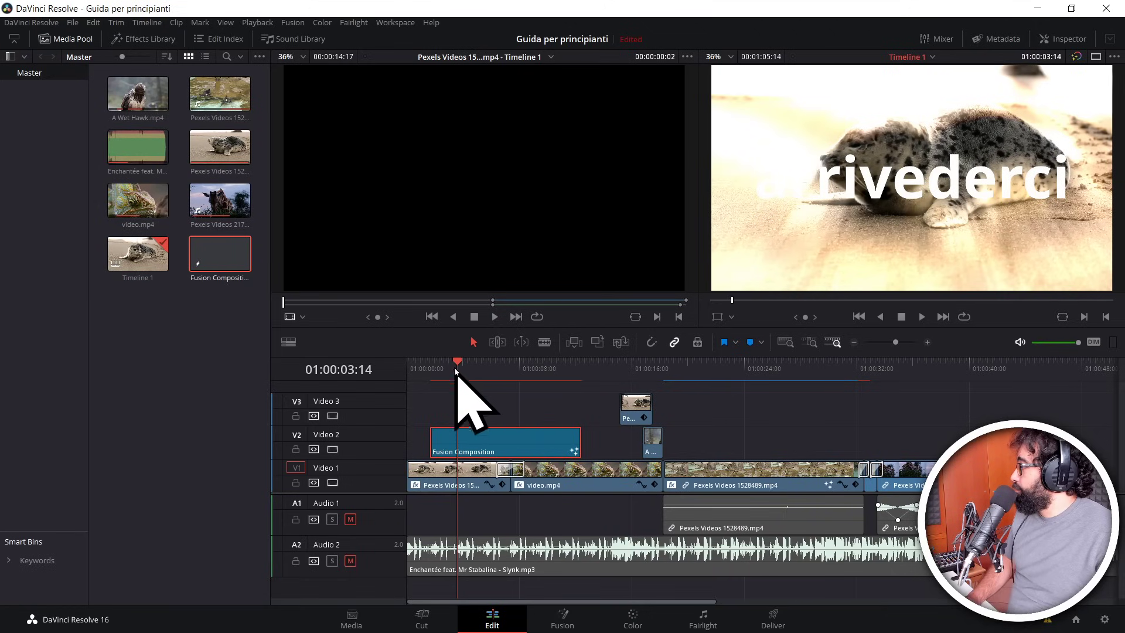
Step: Give the arrivederci title clip a fade-in and fade-out while previewing playback
{"action": "left_click_drag", "start_coordinate": [457, 364], "coordinate": [422, 364]}
{"action": "key", "text": "space"}
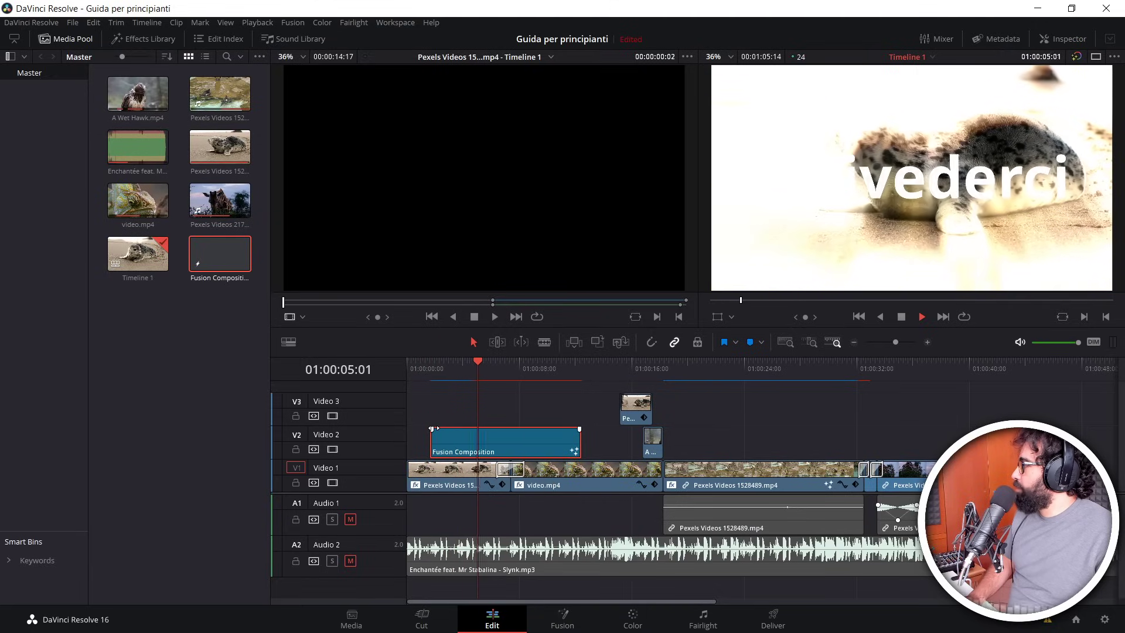
{"action": "left_click_drag", "start_coordinate": [432, 428], "coordinate": [476, 429]}
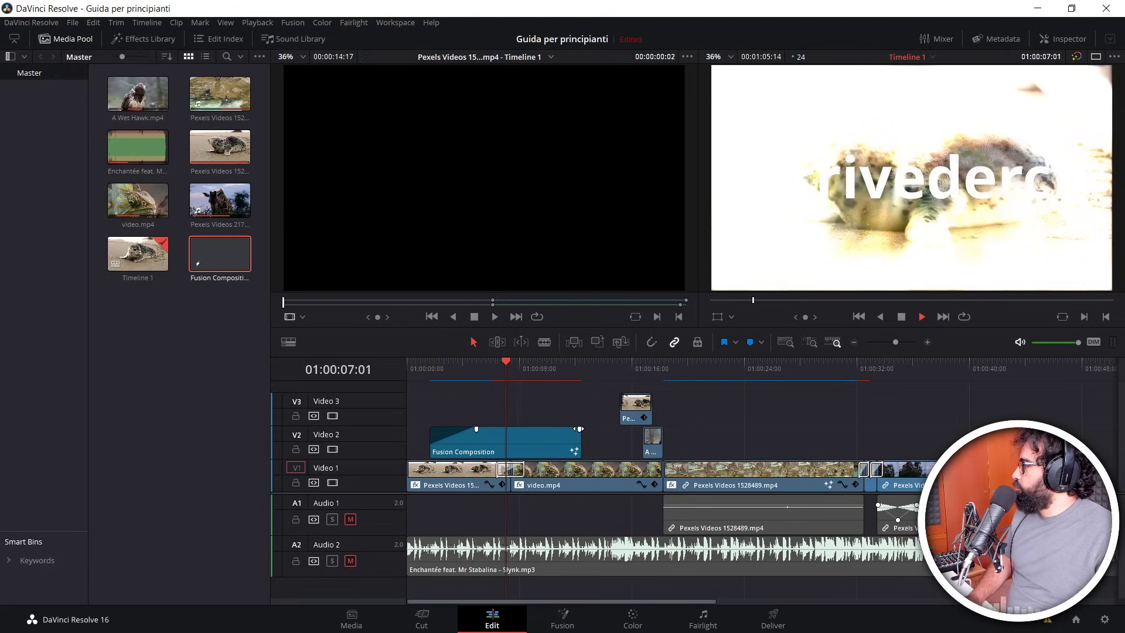
{"action": "left_click_drag", "start_coordinate": [579, 428], "coordinate": [545, 428]}
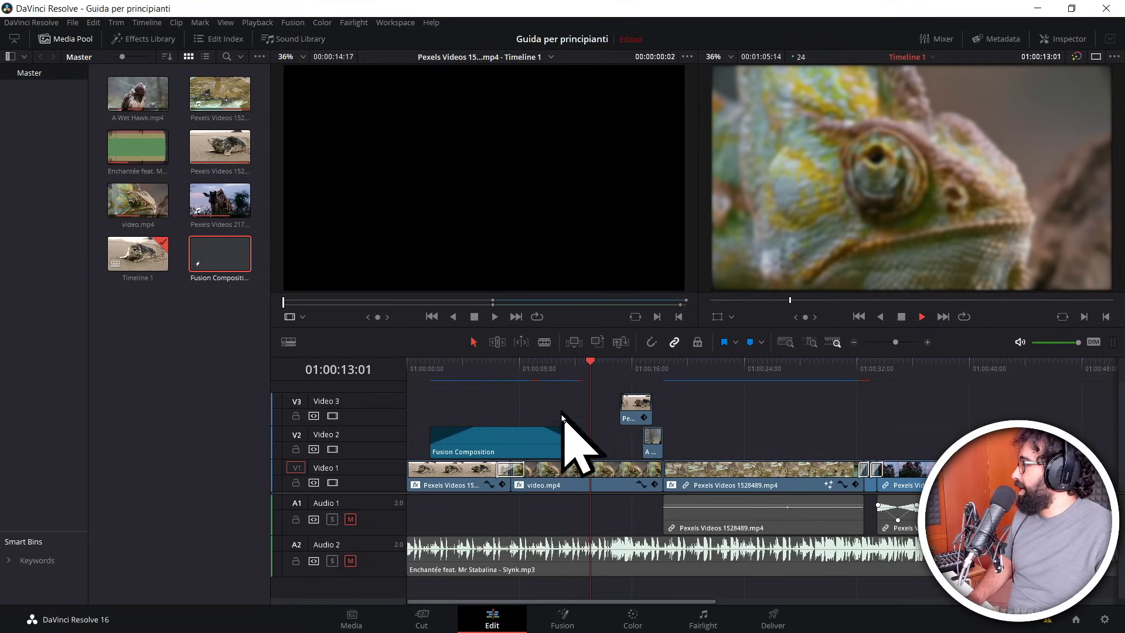
{"action": "key", "text": "space"}
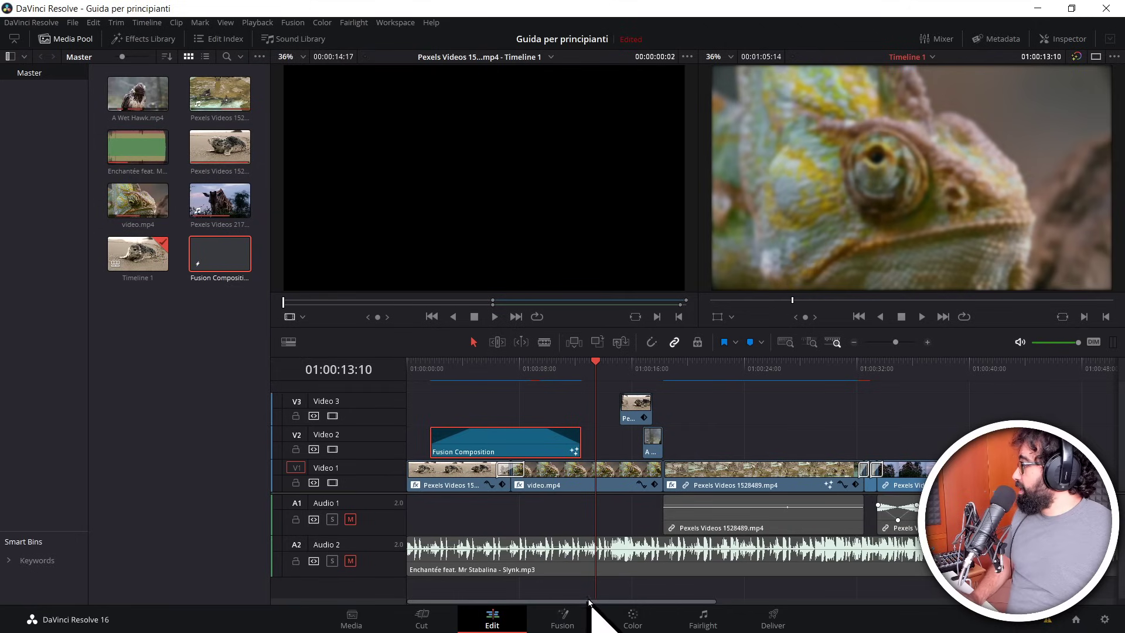
Step: Inspect the chameleon clip's MediaIn1-to-MediaOut1 node graph in Fusion, then return to Edit
{"action": "left_click", "coordinate": [561, 619]}
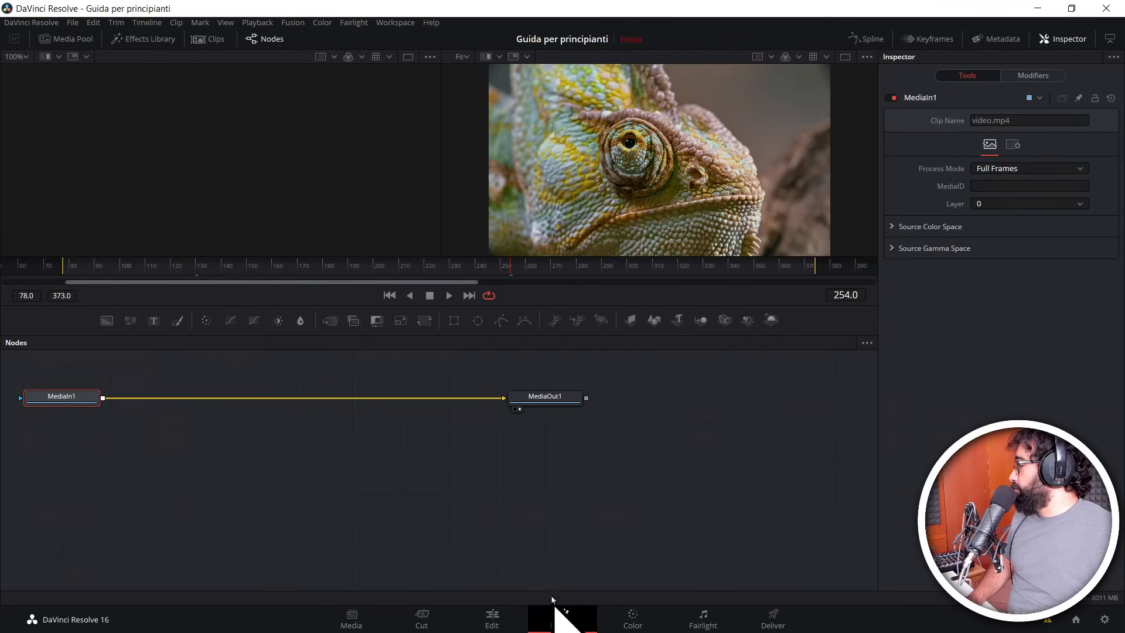
{"action": "left_click_drag", "start_coordinate": [258, 463], "coordinate": [377, 505]}
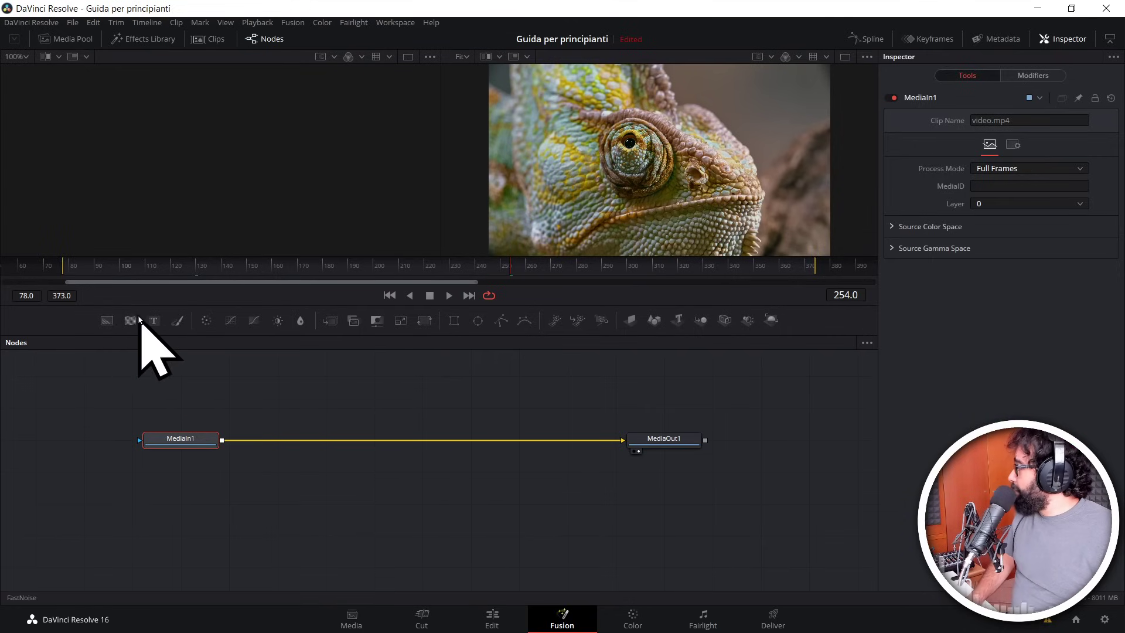
{"action": "left_click_drag", "start_coordinate": [456, 477], "coordinate": [476, 494]}
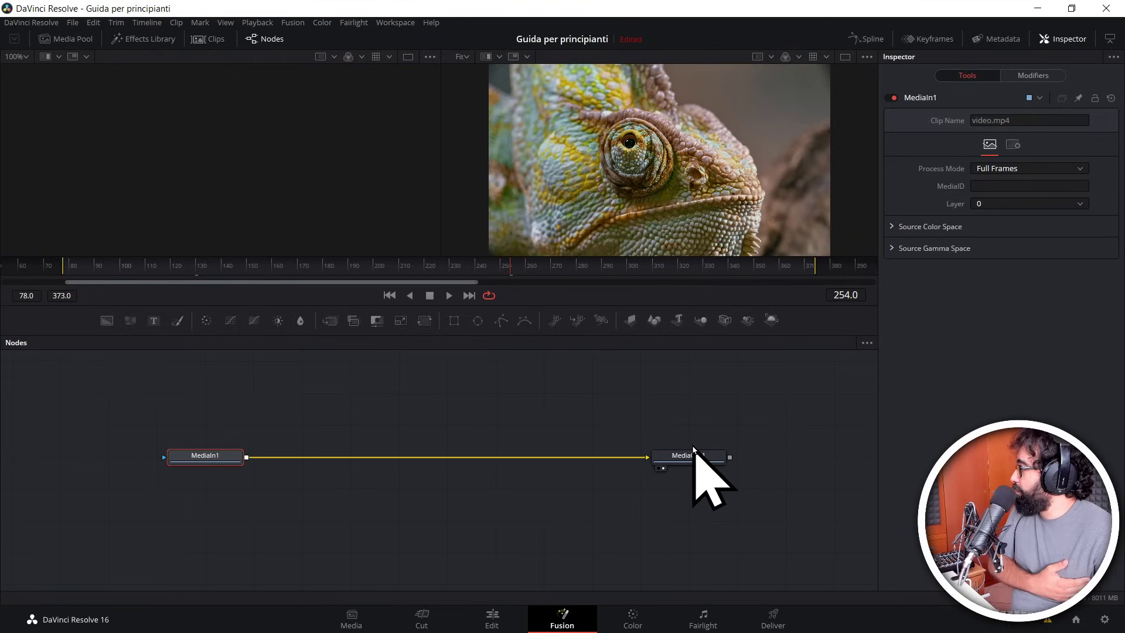
{"action": "left_click", "coordinate": [495, 615]}
Step: Create Fusion Composition 2 and place it on Video 2 near 01:00:24
{"action": "right_click", "coordinate": [171, 359]}
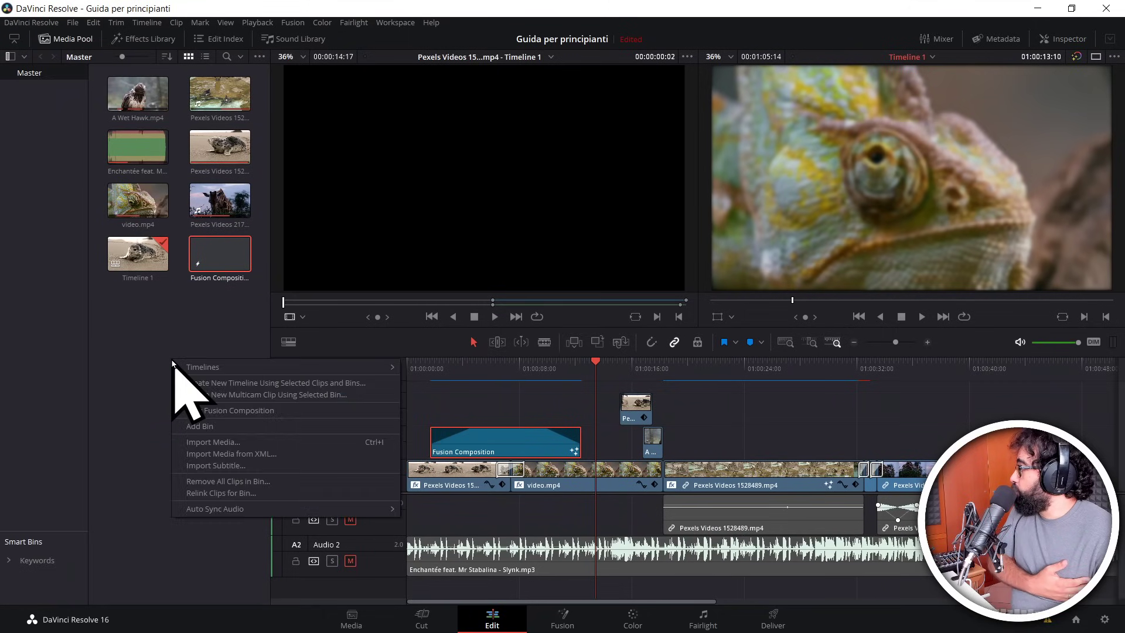
{"action": "left_click", "coordinate": [245, 411]}
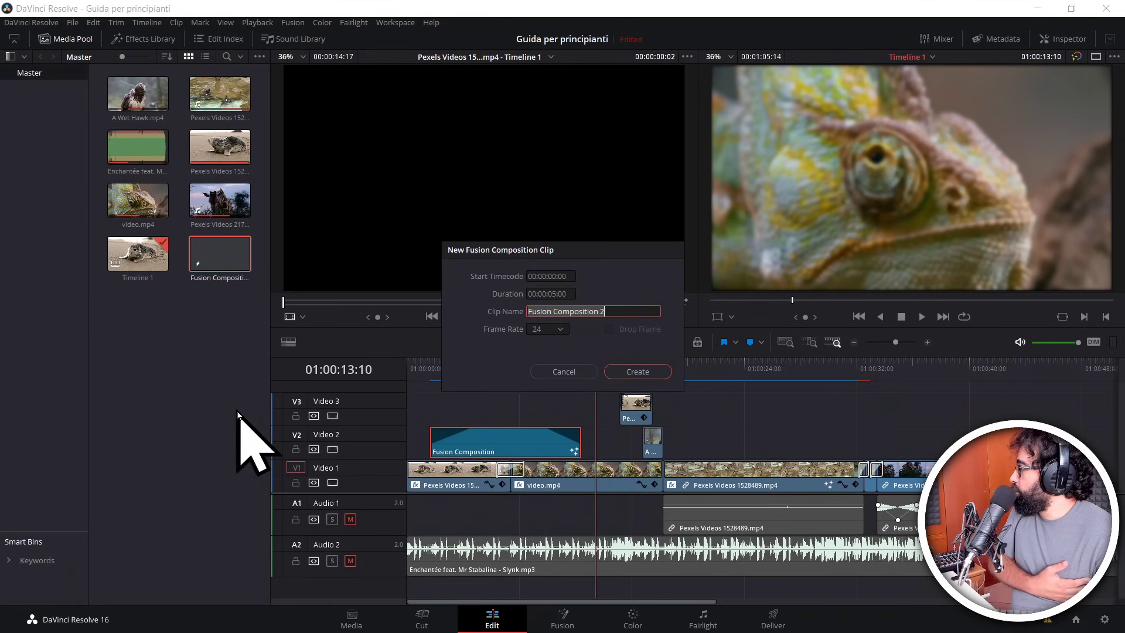
{"action": "left_click", "coordinate": [630, 370]}
{"action": "mouse_move", "coordinate": [164, 317]}
{"action": "left_mouse_down"}
{"action": "mouse_move", "coordinate": [781, 435]}
{"action": "mouse_move", "coordinate": [755, 440]}
{"action": "left_mouse_up"}
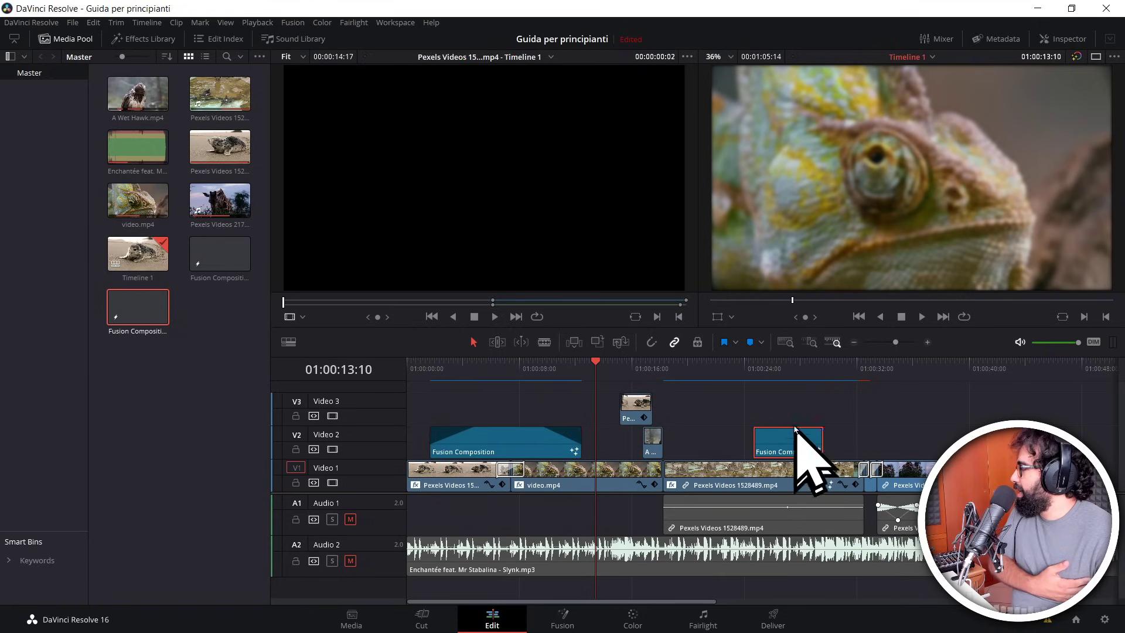
{"action": "left_click", "coordinate": [779, 366]}
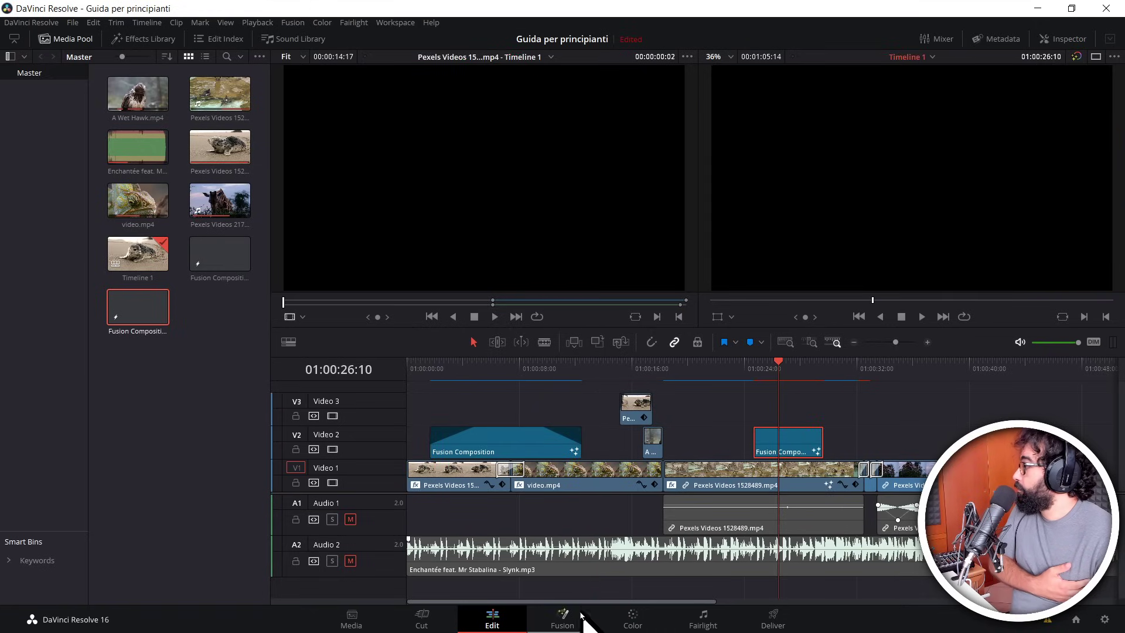
Step: On the Fusion page, select the arrivederci text composition from the clip strip
{"action": "left_click", "coordinate": [578, 611]}
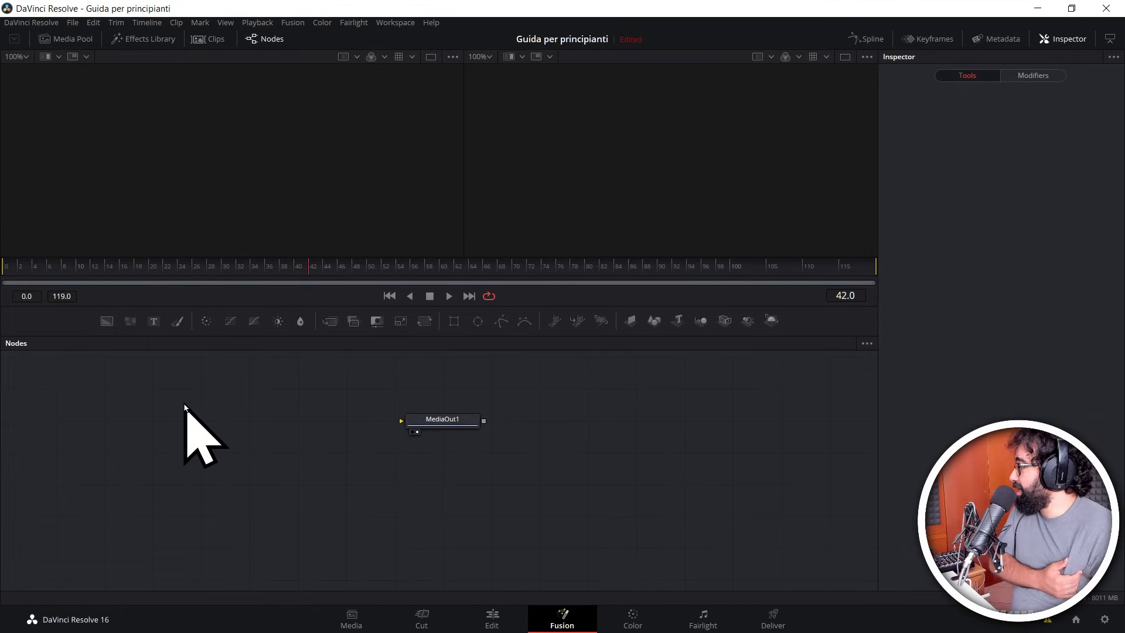
{"action": "left_click_drag", "start_coordinate": [239, 403], "coordinate": [280, 403]}
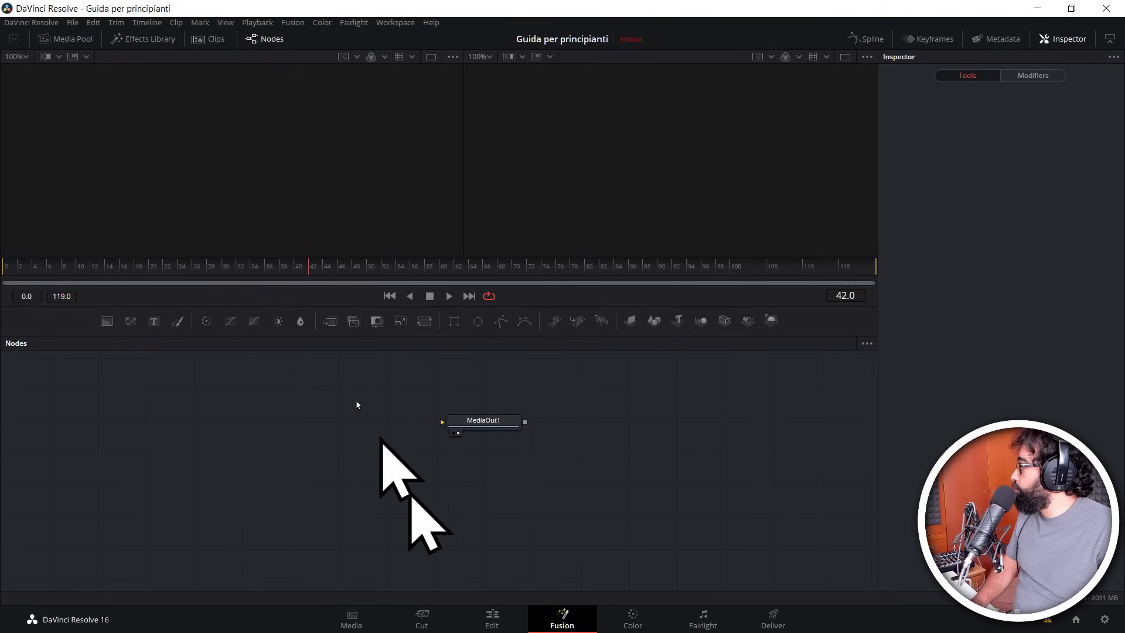
{"action": "left_click", "coordinate": [216, 38]}
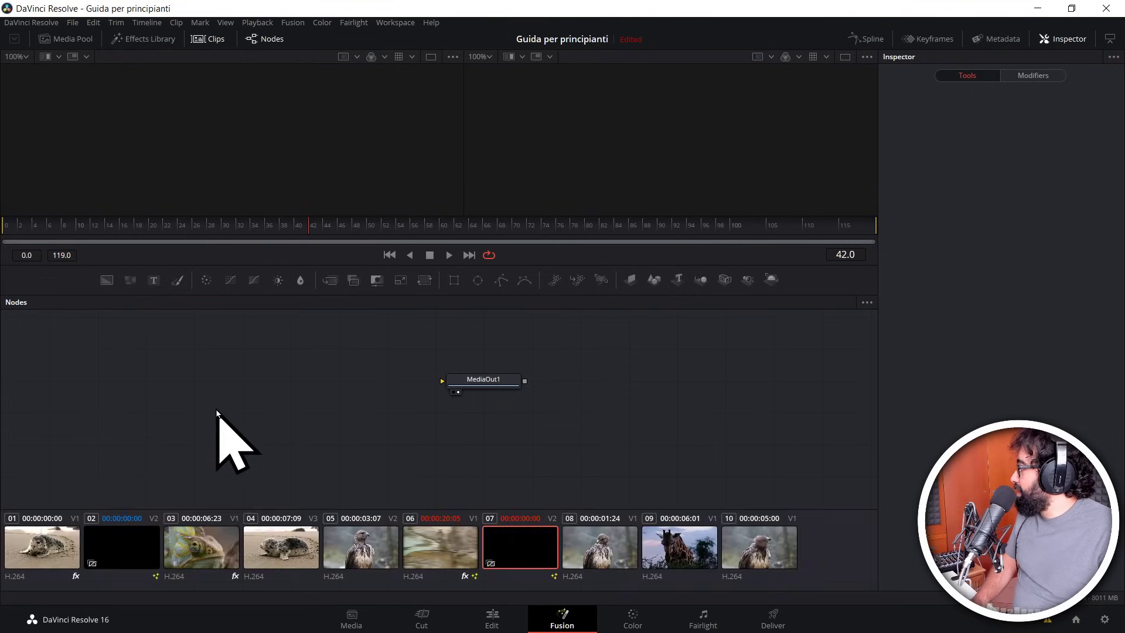
{"action": "left_click", "coordinate": [207, 546]}
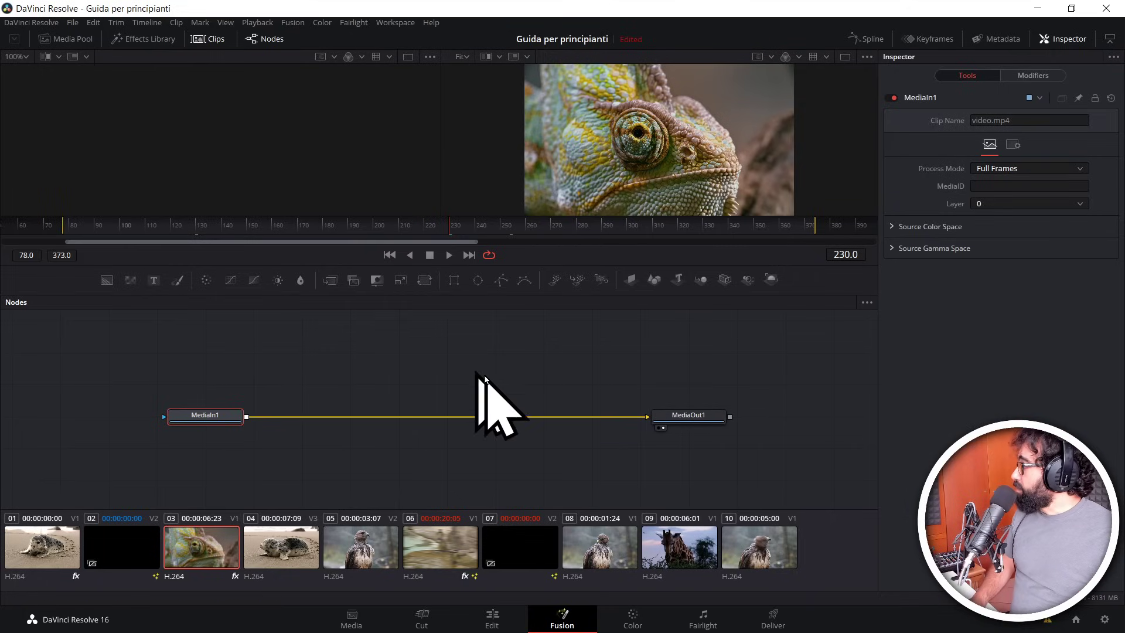
{"action": "left_click", "coordinate": [141, 527]}
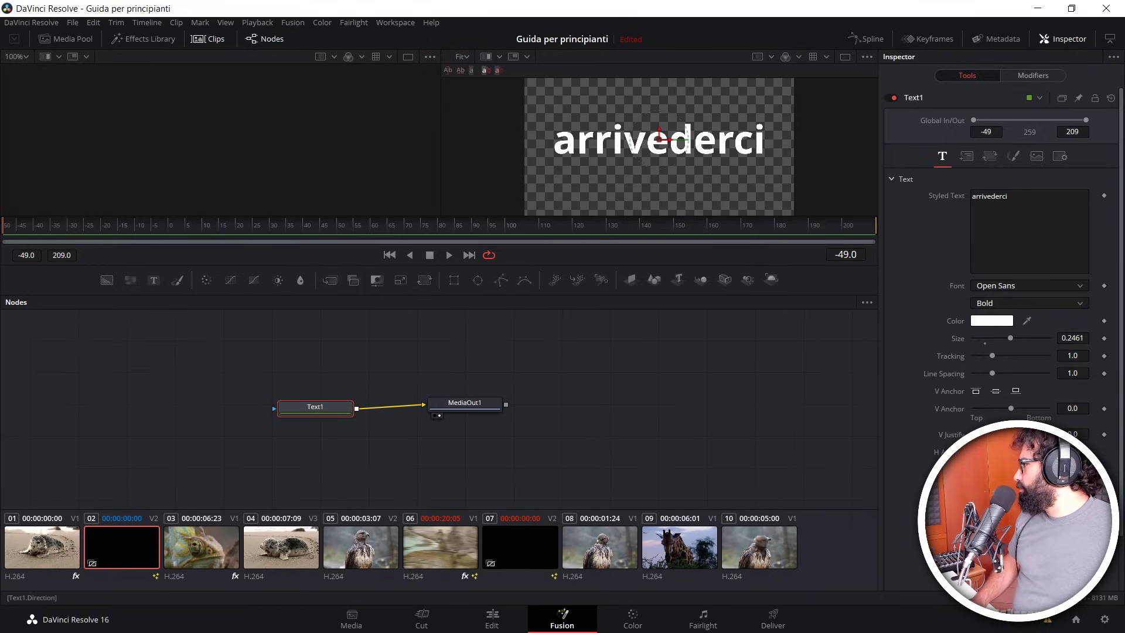
Step: Keyframe the arrivederci text Center X from 0.227 at the start to 0.962 at frame 205
{"action": "left_click", "coordinate": [964, 157]}
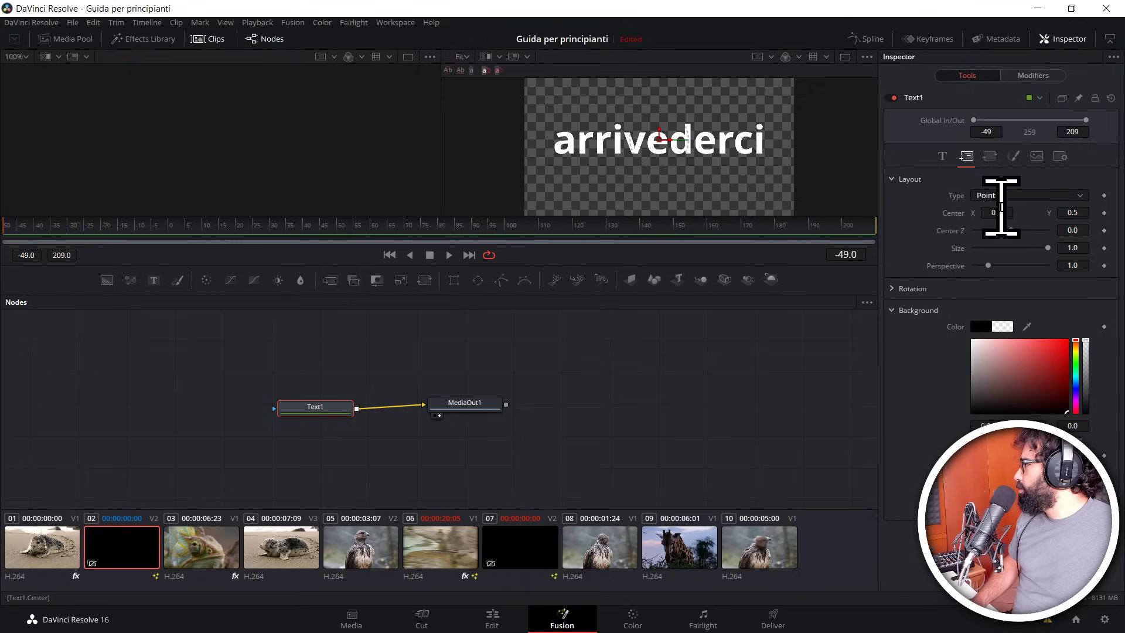
{"action": "left_click_drag", "start_coordinate": [1002, 212], "coordinate": [1010, 213]}
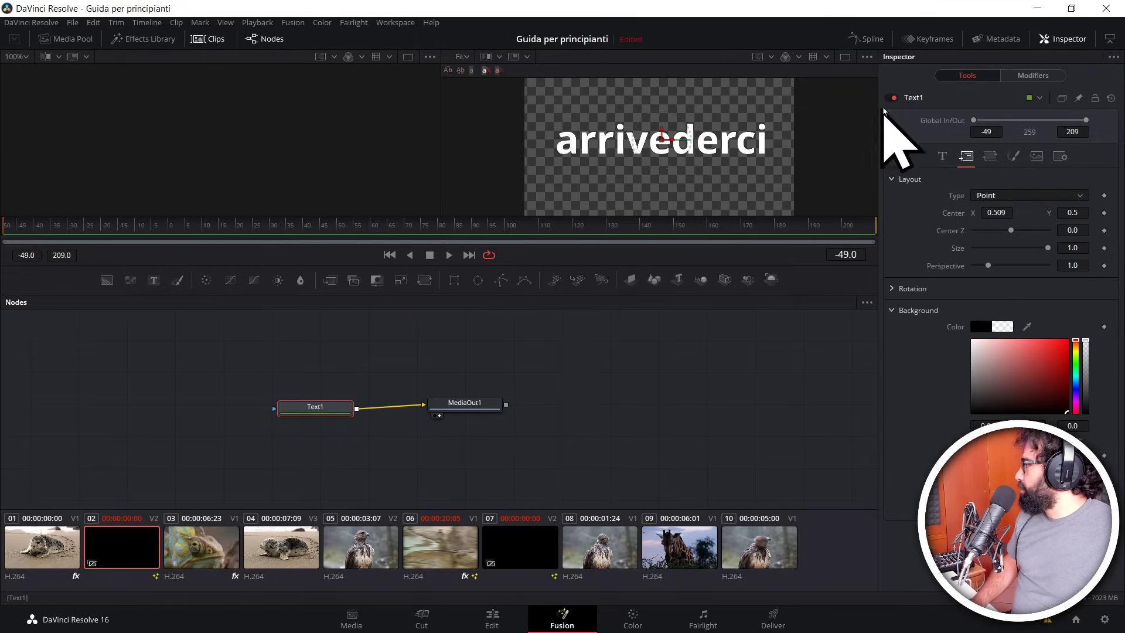
{"action": "mouse_move", "coordinate": [999, 212]}
{"action": "left_mouse_down"}
{"action": "mouse_move", "coordinate": [914, 212]}
{"action": "mouse_move", "coordinate": [1045, 219]}
{"action": "left_mouse_up"}
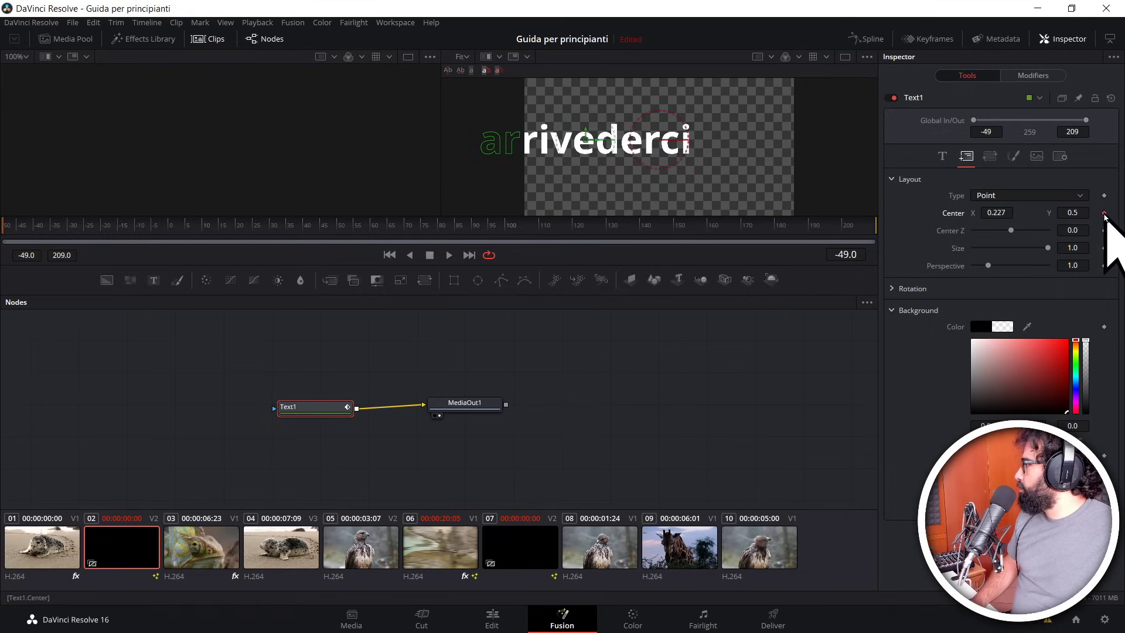
{"action": "left_click", "coordinate": [1105, 213]}
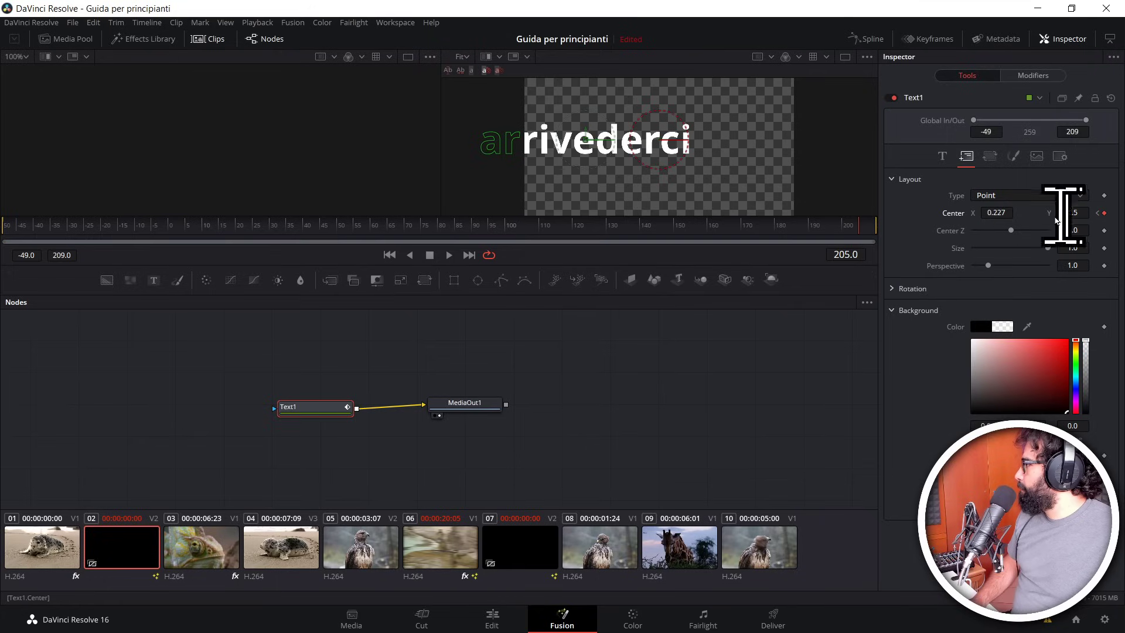
{"action": "left_click_drag", "start_coordinate": [1000, 214], "coordinate": [871, 206]}
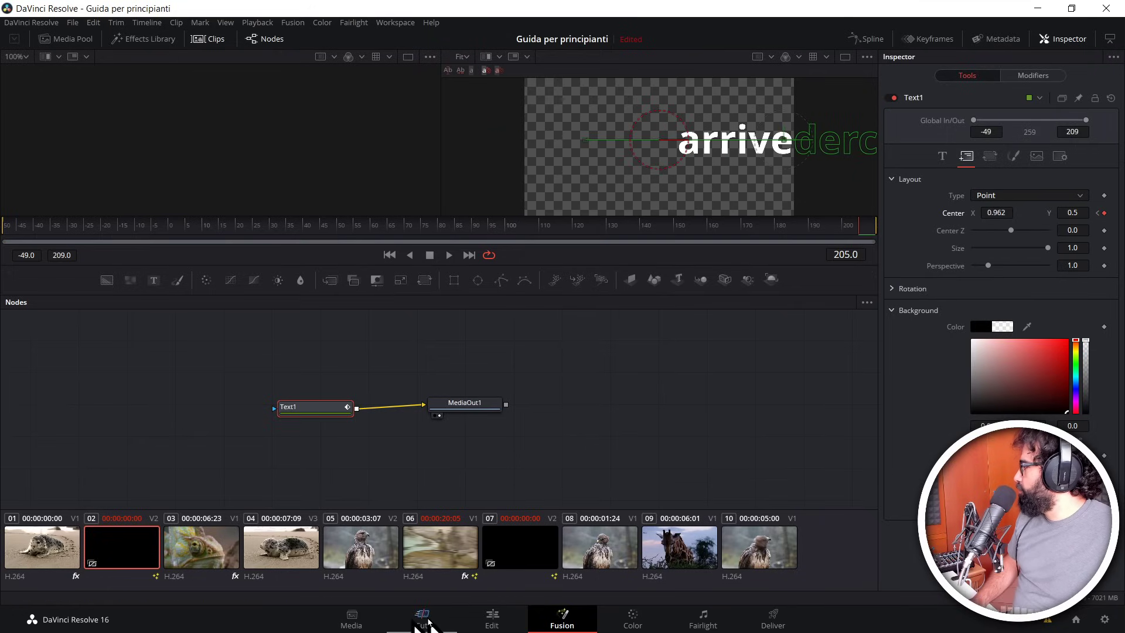
{"action": "left_click", "coordinate": [492, 620]}
{"action": "left_click", "coordinate": [422, 368]}
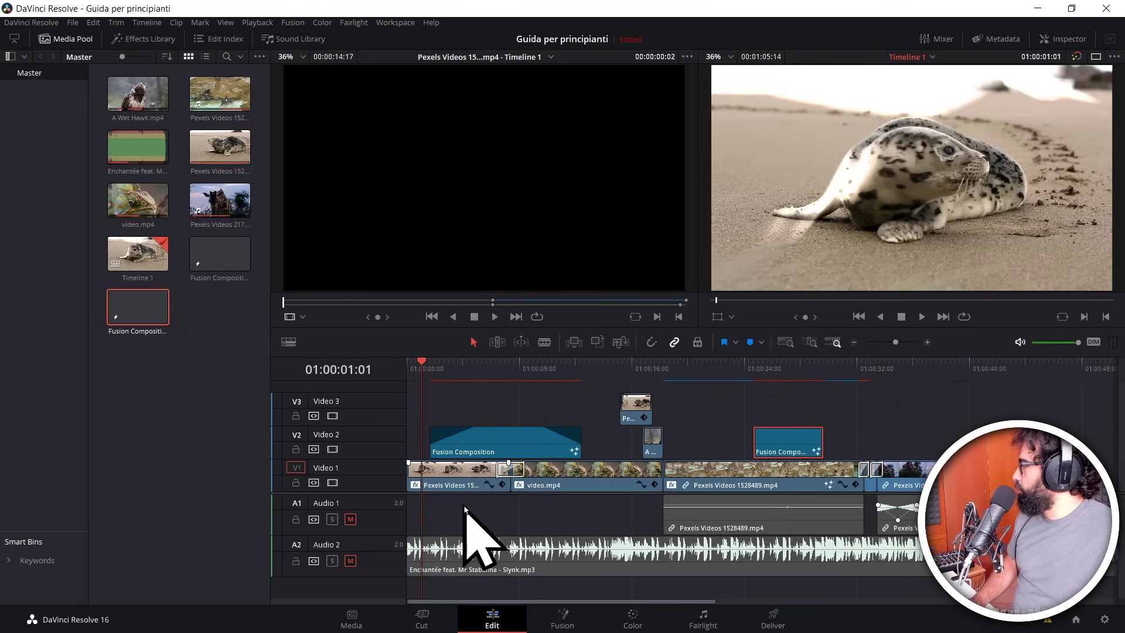
Step: Play the edit to preview the sliding arrivederci text
{"action": "key", "text": "space"}
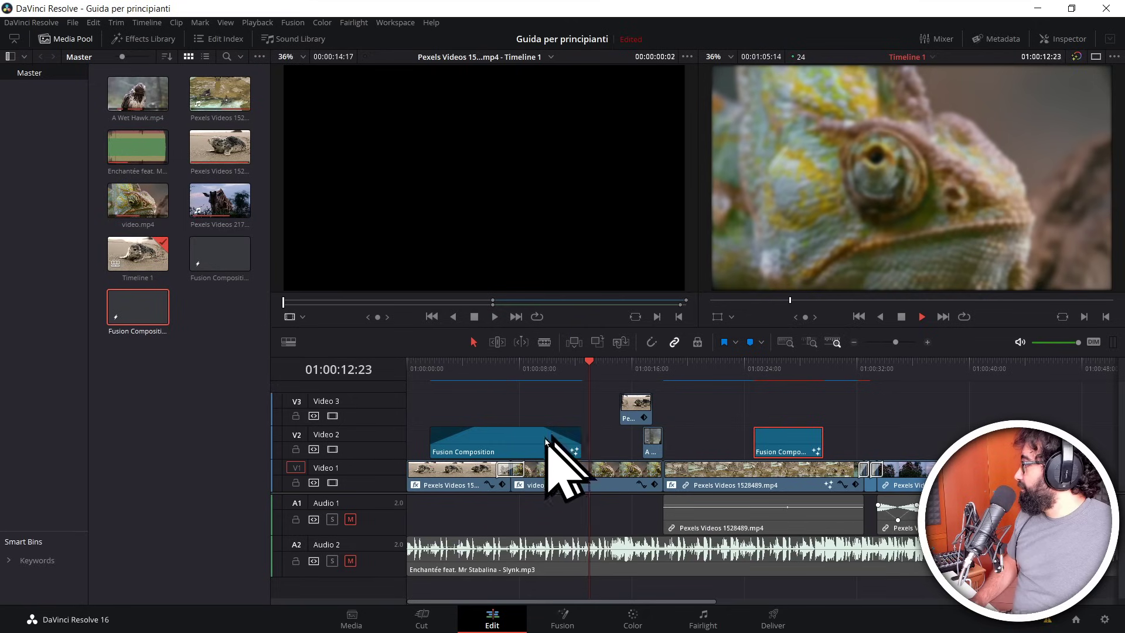
{"action": "key", "text": "space"}
{"action": "left_click", "coordinate": [501, 366]}
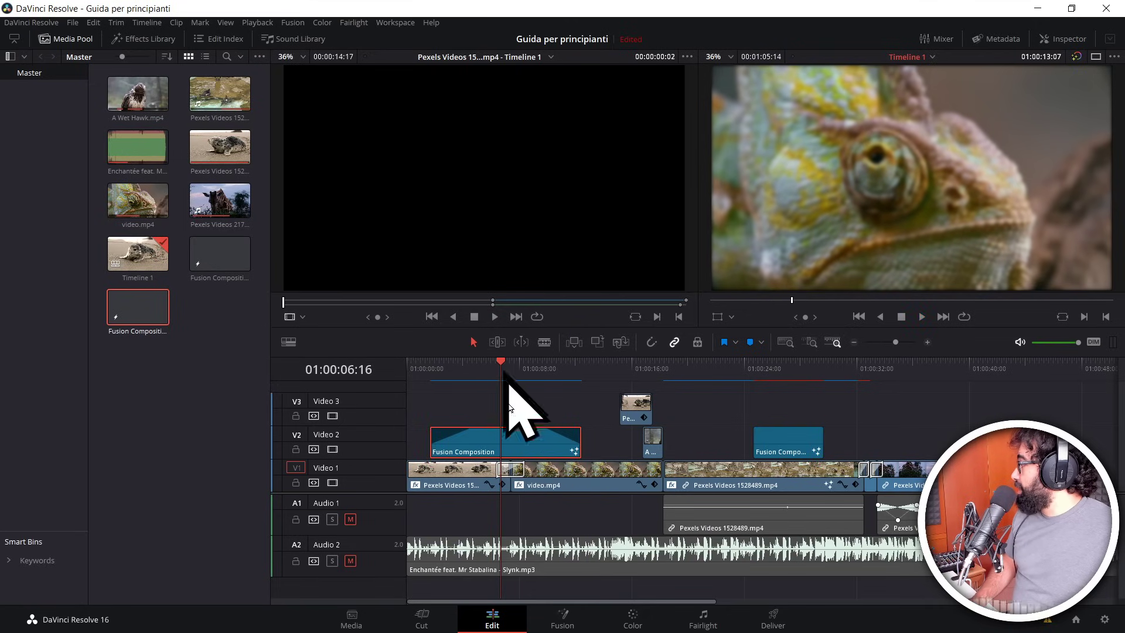
Step: Reopen the arrivederci composition in Fusion and scrub through its slide animation
{"action": "left_click", "coordinate": [558, 619]}
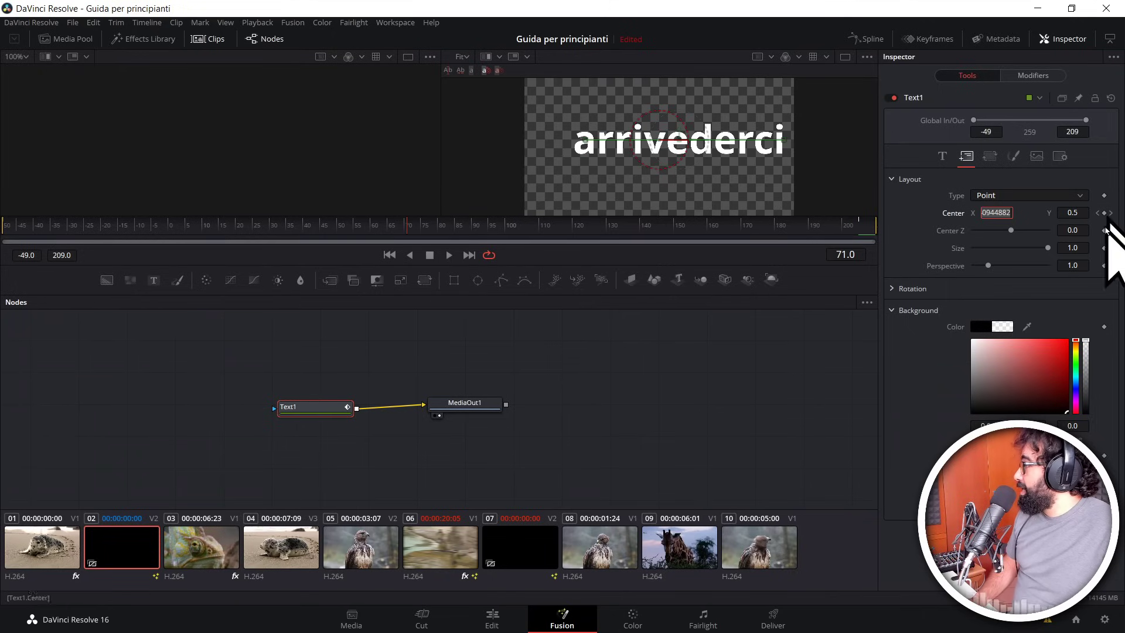
{"action": "left_click_drag", "start_coordinate": [50, 241], "coordinate": [647, 239]}
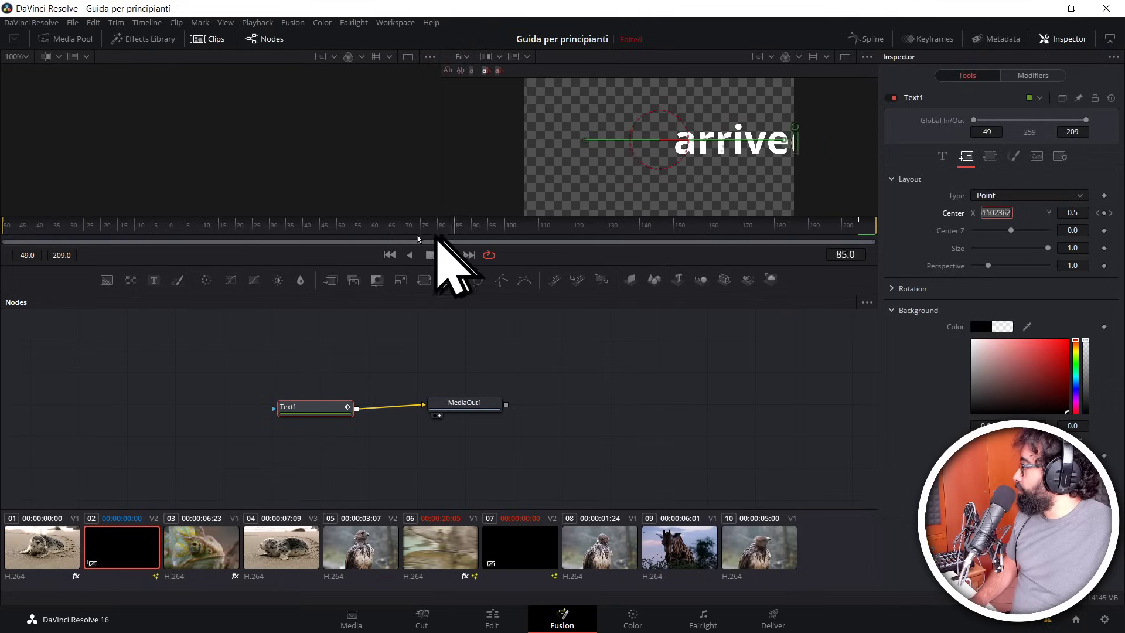
{"action": "left_click_drag", "start_coordinate": [648, 240], "coordinate": [195, 240]}
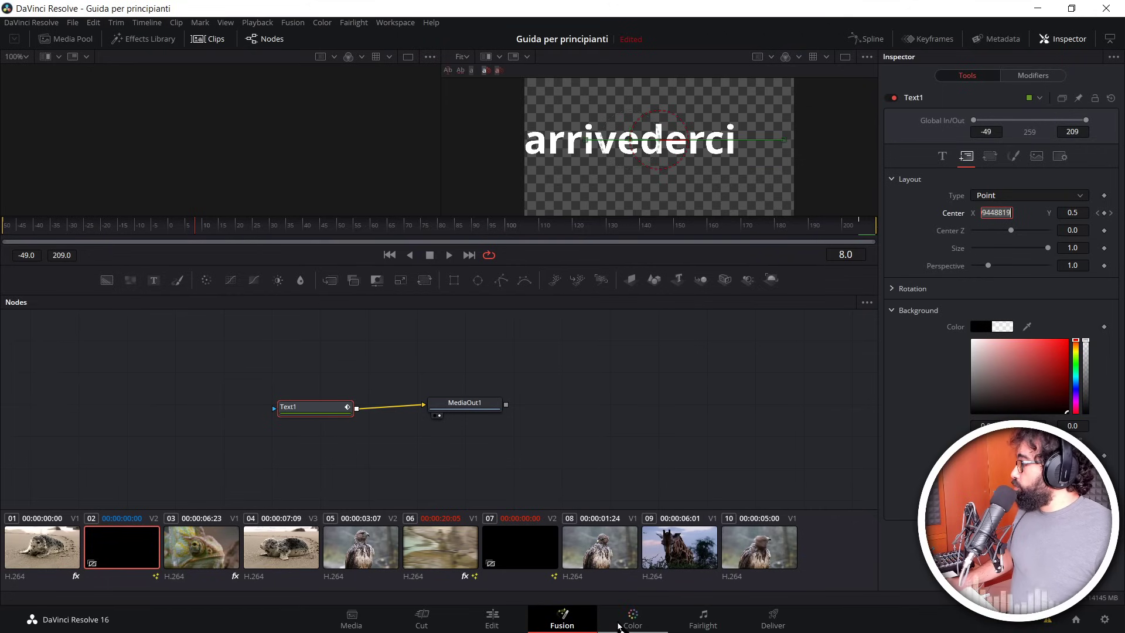
Step: On the Color page, load clip 04, the chameleon clip, then clips 05 and 06 into the viewer
{"action": "left_click", "coordinate": [619, 626]}
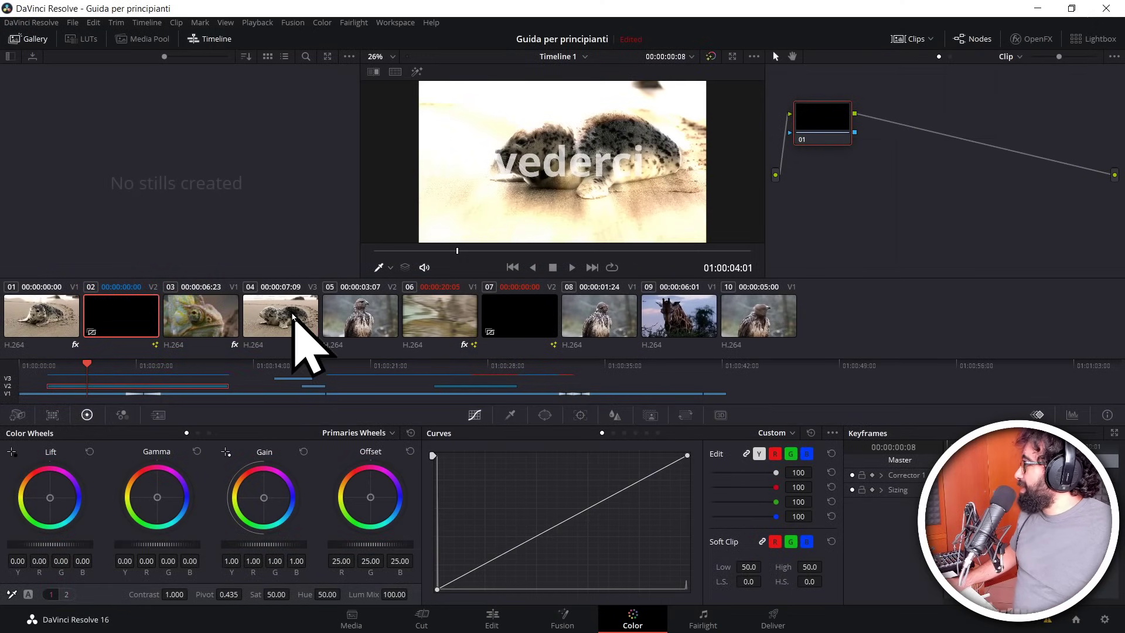
{"action": "left_click", "coordinate": [296, 325]}
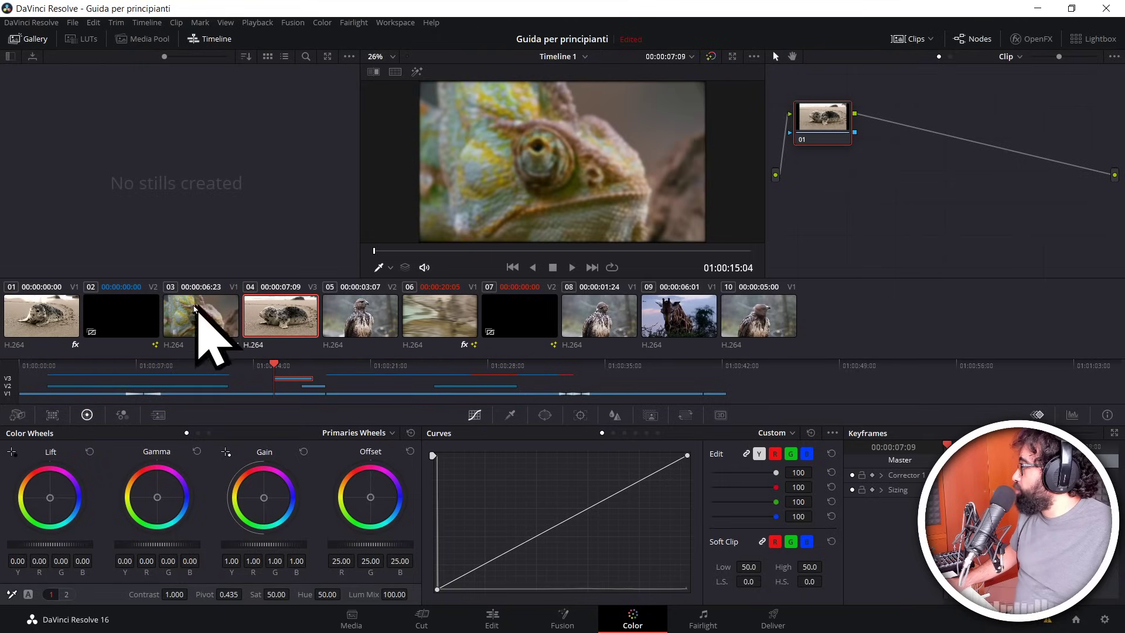
{"action": "left_click", "coordinate": [199, 307]}
{"action": "left_click", "coordinate": [271, 313]}
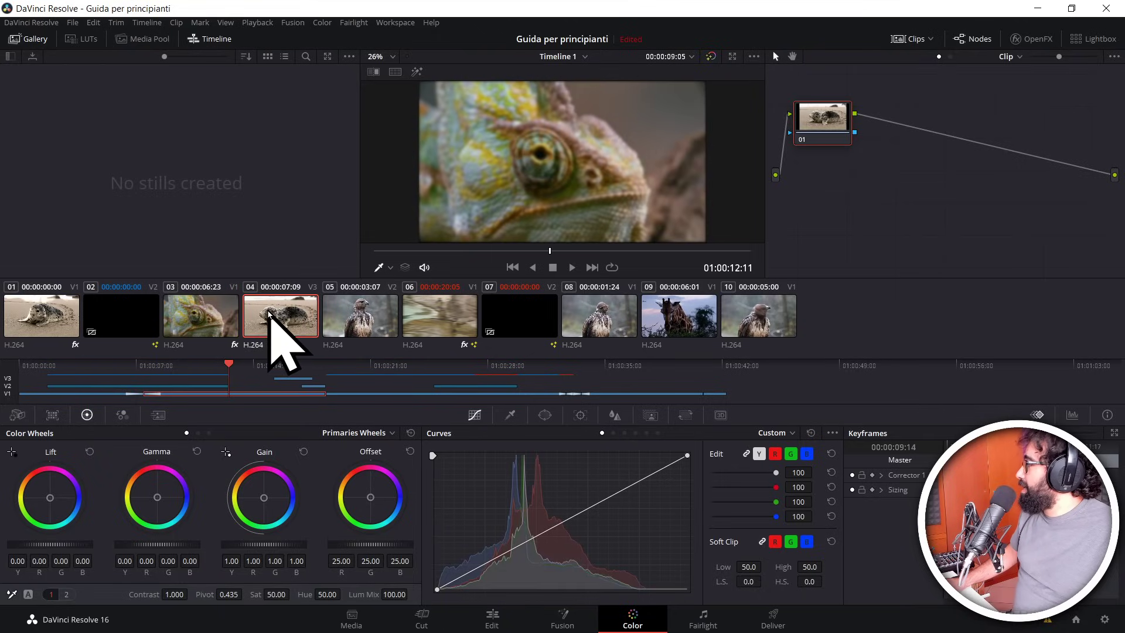
{"action": "left_click", "coordinate": [362, 331]}
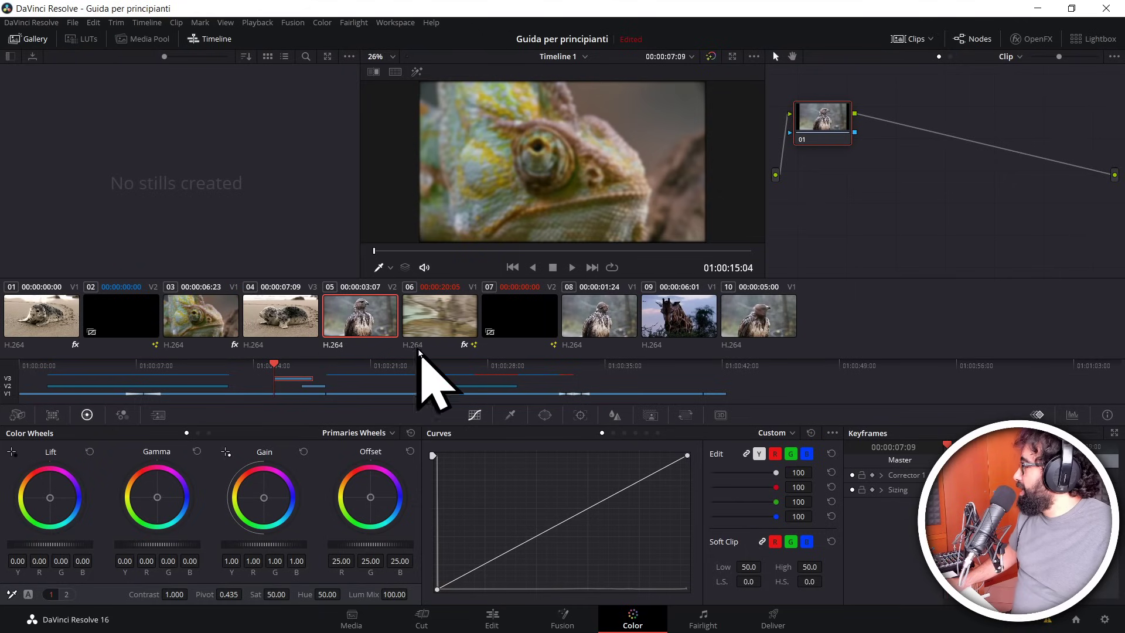
{"action": "left_click", "coordinate": [440, 331]}
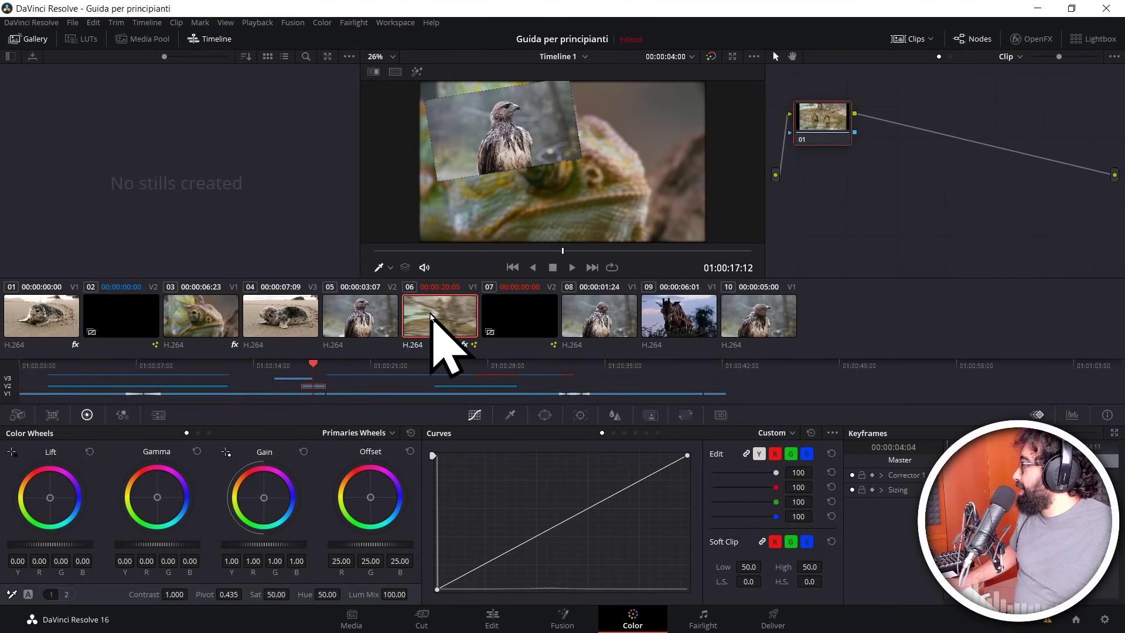
Step: Give hawk clip 08 a purple-blue grade: a Custom curve point plus Lift, Gamma and Gain pushed toward blue/magenta
{"action": "left_click", "coordinate": [585, 328]}
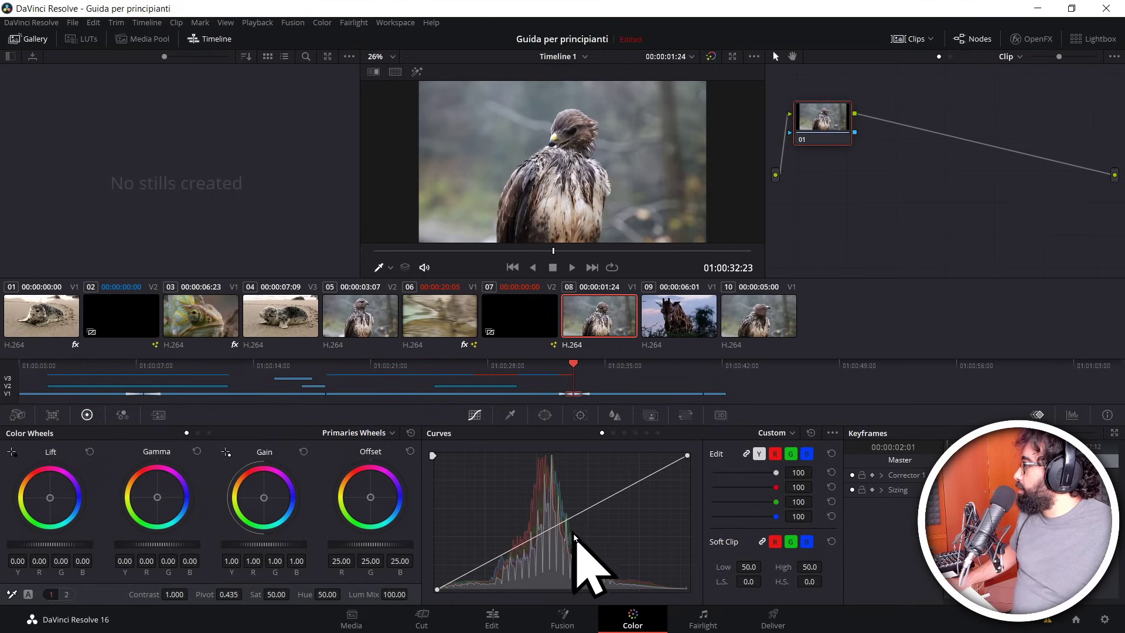
{"action": "mouse_move", "coordinate": [577, 520]}
{"action": "left_mouse_down"}
{"action": "mouse_move", "coordinate": [540, 475]}
{"action": "mouse_move", "coordinate": [610, 512]}
{"action": "mouse_move", "coordinate": [601, 494]}
{"action": "left_mouse_up"}
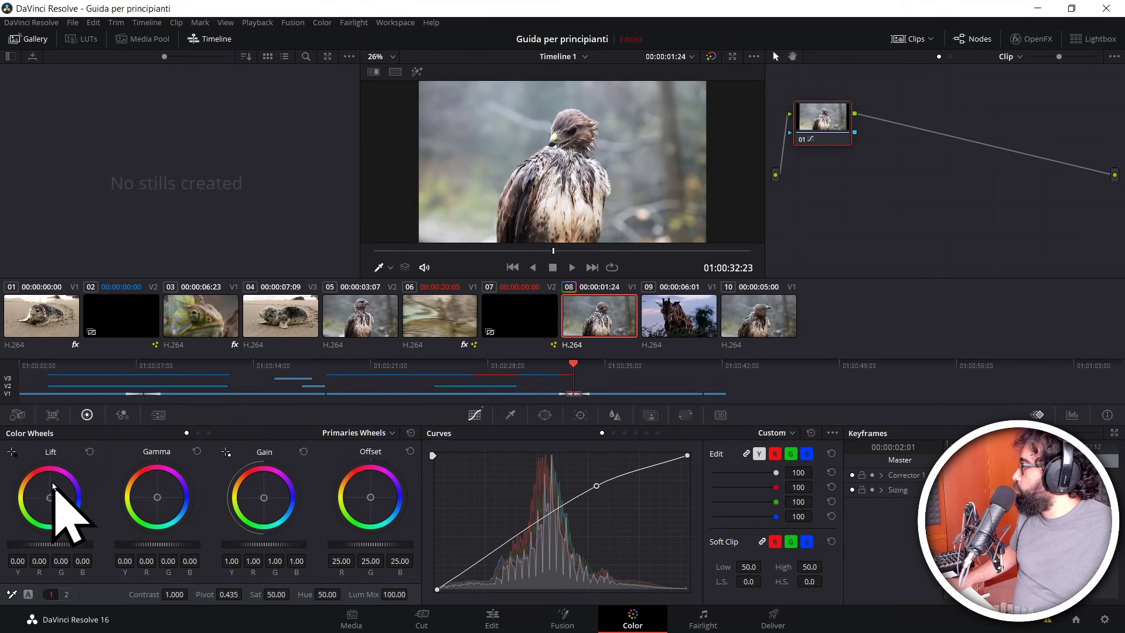
{"action": "left_click_drag", "start_coordinate": [50, 498], "coordinate": [52, 499]}
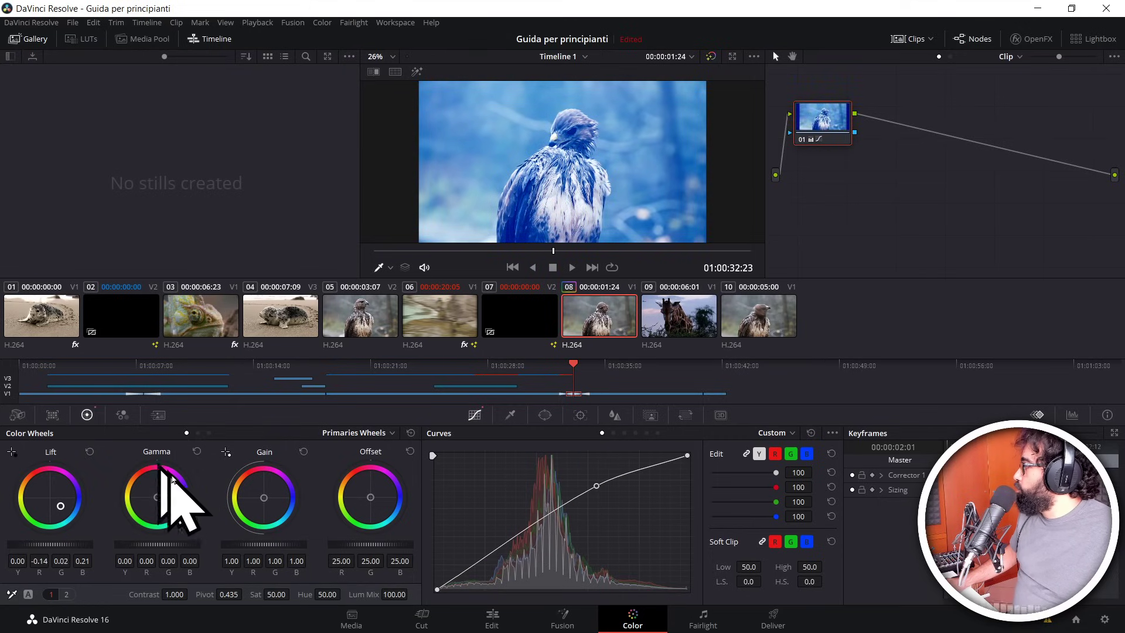
{"action": "left_click_drag", "start_coordinate": [151, 489], "coordinate": [150, 489]}
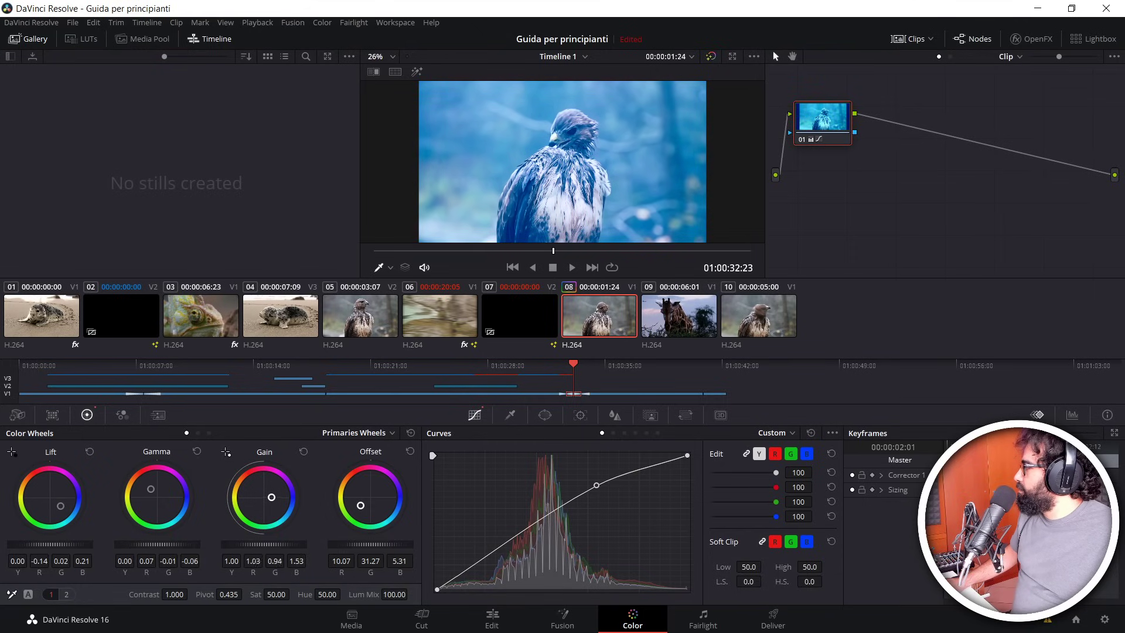
{"action": "left_click_drag", "start_coordinate": [271, 497], "coordinate": [272, 493]}
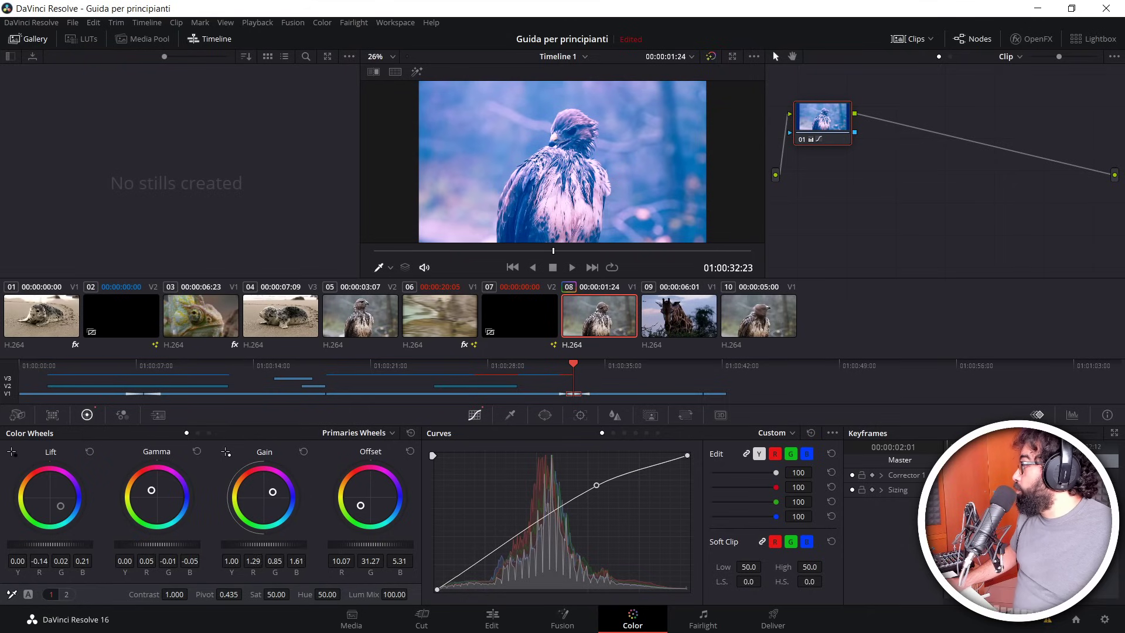
{"action": "left_click_drag", "start_coordinate": [272, 492], "coordinate": [272, 491]}
{"action": "left_click_drag", "start_coordinate": [596, 485], "coordinate": [540, 532]}
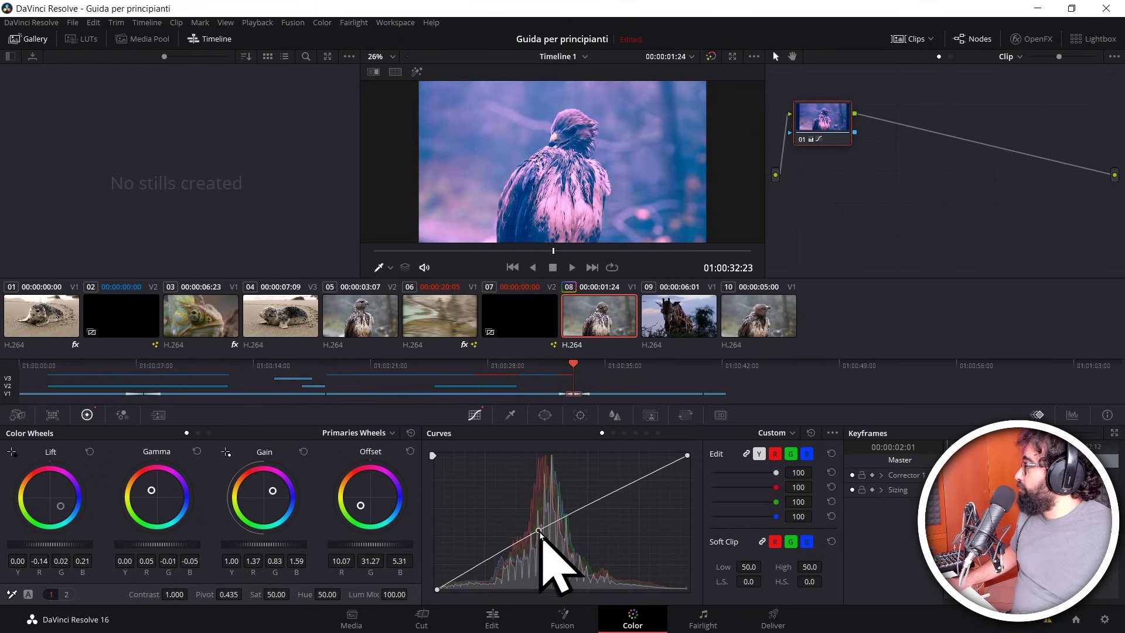
{"action": "left_click_drag", "start_coordinate": [540, 532], "coordinate": [562, 524]}
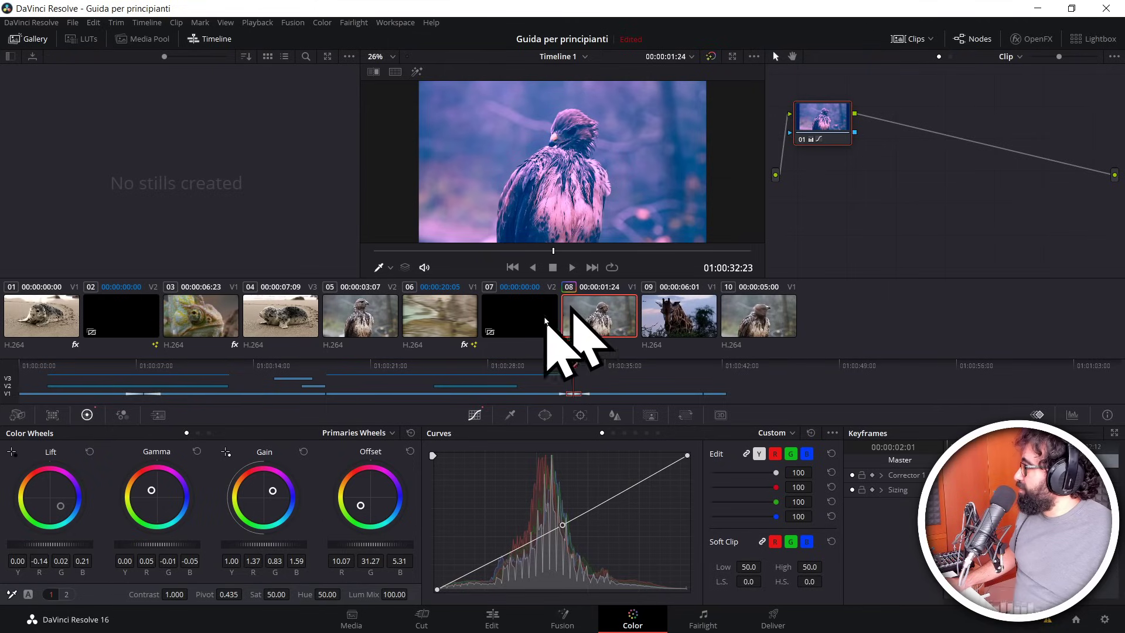
Step: On the Edit page, play back the graded section from the #ciaone water clip, then go to Fairlight
{"action": "left_click", "coordinate": [492, 619]}
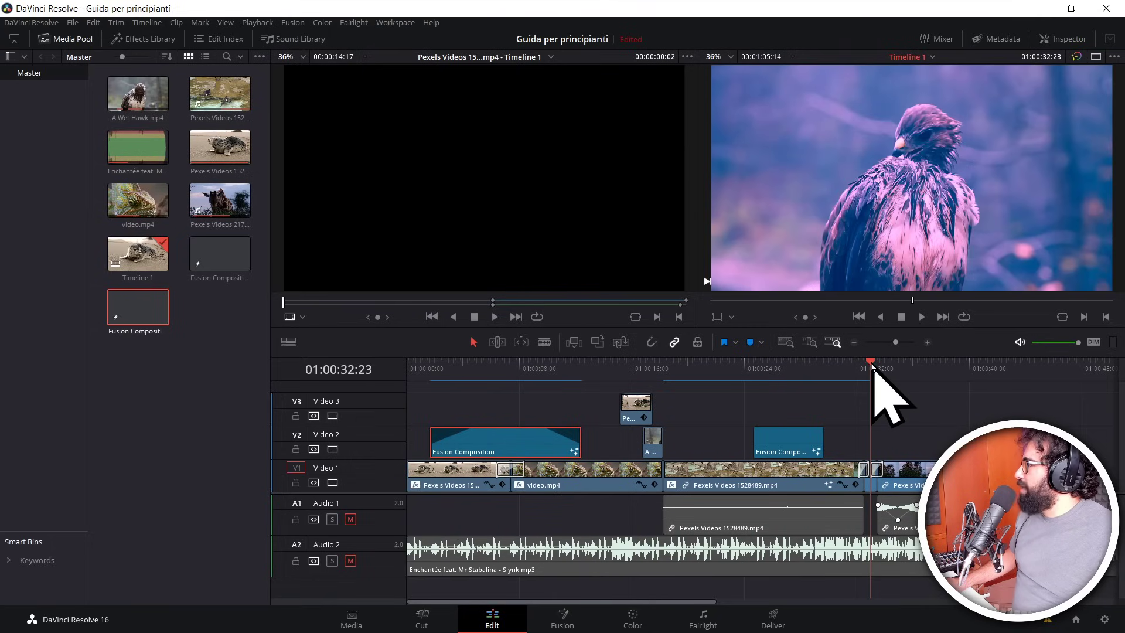
{"action": "left_click_drag", "start_coordinate": [872, 364], "coordinate": [866, 399]}
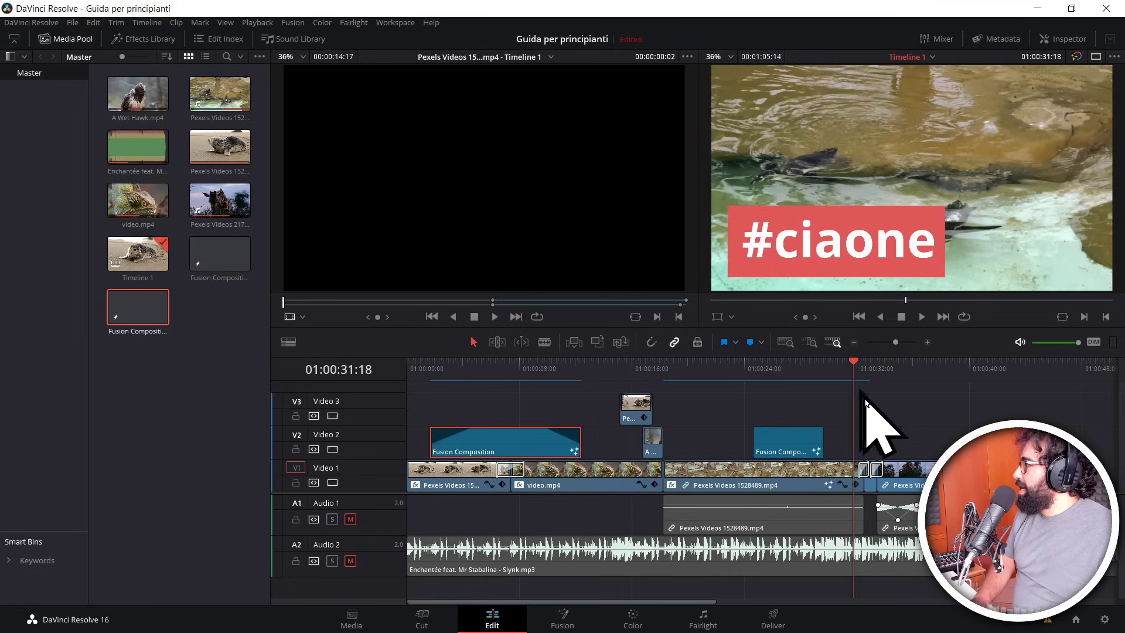
{"action": "key", "text": "space"}
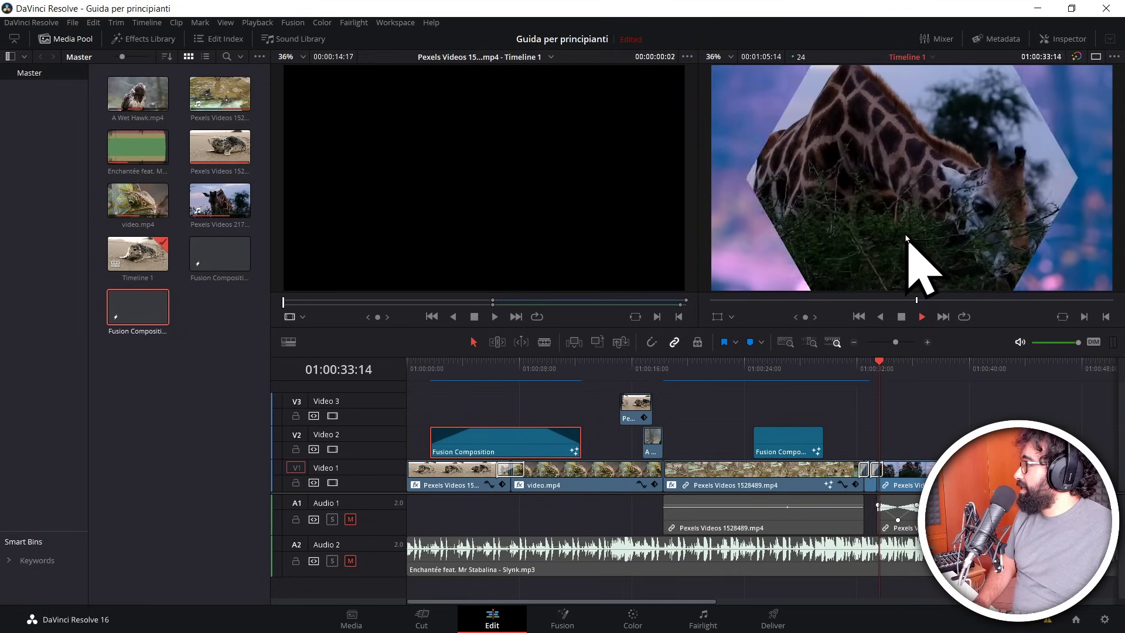
{"action": "key", "text": "space"}
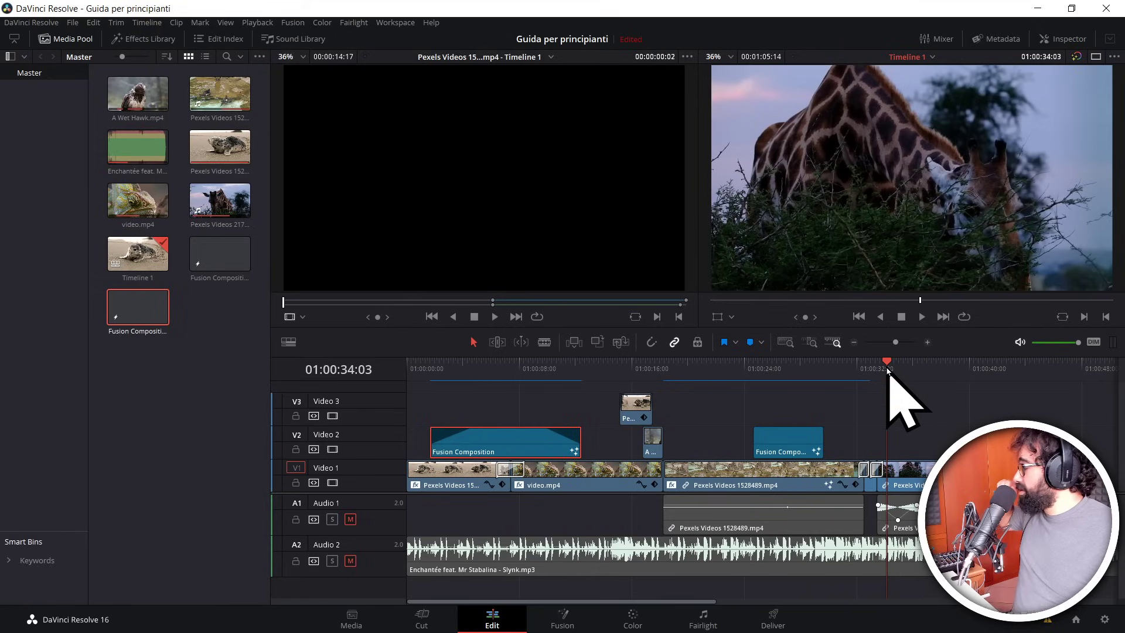
{"action": "left_click", "coordinate": [701, 614]}
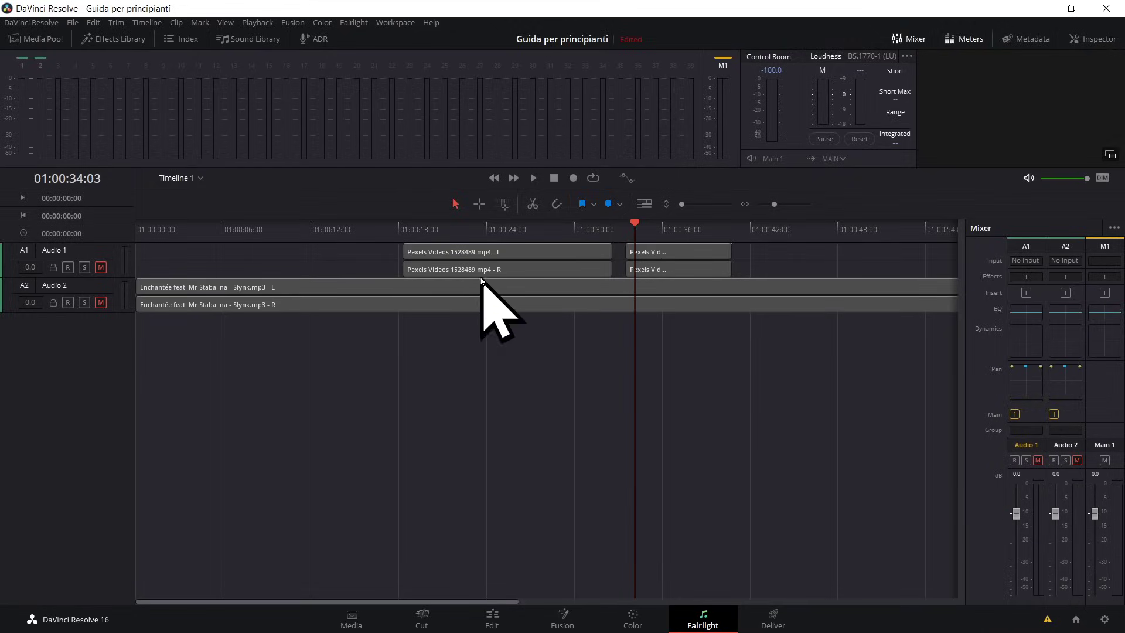
Step: Slide the first Pexels 1528489 audio clip on A1 slightly earlier, then return to the Edit page
{"action": "left_click", "coordinate": [281, 305]}
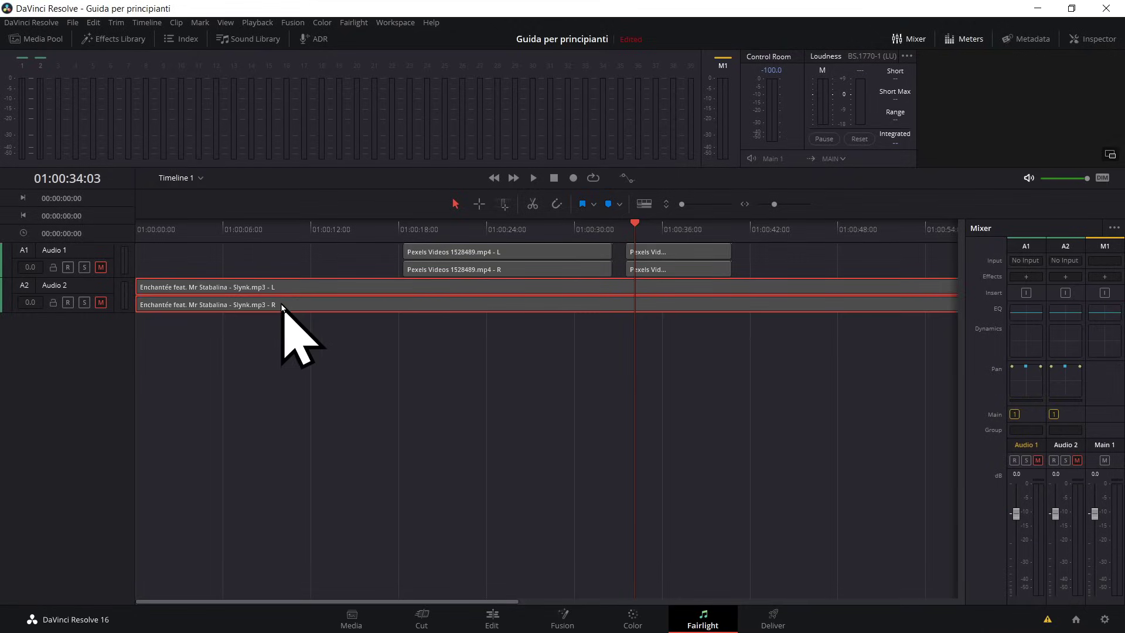
{"action": "left_click", "coordinate": [504, 258]}
{"action": "left_click", "coordinate": [671, 261]}
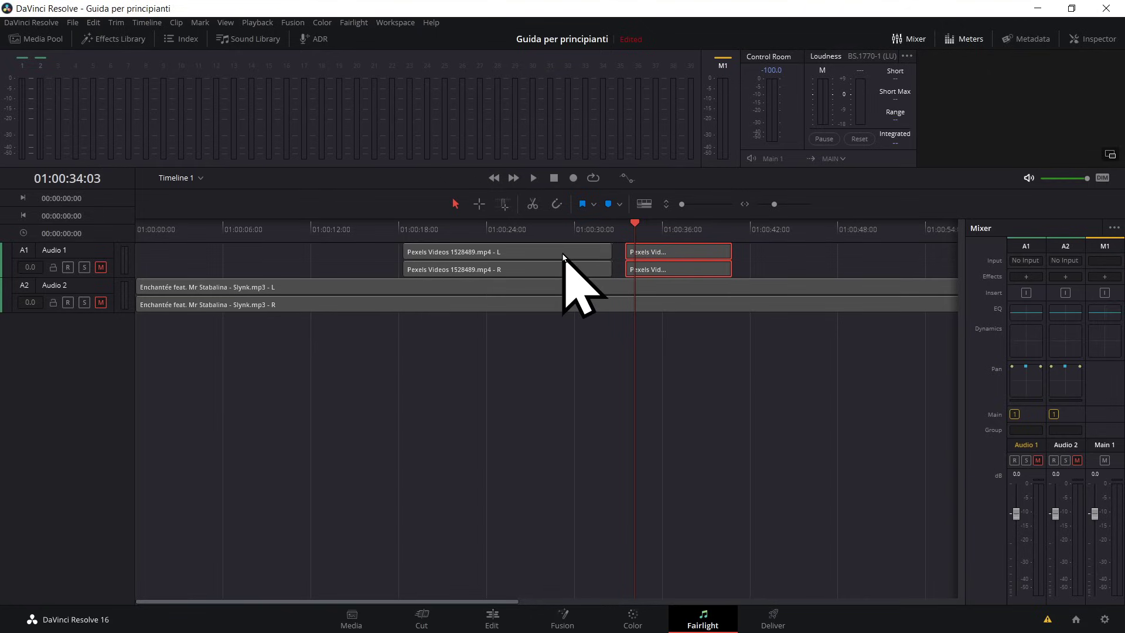
{"action": "left_click_drag", "start_coordinate": [562, 256], "coordinate": [544, 247]}
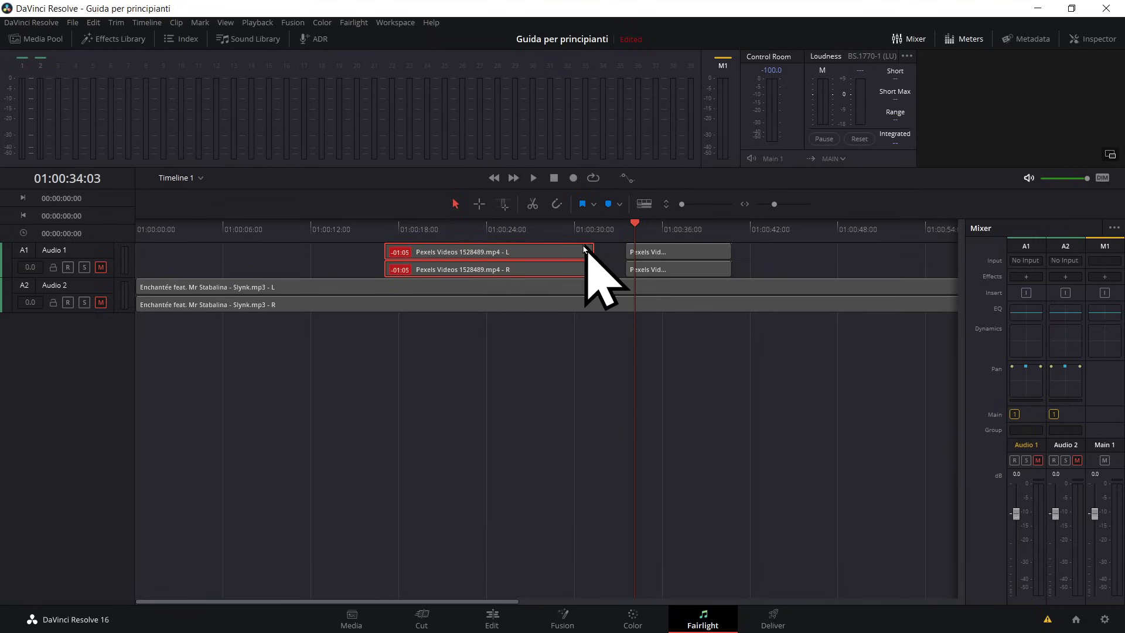
{"action": "left_click", "coordinate": [492, 620]}
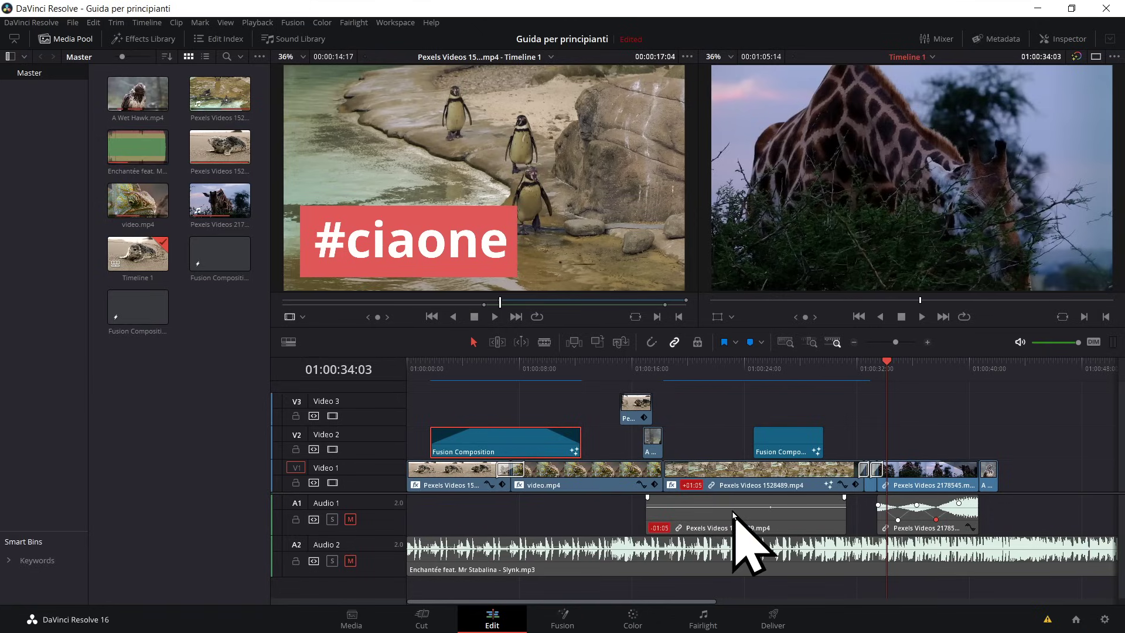
Step: Unmute A1, toggle snapping, and drag the Pexels 1528489 audio right until its -01:05 offset disappears
{"action": "left_click", "coordinate": [350, 519]}
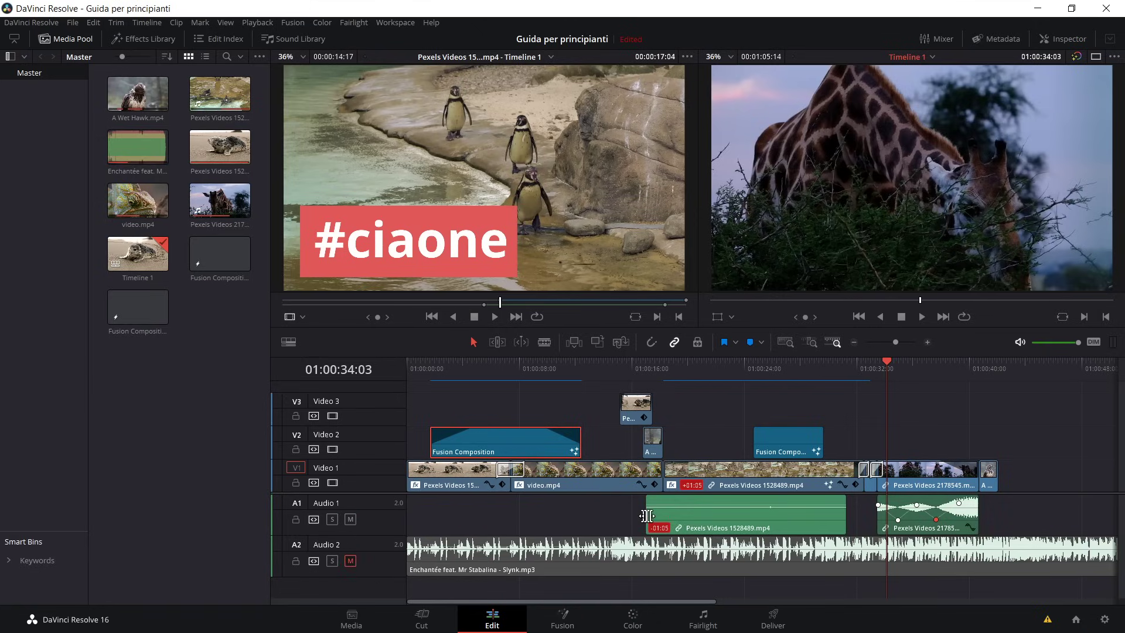
{"action": "mouse_move", "coordinate": [721, 509]}
{"action": "left_mouse_down"}
{"action": "mouse_move", "coordinate": [732, 508]}
{"action": "mouse_move", "coordinate": [720, 503]}
{"action": "left_mouse_up"}
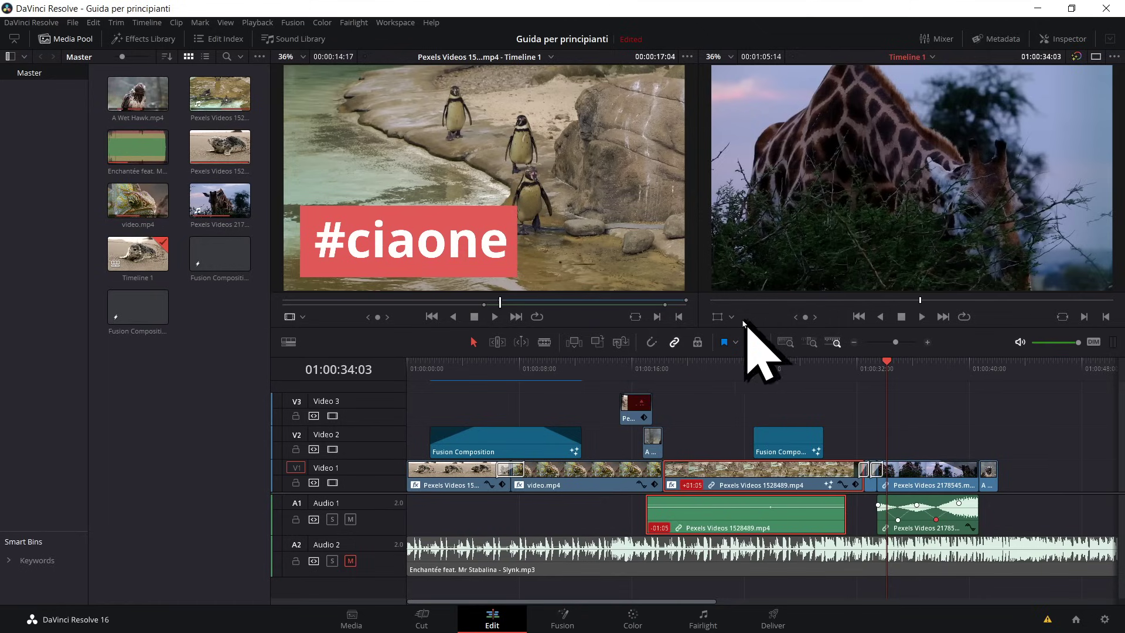
{"action": "left_click", "coordinate": [652, 342]}
{"action": "left_click_drag", "start_coordinate": [713, 516], "coordinate": [716, 518]}
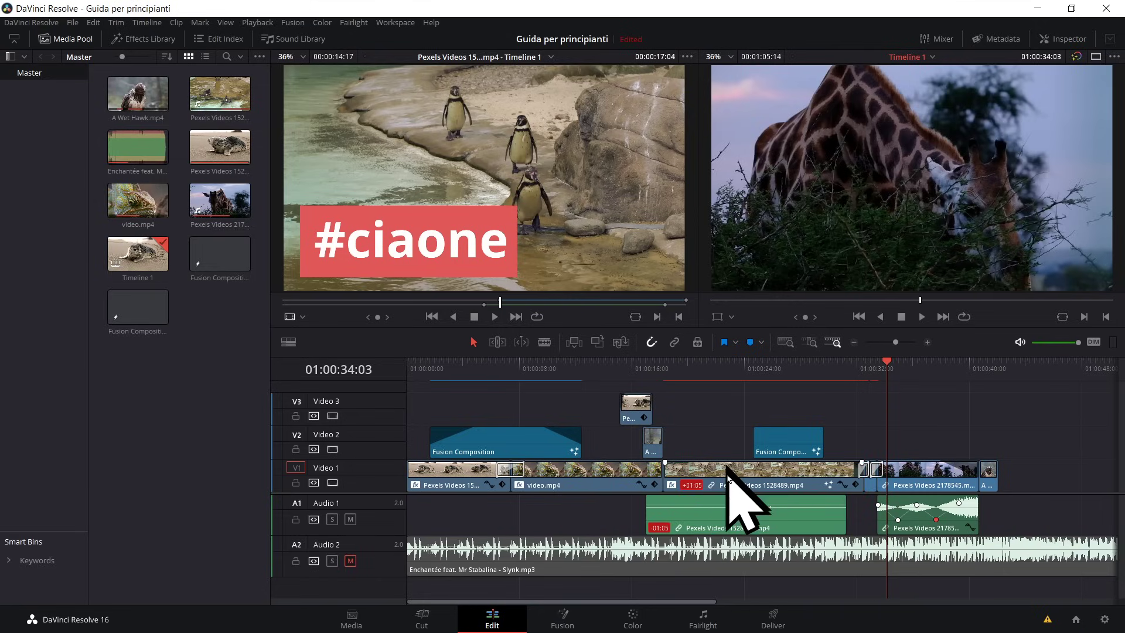
{"action": "left_click_drag", "start_coordinate": [712, 508], "coordinate": [737, 516]}
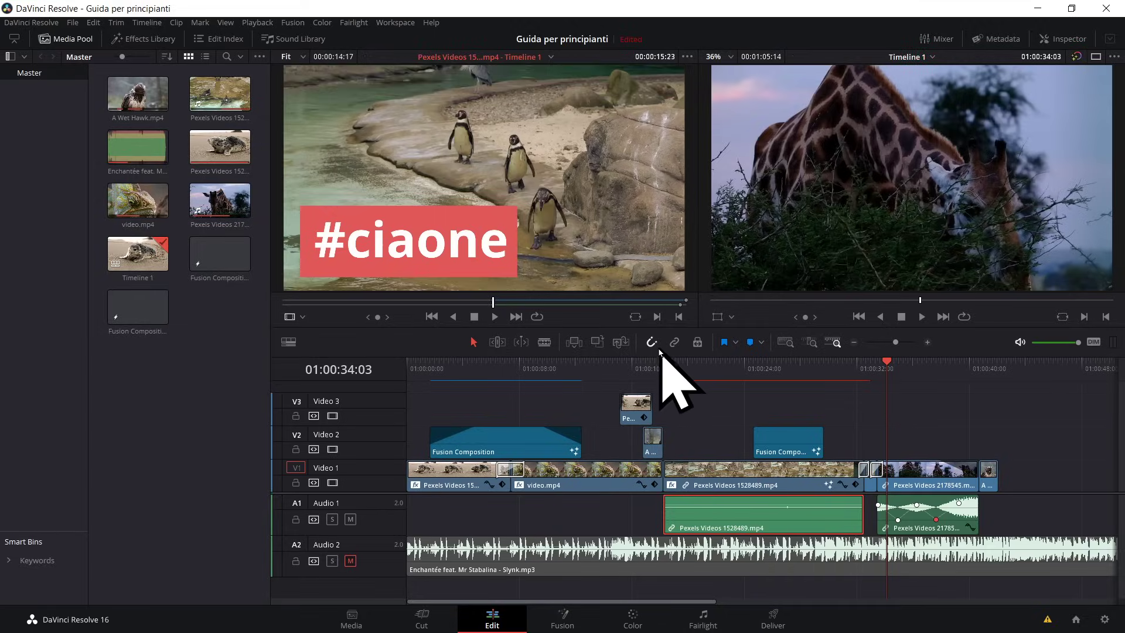
{"action": "left_click", "coordinate": [706, 620]}
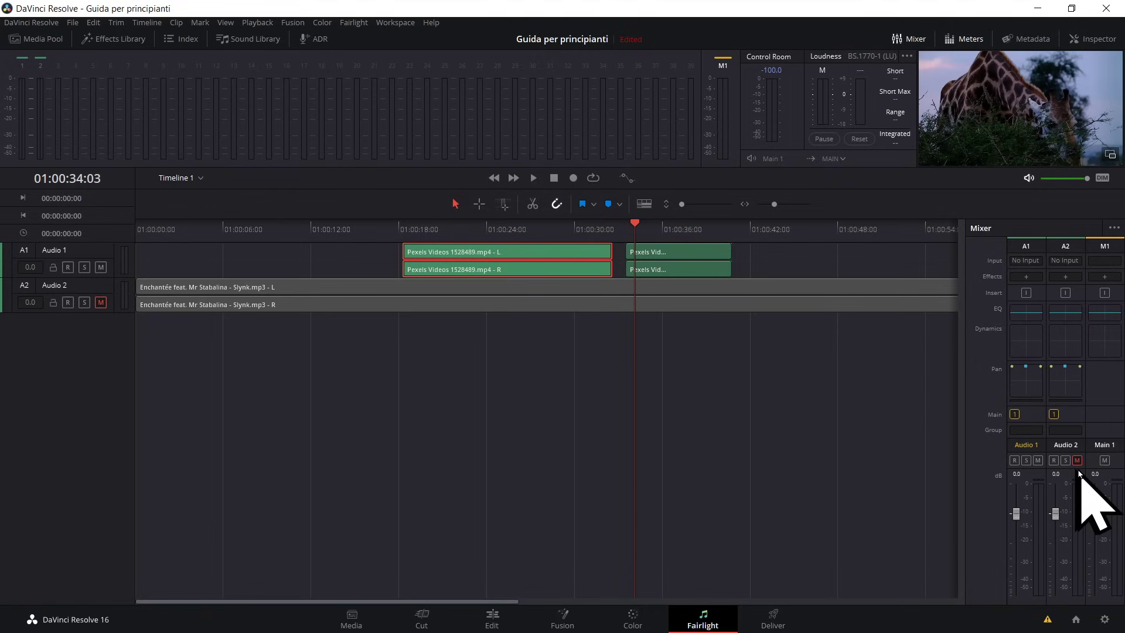
Step: Turn off the M button on the Audio 2 channel strip in the Fairlight mixer
{"action": "left_click", "coordinate": [102, 305]}
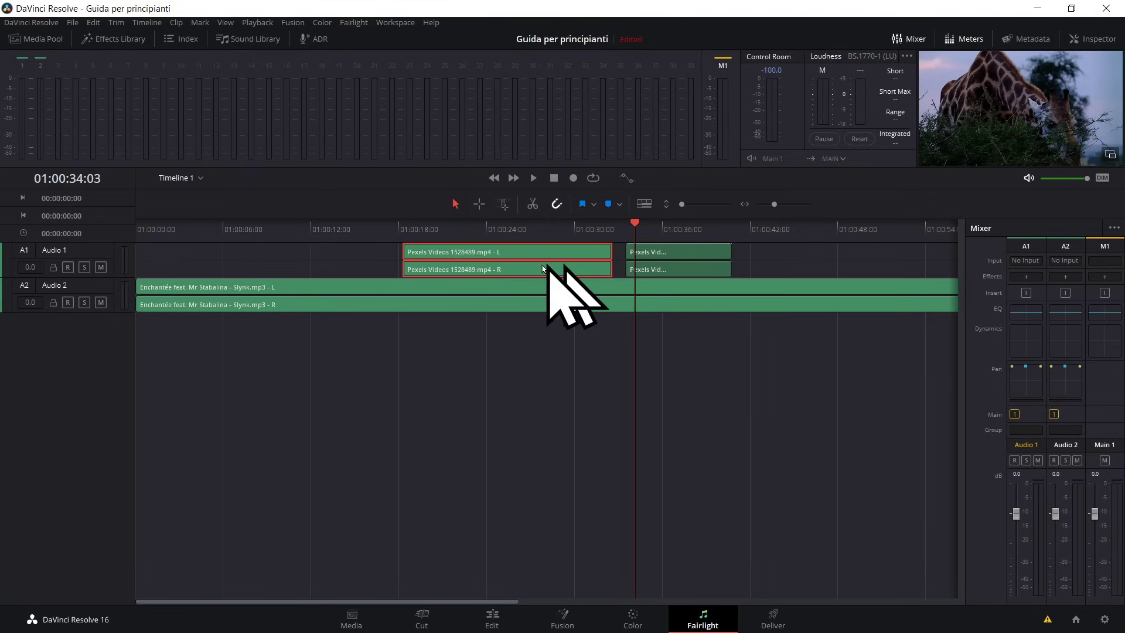
Step: While playing the mix, adjust the Audio 2 music fader until it settles at -16 dB
{"action": "key", "text": "space"}
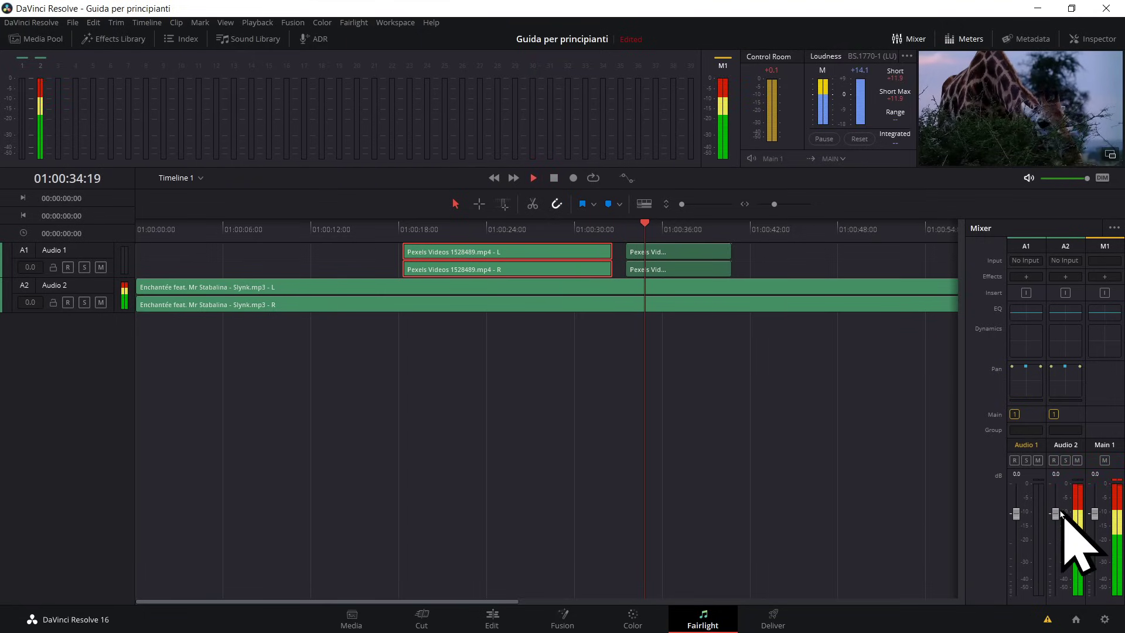
{"action": "left_click_drag", "start_coordinate": [1054, 514], "coordinate": [1060, 554]}
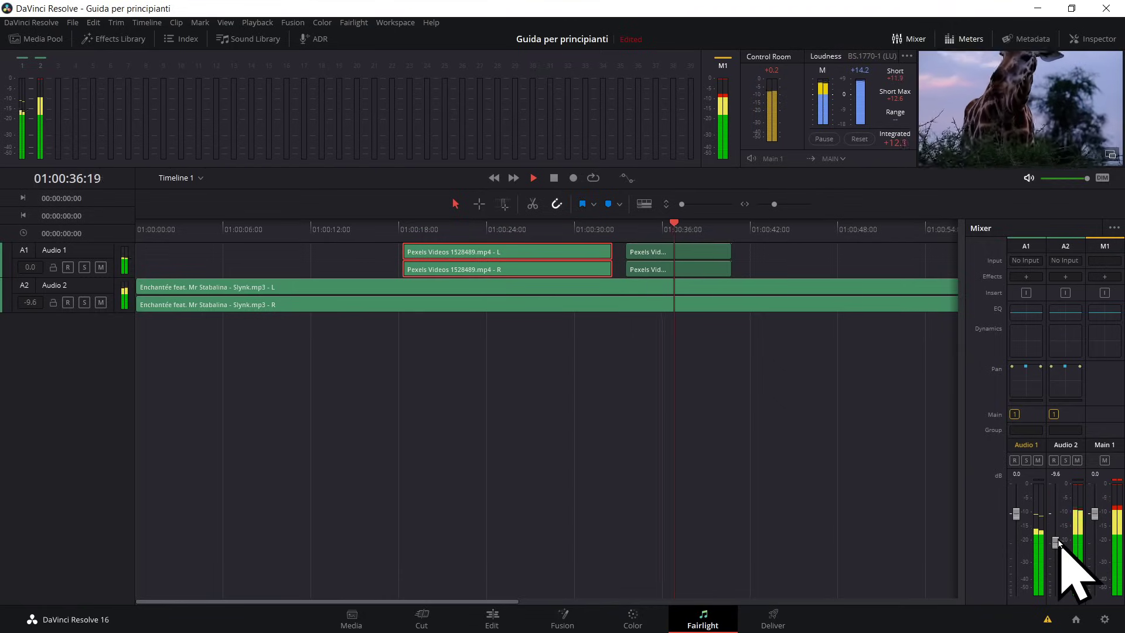
{"action": "left_click_drag", "start_coordinate": [1060, 554], "coordinate": [1061, 560]}
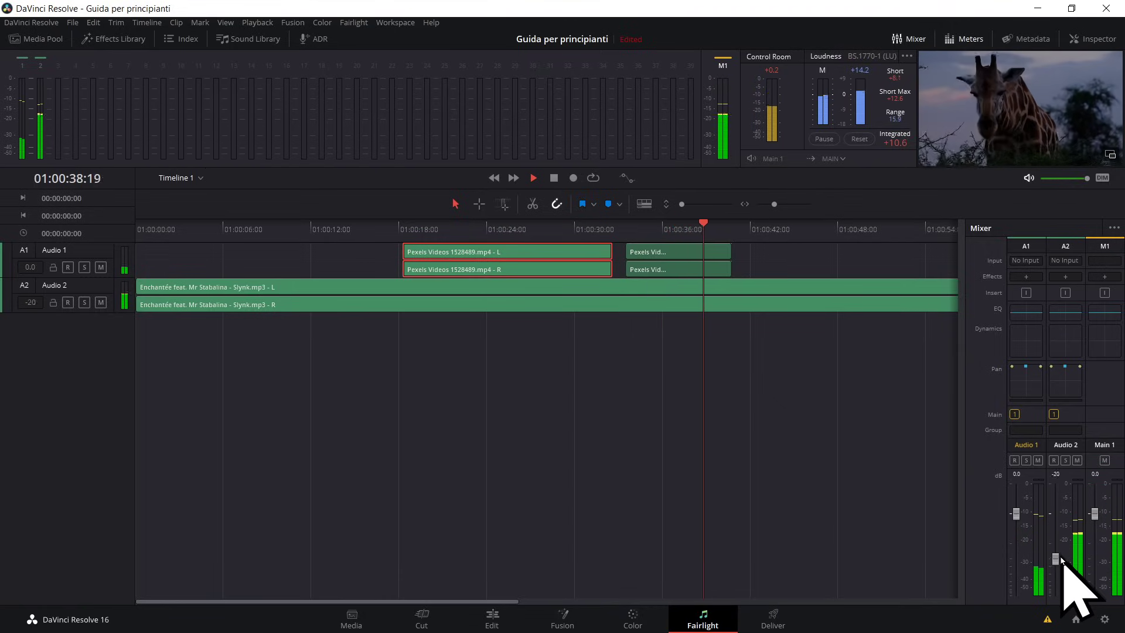
{"action": "key", "text": "space"}
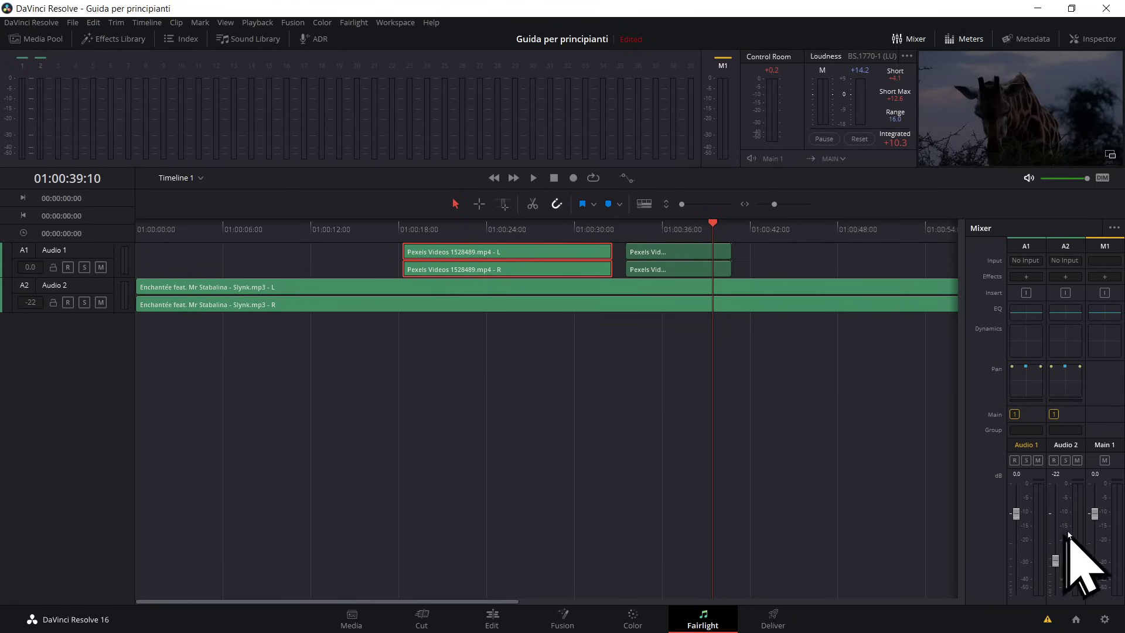
{"action": "key", "text": "space"}
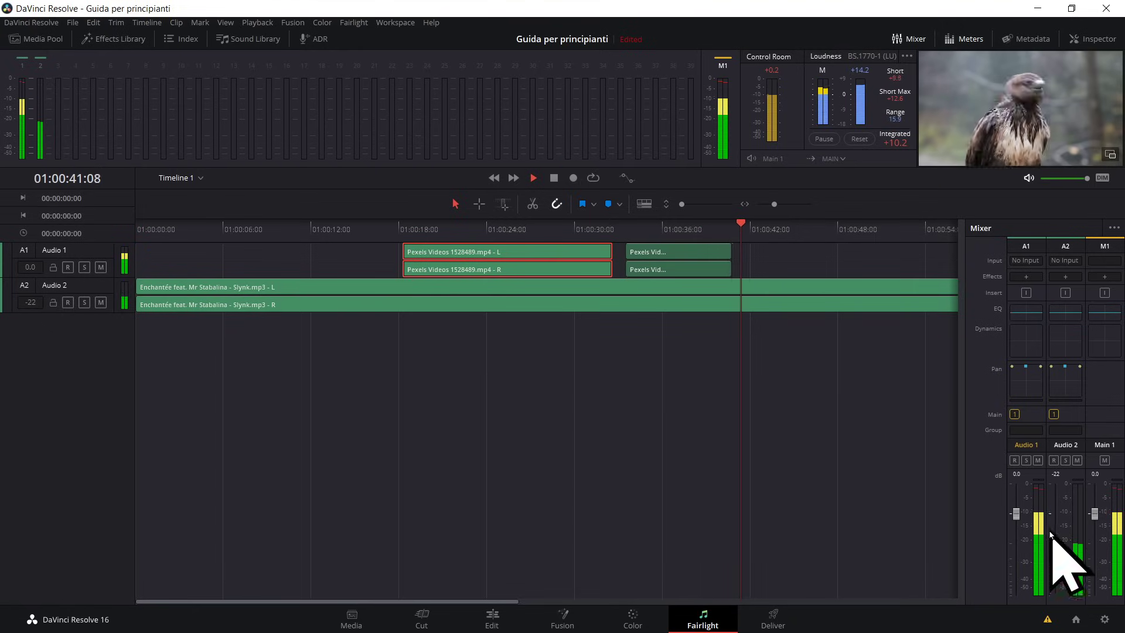
{"action": "key", "text": "space"}
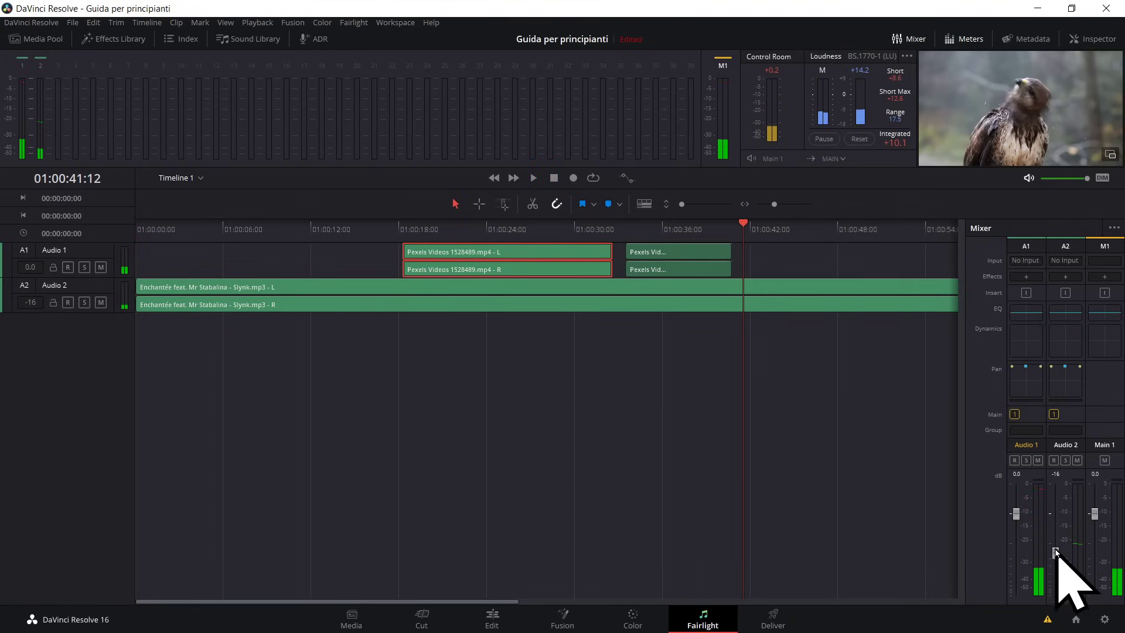
{"action": "key", "text": "space"}
{"action": "left_click_drag", "start_coordinate": [1055, 557], "coordinate": [1054, 552]}
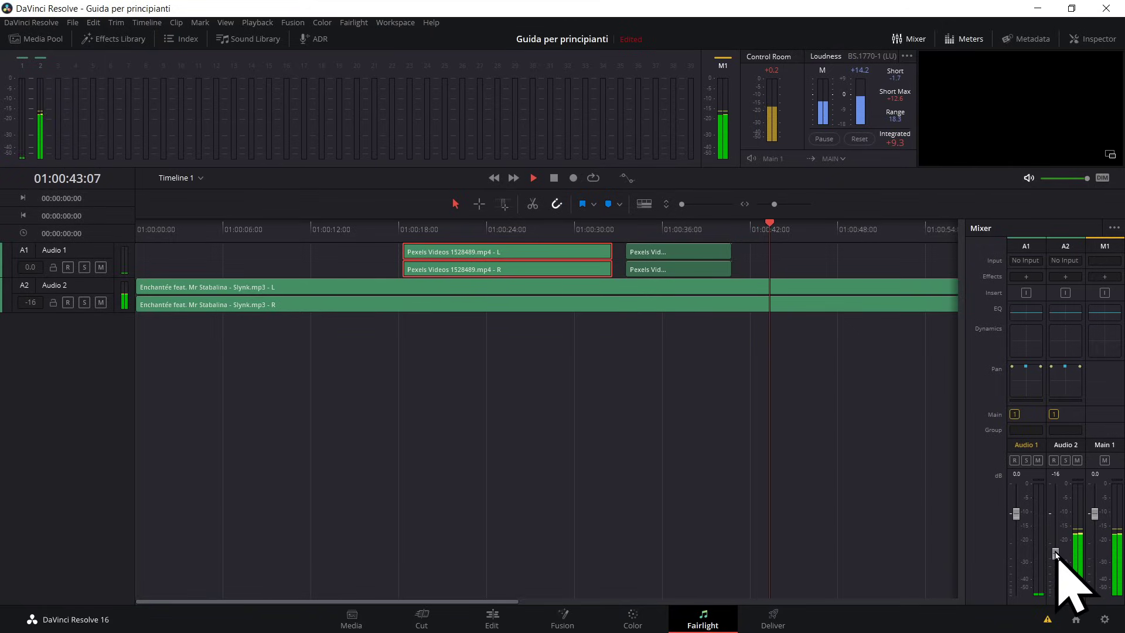
{"action": "key", "text": "space"}
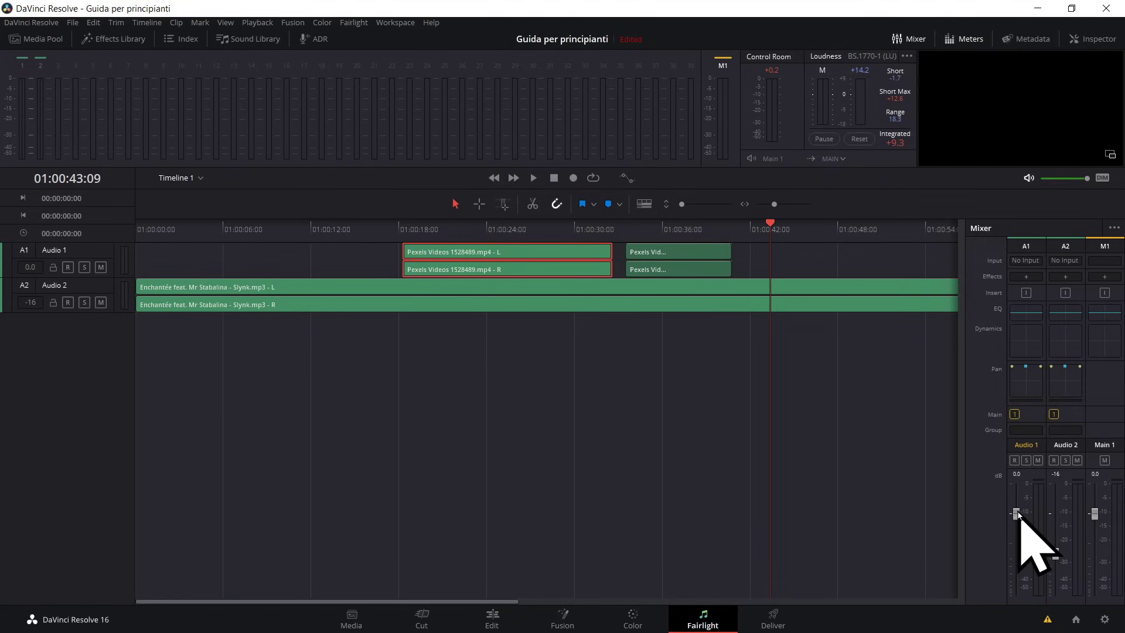
Step: Playing from the giraffe shot, set Audio 1 to -7.2 dB and Audio 2 to -9.0 dB, then re-listen
{"action": "left_click", "coordinate": [636, 228]}
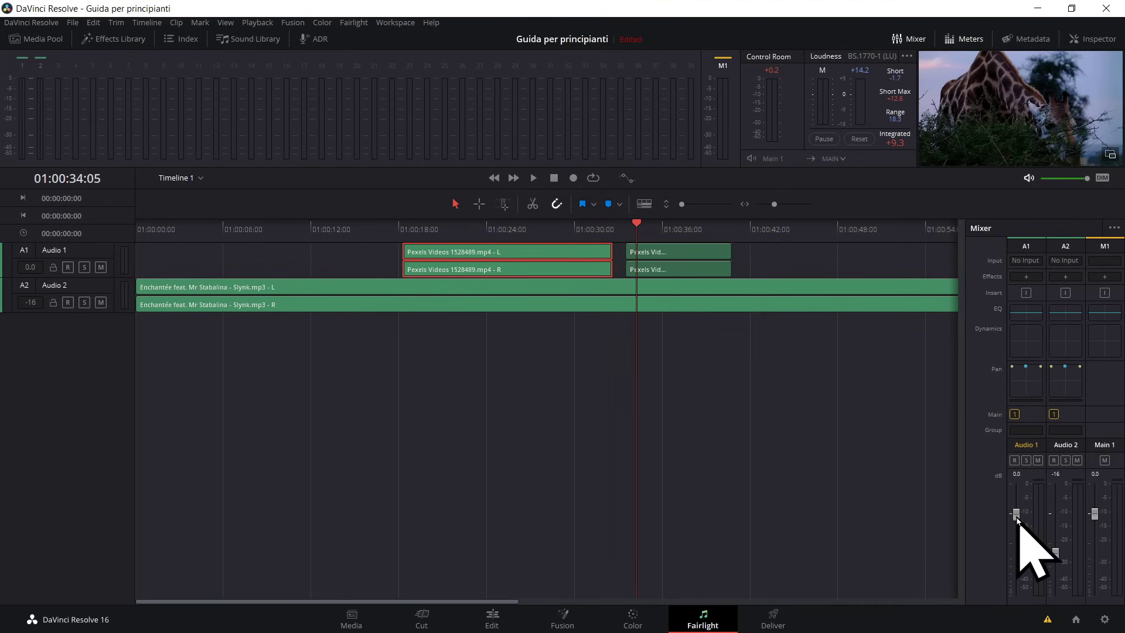
{"action": "key", "text": "space"}
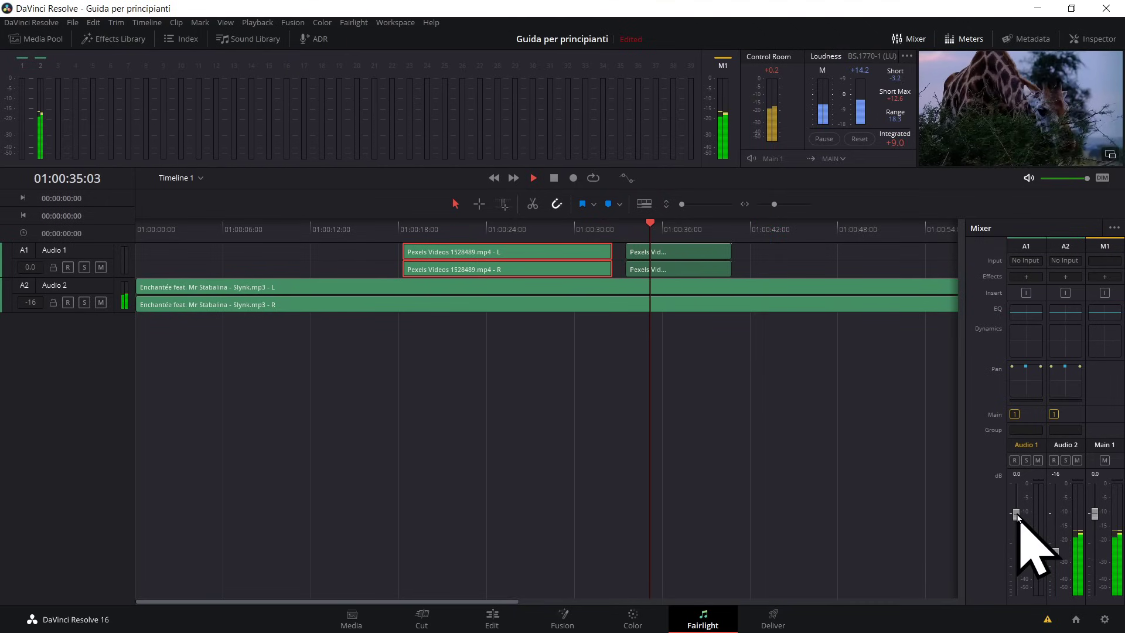
{"action": "left_click_drag", "start_coordinate": [1017, 514], "coordinate": [1024, 538]}
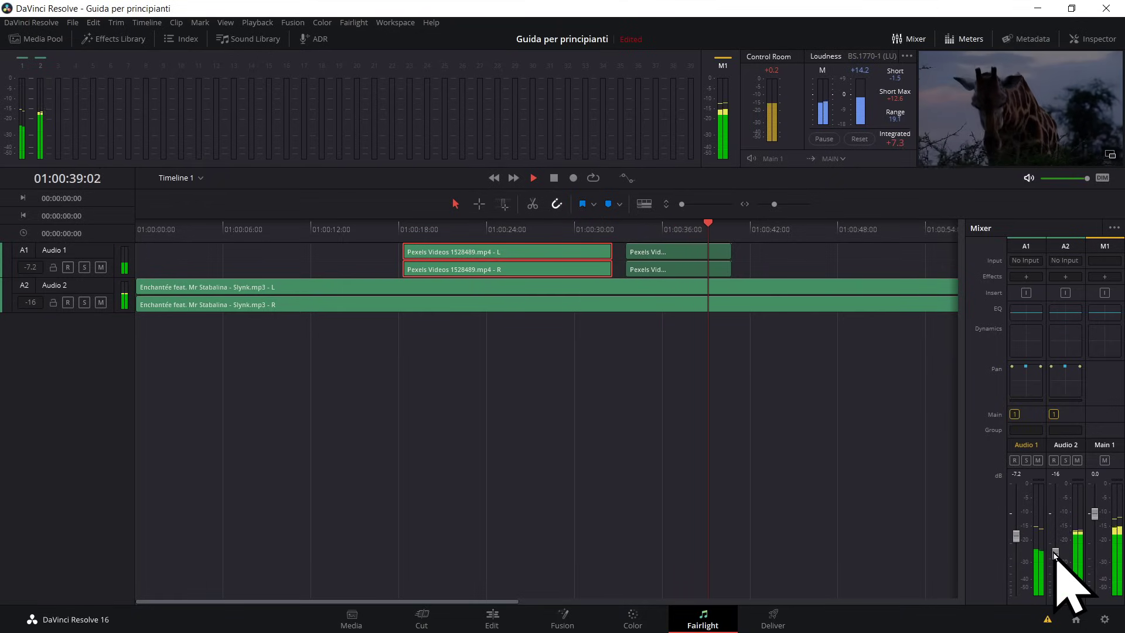
{"action": "left_click_drag", "start_coordinate": [1055, 553], "coordinate": [1058, 541]}
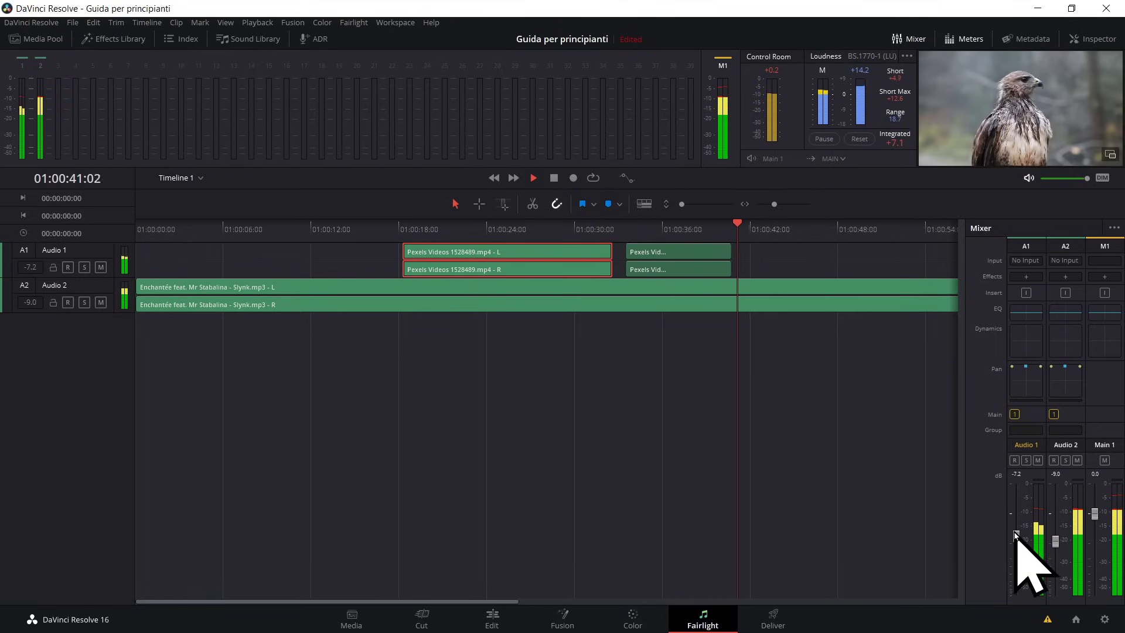
{"action": "key", "text": "space"}
{"action": "left_click", "coordinate": [672, 228]}
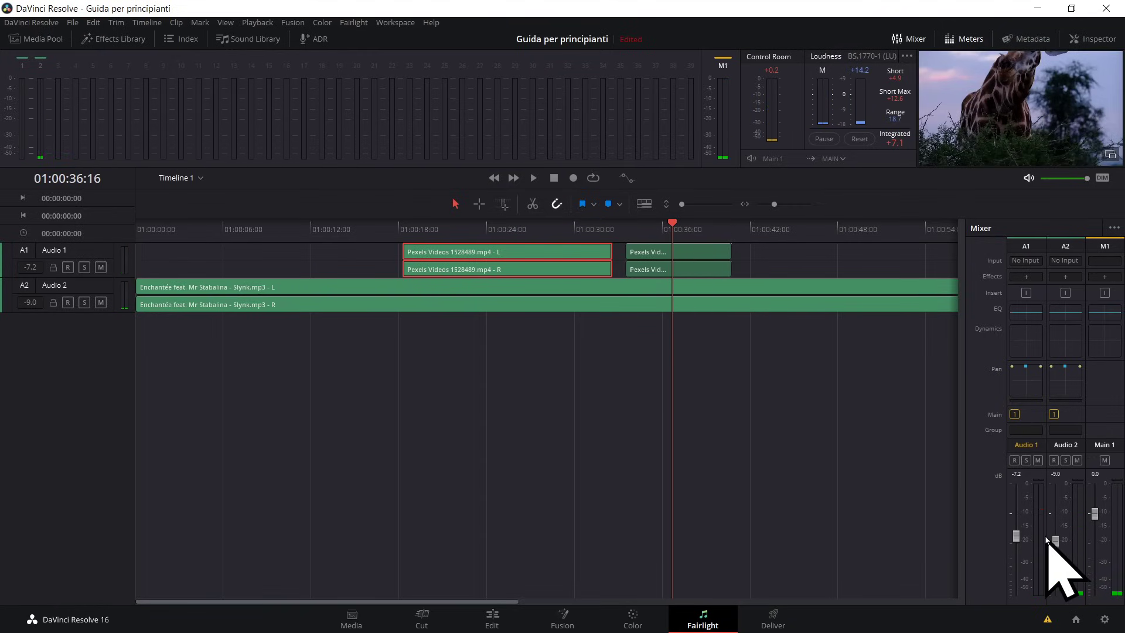
{"action": "key", "text": "space"}
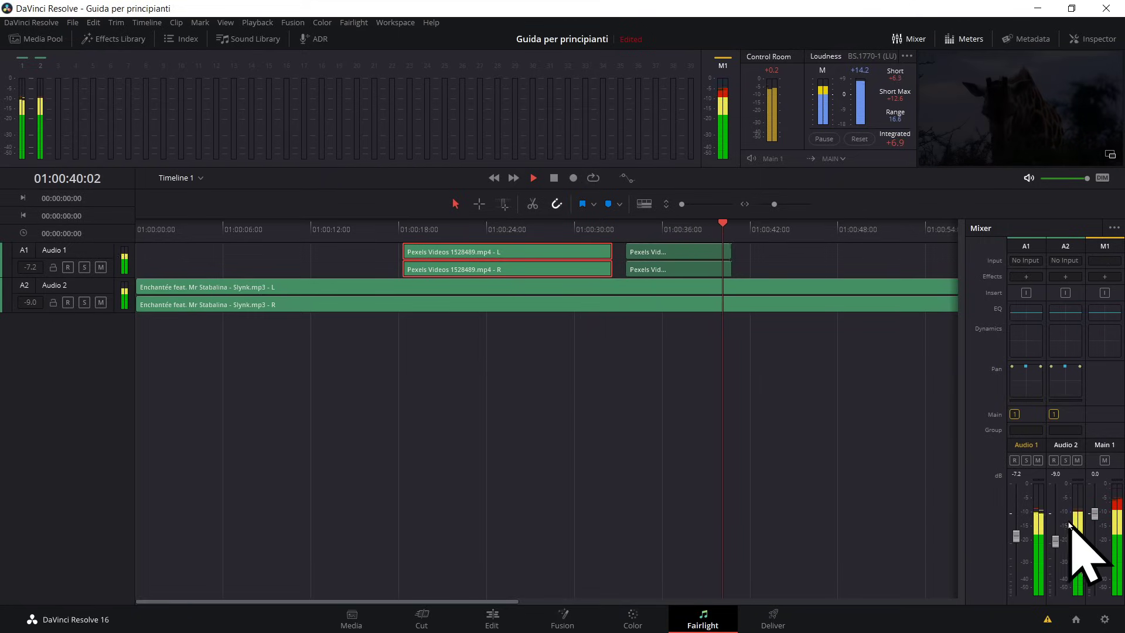
{"action": "key", "text": "space"}
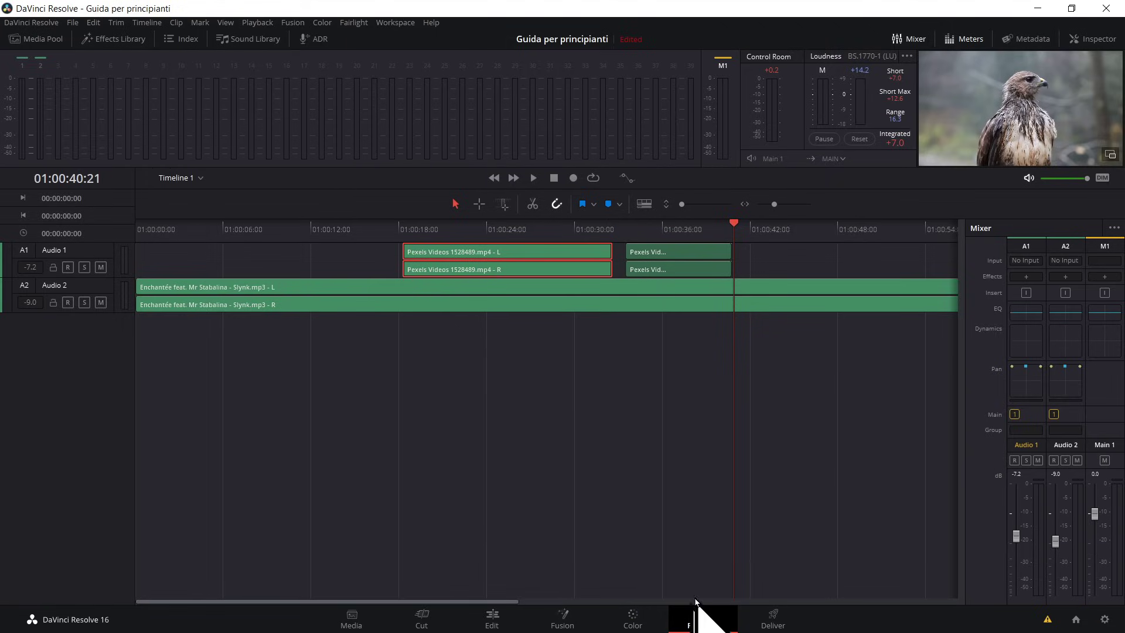
Step: Show the Effects Library's Audio FX > FairlightFX list, after briefly viewing Audio Transitions
{"action": "left_click", "coordinate": [117, 39]}
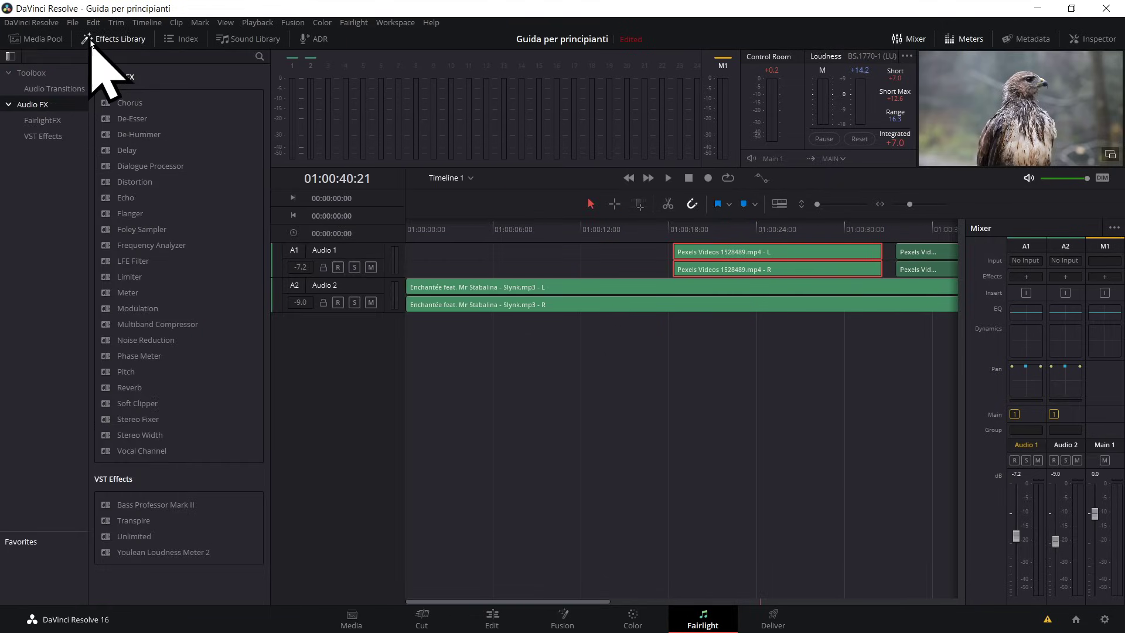
{"action": "left_click", "coordinate": [54, 89]}
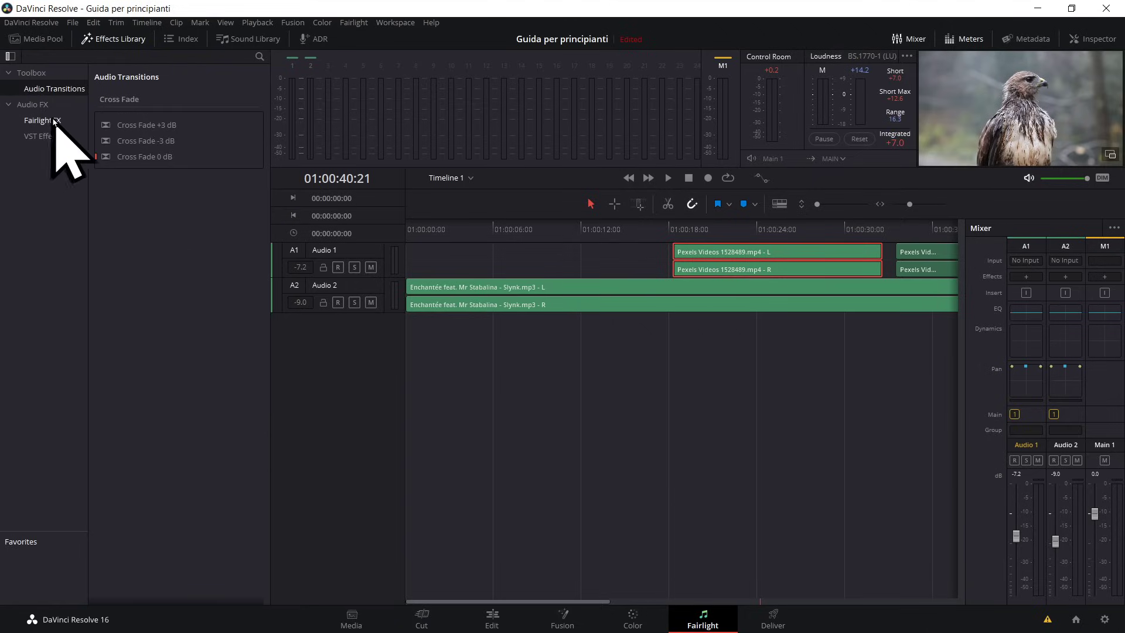
{"action": "left_click", "coordinate": [54, 120]}
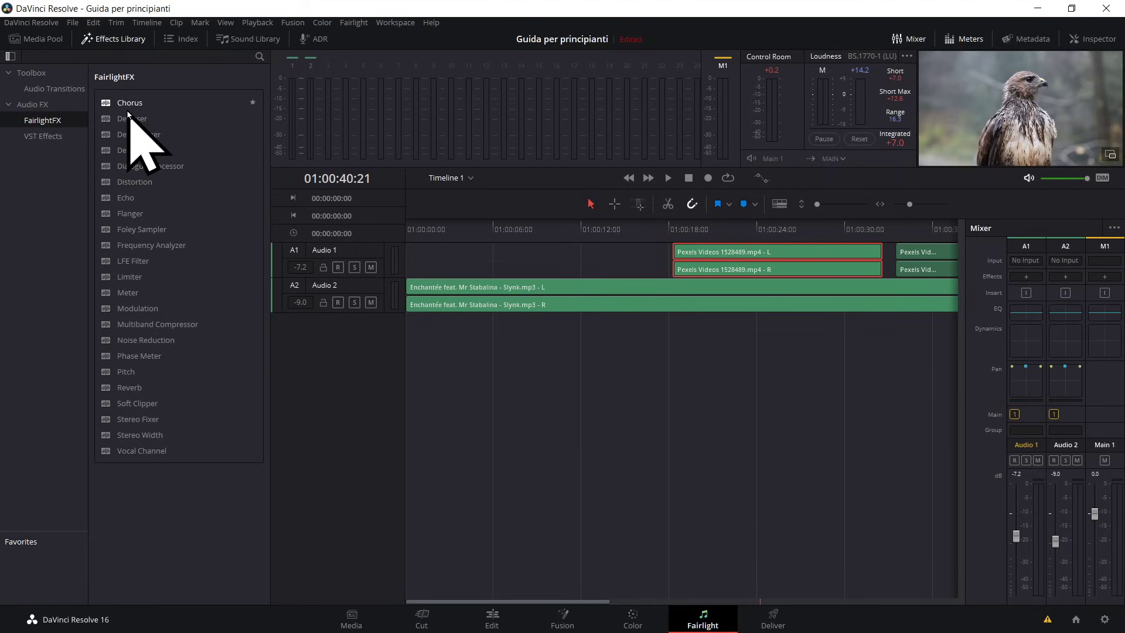
Step: Drop the FairlightFX Limiter onto the Enchantée music clip on A2 and close its settings window
{"action": "left_click_drag", "start_coordinate": [129, 120], "coordinate": [715, 270]}
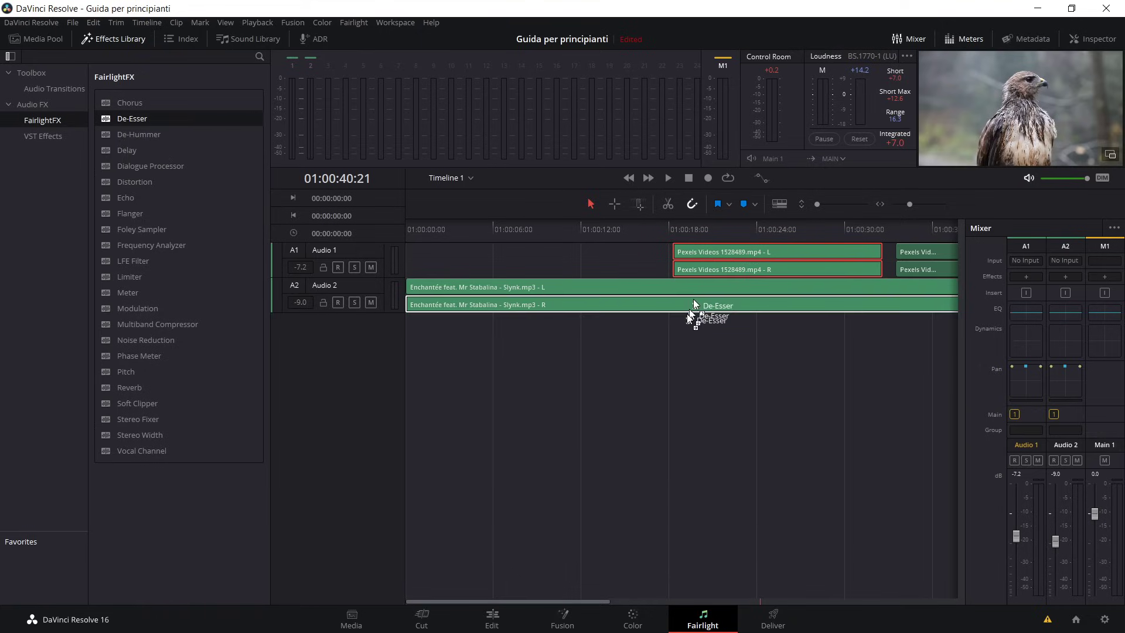
{"action": "mouse_move", "coordinate": [716, 271]}
{"action": "left_mouse_down"}
{"action": "mouse_move", "coordinate": [648, 301]}
{"action": "mouse_move", "coordinate": [703, 272]}
{"action": "left_mouse_up"}
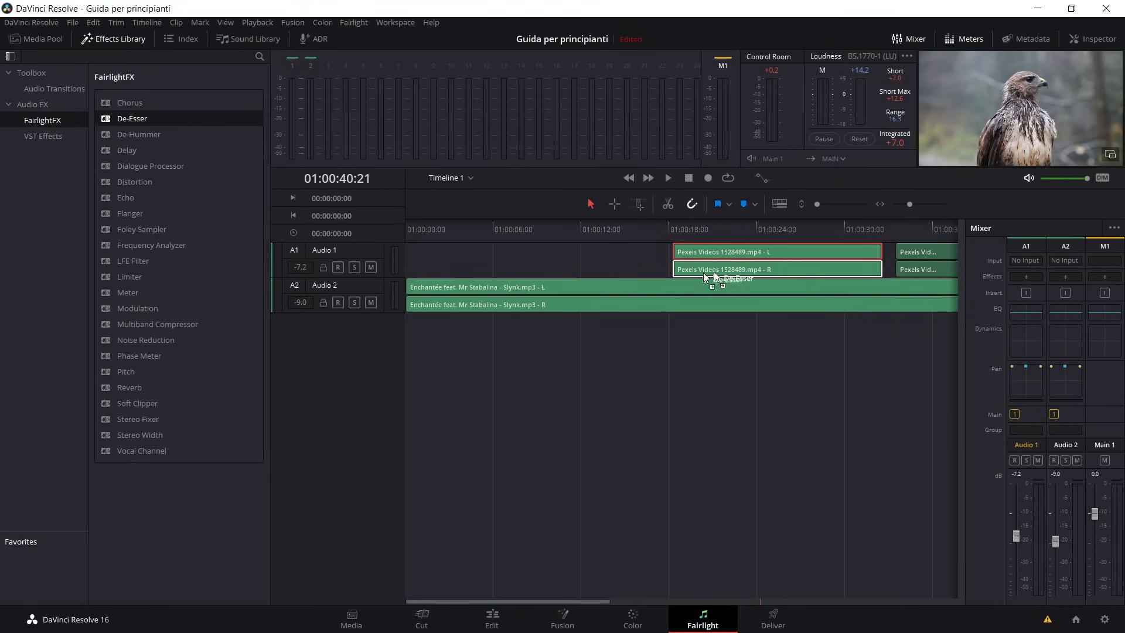
{"action": "left_click_drag", "start_coordinate": [141, 129], "coordinate": [150, 138]}
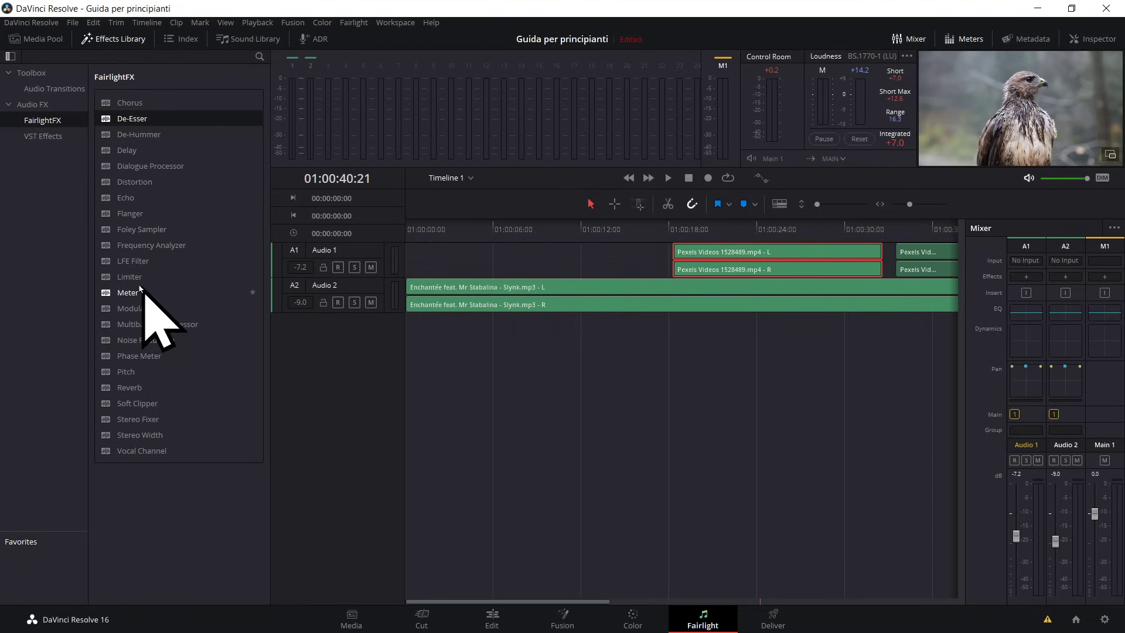
{"action": "left_click_drag", "start_coordinate": [133, 276], "coordinate": [483, 291]}
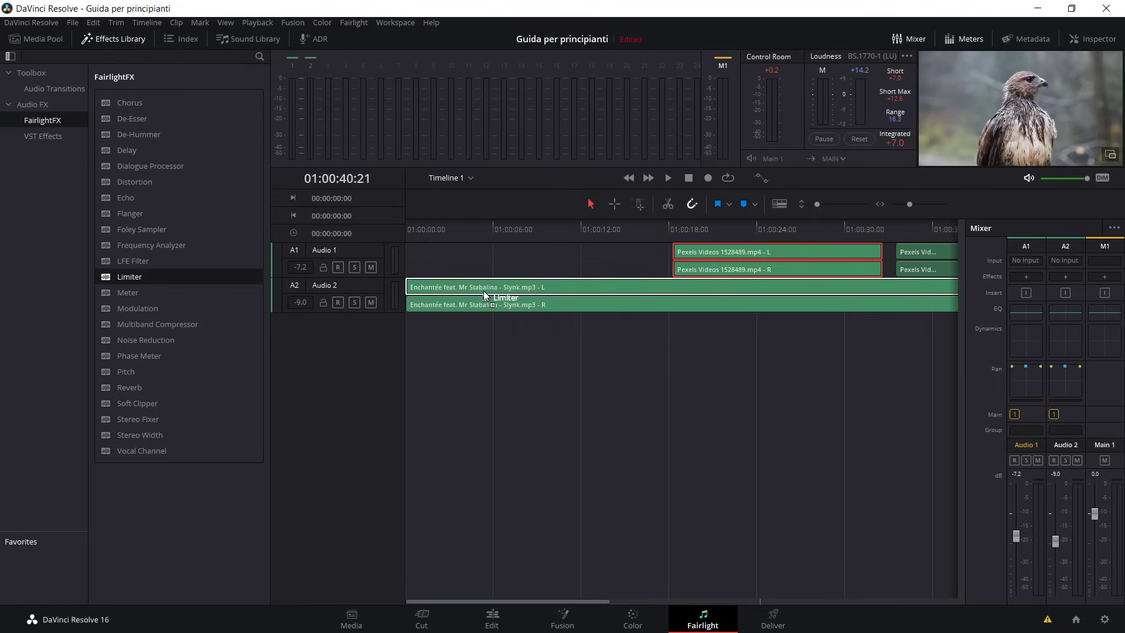
{"action": "left_click_drag", "start_coordinate": [483, 290], "coordinate": [616, 287]}
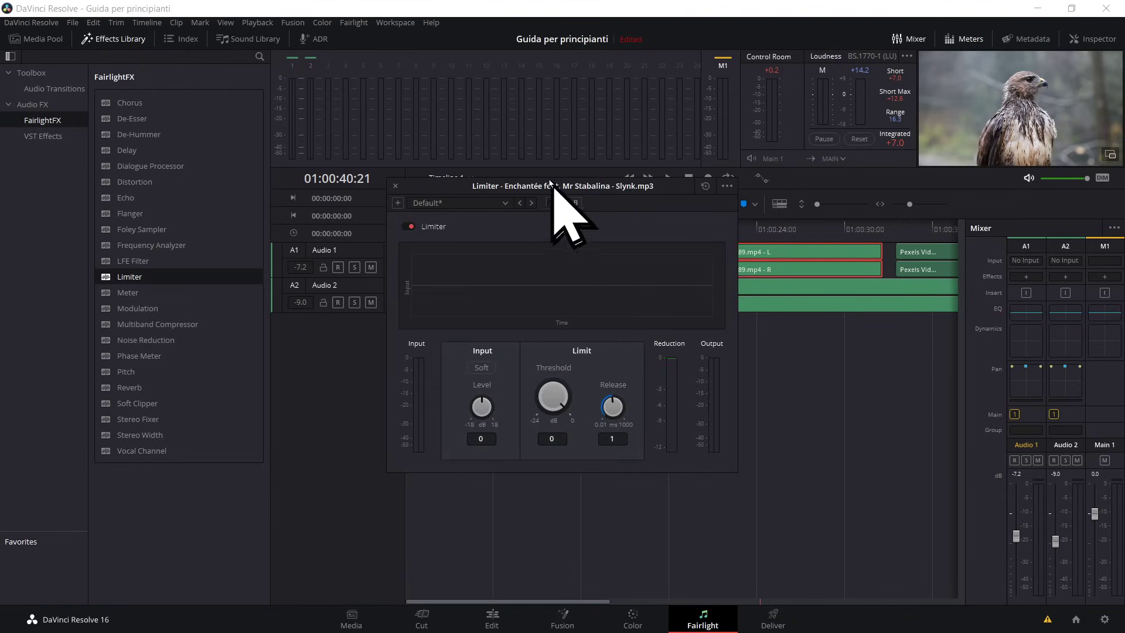
{"action": "left_click_drag", "start_coordinate": [553, 186], "coordinate": [451, 141]}
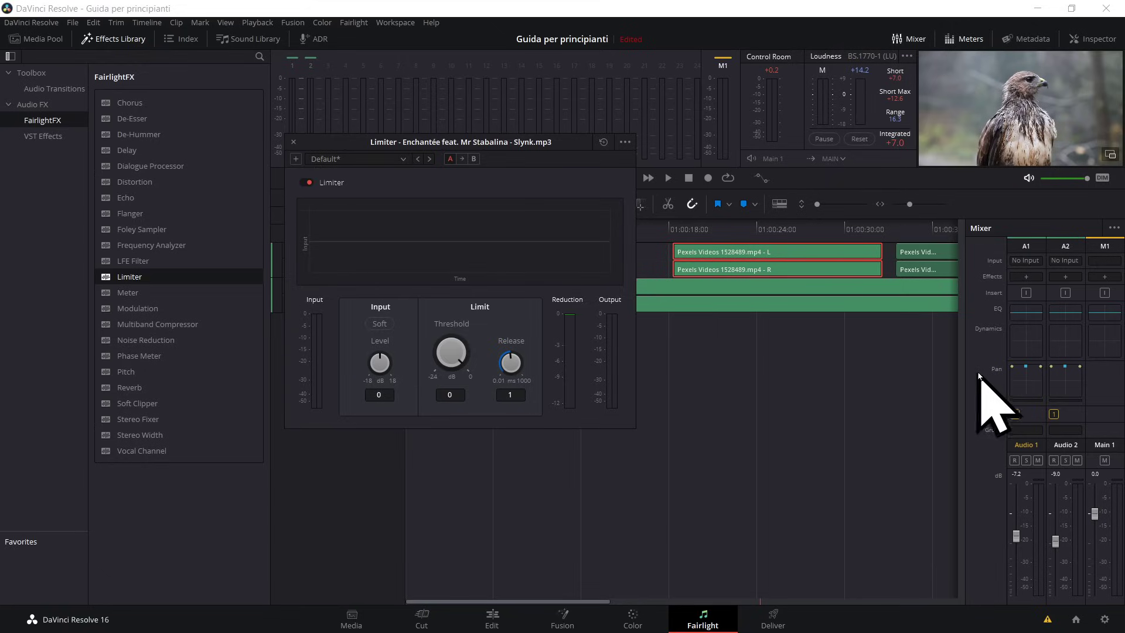
{"action": "left_click", "coordinate": [292, 143]}
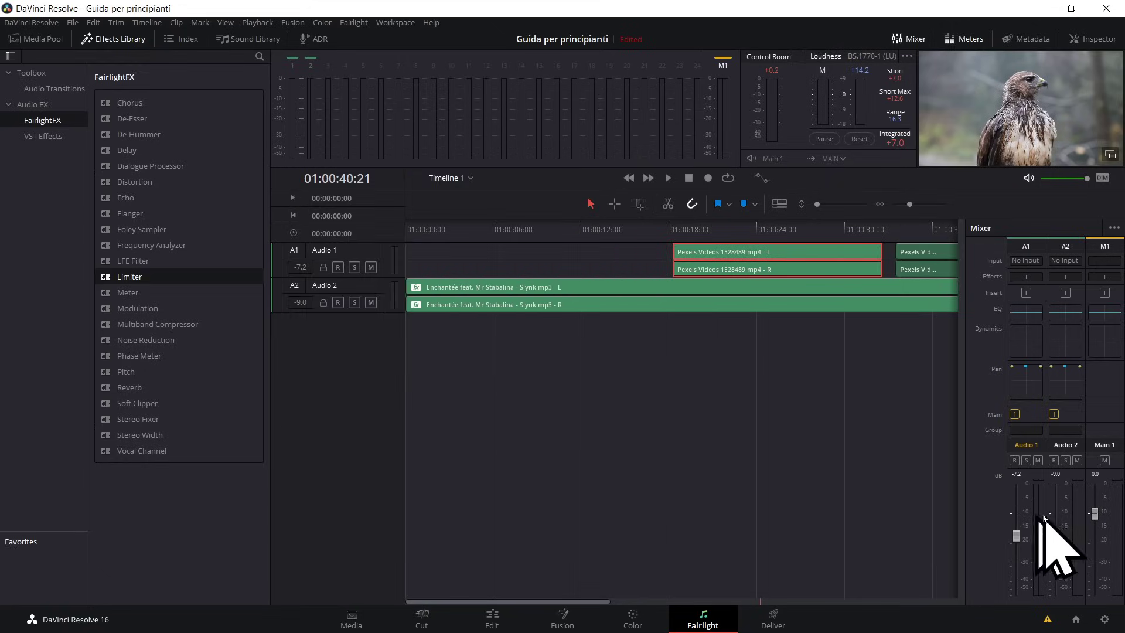
Step: Apply default Limiters to the Main 1 output and the Audio 1 track, closing each settings window
{"action": "left_click_drag", "start_coordinate": [128, 279], "coordinate": [1056, 450]}
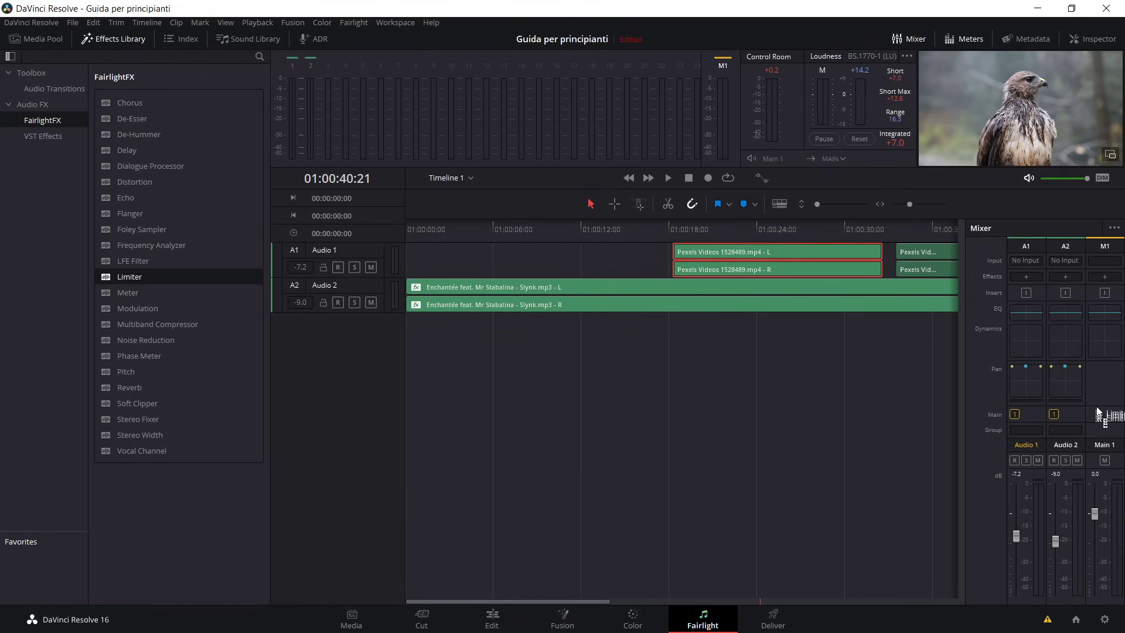
{"action": "left_click_drag", "start_coordinate": [1105, 383], "coordinate": [1105, 390]}
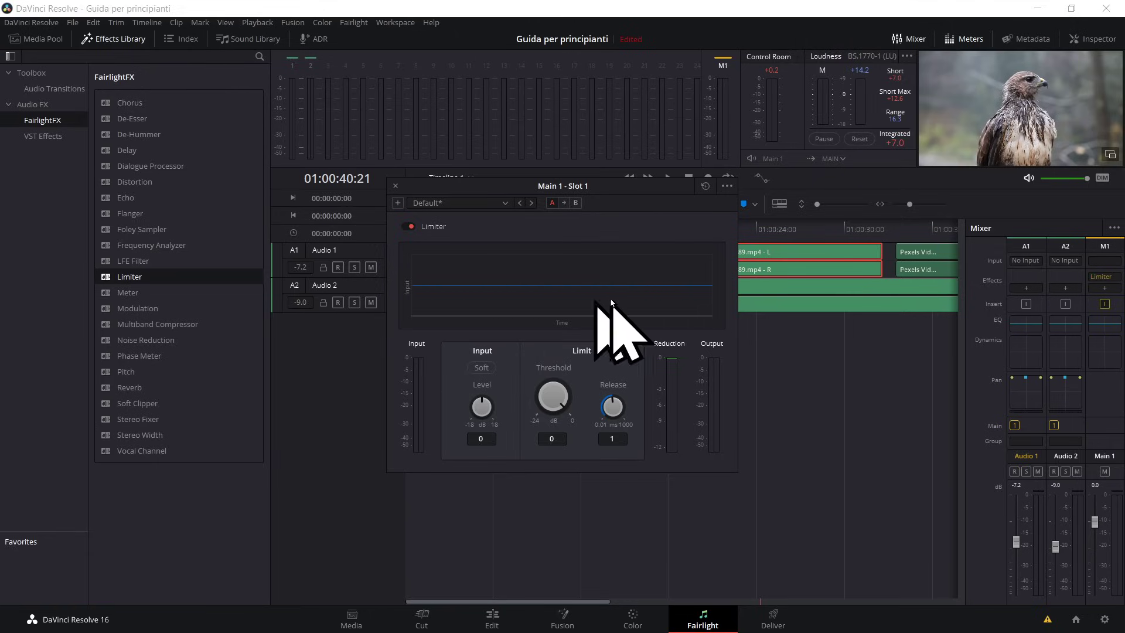
{"action": "left_click", "coordinate": [396, 187]}
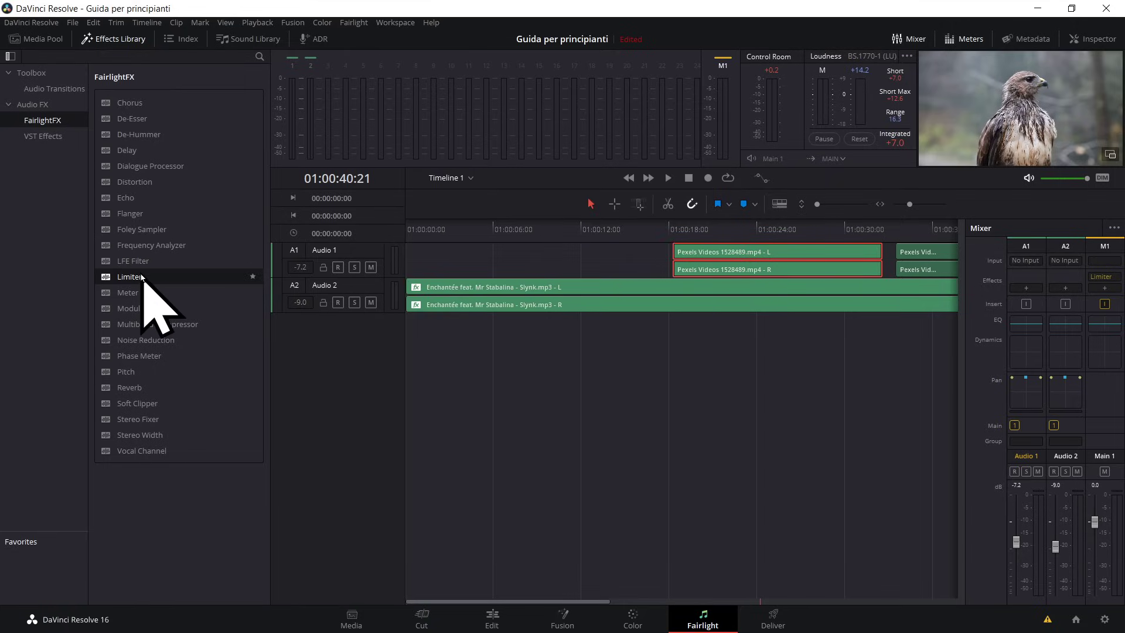
{"action": "left_click_drag", "start_coordinate": [392, 259], "coordinate": [392, 259]}
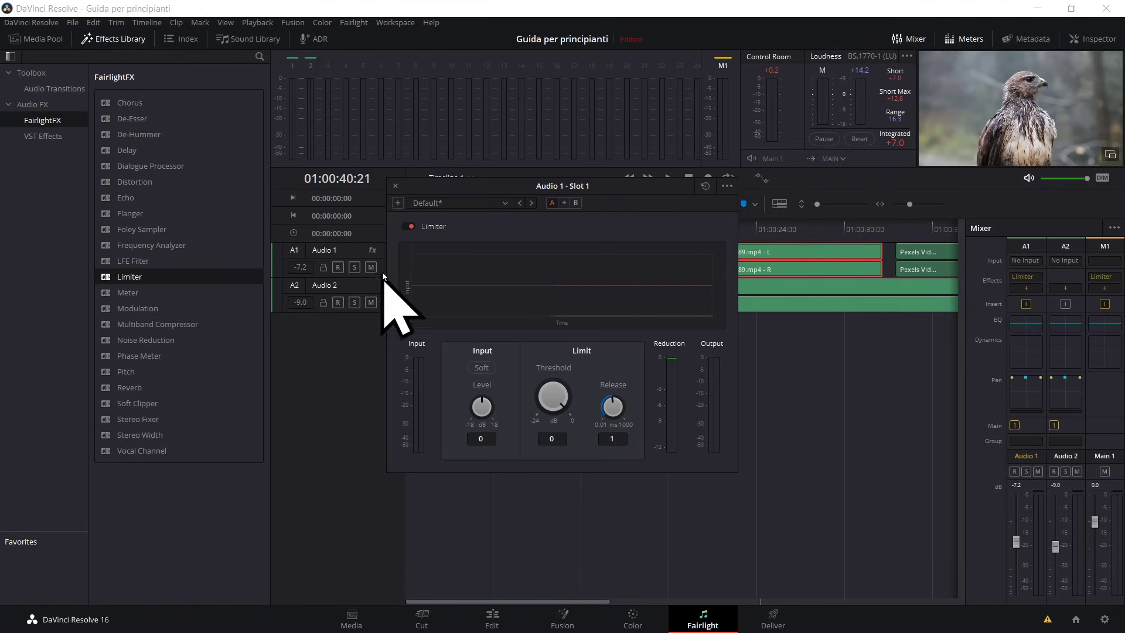
{"action": "left_click", "coordinate": [396, 187]}
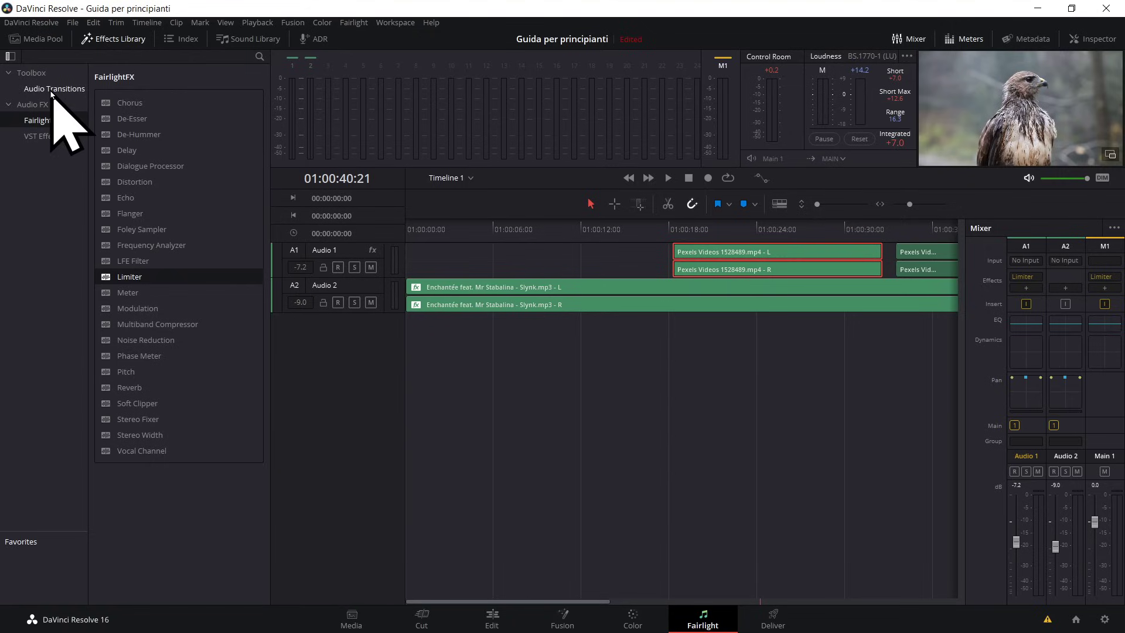
{"action": "left_click", "coordinate": [98, 39]}
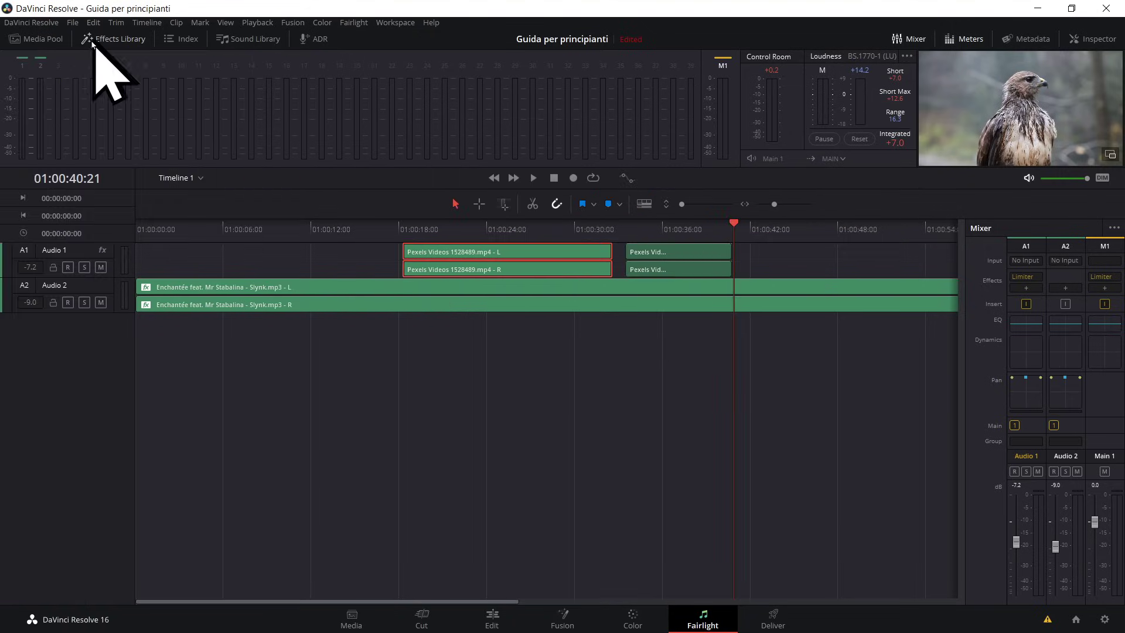
{"action": "left_click", "coordinate": [50, 411]}
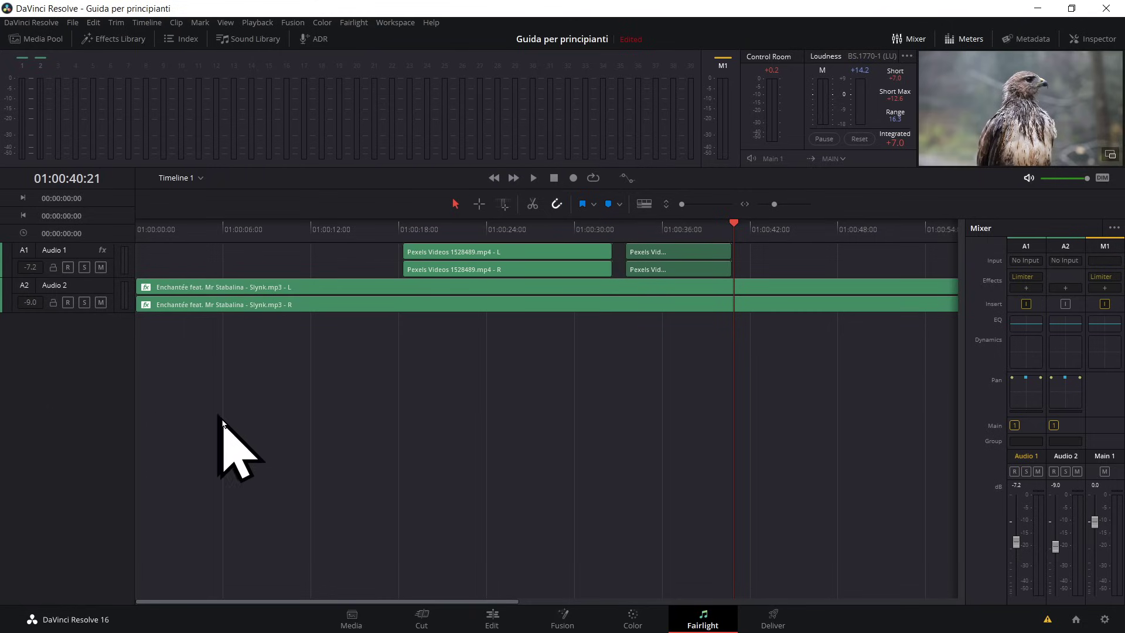
{"action": "left_click_drag", "start_coordinate": [734, 222], "coordinate": [113, 219]}
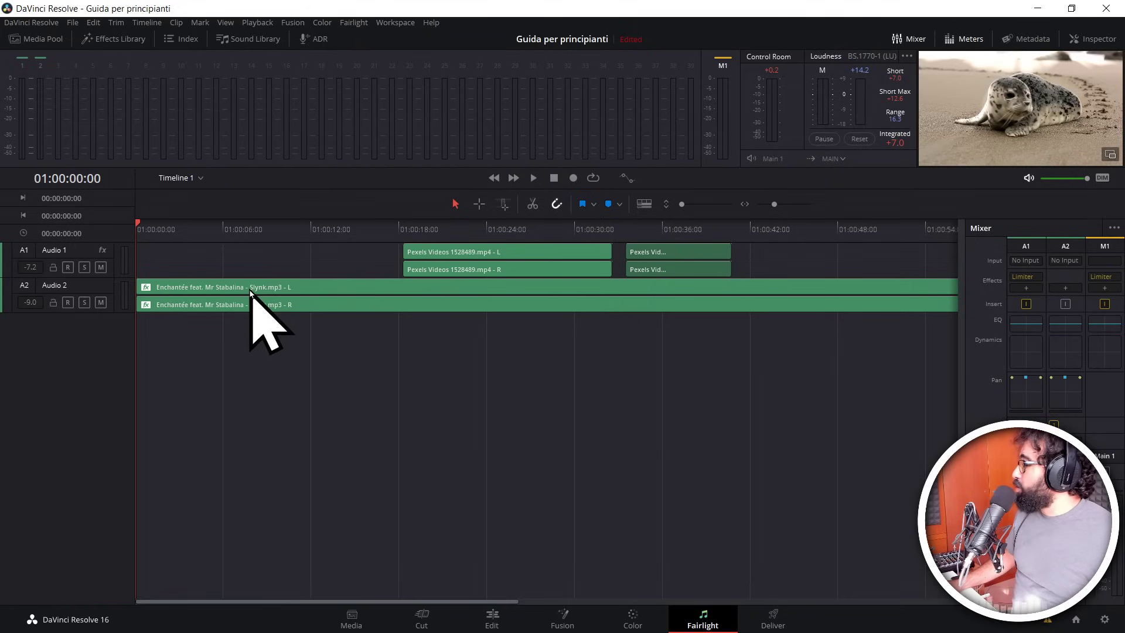
Step: Add a new mono audio track, Audio 3, from the track header menu
{"action": "right_click", "coordinate": [65, 358]}
{"action": "mouse_move", "coordinate": [133, 367]}
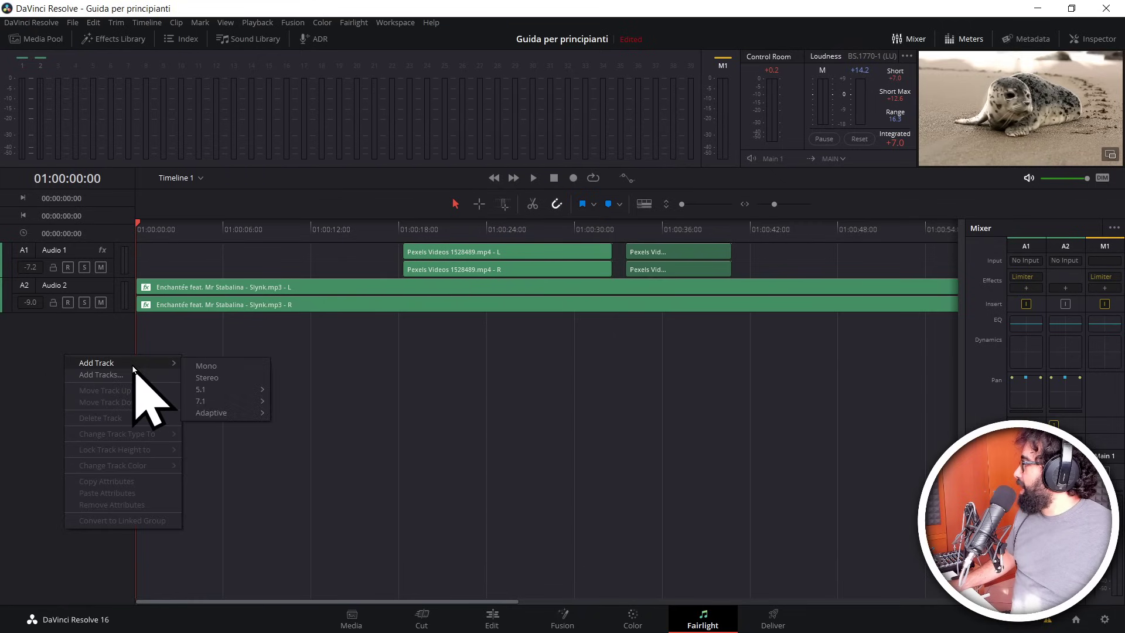
{"action": "left_click", "coordinate": [207, 365]}
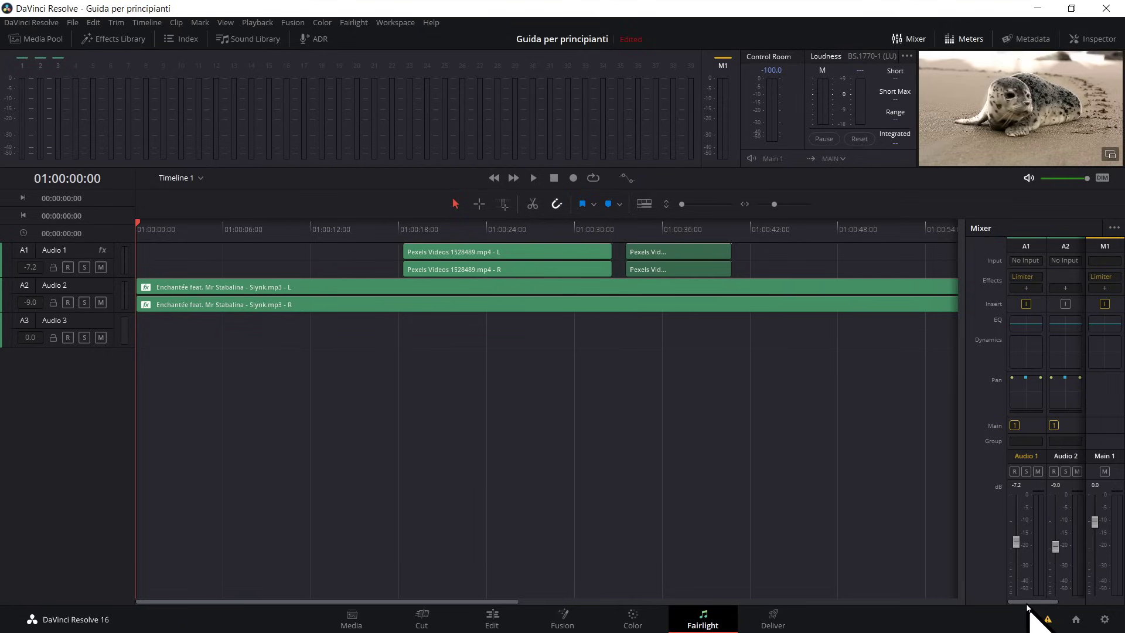
Step: Patch the Rode microphone input into Audio 3 and close the patch window
{"action": "left_click_drag", "start_coordinate": [1027, 602], "coordinate": [1053, 602]}
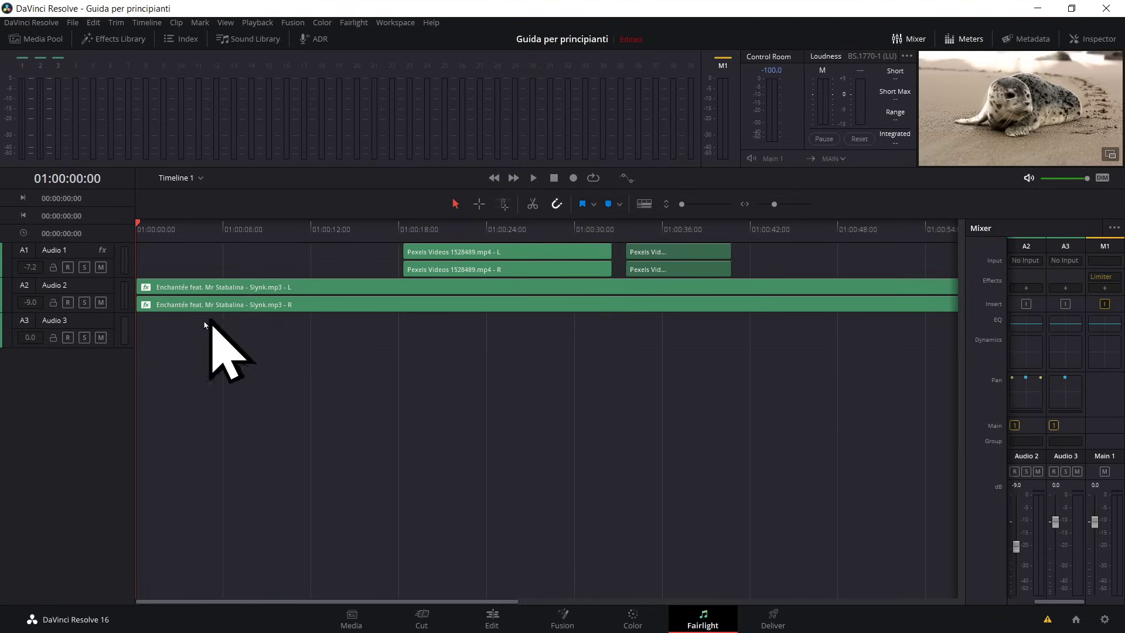
{"action": "left_click", "coordinate": [1070, 266]}
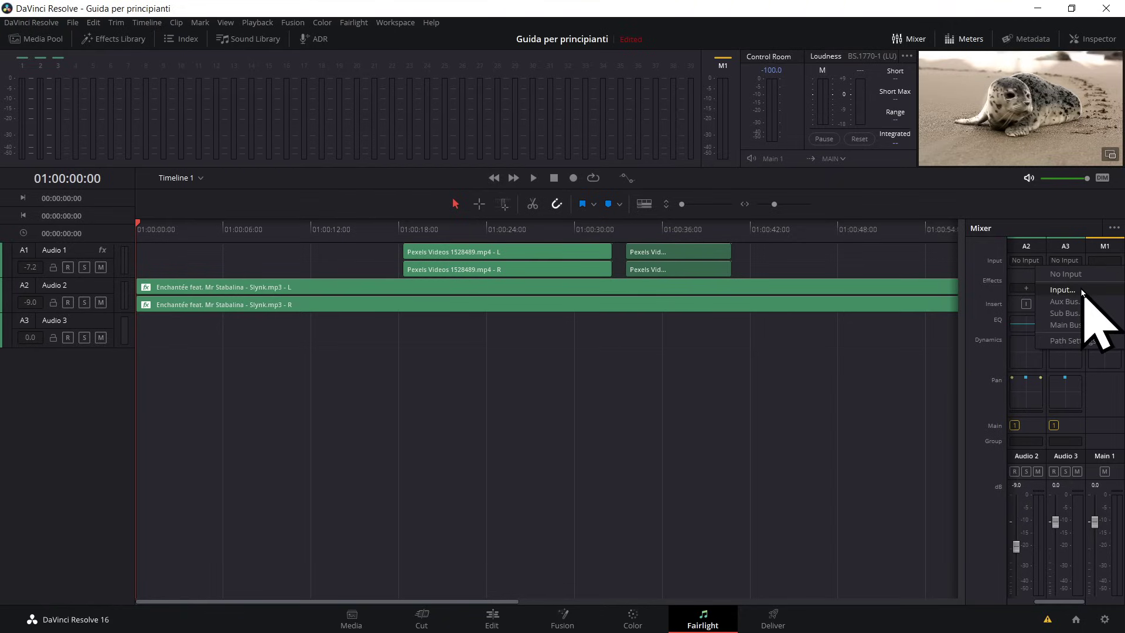
{"action": "left_click", "coordinate": [1082, 291]}
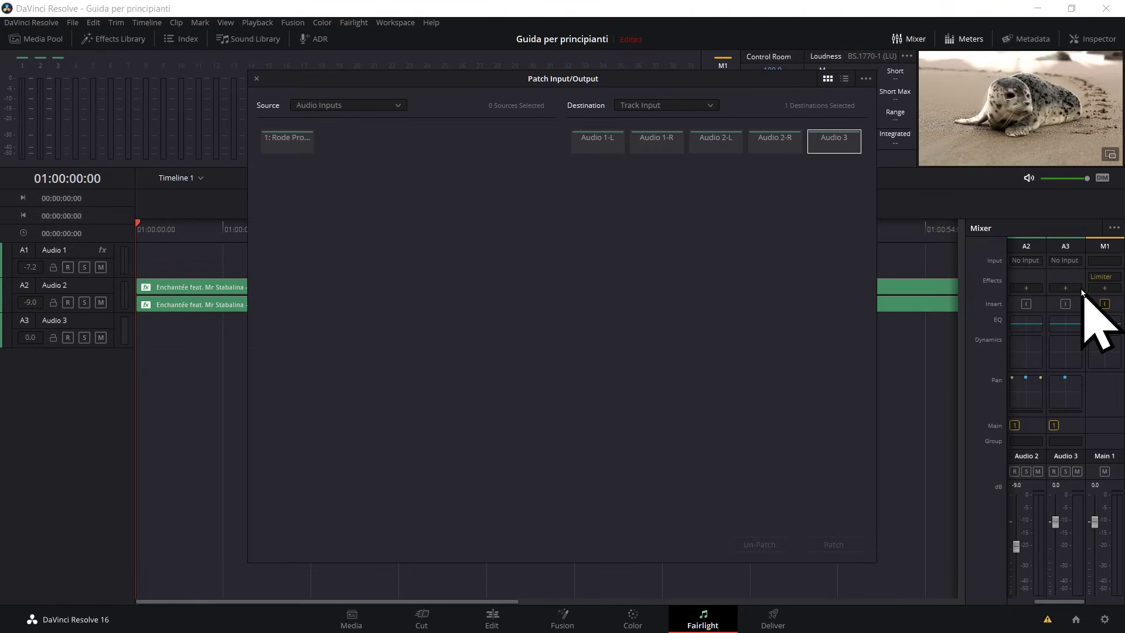
{"action": "left_click", "coordinate": [293, 150]}
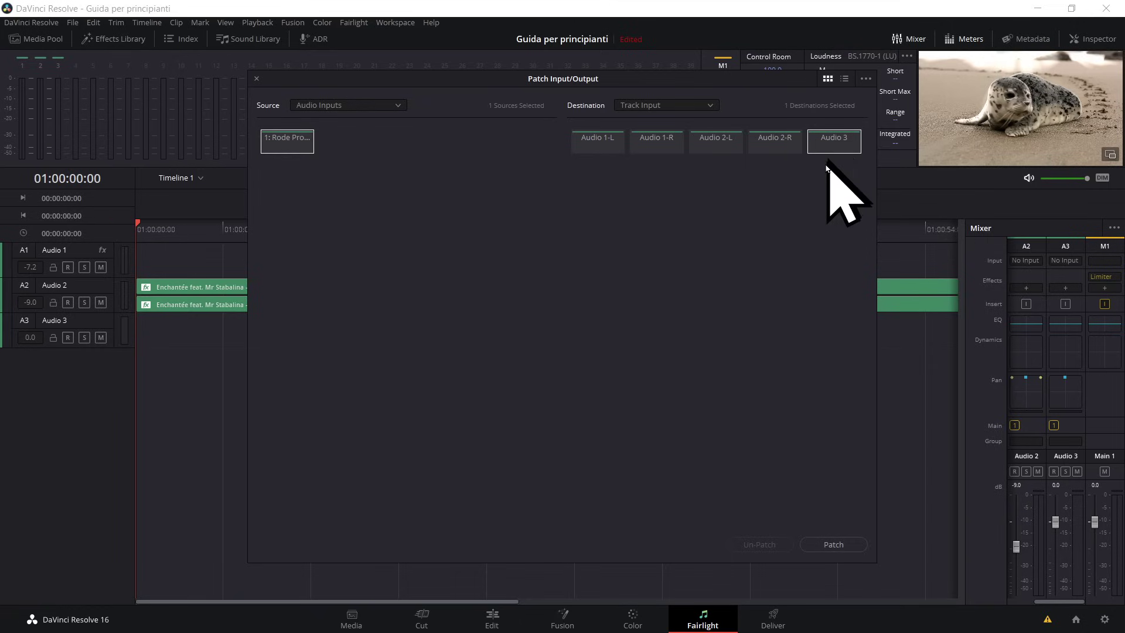
{"action": "left_click", "coordinate": [844, 548]}
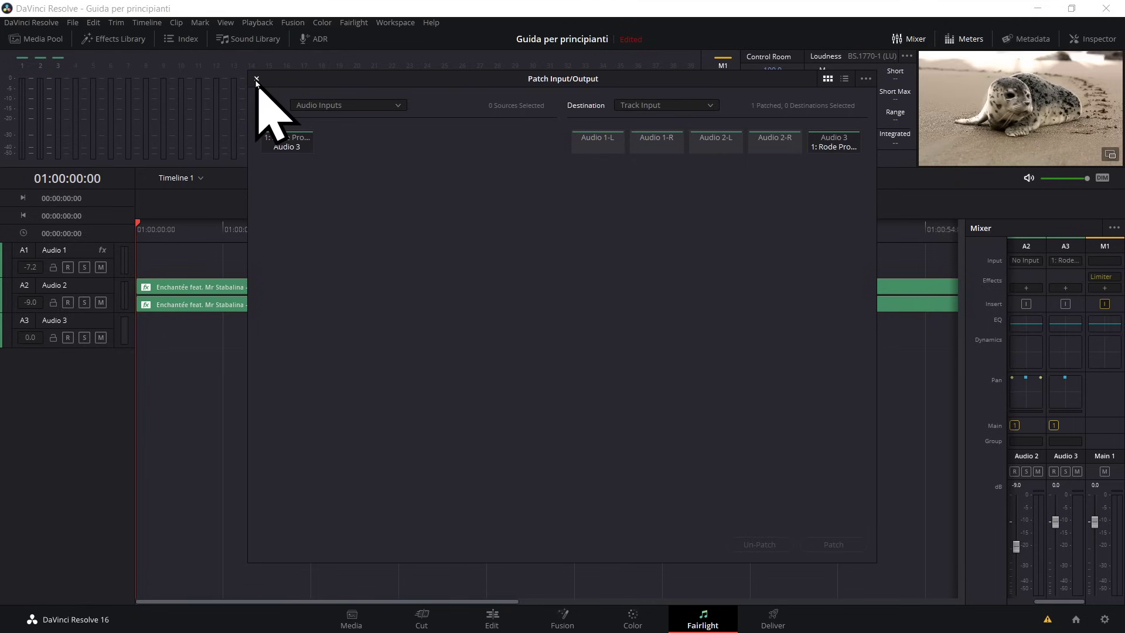
{"action": "left_click", "coordinate": [256, 79]}
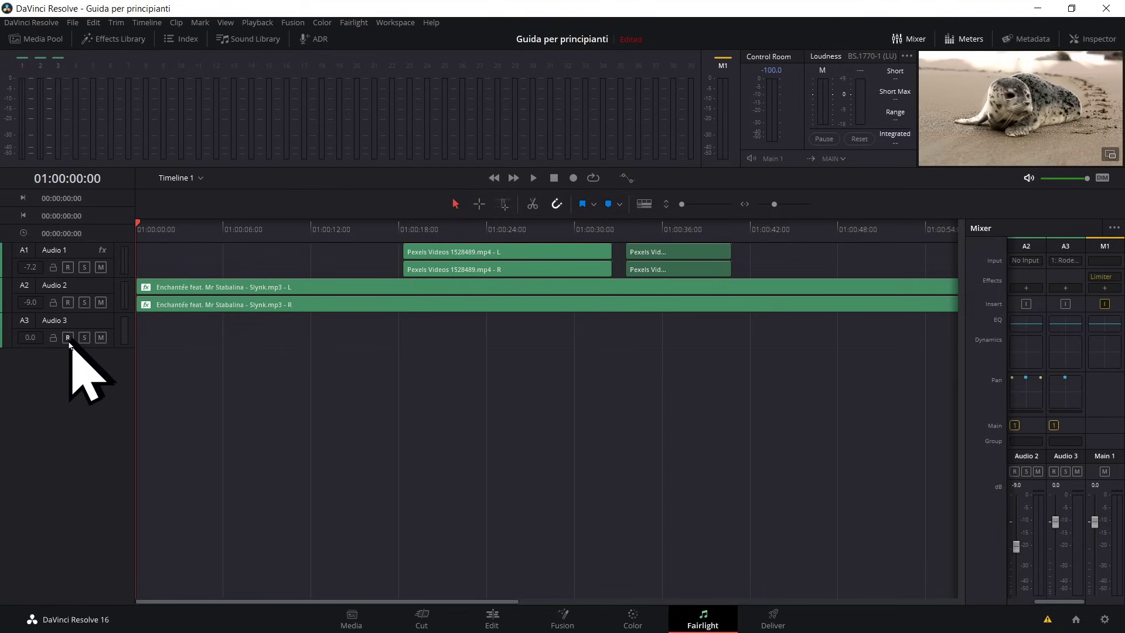
Step: Select the Audio 3 track and record-arm it with its R button
{"action": "left_click", "coordinate": [68, 338]}
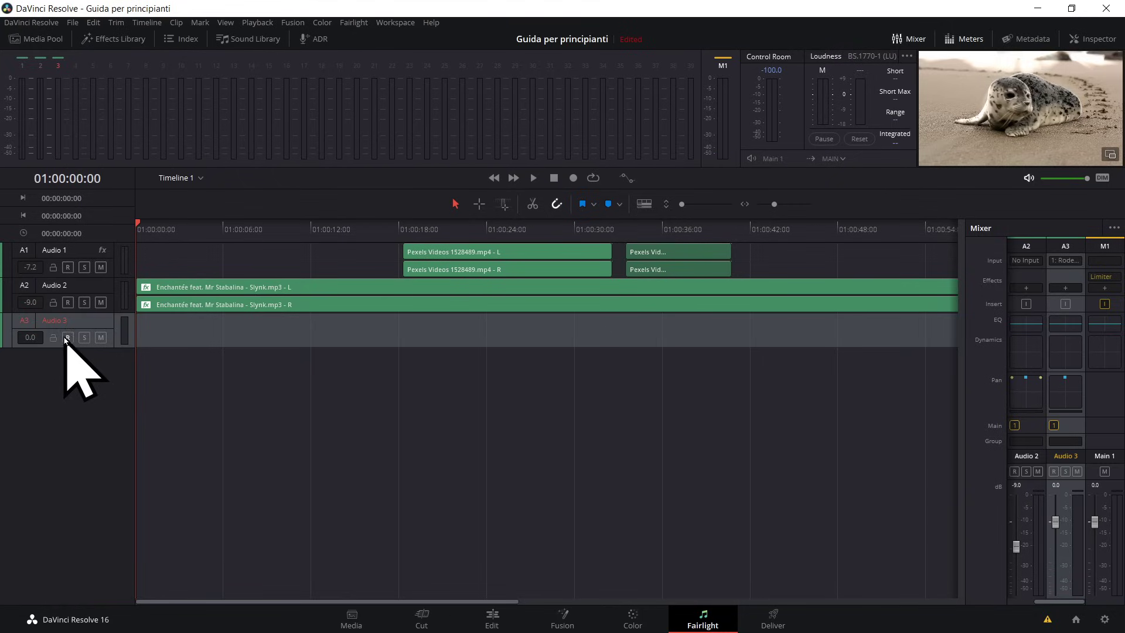
{"action": "left_click", "coordinate": [68, 337]}
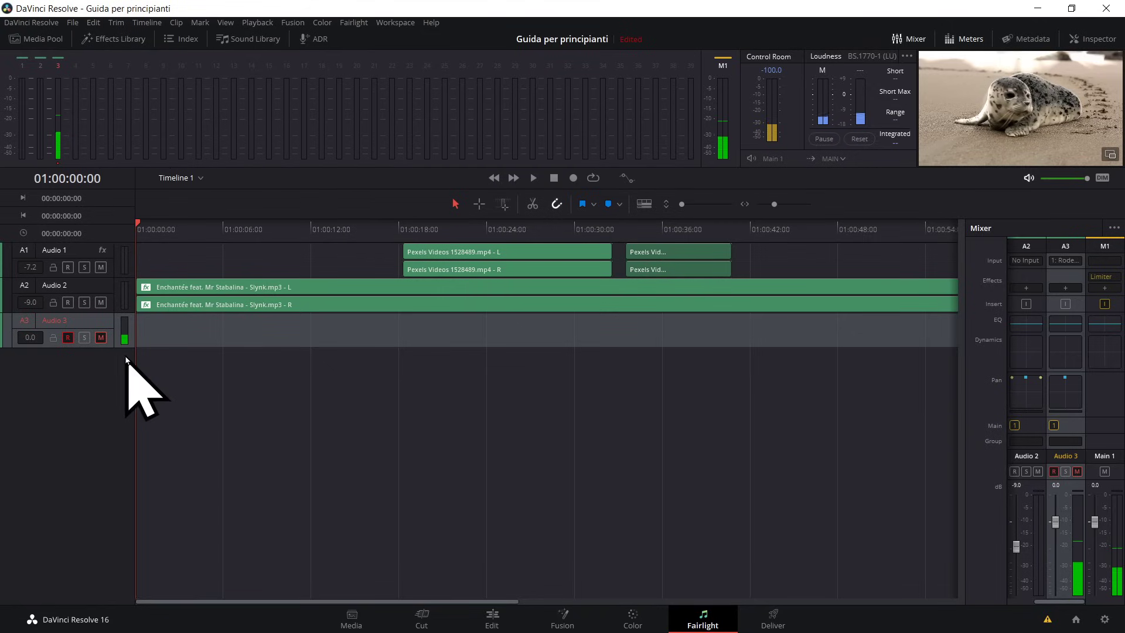
Step: Turn off mute on Audio 3 so the Rode microphone can be heard
{"action": "left_click", "coordinate": [100, 338]}
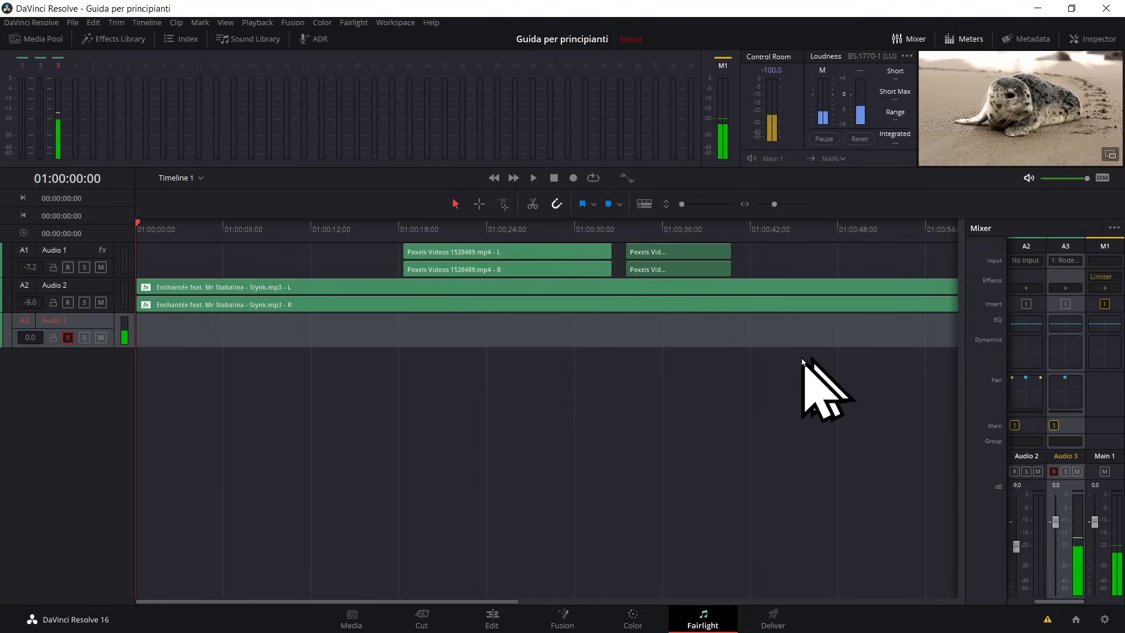
{"action": "scroll", "coordinate": [126, 351], "scroll_direction": "right", "scroll_amount": 5}
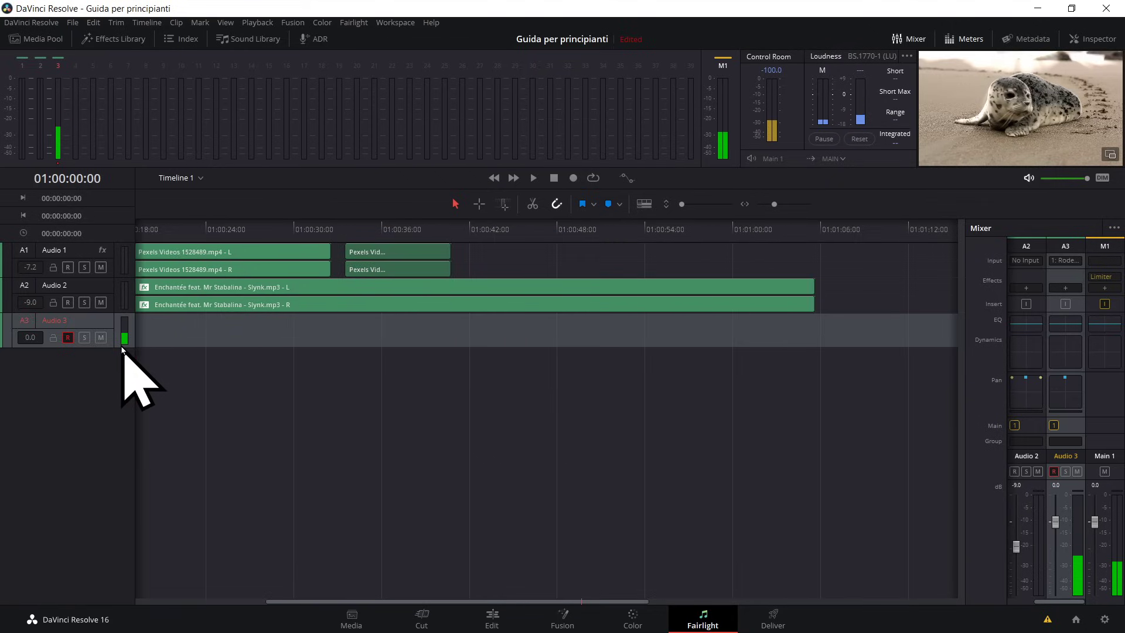
{"action": "scroll", "coordinate": [179, 354], "scroll_direction": "left", "scroll_amount": 5}
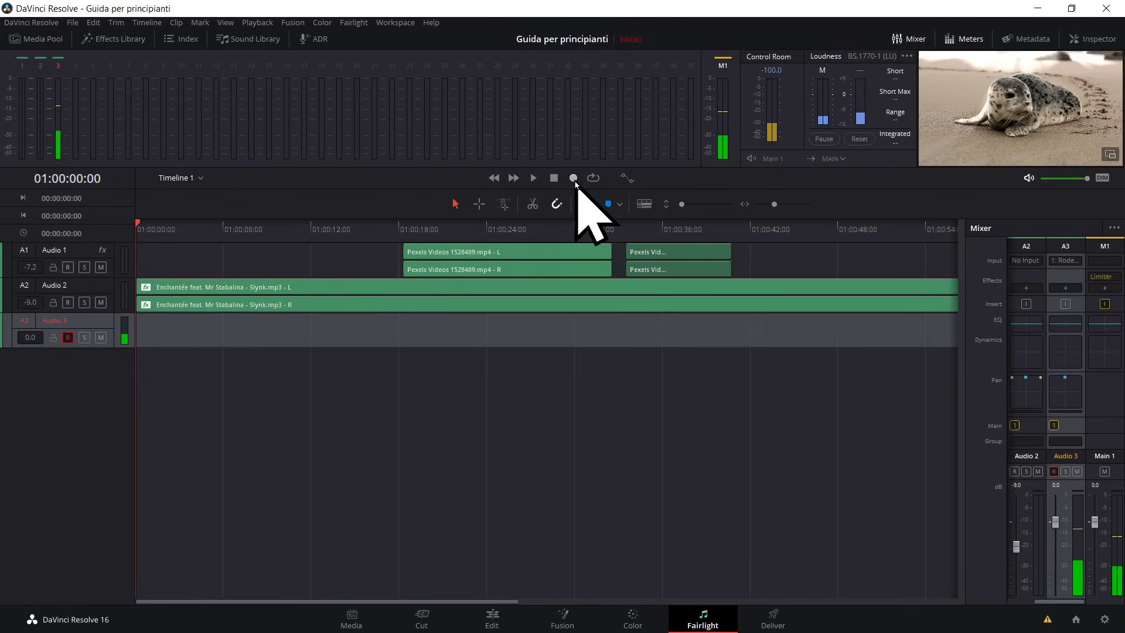
Step: Record a voice clip onto Audio 3 to about 01:00:39, briefly muting Audio 2 meanwhile
{"action": "left_click", "coordinate": [573, 178]}
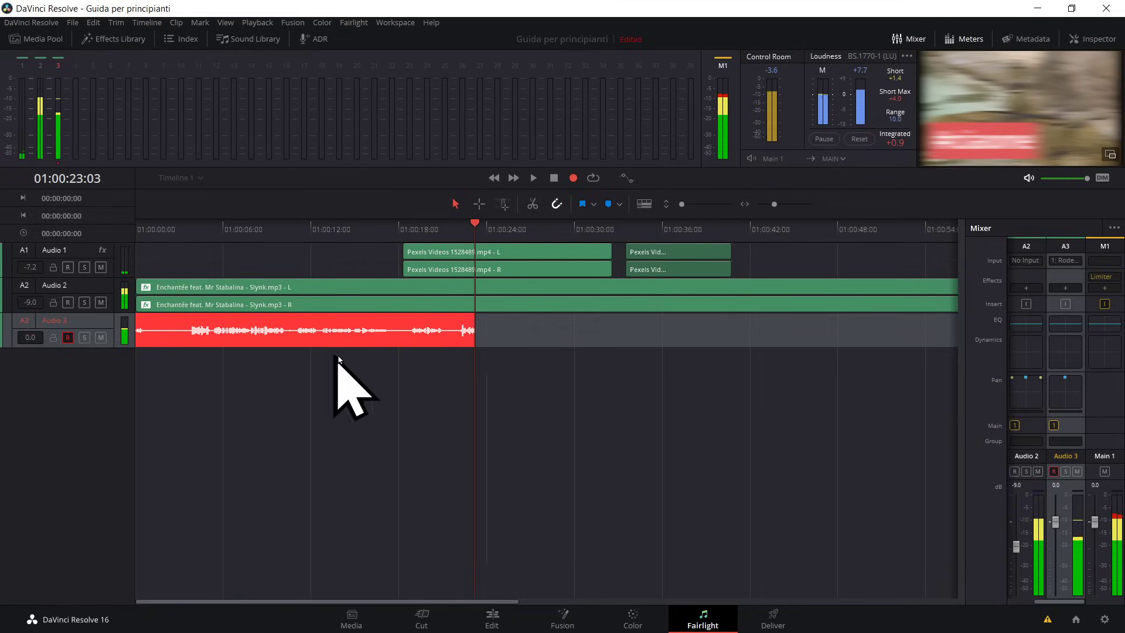
{"action": "left_click", "coordinate": [101, 302]}
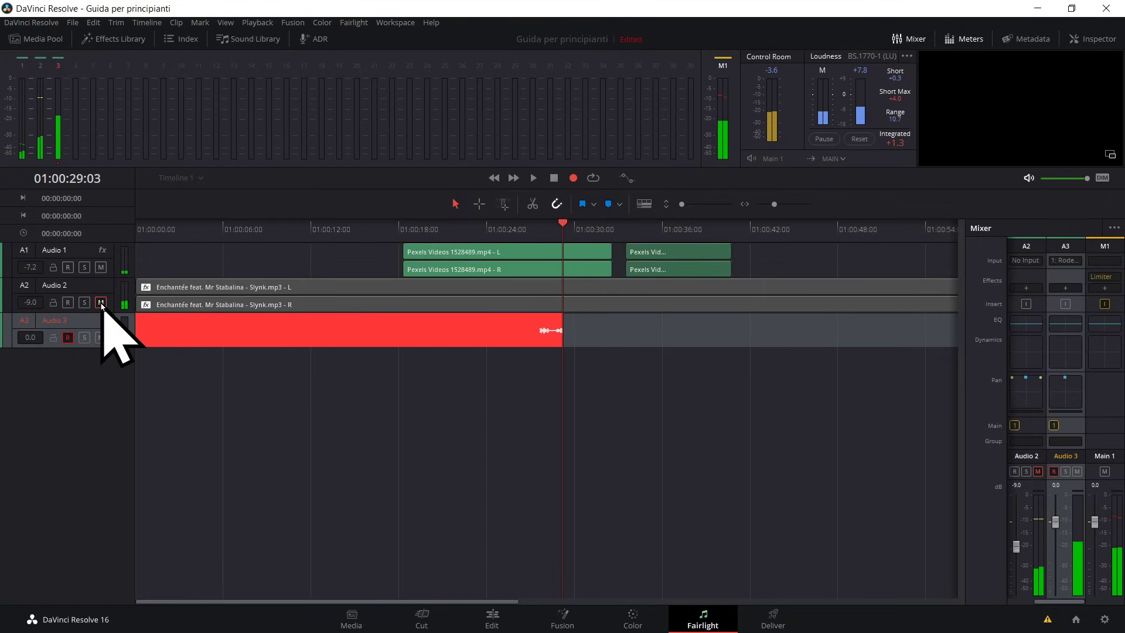
{"action": "left_click", "coordinate": [101, 302]}
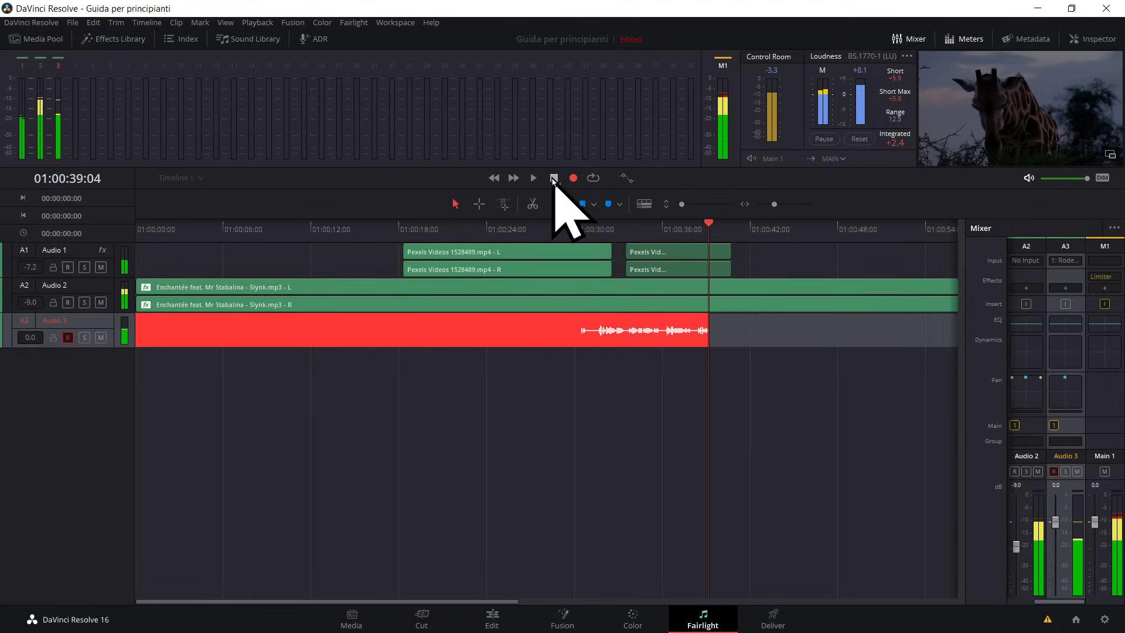
{"action": "left_click", "coordinate": [553, 178]}
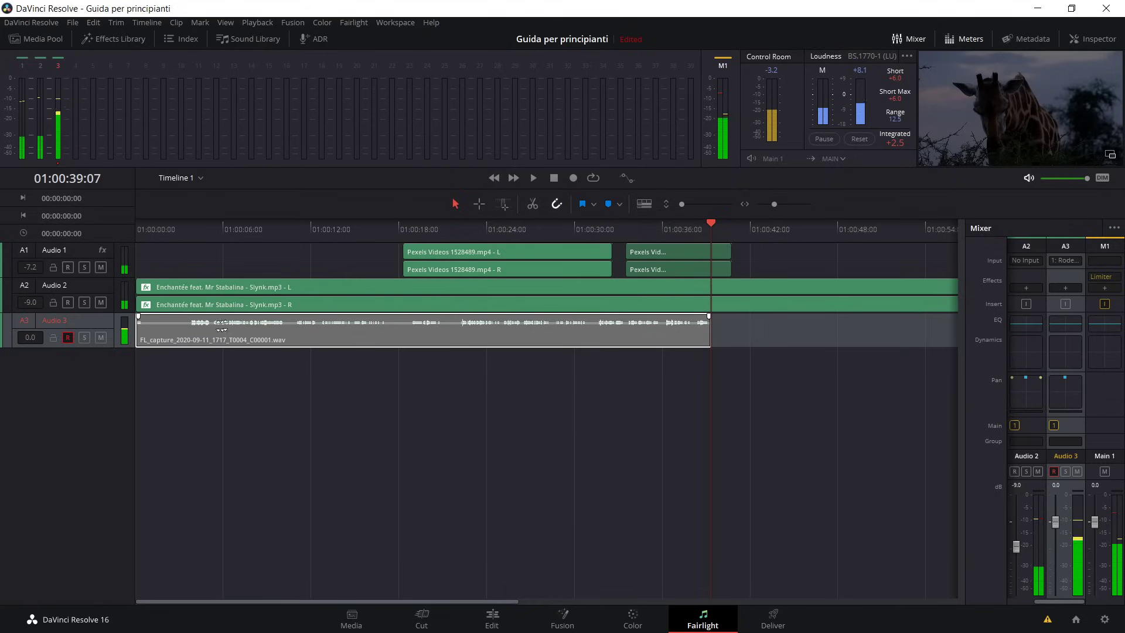
Step: Disarm Audio 3 from recording with the playhead near the timeline start
{"action": "left_click", "coordinate": [184, 225]}
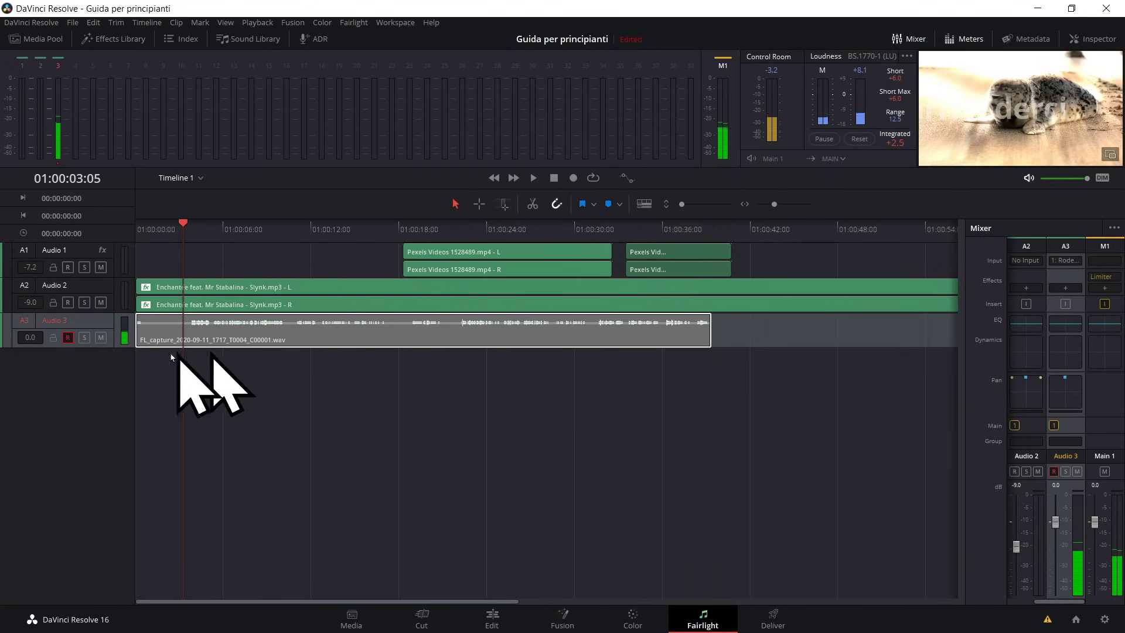
{"action": "left_click", "coordinate": [68, 341]}
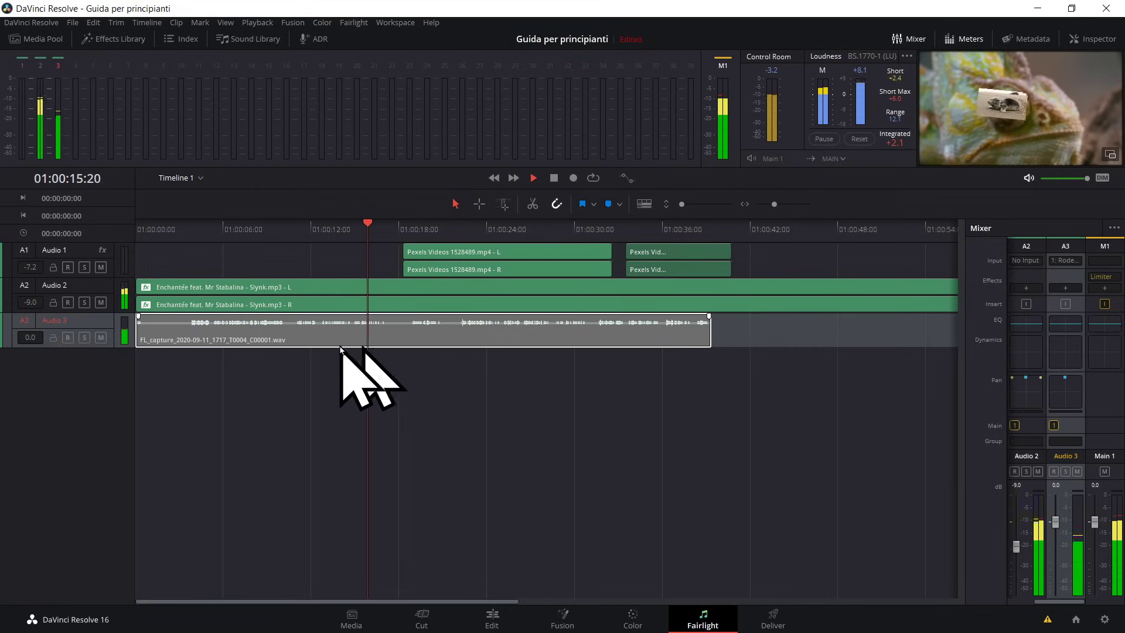
{"action": "key", "text": "space"}
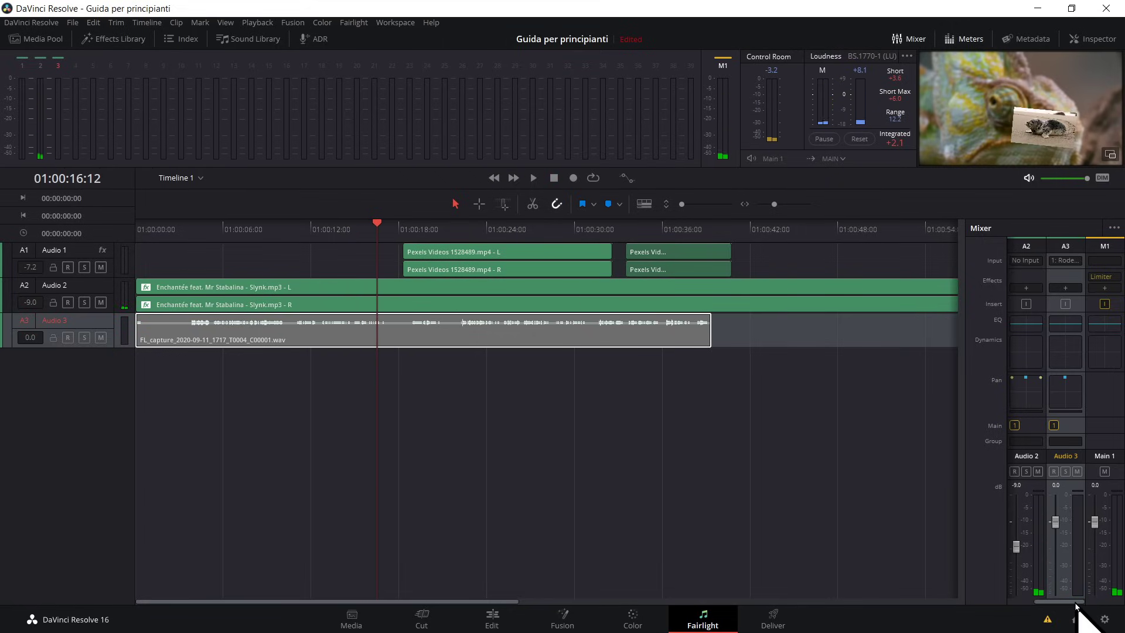
Step: While playing from about 5 seconds, set Audio 2 music to -24 dB and Audio 3 voice to +3.3 dB
{"action": "left_click_drag", "start_coordinate": [1071, 603], "coordinate": [1052, 581]}
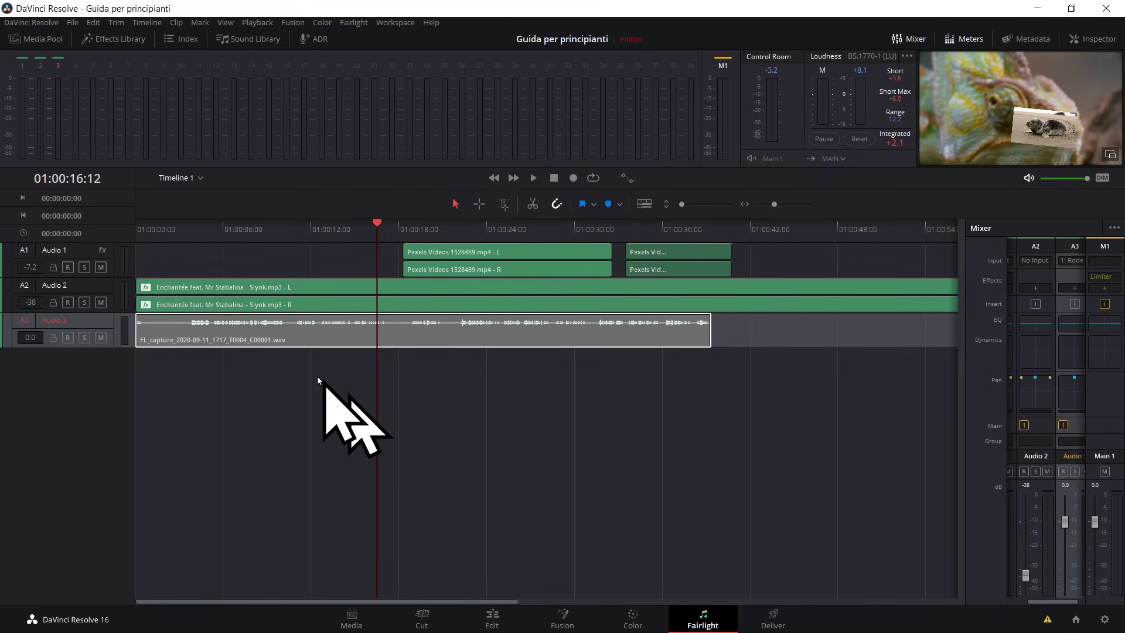
{"action": "left_click", "coordinate": [220, 229]}
{"action": "key", "text": "space"}
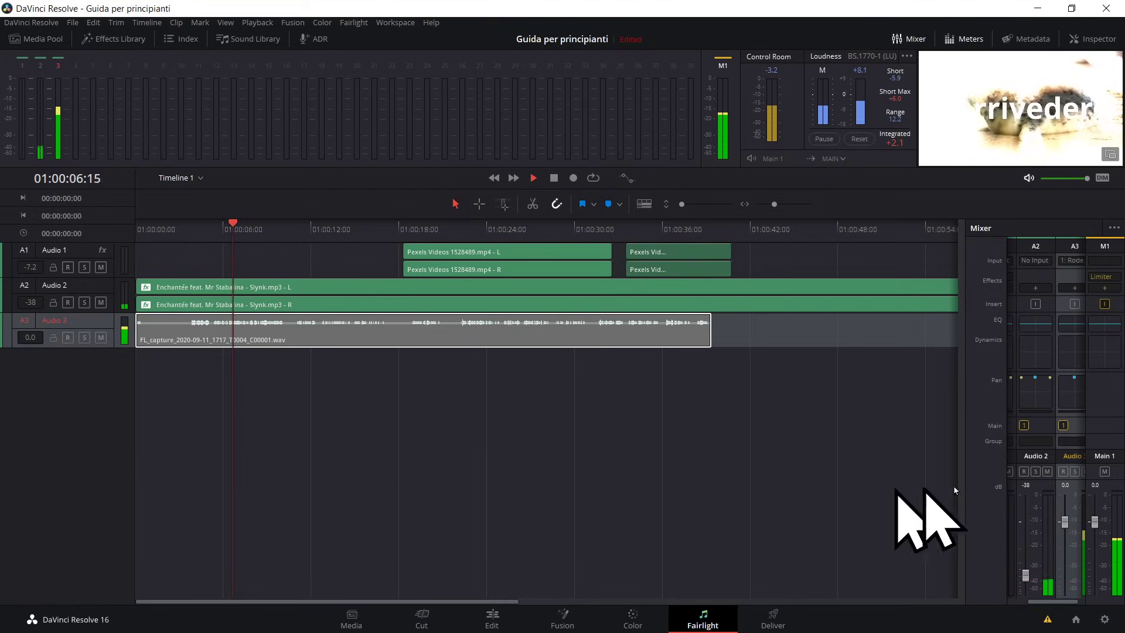
{"action": "left_click_drag", "start_coordinate": [1026, 577], "coordinate": [1028, 567]}
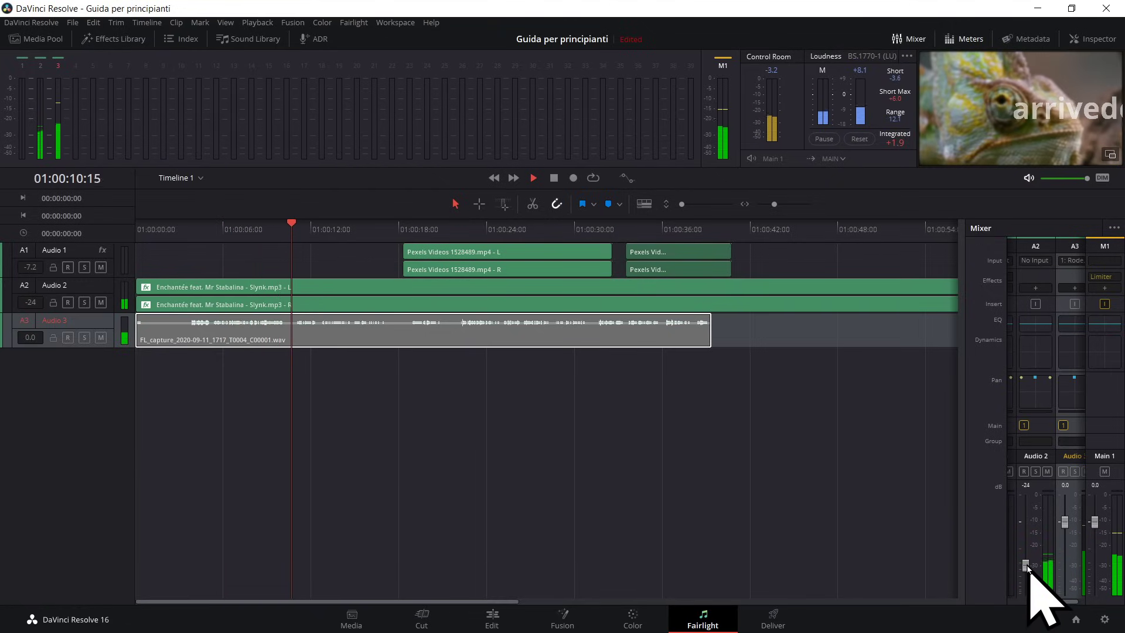
{"action": "left_click_drag", "start_coordinate": [1064, 521], "coordinate": [1067, 518]}
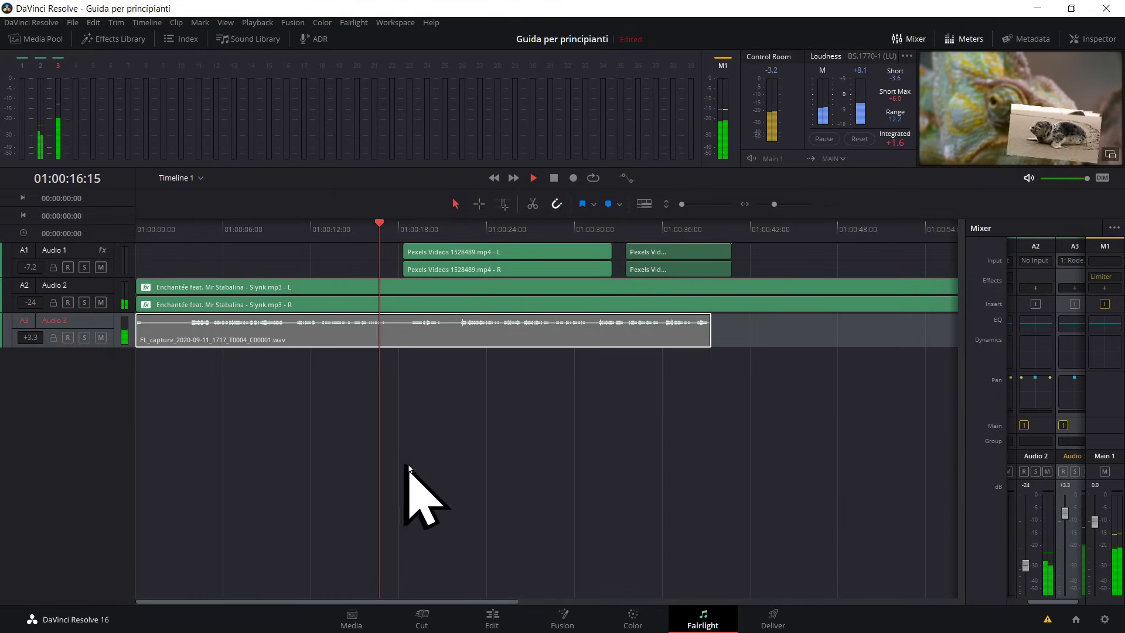
{"action": "key", "text": "space"}
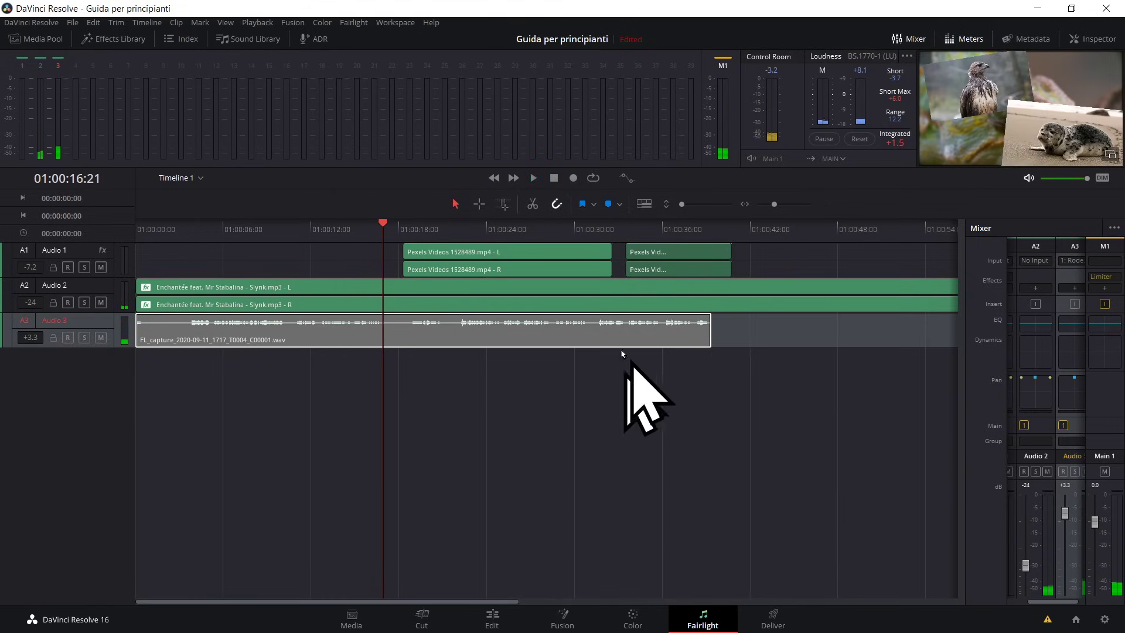
Step: Show the Inspector, select the Audio 2 music clip and add a Clip Volume keyframe near 3 seconds
{"action": "left_click", "coordinate": [1099, 41]}
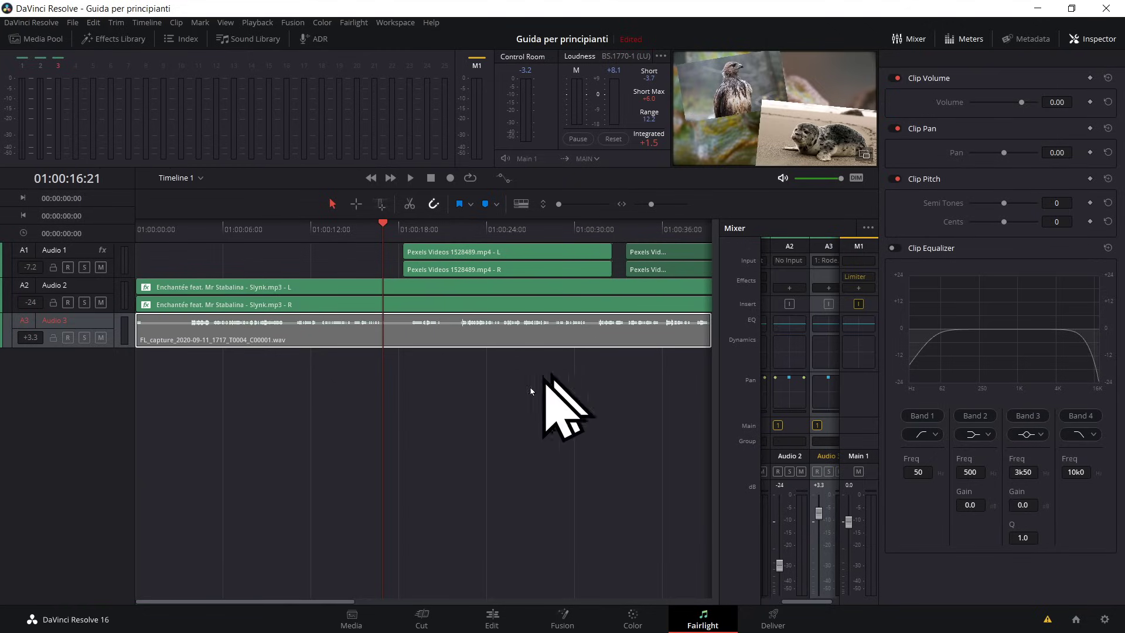
{"action": "left_click", "coordinate": [193, 287]}
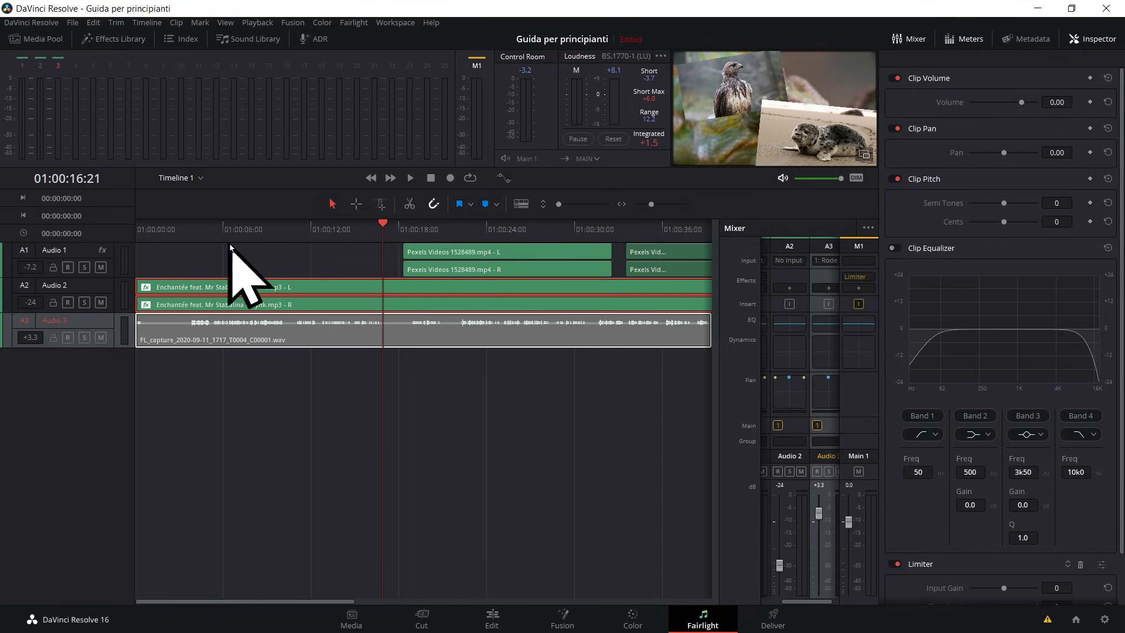
{"action": "left_click_drag", "start_coordinate": [208, 235], "coordinate": [137, 228]}
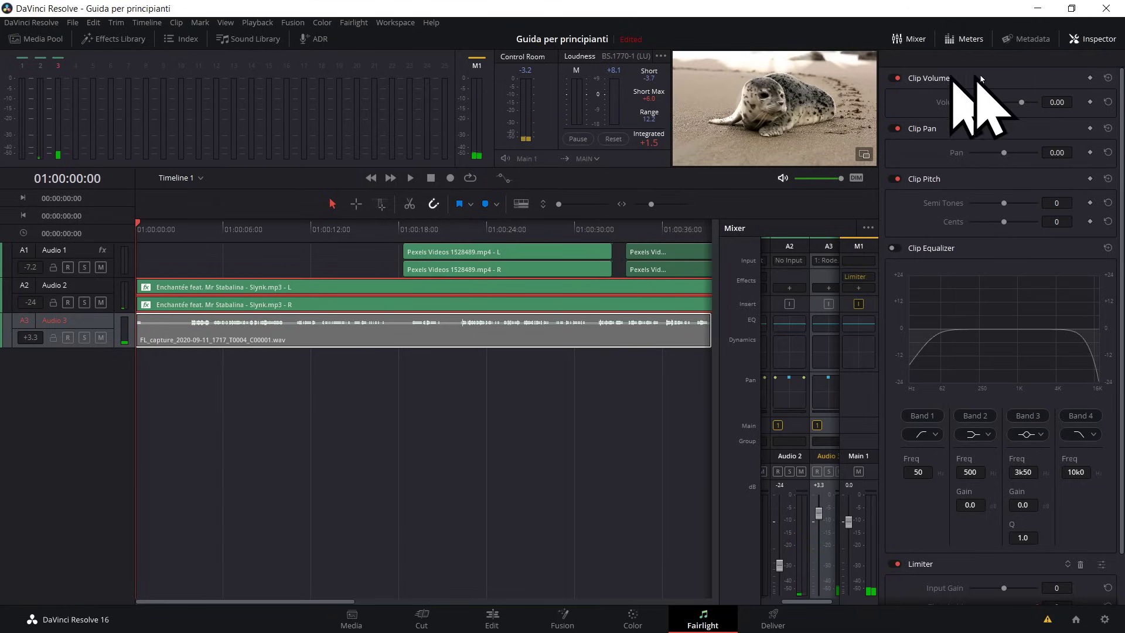
{"action": "left_click", "coordinate": [1090, 101]}
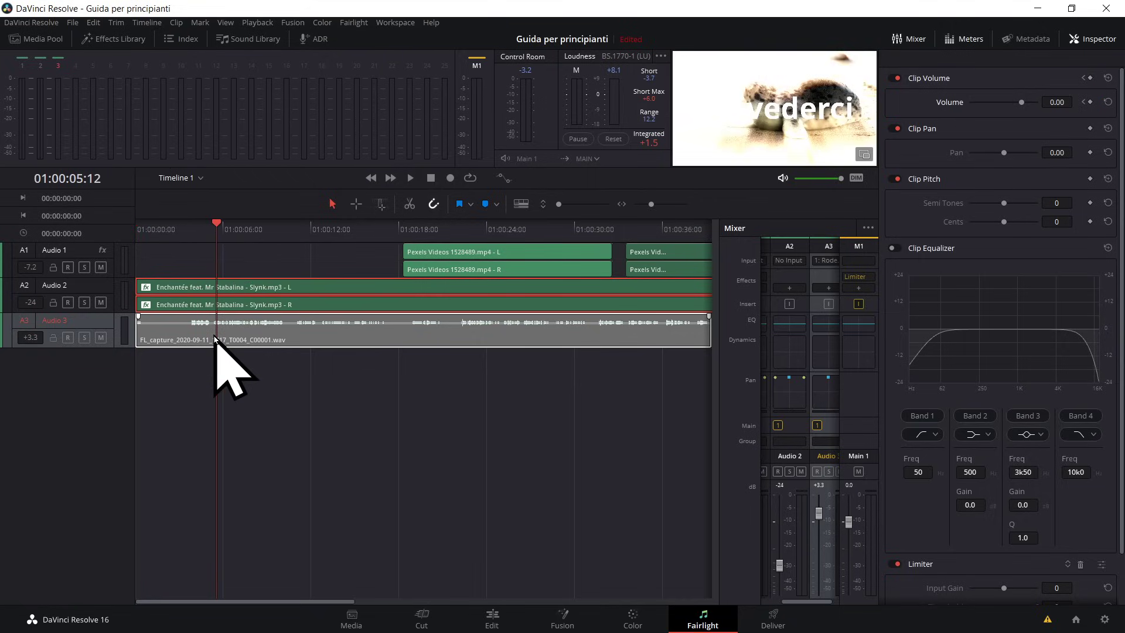
Step: Enlarge the Audio 3 track, add another volume keyframe at about 3 seconds, and move to 5 seconds
{"action": "left_click", "coordinate": [186, 225]}
{"action": "left_click_drag", "start_coordinate": [187, 225], "coordinate": [188, 225]}
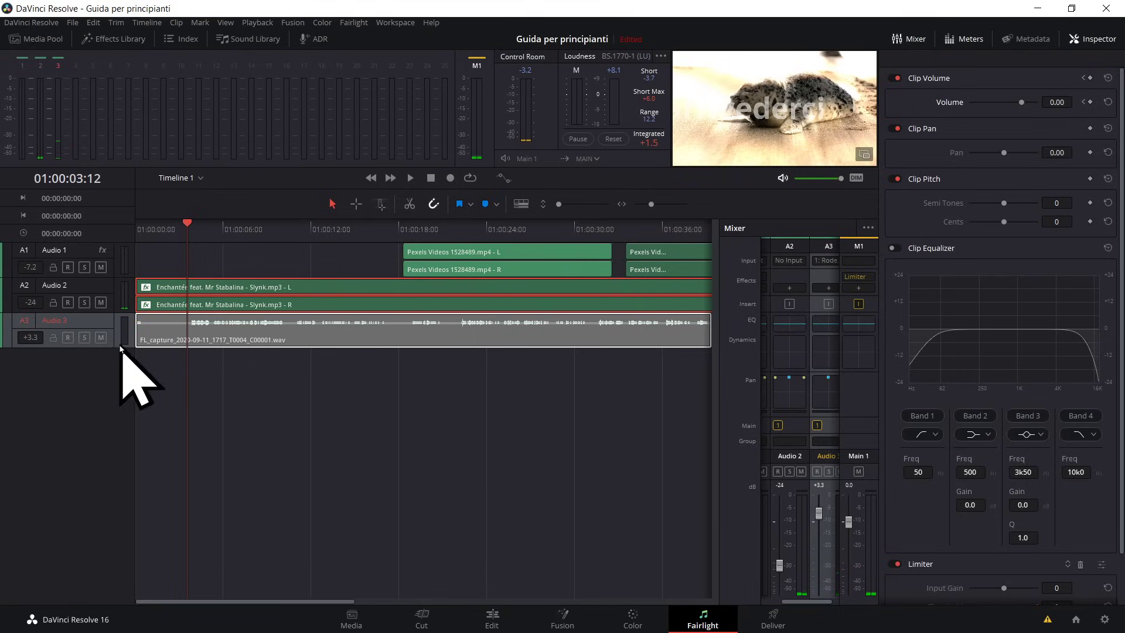
{"action": "left_click_drag", "start_coordinate": [120, 348], "coordinate": [121, 382]}
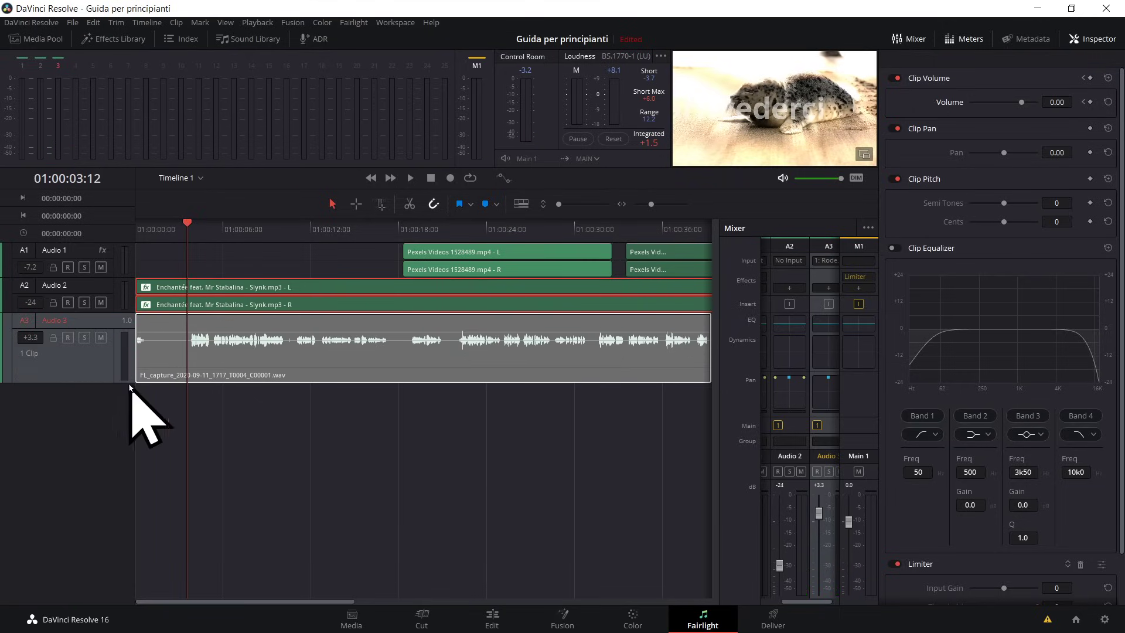
{"action": "left_click", "coordinate": [1090, 102]}
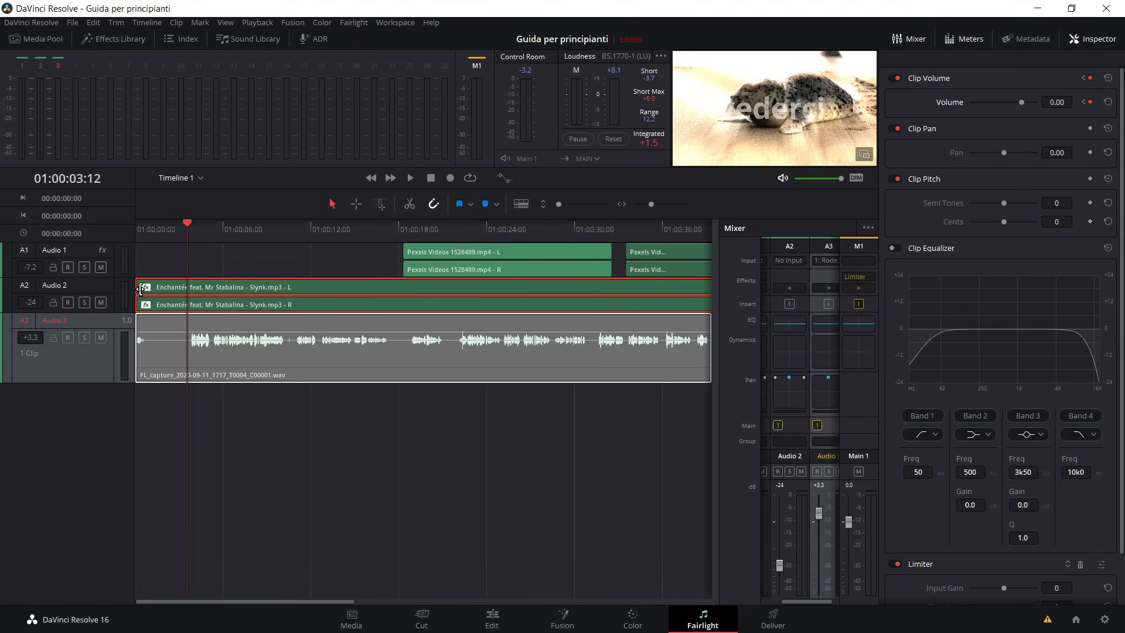
{"action": "left_click", "coordinate": [202, 226]}
{"action": "left_click", "coordinate": [209, 226]}
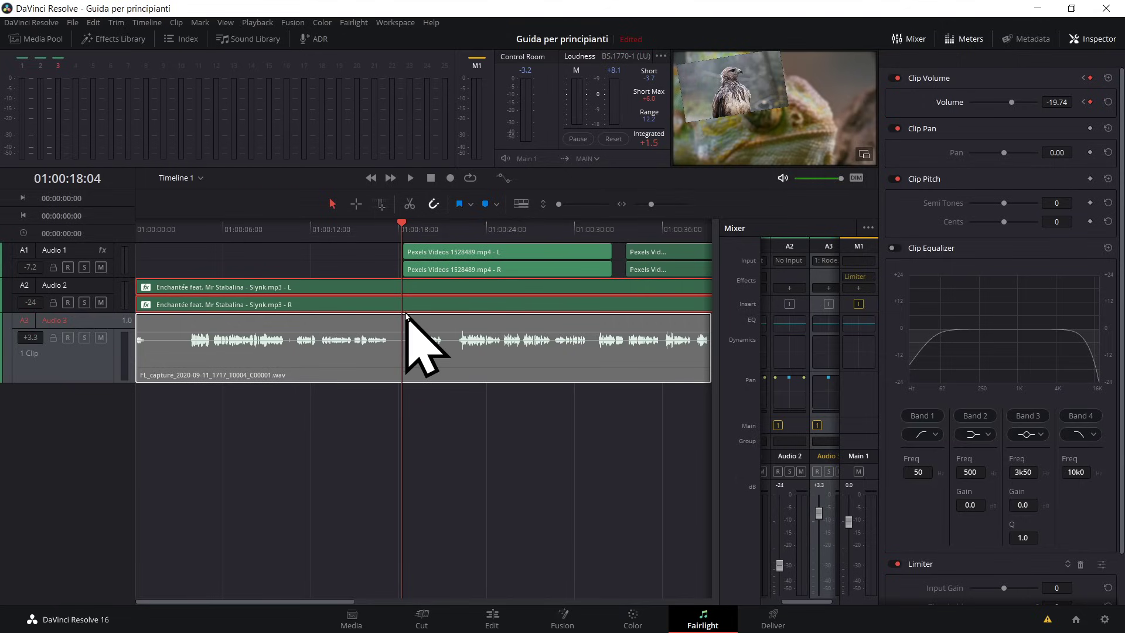
Step: Play back the mix from the start and from around 13 seconds to review the levels
{"action": "left_click", "coordinate": [426, 230]}
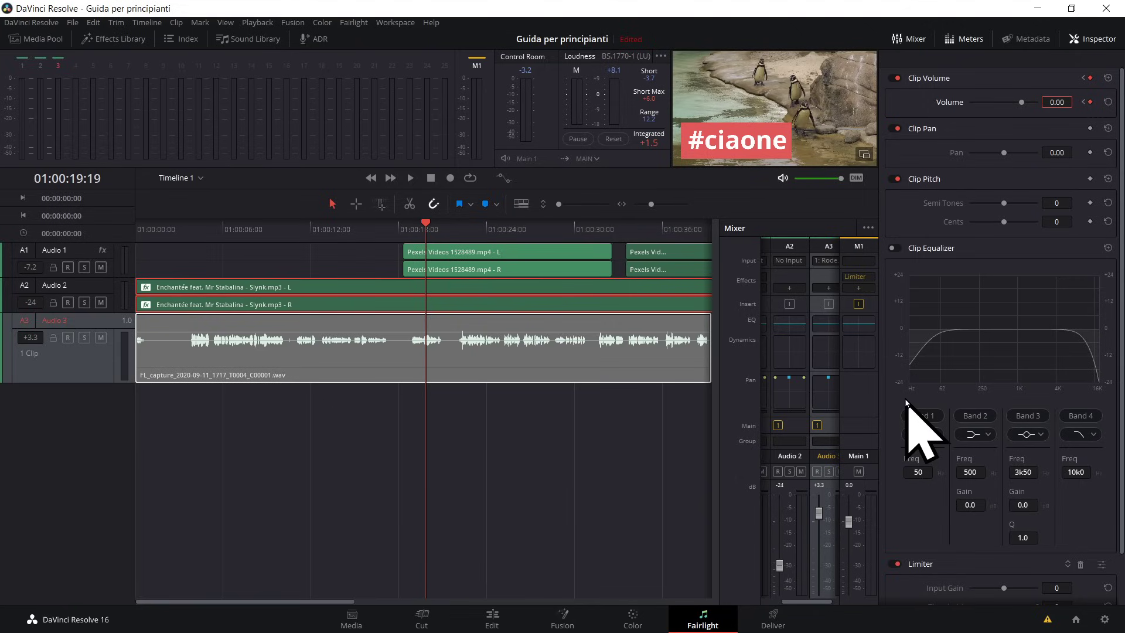
{"action": "left_click", "coordinate": [152, 228]}
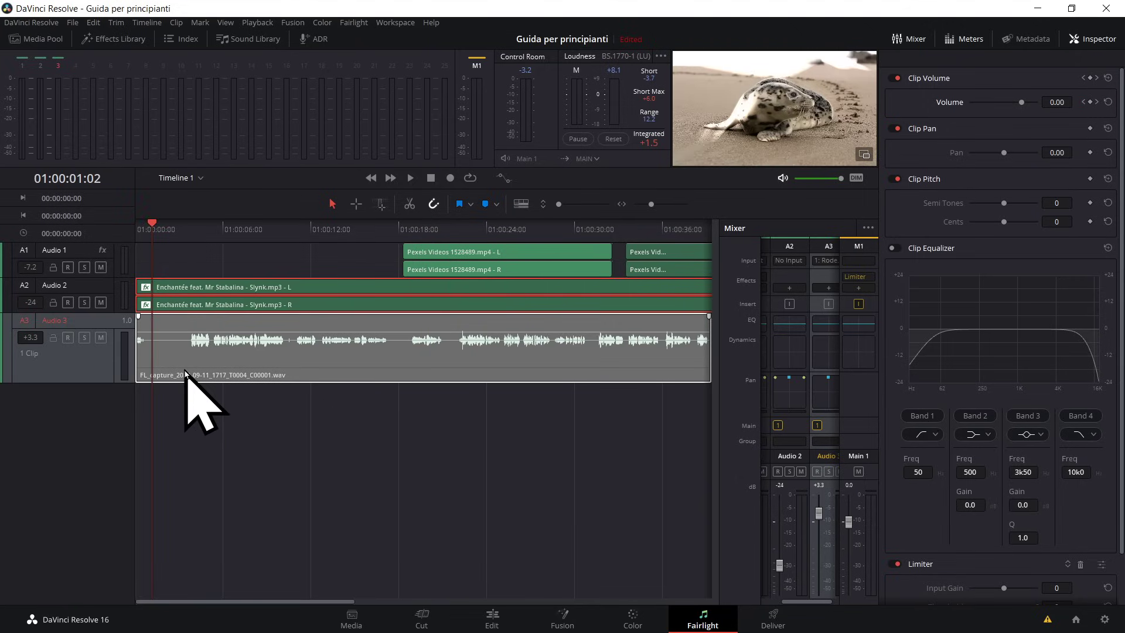
{"action": "key", "text": "space"}
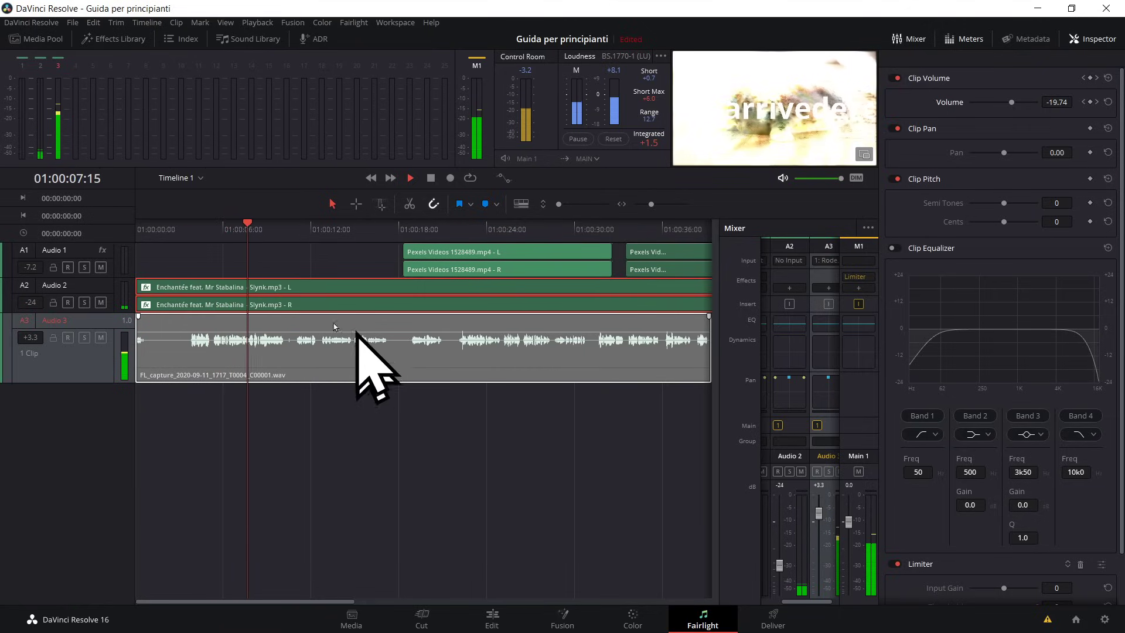
{"action": "key", "text": "space"}
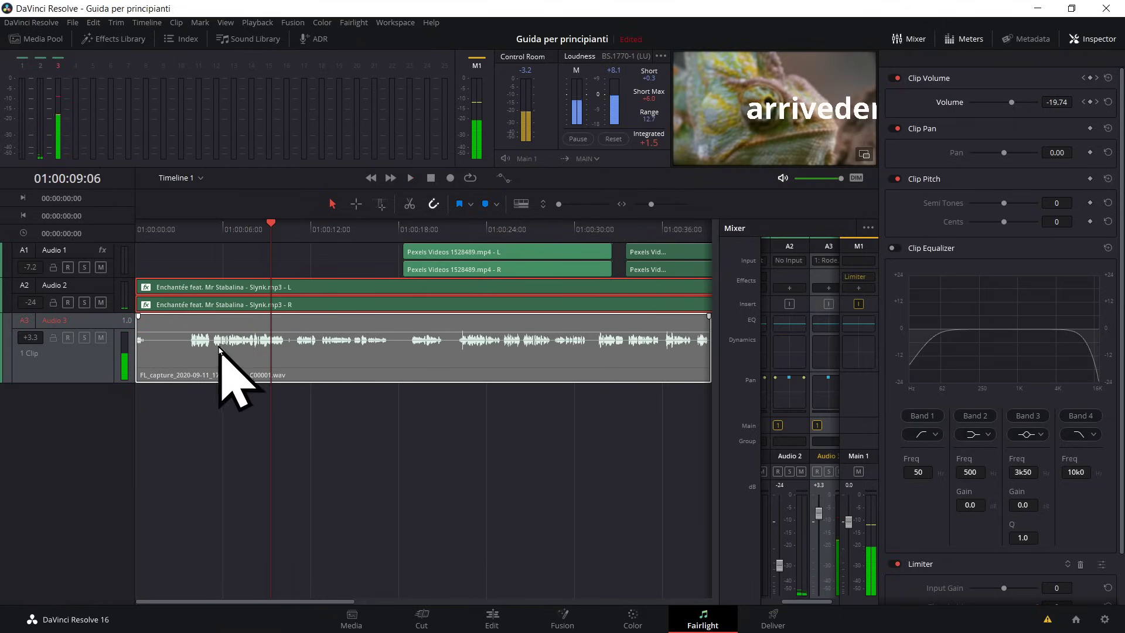
{"action": "left_click", "coordinate": [331, 229]}
{"action": "key", "text": "space"}
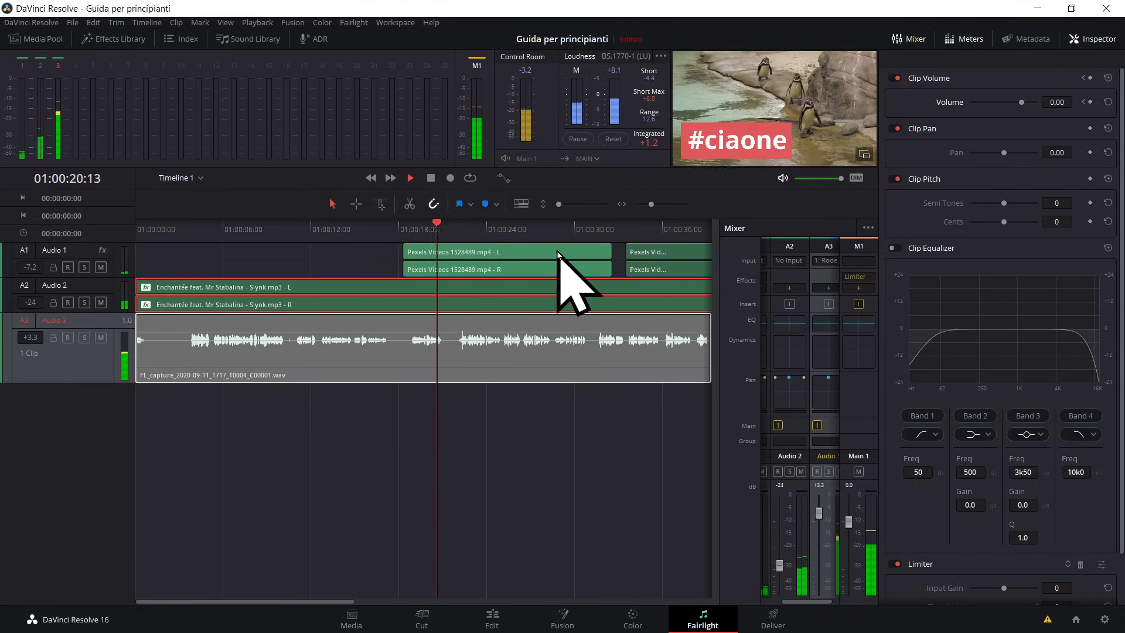
{"action": "key", "text": "space"}
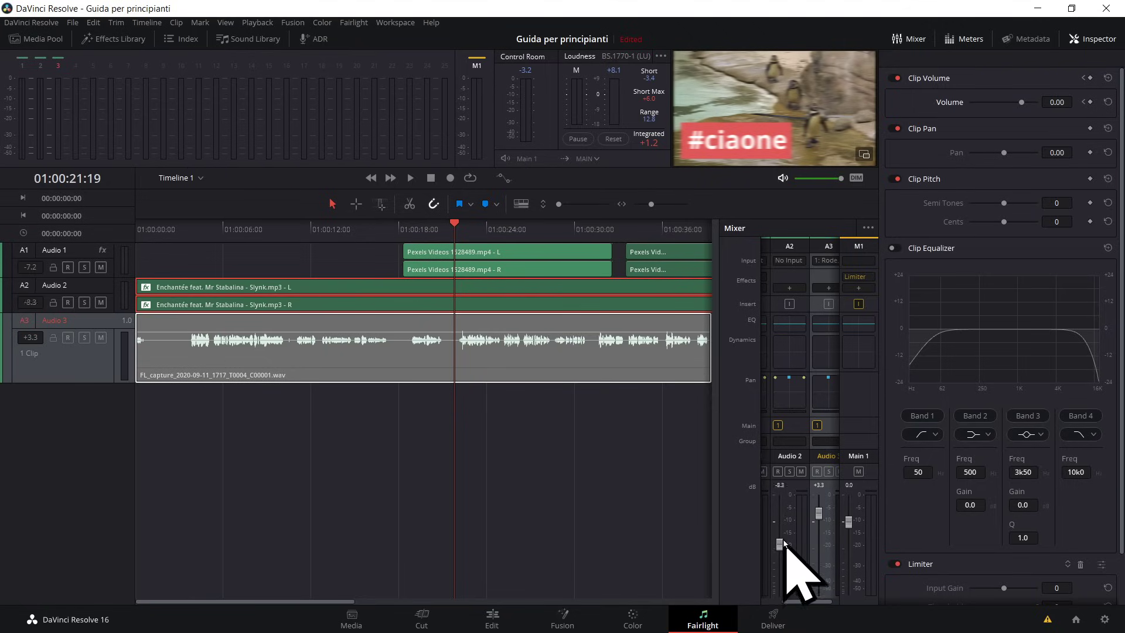
{"action": "left_click", "coordinate": [169, 227]}
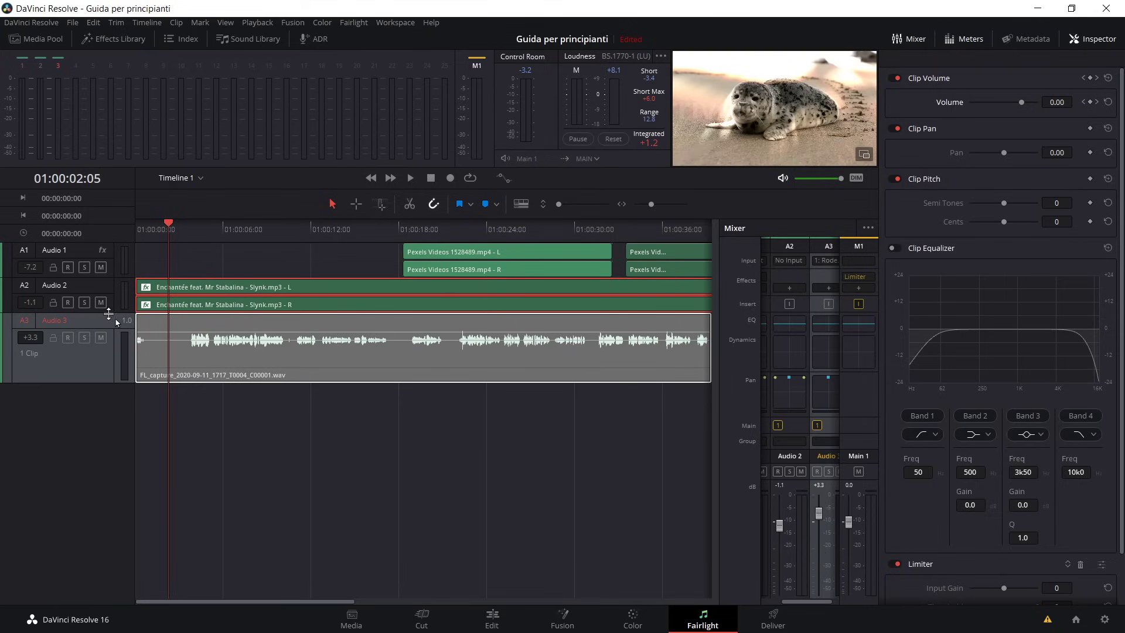
{"action": "key", "text": "space"}
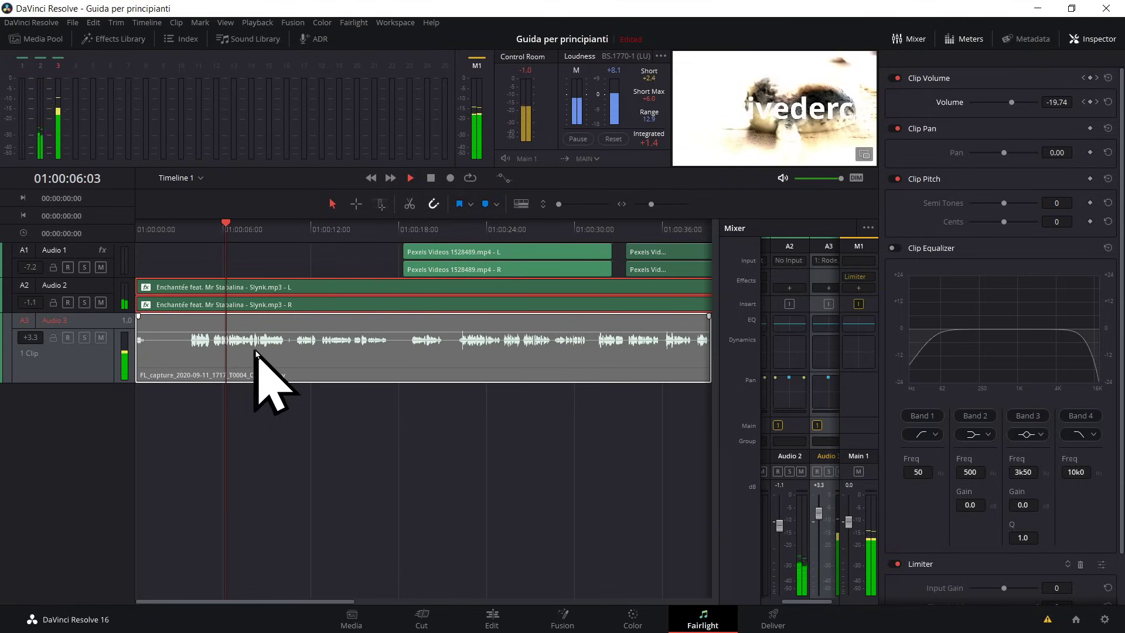
{"action": "left_click", "coordinate": [342, 228]}
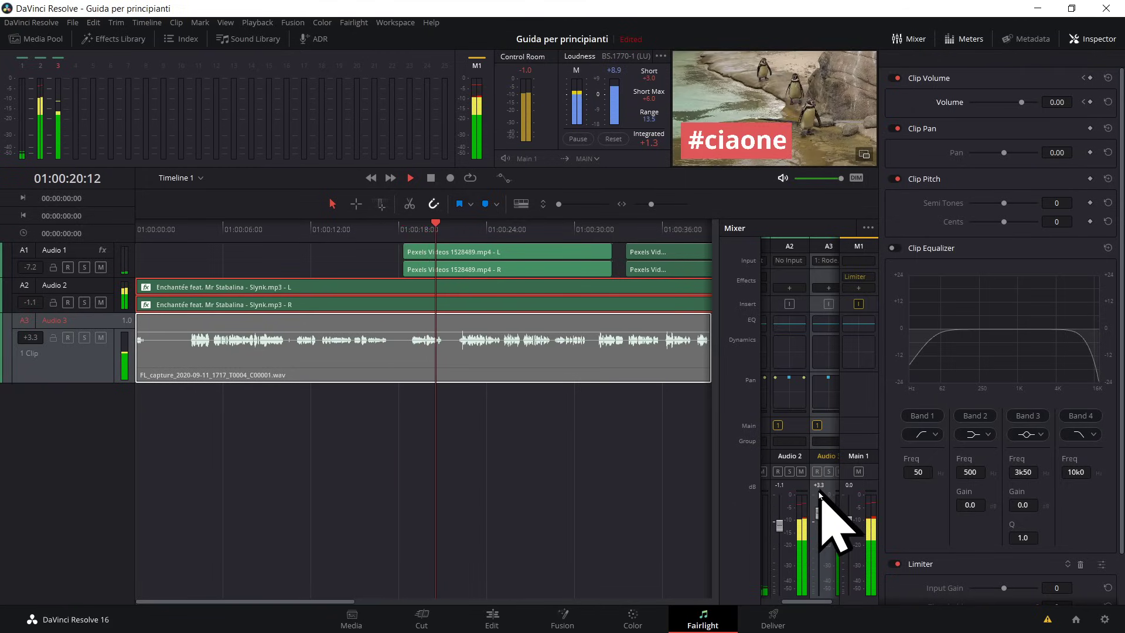
{"action": "key", "text": "space"}
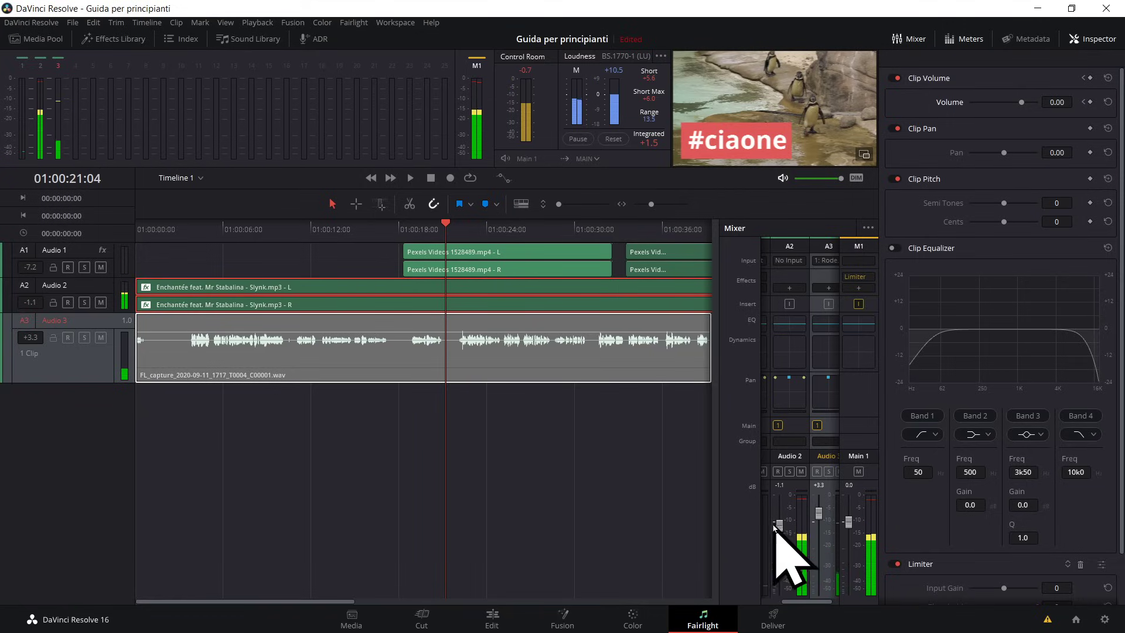
Step: Lower the Audio 2 music to -18 dB, close the Inspector, and go to the Deliver page
{"action": "left_click_drag", "start_coordinate": [782, 559], "coordinate": [782, 565]}
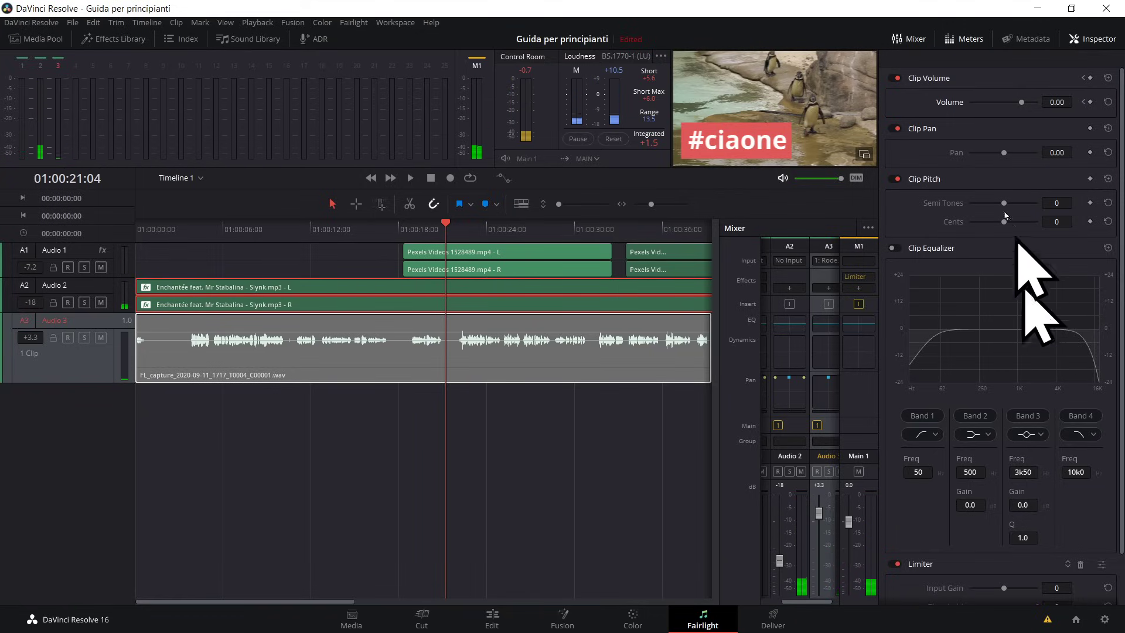
{"action": "left_click", "coordinate": [1101, 38]}
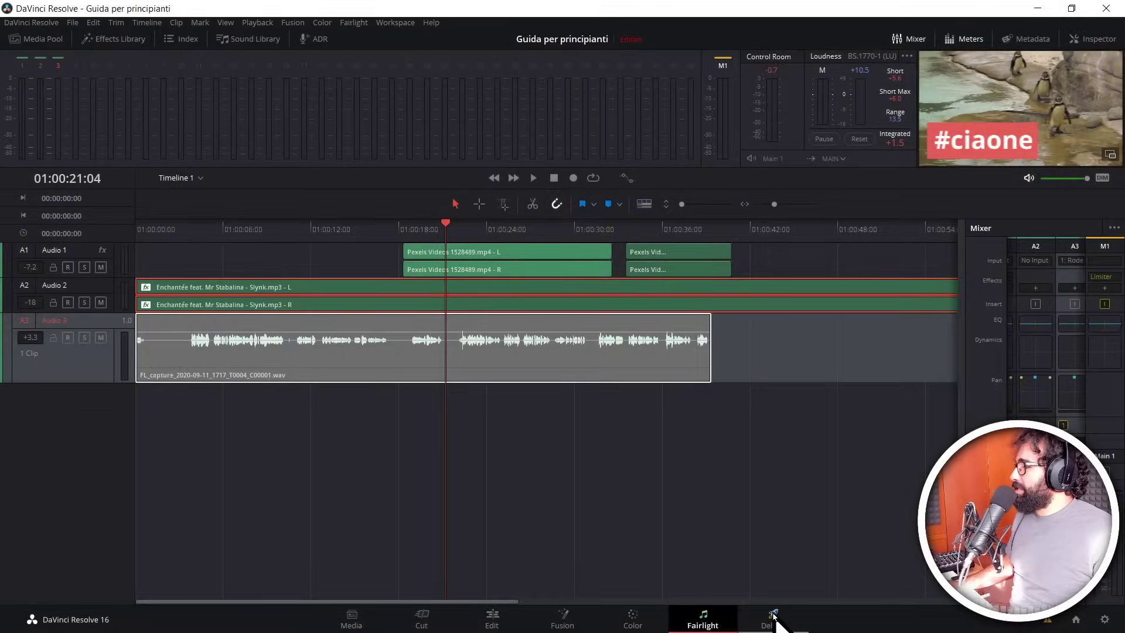
{"action": "left_click", "coordinate": [774, 616]}
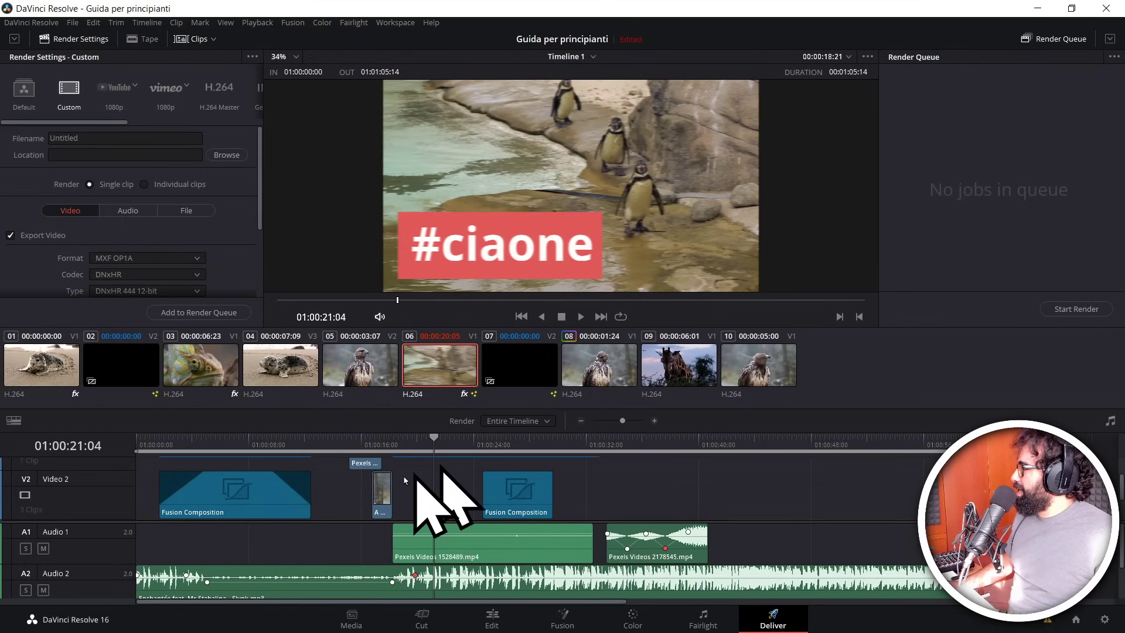
Step: Zoom the Deliver timeline to fit the whole edit and turn off the Clips thumbnail strip
{"action": "scroll", "coordinate": [440, 518], "scroll_direction": "right", "scroll_amount": 2}
{"action": "scroll", "coordinate": [446, 520], "scroll_direction": "left", "scroll_amount": 2}
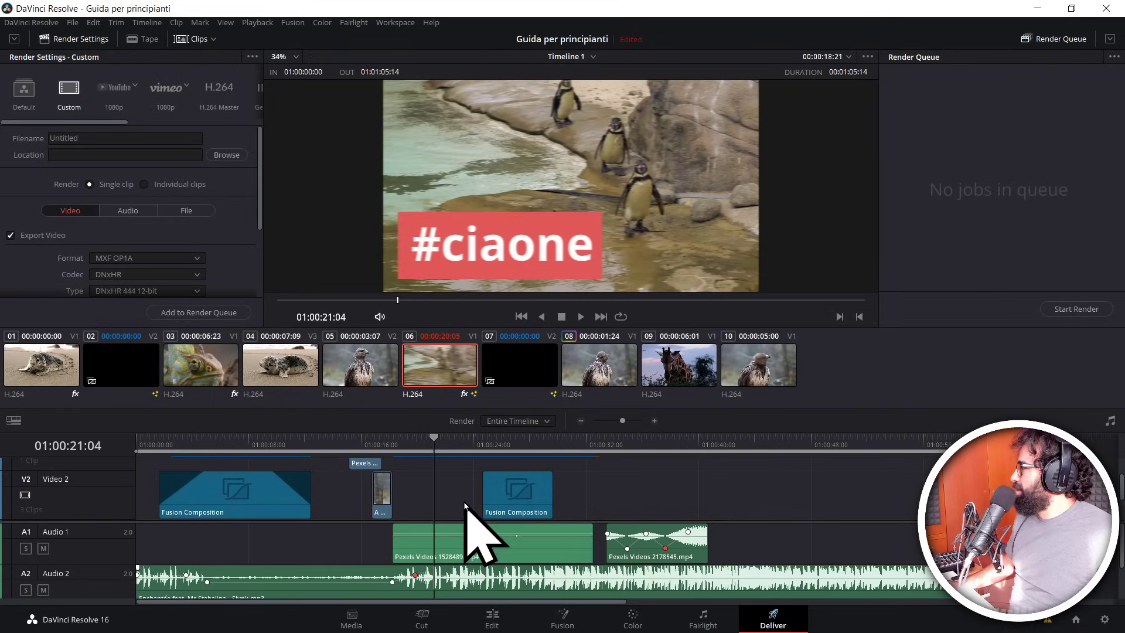
{"action": "left_click", "coordinate": [581, 422]}
{"action": "left_click", "coordinate": [582, 421]}
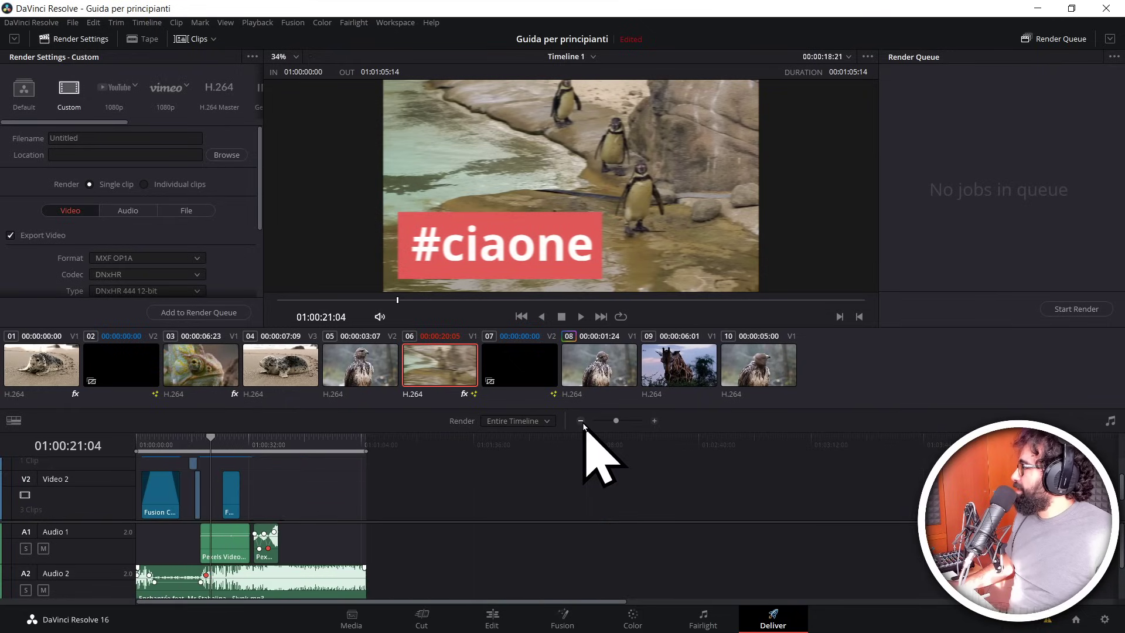
{"action": "left_click", "coordinate": [655, 420]}
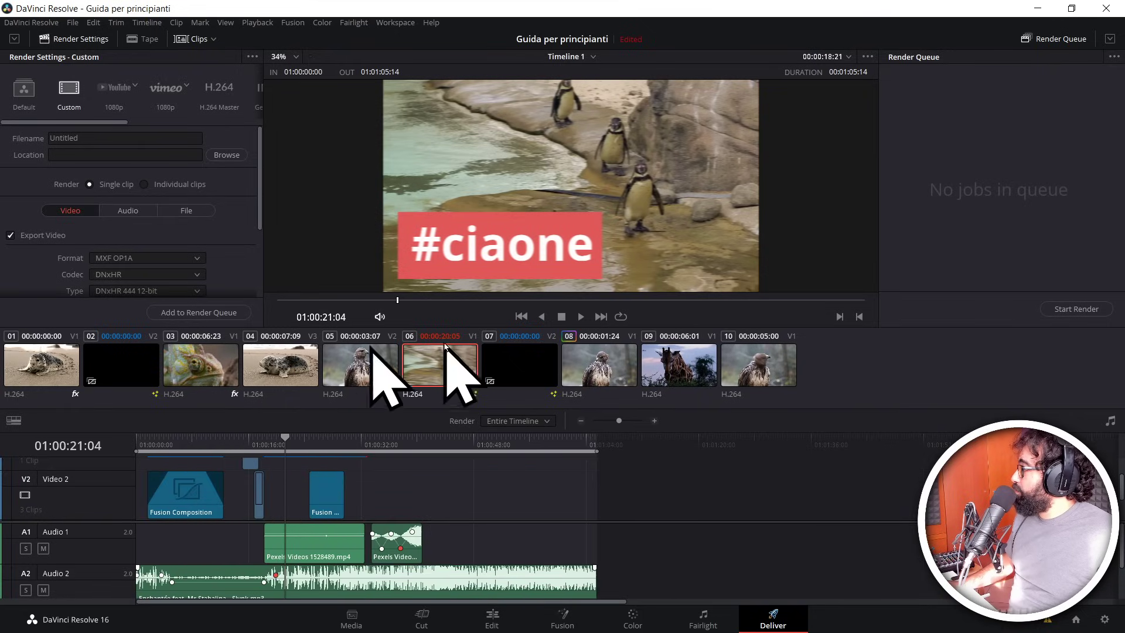
{"action": "left_click", "coordinate": [187, 40]}
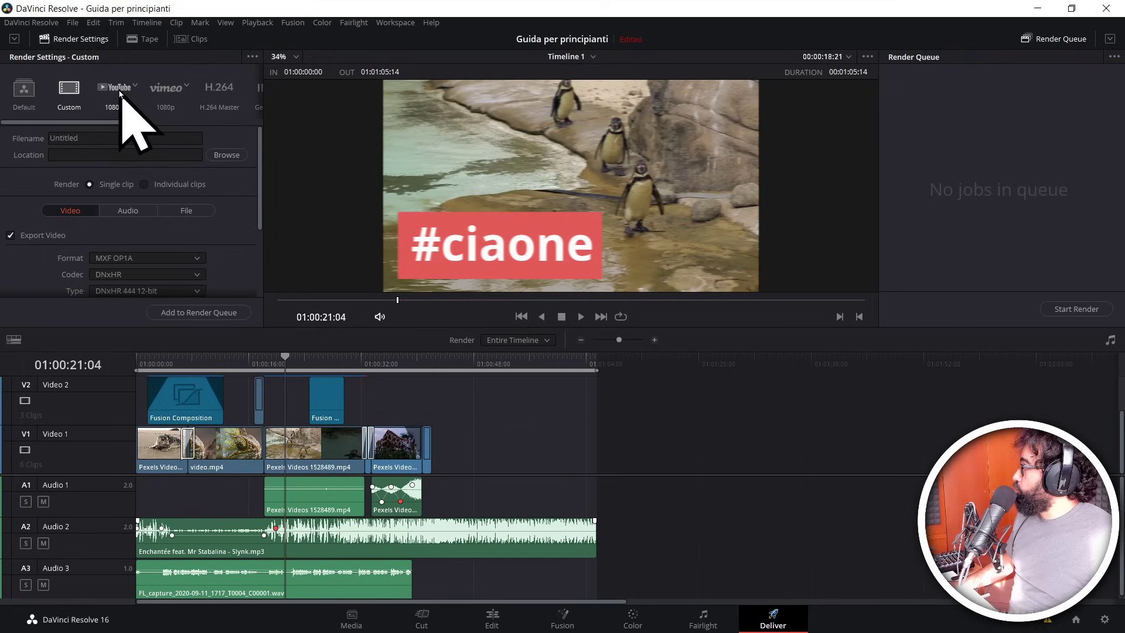
Step: Apply the YouTube 1080p preset, check Project Settings without changes, and name the output 'Principiante'
{"action": "left_click", "coordinate": [118, 92]}
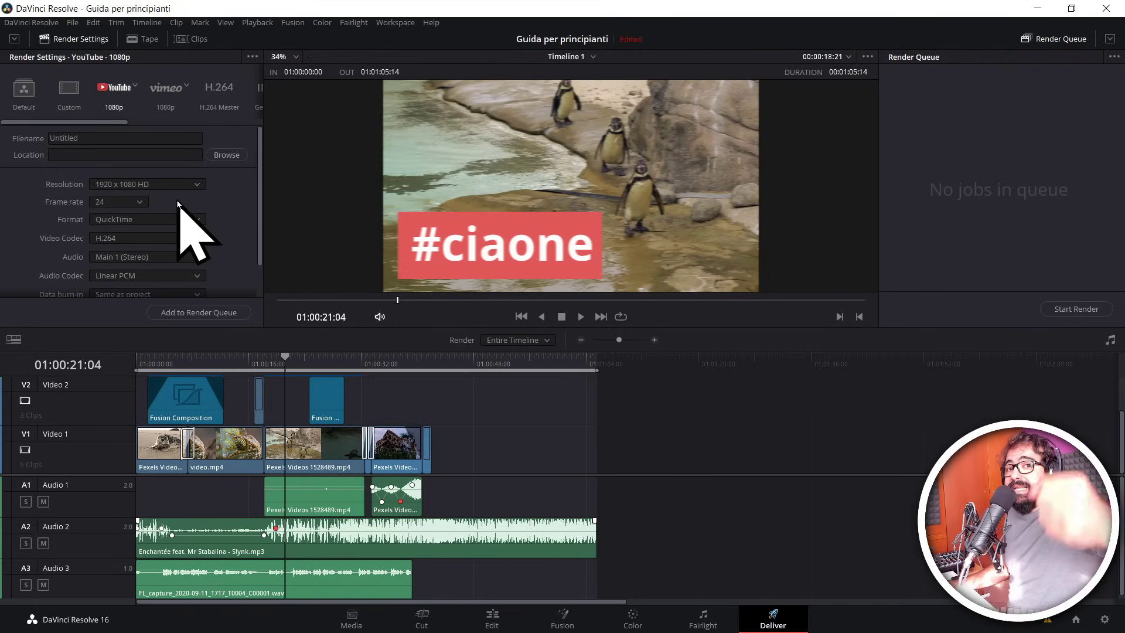
{"action": "left_click", "coordinate": [73, 23]}
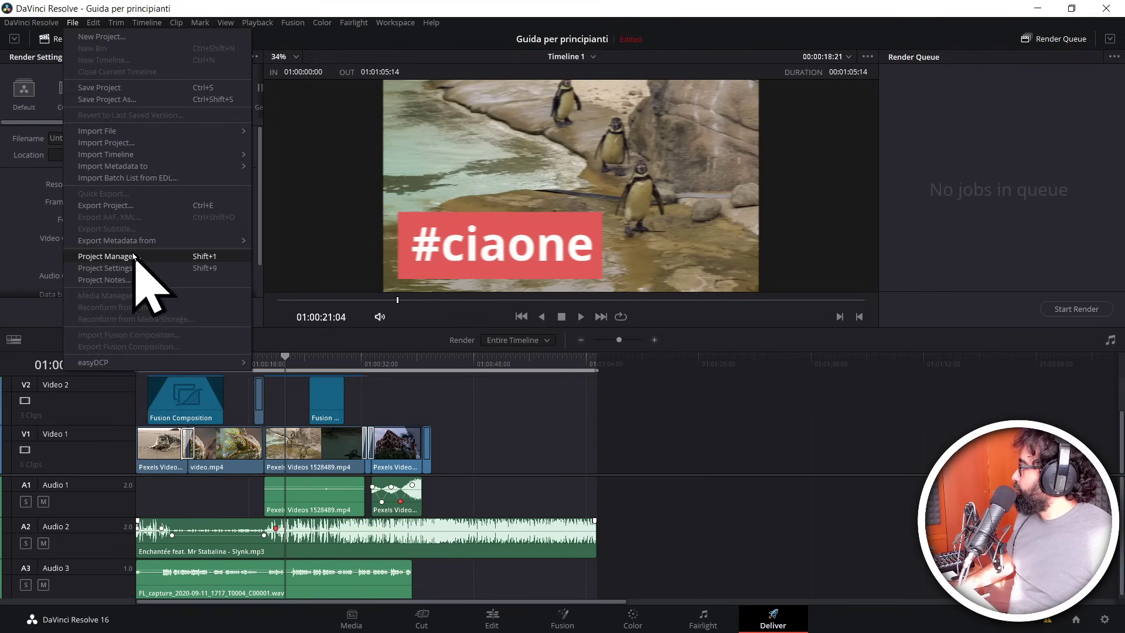
{"action": "left_click", "coordinate": [108, 268]}
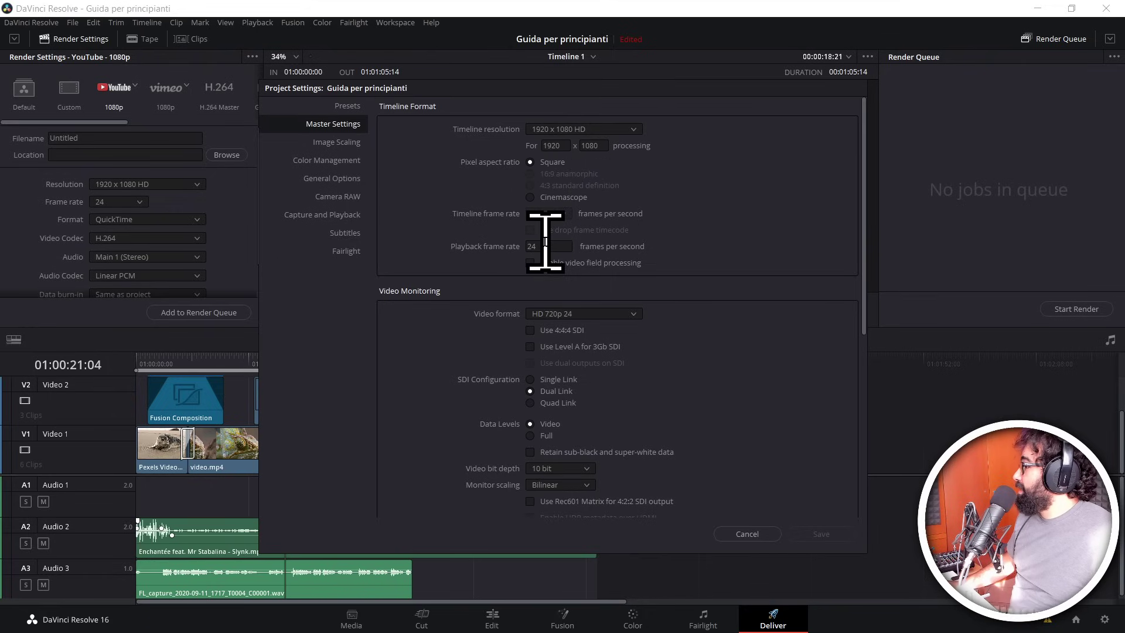
{"action": "left_click", "coordinate": [740, 535]}
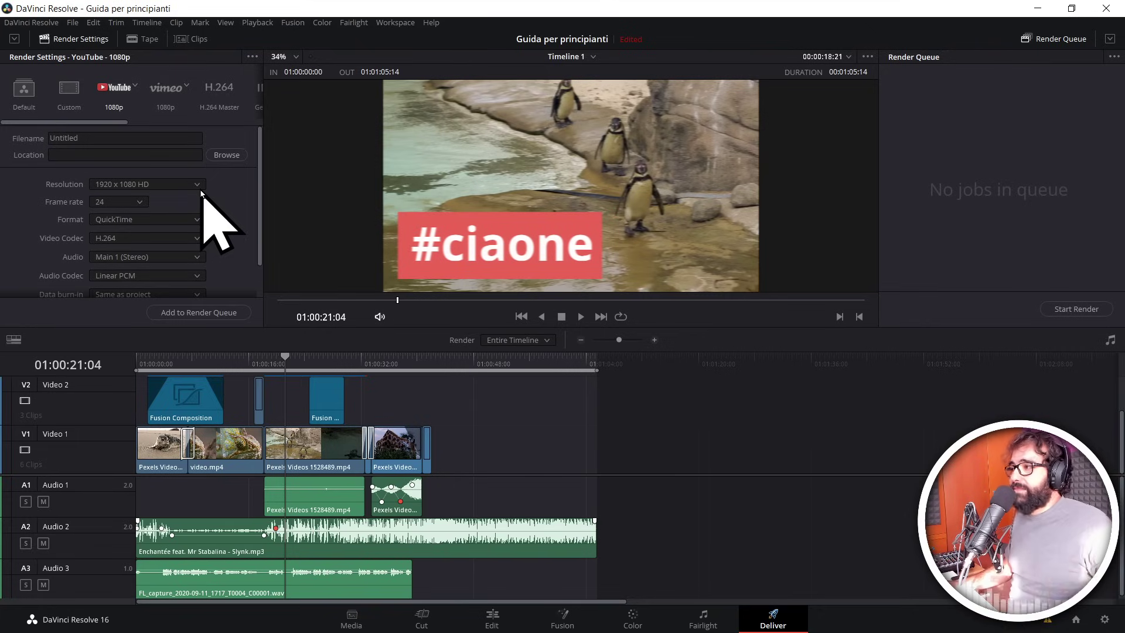
{"action": "left_click", "coordinate": [79, 137]}
{"action": "type", "text": "Principiante"}
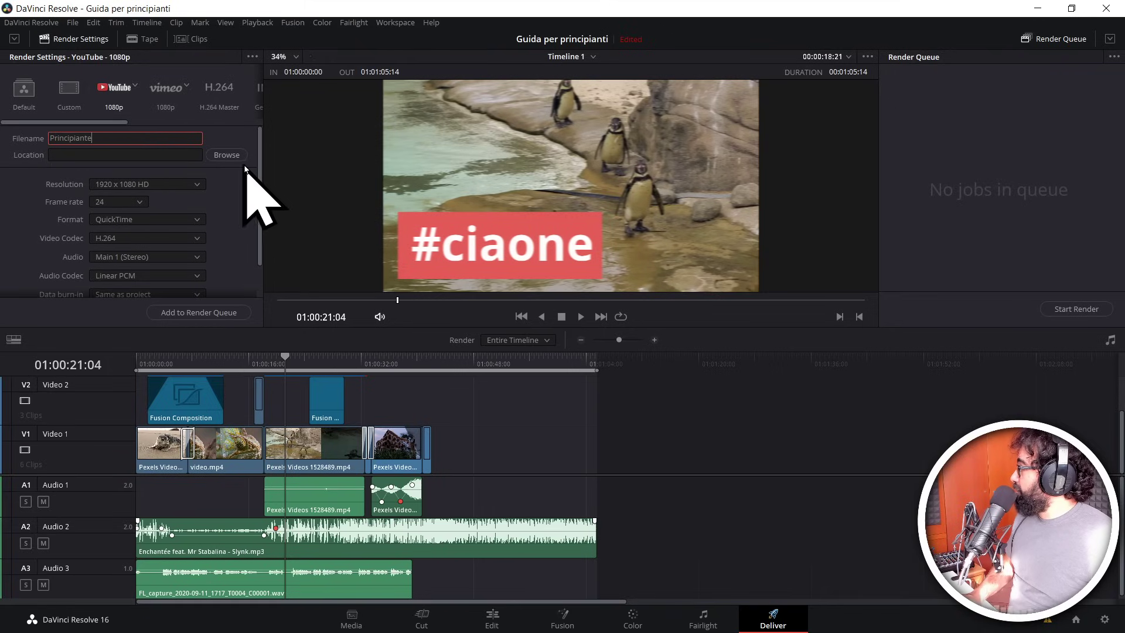
Step: Choose the Desktop folder as the render location for the Principiante file
{"action": "left_click", "coordinate": [226, 155]}
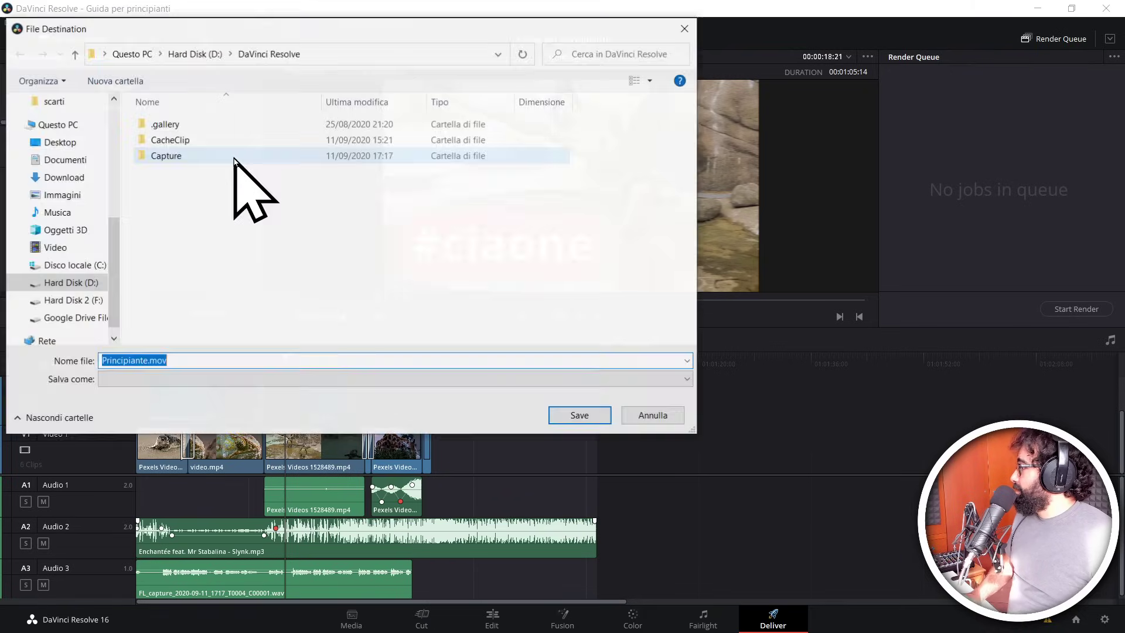
{"action": "left_click", "coordinate": [60, 144]}
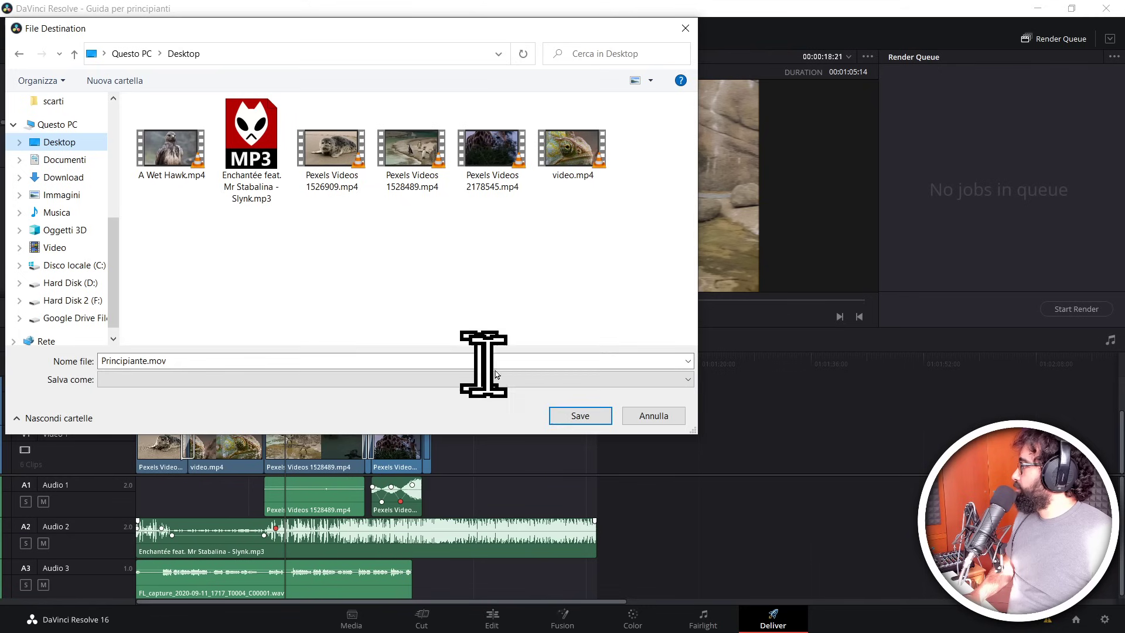
{"action": "left_click", "coordinate": [580, 416]}
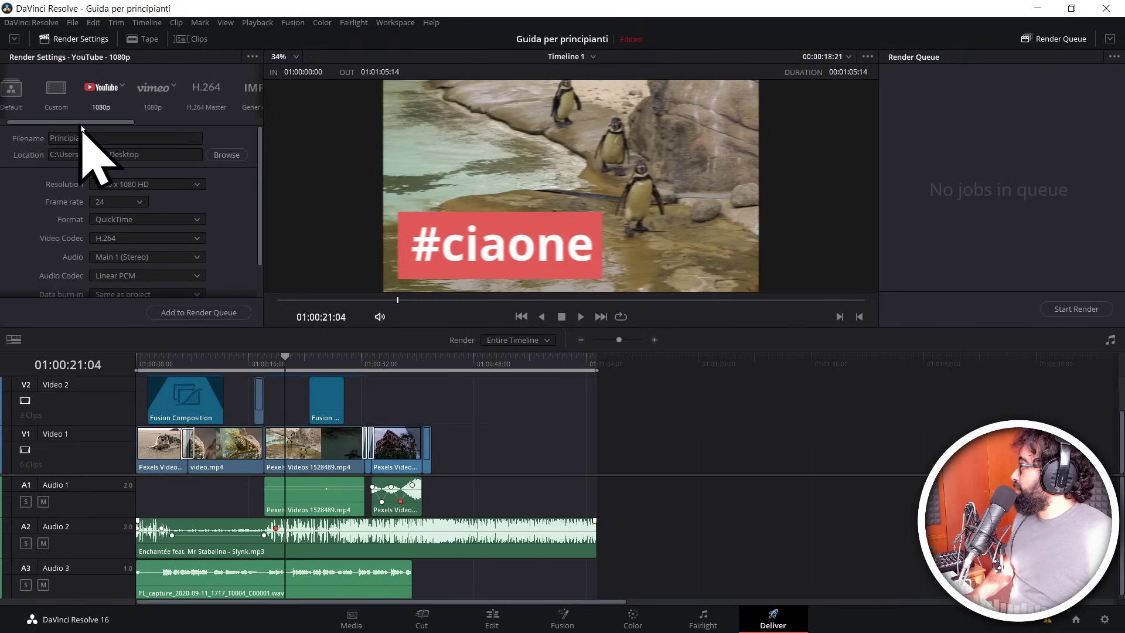
{"action": "left_click_drag", "start_coordinate": [82, 123], "coordinate": [209, 126]}
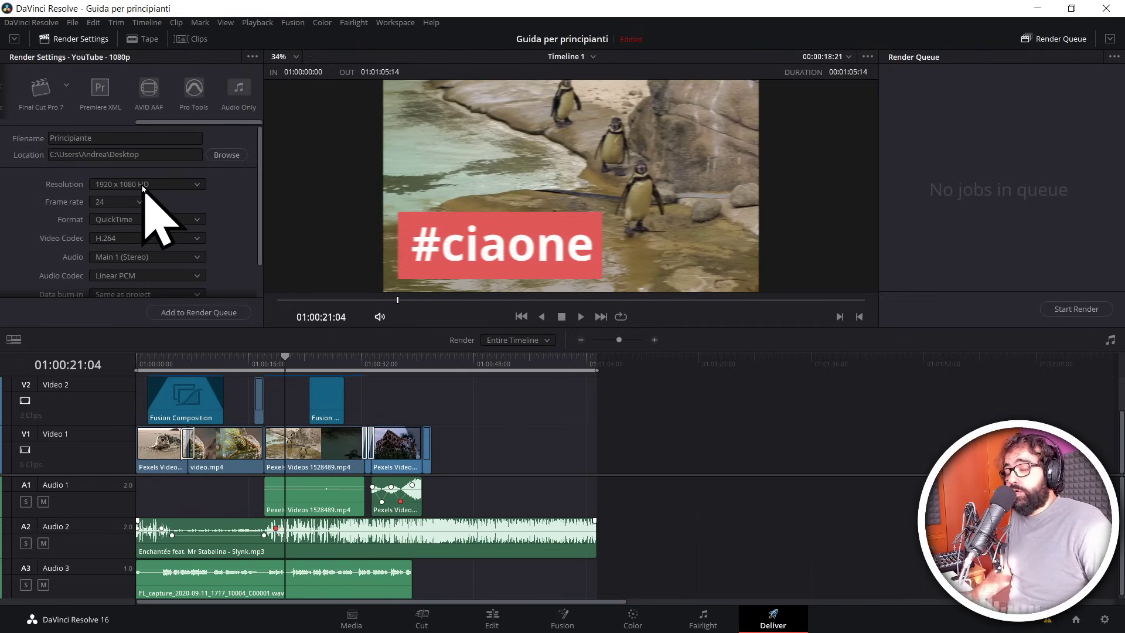
{"action": "left_click_drag", "start_coordinate": [221, 123], "coordinate": [105, 100]}
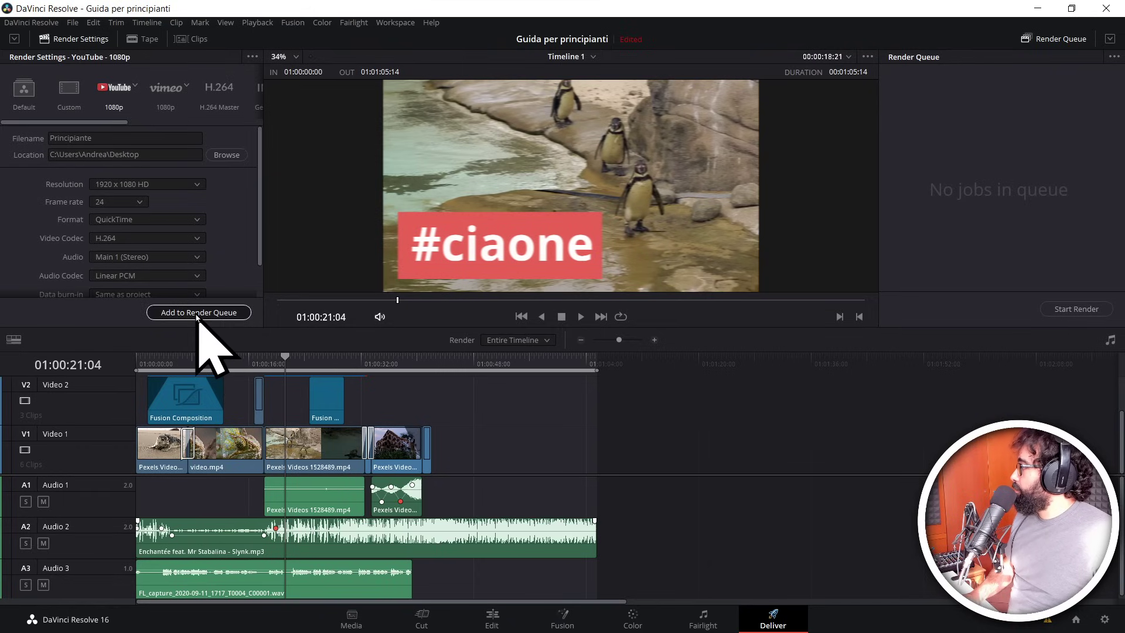
Step: Queue the timeline as Job 1 for Principiante.mov, start rendering, and dismiss the Fusion render-failure error
{"action": "left_click", "coordinate": [197, 314]}
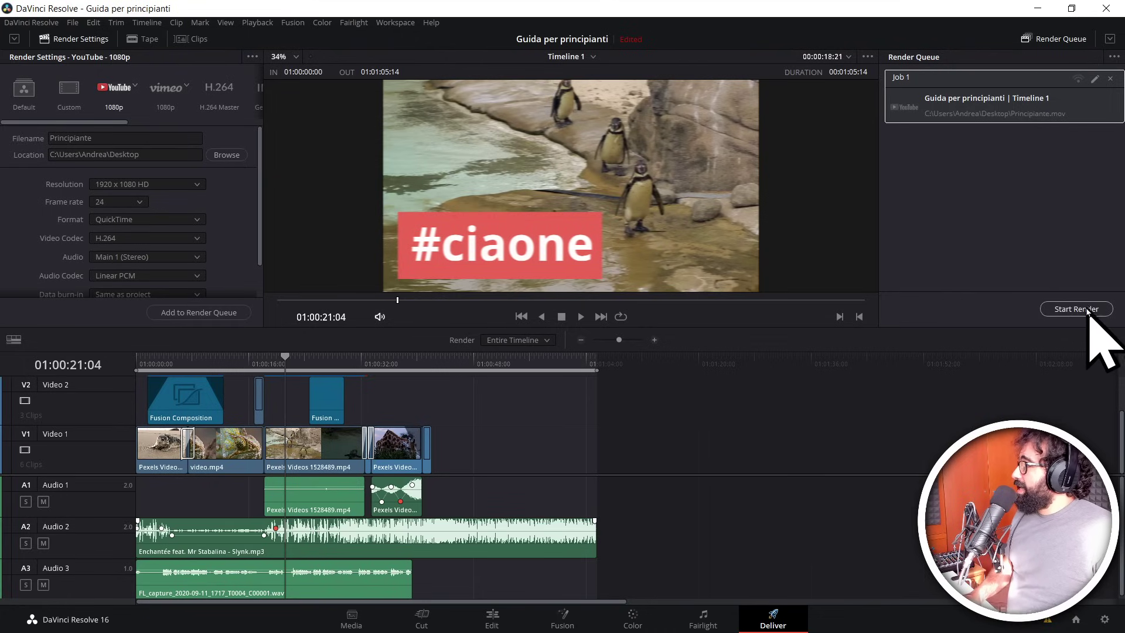
{"action": "left_click", "coordinate": [1086, 309]}
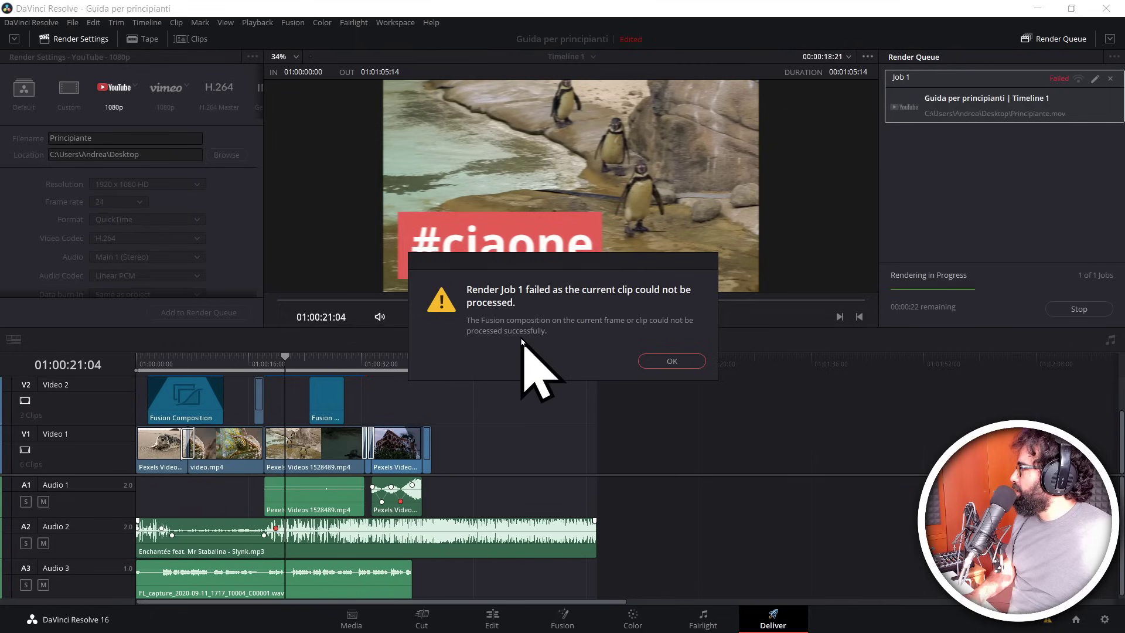
{"action": "left_click", "coordinate": [671, 361]}
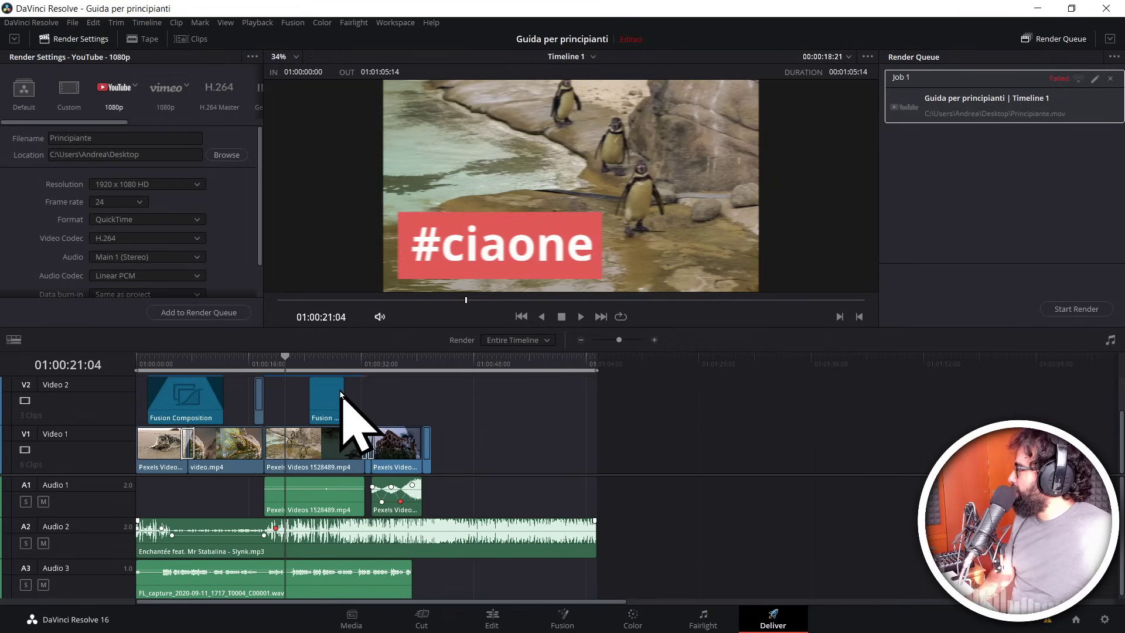
Step: On the Edit page, delete the second Fusion Composition clip from Video 2, then go back to Deliver
{"action": "left_click", "coordinate": [488, 622]}
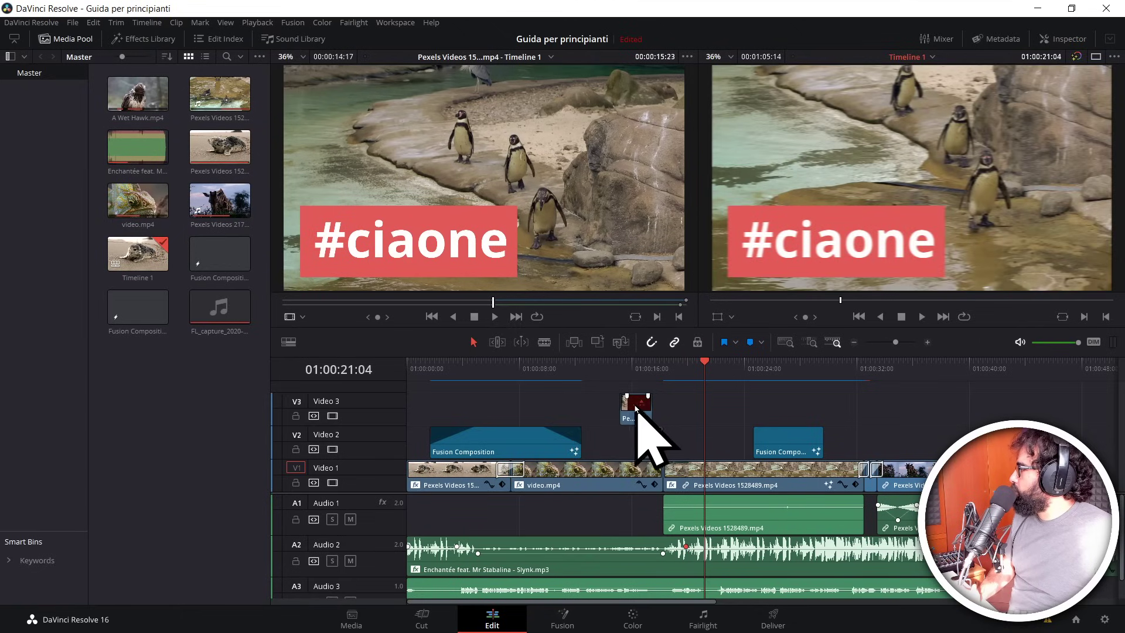
{"action": "mouse_move", "coordinate": [772, 430]}
{"action": "left_click_drag", "start_coordinate": [783, 436], "coordinate": [796, 445]}
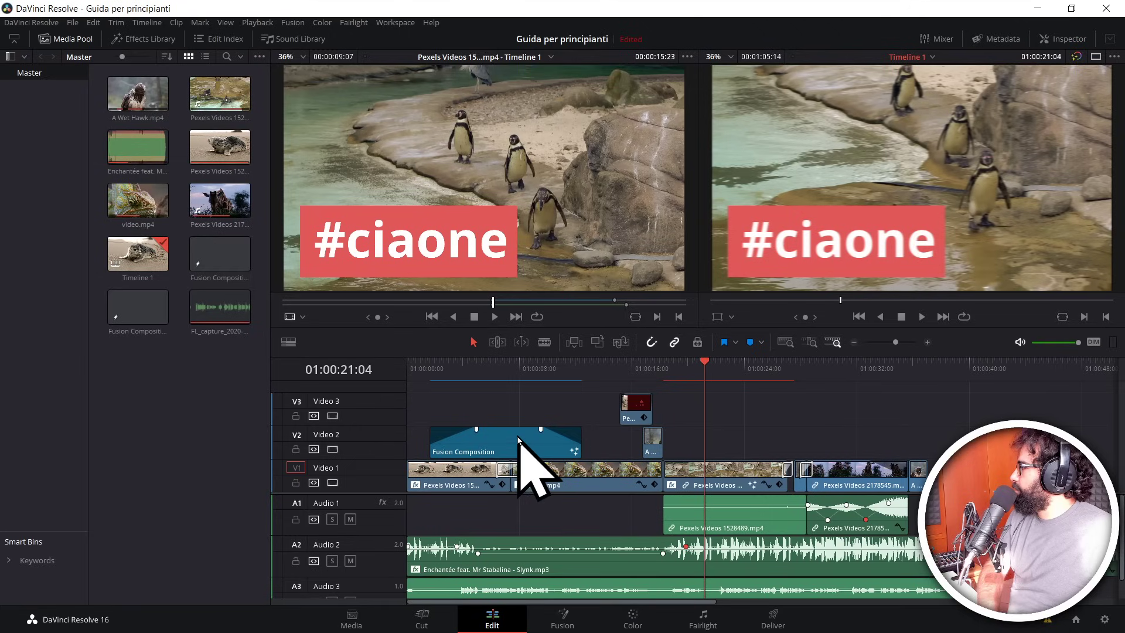
{"action": "key", "text": "ctrl+z"}
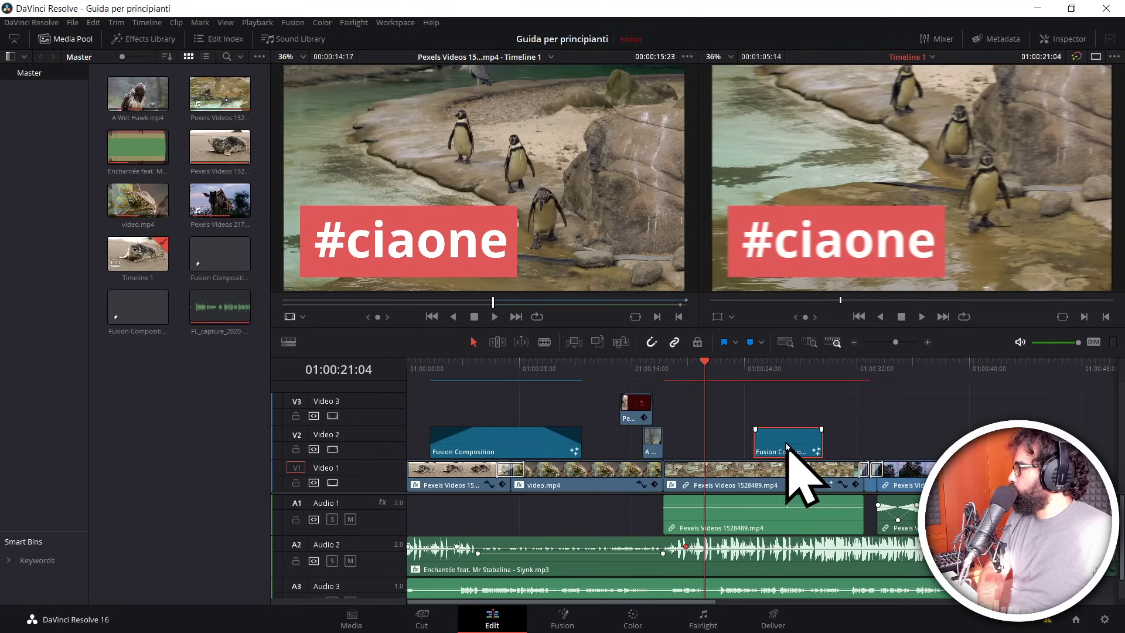
{"action": "key", "text": "Delete"}
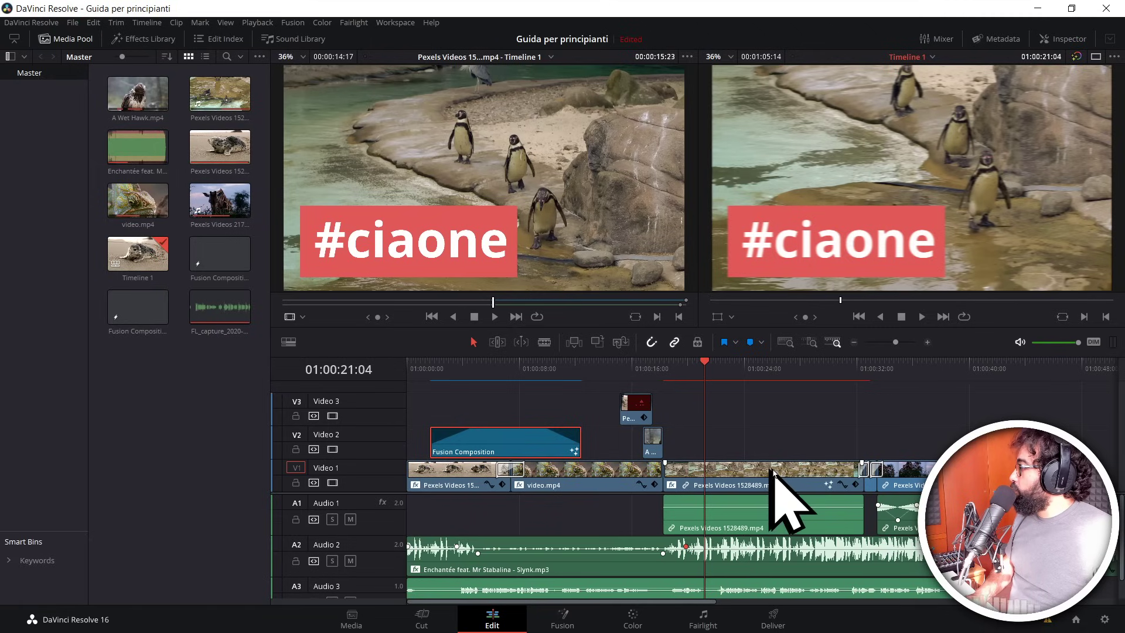
{"action": "left_click", "coordinate": [775, 616]}
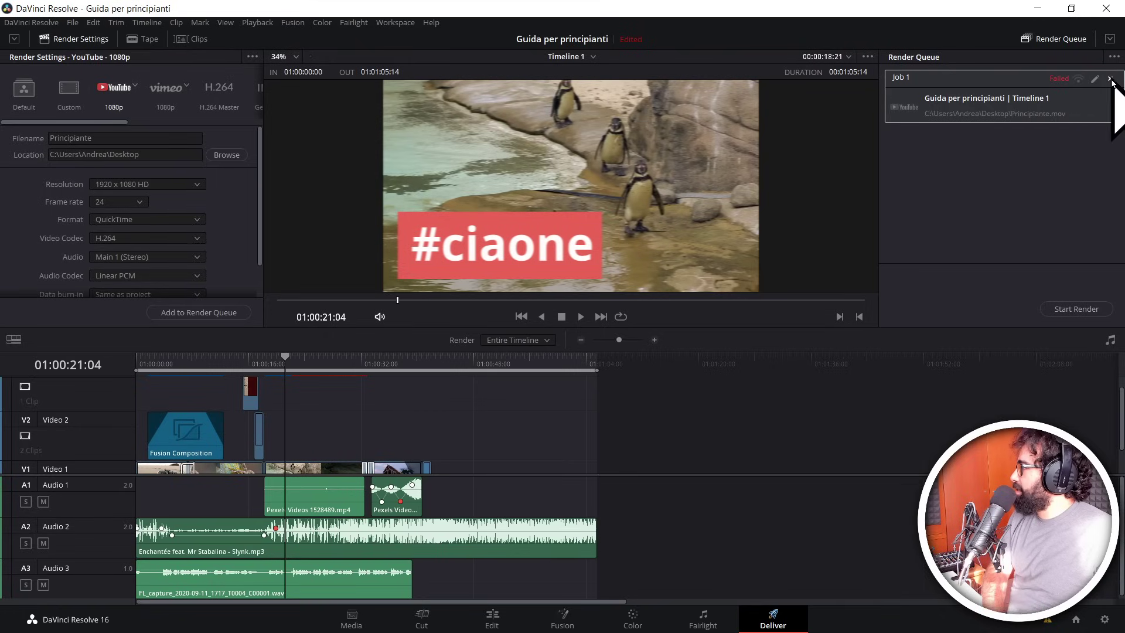
Step: Remove failed Job 1, queue a new job that overwrites Principiante.mov, and render it to completion
{"action": "left_click", "coordinate": [1110, 79]}
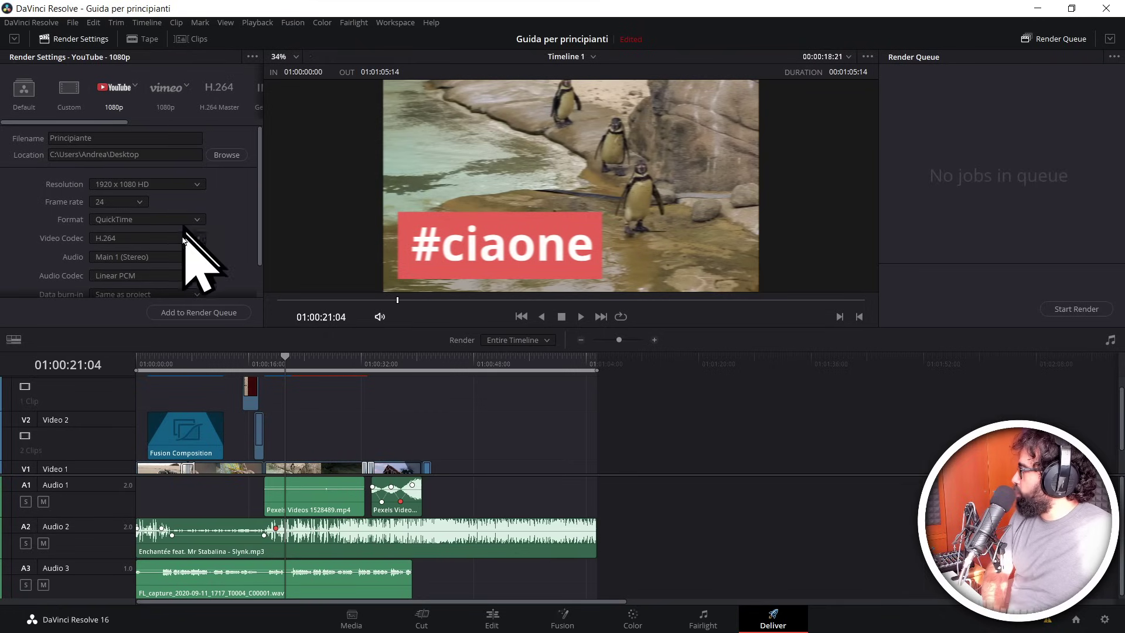
{"action": "left_click", "coordinate": [203, 313]}
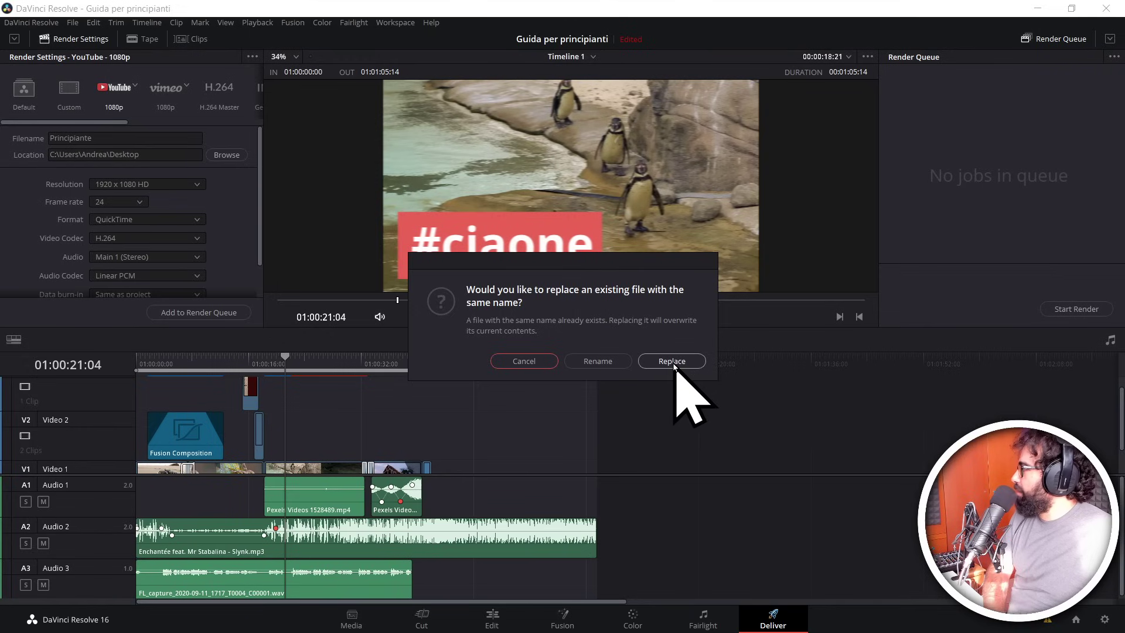
{"action": "left_click", "coordinate": [674, 363]}
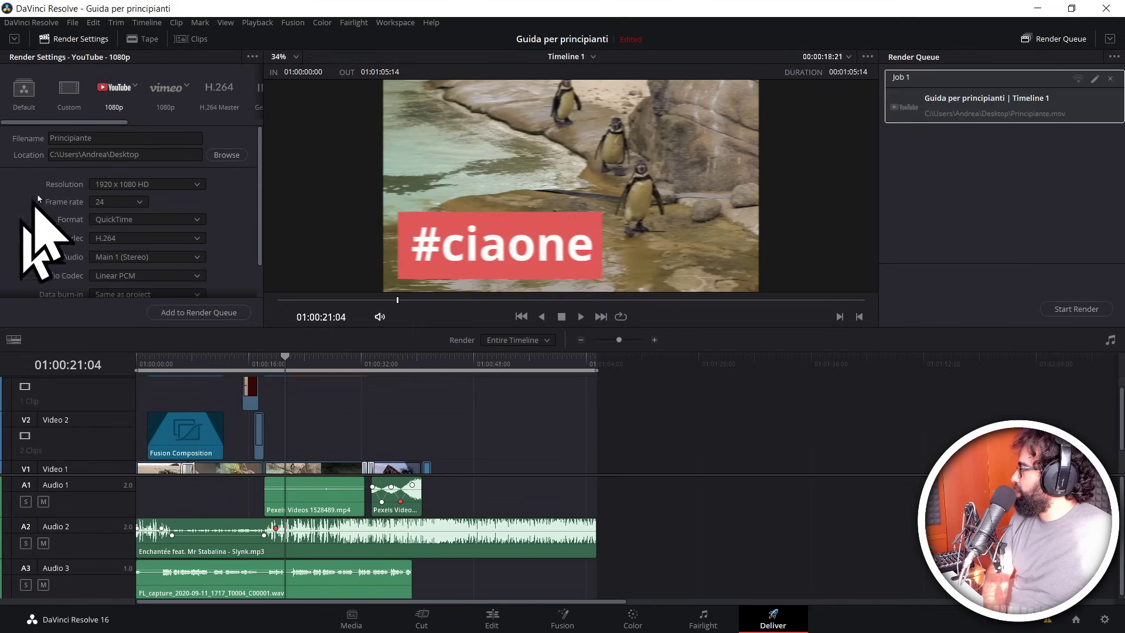
{"action": "left_click", "coordinate": [1075, 311]}
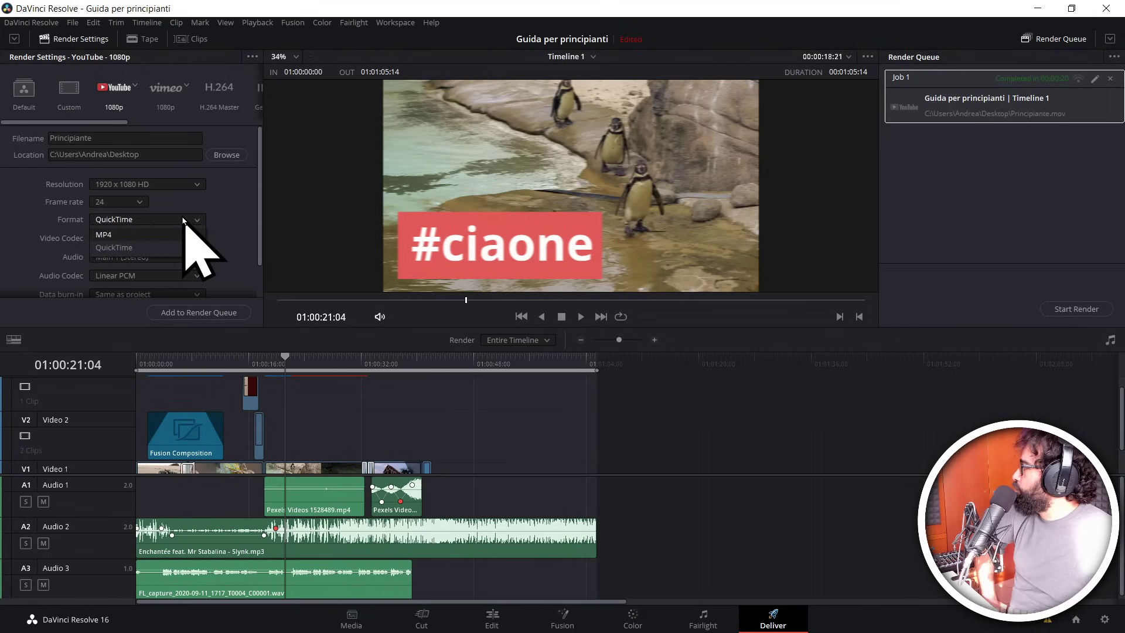
Step: Set the render format to MP4 and minimize Resolve so the Principiante file shows on the desktop
{"action": "left_click", "coordinate": [119, 234]}
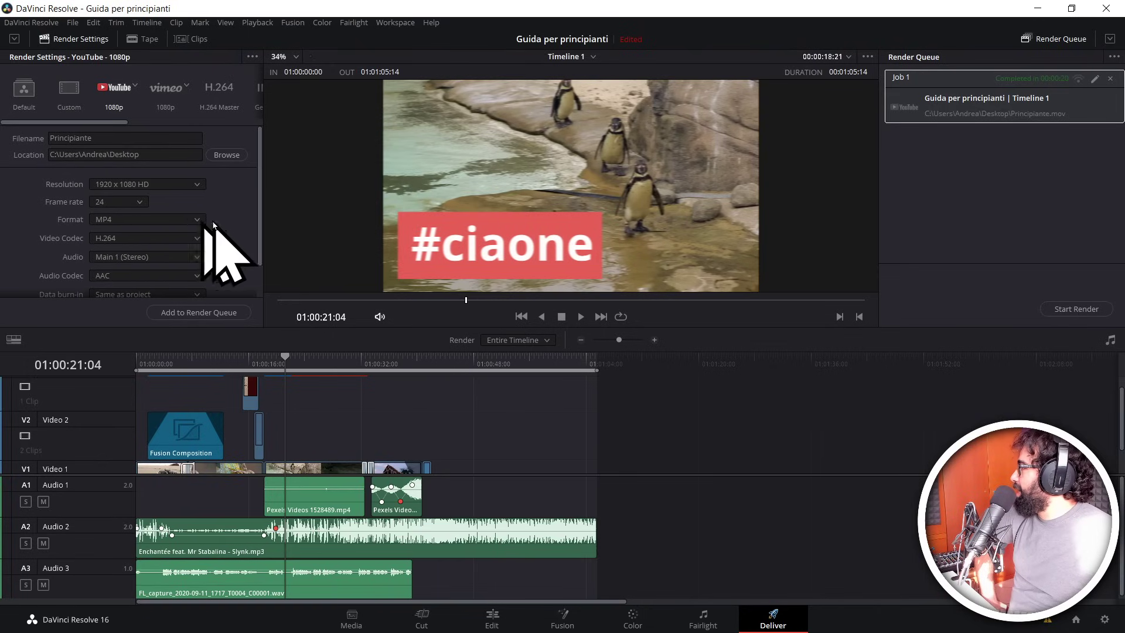
{"action": "left_click", "coordinate": [1042, 10]}
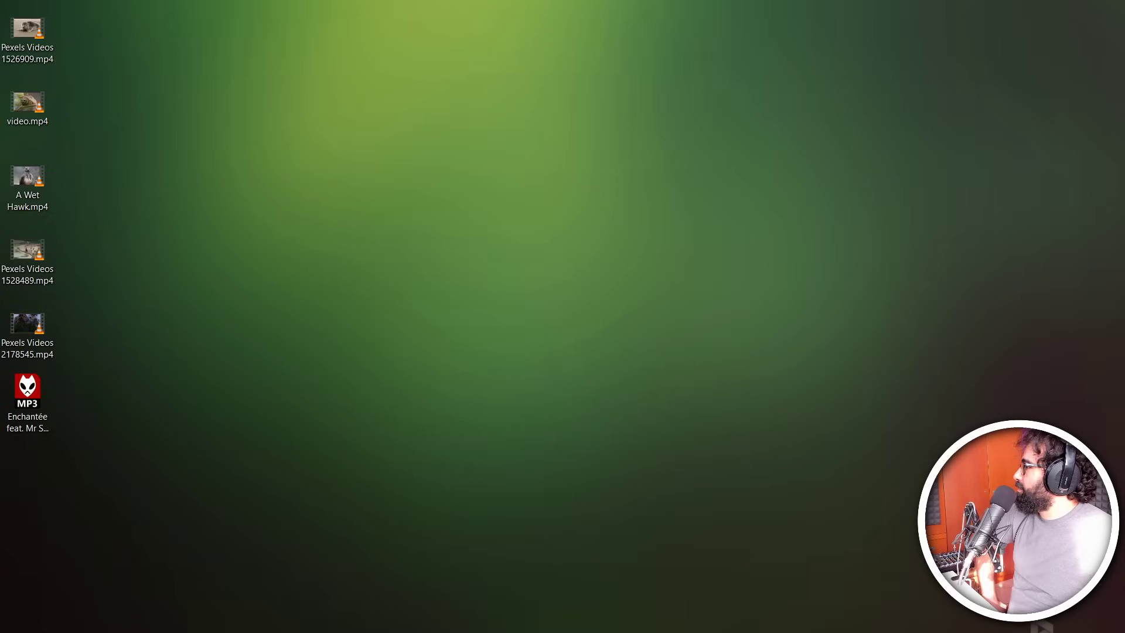
{"action": "left_click_drag", "start_coordinate": [953, 343], "coordinate": [433, 202]}
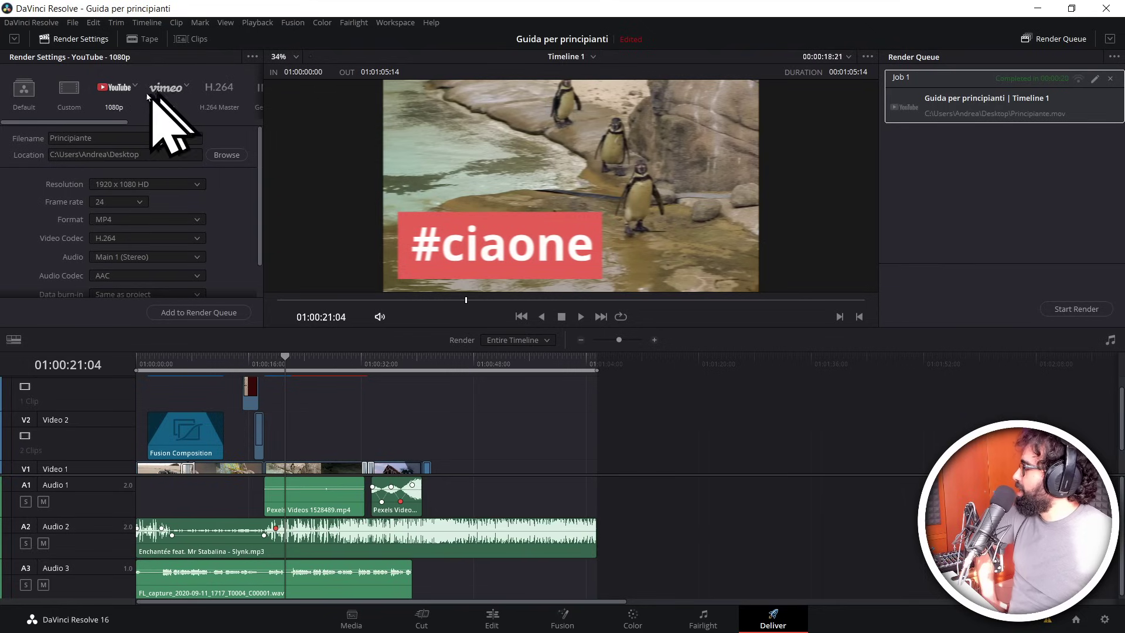
{"action": "left_click", "coordinate": [1037, 8]}
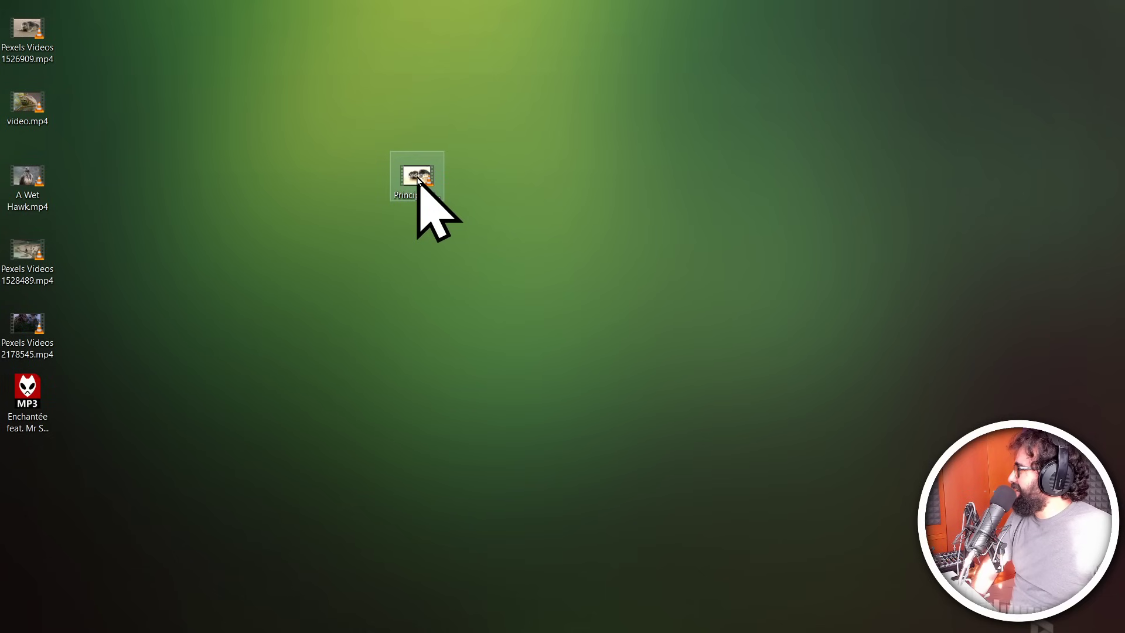
Step: Play Principiante.mov in a narrowed, repositioned VLC window, pause it, and close VLC
{"action": "left_click", "coordinate": [644, 305]}
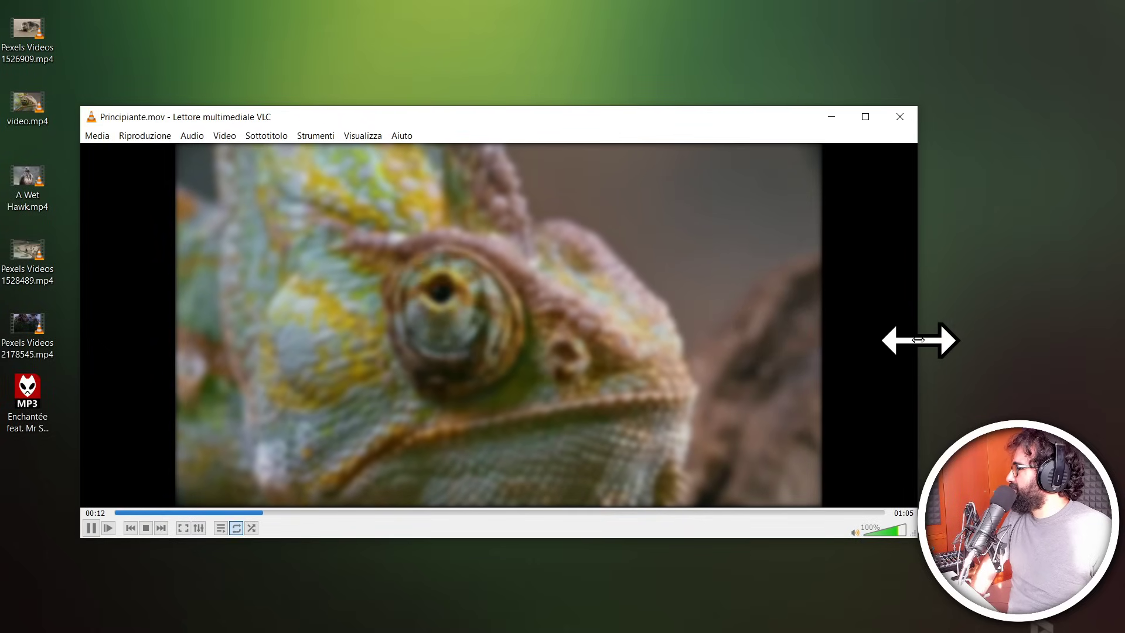
{"action": "left_click_drag", "start_coordinate": [918, 340], "coordinate": [687, 403]}
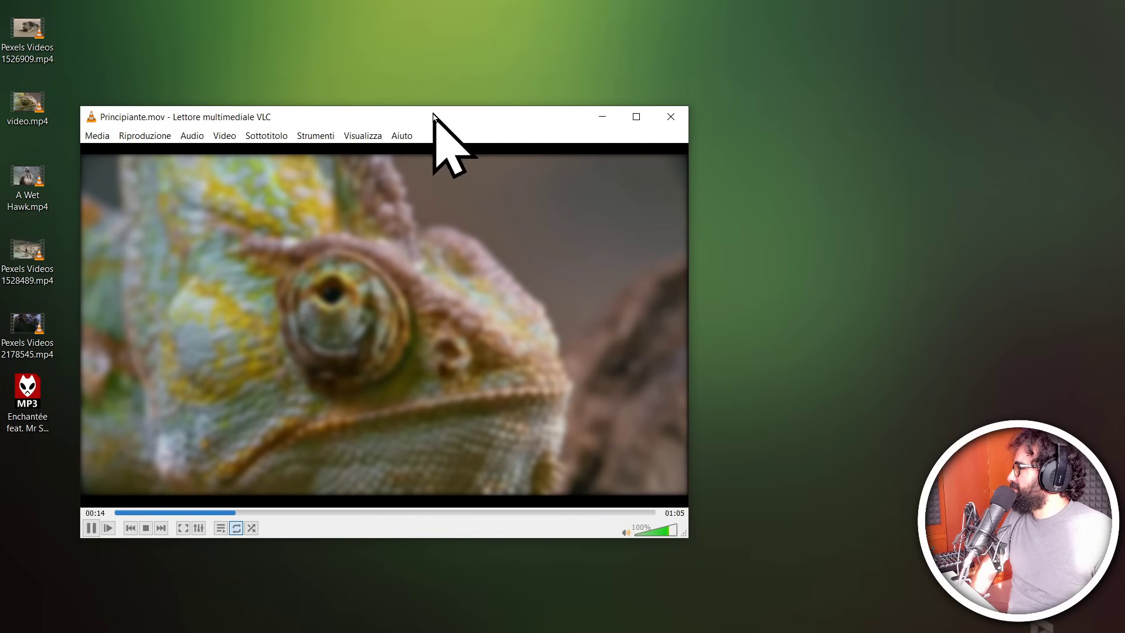
{"action": "left_click_drag", "start_coordinate": [433, 114], "coordinate": [522, 66]}
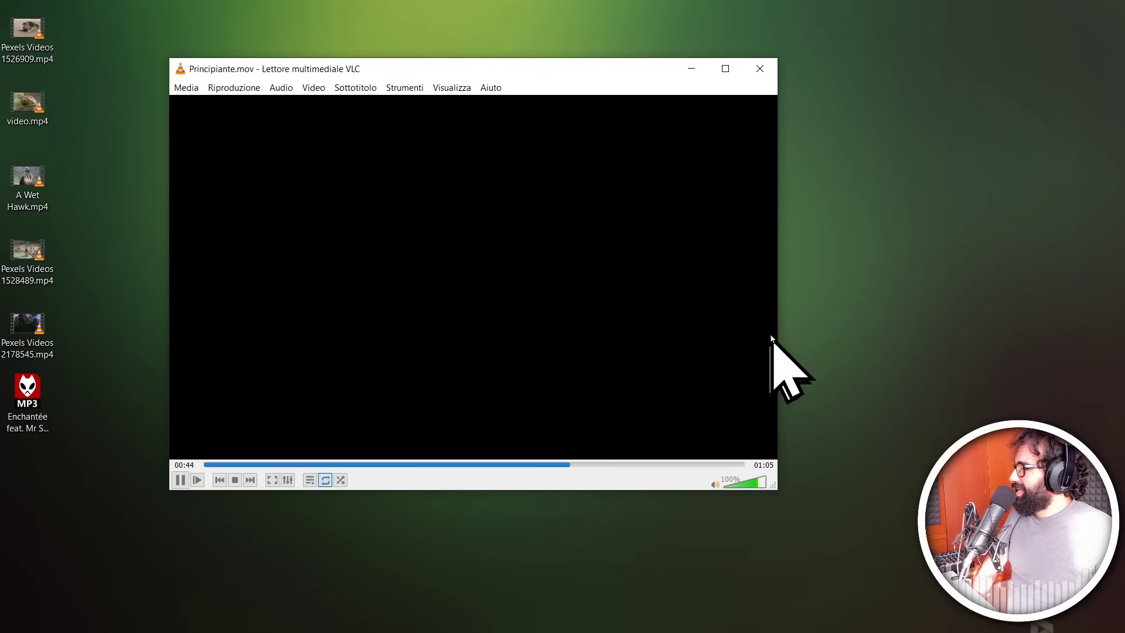
{"action": "left_click", "coordinate": [179, 480]}
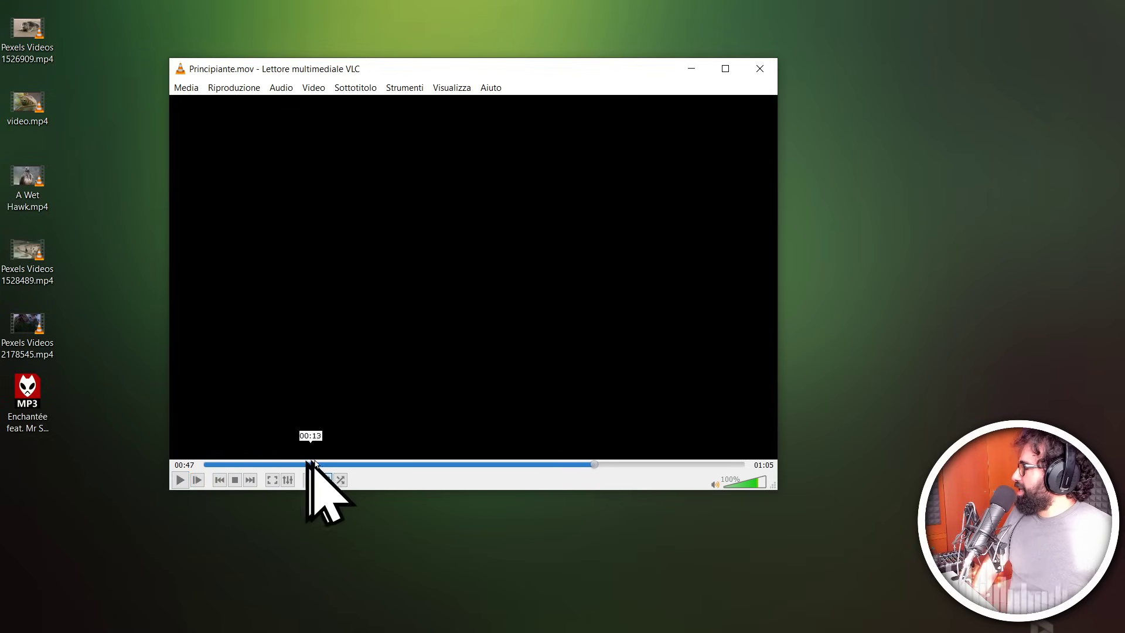
{"action": "left_click", "coordinate": [765, 68]}
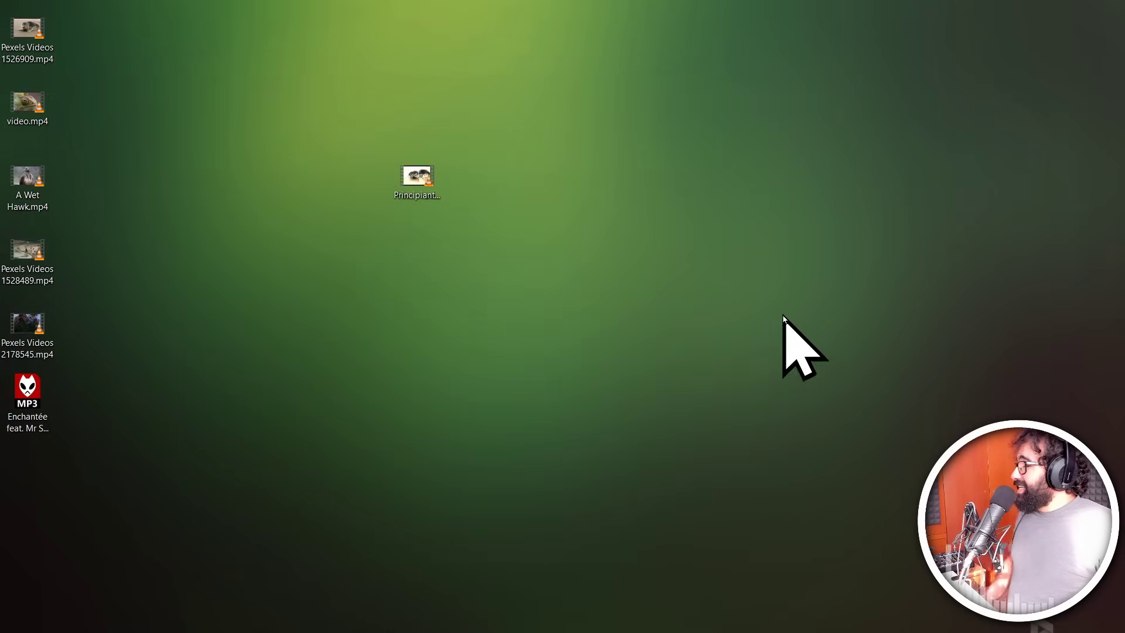